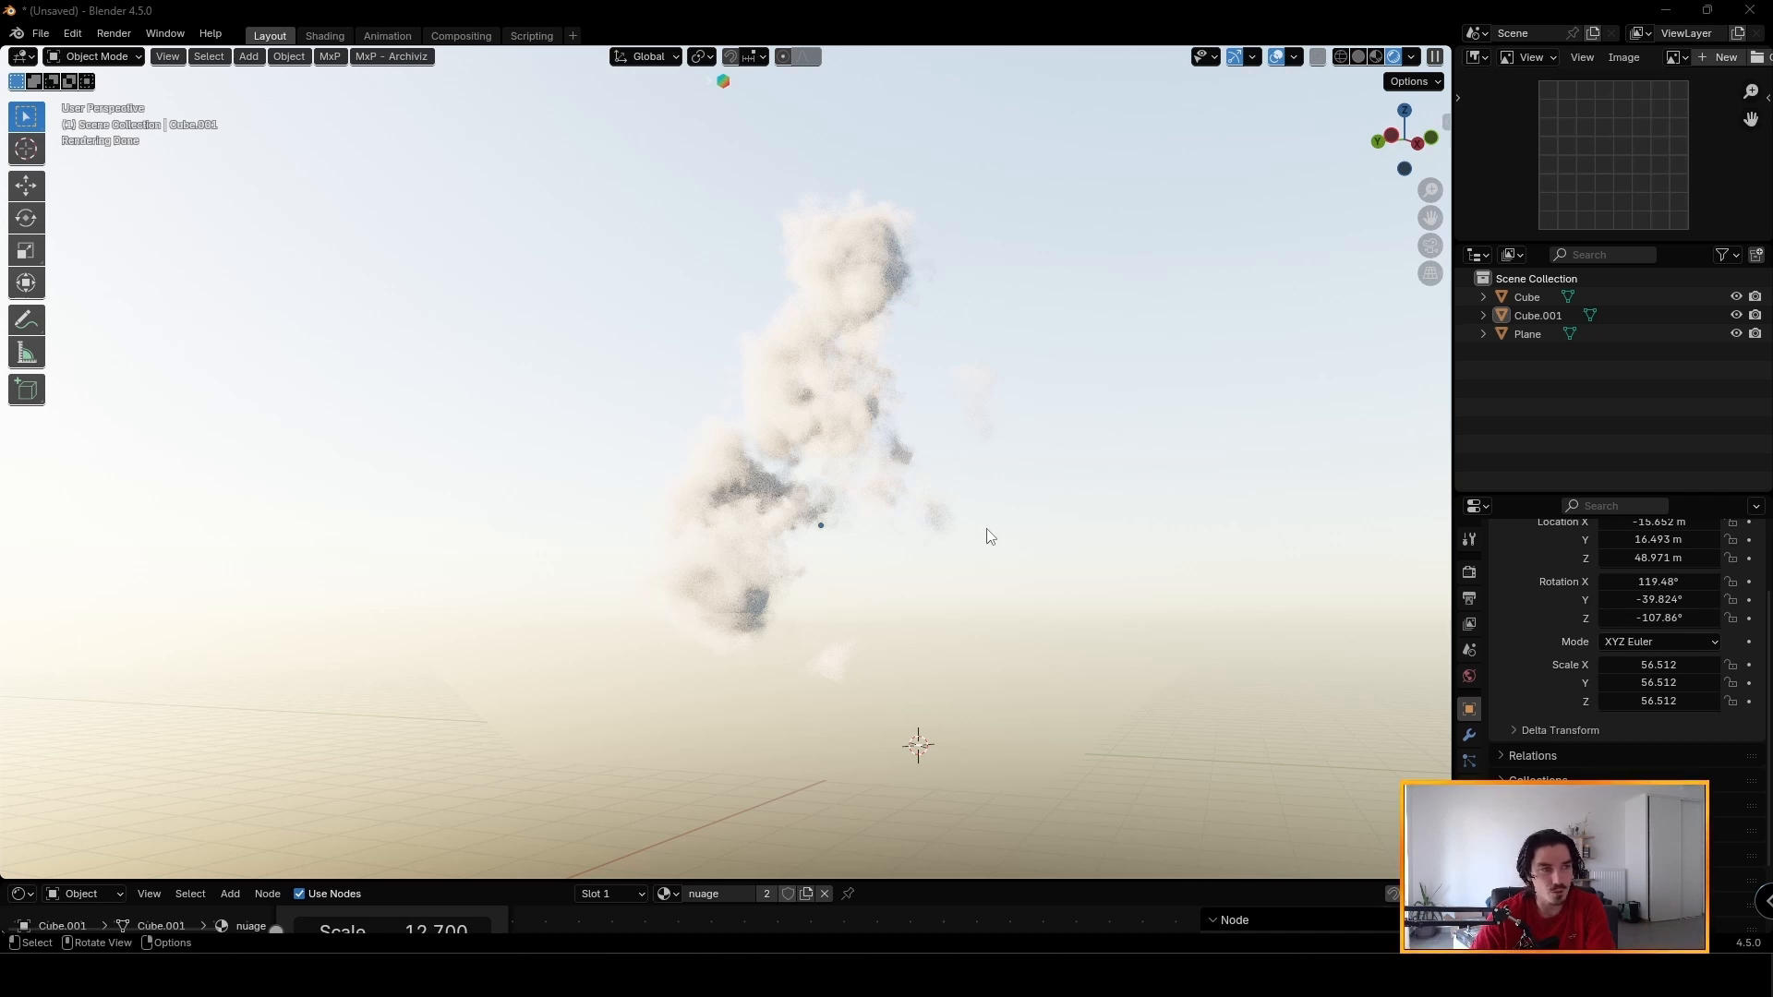
Examine the existing cloud and its two bounding cubes in solid and rendered shading.
{"action": "middle_click_drag", "start_coordinate": [990, 537], "coordinate": [862, 471]}
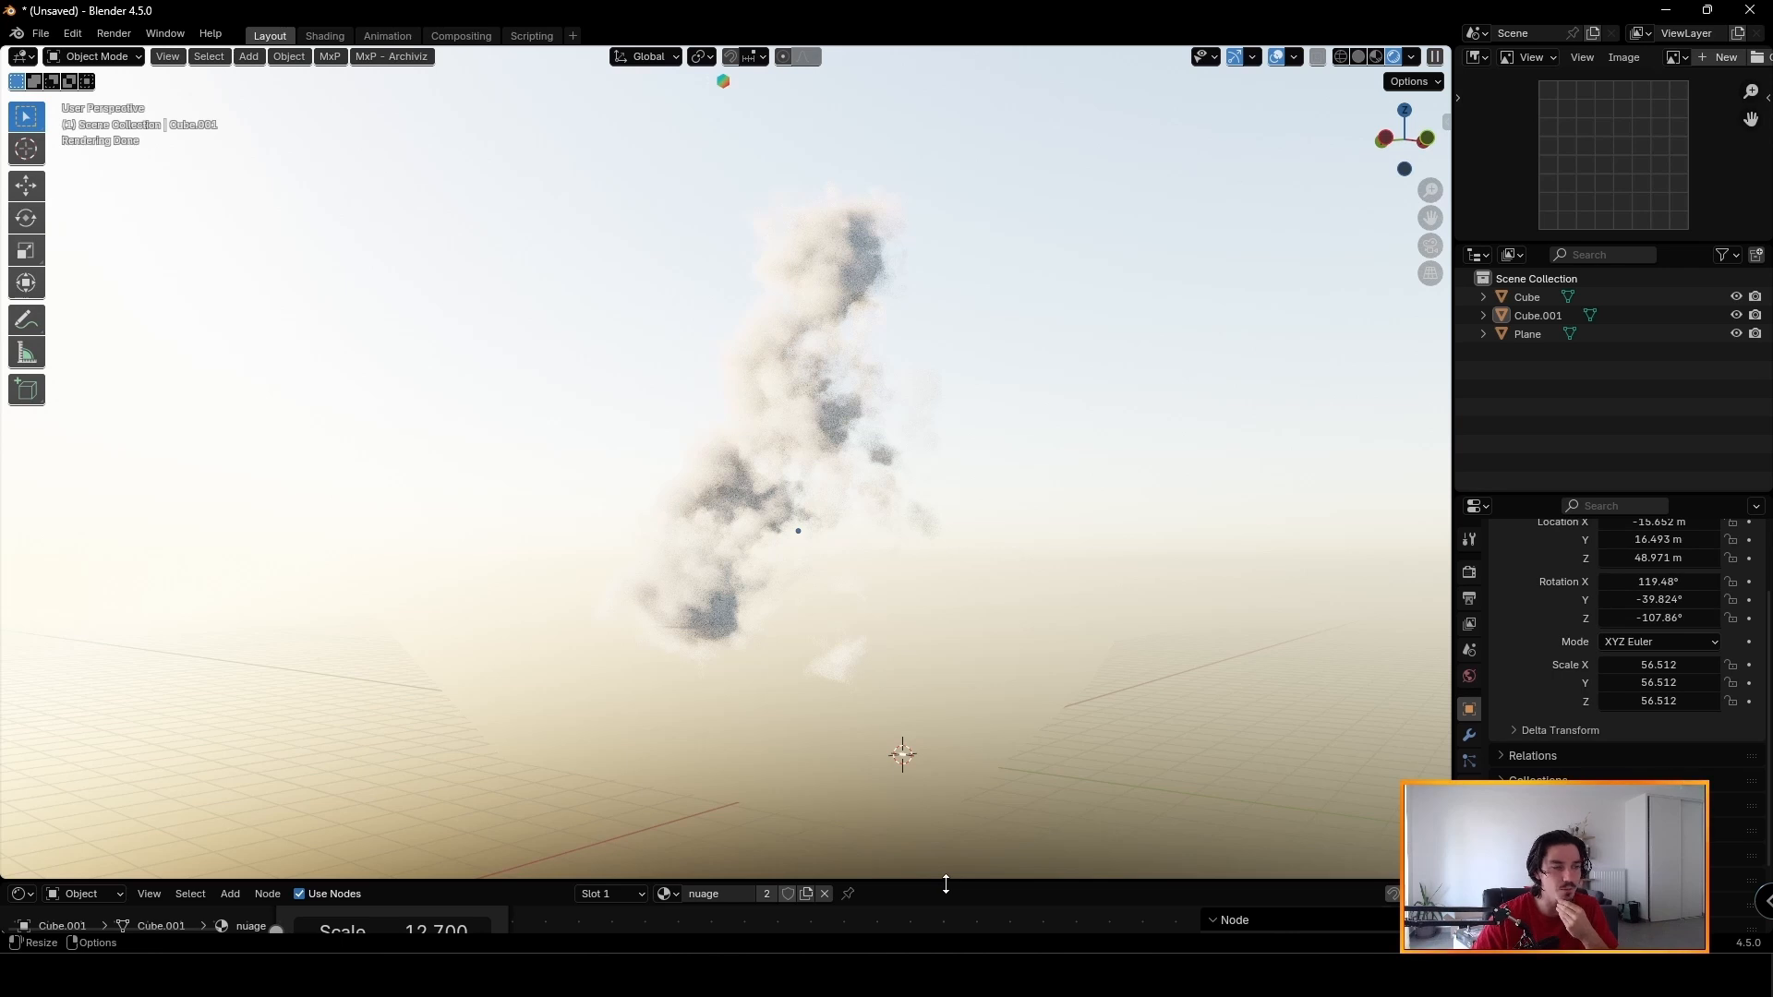
{"action": "left_click_drag", "start_coordinate": [945, 884], "coordinate": [968, 841]}
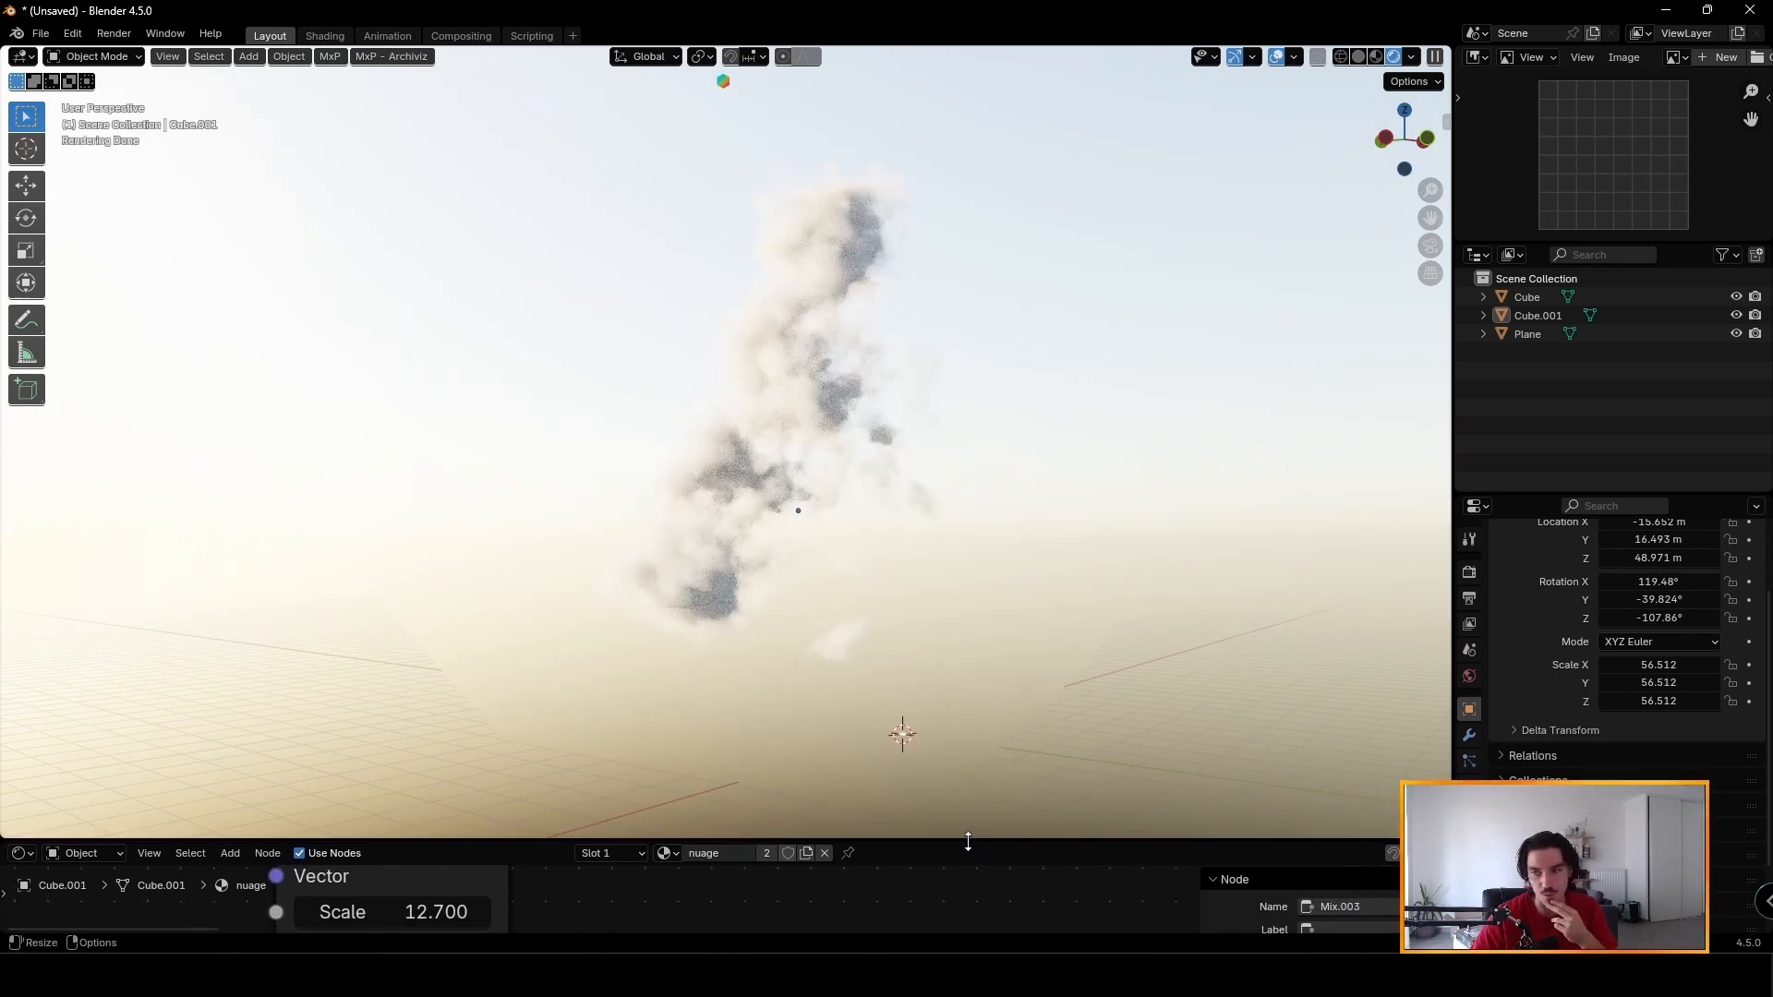
{"action": "left_click_drag", "start_coordinate": [968, 842], "coordinate": [968, 874]}
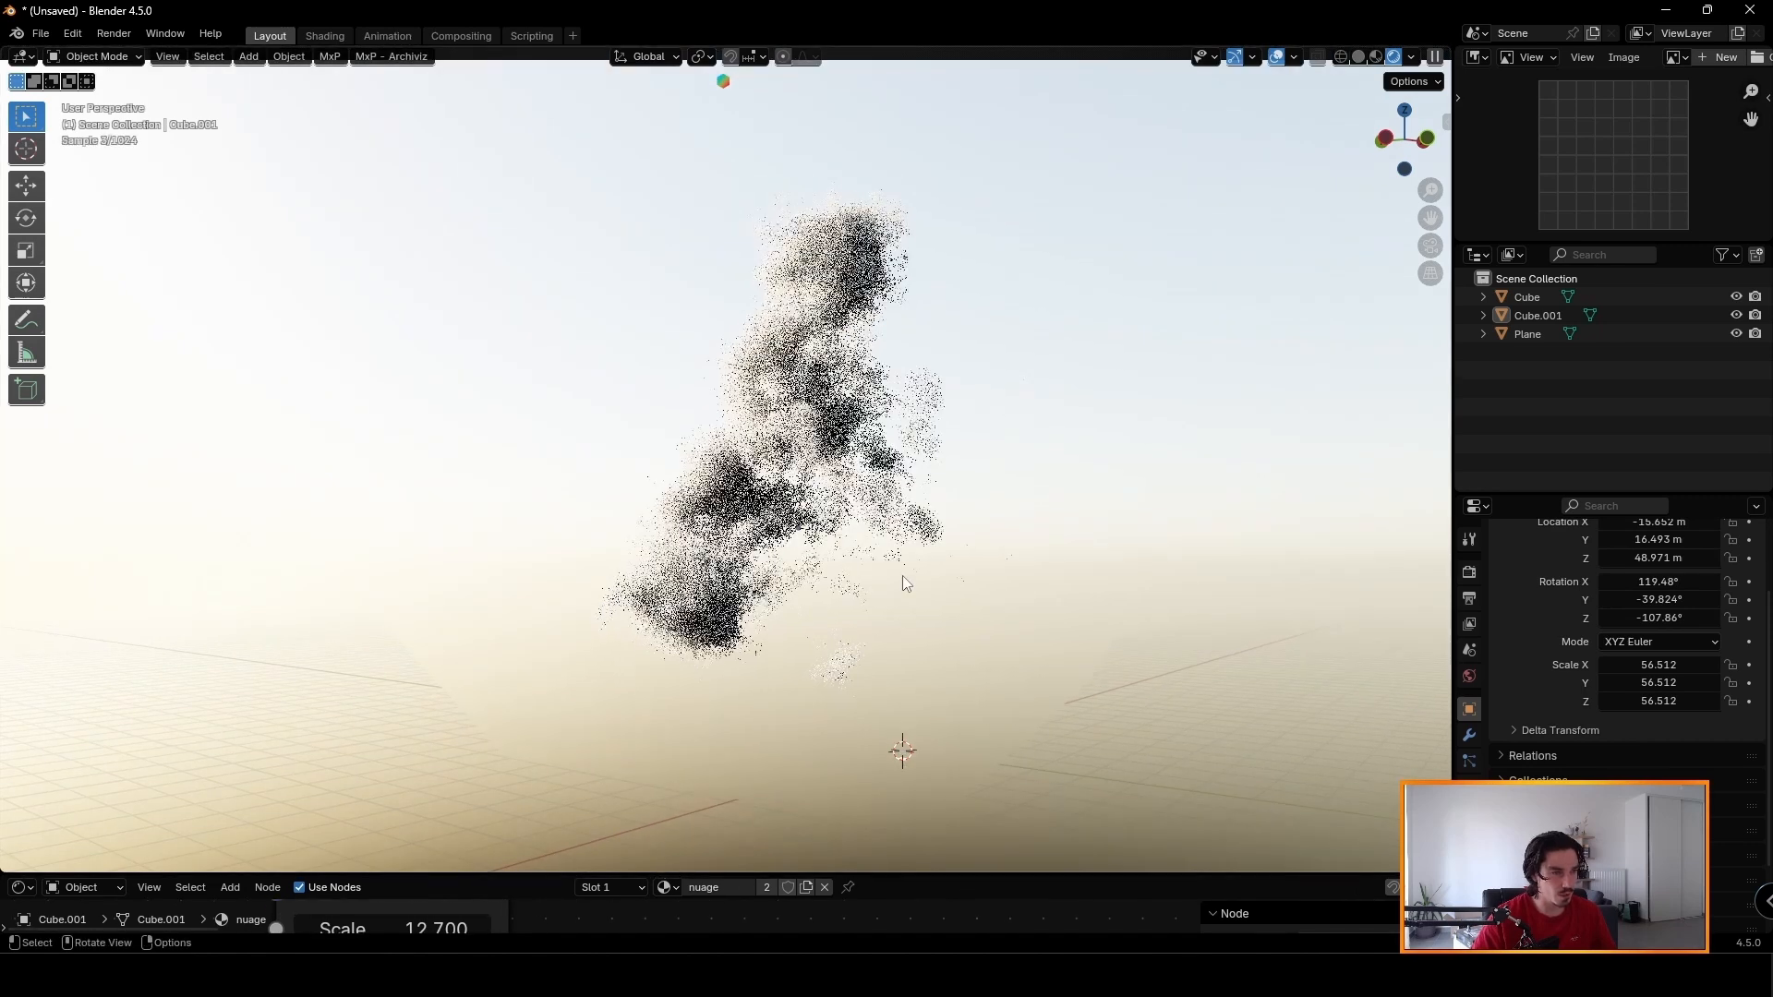
{"action": "left_click", "coordinate": [1357, 57]}
{"action": "middle_click_drag", "start_coordinate": [993, 457], "coordinate": [845, 485]}
{"action": "left_click", "coordinate": [730, 526]}
{"action": "left_click", "coordinate": [681, 552], "text": "shift"}
{"action": "left_click", "coordinate": [845, 386]}
{"action": "left_click", "coordinate": [703, 567]}
{"action": "key", "text": "z"}
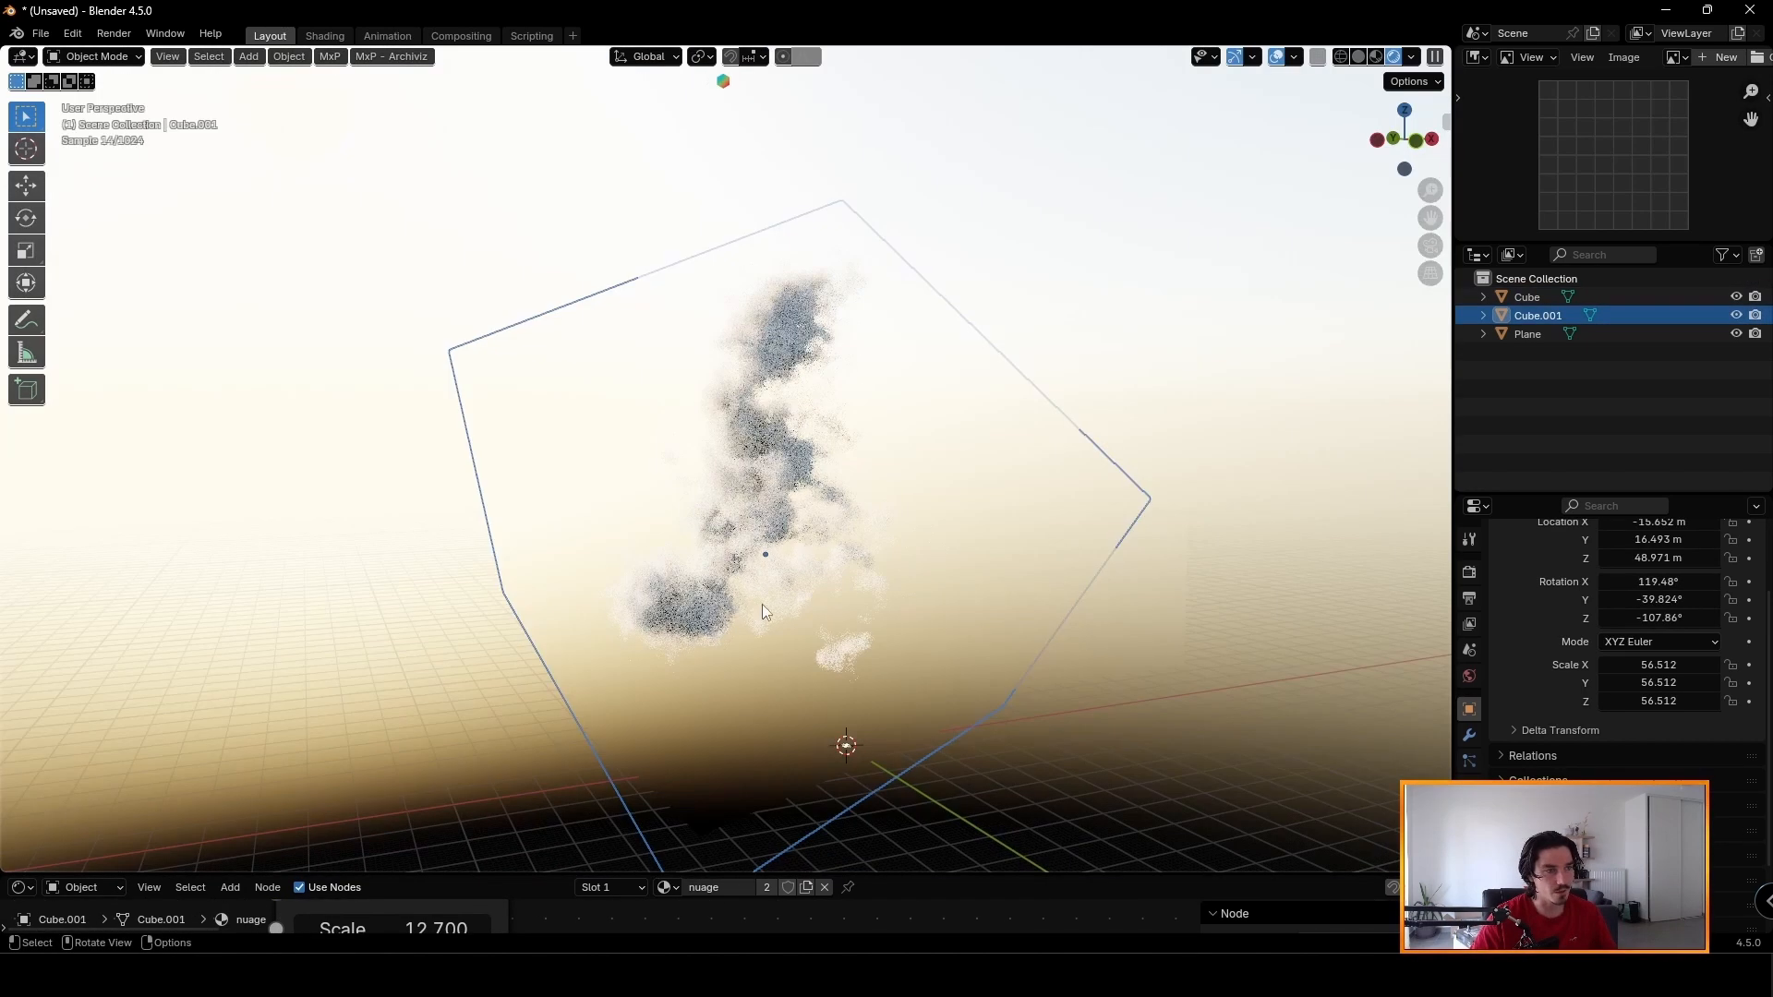
Switch to solid shading and a front view, and add a new cube mesh to the scene.
{"action": "left_click", "coordinate": [1358, 57]}
{"action": "middle_click_drag", "start_coordinate": [776, 609], "coordinate": [1072, 513], "text": "shift"}
{"action": "scroll", "coordinate": [1069, 515], "scroll_direction": "down", "scroll_amount": 4}
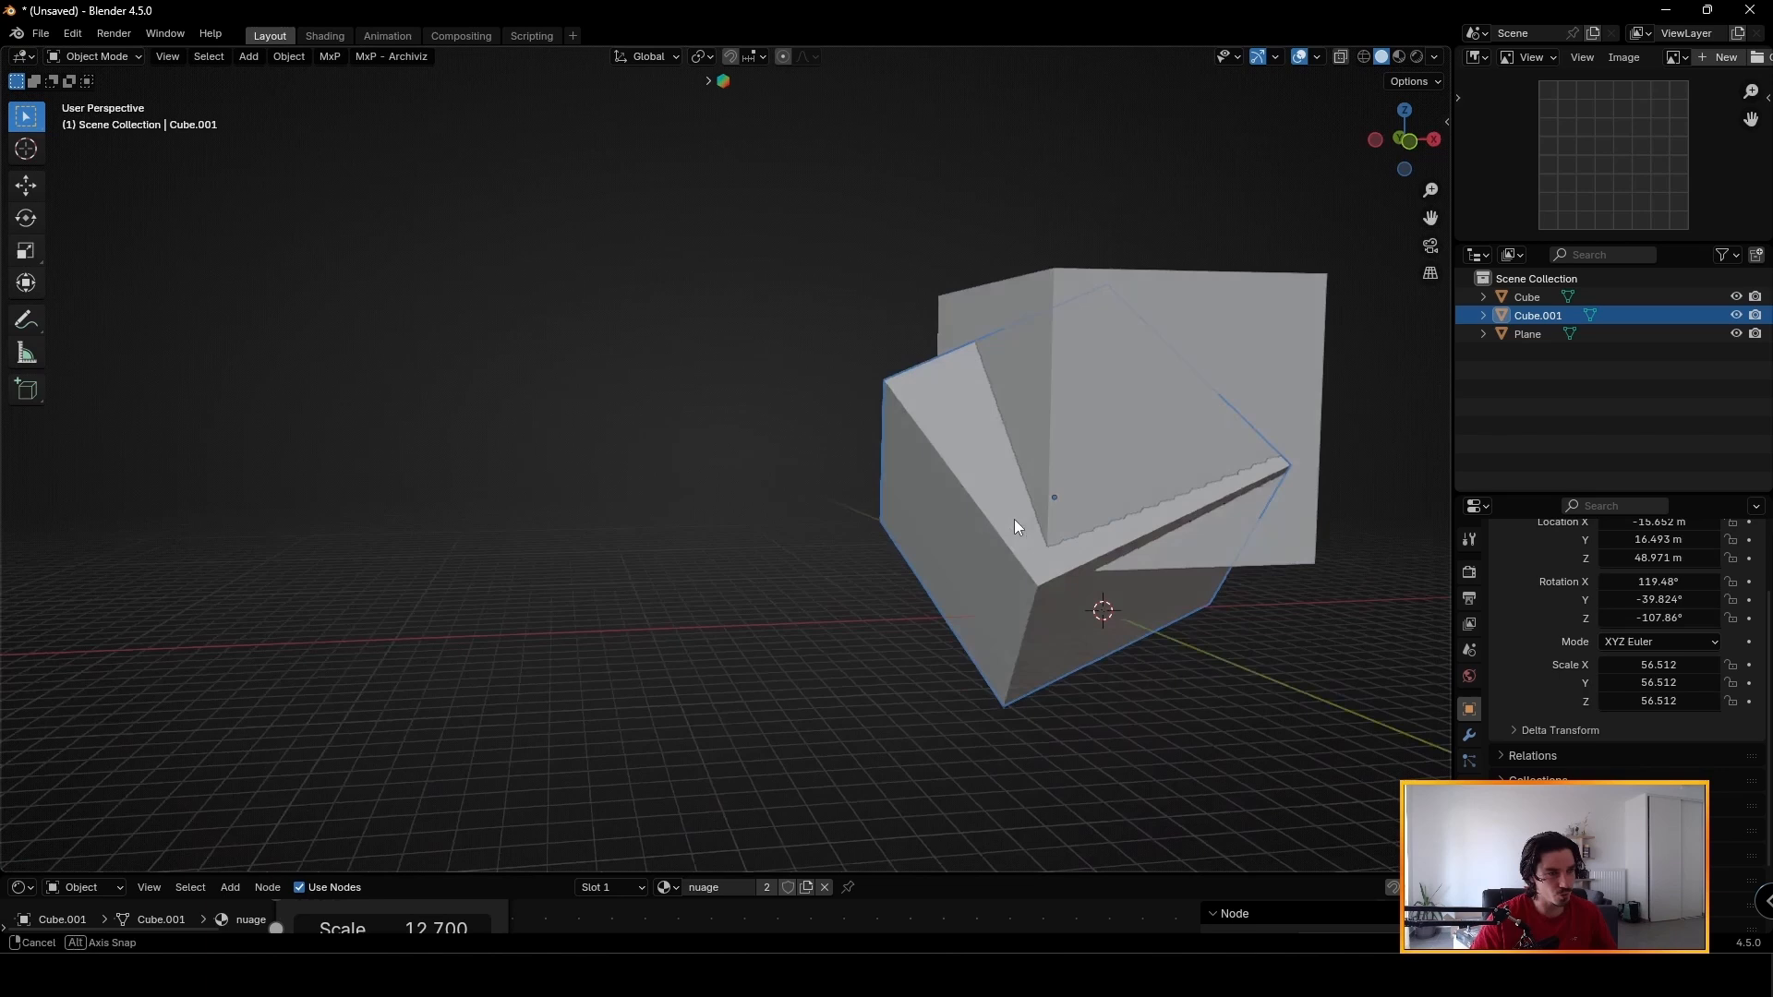
{"action": "left_click", "coordinate": [1410, 155]}
{"action": "key", "text": "shift+a"}
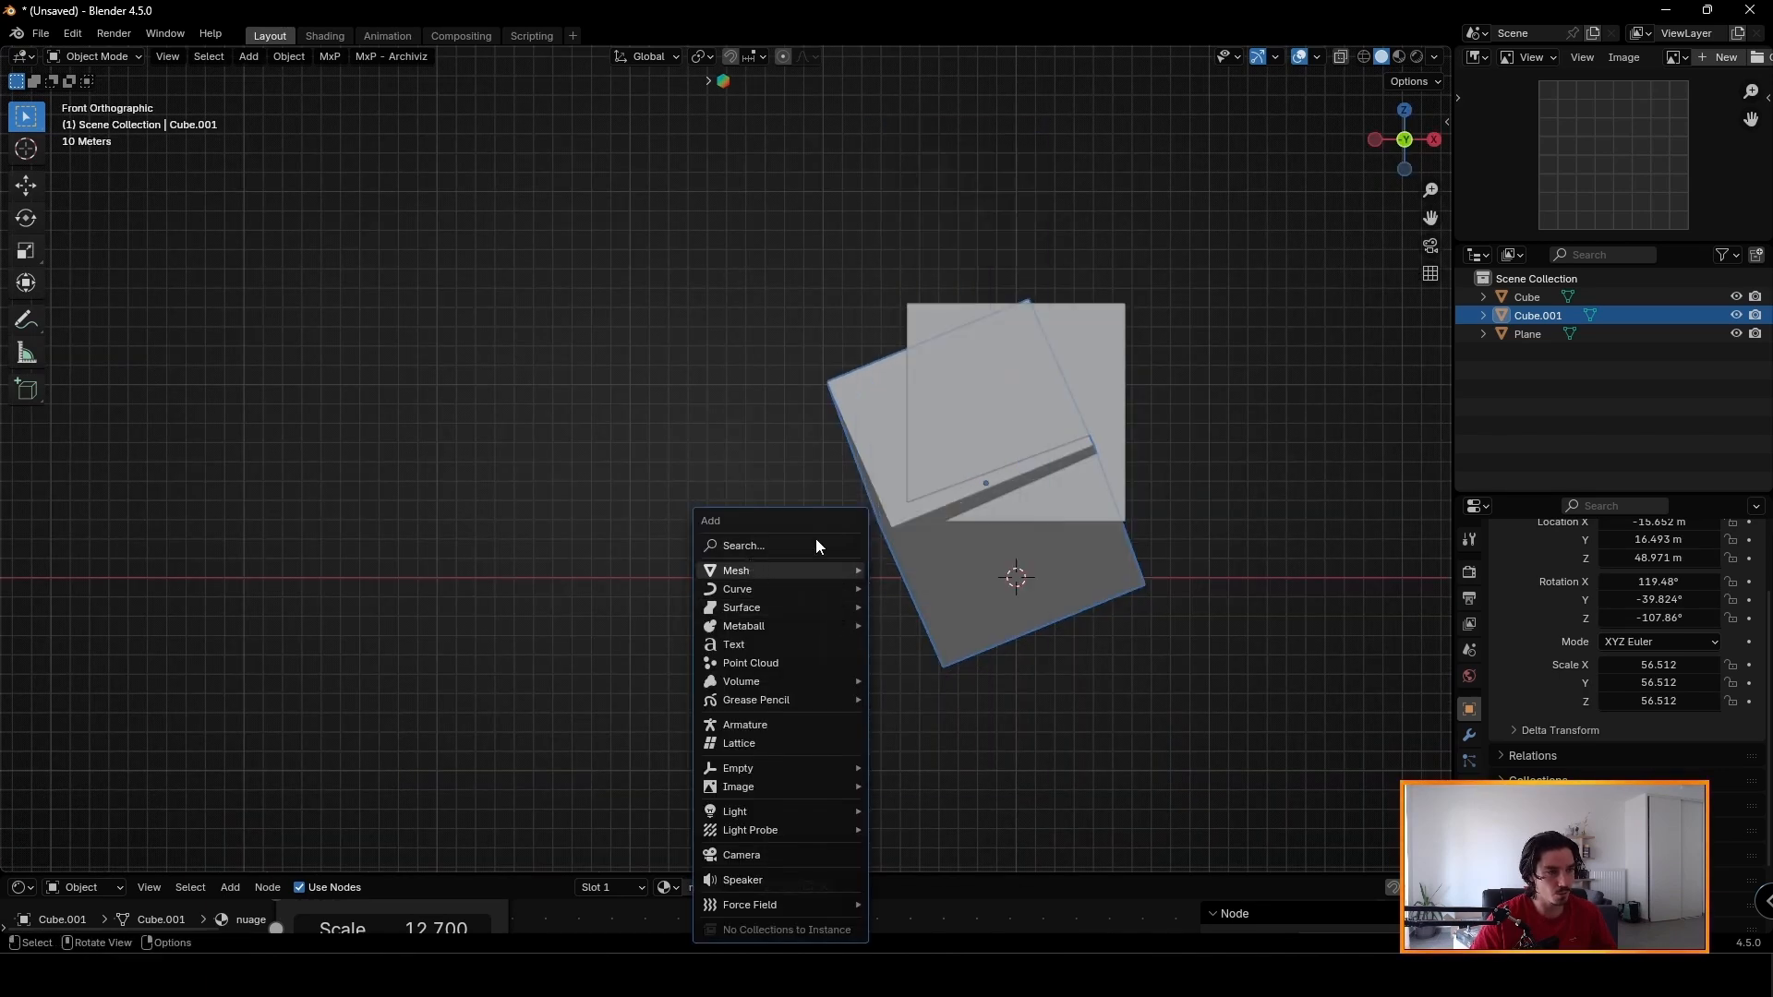
{"action": "key", "text": "Escape"}
{"action": "key", "text": "shift+a"}
{"action": "mouse_move", "coordinate": [780, 571]}
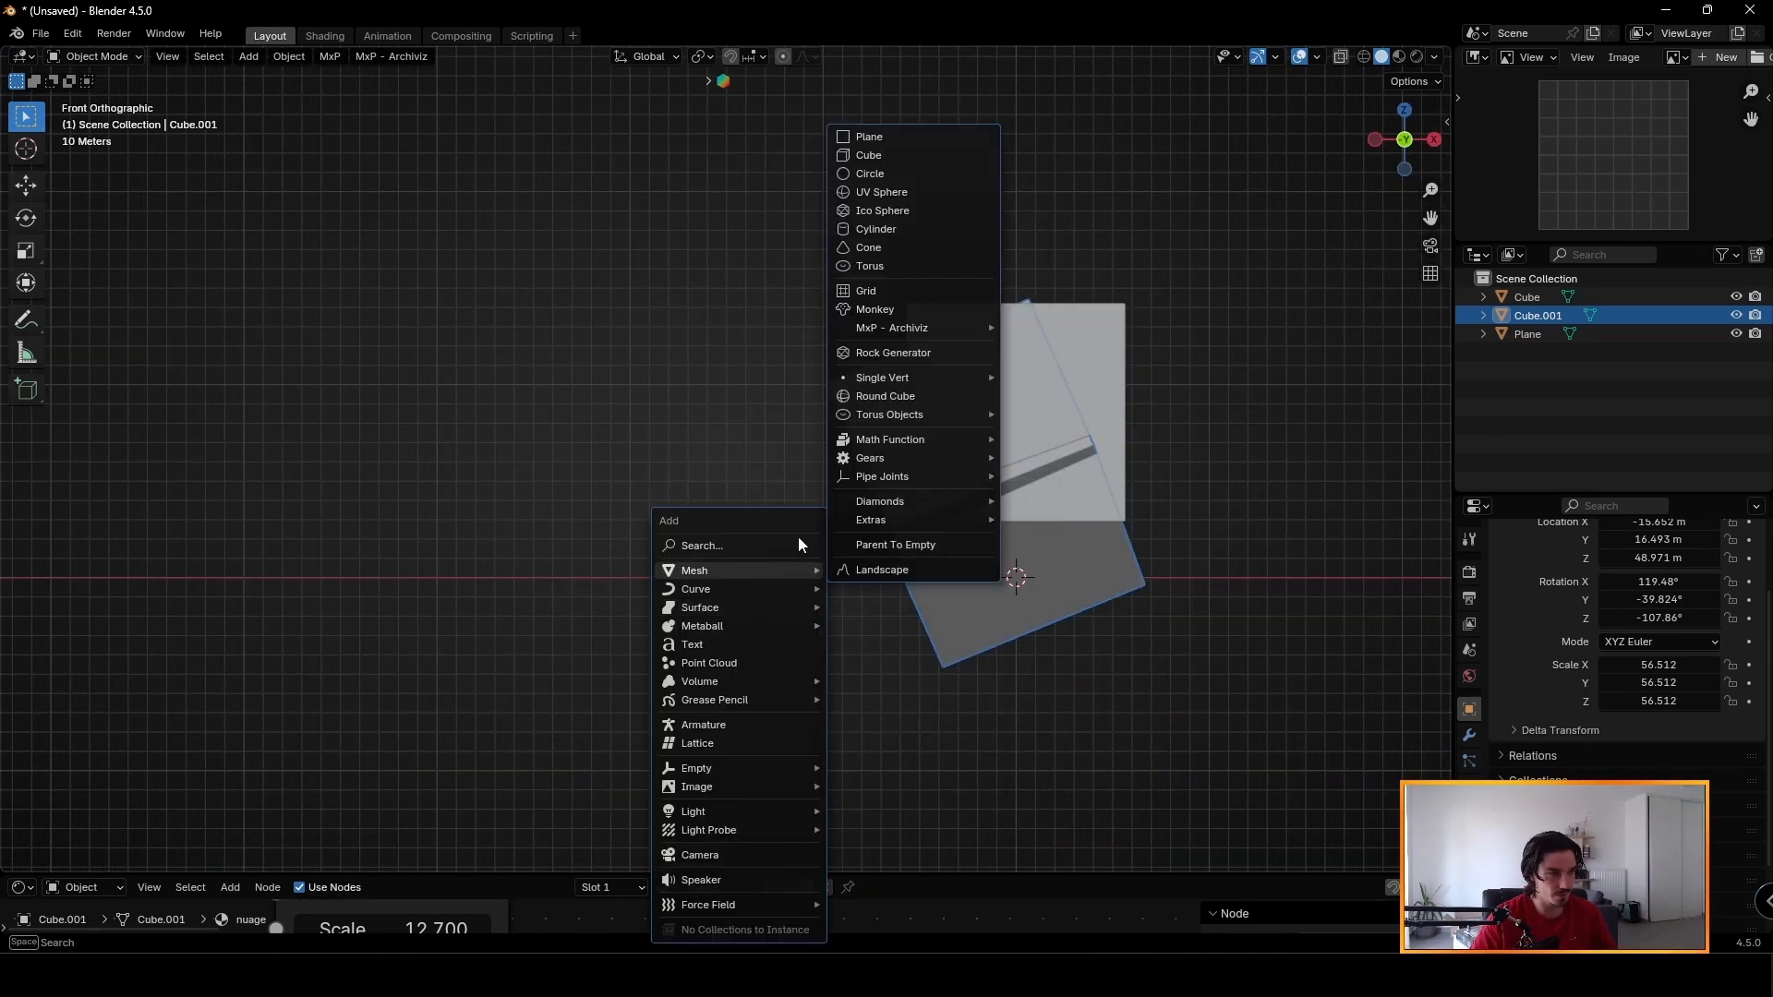
{"action": "left_click", "coordinate": [886, 161]}
Move the new cube along X to about -290.82 m and scale it up uniformly to about 66.4.
{"action": "key", "text": "g"}
{"action": "key", "text": "x"}
{"action": "left_click", "coordinate": [541, 591]}
{"action": "key", "text": "s"}
{"action": "left_click", "coordinate": [277, 647]}
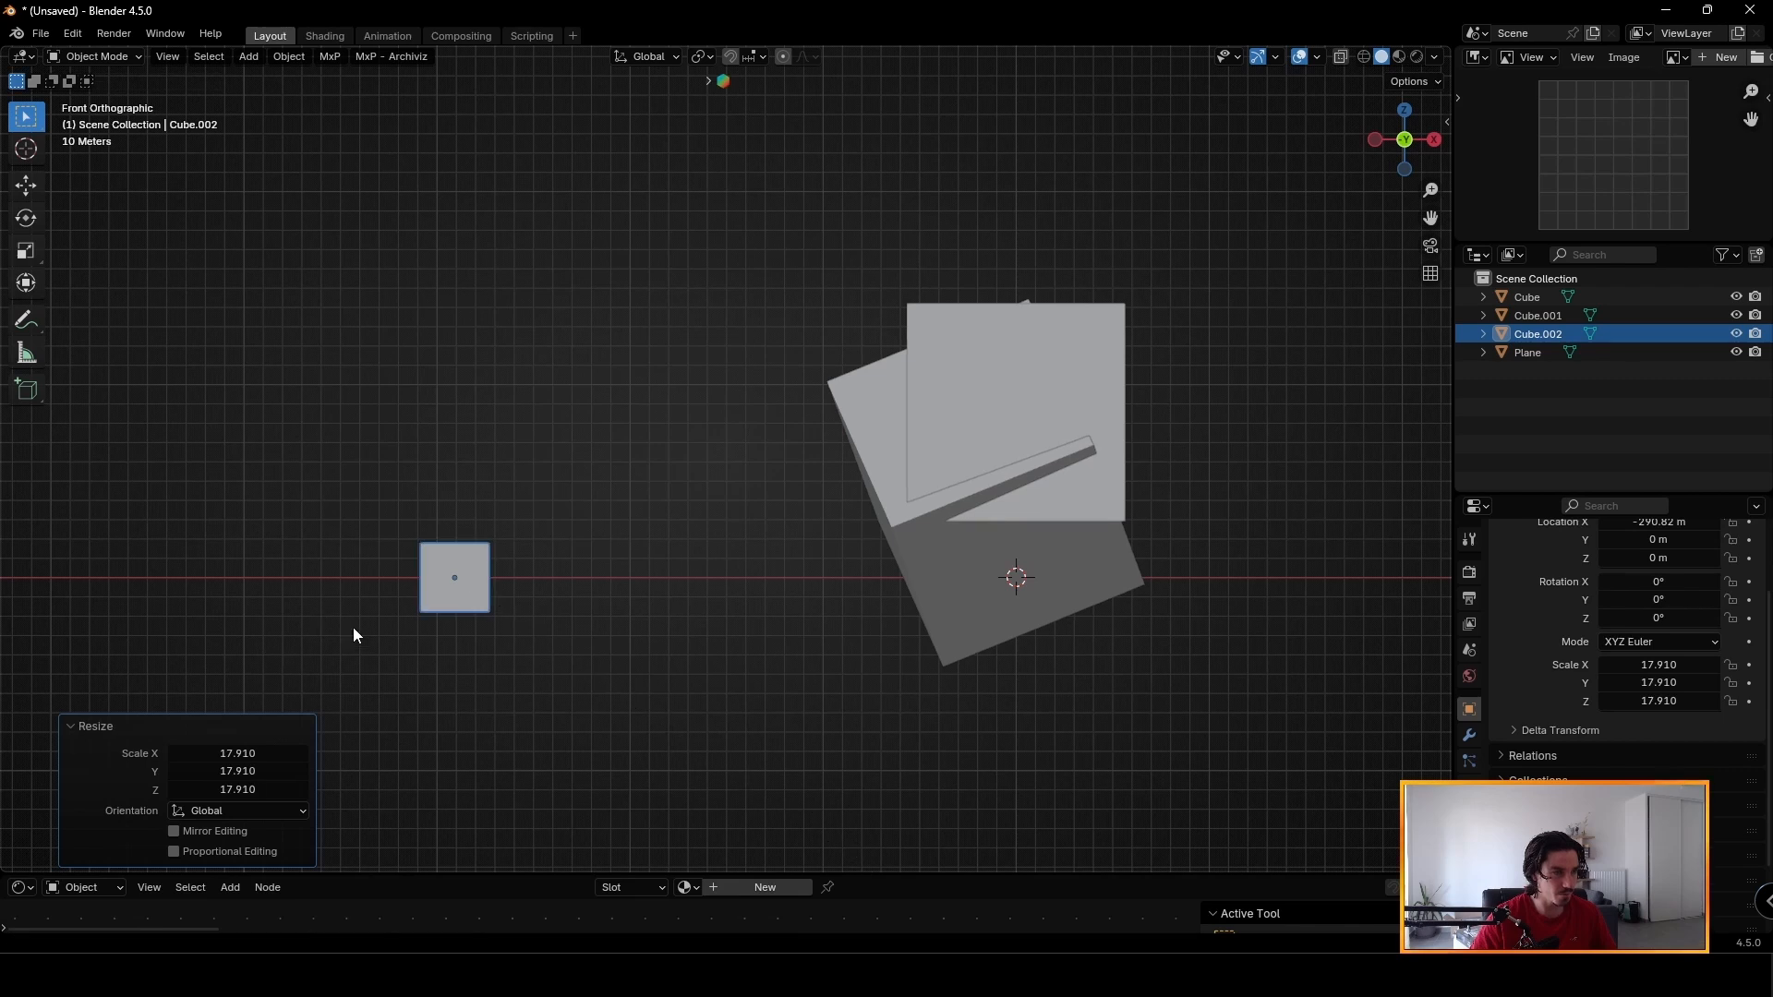
{"action": "key", "text": "s"}
{"action": "left_click", "coordinate": [695, 704]}
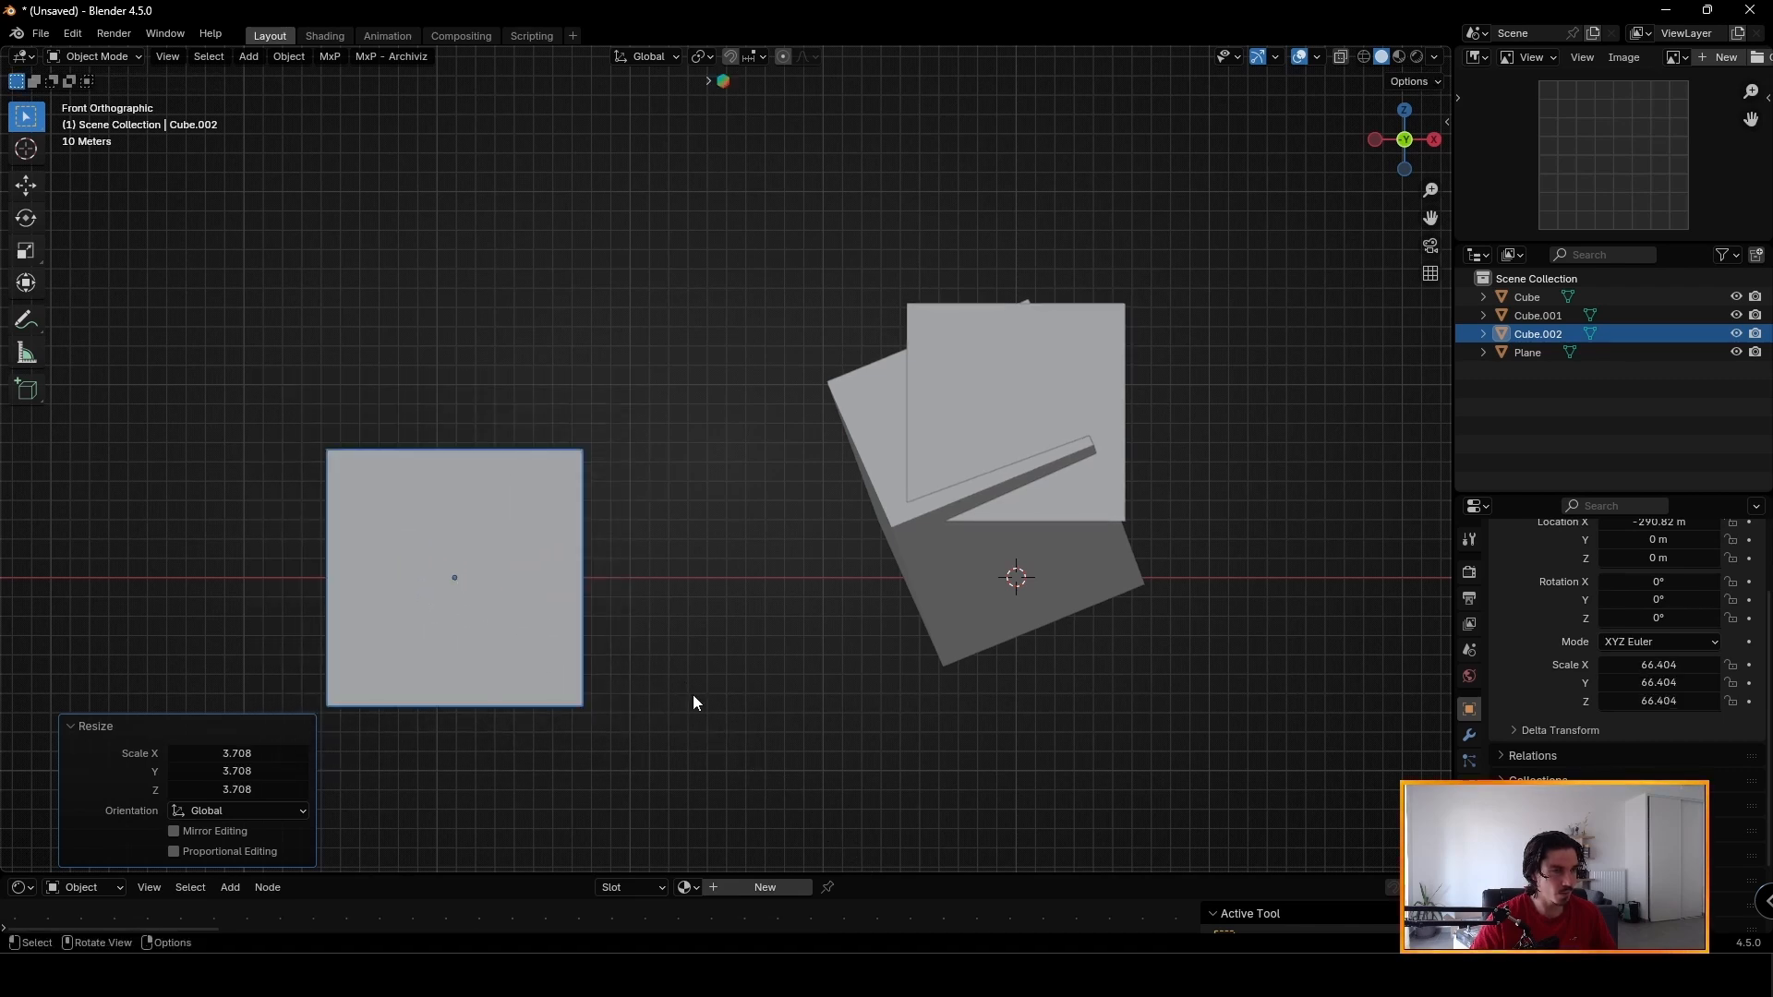
Raise the new cube along Z to about 80.36 m and scale it uniformly to about 58.75.
{"action": "key", "text": "g"}
{"action": "key", "text": "z"}
{"action": "left_click", "coordinate": [712, 542]}
{"action": "key", "text": "s"}
{"action": "left_click", "coordinate": [945, 507]}
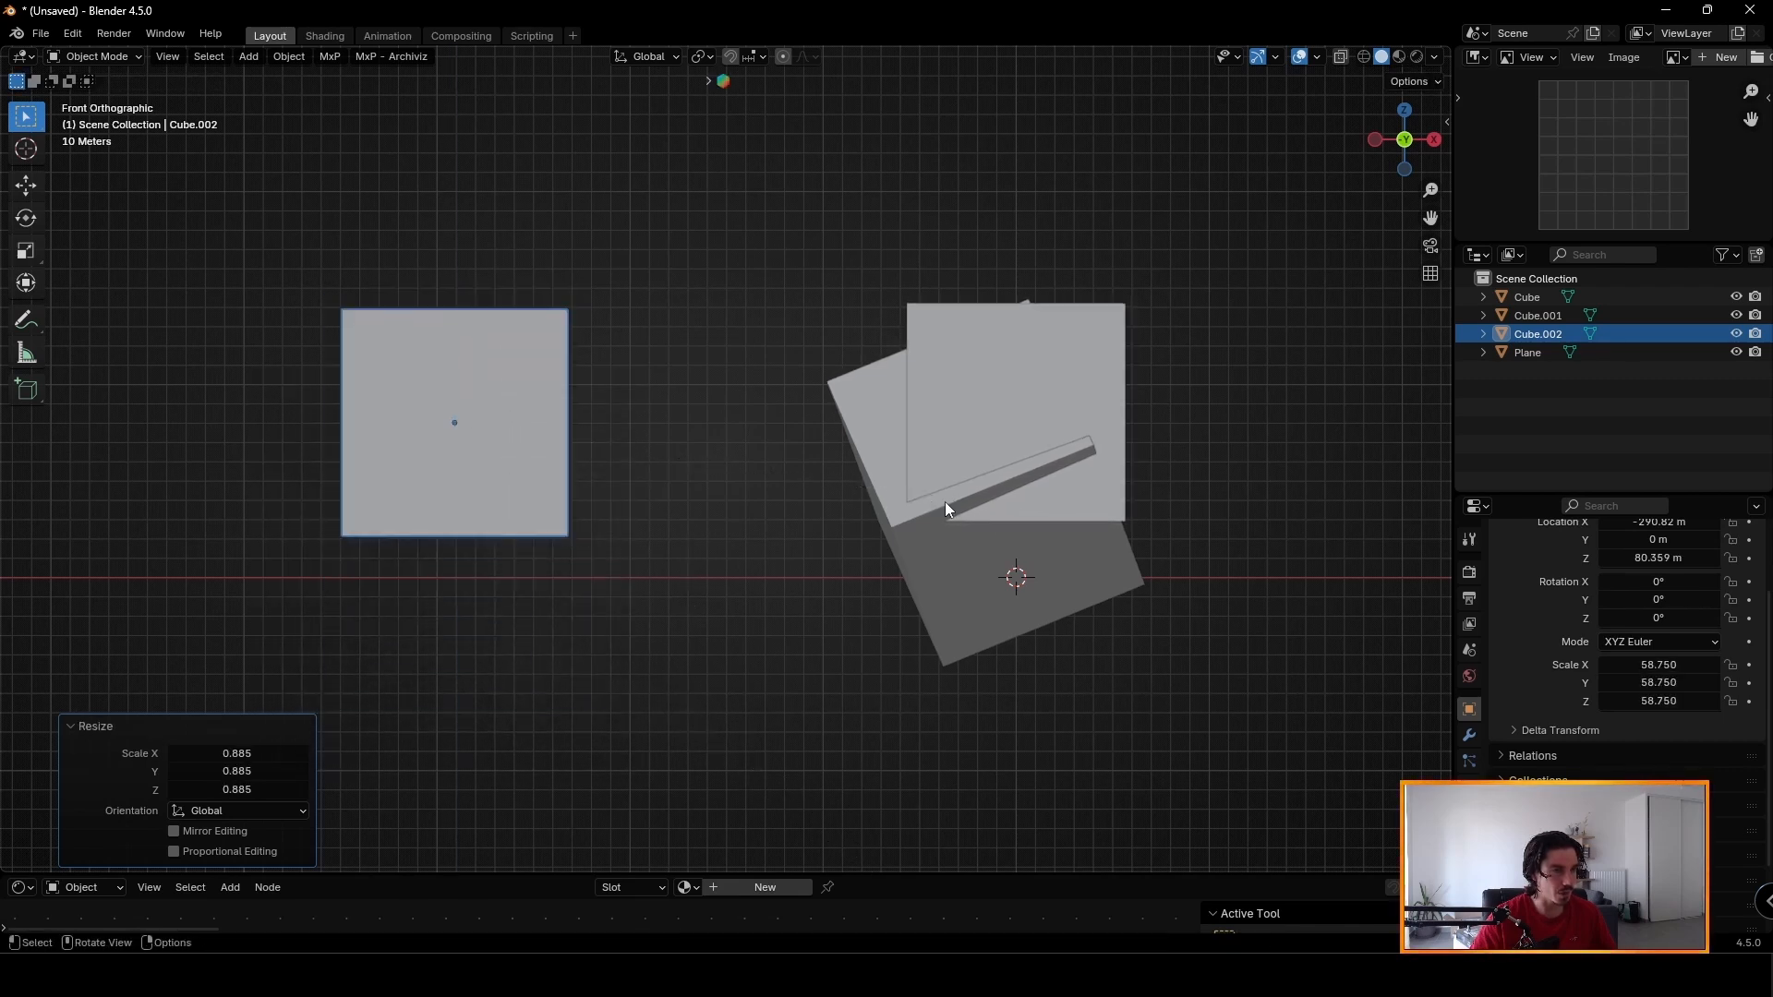
Move the new cube beside the existing cloud cubes, to about -204.25 m in X and 85.62 m in Z.
{"action": "key", "text": "g"}
{"action": "key", "text": "x"}
{"action": "left_click", "coordinate": [1111, 491]}
{"action": "key", "text": "g"}
{"action": "key", "text": "z"}
{"action": "left_click", "coordinate": [1125, 481]}
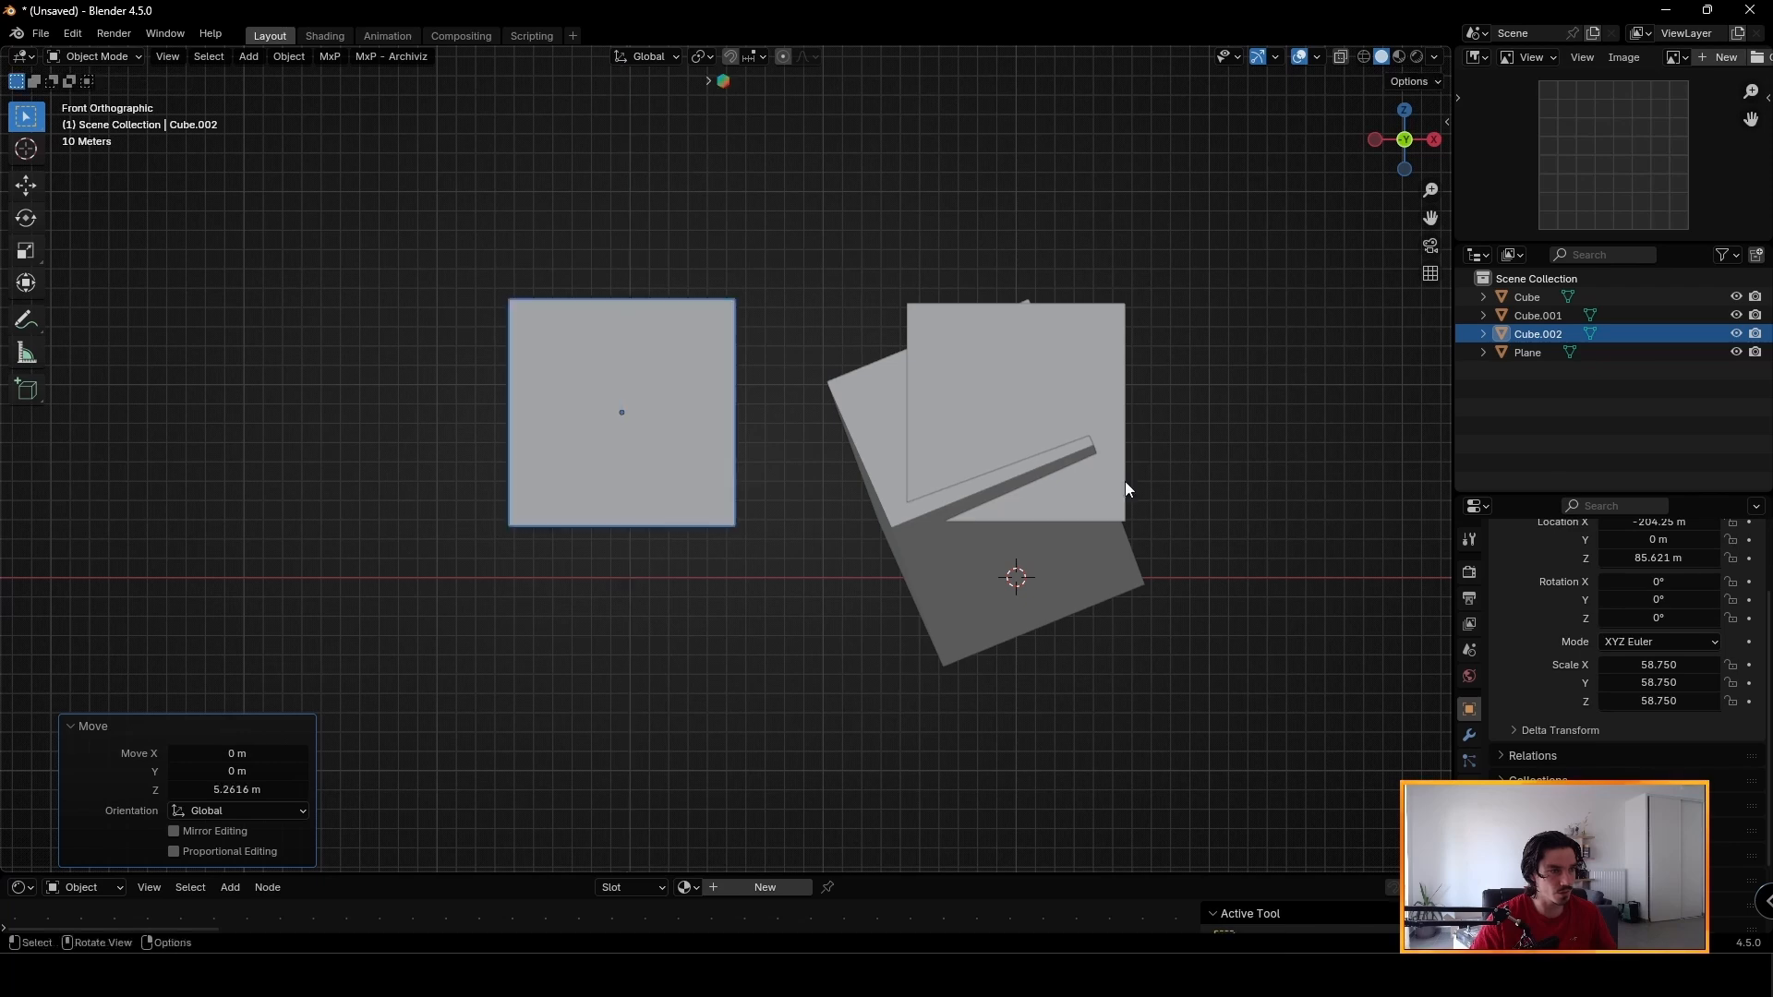
Display the new cube and the cloud in rendered viewport shading.
{"action": "mouse_move", "coordinate": [725, 414]}
{"action": "middle_mouse_down"}
{"action": "mouse_move", "coordinate": [873, 427]}
{"action": "mouse_move", "coordinate": [817, 425]}
{"action": "middle_mouse_up"}
{"action": "left_click", "coordinate": [1420, 62]}
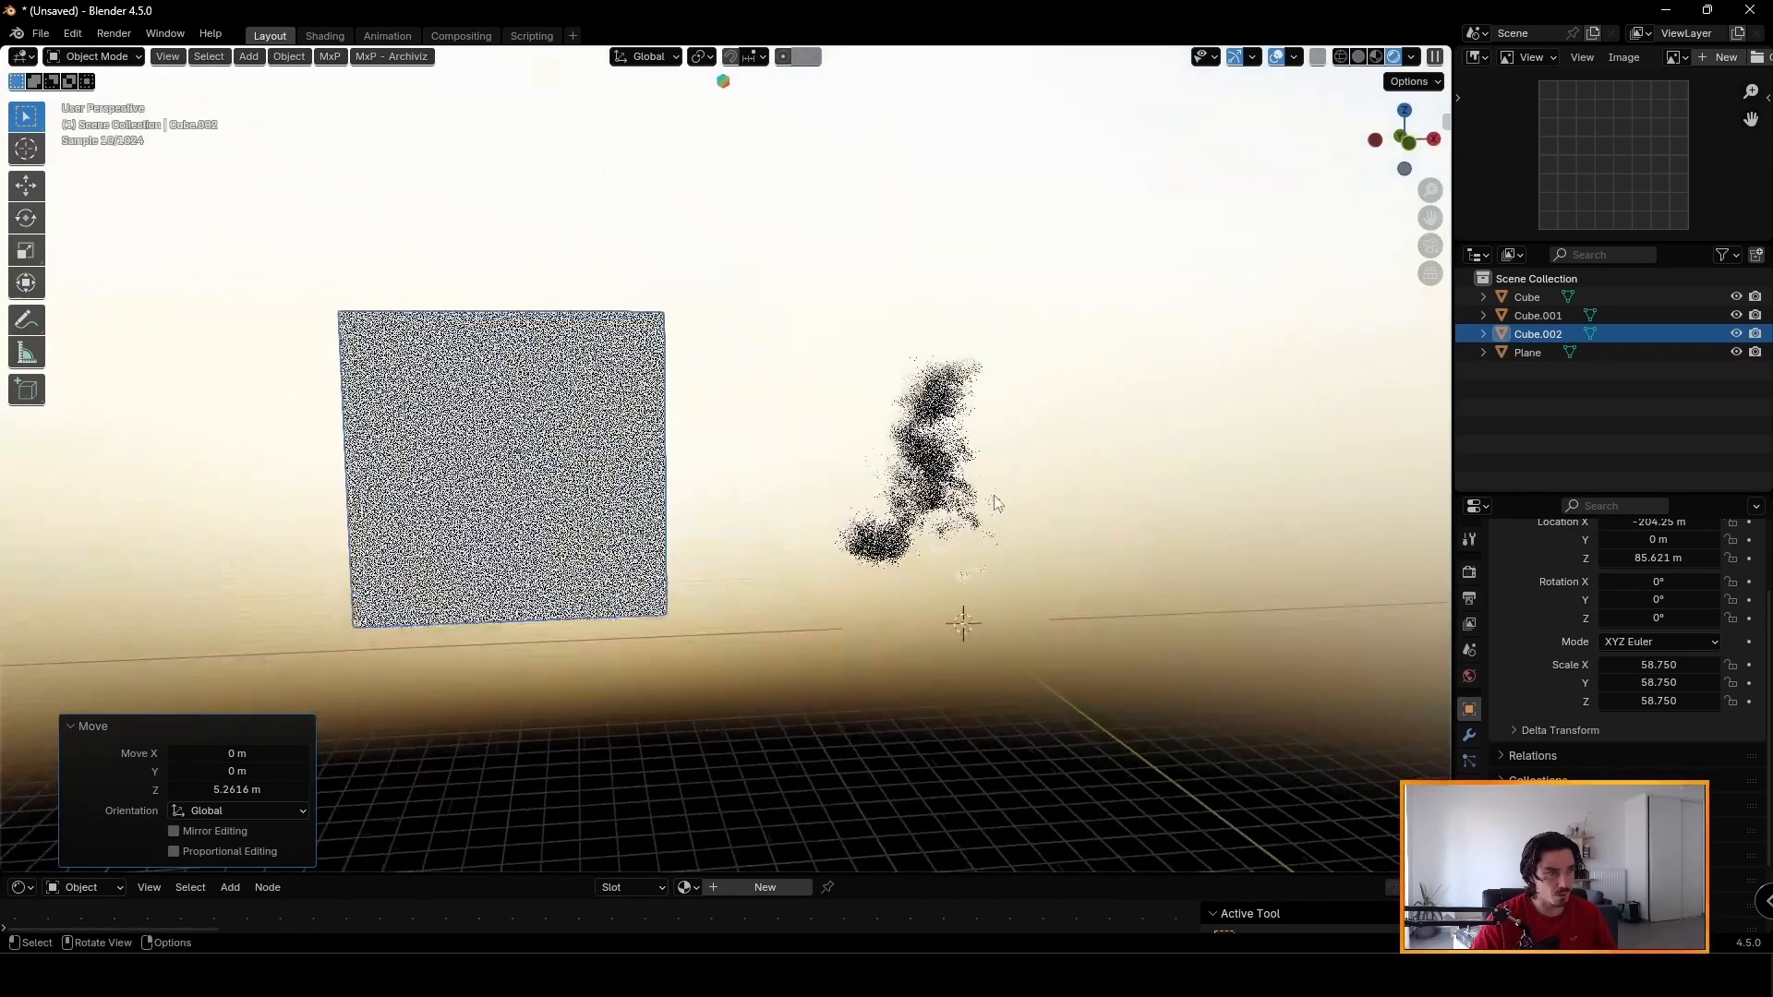
{"action": "middle_click_drag", "start_coordinate": [1071, 568], "coordinate": [901, 442]}
{"action": "key", "text": "s"}
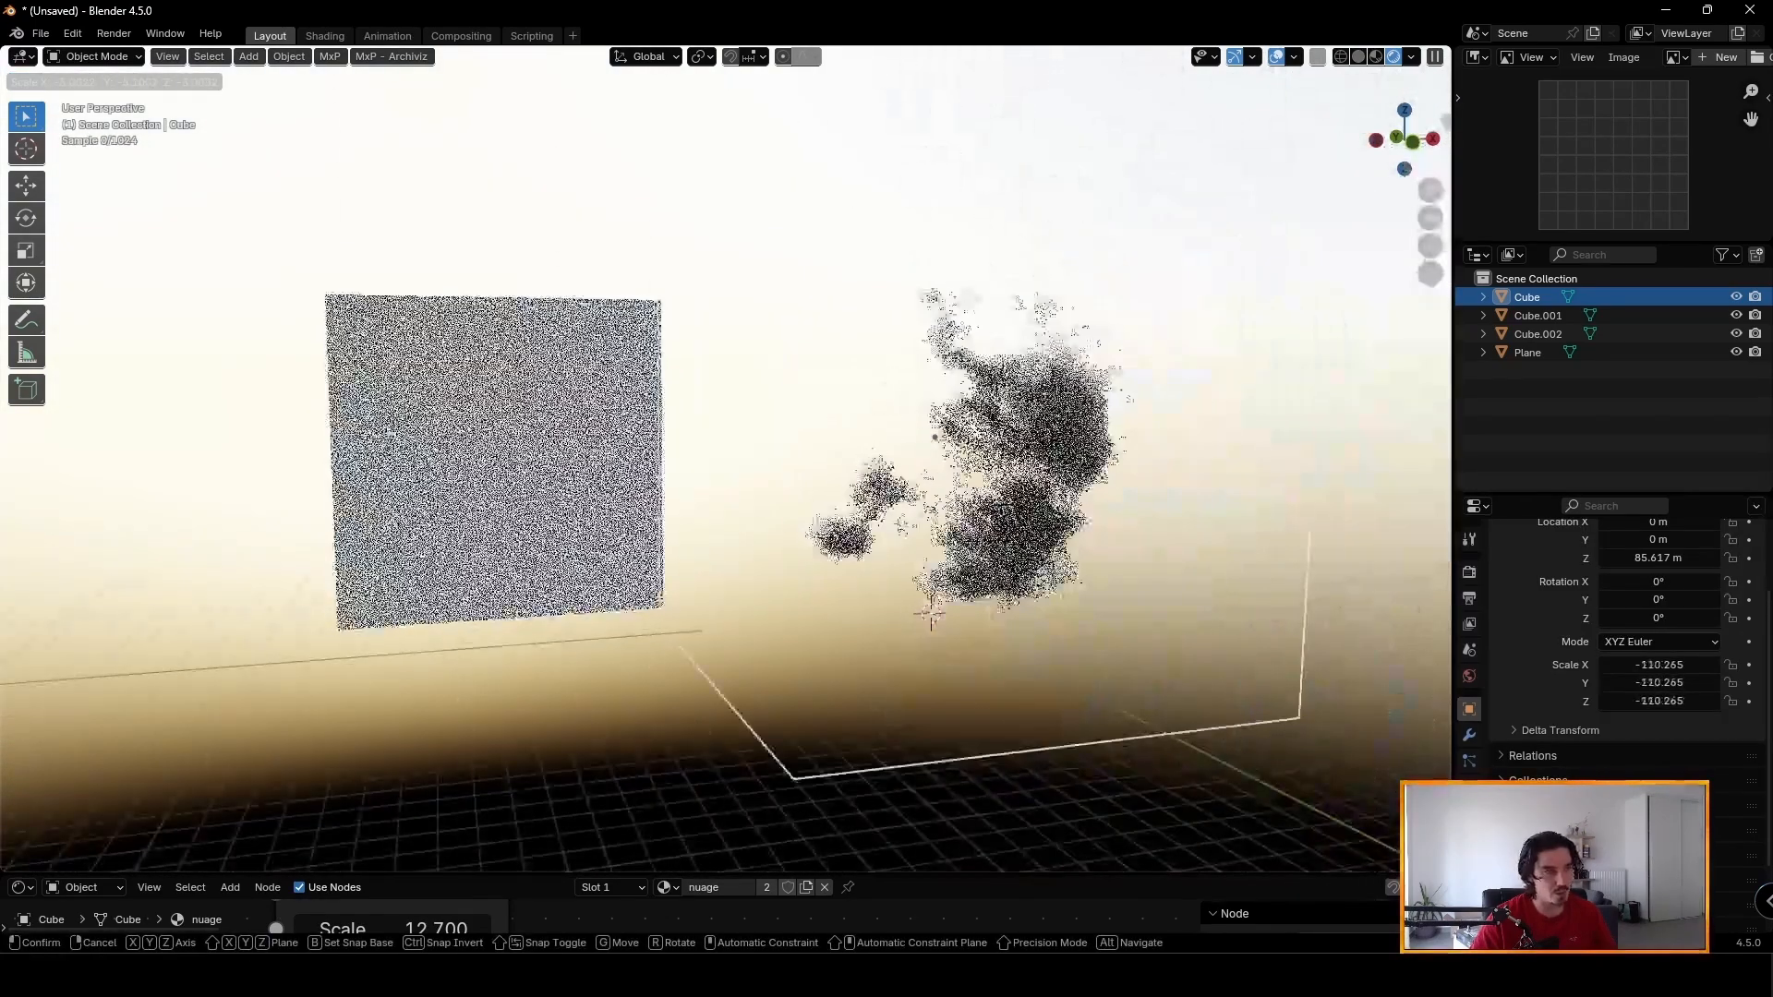
{"action": "left_click", "coordinate": [917, 554]}
{"action": "left_click", "coordinate": [917, 554], "text": "shift"}
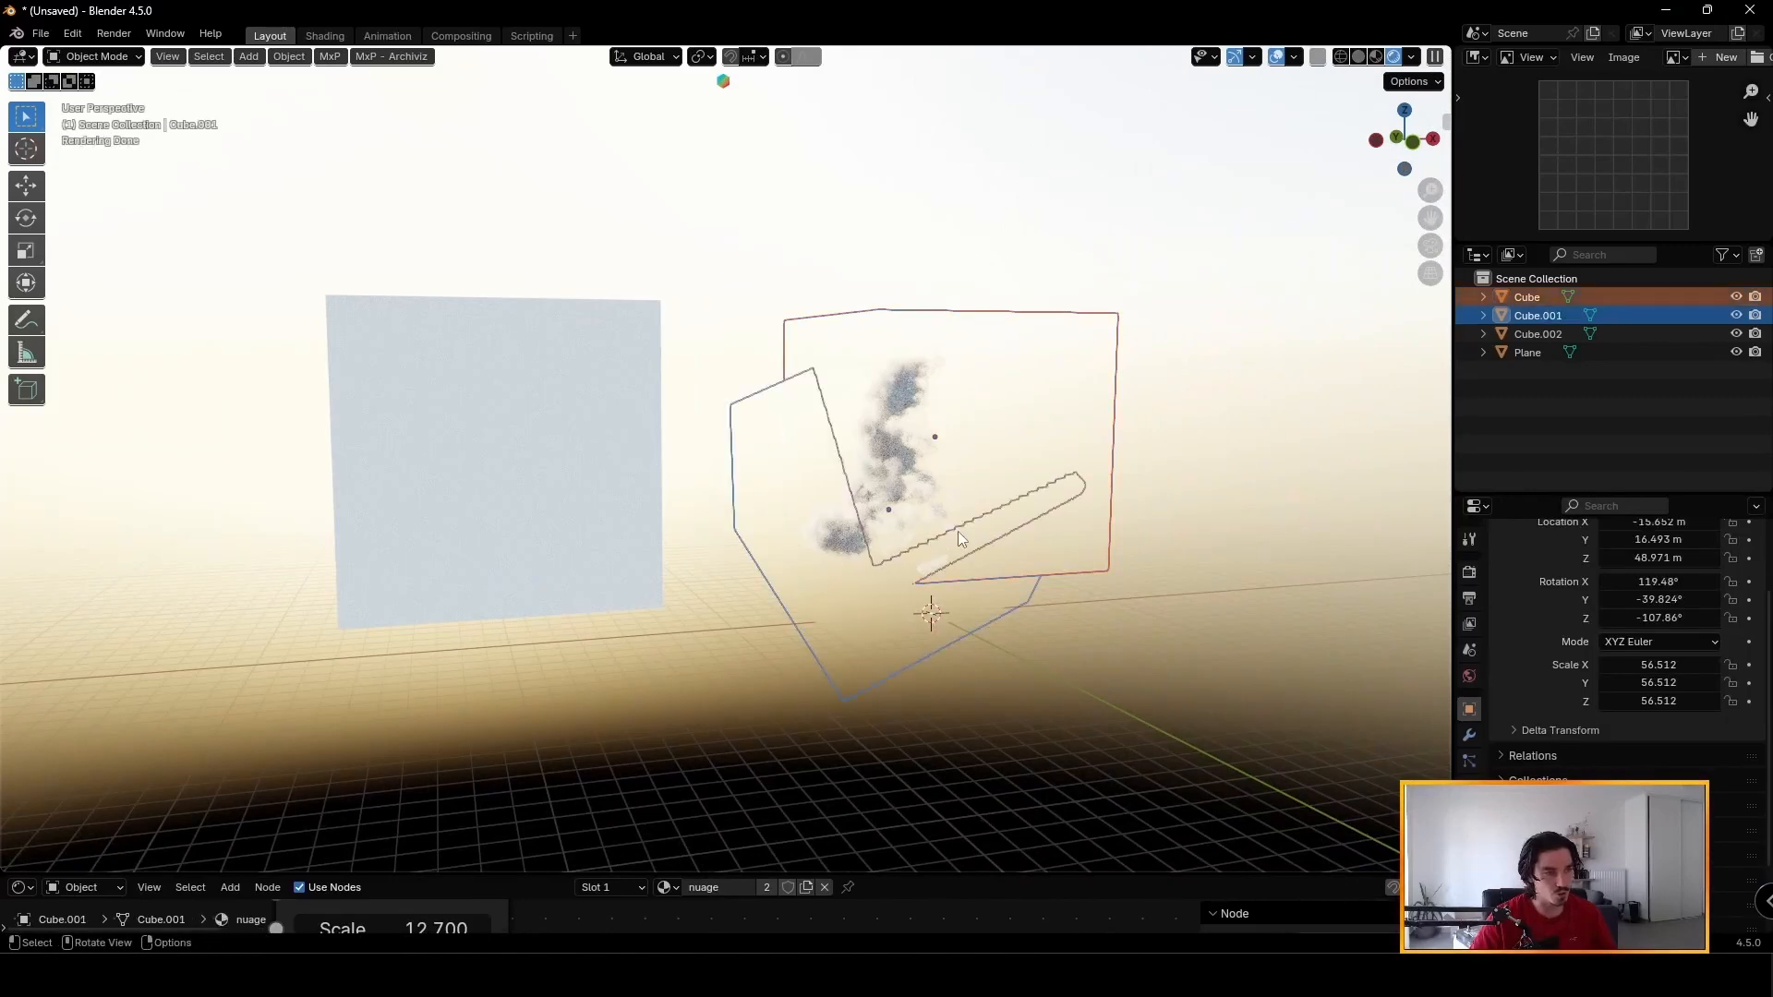
{"action": "key", "text": "s"}
{"action": "left_click", "coordinate": [1020, 586]}
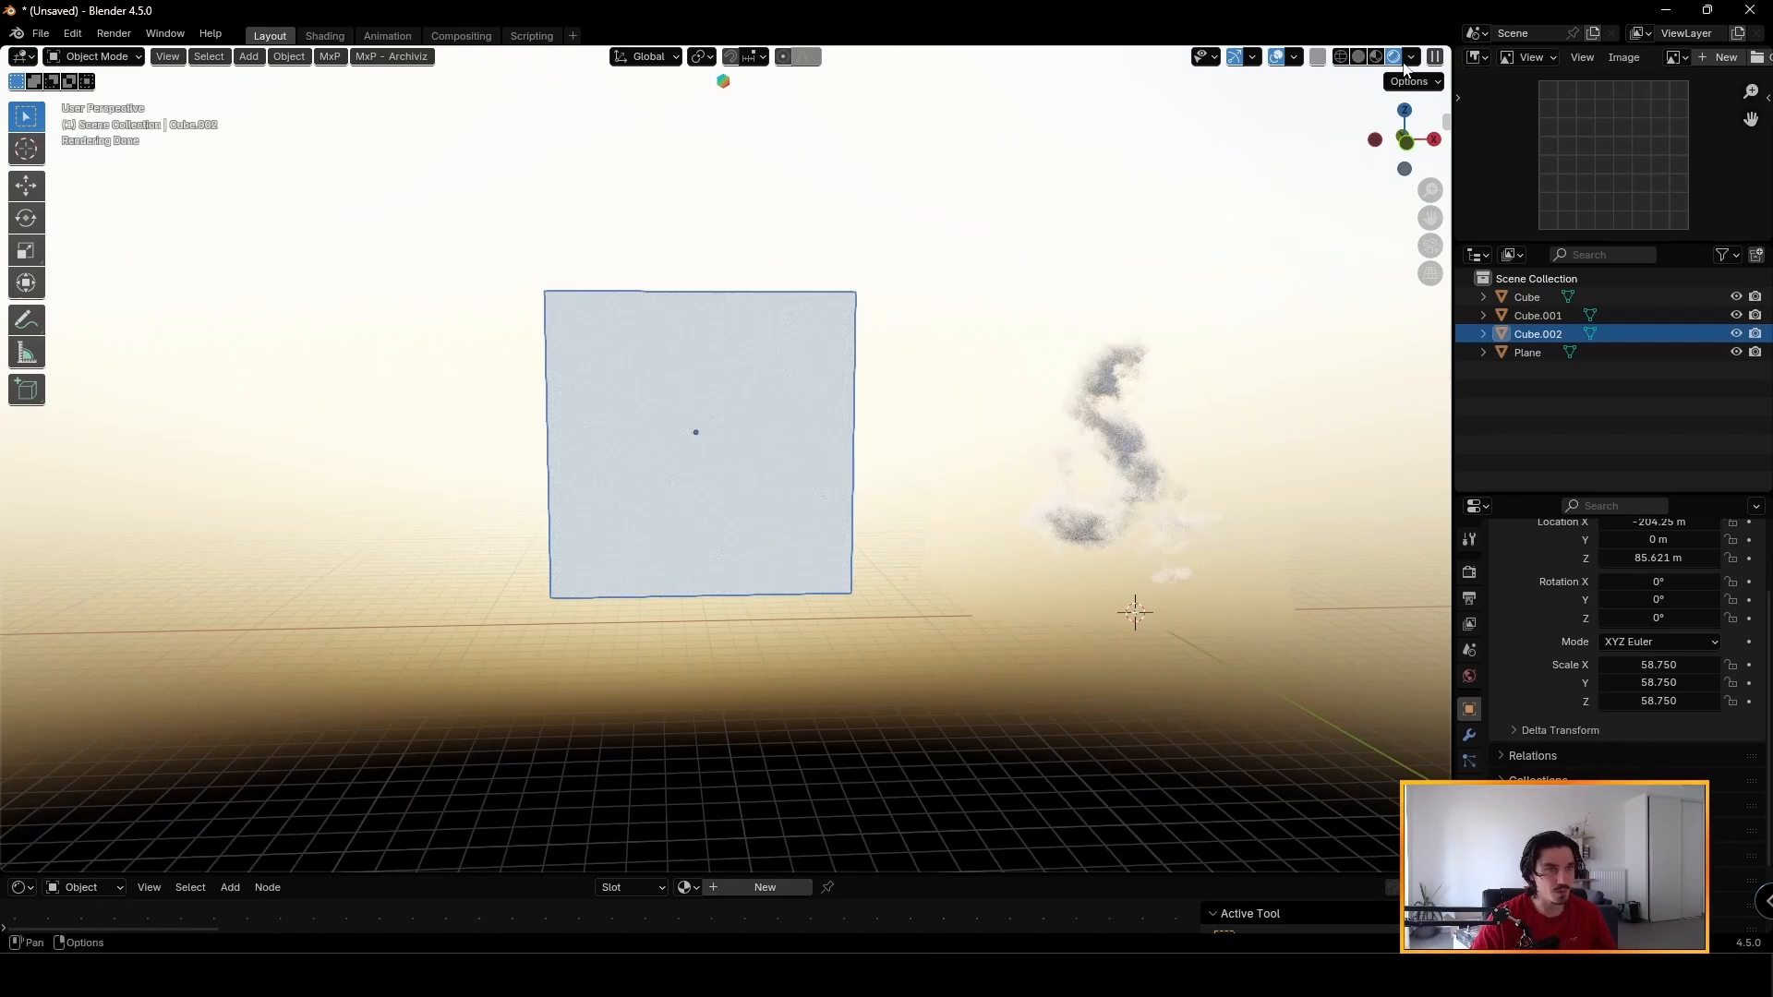
Turn off Scene World lighting for the rendered viewport shading.
{"action": "left_click", "coordinate": [1411, 58]}
{"action": "left_click", "coordinate": [1345, 230]}
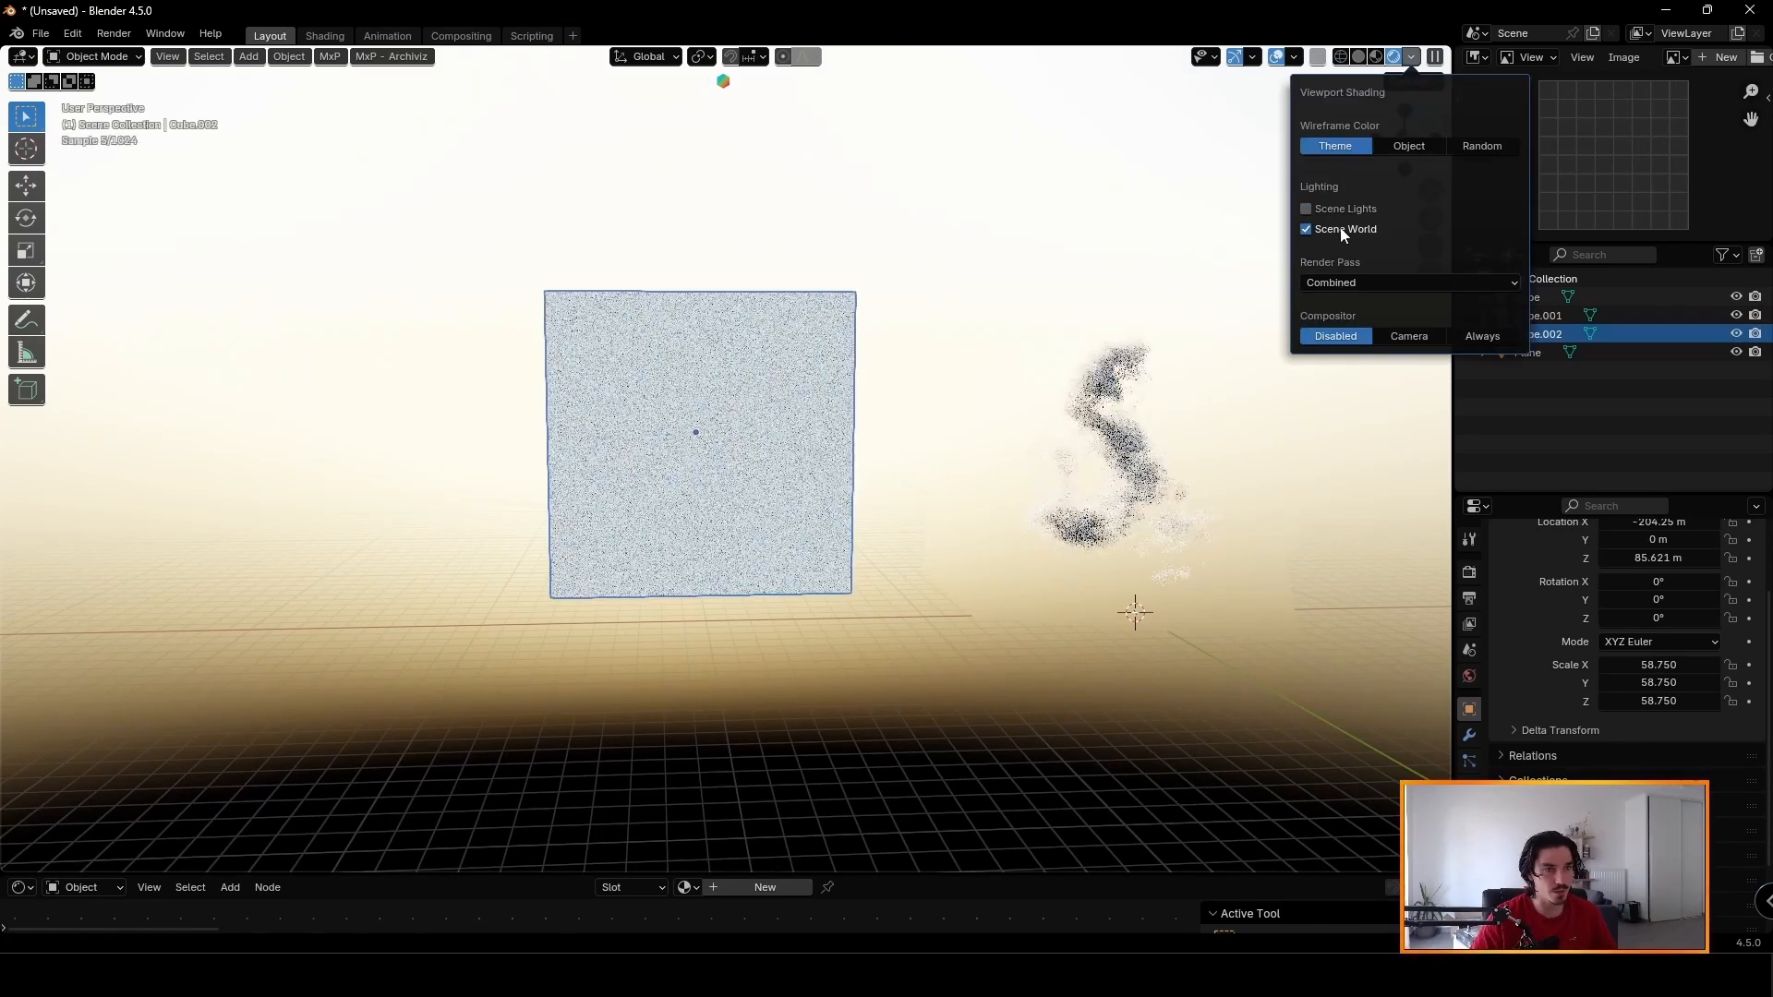
{"action": "mouse_move", "coordinate": [817, 484]}
{"action": "middle_mouse_down"}
{"action": "mouse_move", "coordinate": [952, 501]}
{"action": "mouse_move", "coordinate": [761, 517]}
{"action": "mouse_move", "coordinate": [772, 502]}
{"action": "middle_mouse_up"}
Create a new material for the new cube in the Shader Editor and name it cloud.
{"action": "left_click", "coordinate": [29, 889]}
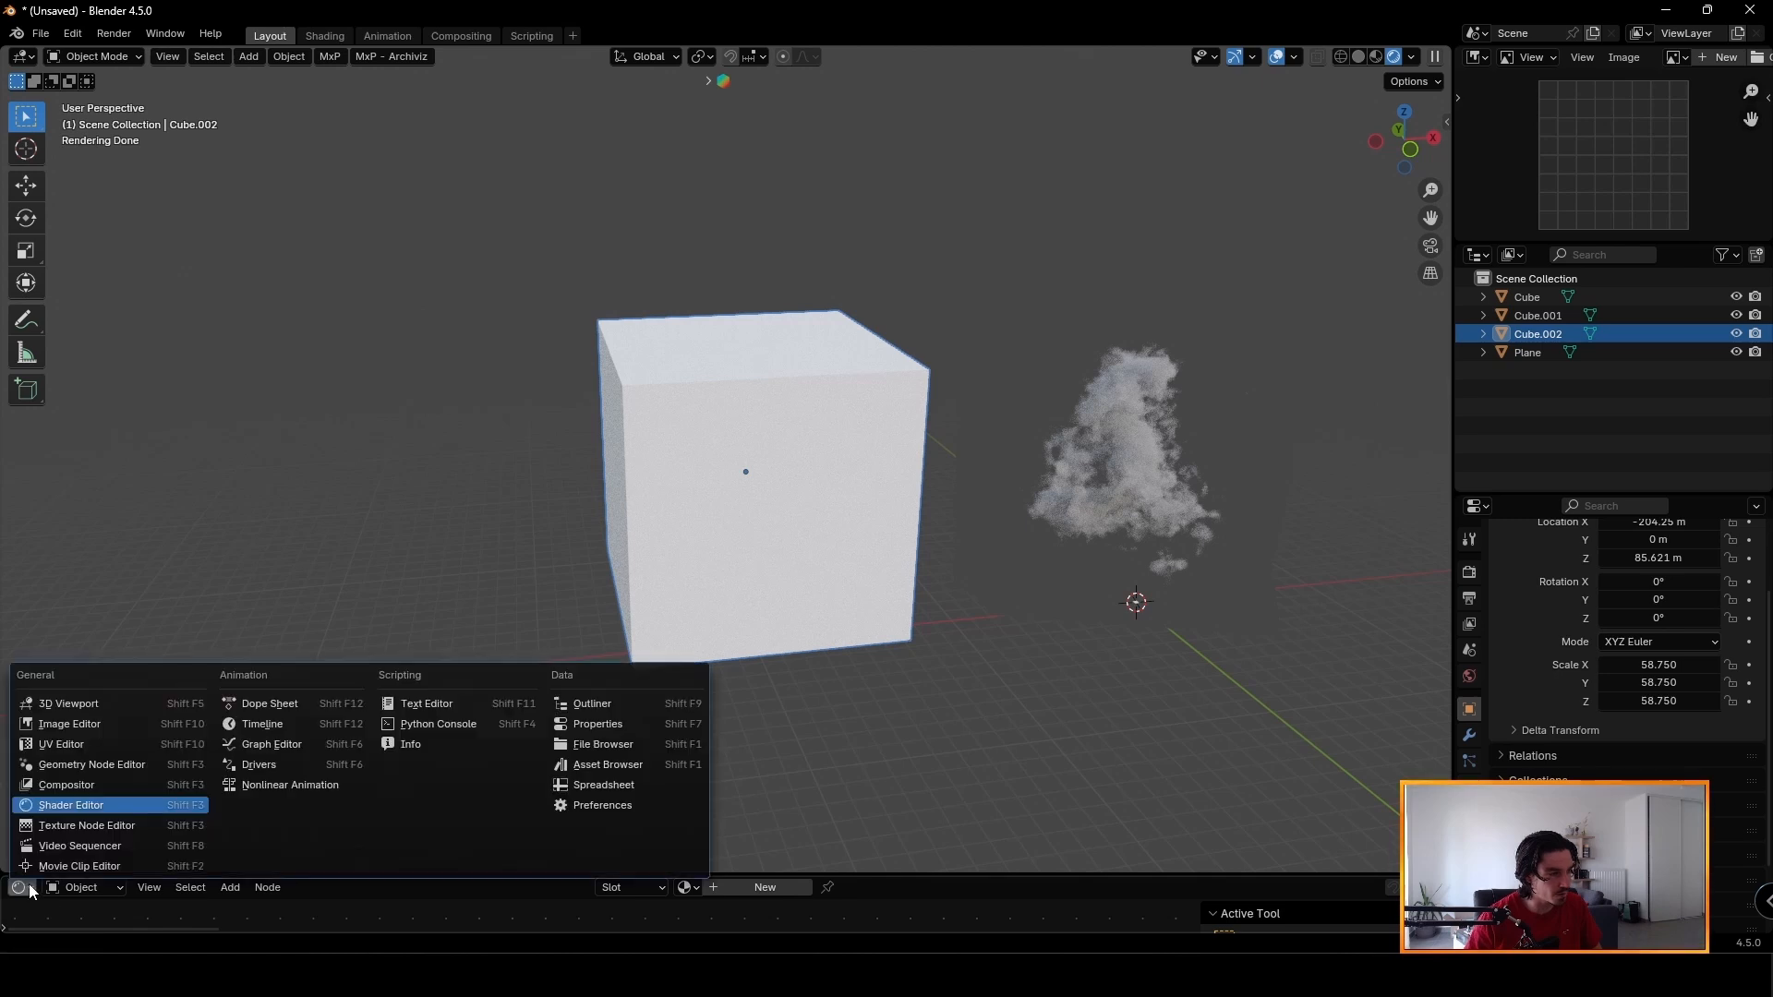
{"action": "left_click", "coordinate": [66, 812]}
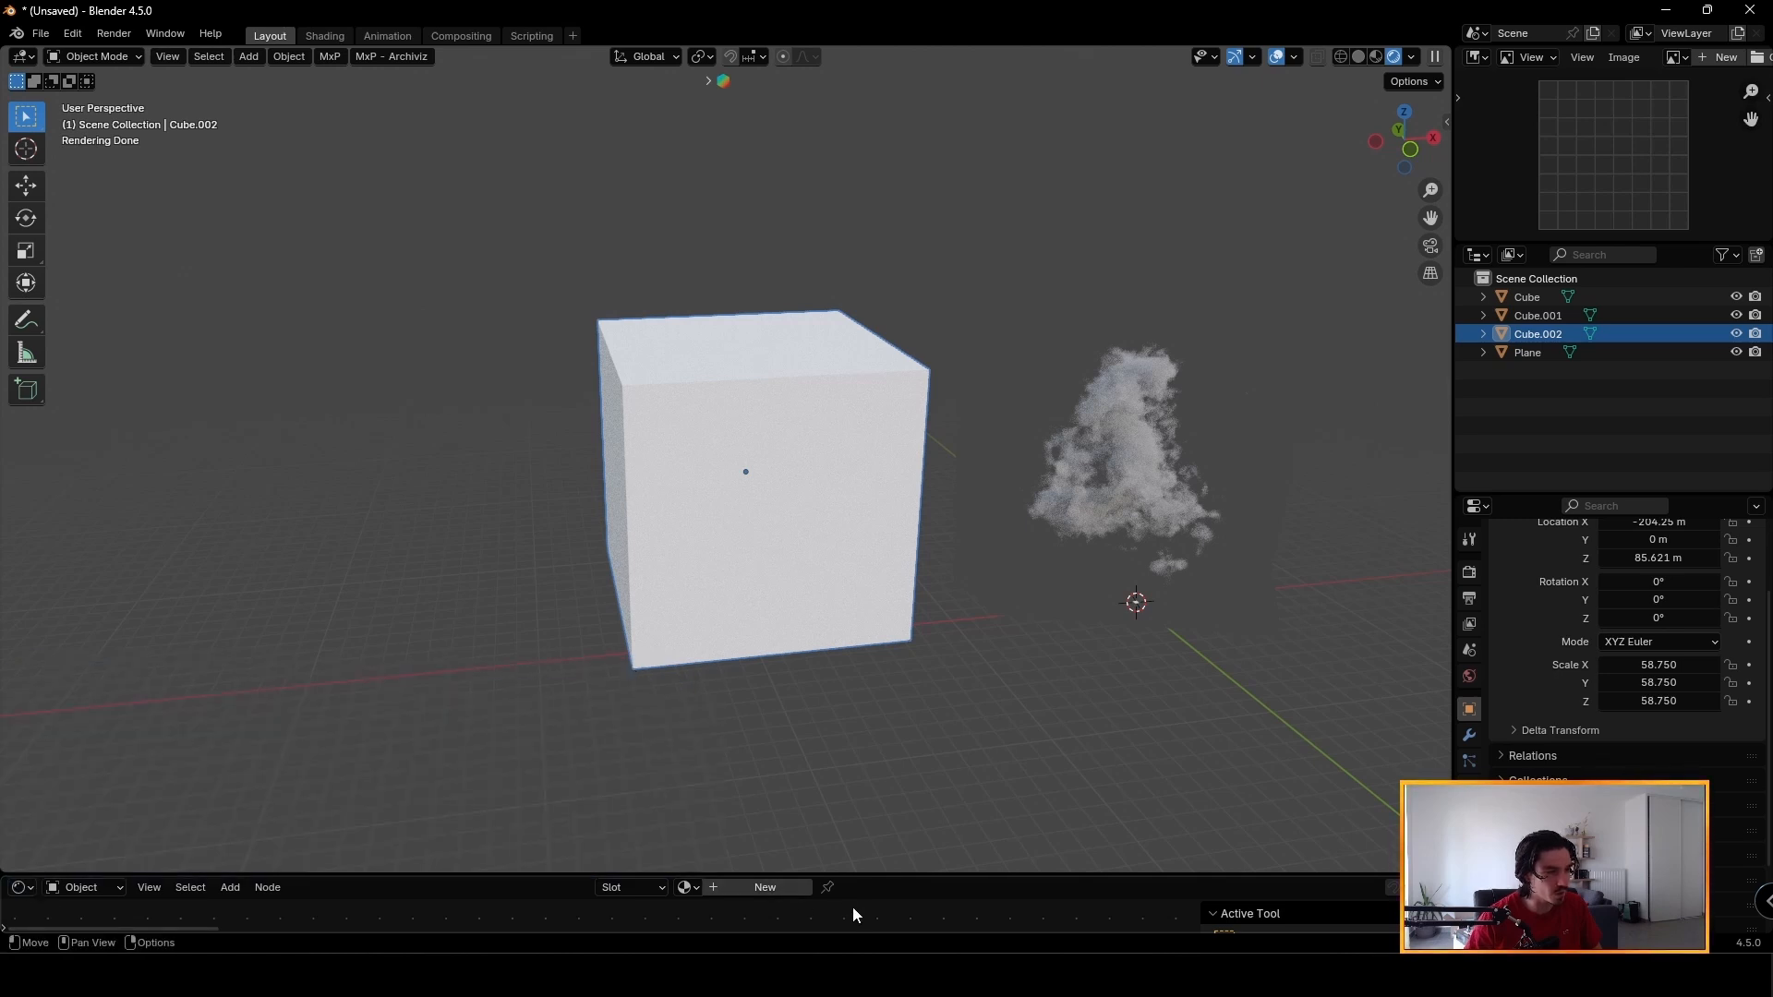
{"action": "left_click", "coordinate": [791, 884]}
{"action": "left_click", "coordinate": [729, 887]}
{"action": "type", "text": "c"}
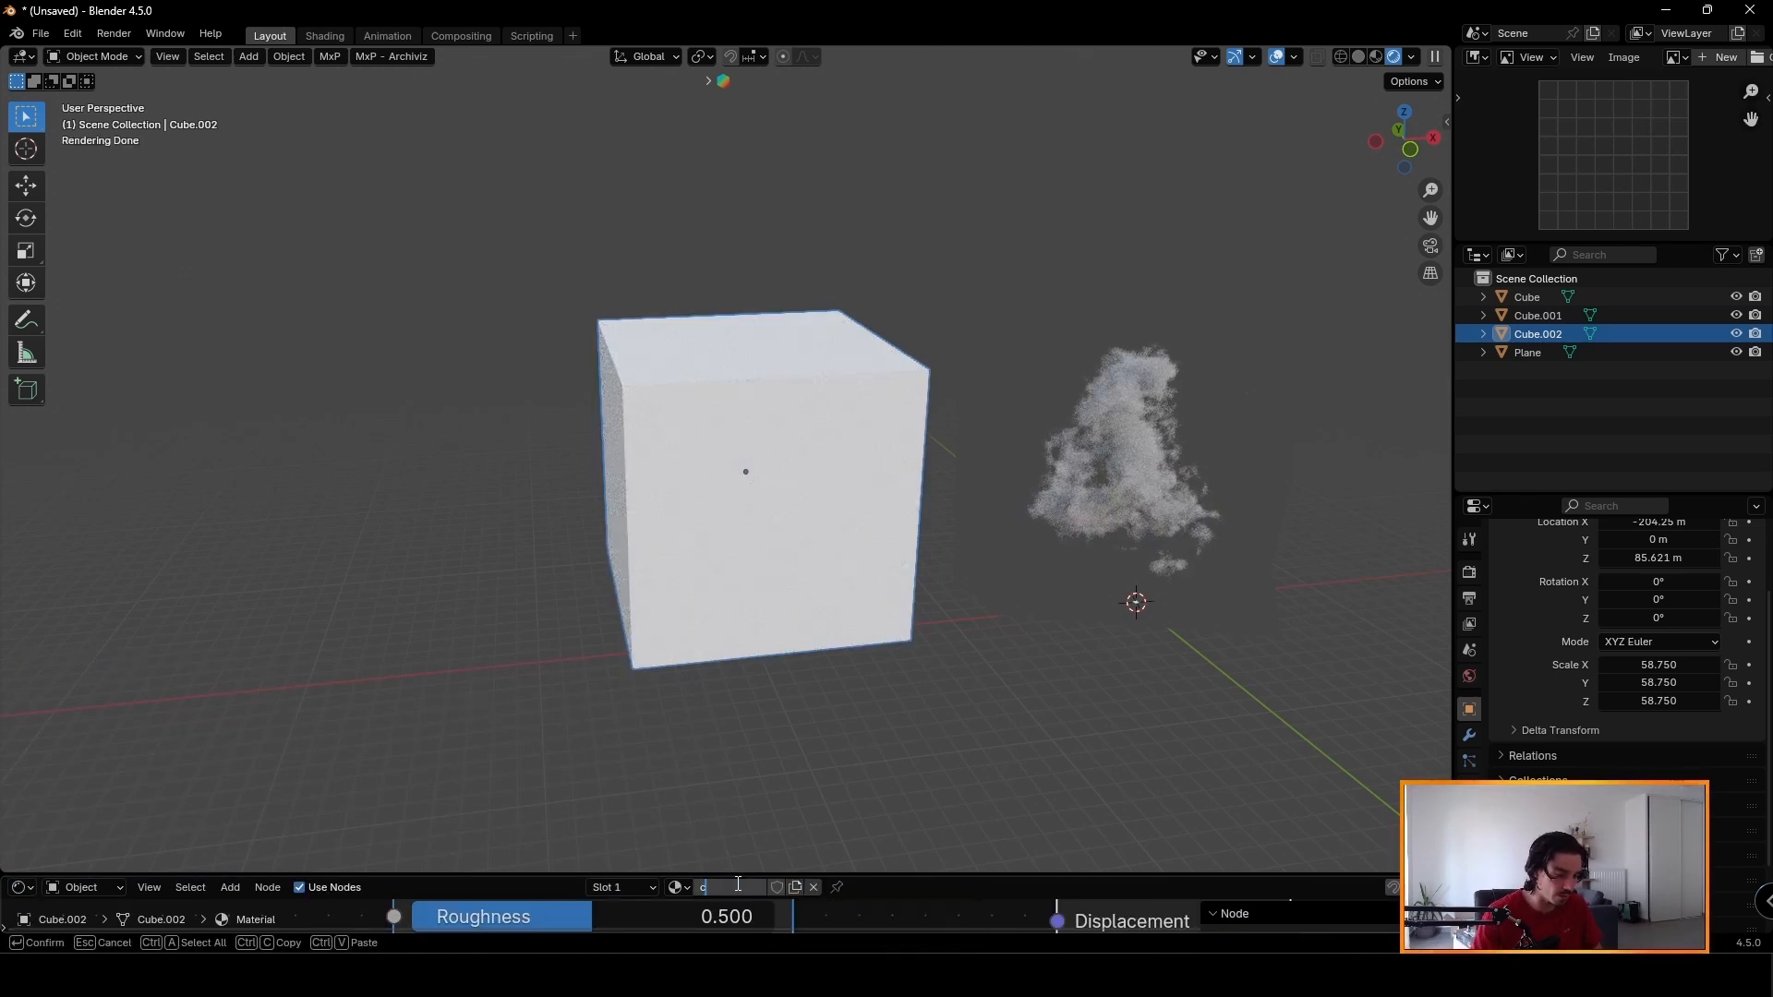
{"action": "type", "text": "loud"}
{"action": "key", "text": "Return"}
Enlarge the Shader Editor and space the Principled BSDF and Material Output nodes apart.
{"action": "left_click_drag", "start_coordinate": [914, 871], "coordinate": [952, 409]}
{"action": "scroll", "coordinate": [768, 535], "scroll_direction": "down", "scroll_amount": 2}
{"action": "middle_click_drag", "start_coordinate": [836, 687], "coordinate": [822, 614]}
{"action": "left_click_drag", "start_coordinate": [1029, 499], "coordinate": [1042, 500]}
{"action": "left_click", "coordinate": [859, 522]}
{"action": "left_click_drag", "start_coordinate": [650, 512], "coordinate": [584, 509]}
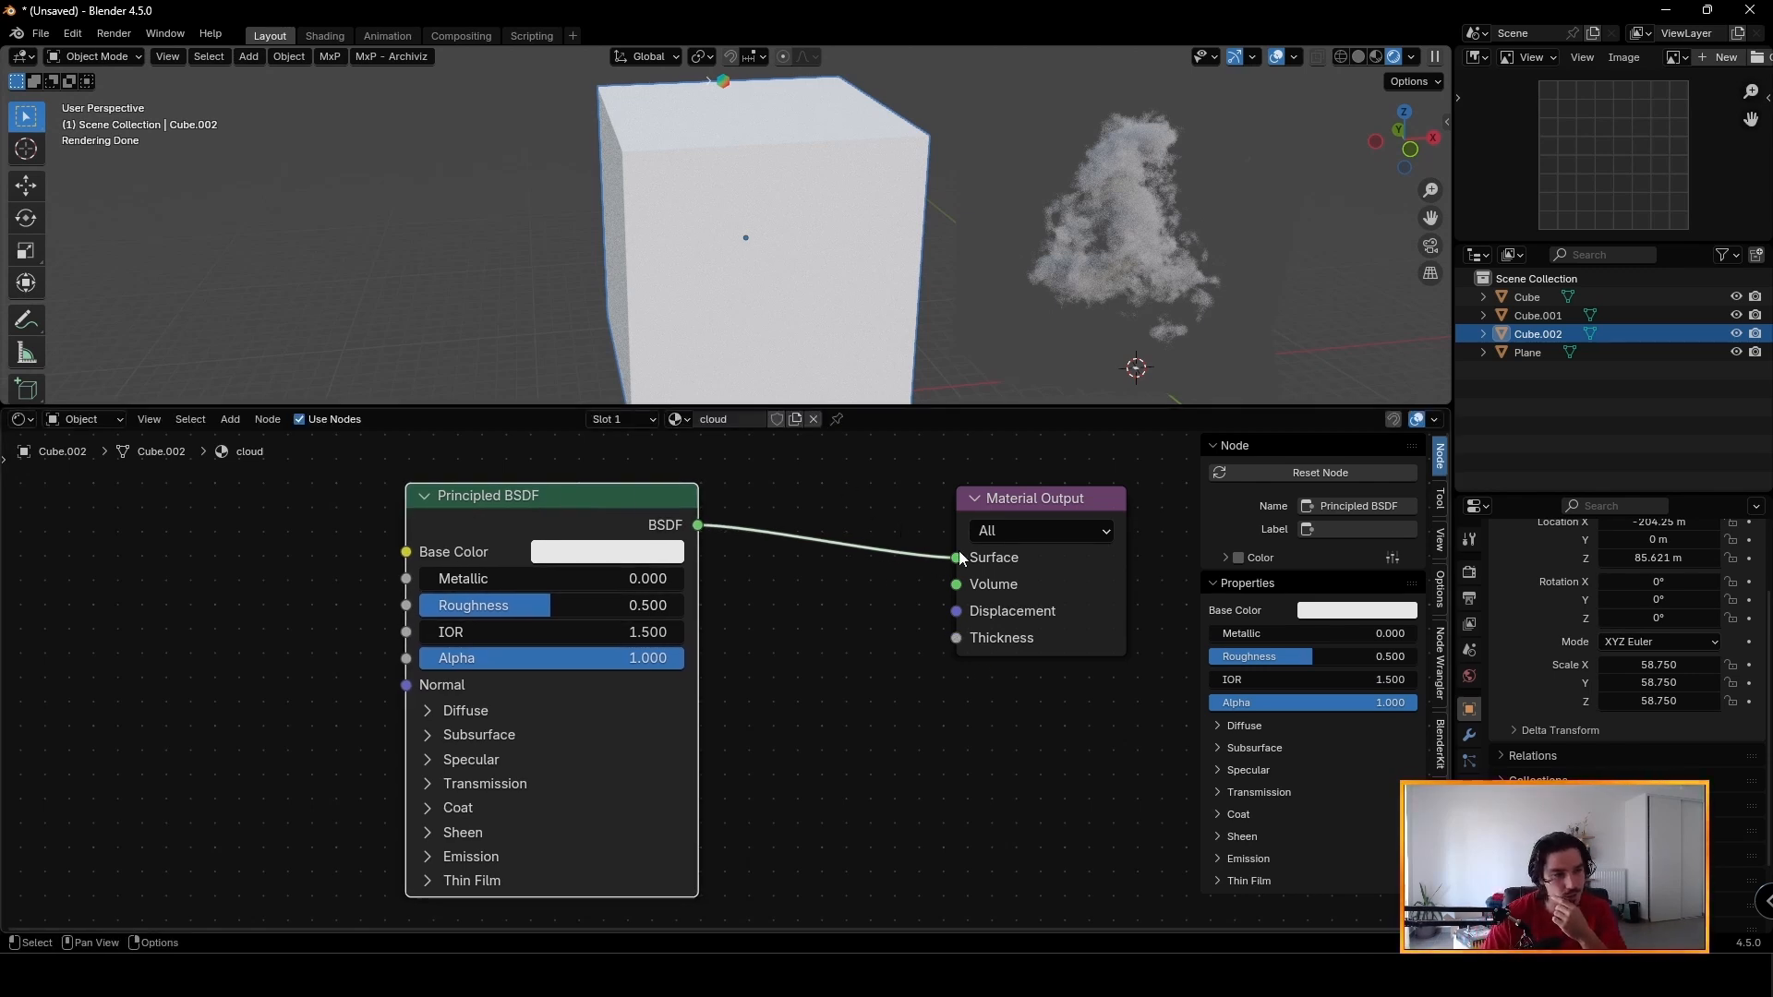
Reroute the Principled BSDF link from the Surface input to the Volume input of the Material Output.
{"action": "left_click_drag", "start_coordinate": [958, 559], "coordinate": [975, 648]}
{"action": "left_click_drag", "start_coordinate": [968, 520], "coordinate": [936, 560]}
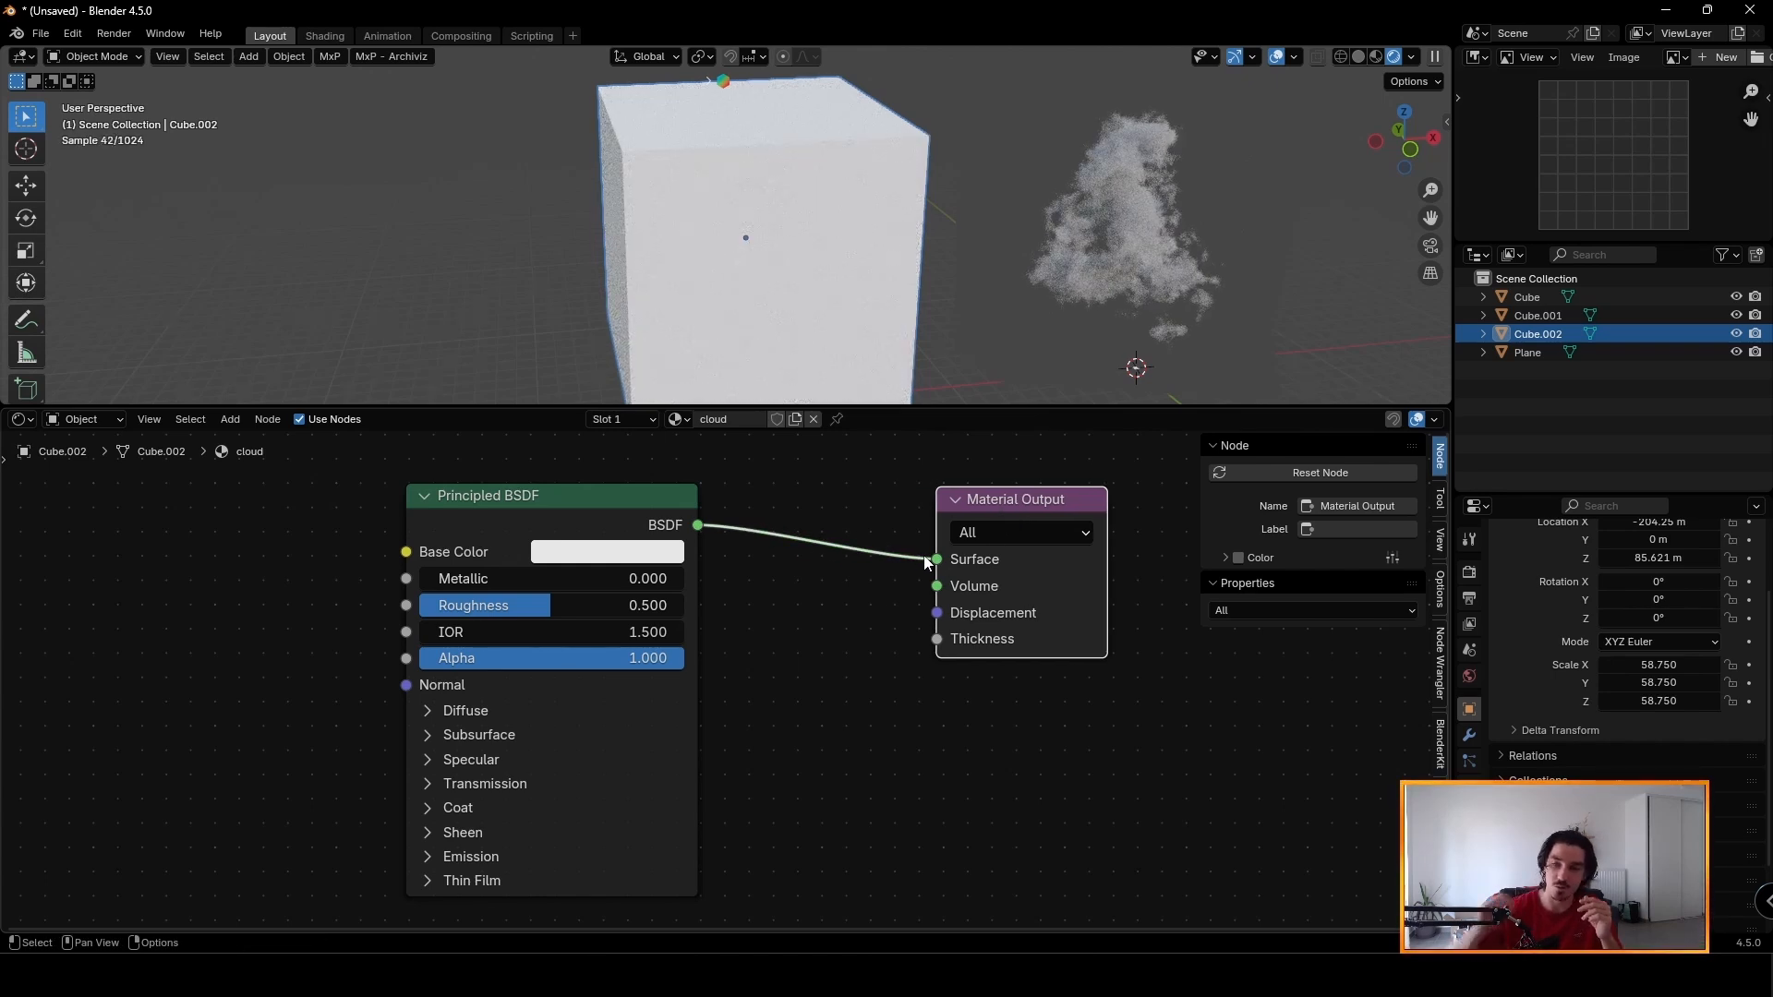
{"action": "middle_click_drag", "start_coordinate": [881, 358], "coordinate": [805, 246]}
{"action": "middle_click_drag", "start_coordinate": [668, 231], "coordinate": [729, 203]}
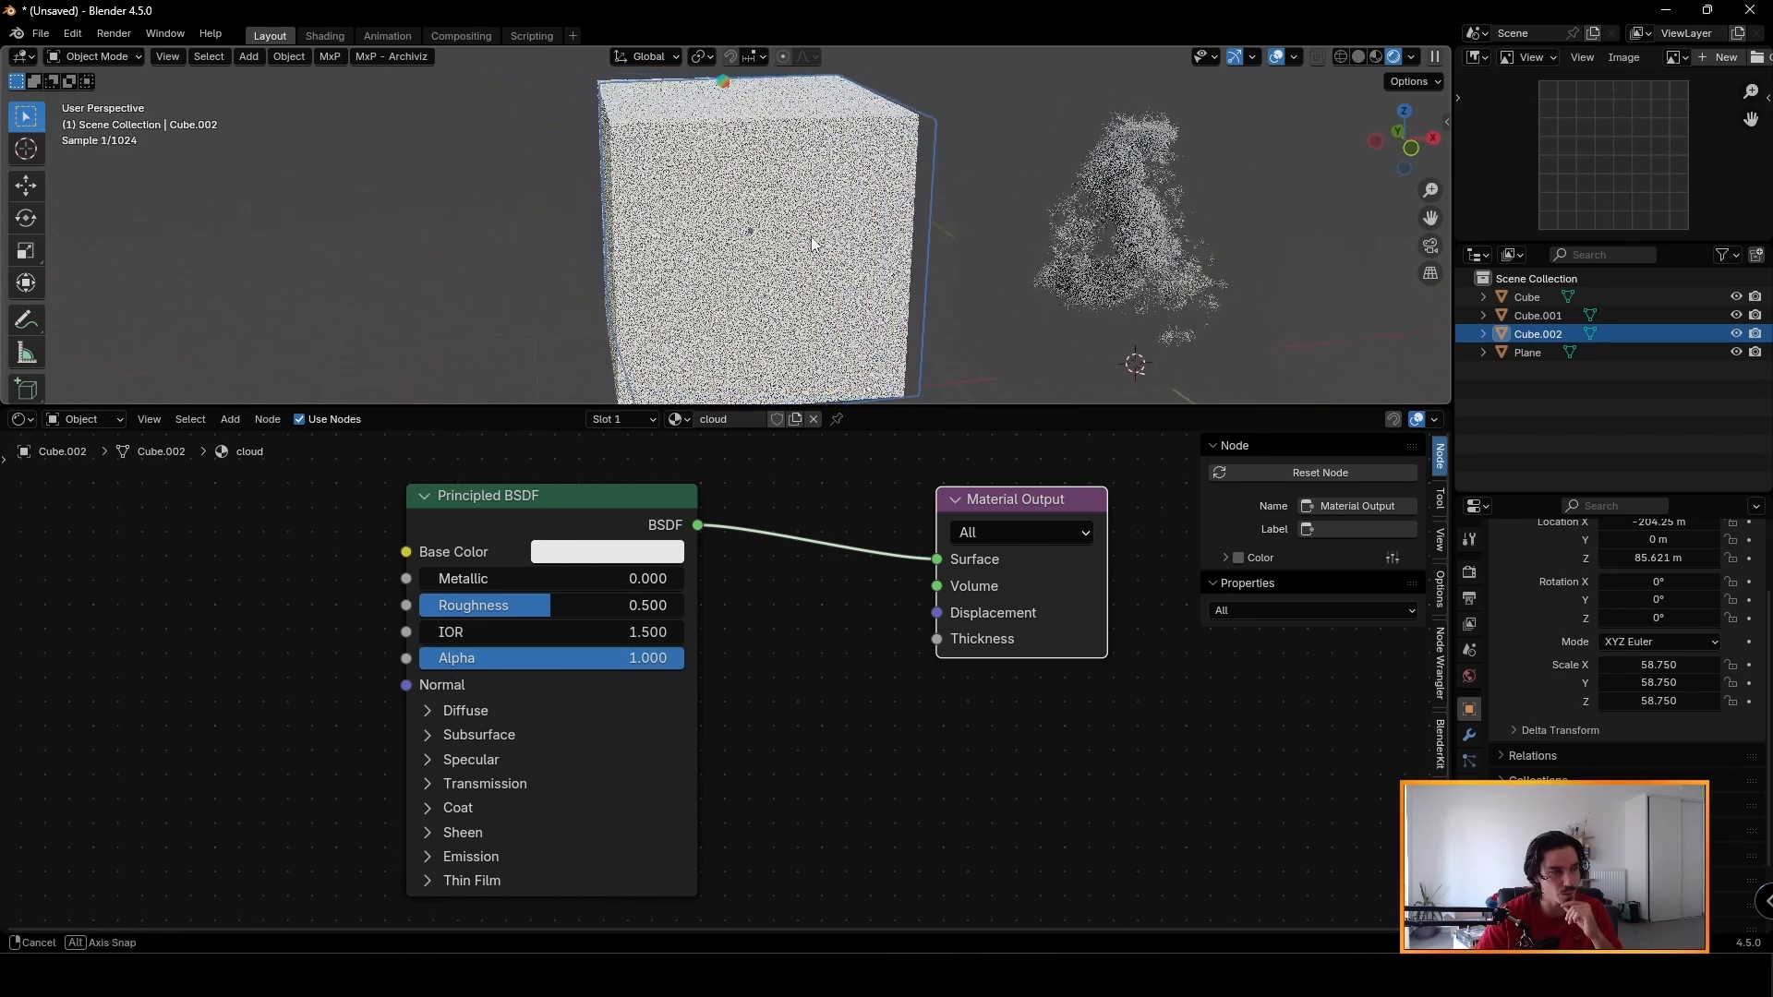
{"action": "left_click_drag", "start_coordinate": [937, 559], "coordinate": [933, 593]}
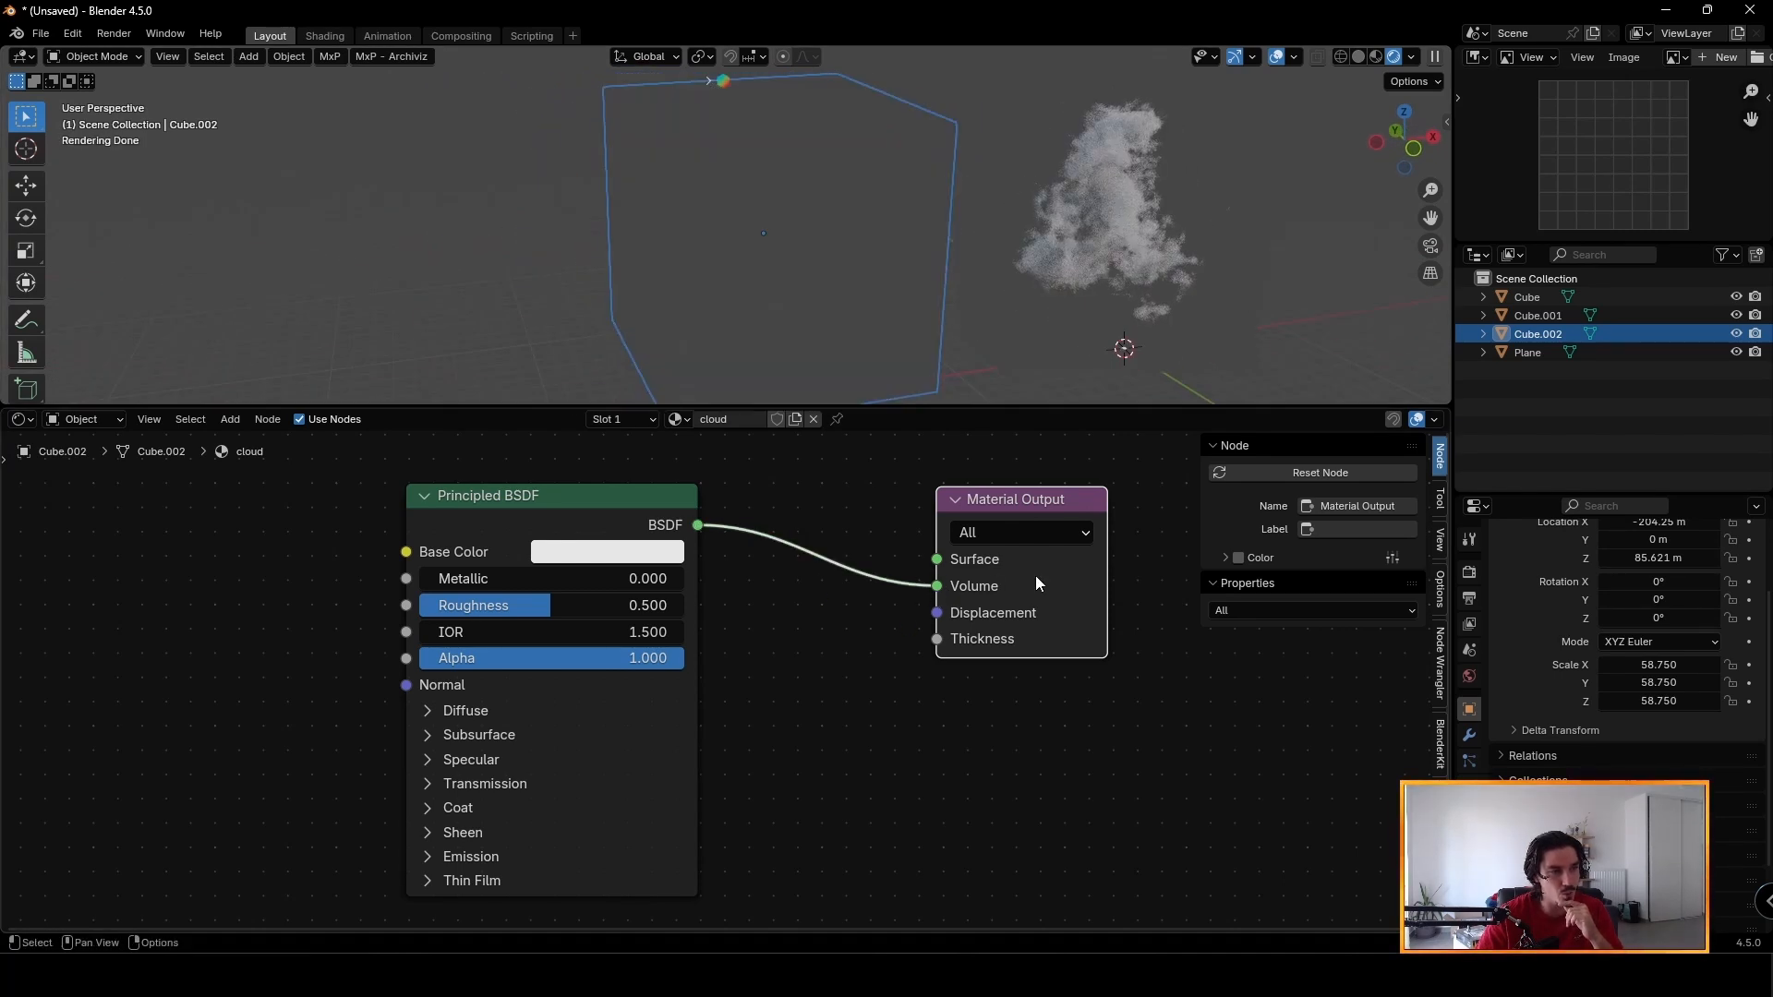
Disconnect the Principled BSDF node from the Material Output and delete it.
{"action": "left_click_drag", "start_coordinate": [629, 510], "coordinate": [627, 551]}
{"action": "left_click_drag", "start_coordinate": [490, 531], "coordinate": [482, 494]}
{"action": "left_click_drag", "start_coordinate": [958, 581], "coordinate": [935, 612]}
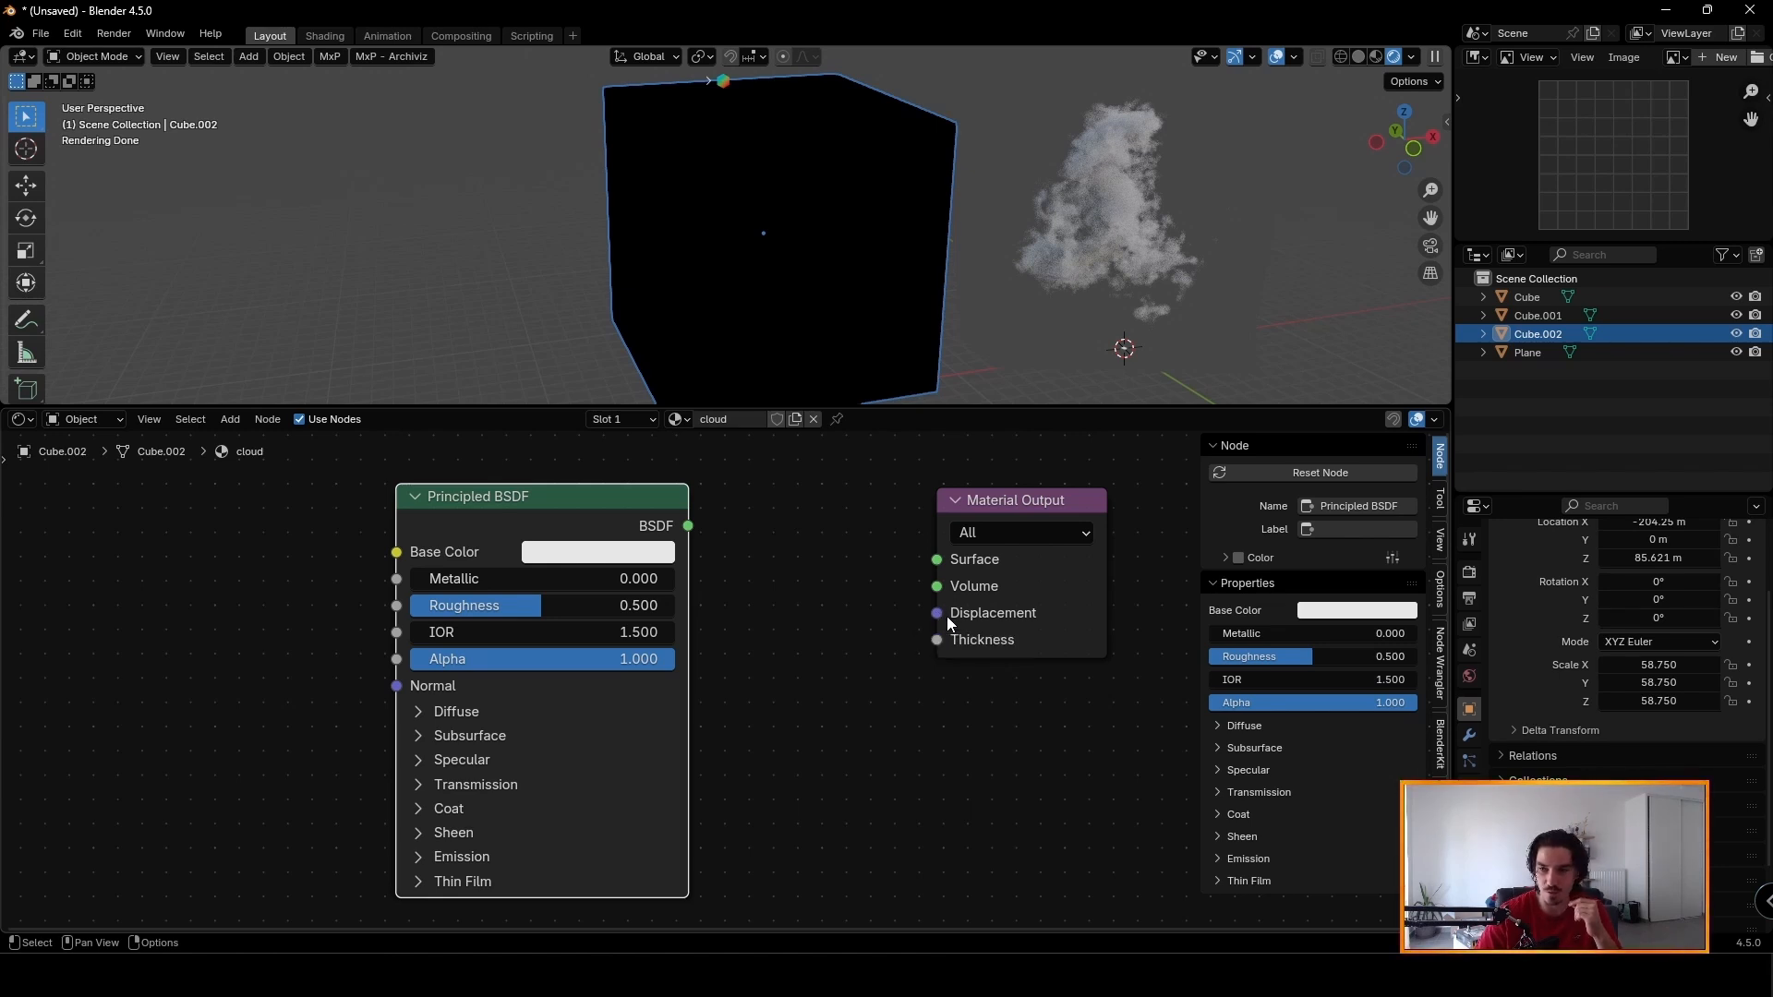
{"action": "left_click_drag", "start_coordinate": [645, 505], "coordinate": [634, 504]}
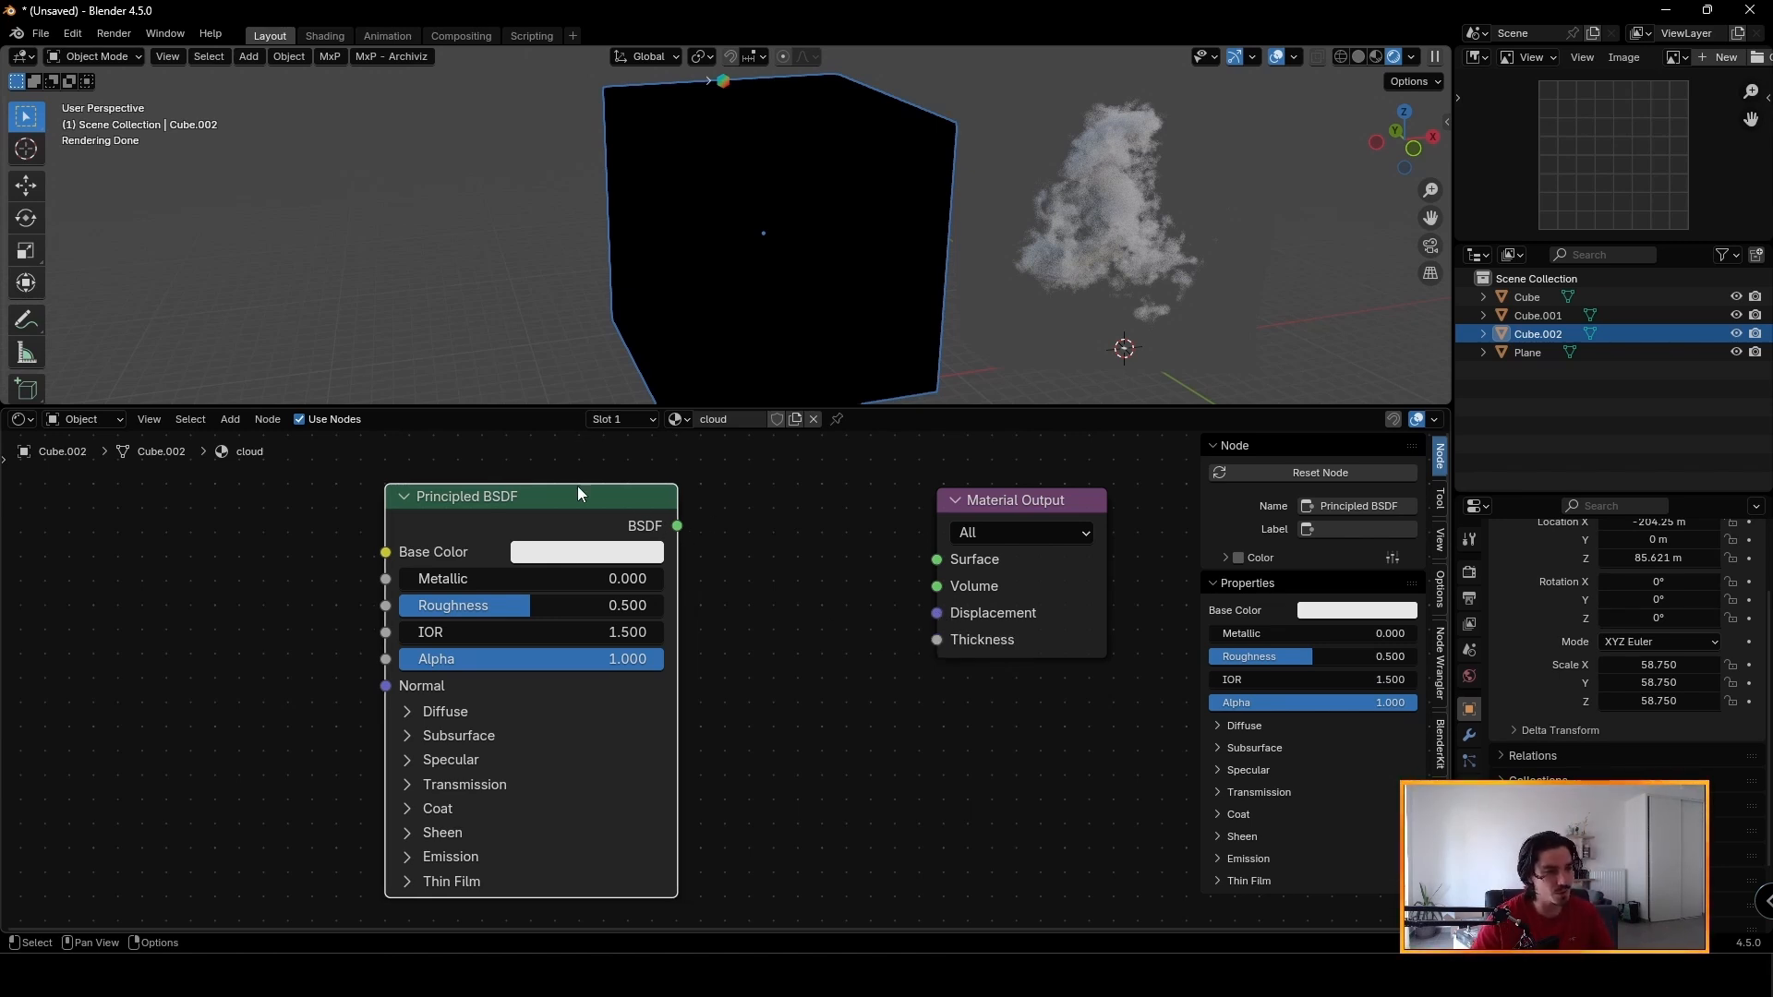
{"action": "key", "text": "Delete"}
Add a Principled Volume shader and connect its Volume output to the Material Output's Volume input.
{"action": "key", "text": "shift+a"}
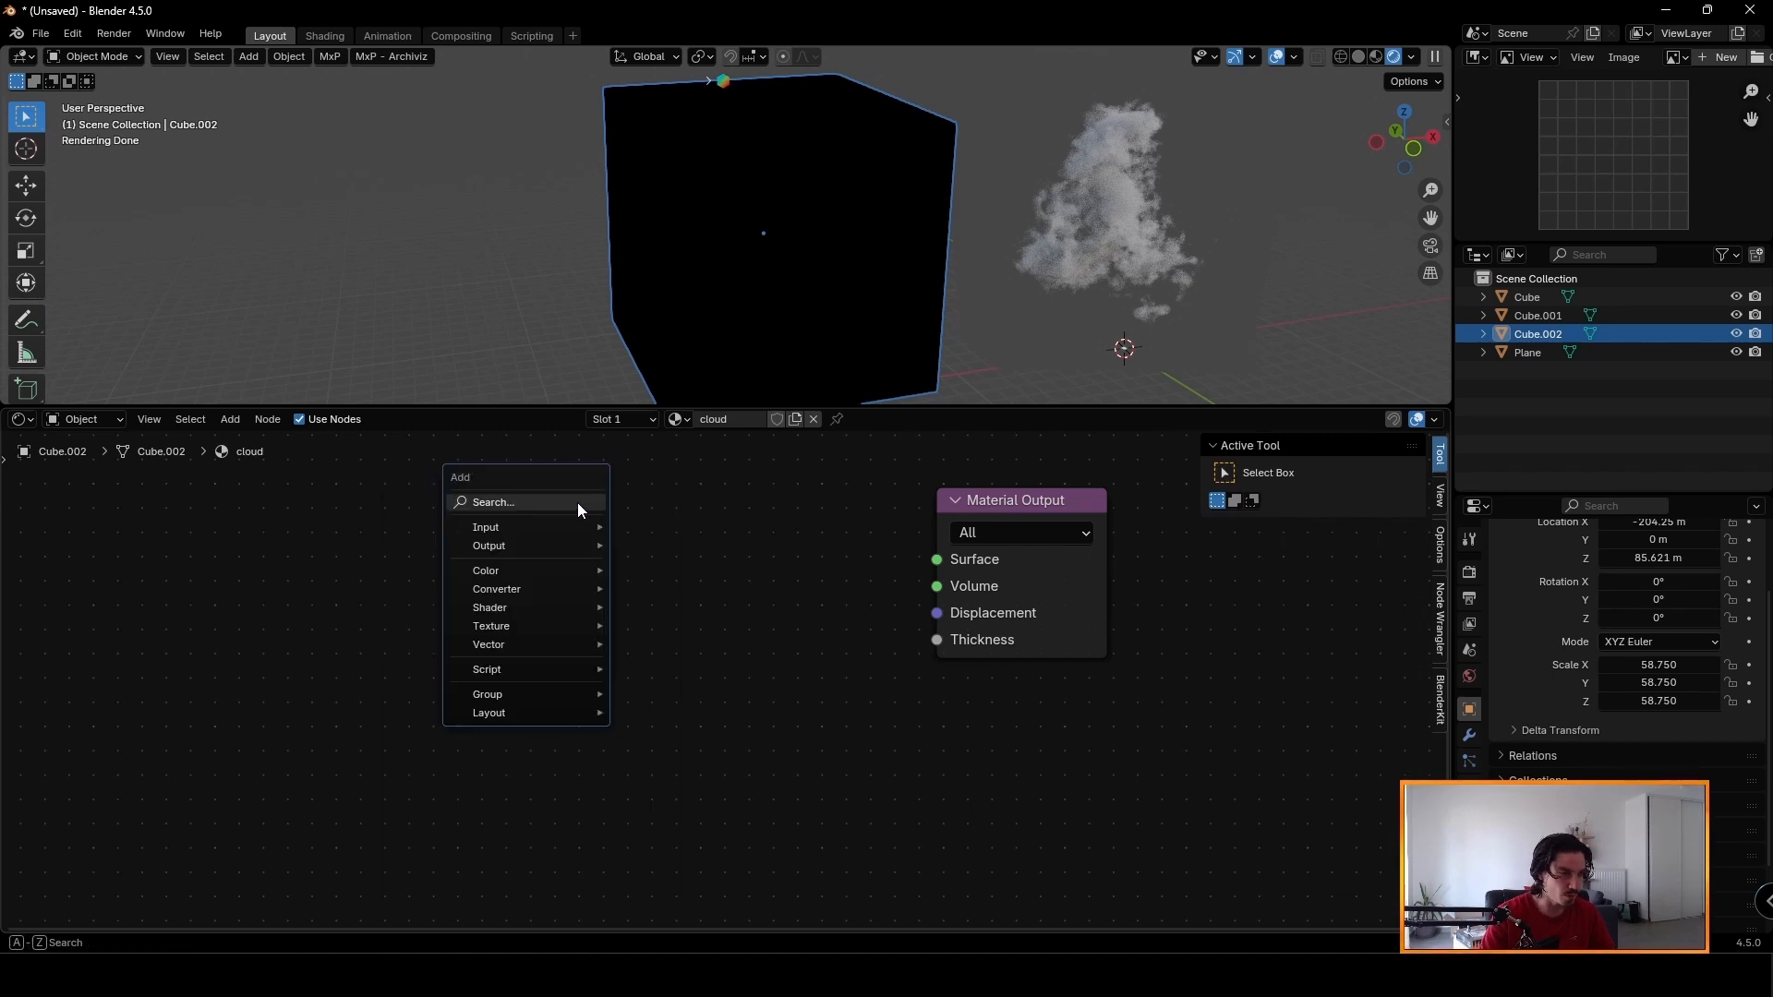
{"action": "type", "text": "prin"}
{"action": "key", "text": "Down"}
{"action": "key", "text": "Return"}
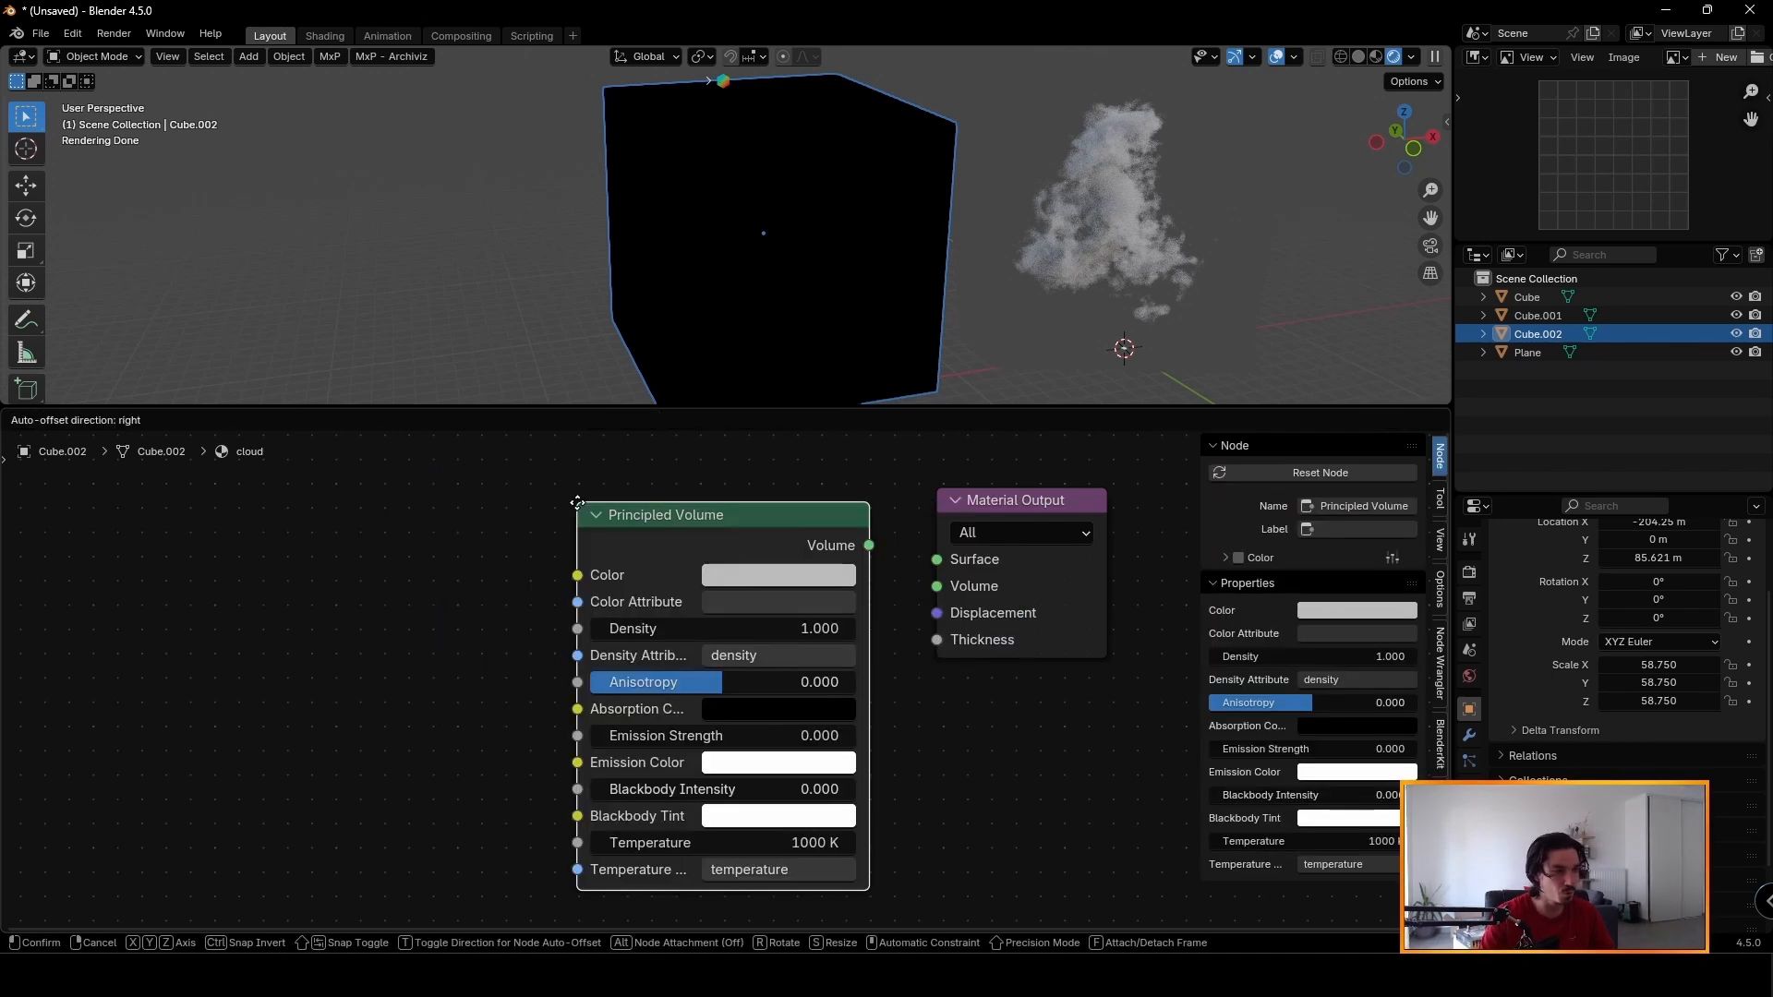
{"action": "left_click", "coordinate": [448, 525]}
{"action": "left_click_drag", "start_coordinate": [678, 544], "coordinate": [948, 597]}
{"action": "left_click", "coordinate": [557, 505]}
{"action": "middle_click_drag", "start_coordinate": [883, 340], "coordinate": [766, 170]}
{"action": "middle_click_drag", "start_coordinate": [868, 147], "coordinate": [663, 157]}
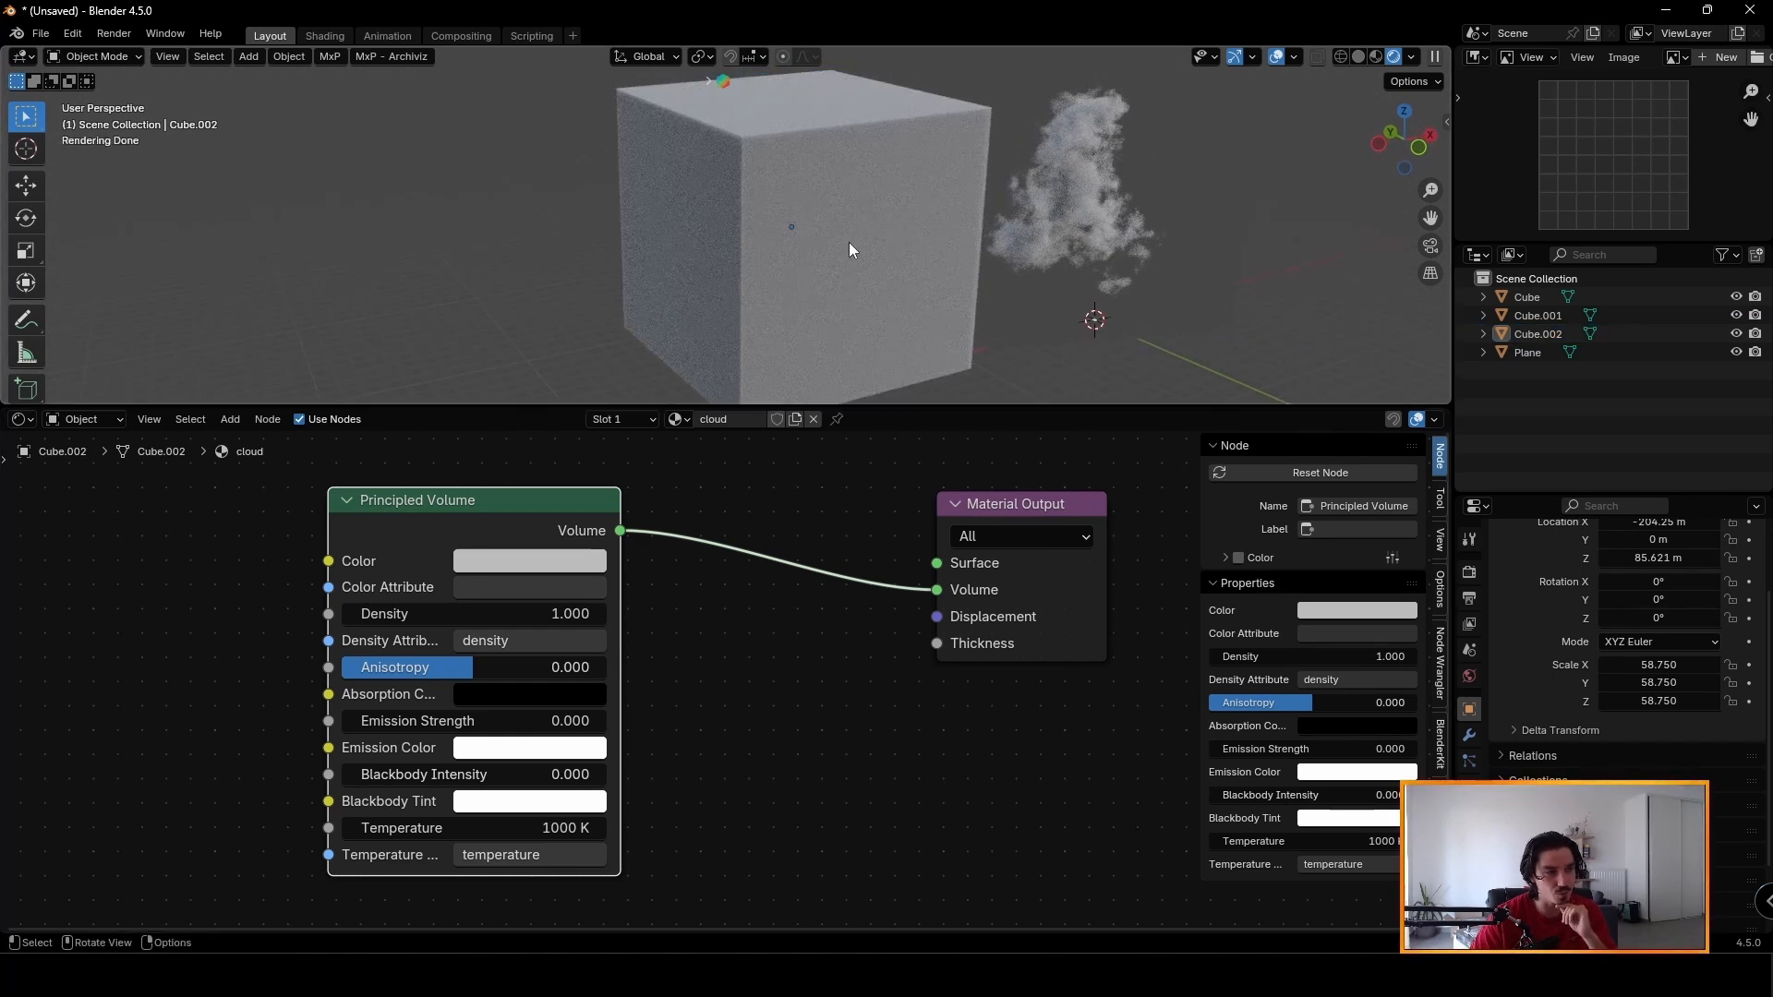
{"action": "left_click_drag", "start_coordinate": [549, 507], "coordinate": [682, 523]}
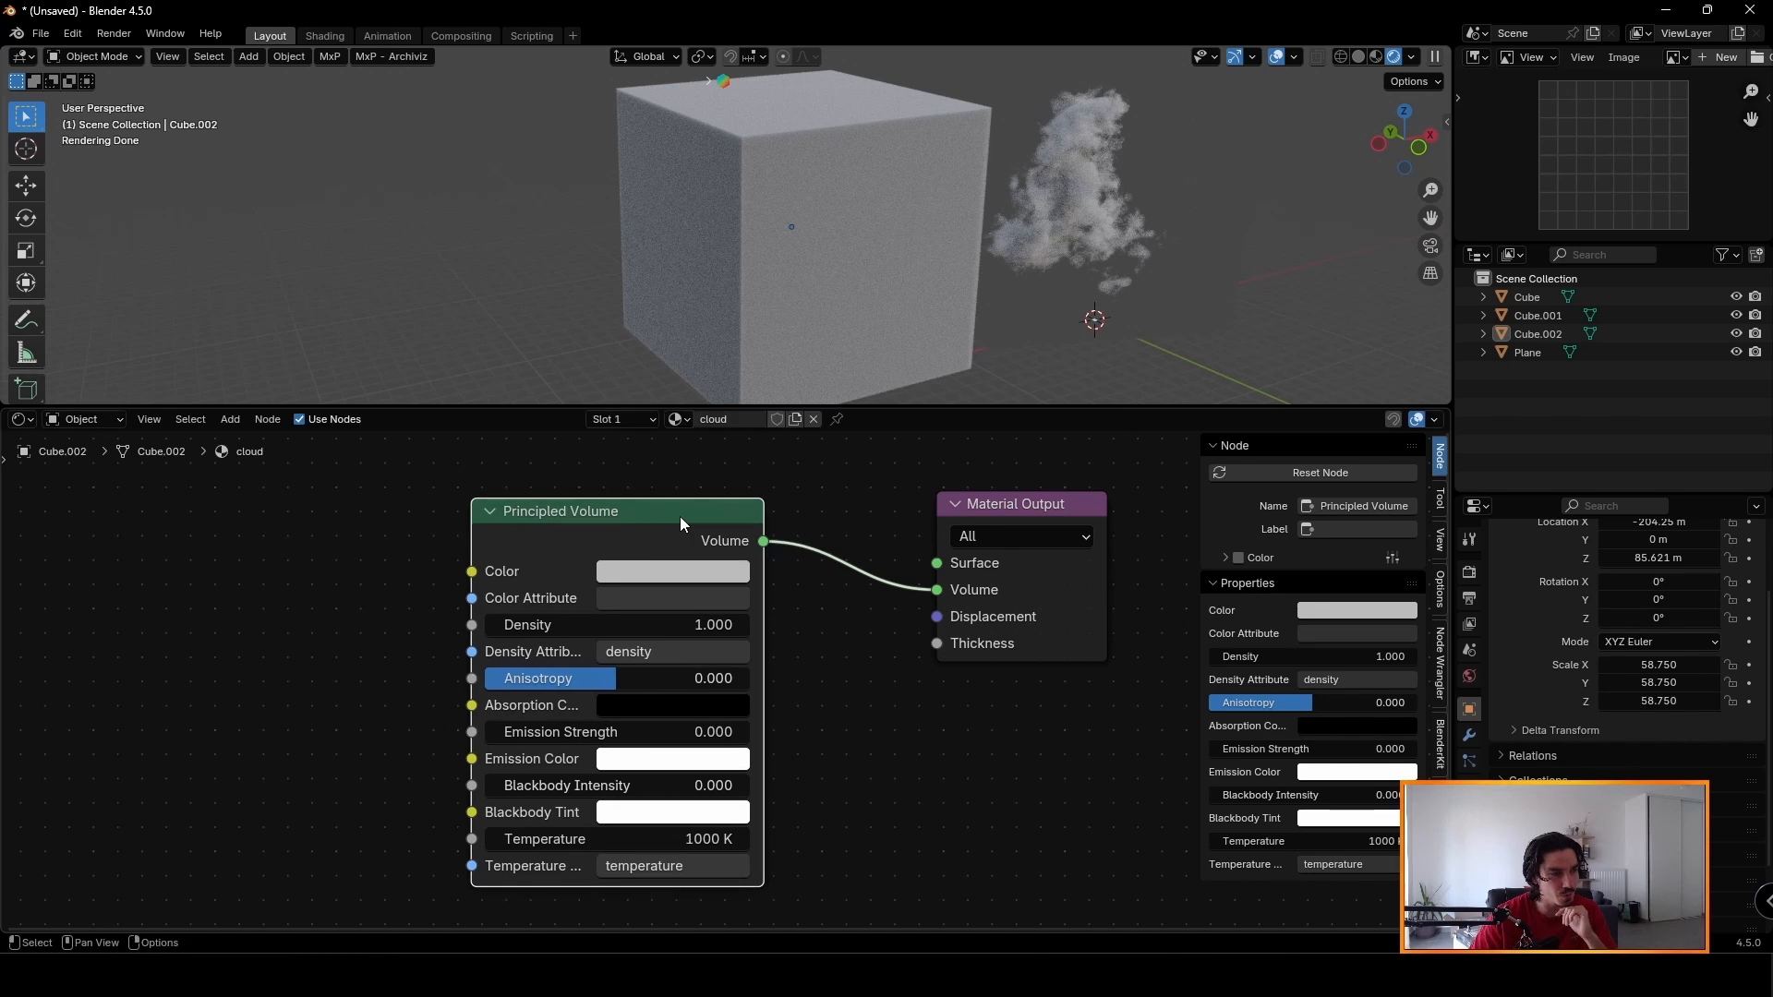
Set the Principled Volume's color to a lighter neutral grey with a Value of about 0.592.
{"action": "left_click", "coordinate": [659, 572]}
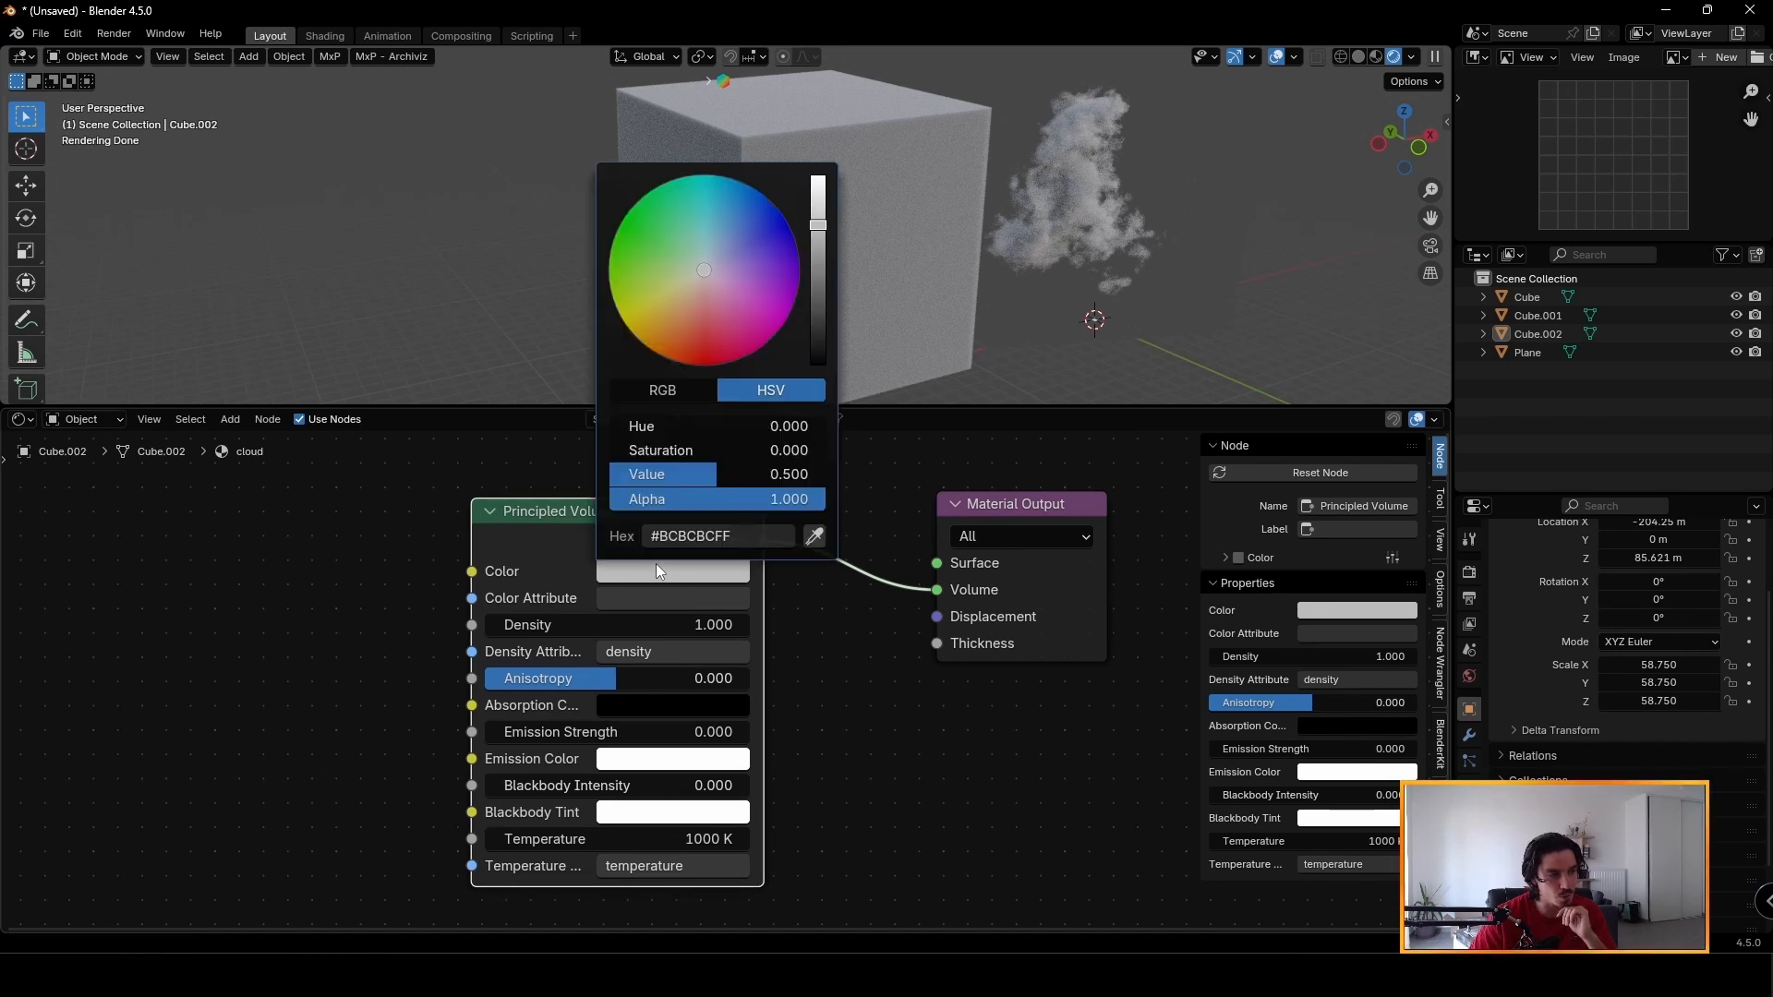
{"action": "left_click_drag", "start_coordinate": [817, 301], "coordinate": [710, 267]}
{"action": "key", "text": "BackSpace"}
{"action": "key", "text": "BackSpace"}
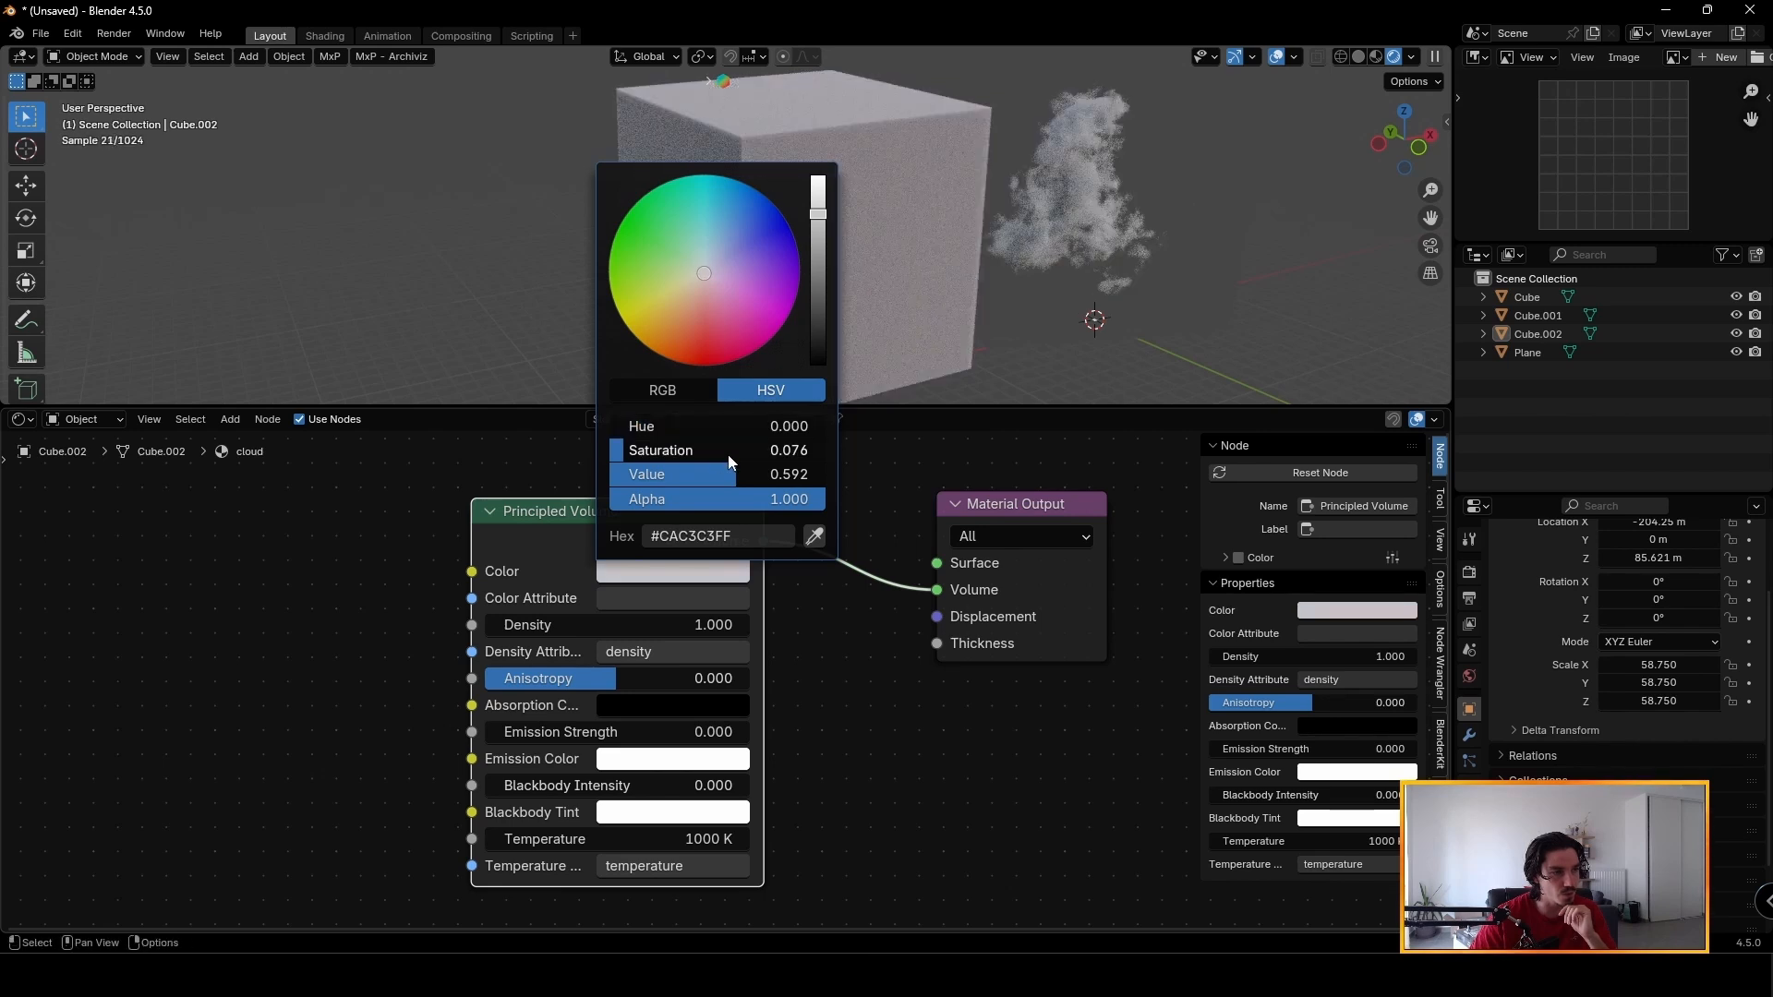
{"action": "left_click", "coordinate": [655, 598]}
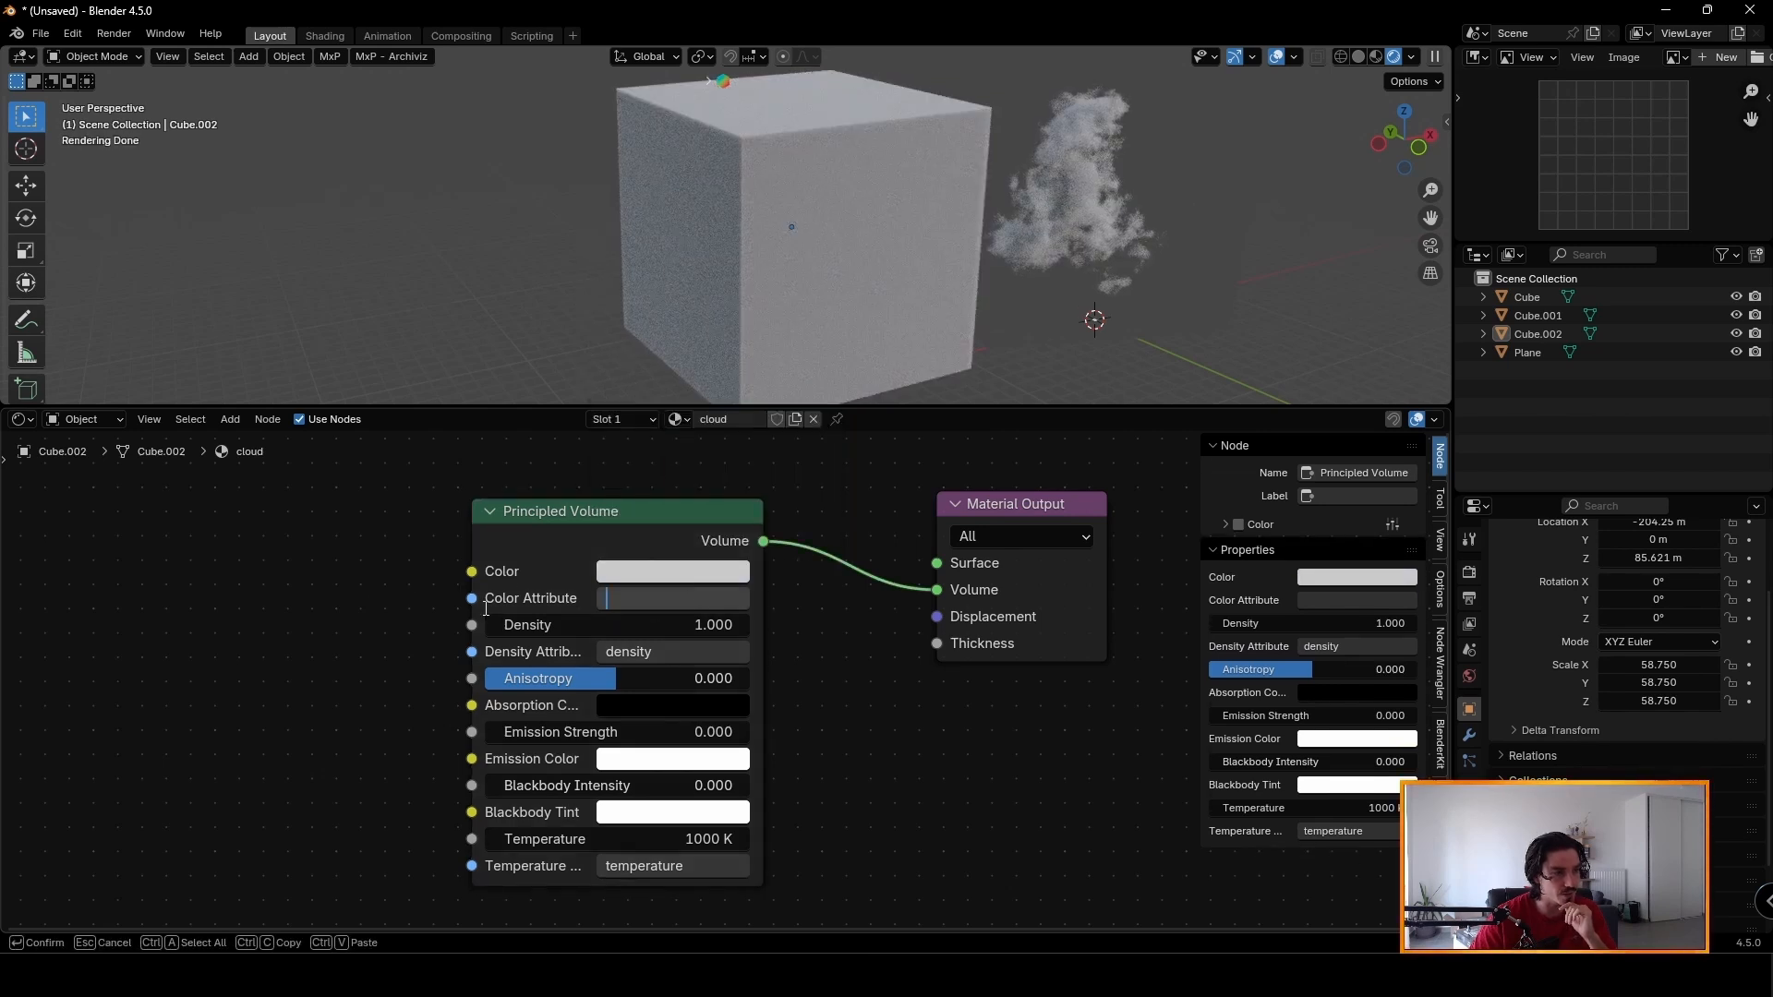
{"action": "left_click", "coordinate": [628, 535]}
{"action": "left_click_drag", "start_coordinate": [646, 535], "coordinate": [603, 520]}
Set the Principled Volume's density to 0.001.
{"action": "left_click_drag", "start_coordinate": [646, 614], "coordinate": [573, 615]}
{"action": "left_click", "coordinate": [574, 615]}
{"action": "type", "text": "0..00"}
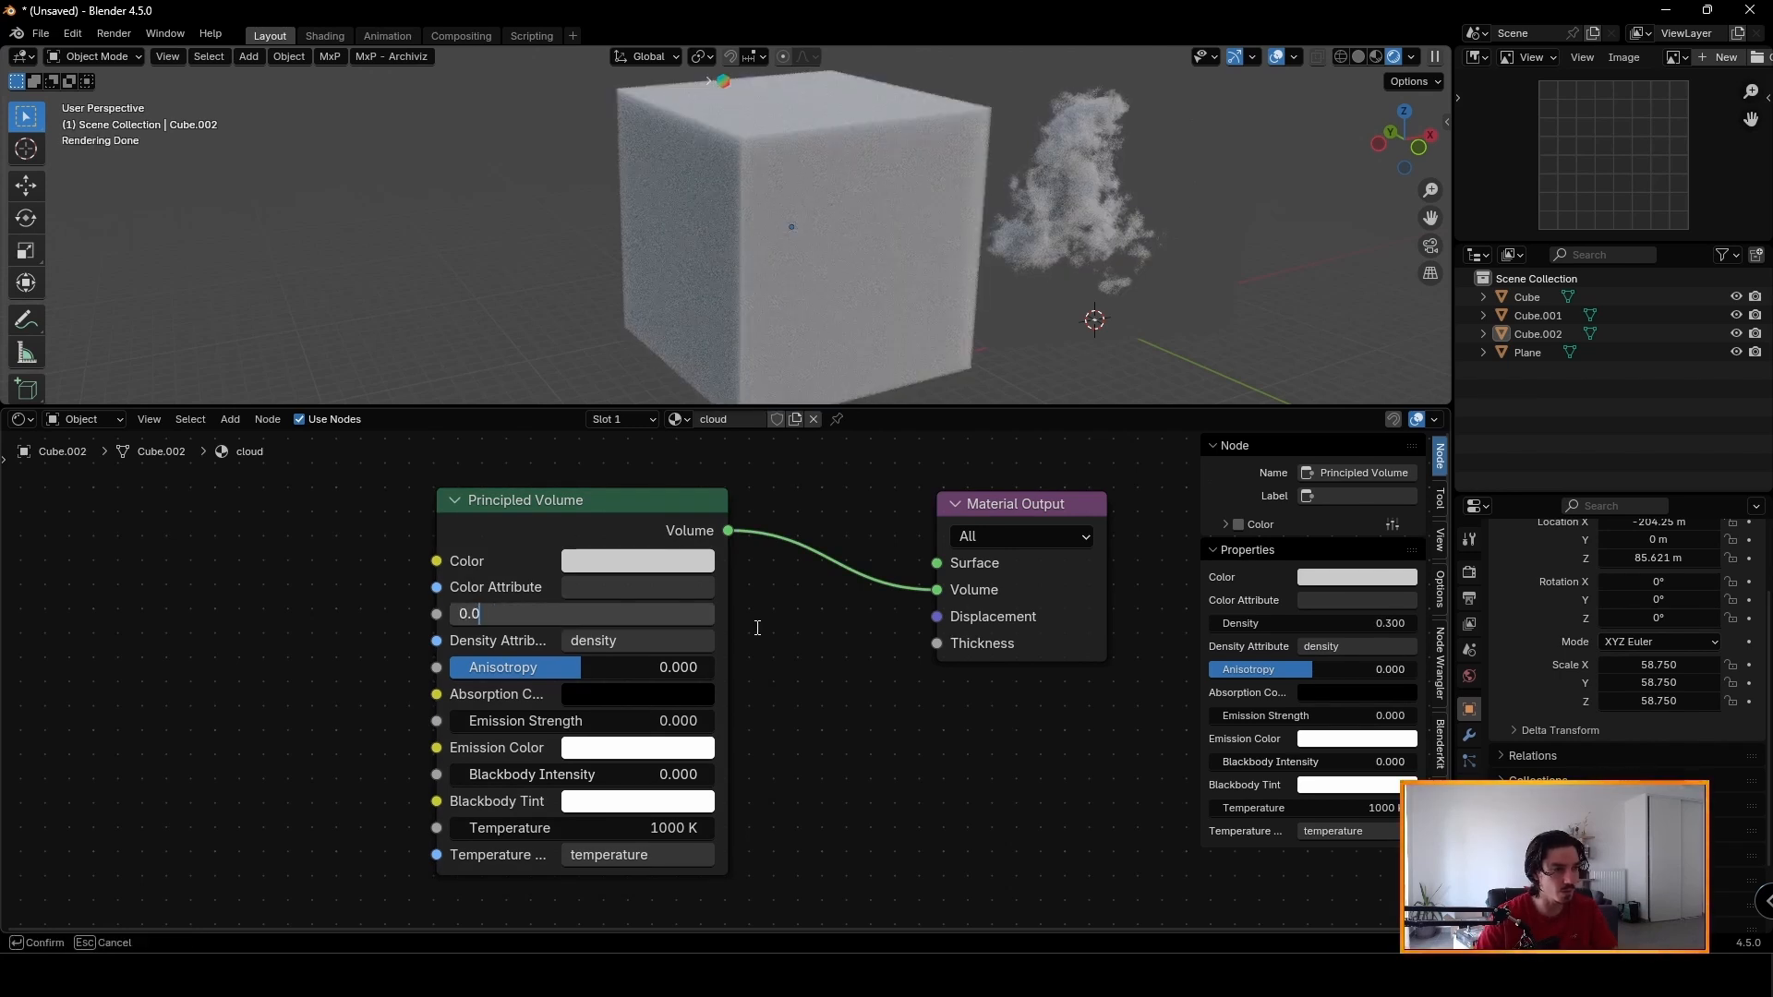
{"action": "type", "text": "1"}
{"action": "key", "text": "Return"}
Enlarge the 3D viewport and lower the Principled Volume's anisotropy to about -0.964.
{"action": "scroll", "coordinate": [961, 367], "scroll_direction": "down", "scroll_amount": 3}
{"action": "middle_click_drag", "start_coordinate": [961, 367], "coordinate": [1058, 359]}
{"action": "left_click_drag", "start_coordinate": [1049, 404], "coordinate": [1025, 501]}
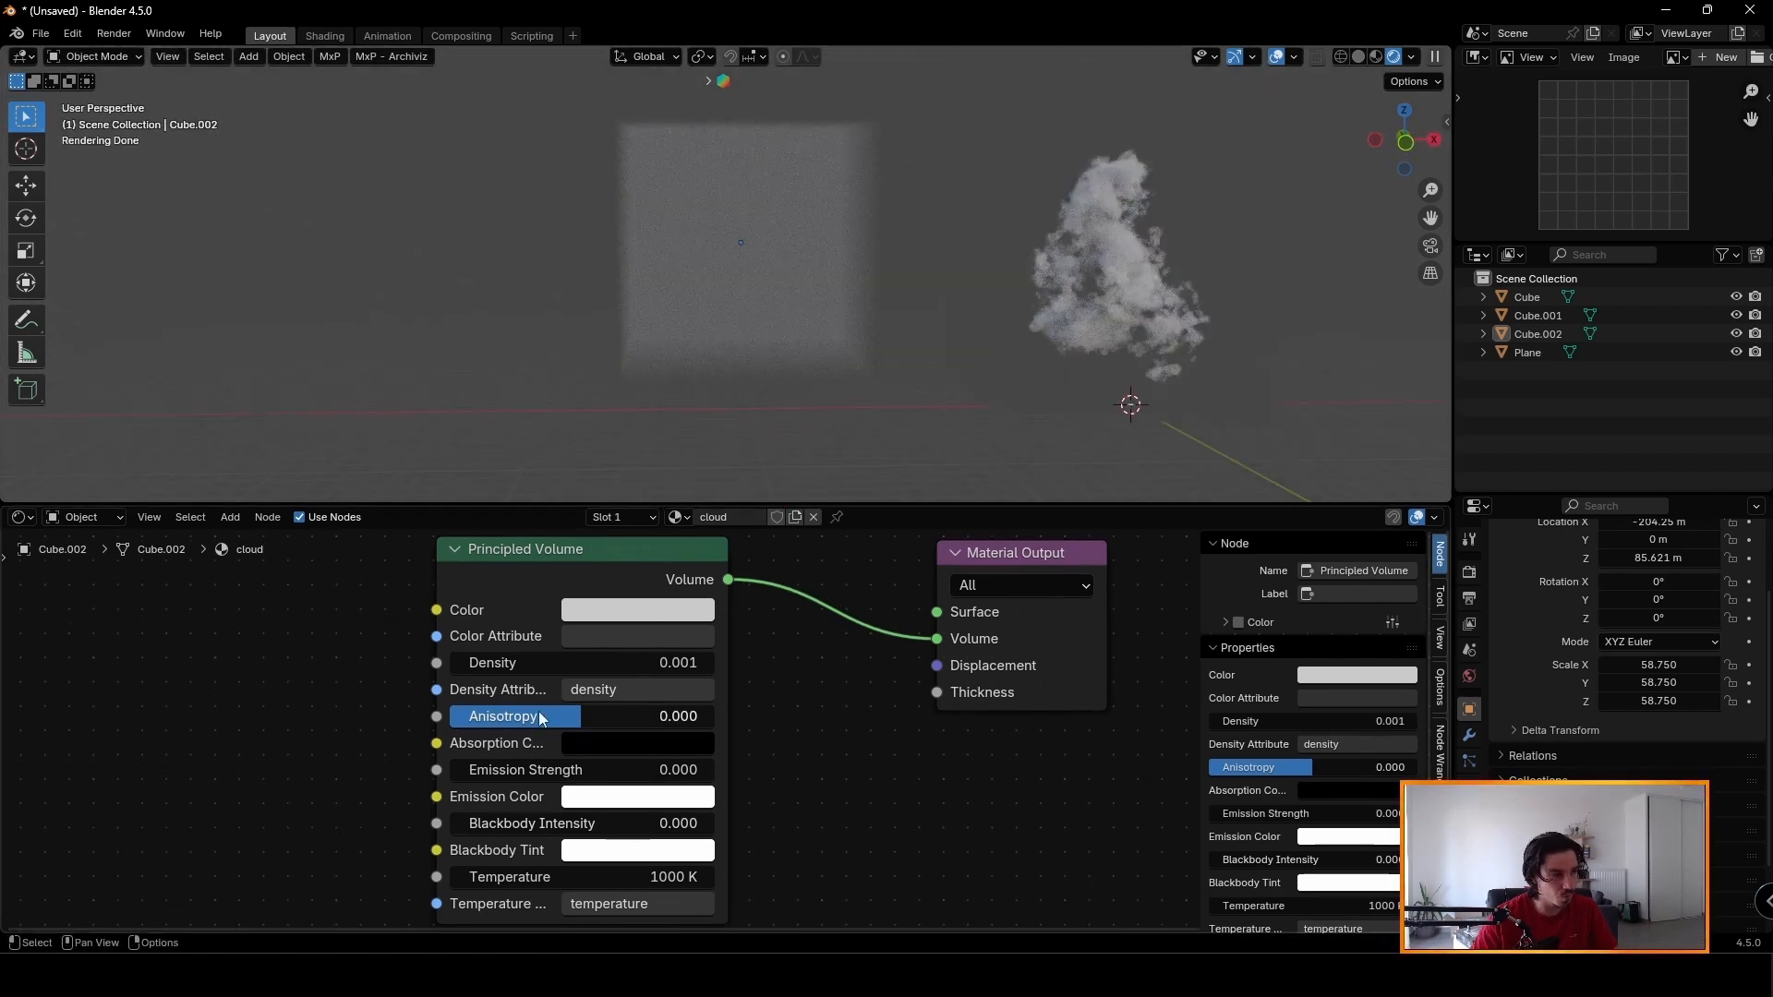
{"action": "left_click_drag", "start_coordinate": [540, 716], "coordinate": [499, 720]}
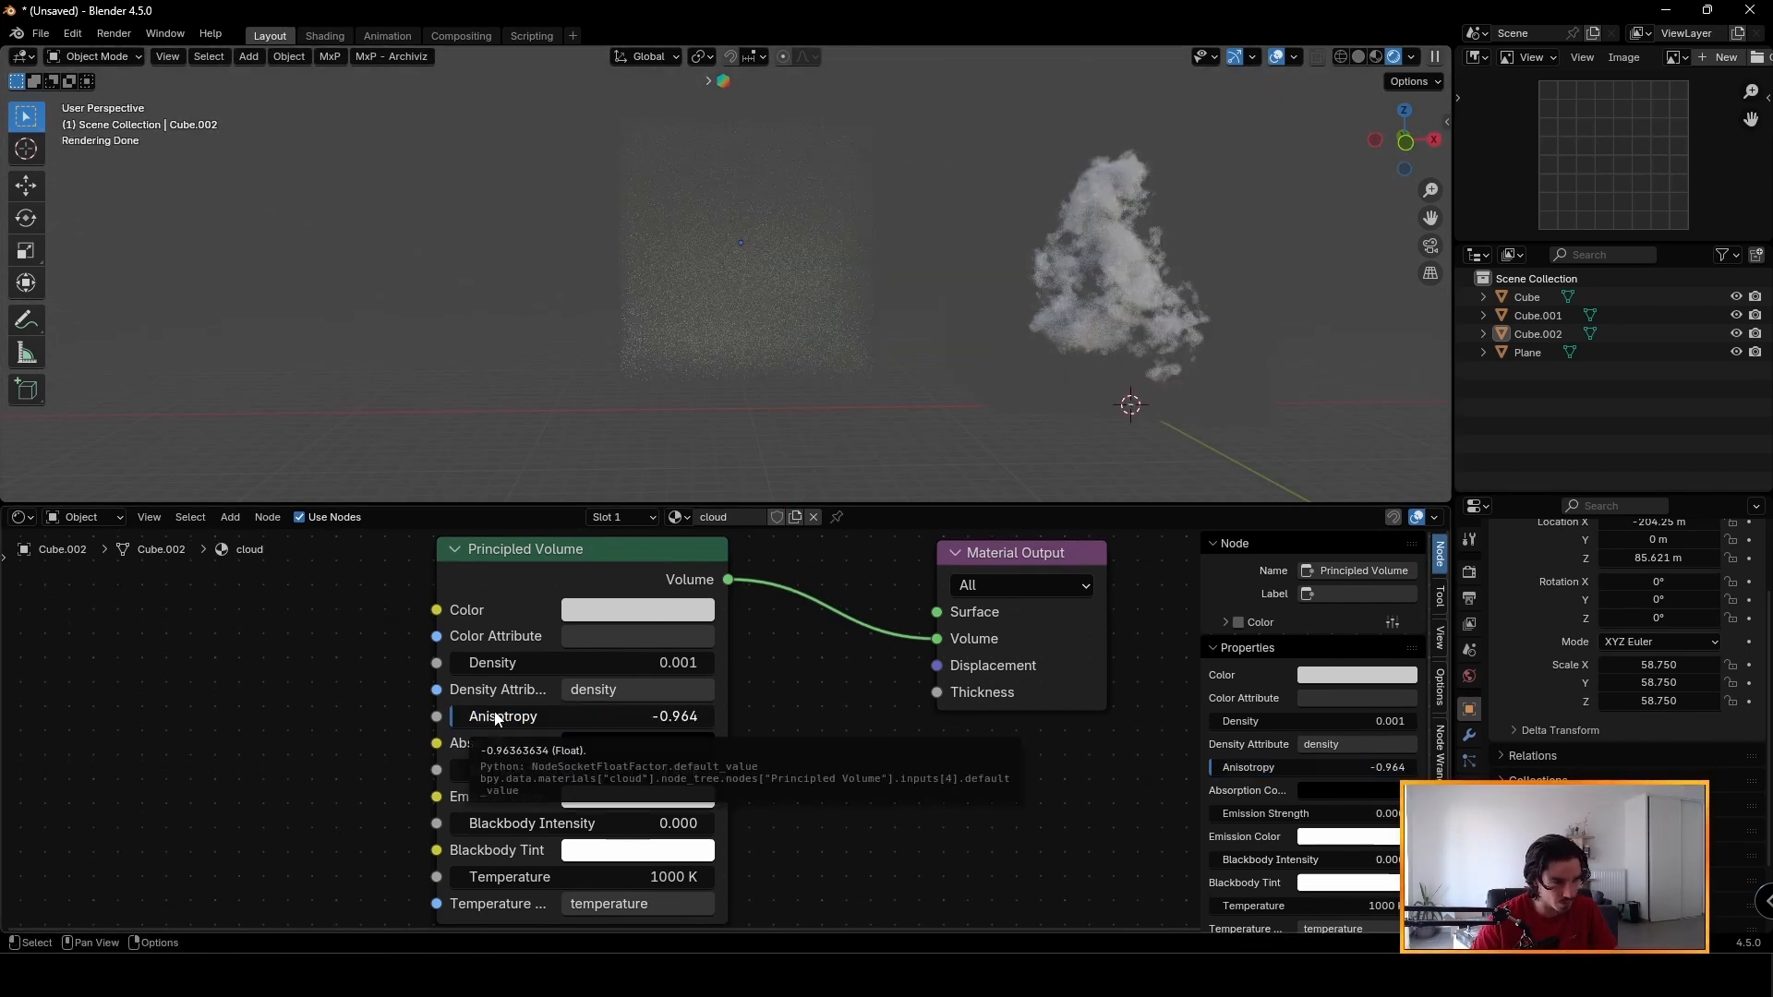
Try a positive anisotropy of about 0.673, and set the Principled Volume to density 1.000 and anisotropy 0.
{"action": "left_click_drag", "start_coordinate": [585, 718], "coordinate": [662, 718]}
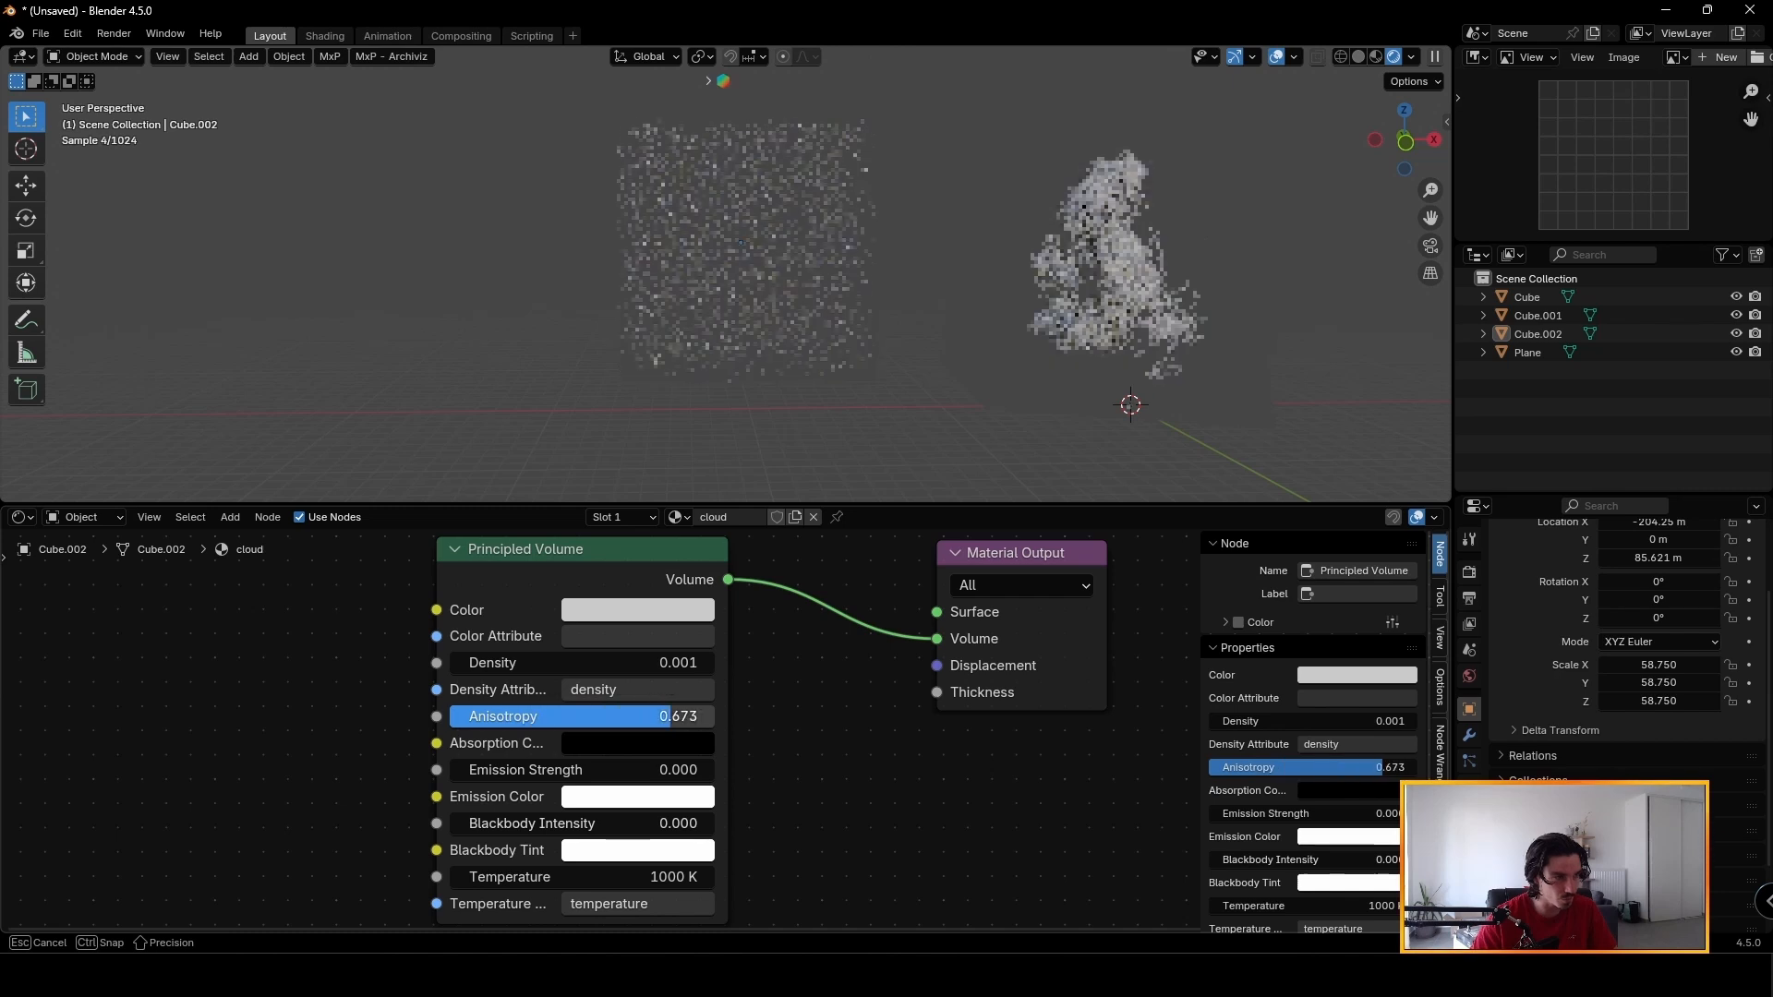
{"action": "mouse_move", "coordinate": [873, 218]}
{"action": "middle_mouse_down"}
{"action": "mouse_move", "coordinate": [905, 223]}
{"action": "mouse_move", "coordinate": [891, 229]}
{"action": "middle_mouse_up"}
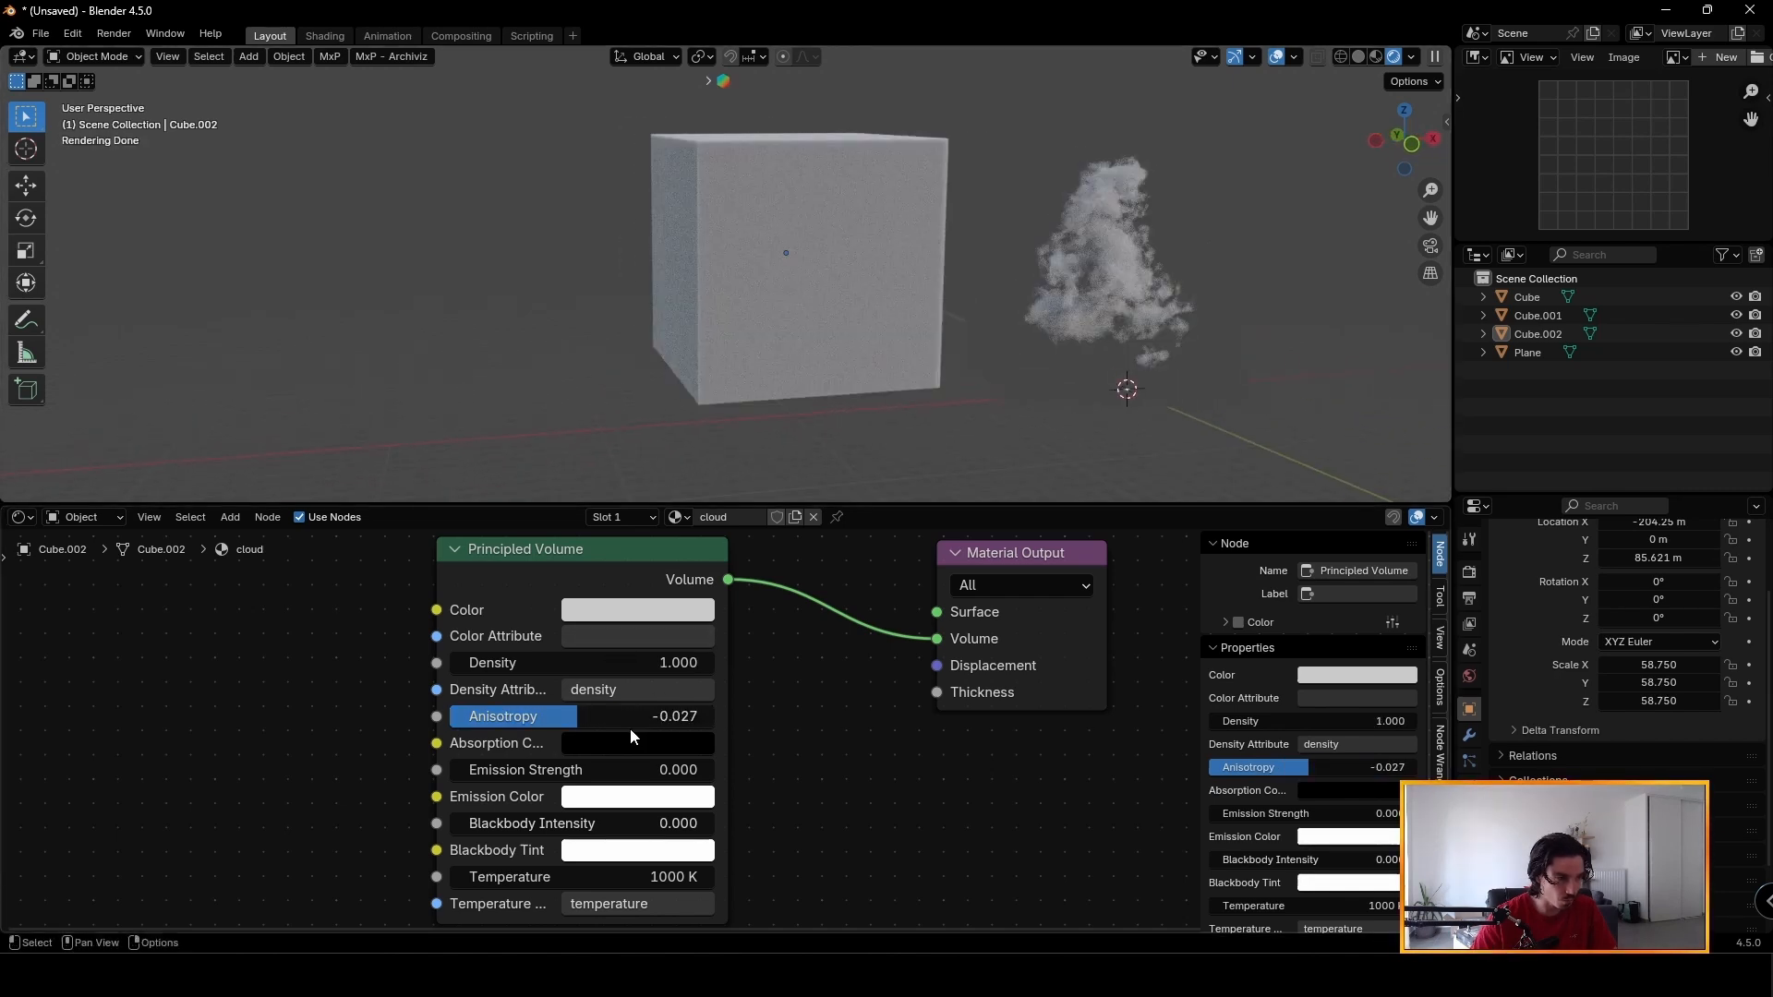
{"action": "left_click", "coordinate": [602, 720]}
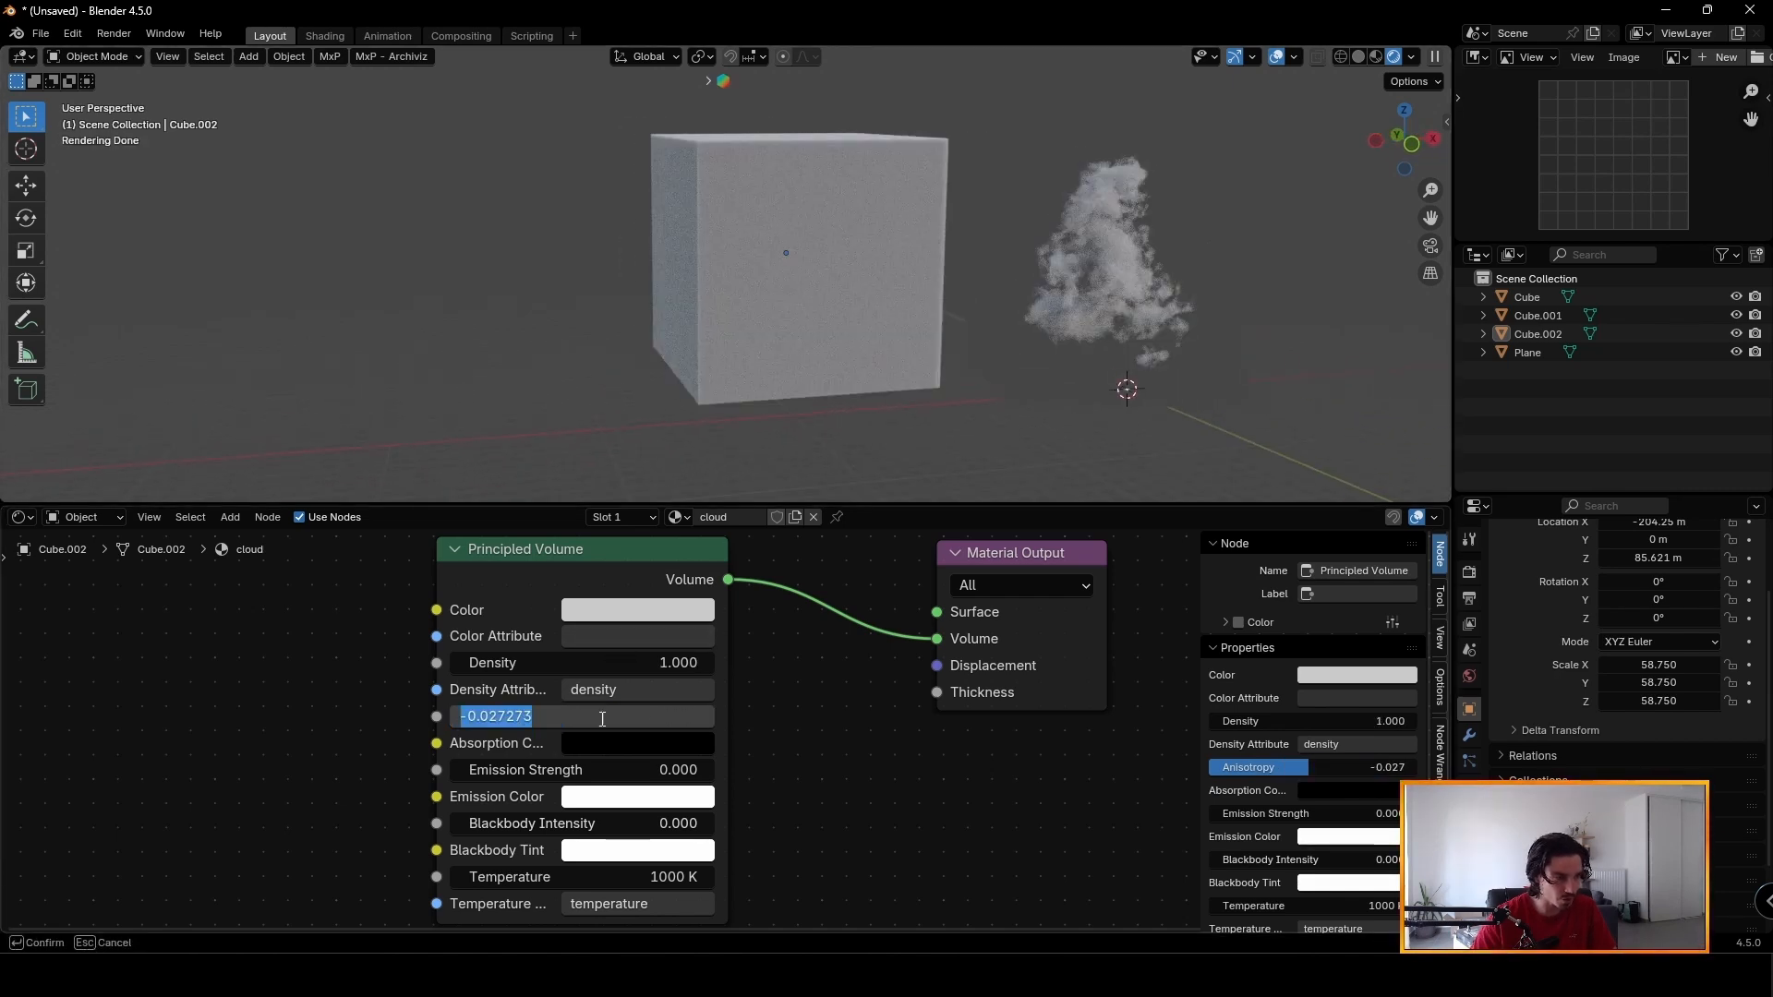
{"action": "type", "text": "0"}
{"action": "key", "text": "Return"}
Try a higher emission strength on the new cube's Principled Volume.
{"action": "mouse_move", "coordinate": [582, 770]}
{"action": "left_mouse_down"}
{"action": "mouse_move", "coordinate": [600, 769]}
{"action": "mouse_move", "coordinate": [583, 769]}
{"action": "left_mouse_up"}
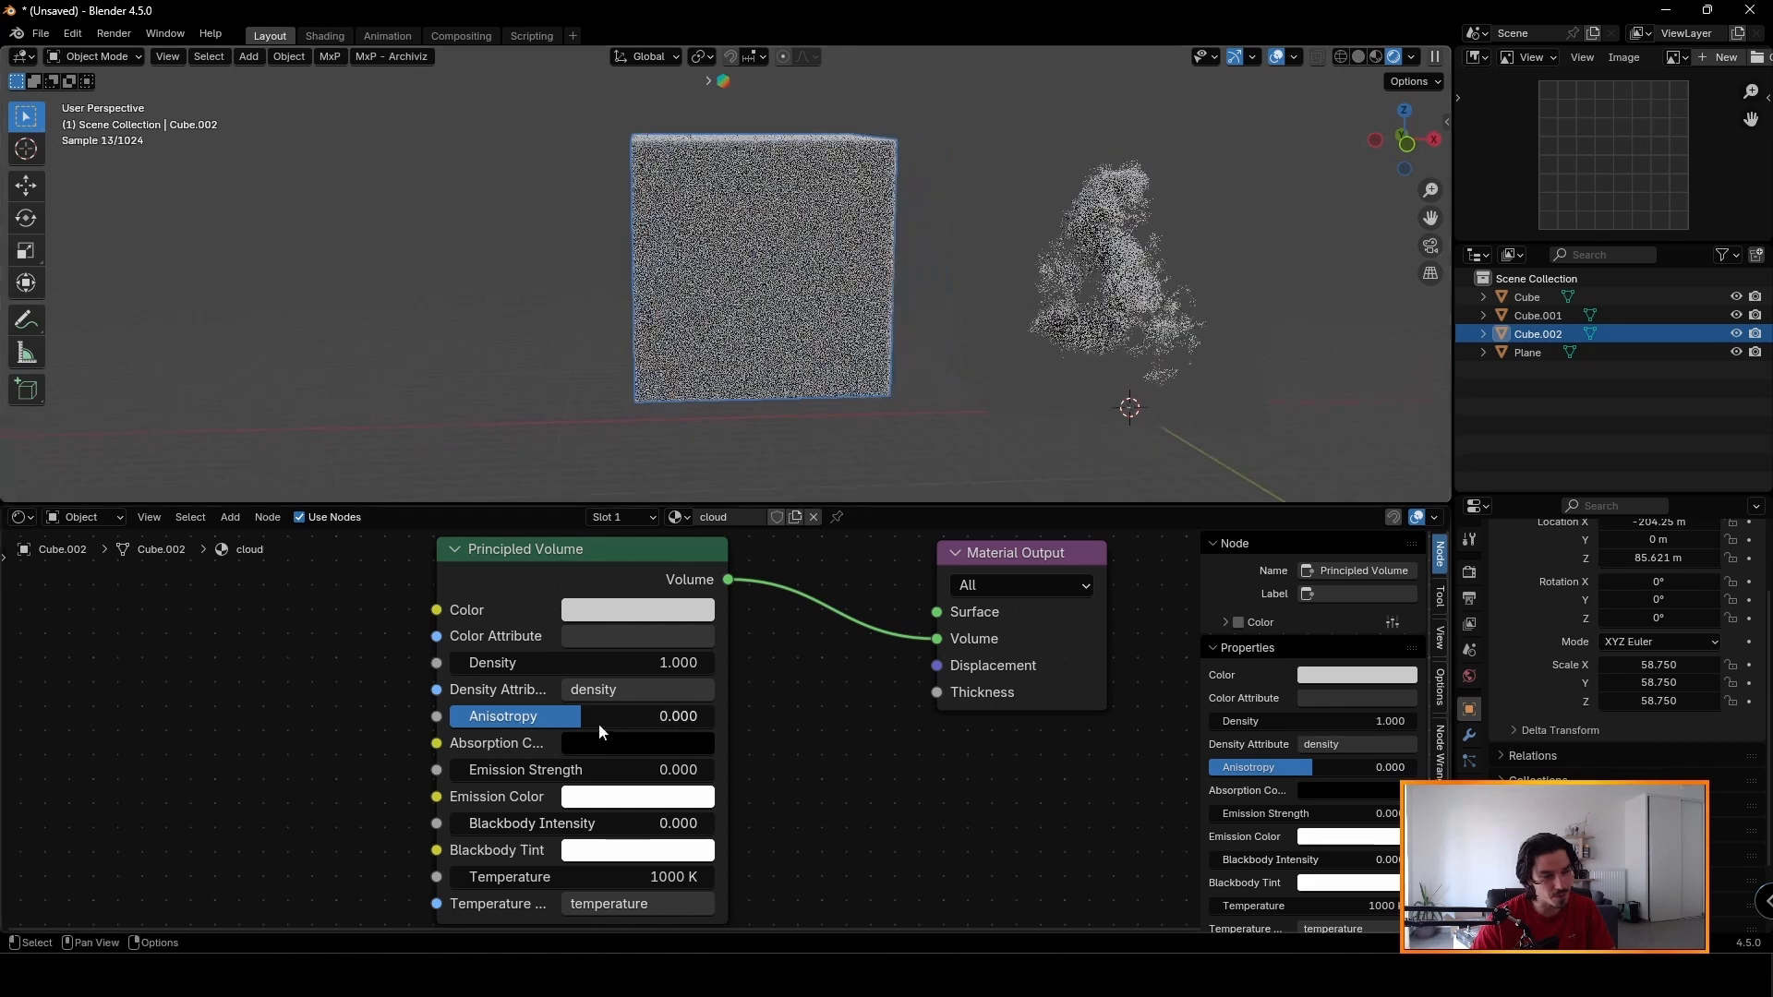
{"action": "left_click_drag", "start_coordinate": [577, 769], "coordinate": [651, 769]}
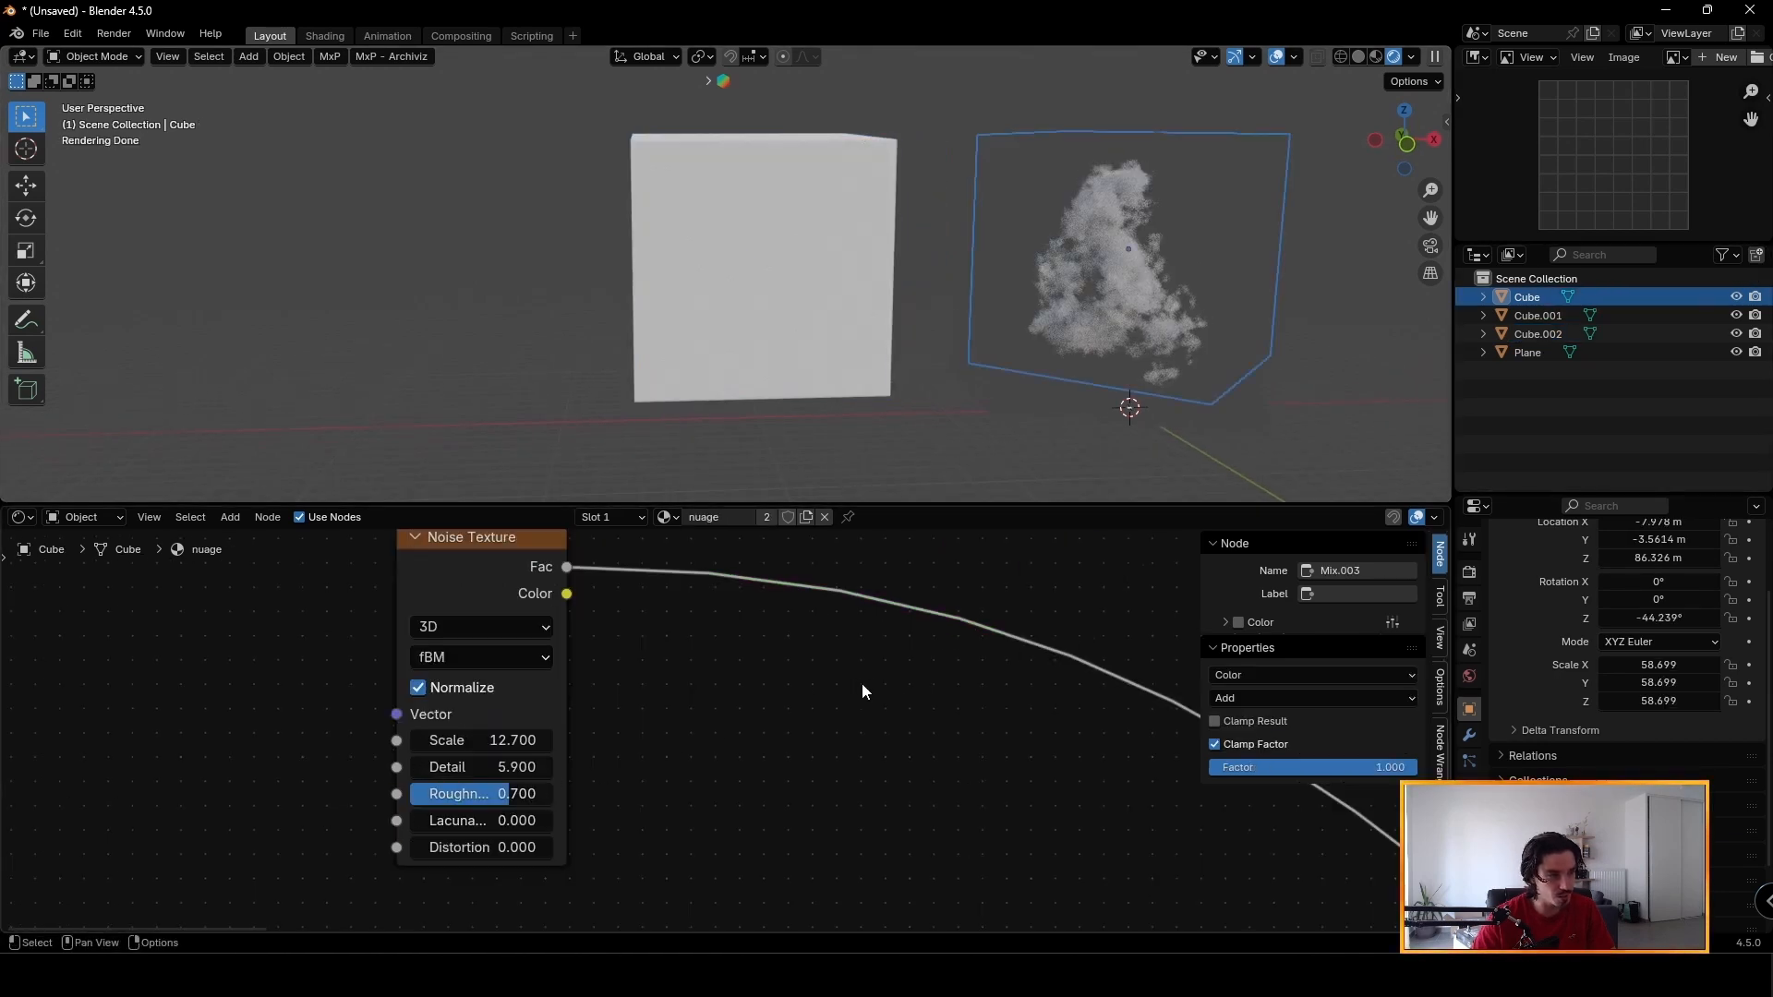
Try an emission strength of 0.300 on the existing nuage cloud's Principled Volume and restore it to 0.
{"action": "scroll", "coordinate": [861, 692], "scroll_direction": "down", "scroll_amount": 7}
{"action": "middle_click_drag", "start_coordinate": [862, 692], "coordinate": [507, 675]}
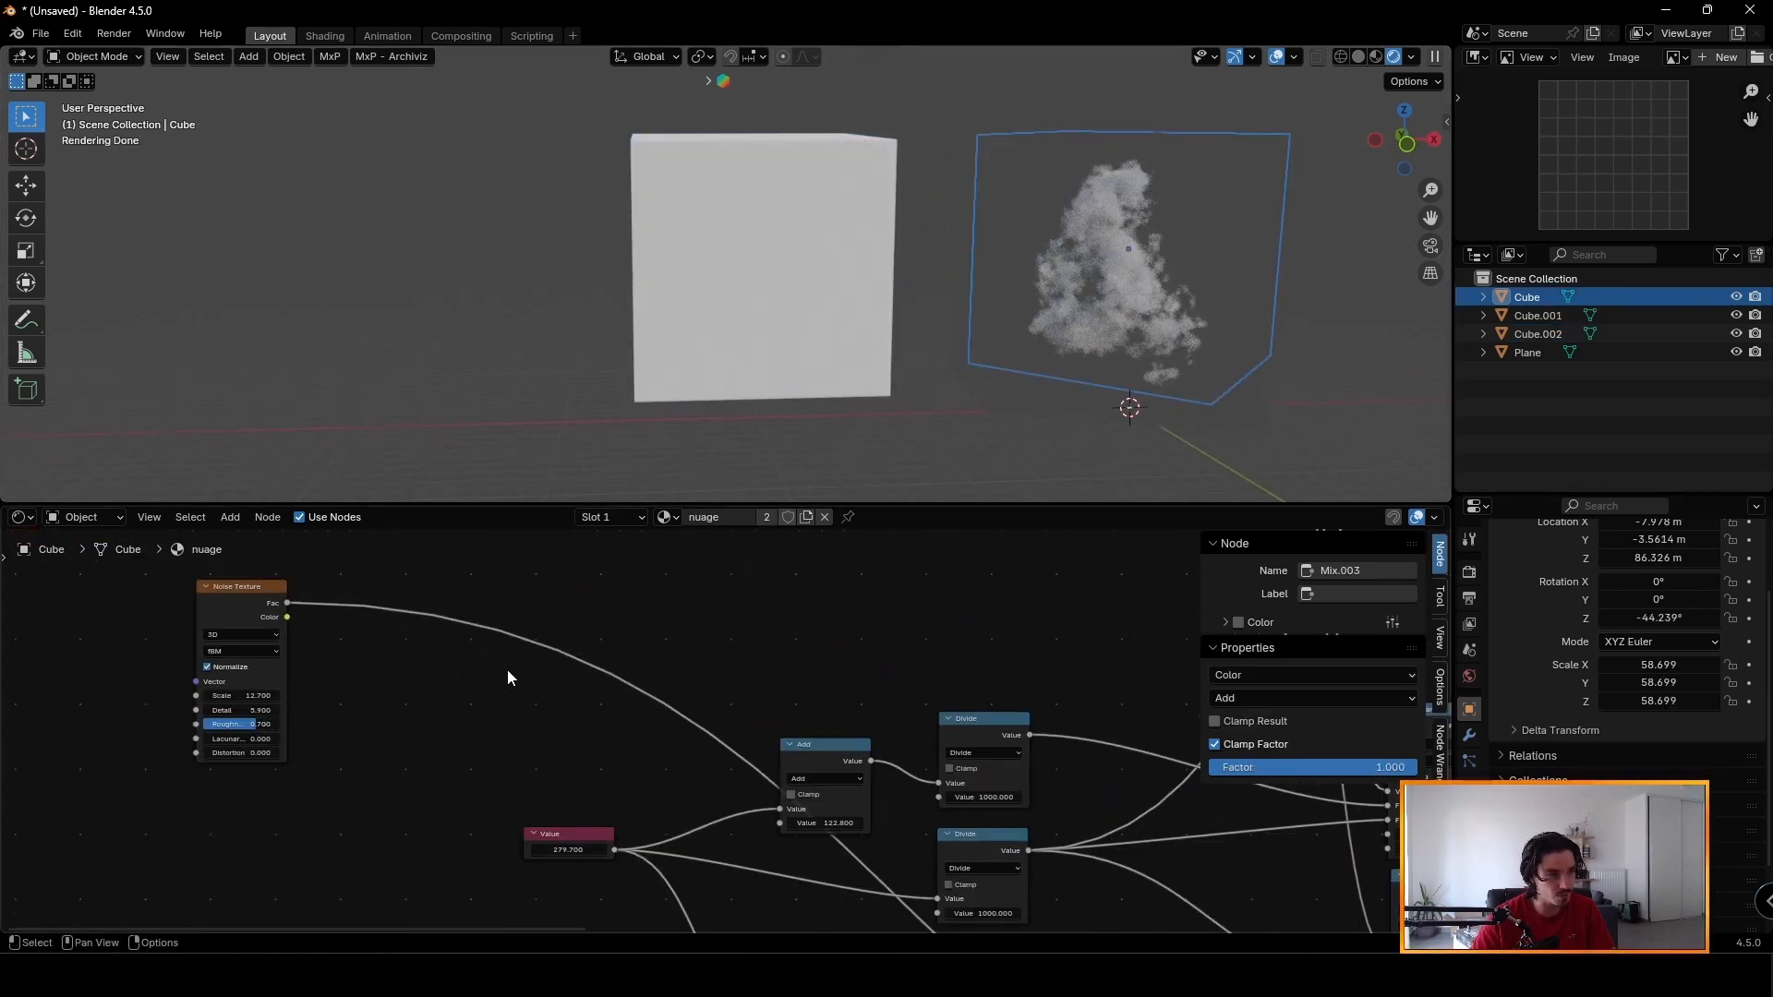
{"action": "middle_click_drag", "start_coordinate": [951, 667], "coordinate": [37, 739]}
{"action": "middle_click_drag", "start_coordinate": [1293, 660], "coordinate": [397, 887]}
{"action": "middle_click_drag", "start_coordinate": [720, 545], "coordinate": [659, 673]}
{"action": "middle_click_drag", "start_coordinate": [873, 570], "coordinate": [398, 828]}
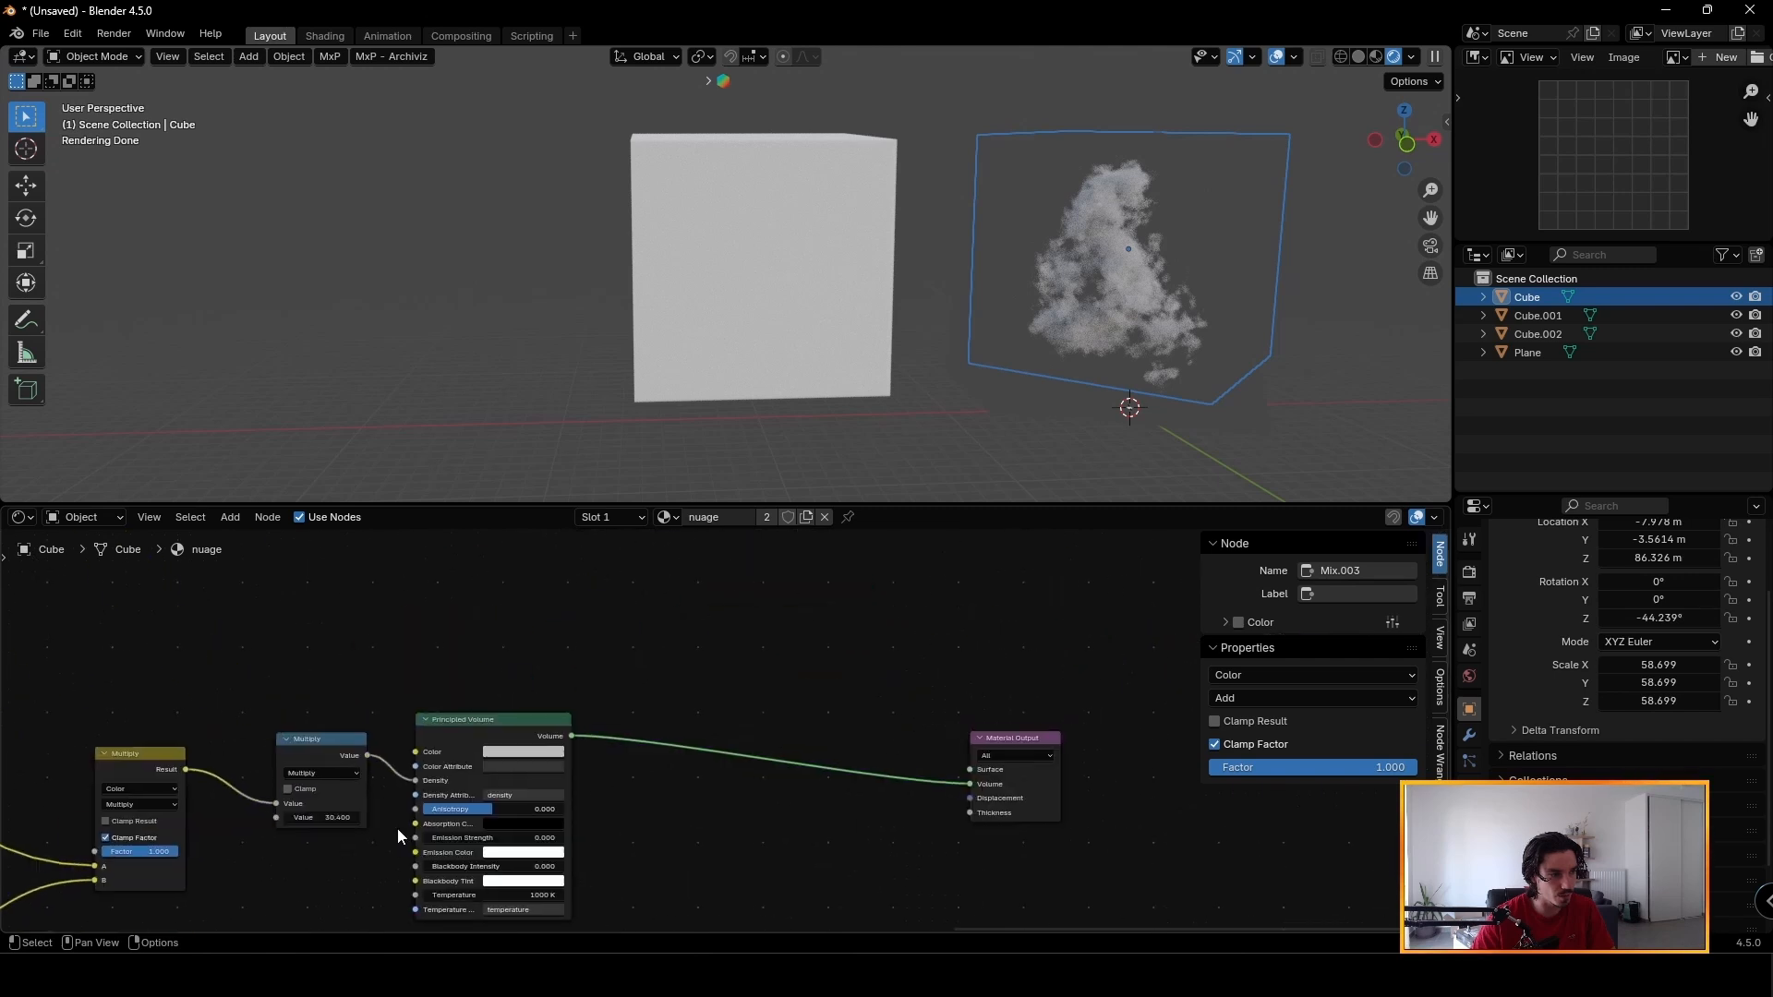
{"action": "middle_click_drag", "start_coordinate": [631, 789], "coordinate": [712, 707]}
{"action": "scroll", "coordinate": [712, 716], "scroll_direction": "up", "scroll_amount": 5}
{"action": "left_click_drag", "start_coordinate": [600, 688], "coordinate": [951, 667]}
{"action": "middle_click_drag", "start_coordinate": [965, 659], "coordinate": [772, 681]}
{"action": "scroll", "coordinate": [772, 682], "scroll_direction": "up", "scroll_amount": 5}
{"action": "left_click_drag", "start_coordinate": [554, 797], "coordinate": [610, 797]}
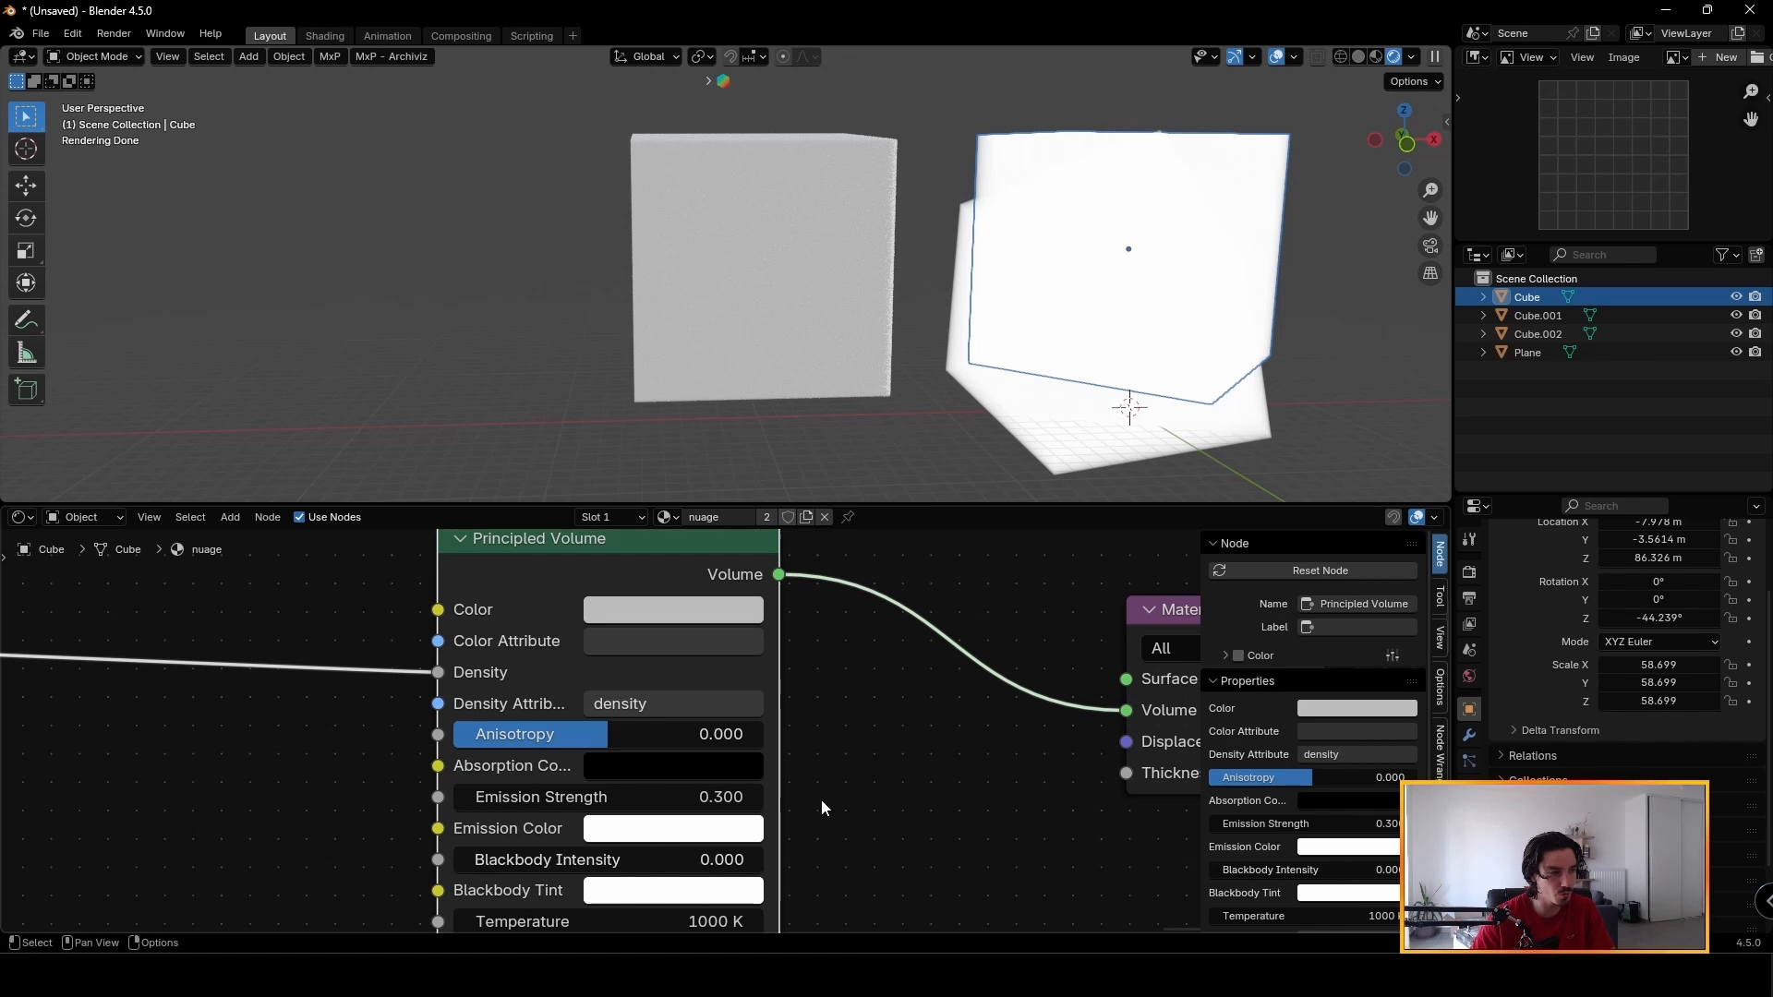
{"action": "middle_click_drag", "start_coordinate": [819, 807], "coordinate": [792, 747]}
{"action": "key", "text": "ctrl+z"}
{"action": "left_click", "coordinate": [580, 738]}
{"action": "type", "text": "0"}
{"action": "key", "text": "Return"}
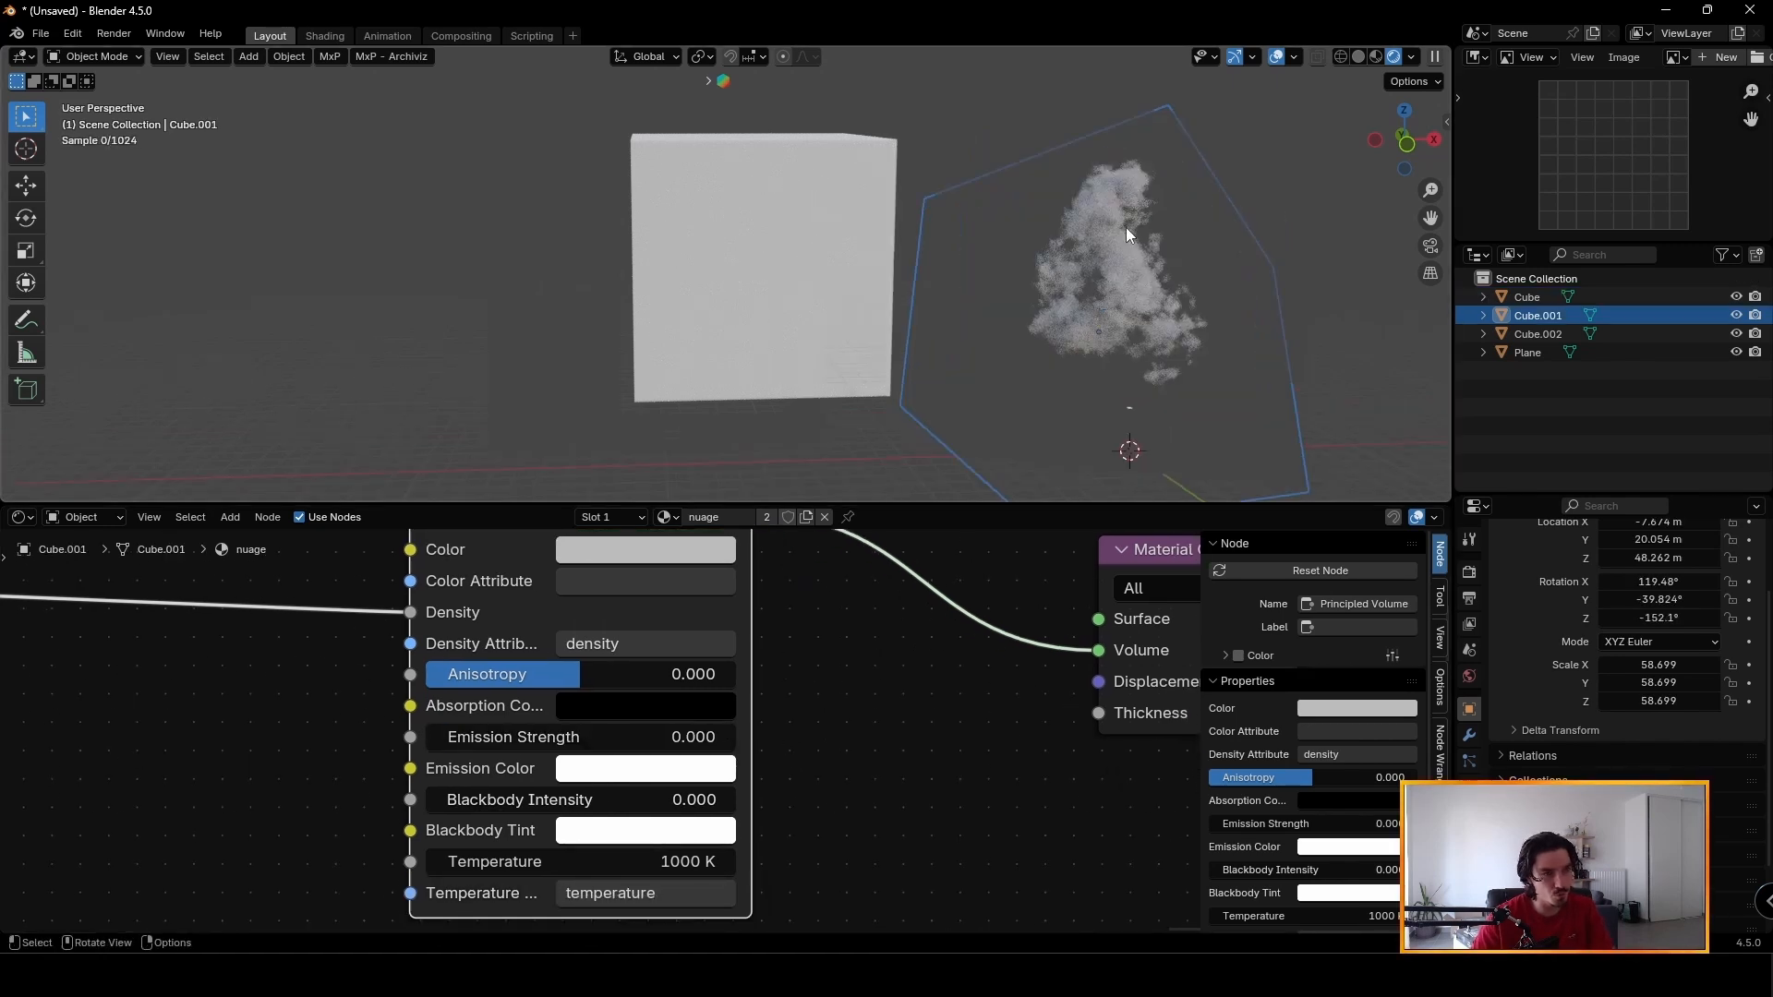
Try an emission strength of 1 on the nuage material's Principled Volume and set it back to 0.
{"action": "scroll", "coordinate": [1062, 241], "scroll_direction": "up", "scroll_amount": 3}
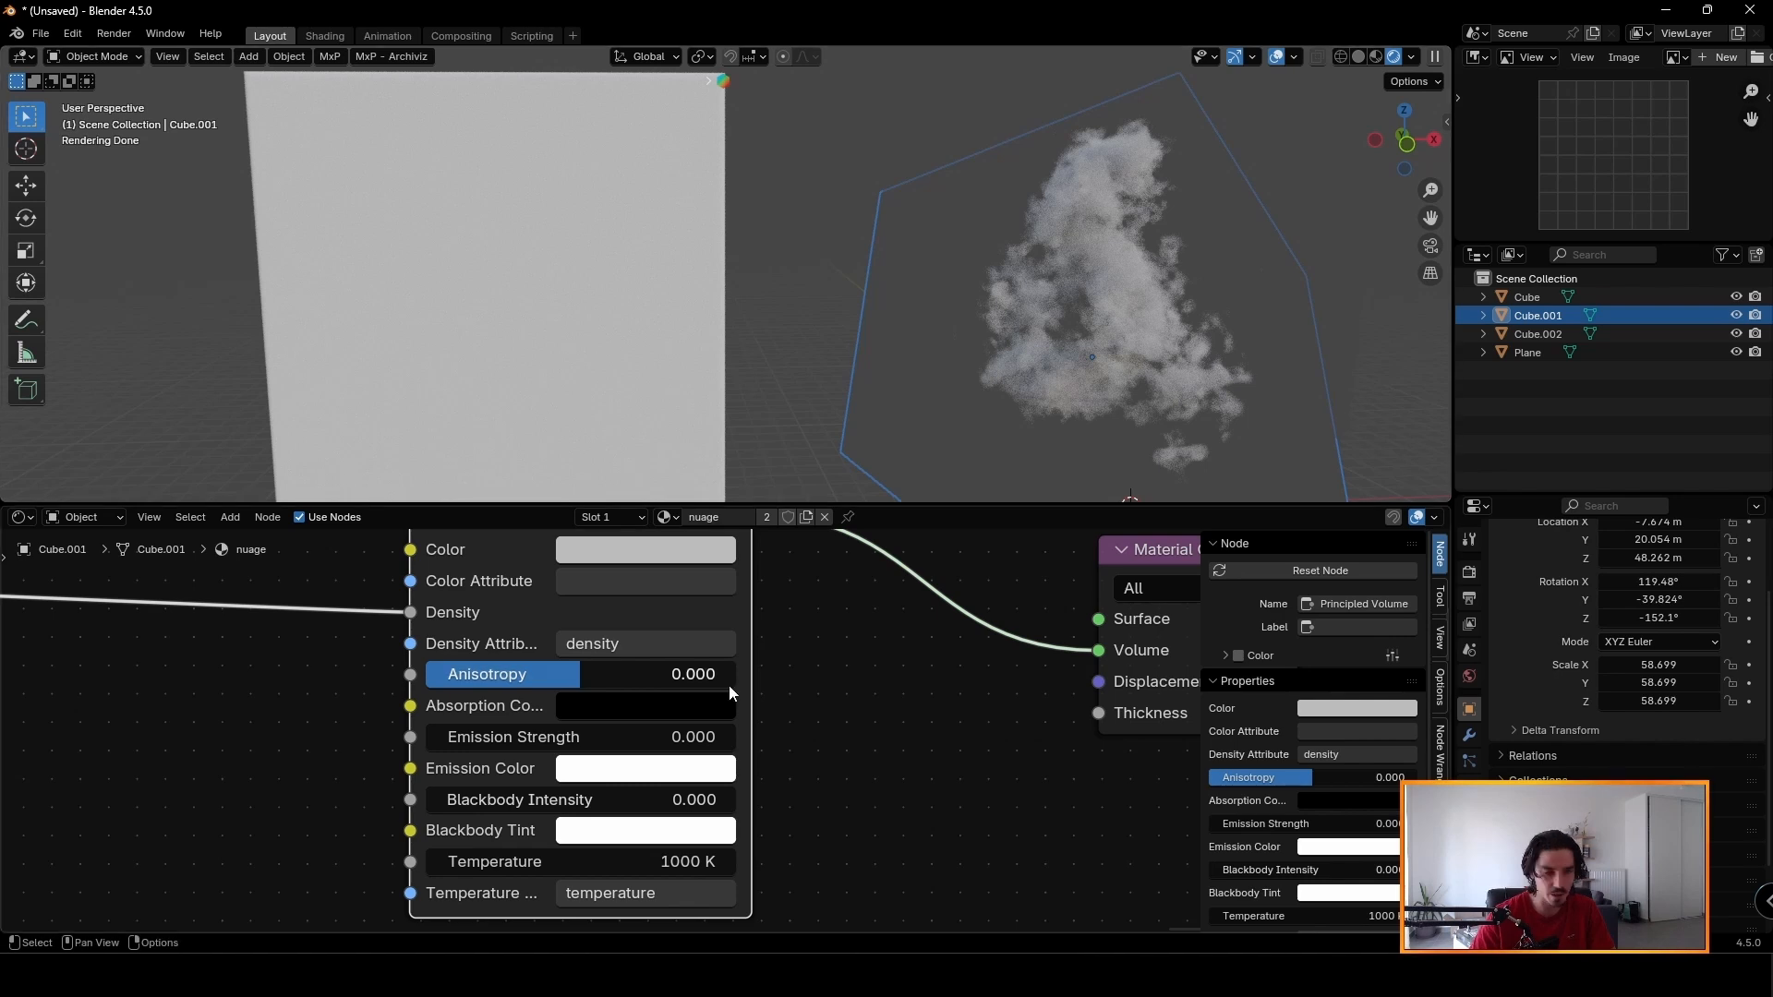
{"action": "left_click", "coordinate": [559, 738]}
{"action": "type", "text": "1"}
{"action": "key", "text": "Return"}
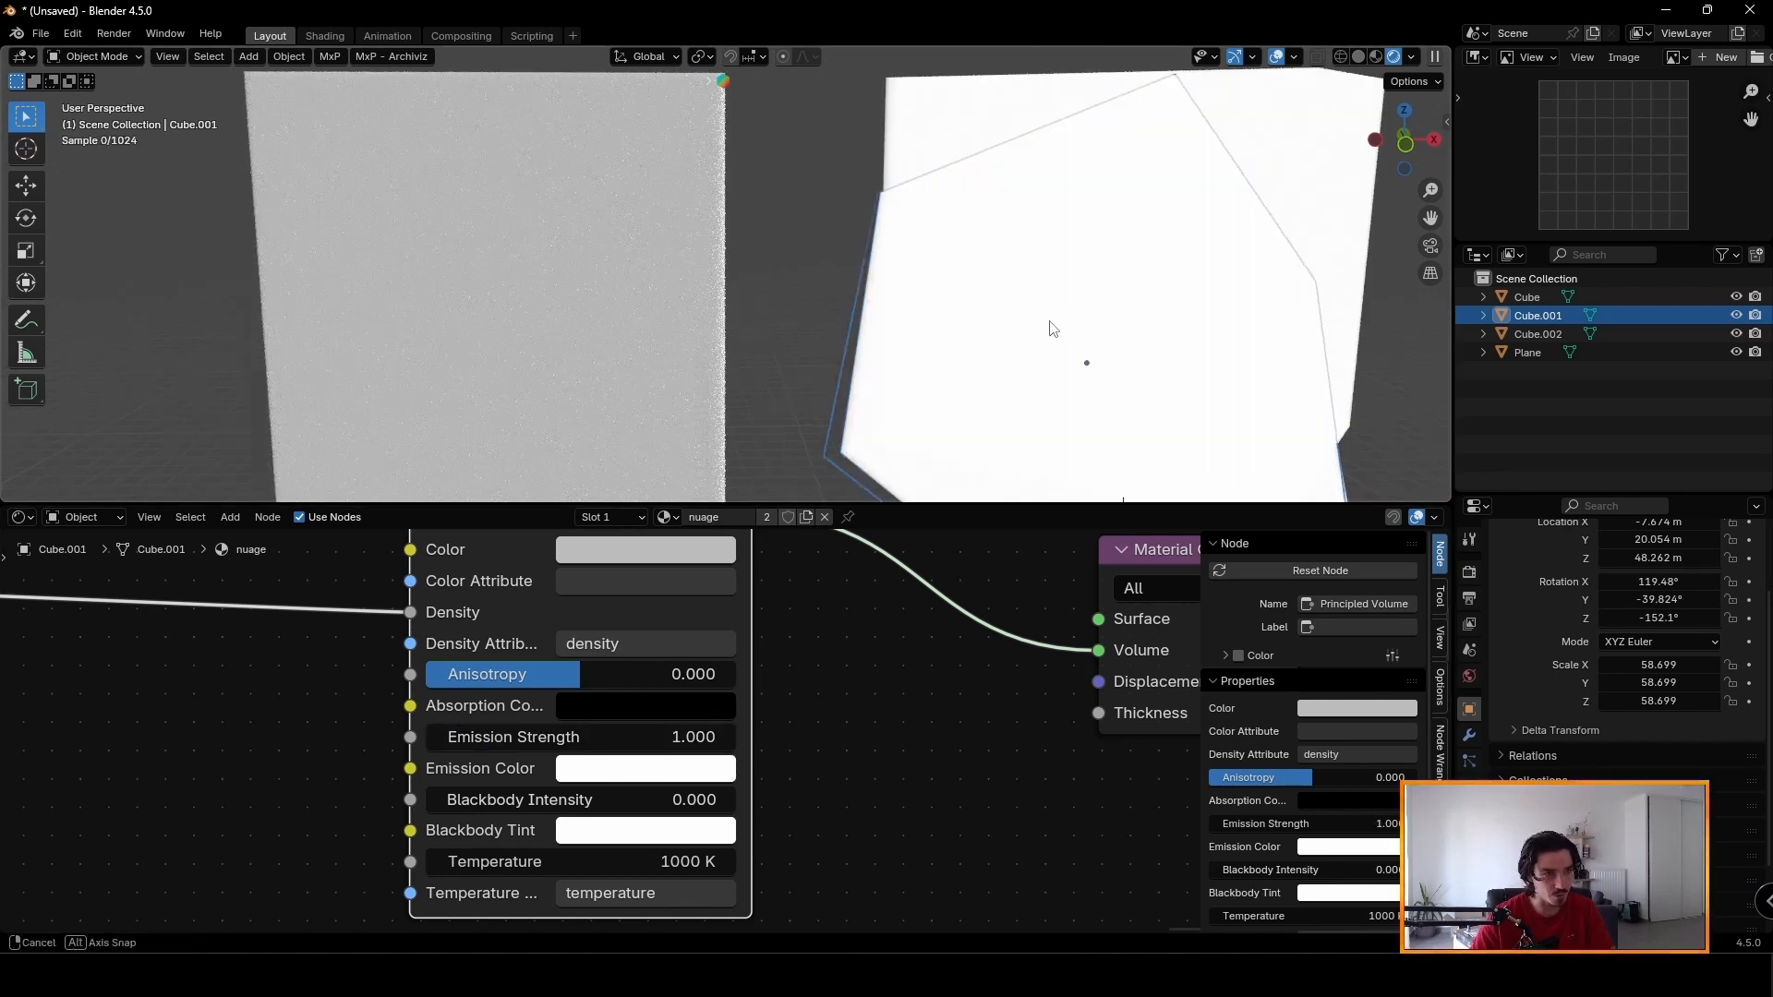
{"action": "scroll", "coordinate": [1035, 369], "scroll_direction": "down", "scroll_amount": 5}
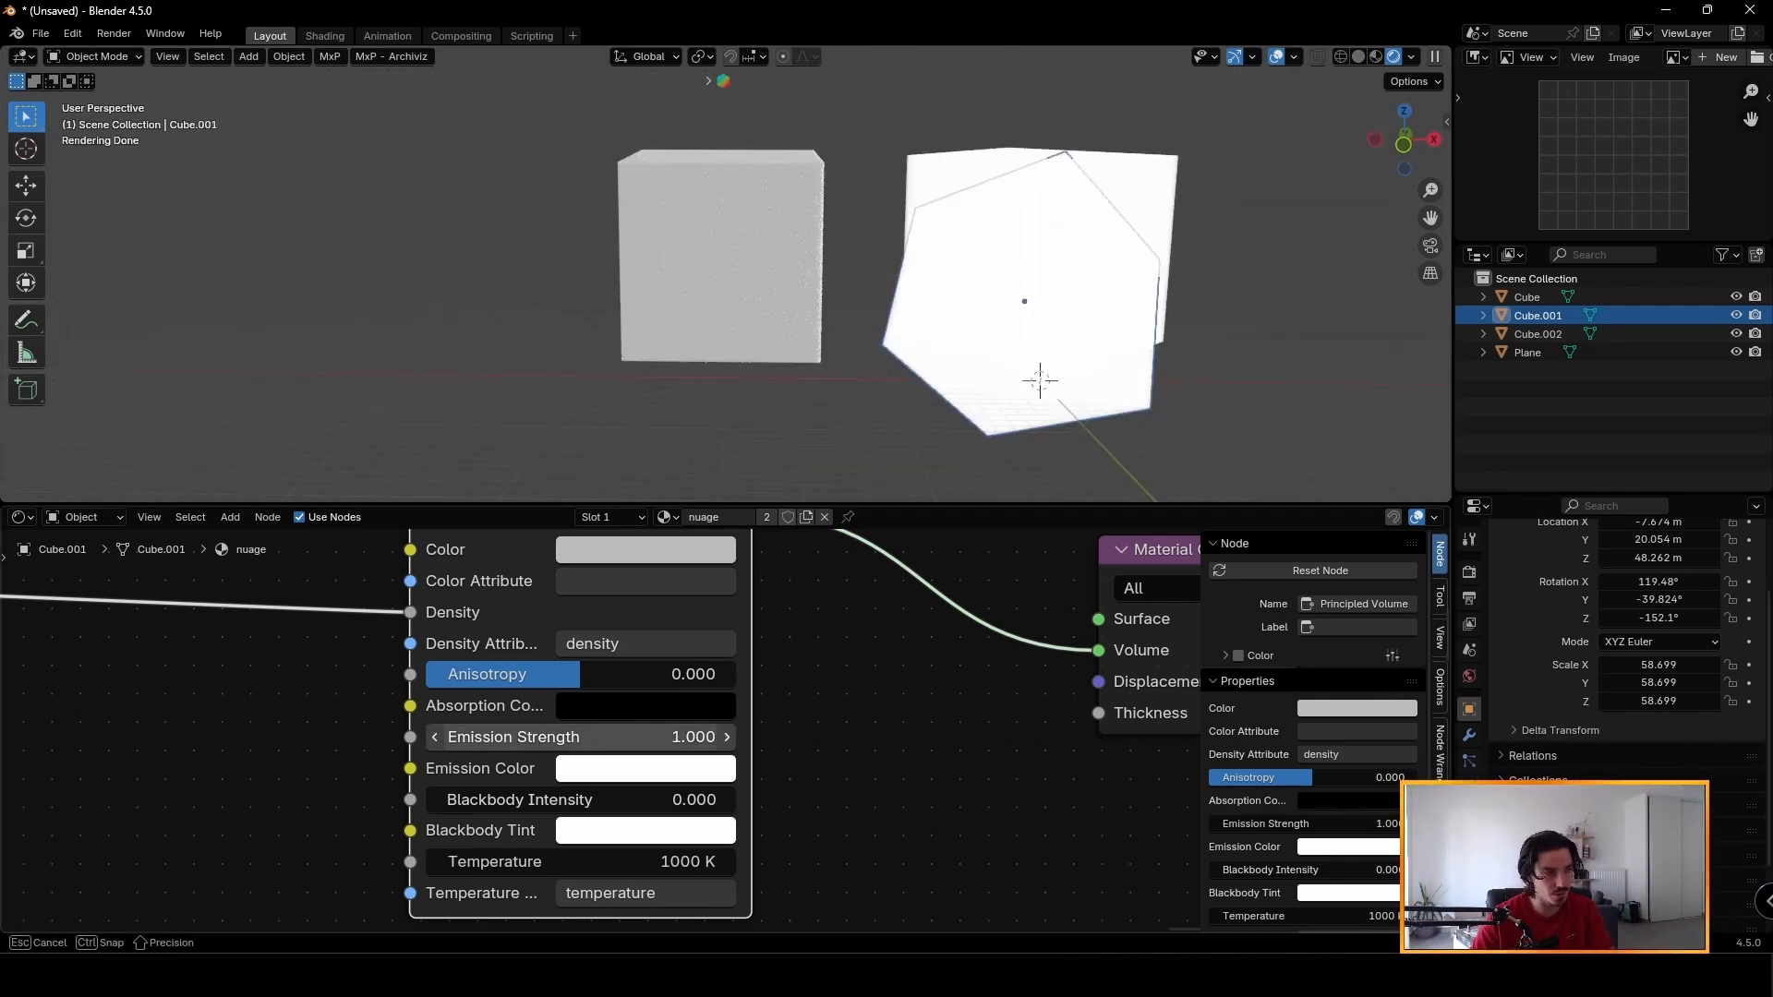
{"action": "left_click", "coordinate": [573, 737]}
{"action": "type", "text": "0"}
{"action": "key", "text": "Return"}
Select the new cube with the cloud material and set its Principled Volume's emission strength to 0.
{"action": "left_click", "coordinate": [798, 236]}
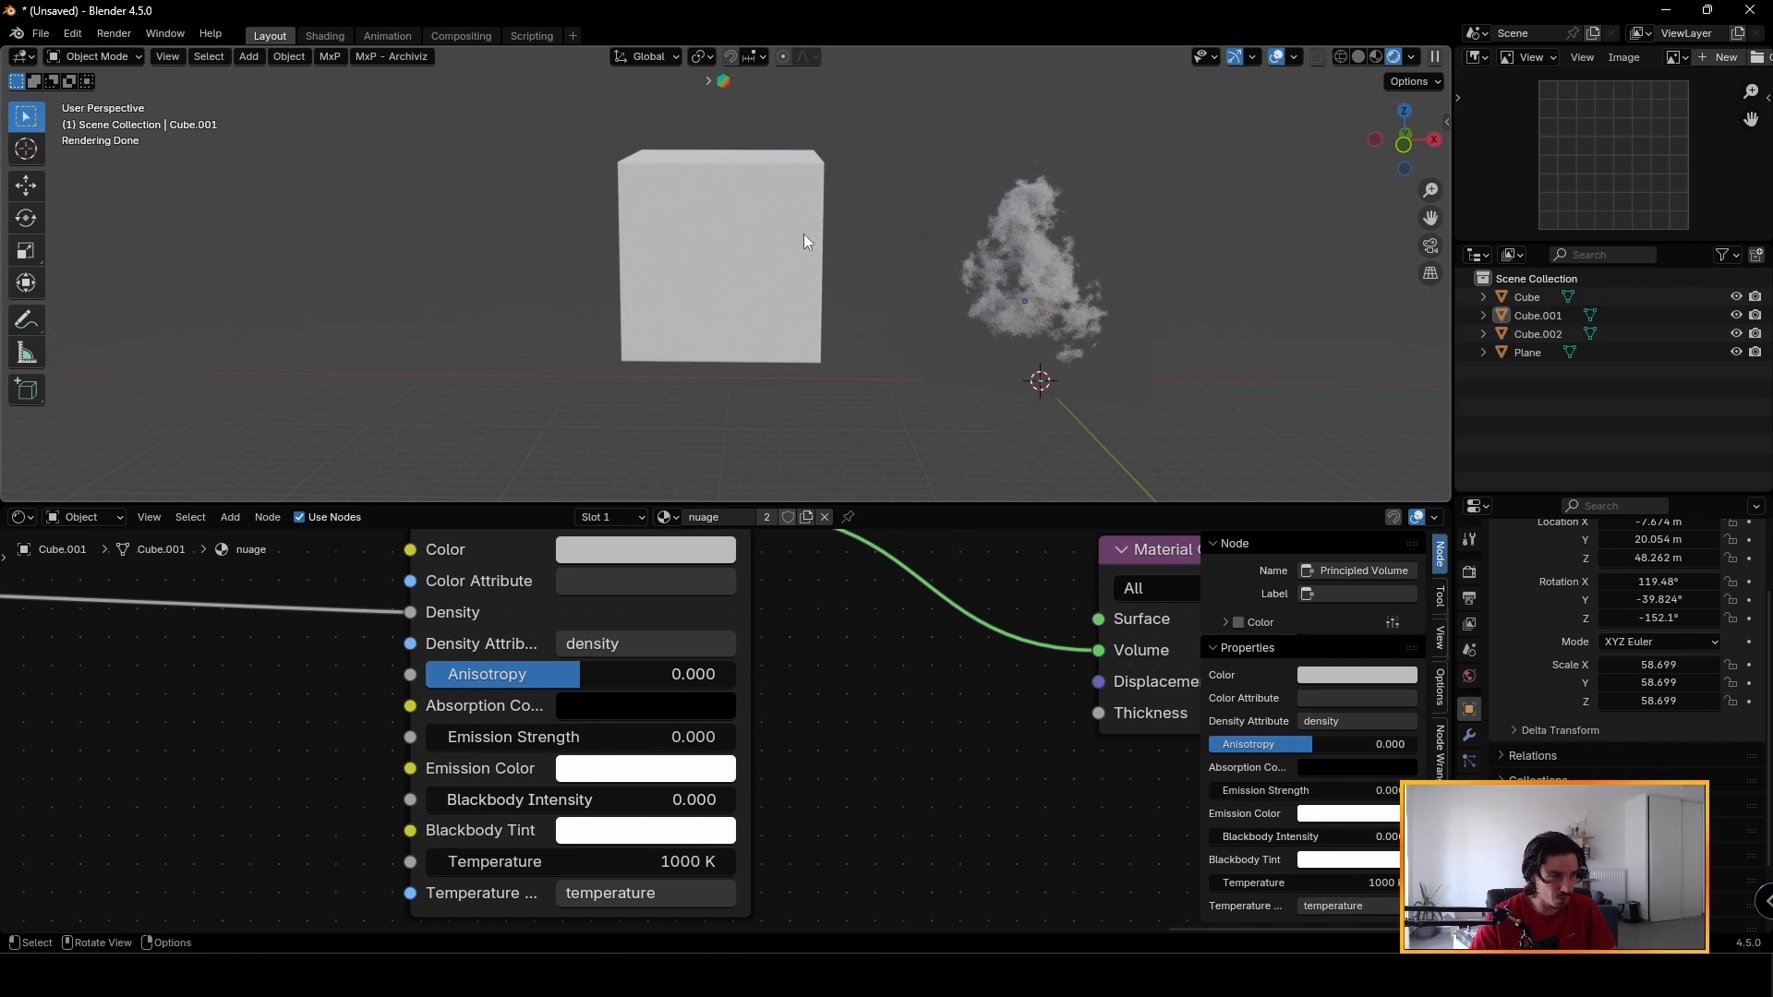
{"action": "middle_click_drag", "start_coordinate": [624, 764], "coordinate": [850, 673]}
{"action": "left_click", "coordinate": [850, 673]}
{"action": "type", "text": "0"}
{"action": "key", "text": "Return"}
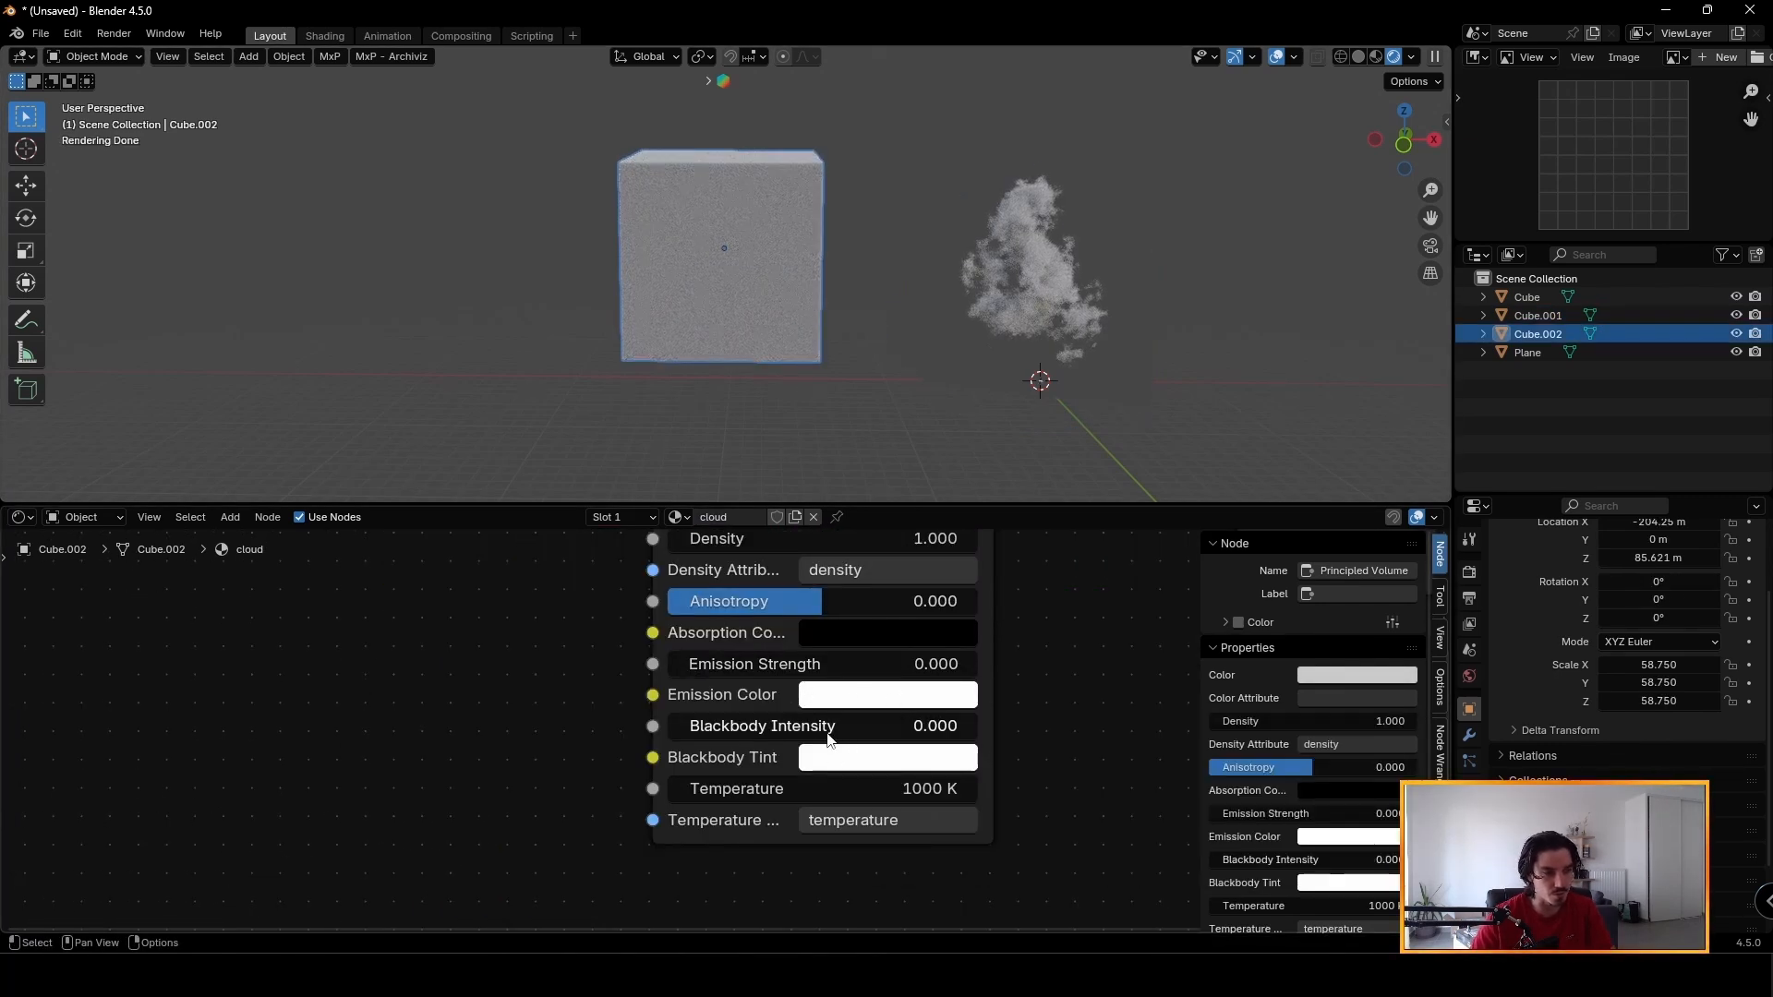
Try a blackbody intensity of about 0.827 on the Principled Volume, and lower it to about 0.114.
{"action": "left_click_drag", "start_coordinate": [810, 726], "coordinate": [923, 726]}
{"action": "middle_click_drag", "start_coordinate": [781, 327], "coordinate": [851, 329]}
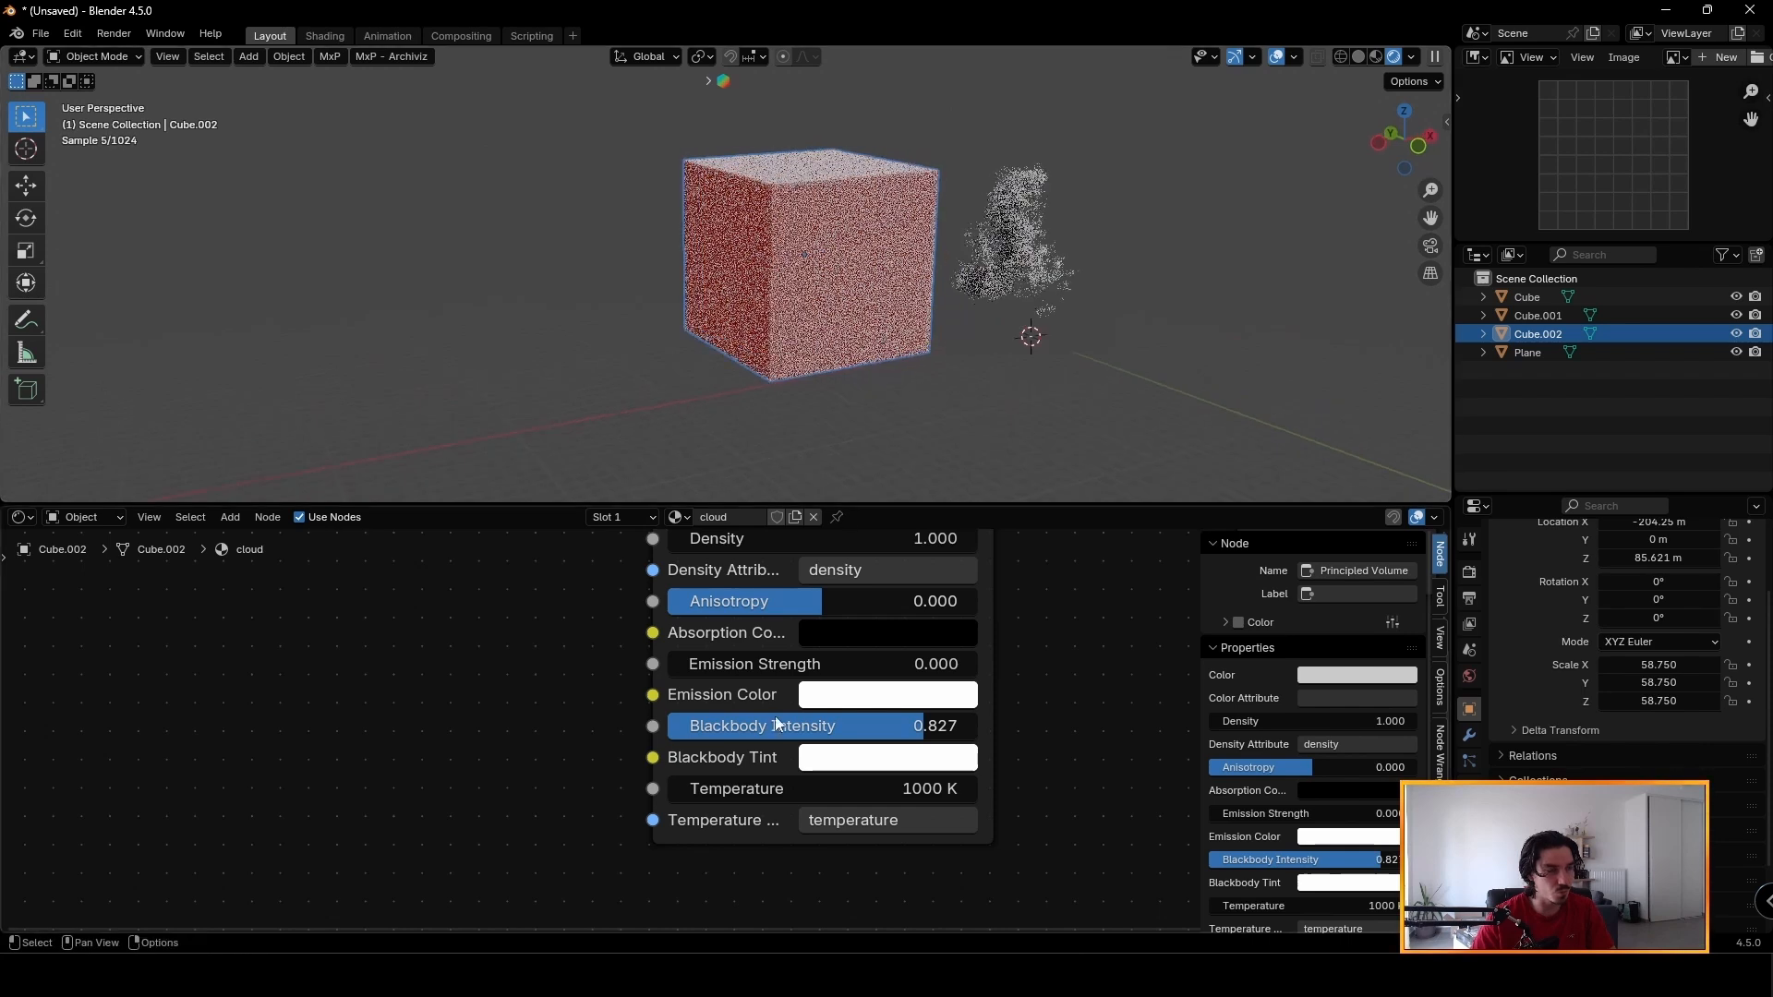
{"action": "left_click_drag", "start_coordinate": [775, 728], "coordinate": [672, 728]}
{"action": "left_click_drag", "start_coordinate": [882, 739], "coordinate": [703, 733]}
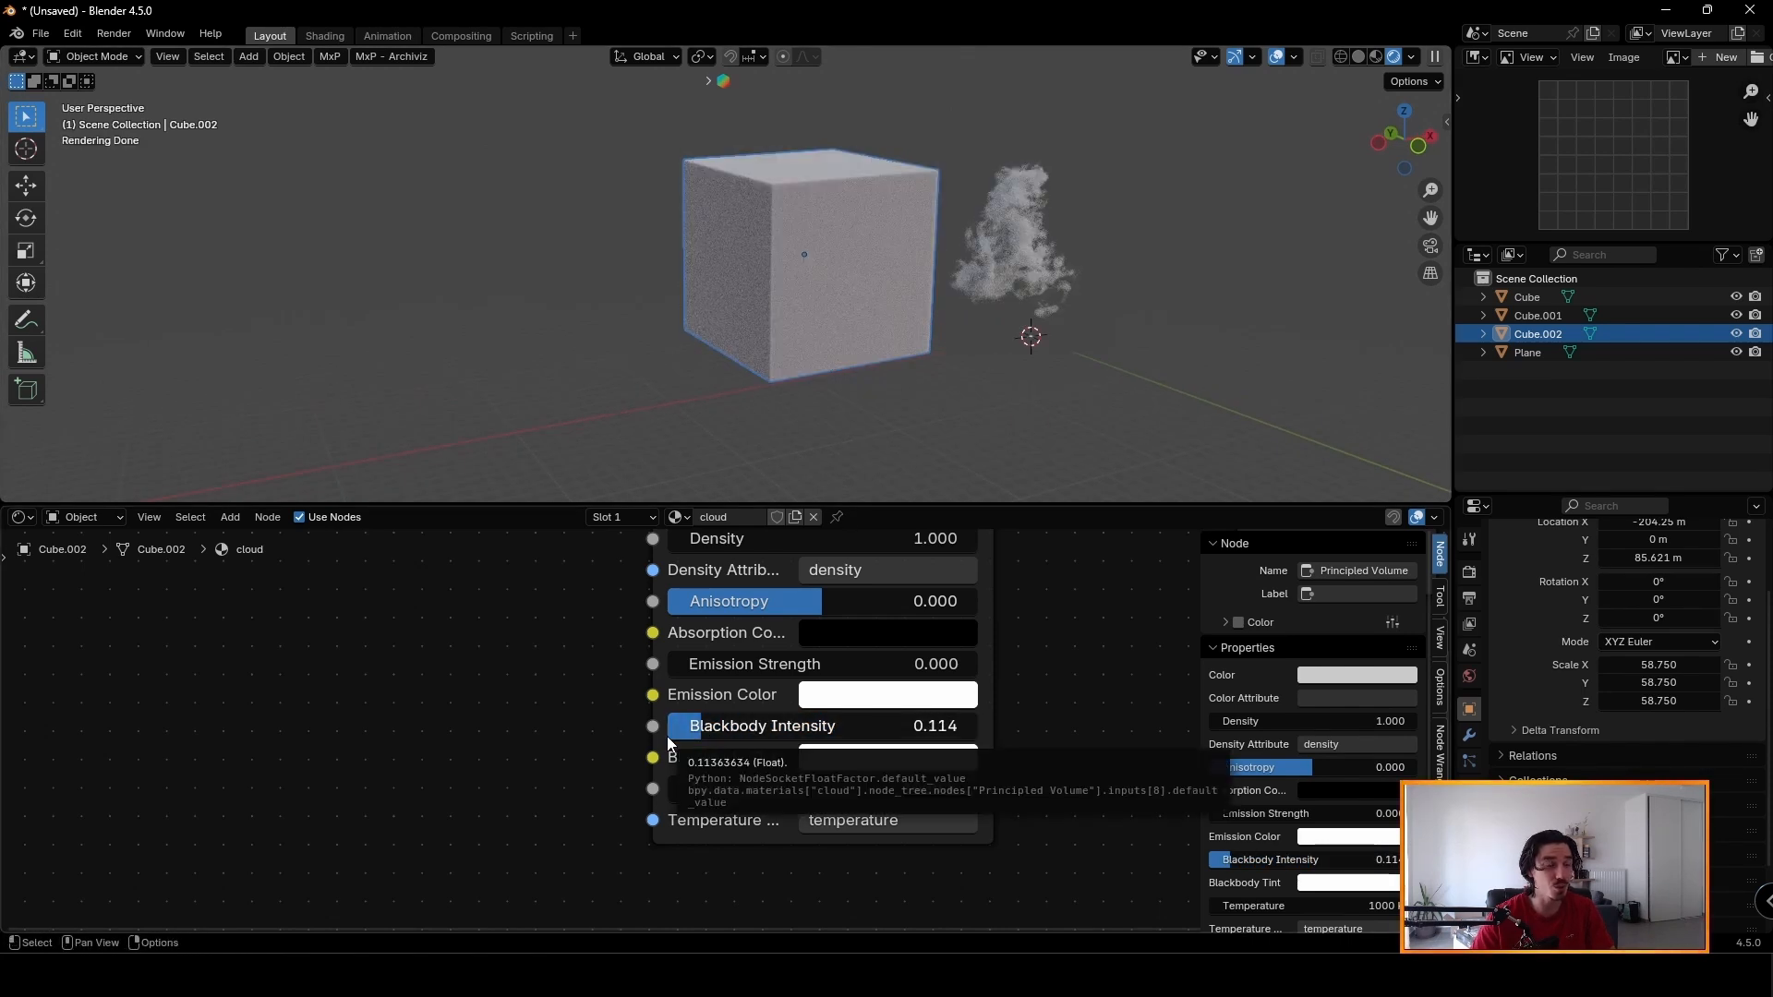
Add a Blackbody node beside the Principled Volume and connect its Color output to the Blackbody Tint input.
{"action": "key", "text": "shift+a"}
{"action": "type", "text": "blackbody"}
{"action": "key", "text": "Return"}
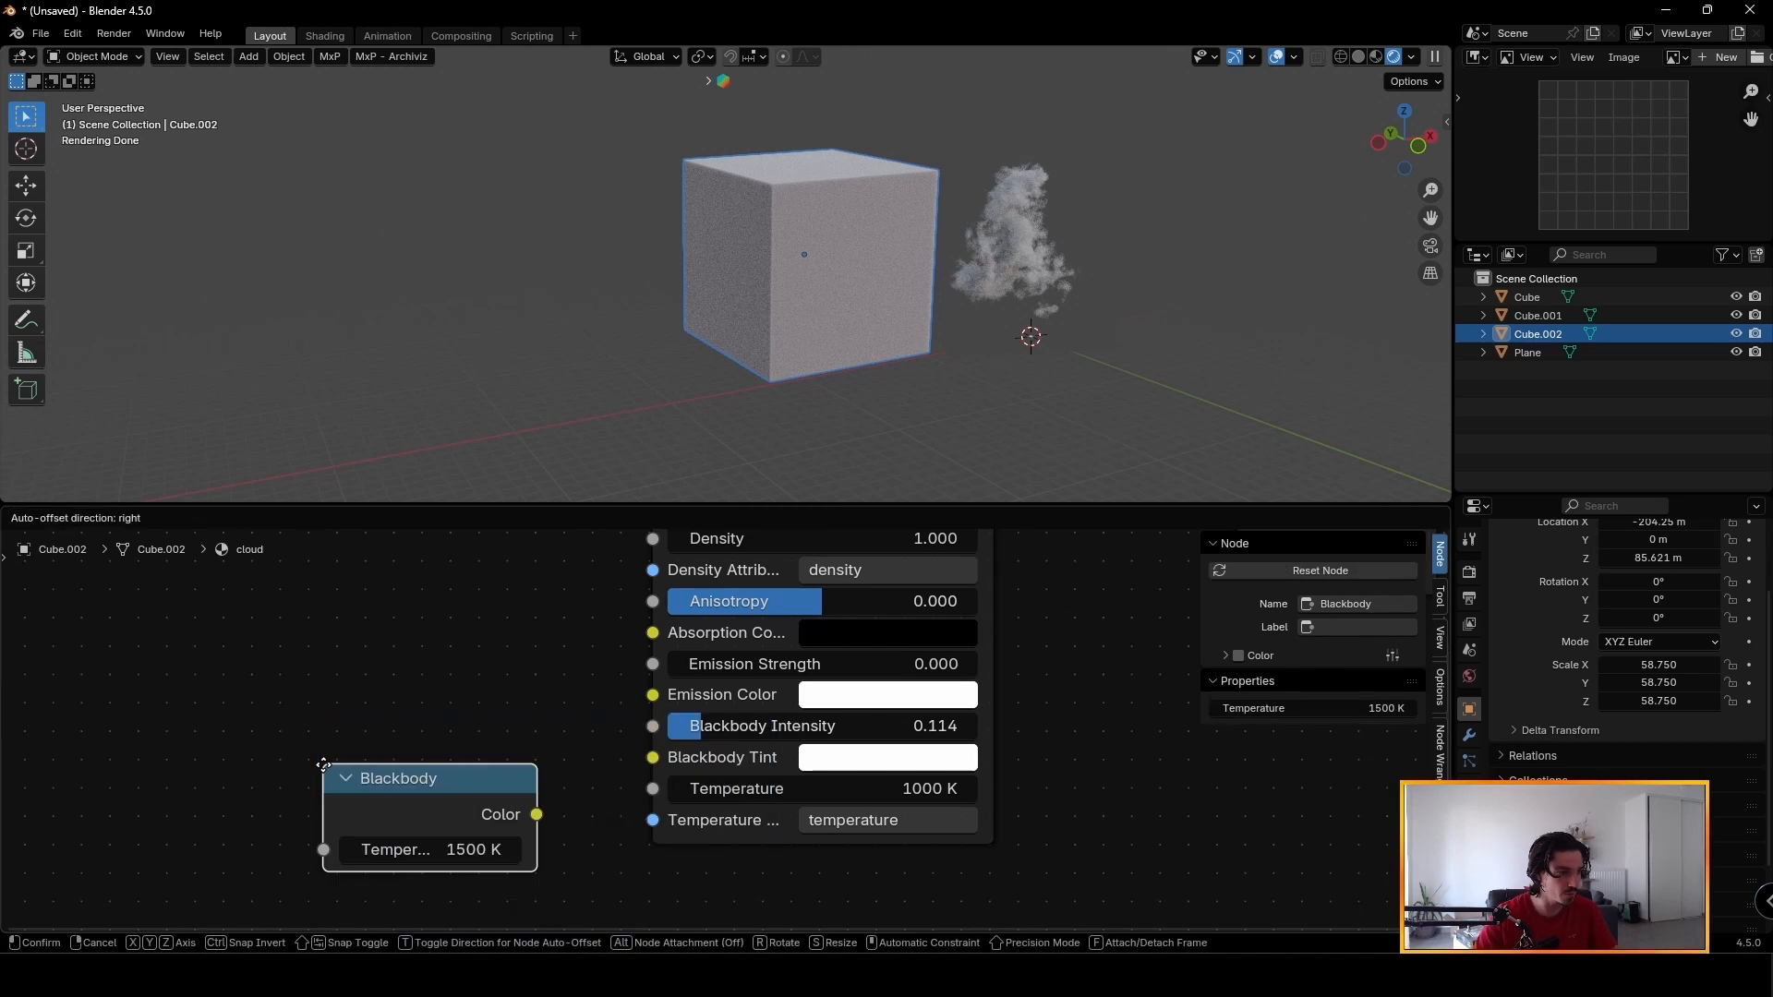
{"action": "left_click", "coordinate": [223, 689]}
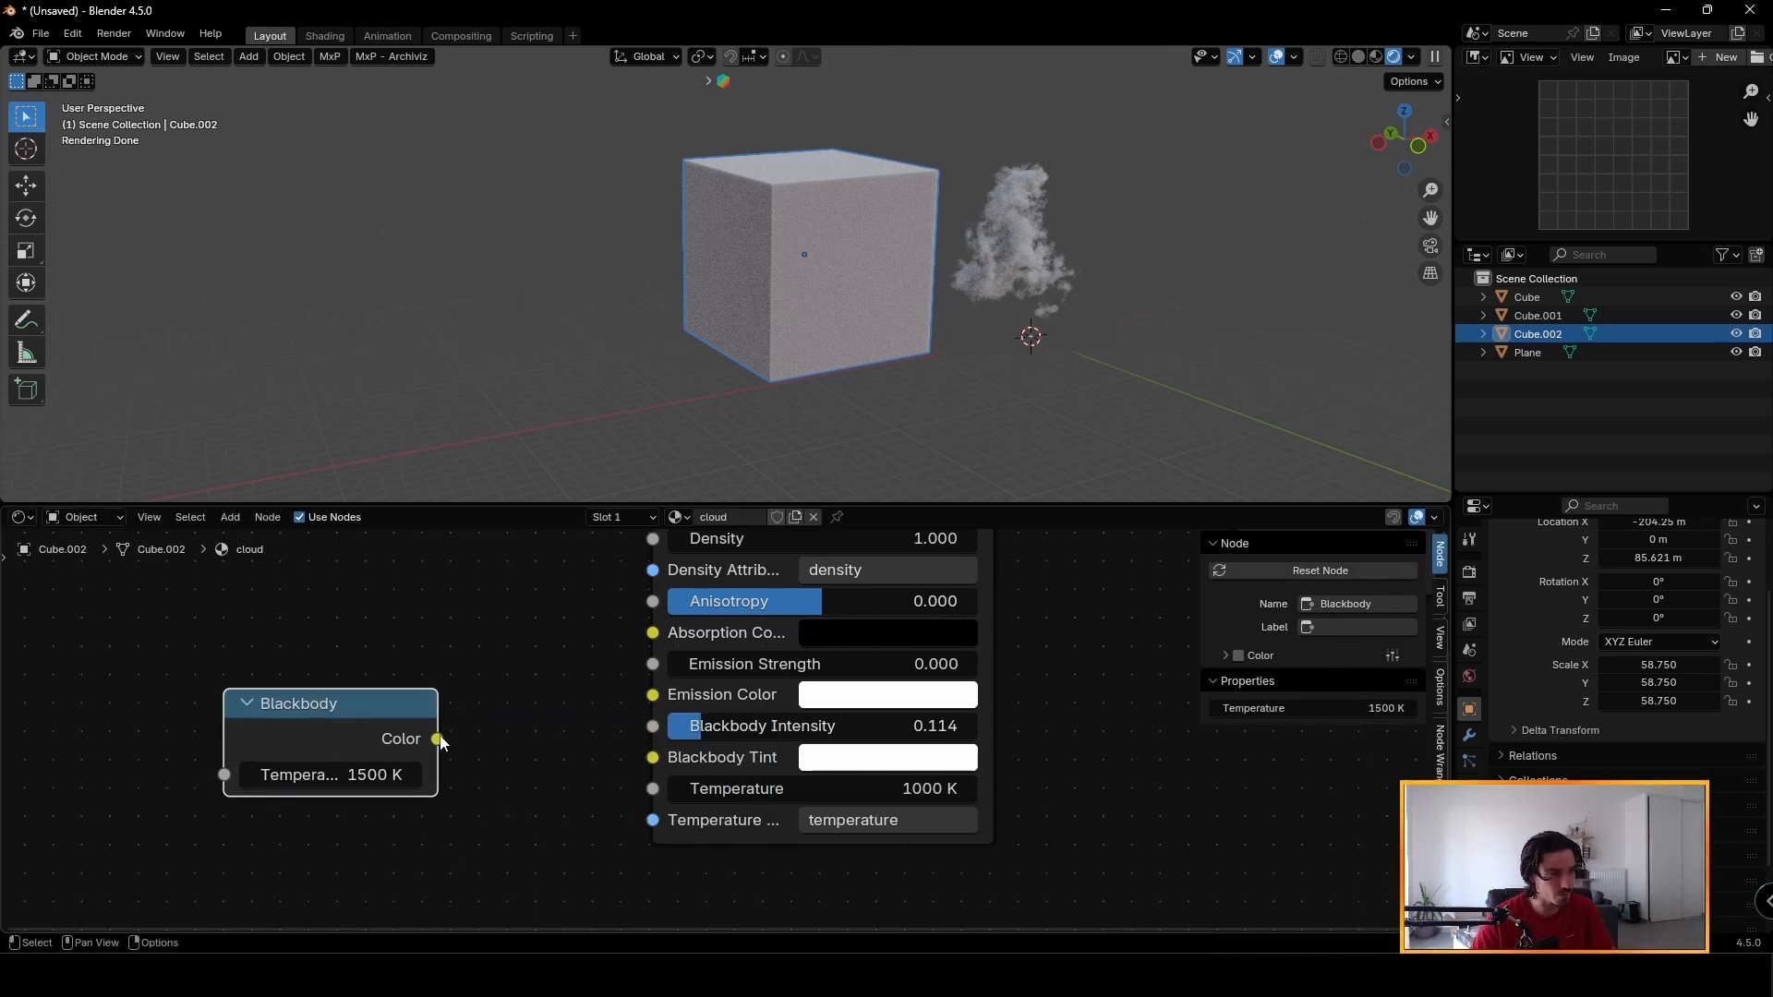
{"action": "left_click_drag", "start_coordinate": [438, 740], "coordinate": [653, 757]}
{"action": "scroll", "coordinate": [388, 761], "scroll_direction": "up", "scroll_amount": 2}
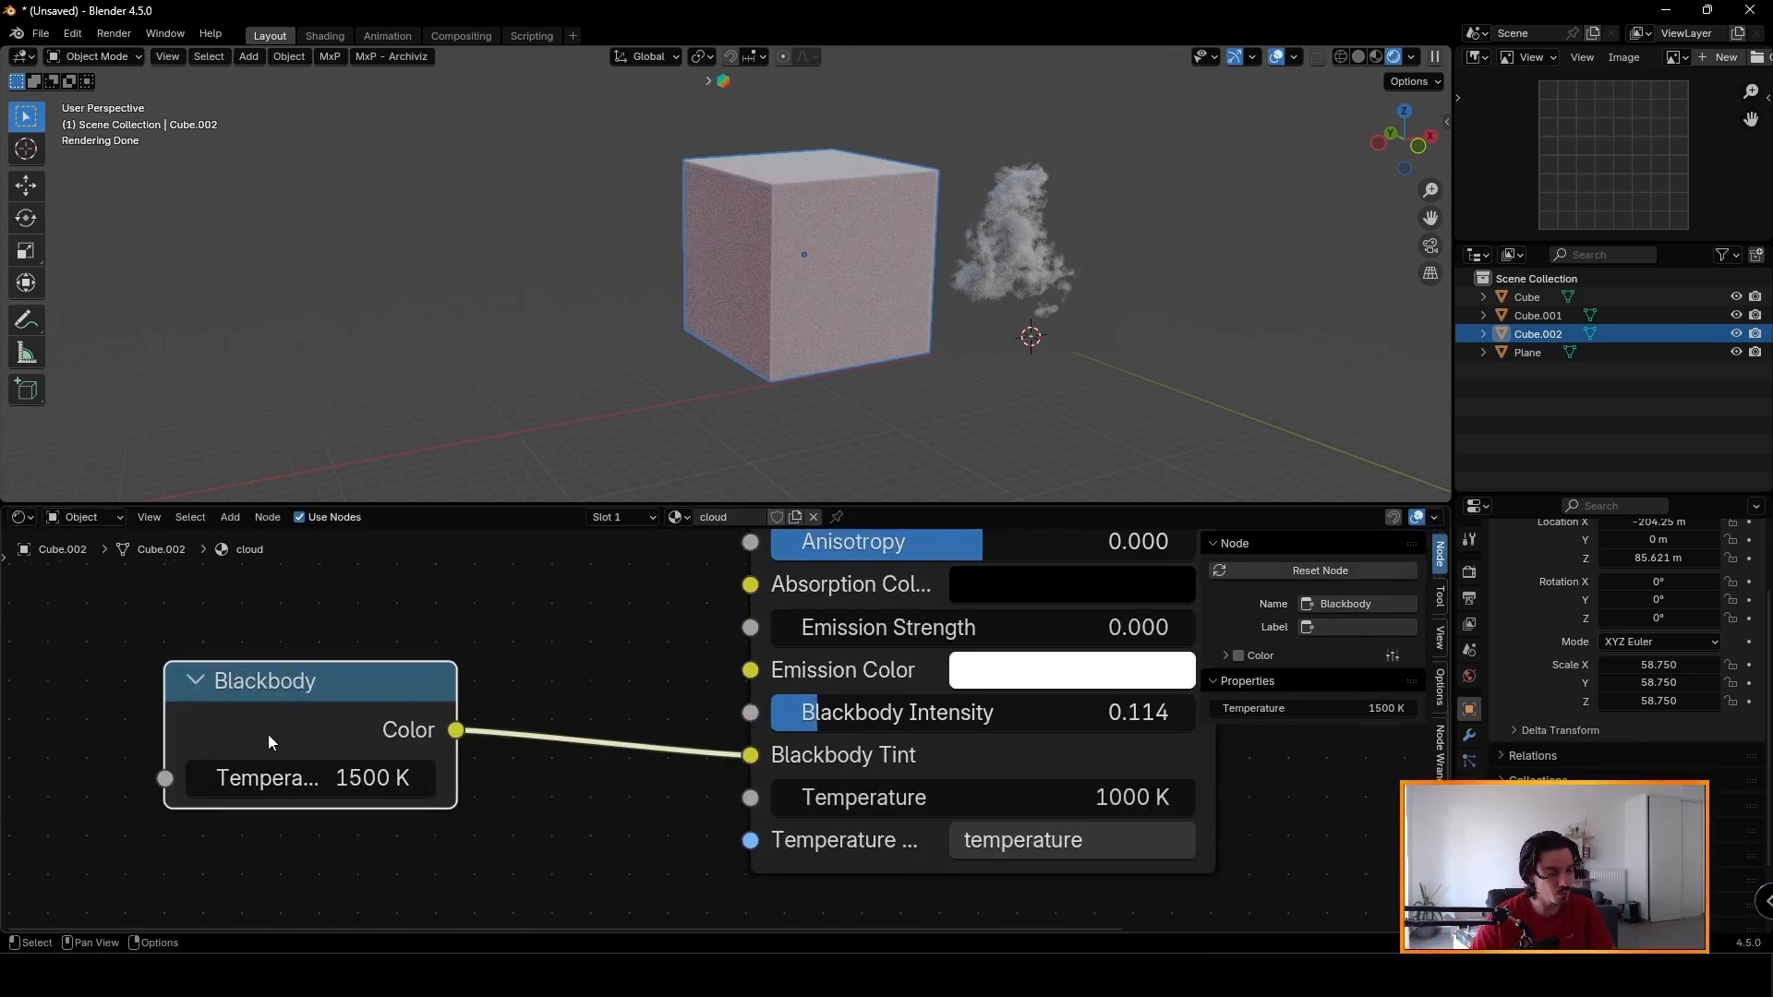
{"action": "mouse_move", "coordinate": [268, 734]}
{"action": "left_mouse_down"}
{"action": "mouse_move", "coordinate": [238, 732]}
{"action": "mouse_move", "coordinate": [240, 713]}
{"action": "left_mouse_up"}
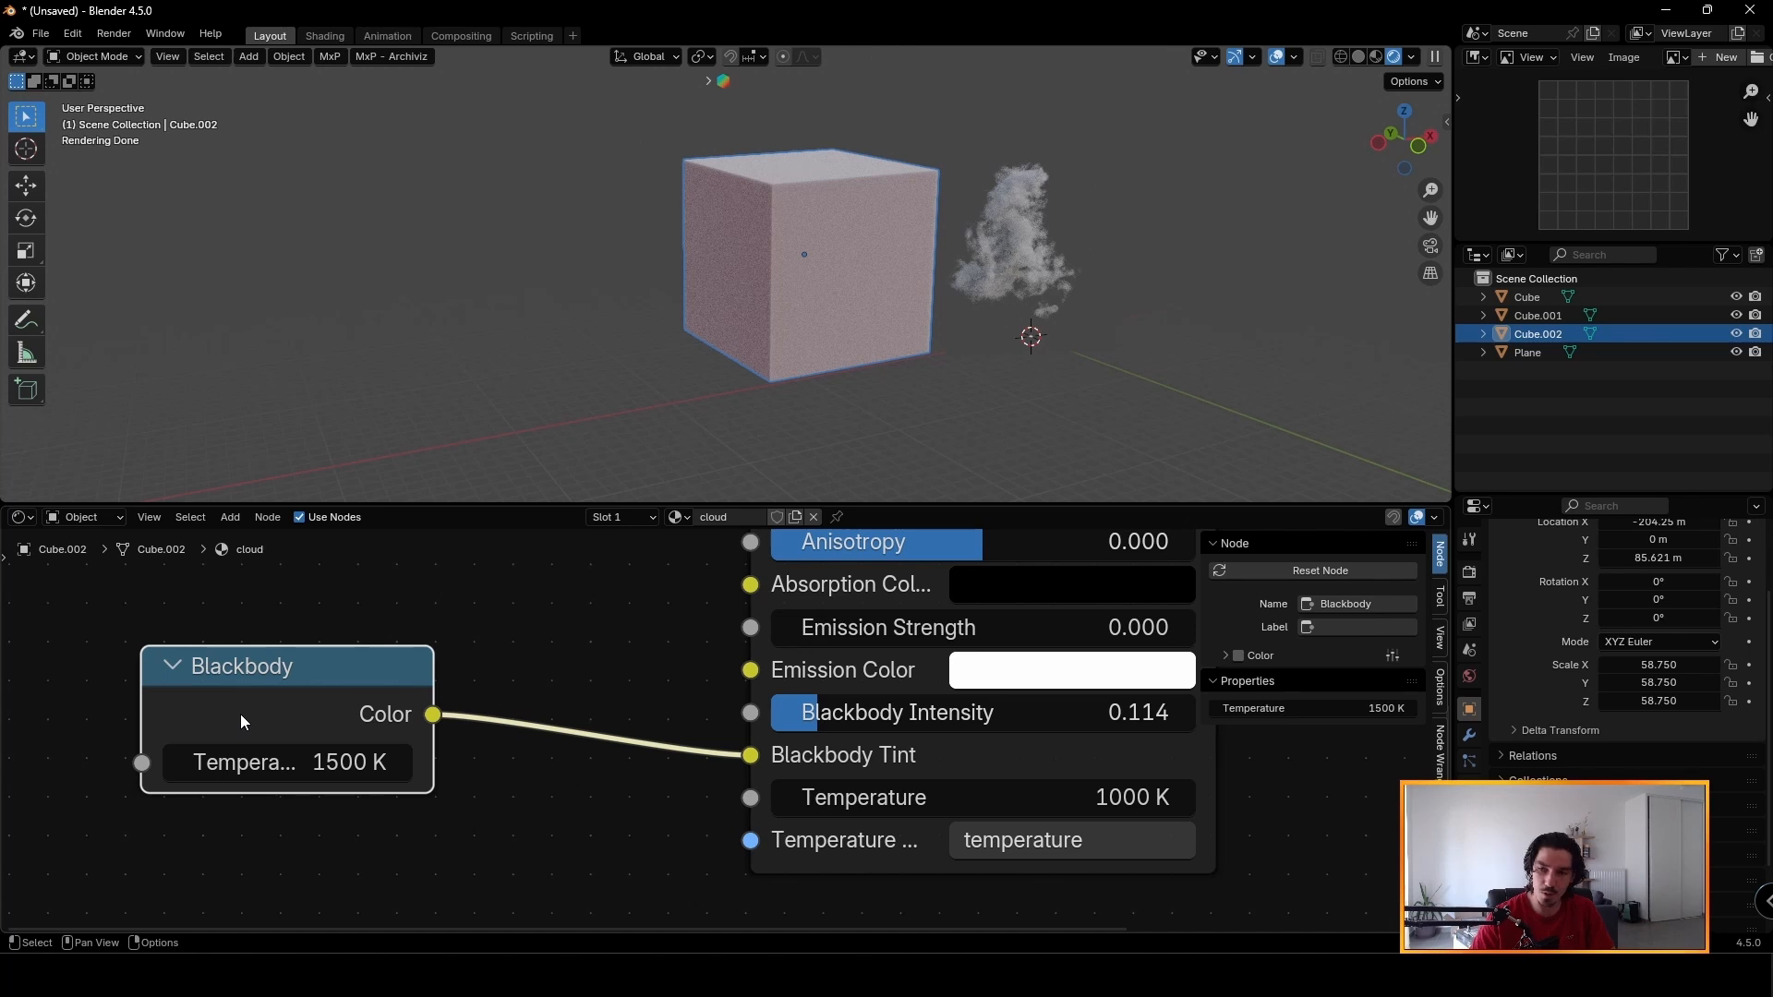
Try a temperature of 700 K on the Blackbody node, and set it to 7000 K.
{"action": "left_click", "coordinate": [277, 763]}
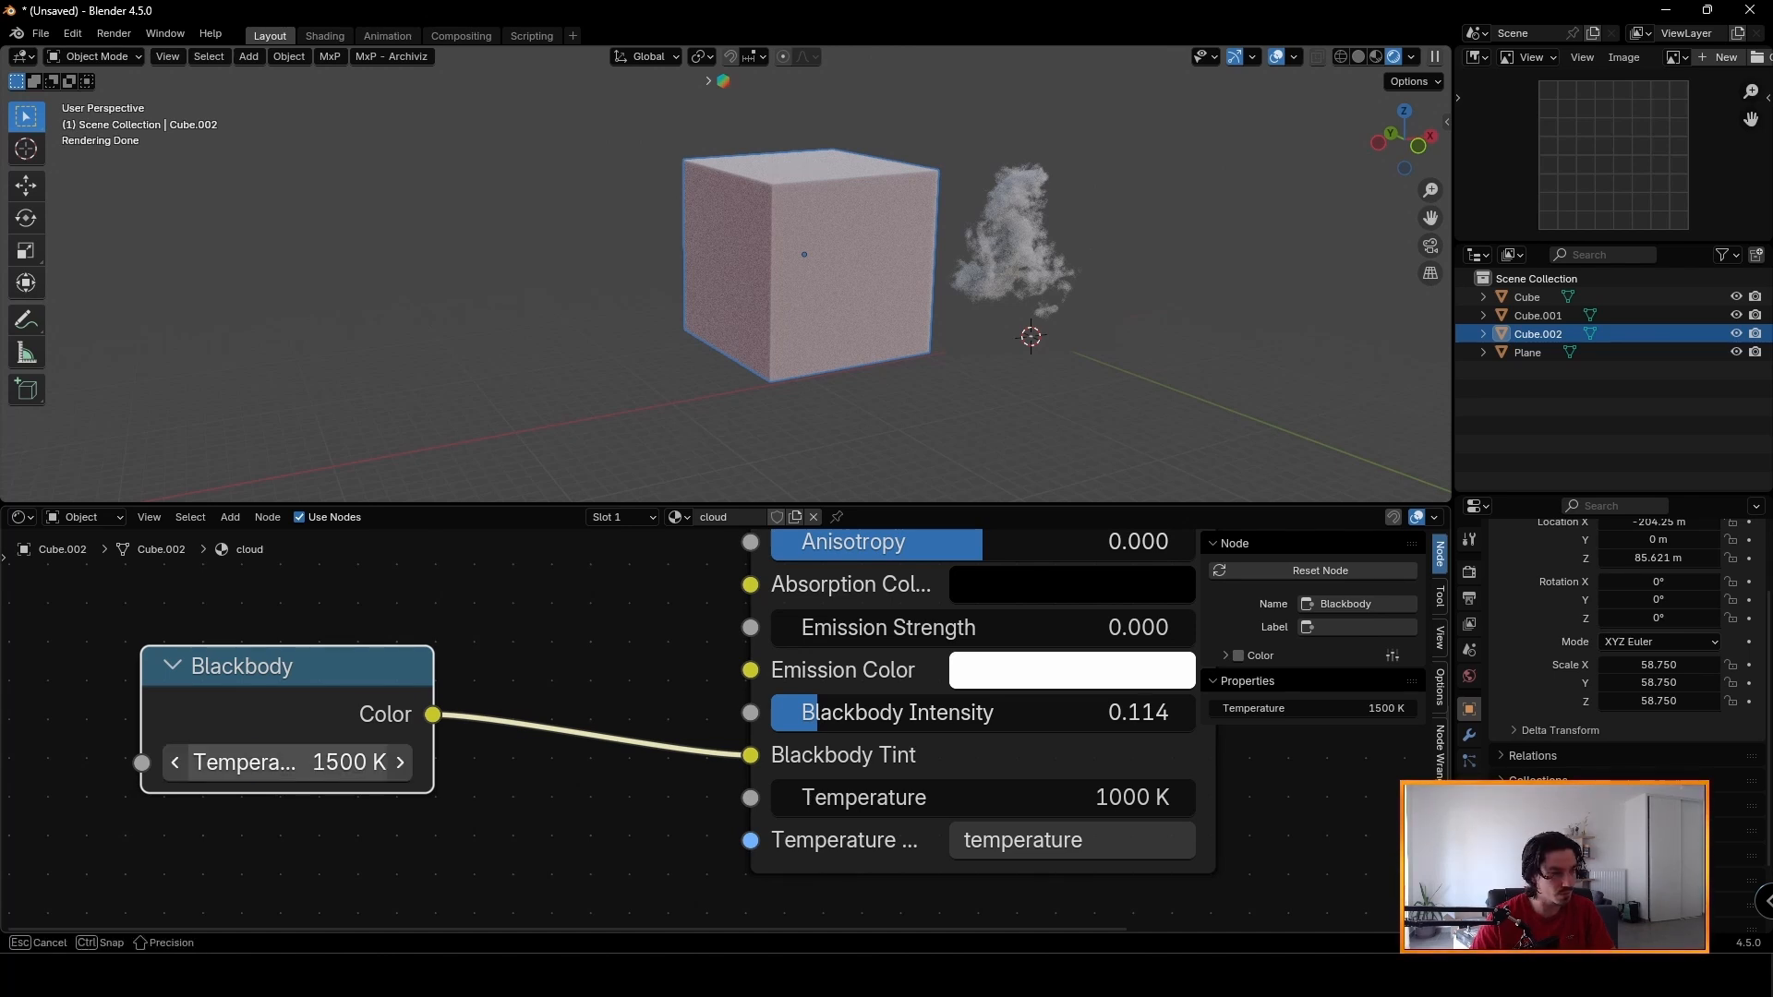
{"action": "type", "text": "700"}
{"action": "key", "text": "Return"}
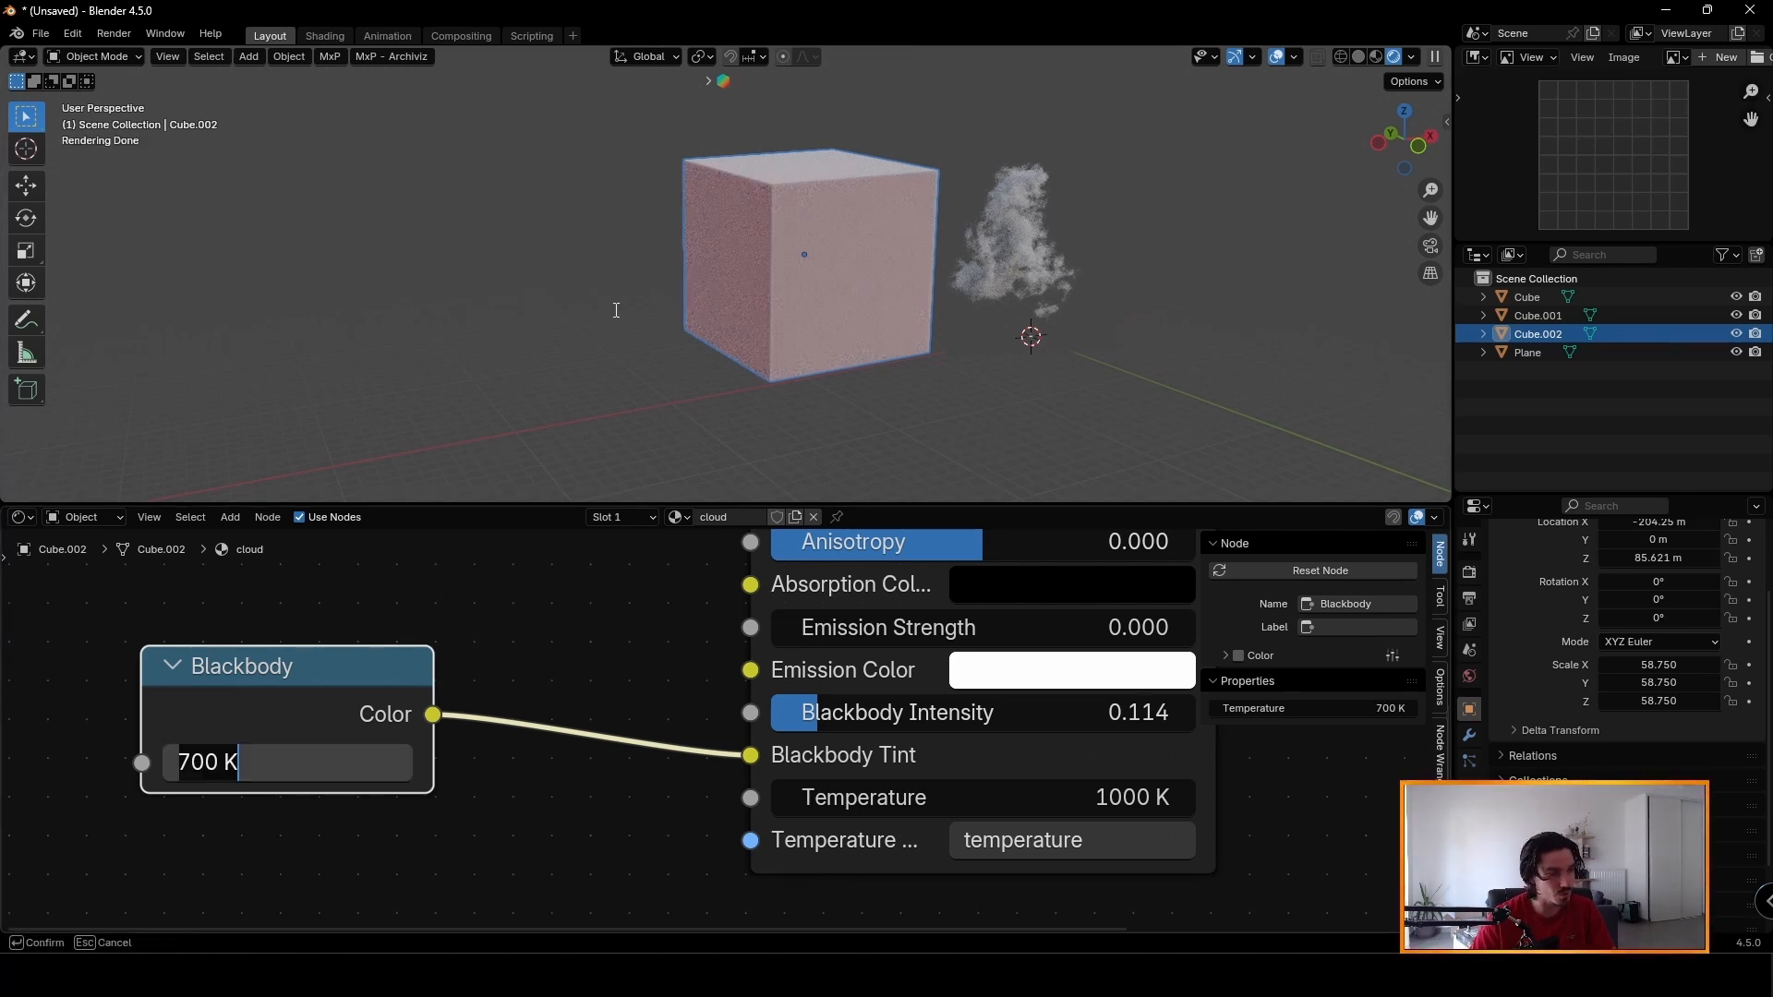
{"action": "left_click", "coordinate": [258, 813]}
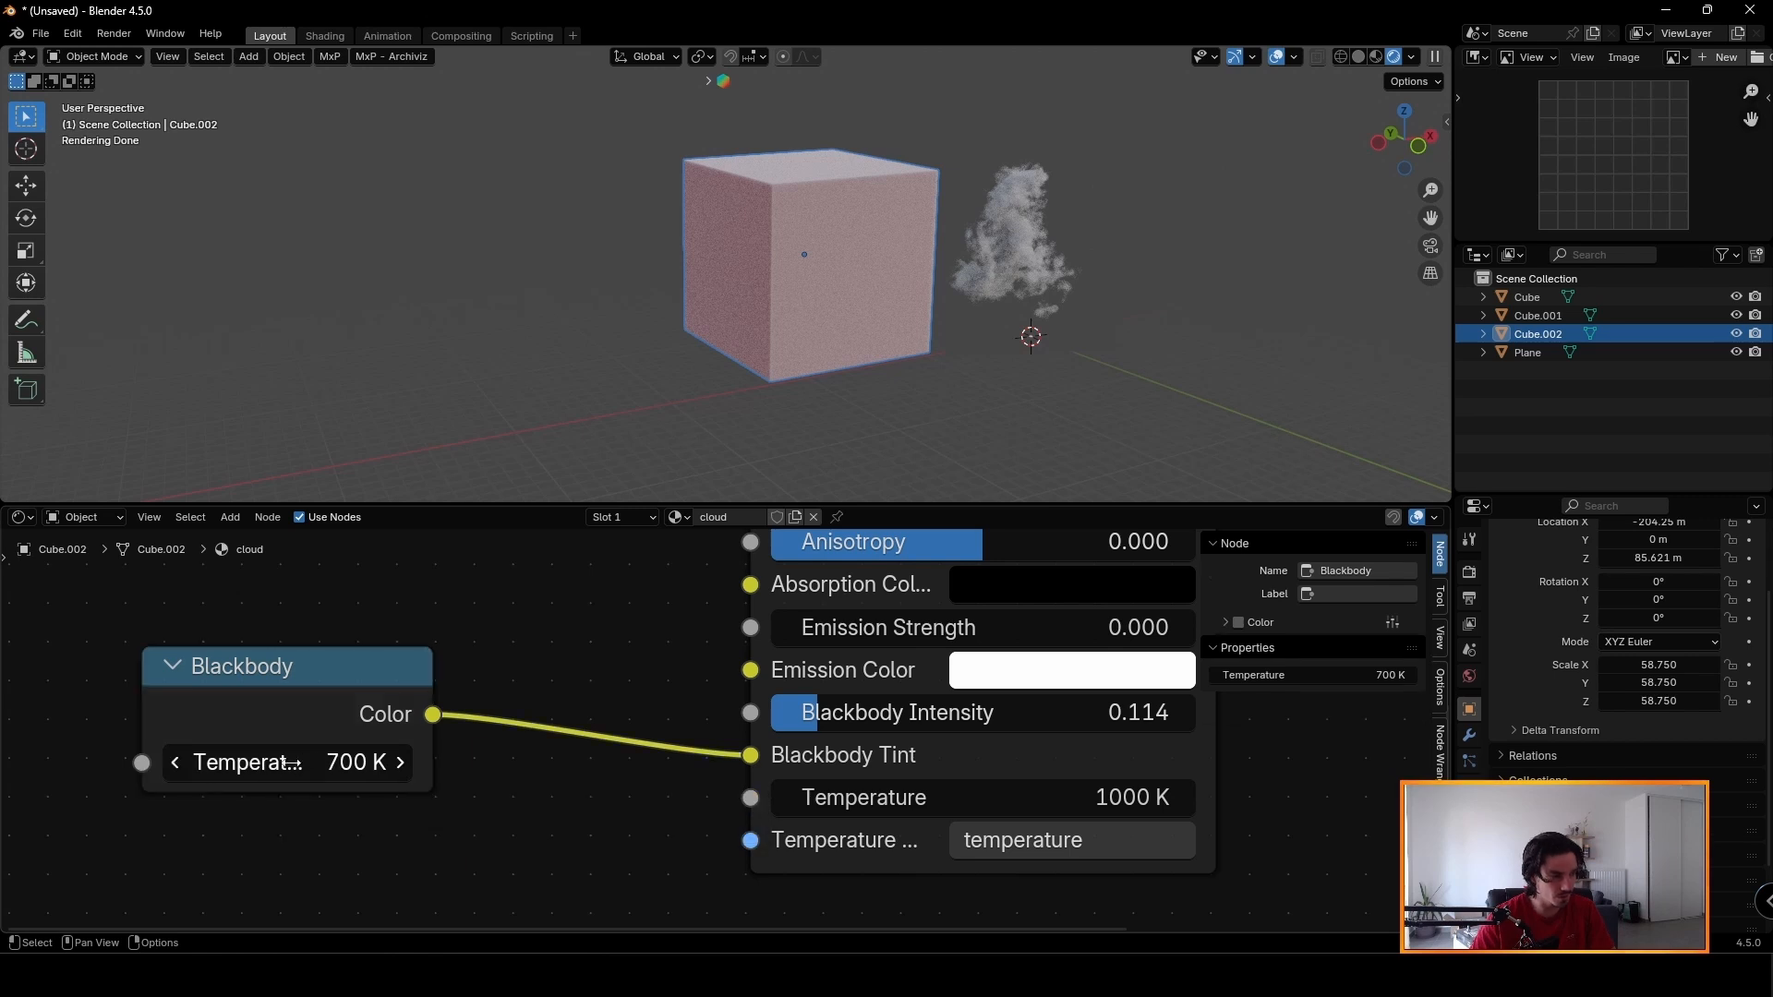
{"action": "left_click", "coordinate": [269, 772]}
{"action": "left_click", "coordinate": [574, 851]}
{"action": "left_click", "coordinate": [292, 762]}
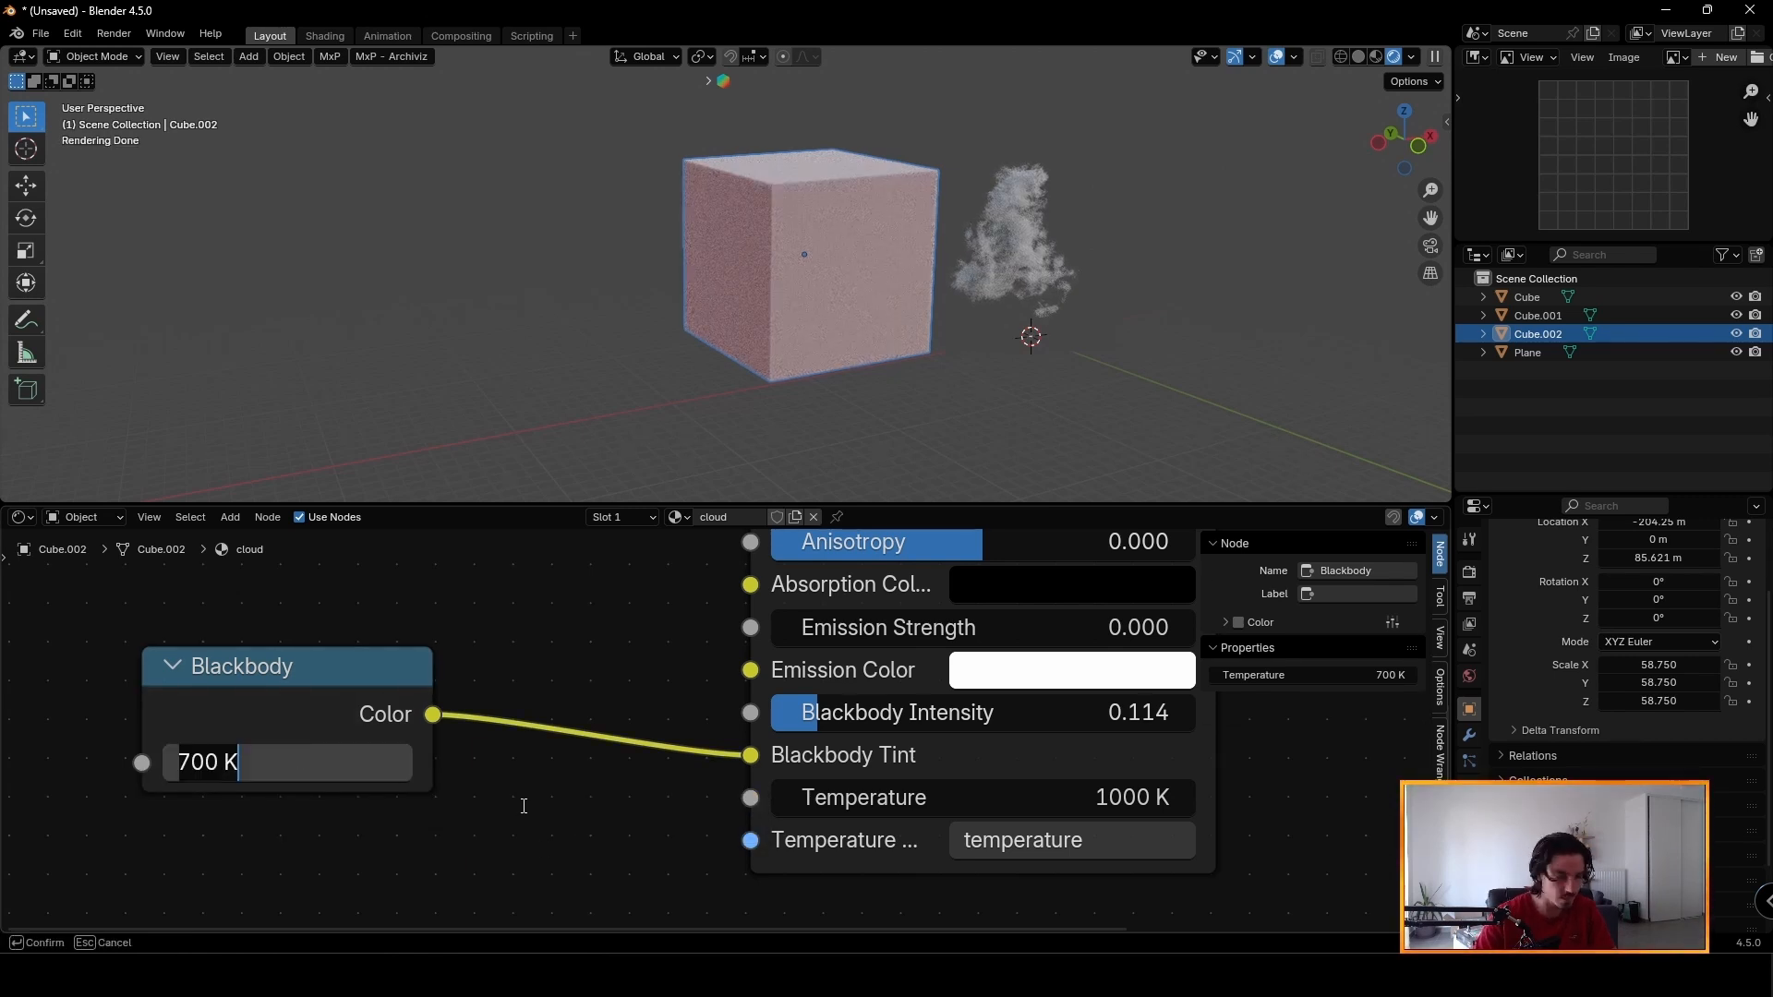
{"action": "type", "text": "7000"}
{"action": "key", "text": "Return"}
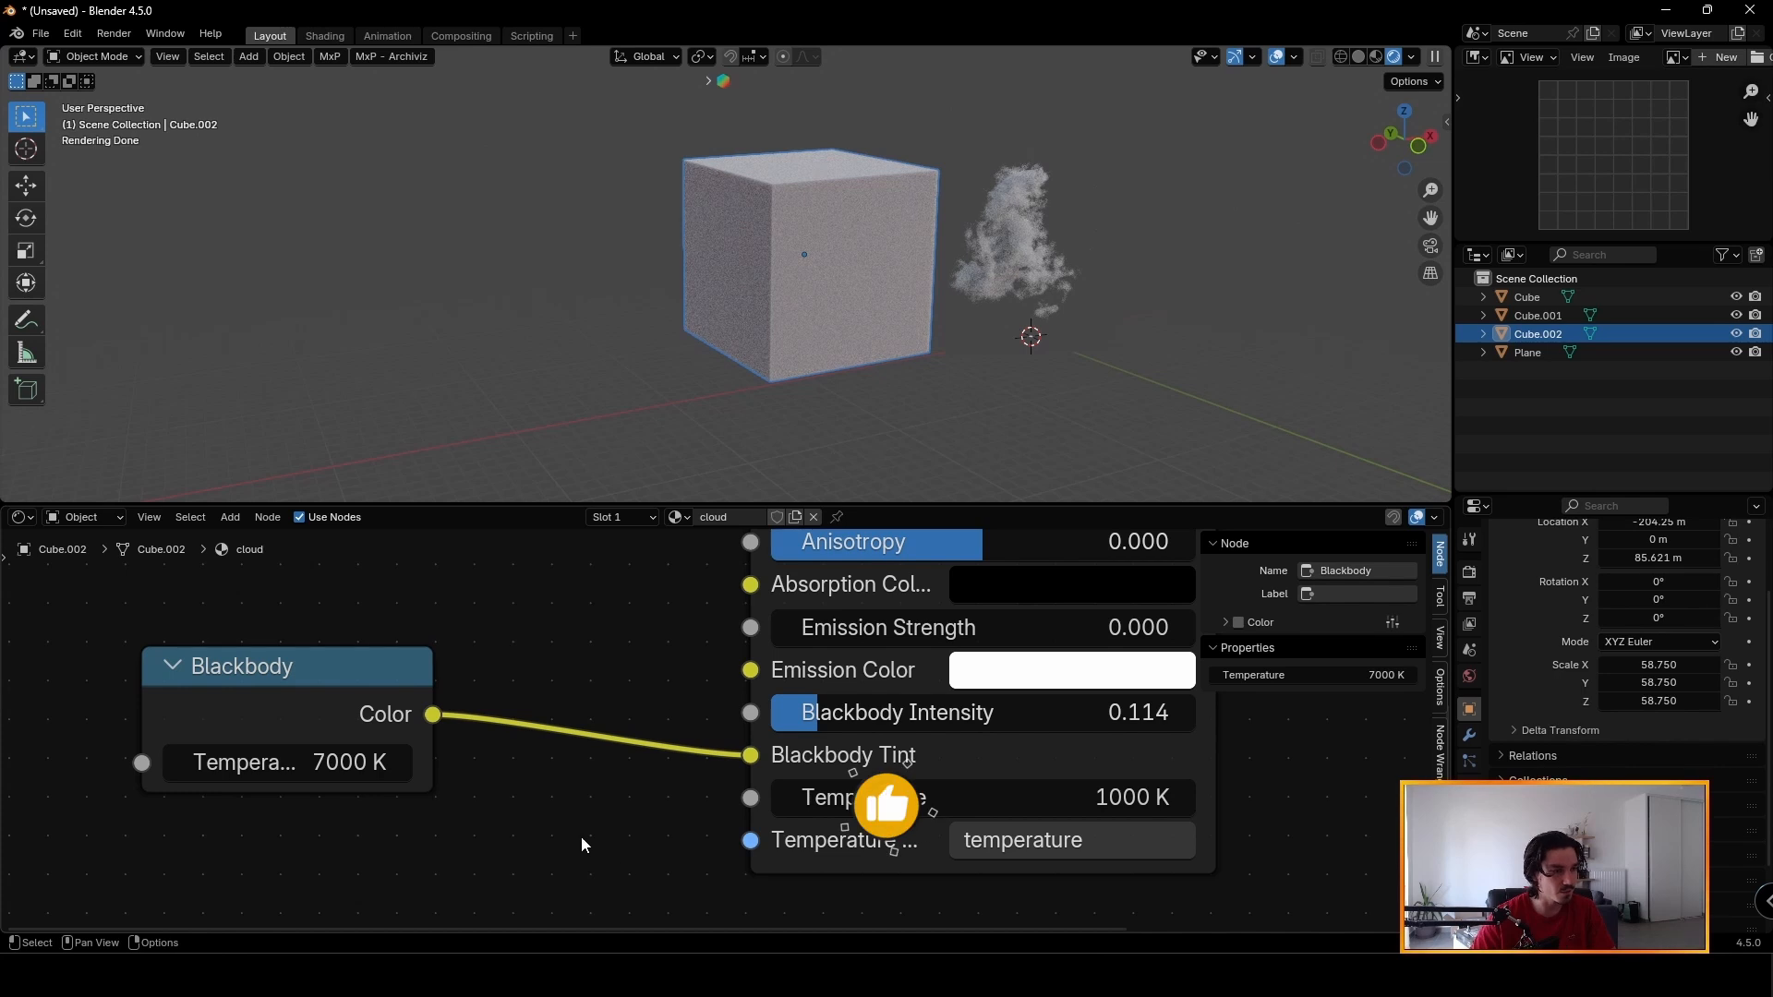
Disconnect the Blackbody node from the Blackbody Tint input and delete the node.
{"action": "left_click_drag", "start_coordinate": [750, 756], "coordinate": [591, 734]}
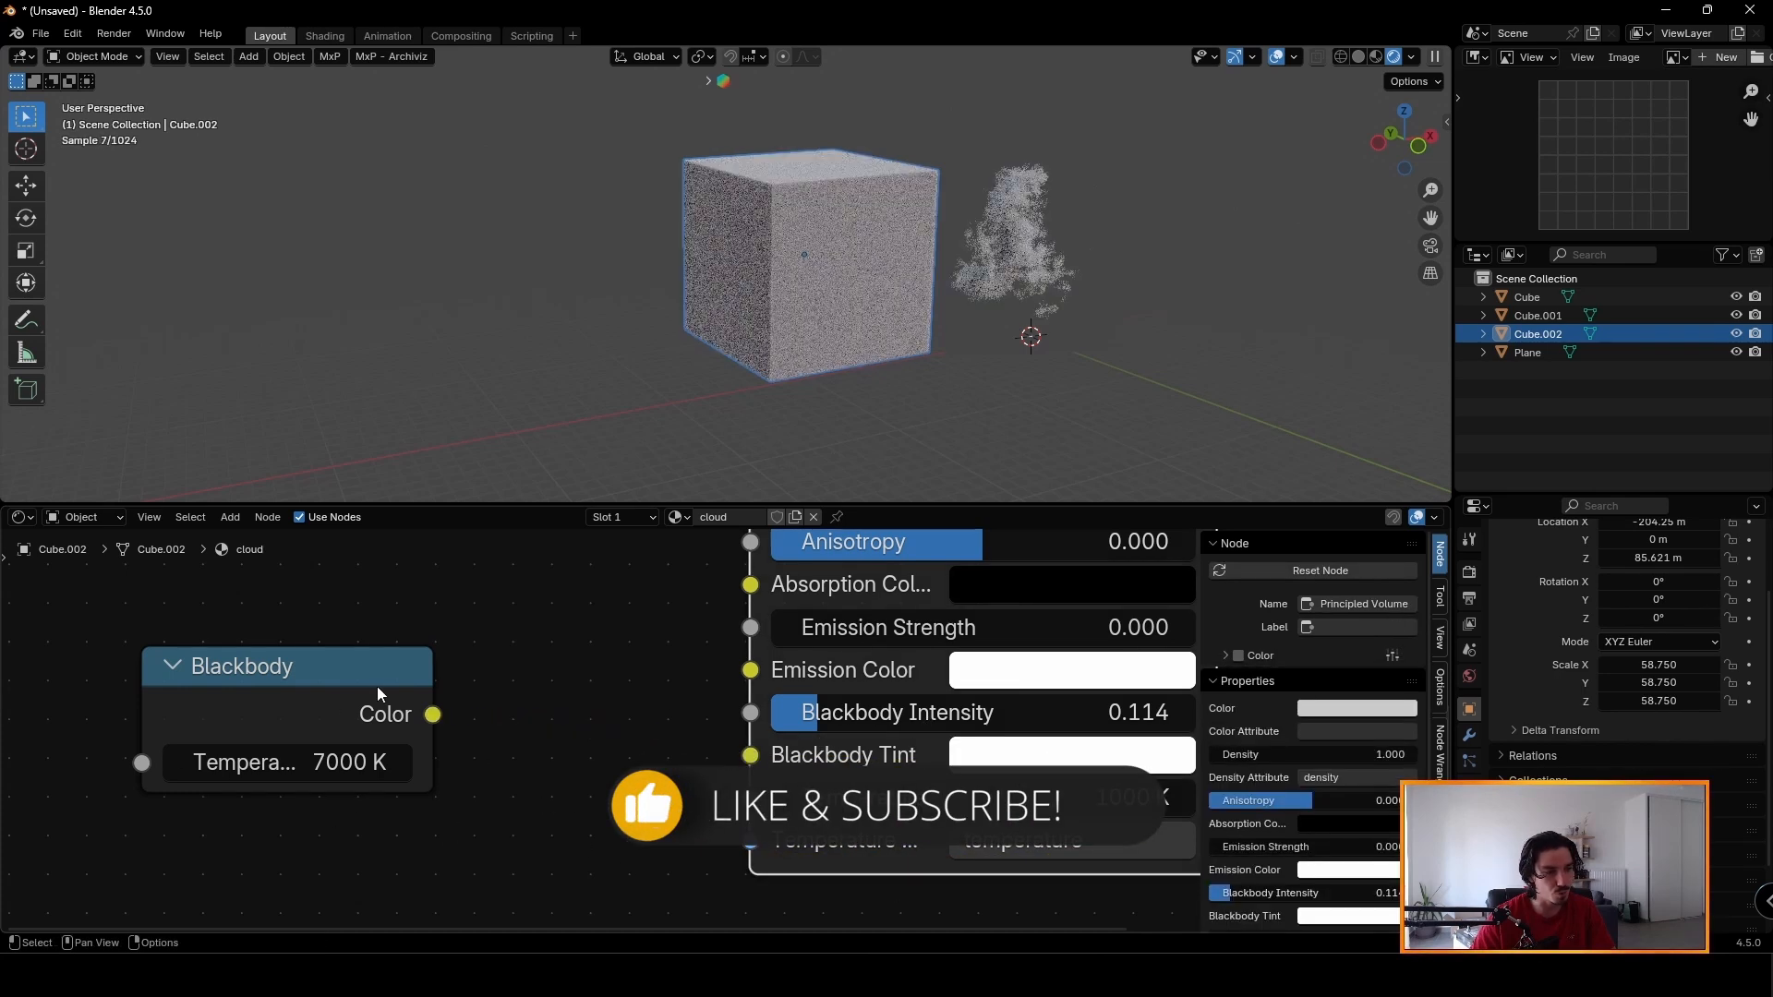
{"action": "left_click", "coordinate": [377, 688]}
{"action": "key", "text": "x"}
{"action": "left_click_drag", "start_coordinate": [748, 757], "coordinate": [383, 752]}
{"action": "scroll", "coordinate": [803, 777], "scroll_direction": "down", "scroll_amount": 4}
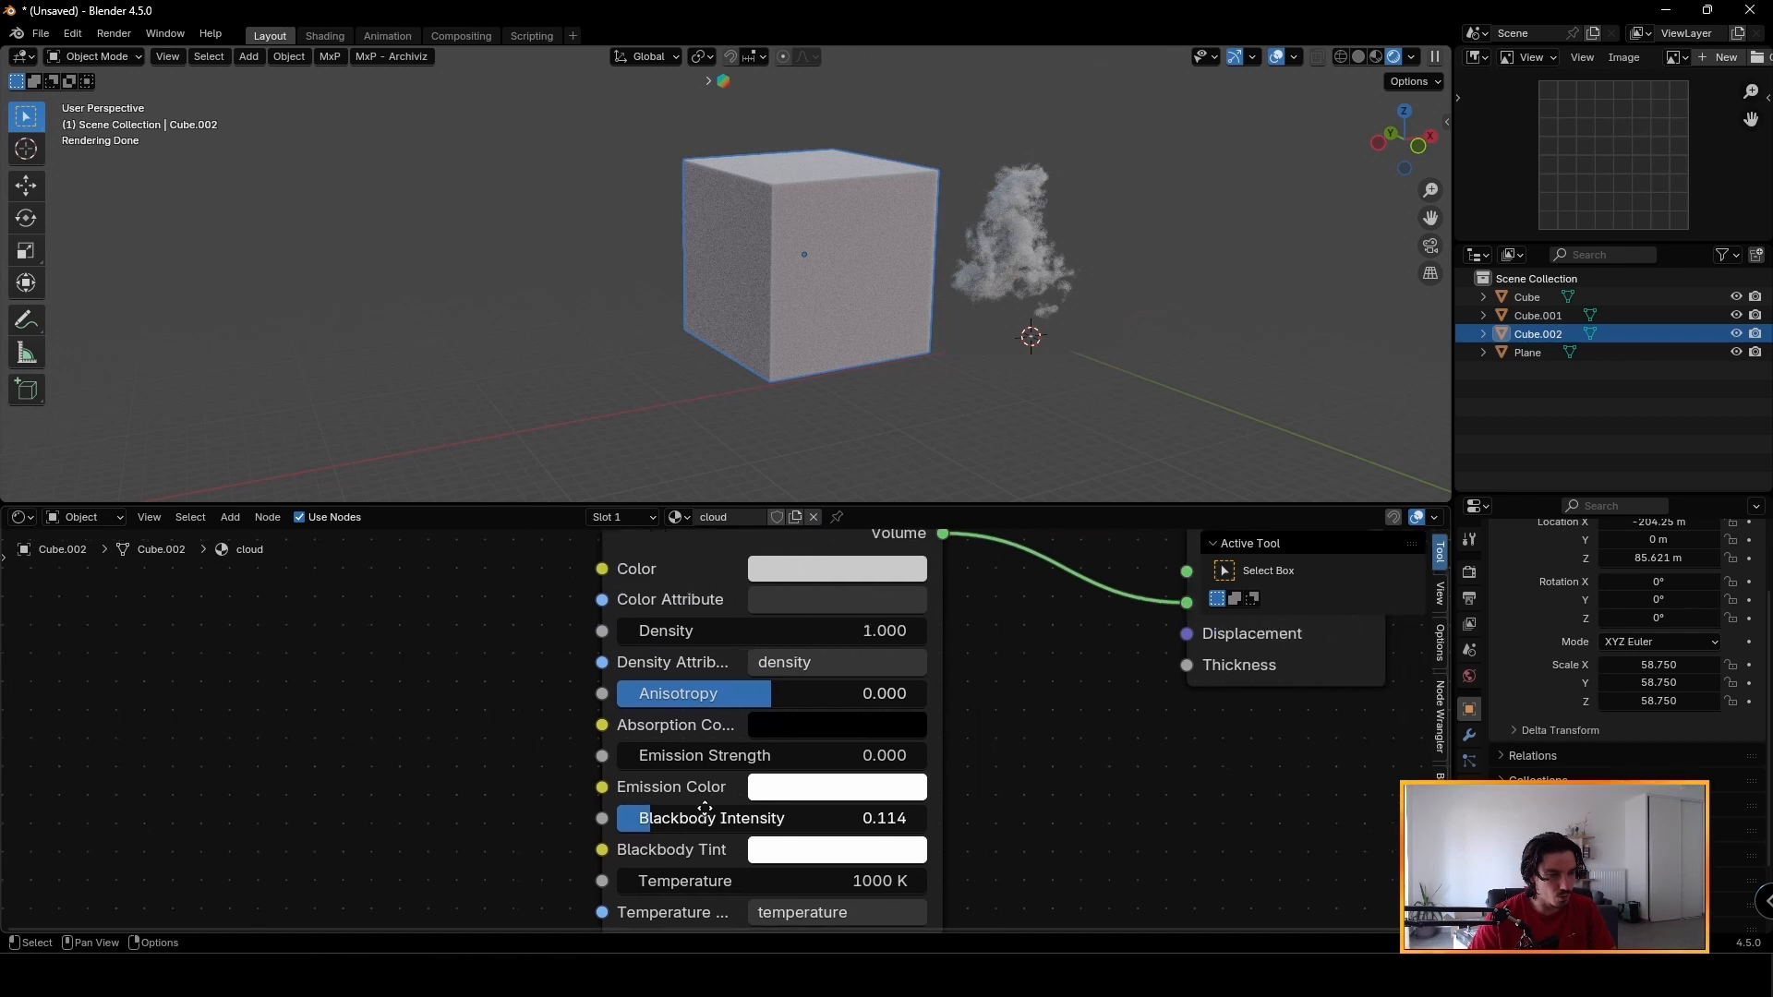
Examine the Principled Volume's temperature and temperature attribute settings, and review the shader's remaining inputs.
{"action": "left_click", "coordinate": [772, 579]}
{"action": "scroll", "coordinate": [772, 579], "scroll_direction": "down", "scroll_amount": 2, "text": "shift"}
{"action": "scroll", "coordinate": [772, 580], "scroll_direction": "up", "scroll_amount": 3}
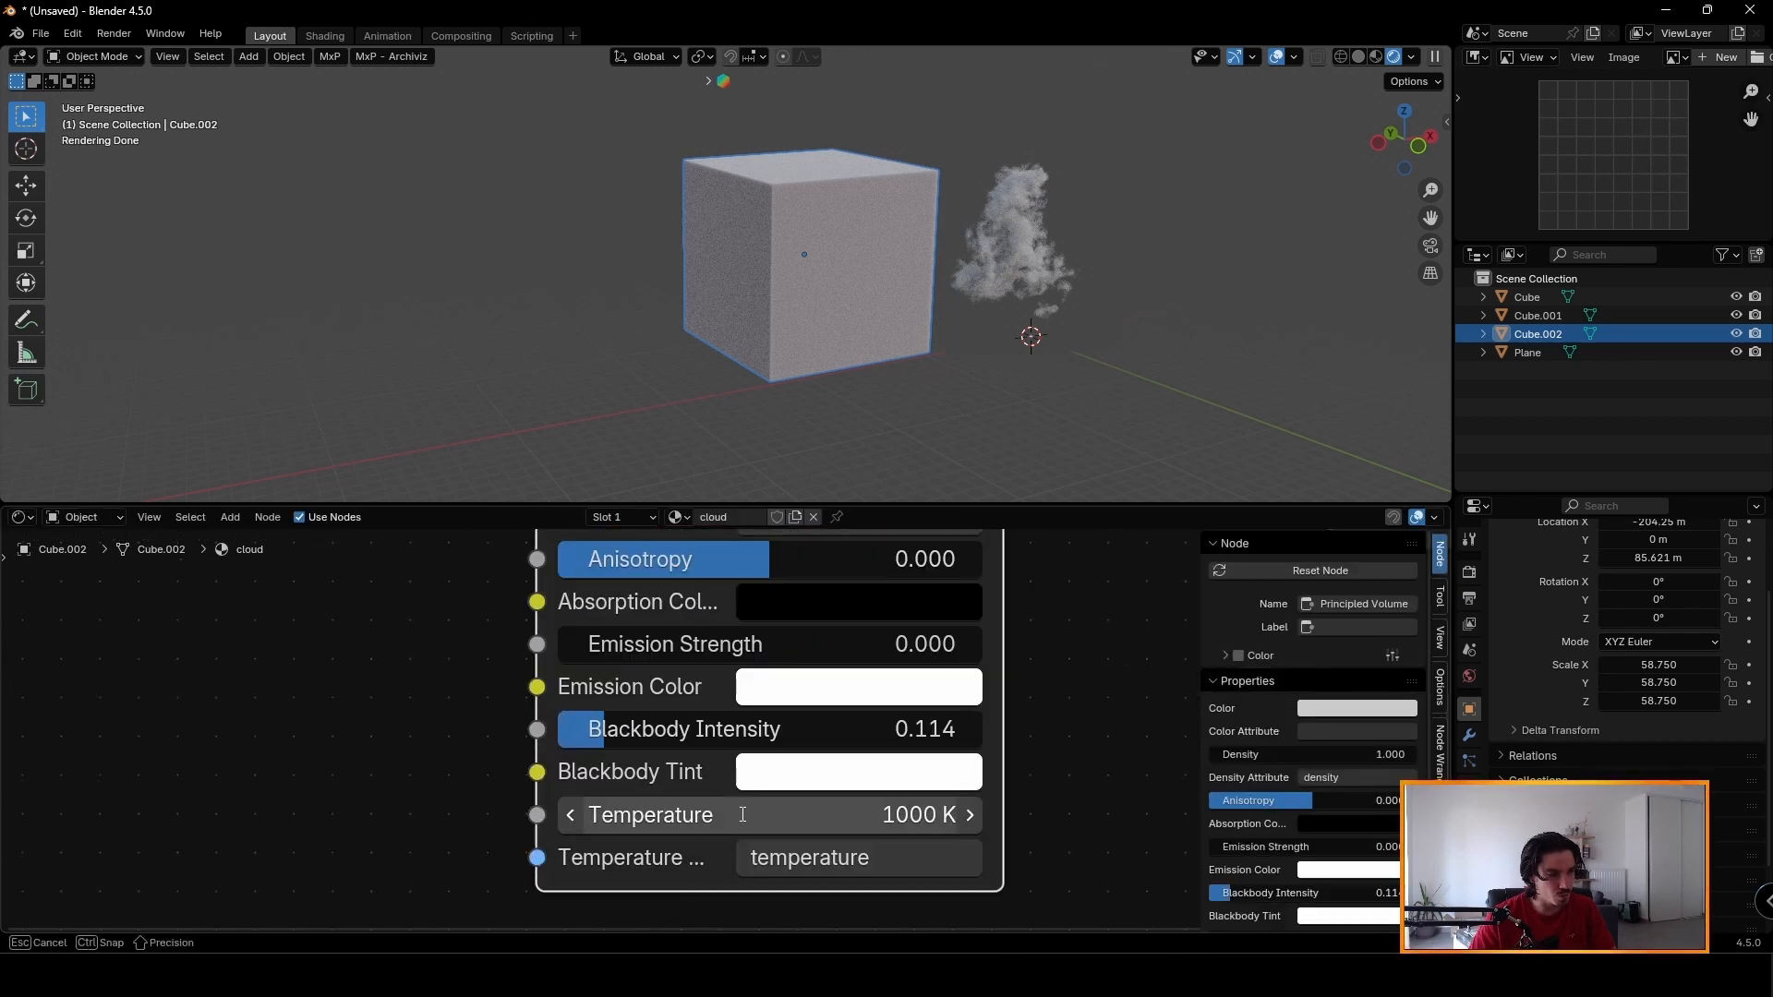
{"action": "left_click", "coordinate": [610, 814]}
{"action": "left_click", "coordinate": [447, 813]}
{"action": "left_click_drag", "start_coordinate": [667, 815], "coordinate": [840, 815]}
{"action": "scroll", "coordinate": [811, 832], "scroll_direction": "up", "scroll_amount": 1}
{"action": "middle_click_drag", "start_coordinate": [811, 833], "coordinate": [789, 872]}
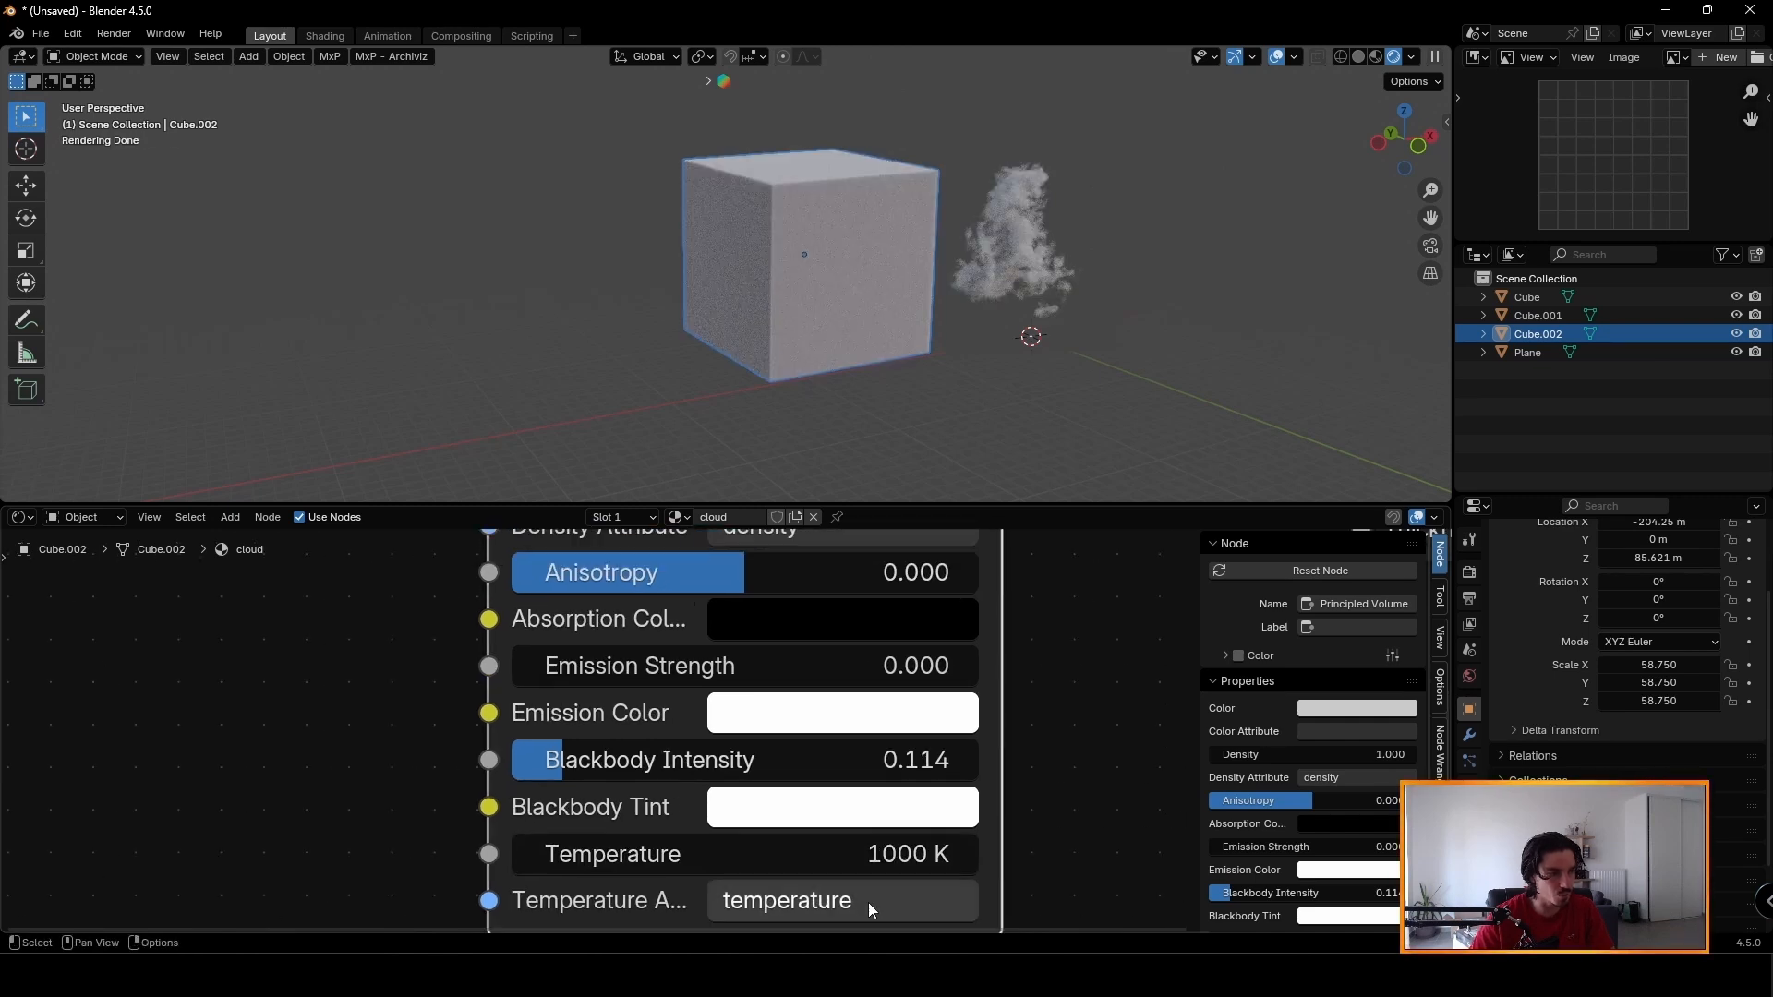
{"action": "left_click", "coordinate": [803, 894]}
{"action": "left_click", "coordinate": [1048, 828]}
{"action": "scroll", "coordinate": [794, 861], "scroll_direction": "down", "scroll_amount": 6}
{"action": "middle_click_drag", "start_coordinate": [812, 554], "coordinate": [786, 626]}
{"action": "left_click_drag", "start_coordinate": [785, 570], "coordinate": [785, 570]}
{"action": "middle_click_drag", "start_coordinate": [916, 716], "coordinate": [930, 720]}
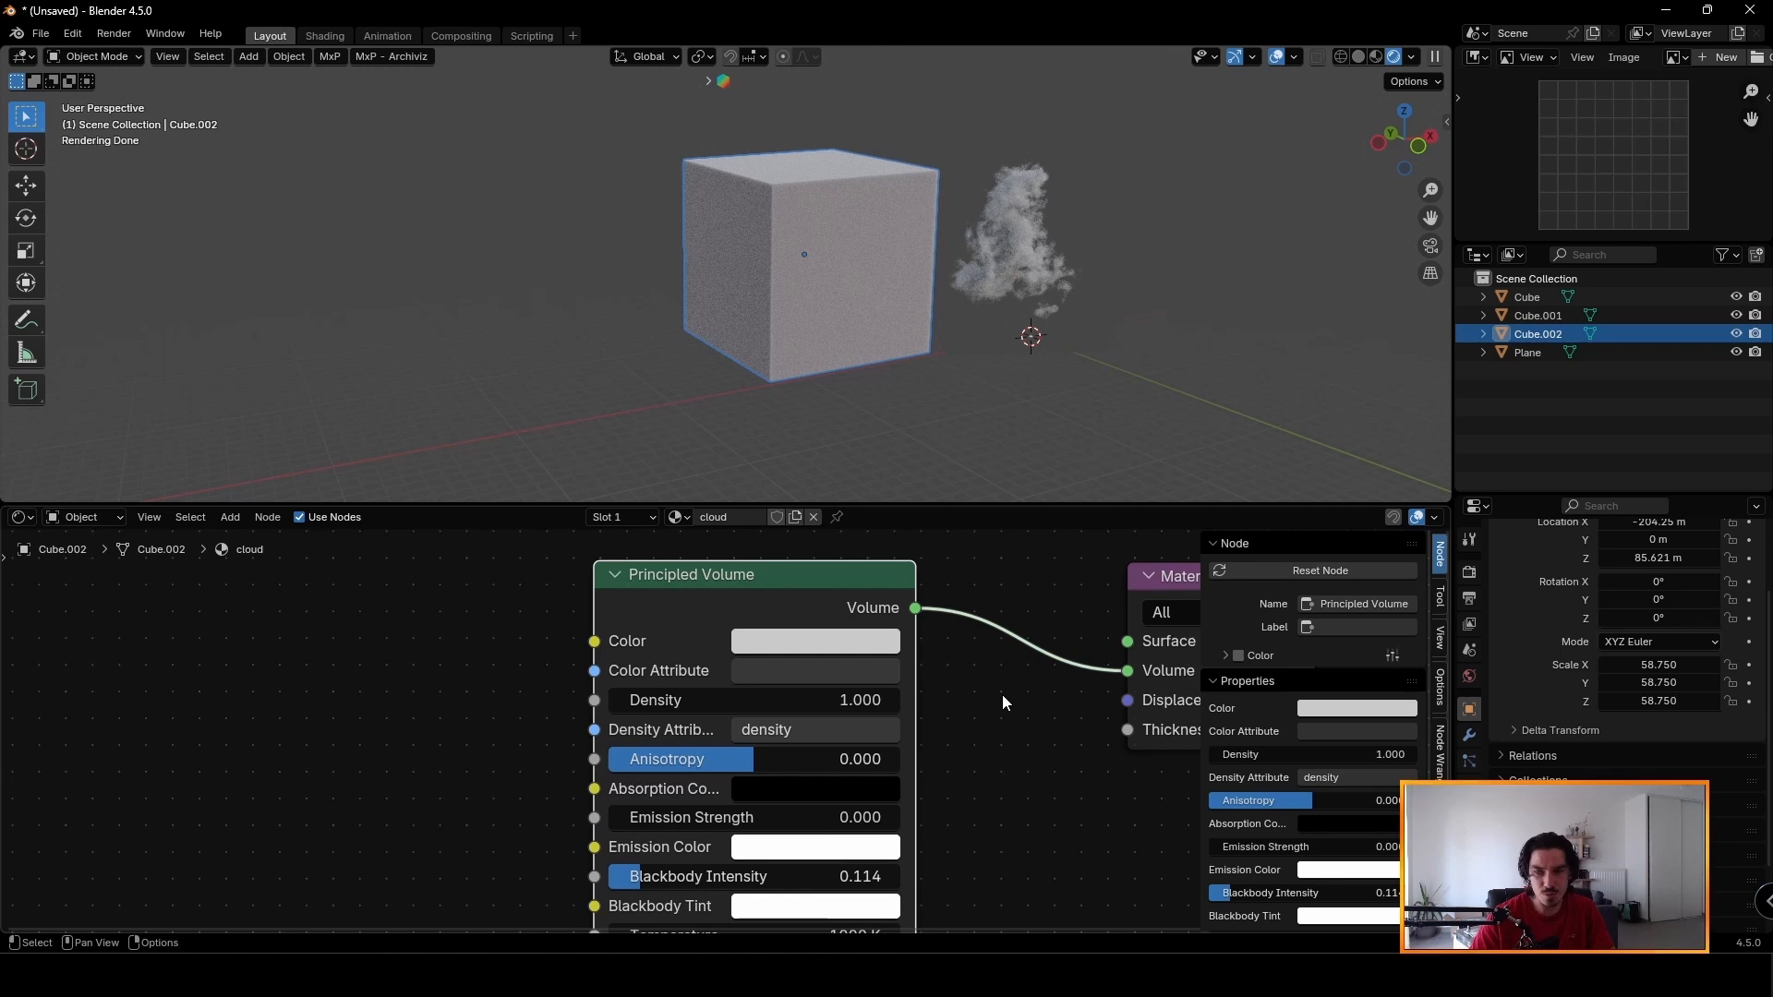
{"action": "key", "text": "Return"}
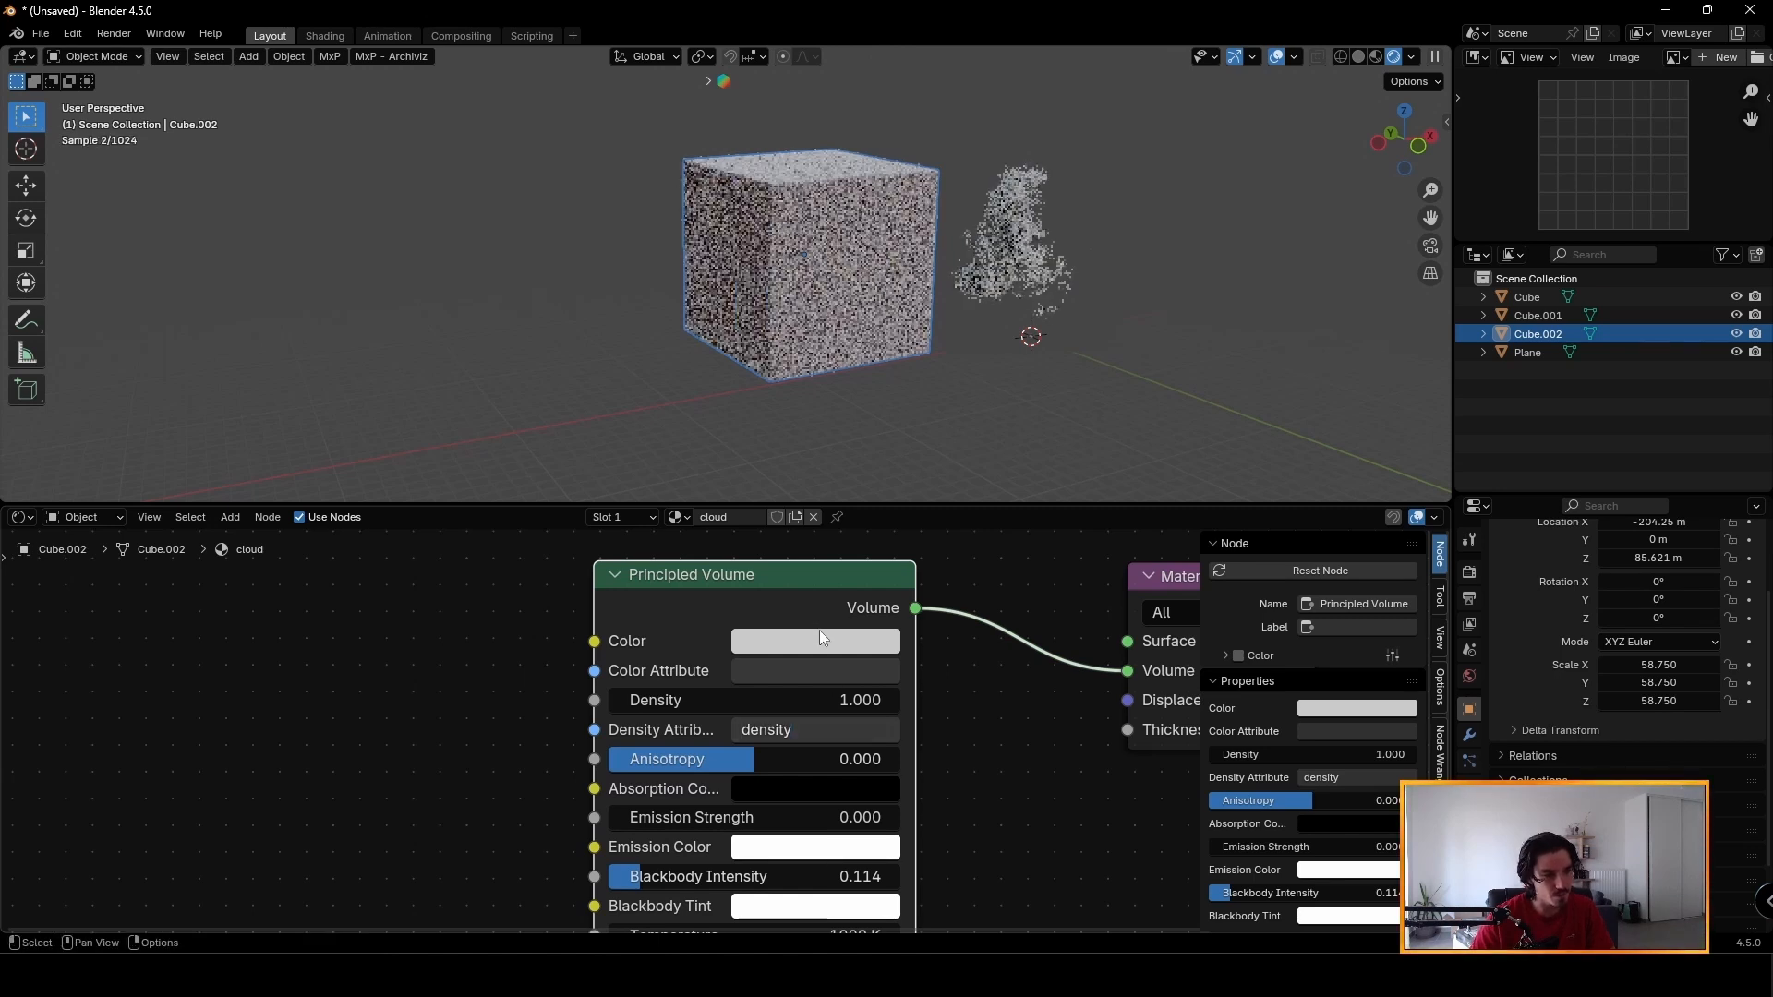
Add a Gradient Texture node in the empty area before the Principled Volume.
{"action": "middle_click_drag", "start_coordinate": [740, 852], "coordinate": [924, 820]}
{"action": "scroll", "coordinate": [924, 822], "scroll_direction": "down", "scroll_amount": 3}
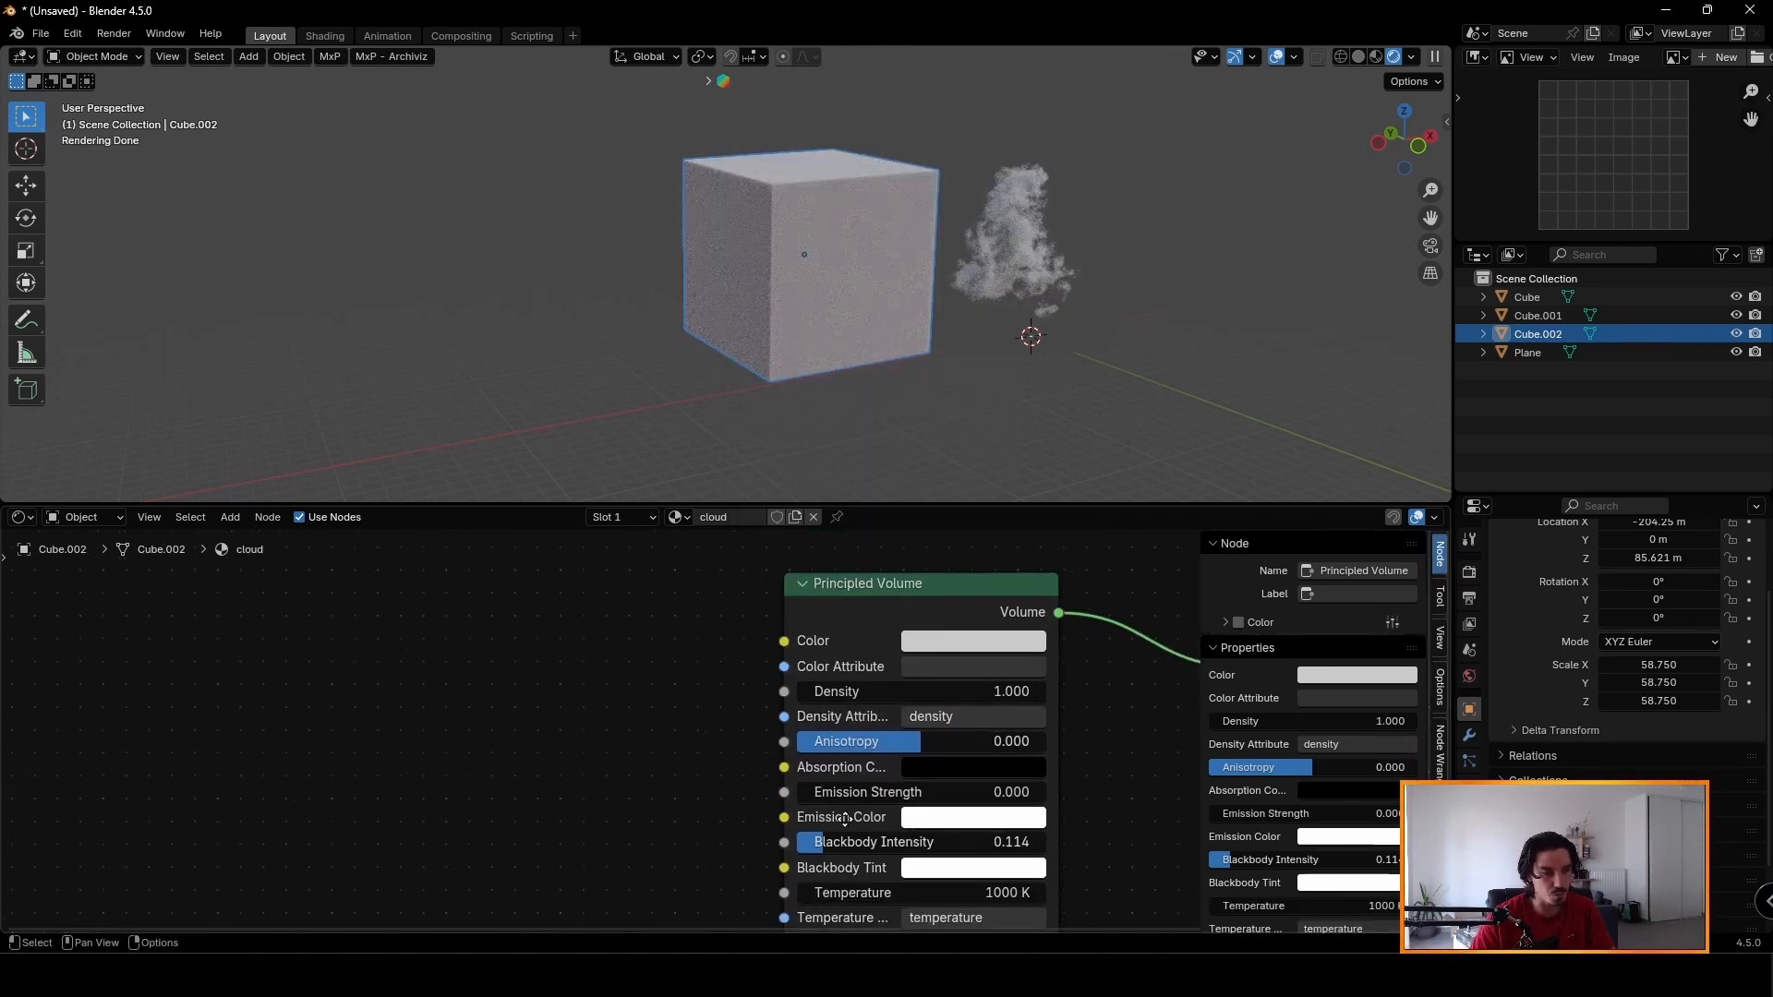
{"action": "middle_click_drag", "start_coordinate": [805, 420], "coordinate": [744, 224]}
{"action": "scroll", "coordinate": [744, 225], "scroll_direction": "up", "scroll_amount": 3}
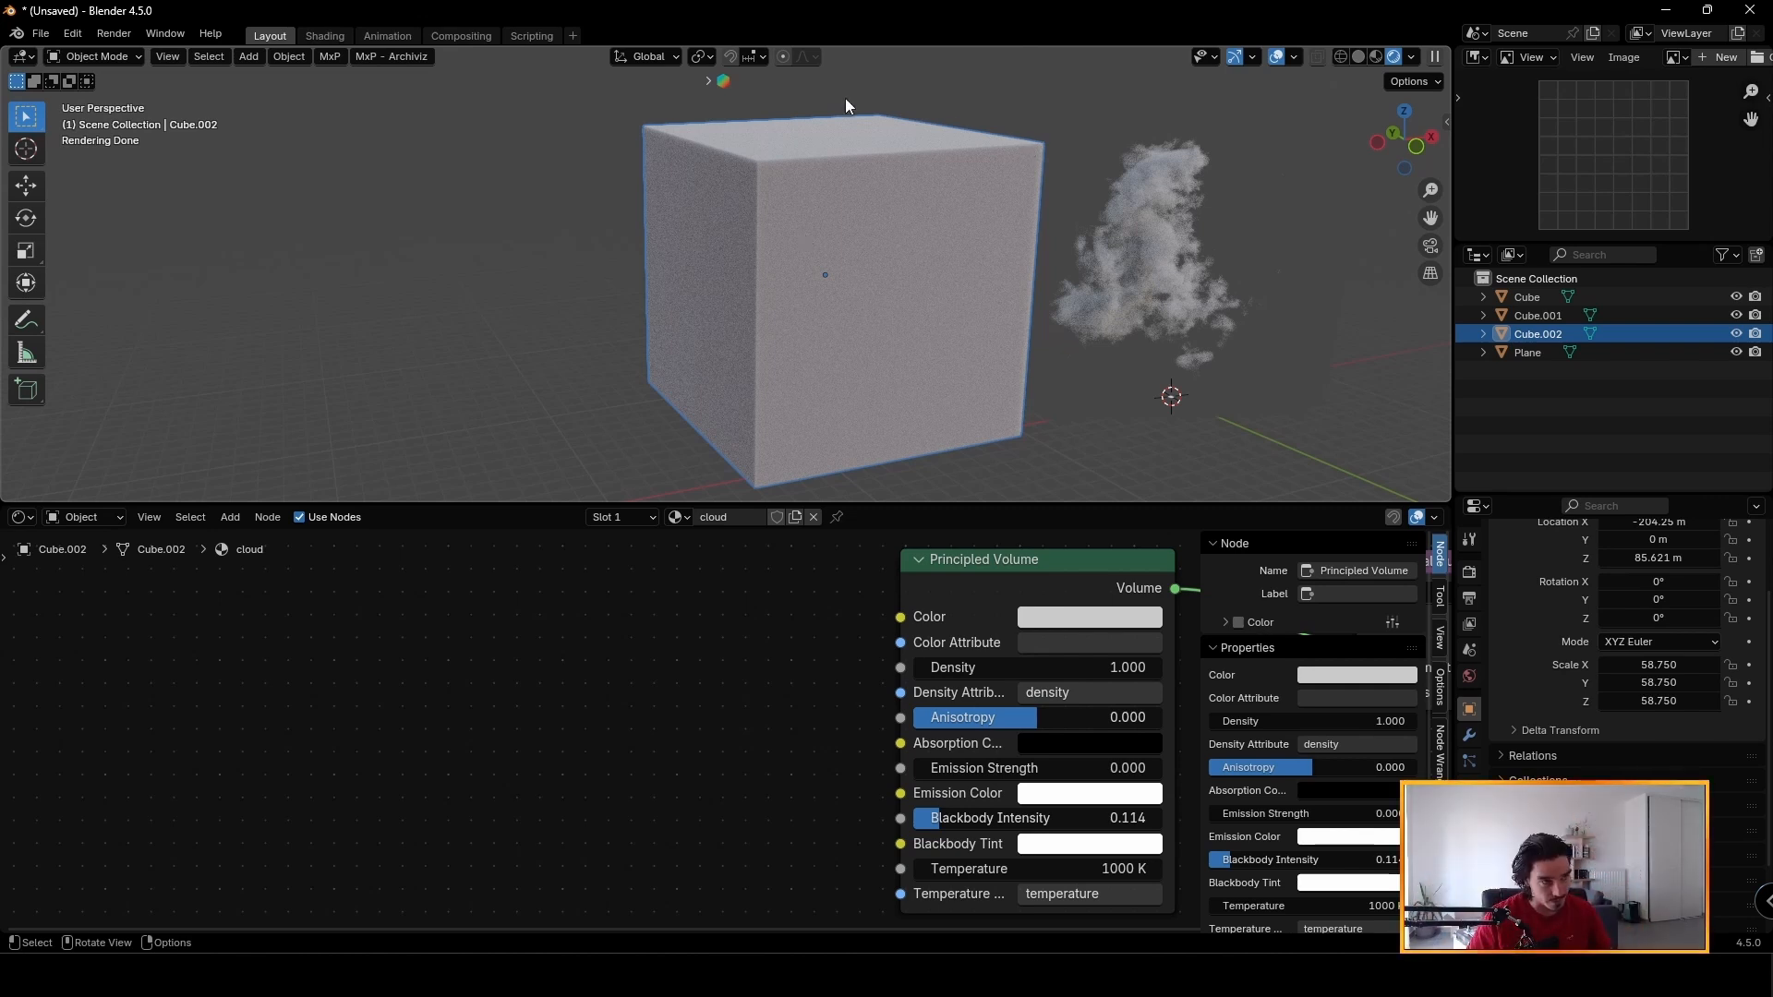
{"action": "key", "text": "shift+a"}
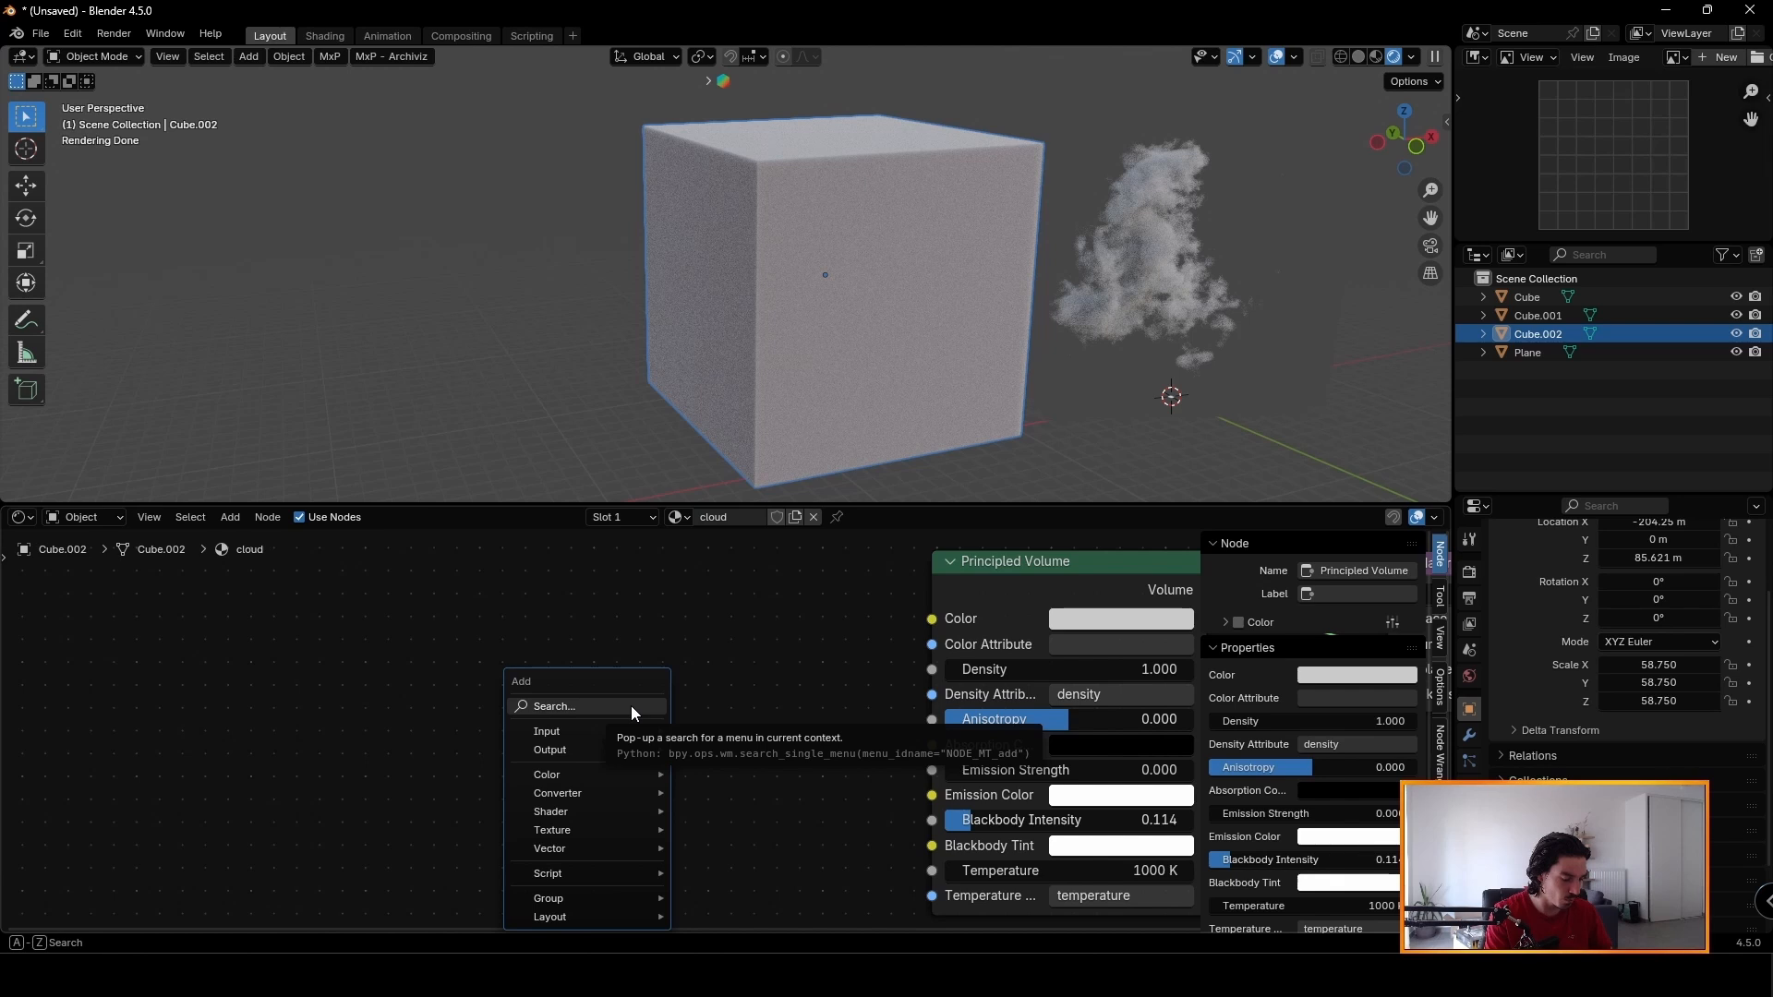
{"action": "type", "text": "gr"}
{"action": "key", "text": "Return"}
{"action": "left_click", "coordinate": [330, 634]}
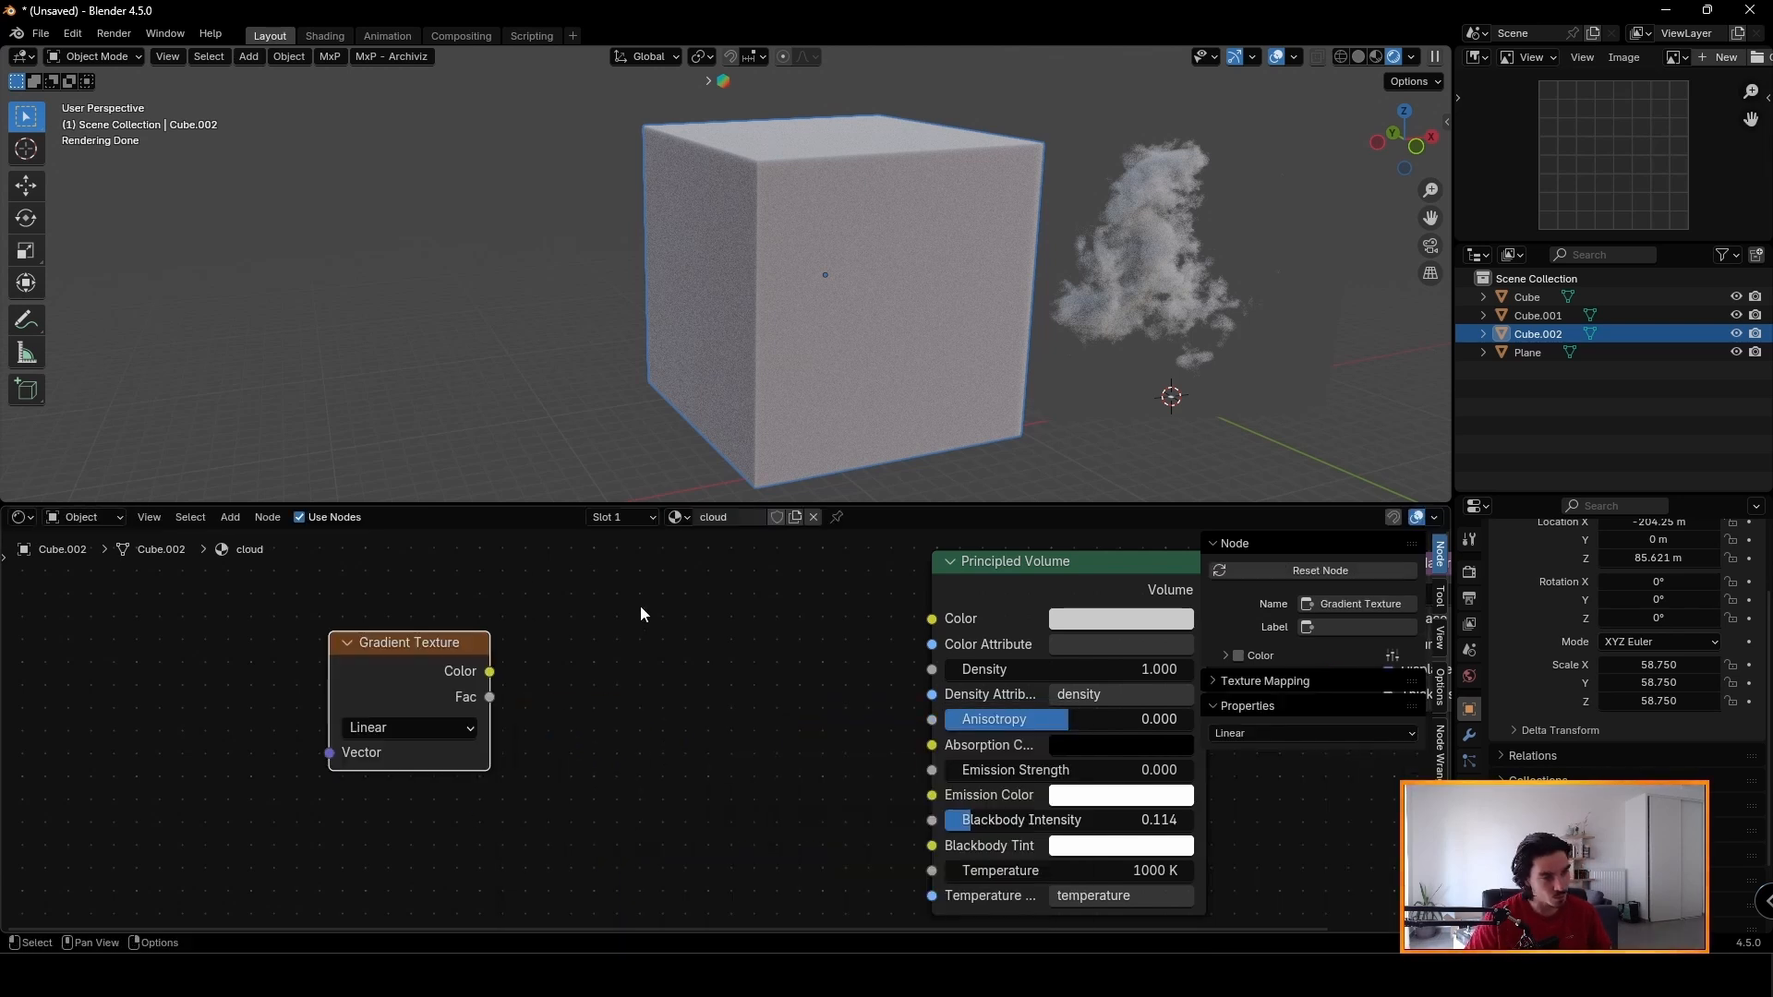
Connect the Gradient Texture's Color output to the Principled Volume's Density input.
{"action": "left_click_drag", "start_coordinate": [922, 669], "coordinate": [922, 669]}
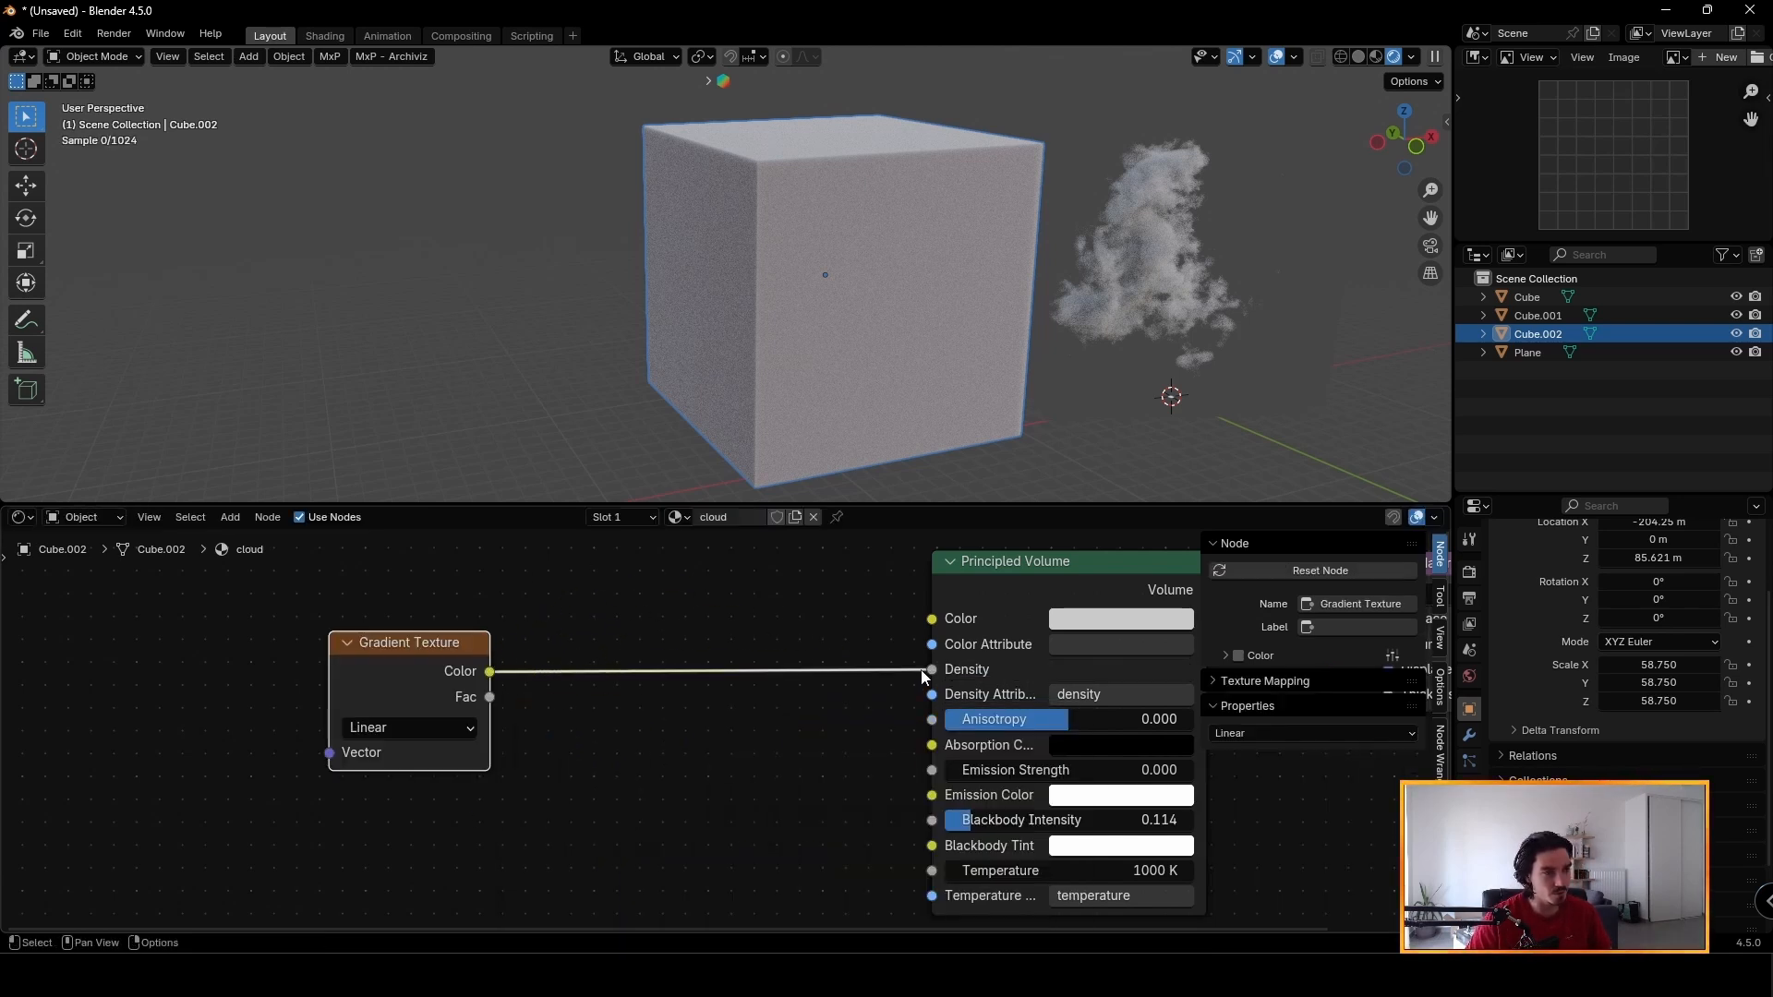
{"action": "middle_click_drag", "start_coordinate": [863, 690], "coordinate": [739, 712]}
{"action": "scroll", "coordinate": [740, 712], "scroll_direction": "down", "scroll_amount": 1}
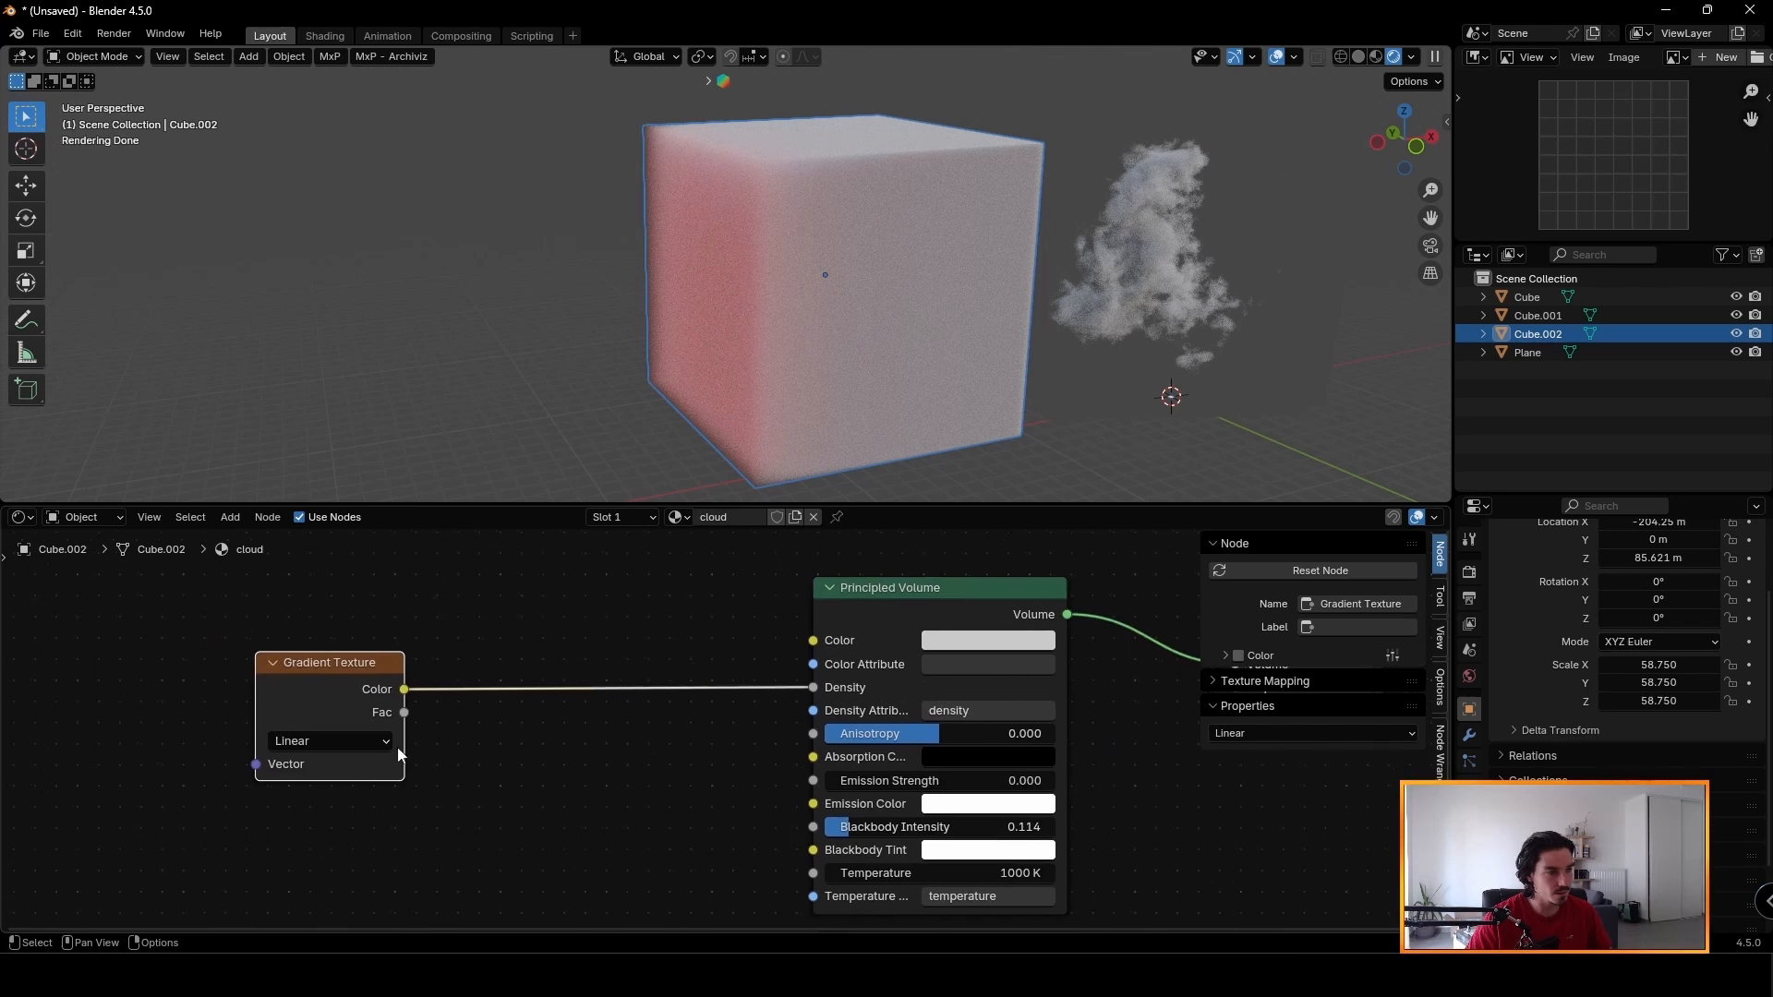
{"action": "middle_click_drag", "start_coordinate": [791, 265], "coordinate": [758, 277]}
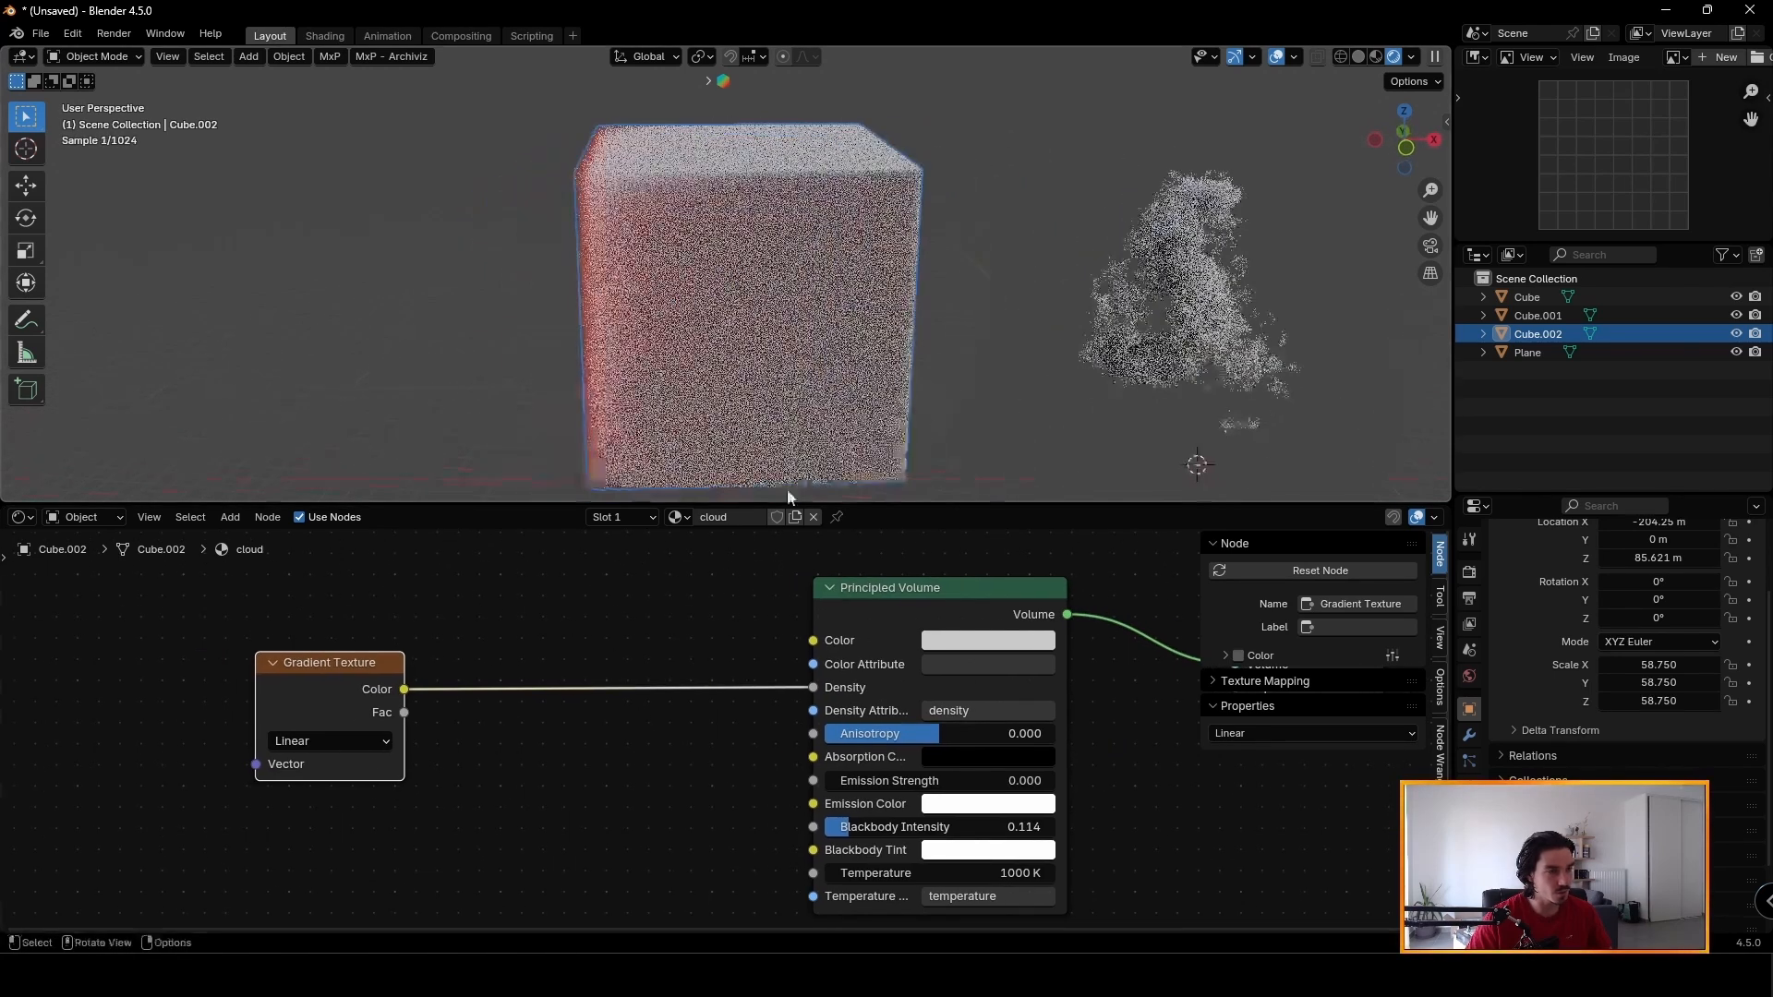
Set the Principled Volume's Anisotropy to about 0.532 and its Blackbody Intensity to 0.
{"action": "left_click", "coordinate": [975, 823]}
{"action": "type", "text": "0"}
{"action": "key", "text": "Return"}
{"action": "left_click_drag", "start_coordinate": [973, 822], "coordinate": [723, 802]}
{"action": "middle_click_drag", "start_coordinate": [723, 802], "coordinate": [712, 793]}
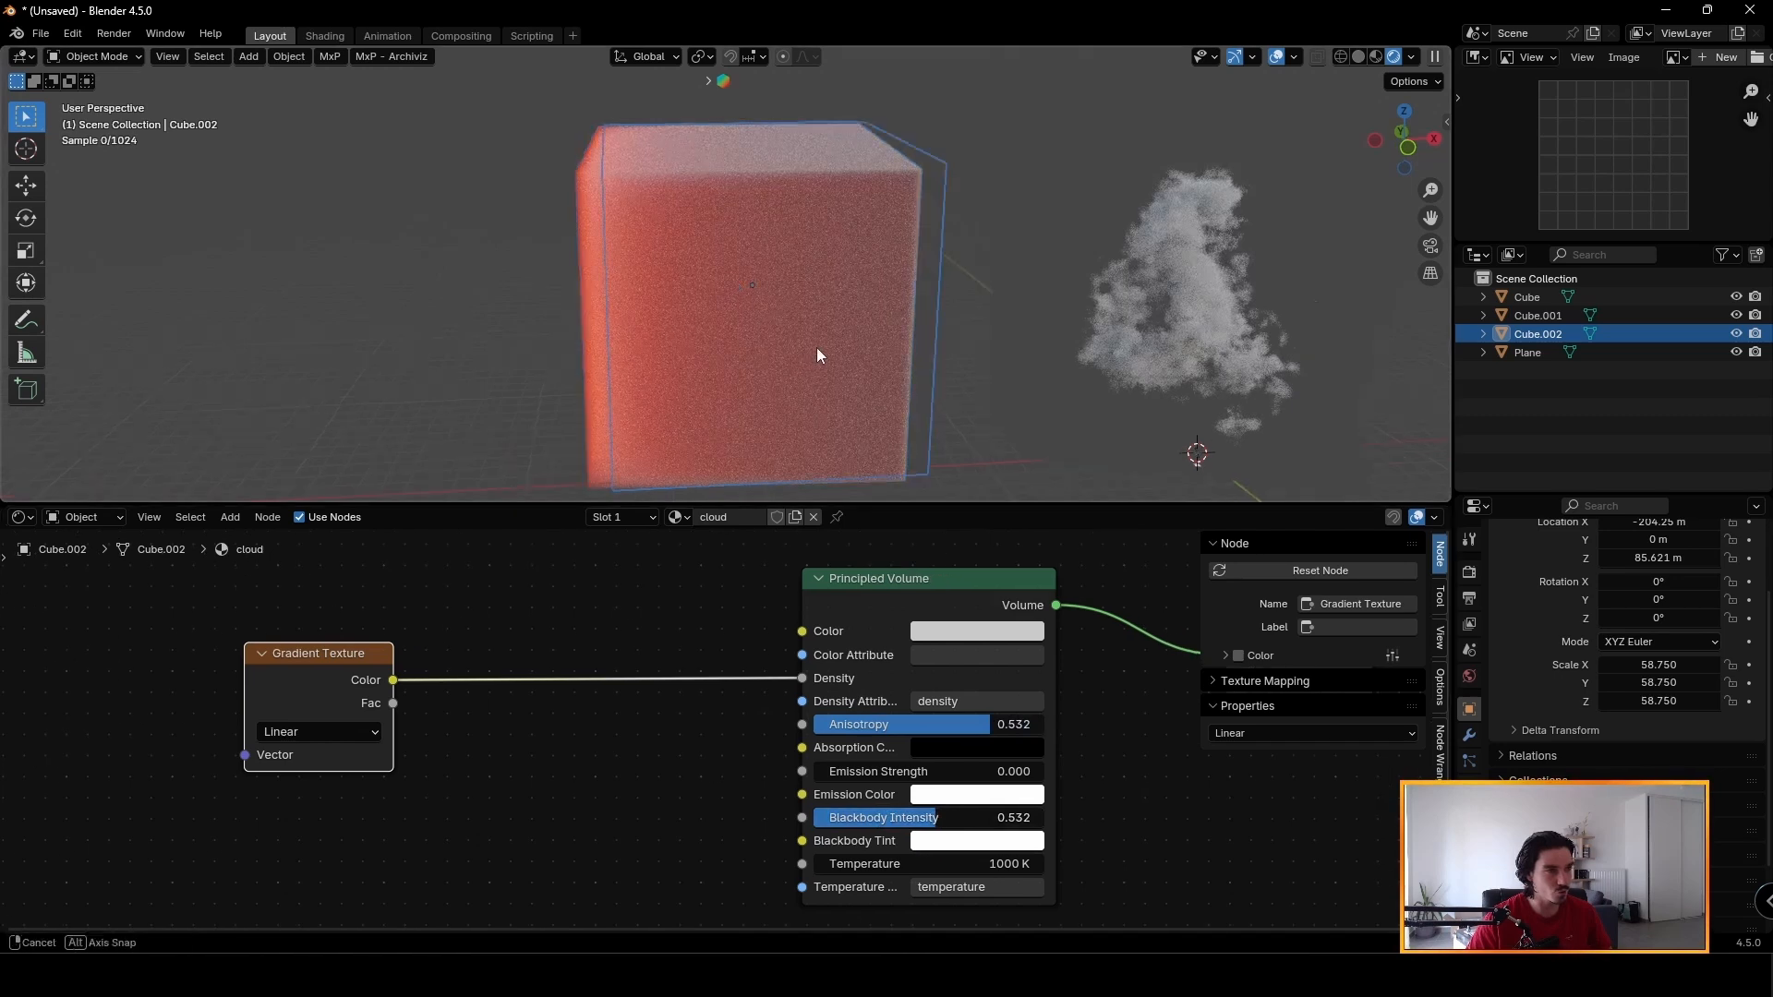
{"action": "middle_click_drag", "start_coordinate": [817, 347], "coordinate": [721, 485]}
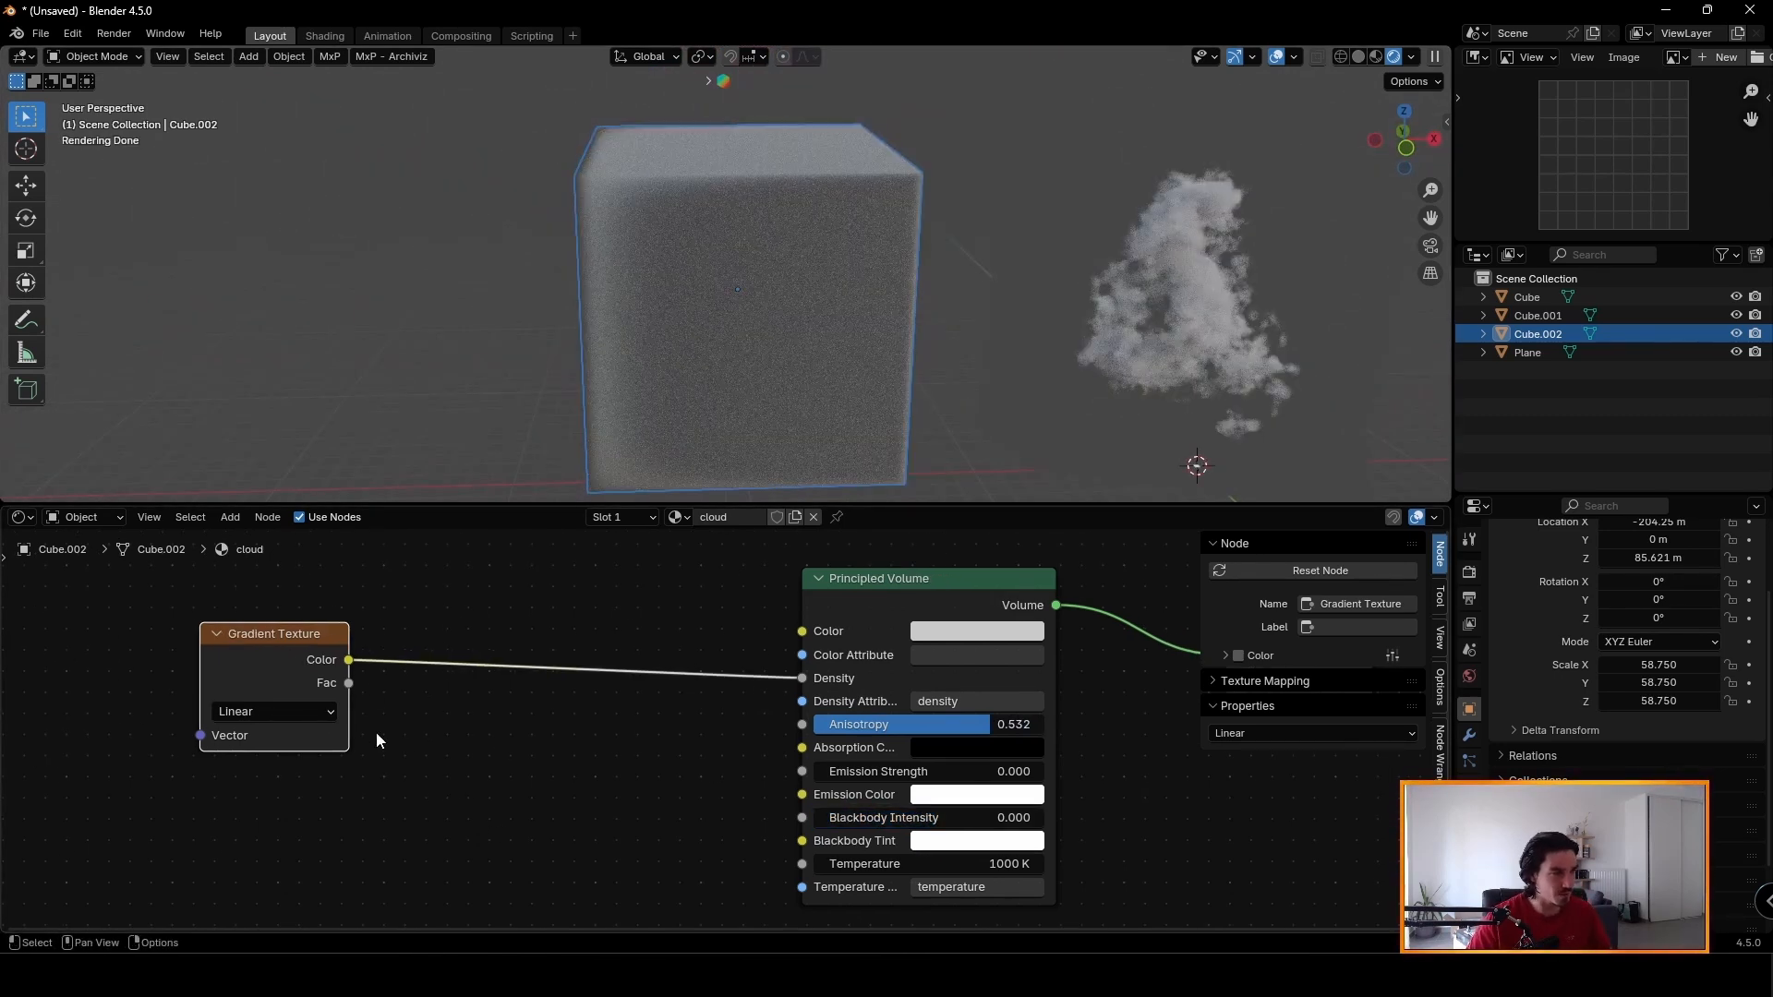
Insert a Color Ramp between the Gradient Texture and the Density input, and move its black stop to about 0.25.
{"action": "left_click", "coordinate": [519, 750]}
{"action": "key", "text": "shift+a"}
{"action": "type", "text": "col"}
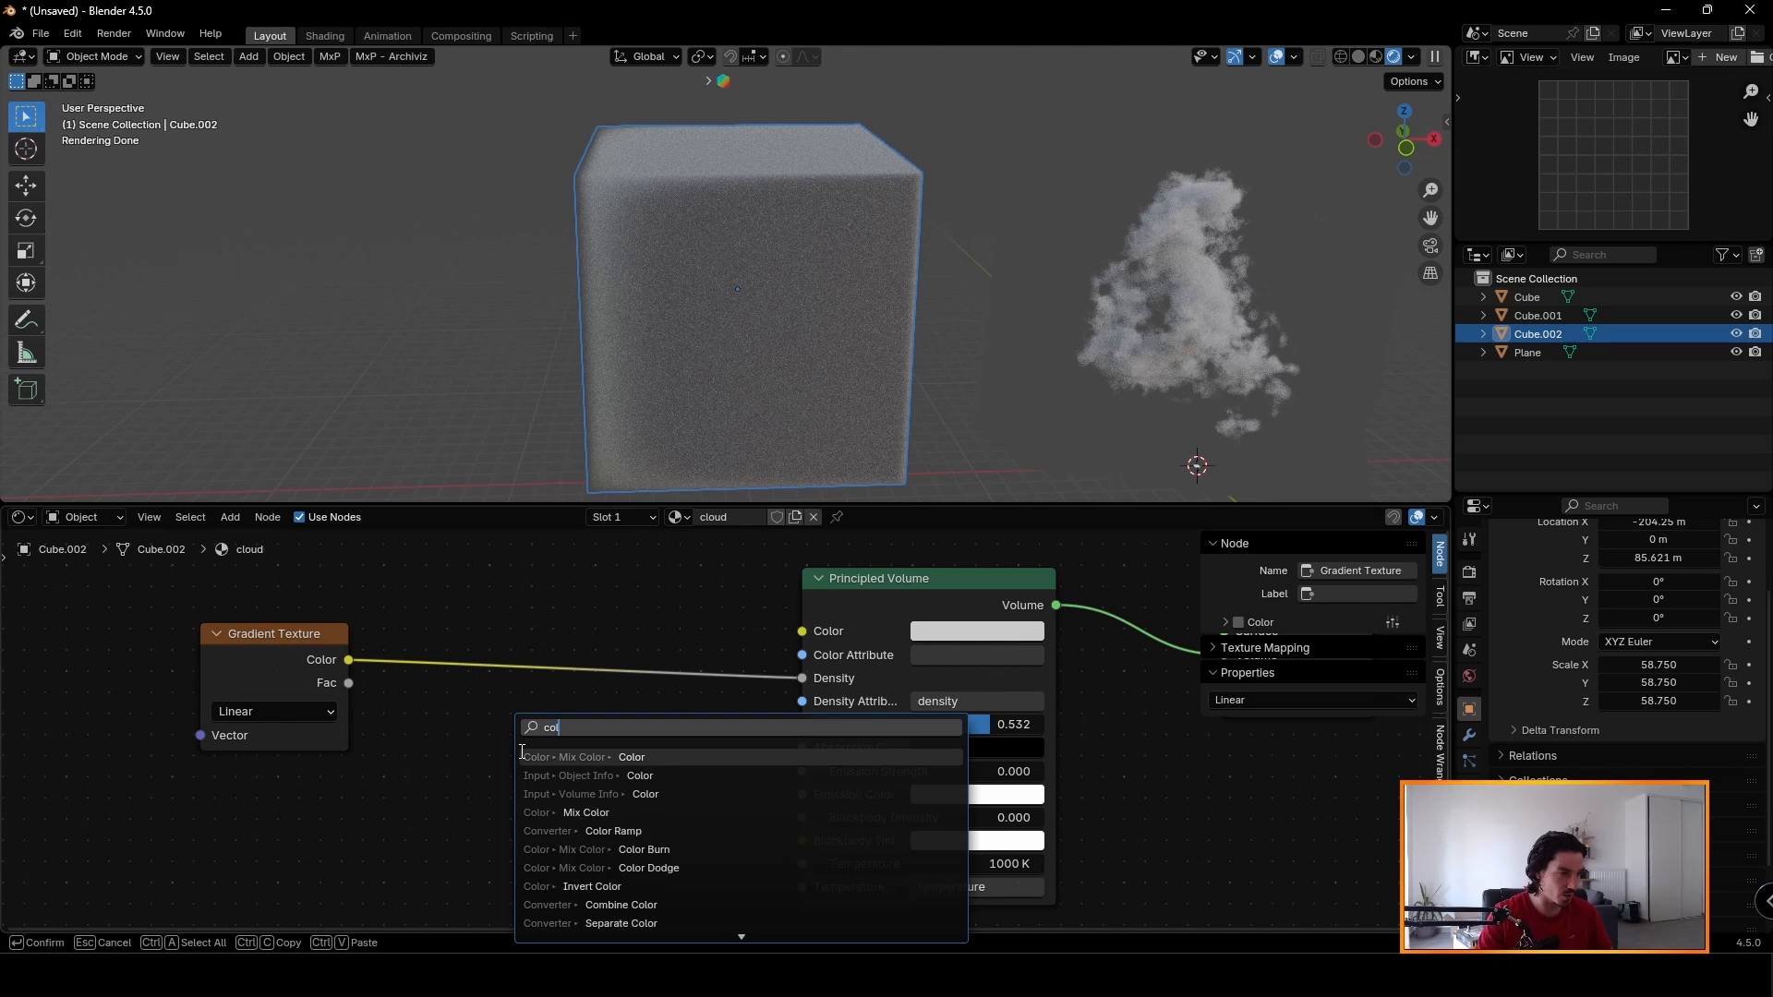
{"action": "key", "text": "Down"}
{"action": "key", "text": "Down"}
{"action": "key", "text": "Return"}
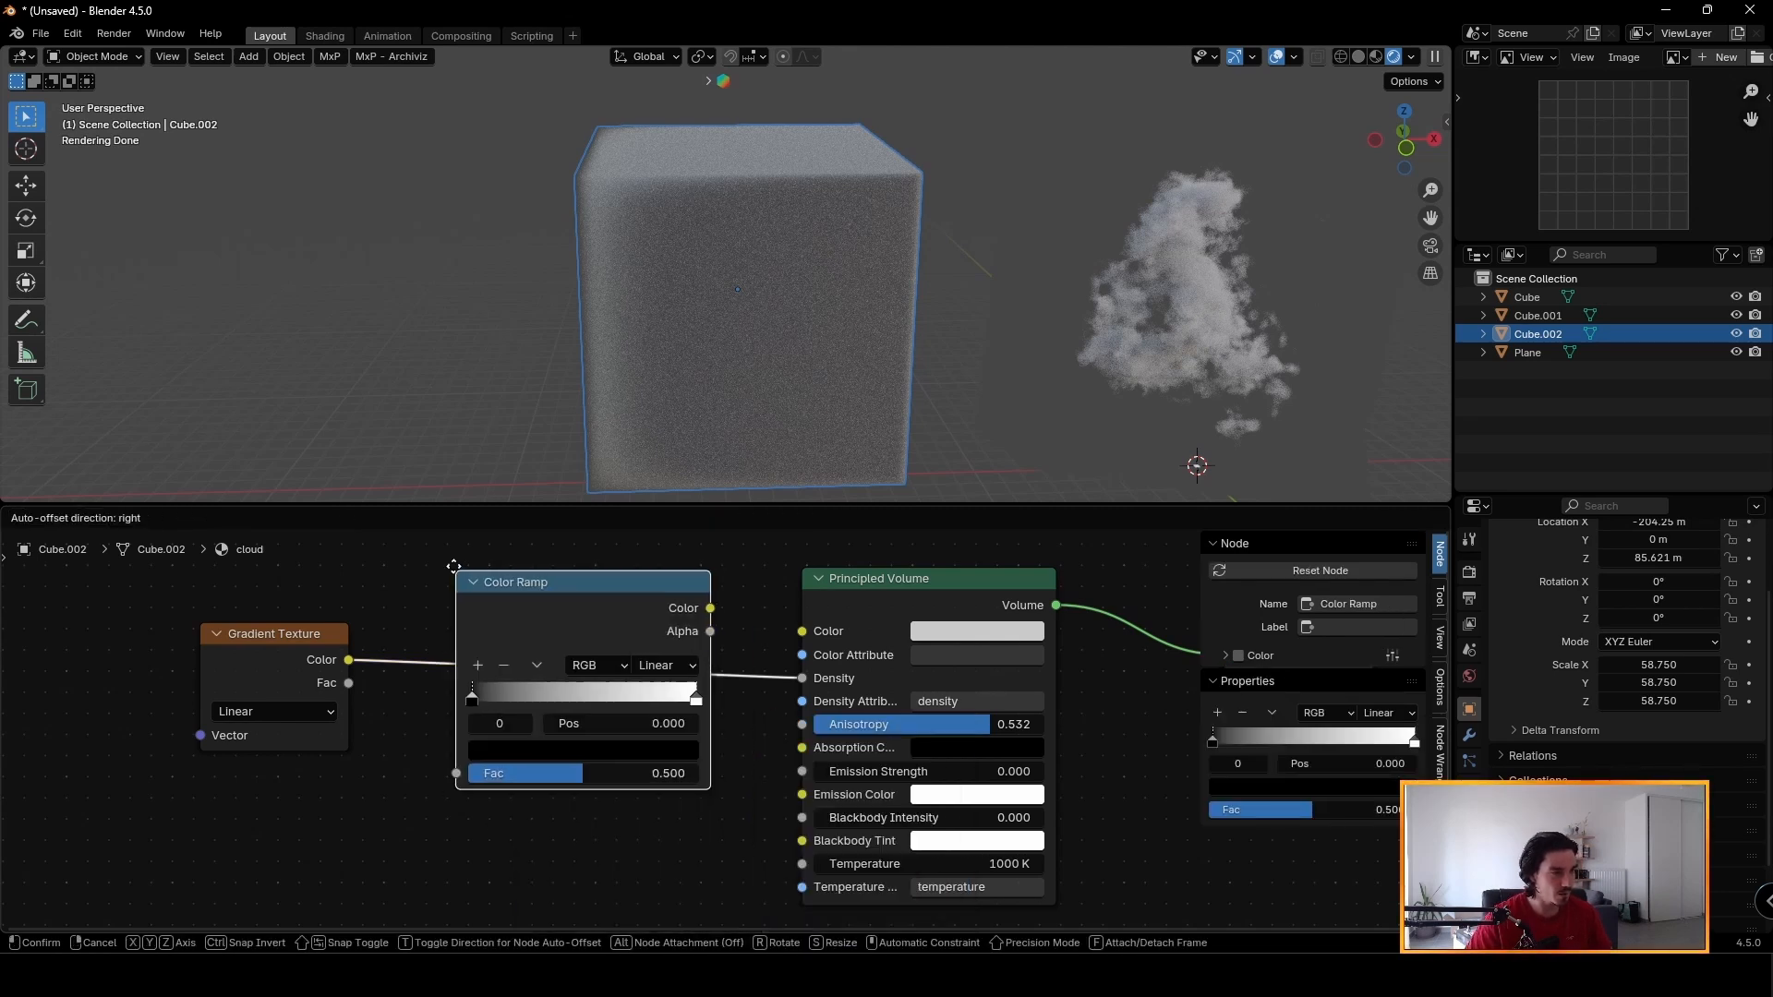
{"action": "left_click", "coordinate": [482, 695]}
{"action": "left_click_drag", "start_coordinate": [482, 694], "coordinate": [526, 709]}
{"action": "left_click_drag", "start_coordinate": [274, 634], "coordinate": [262, 636]}
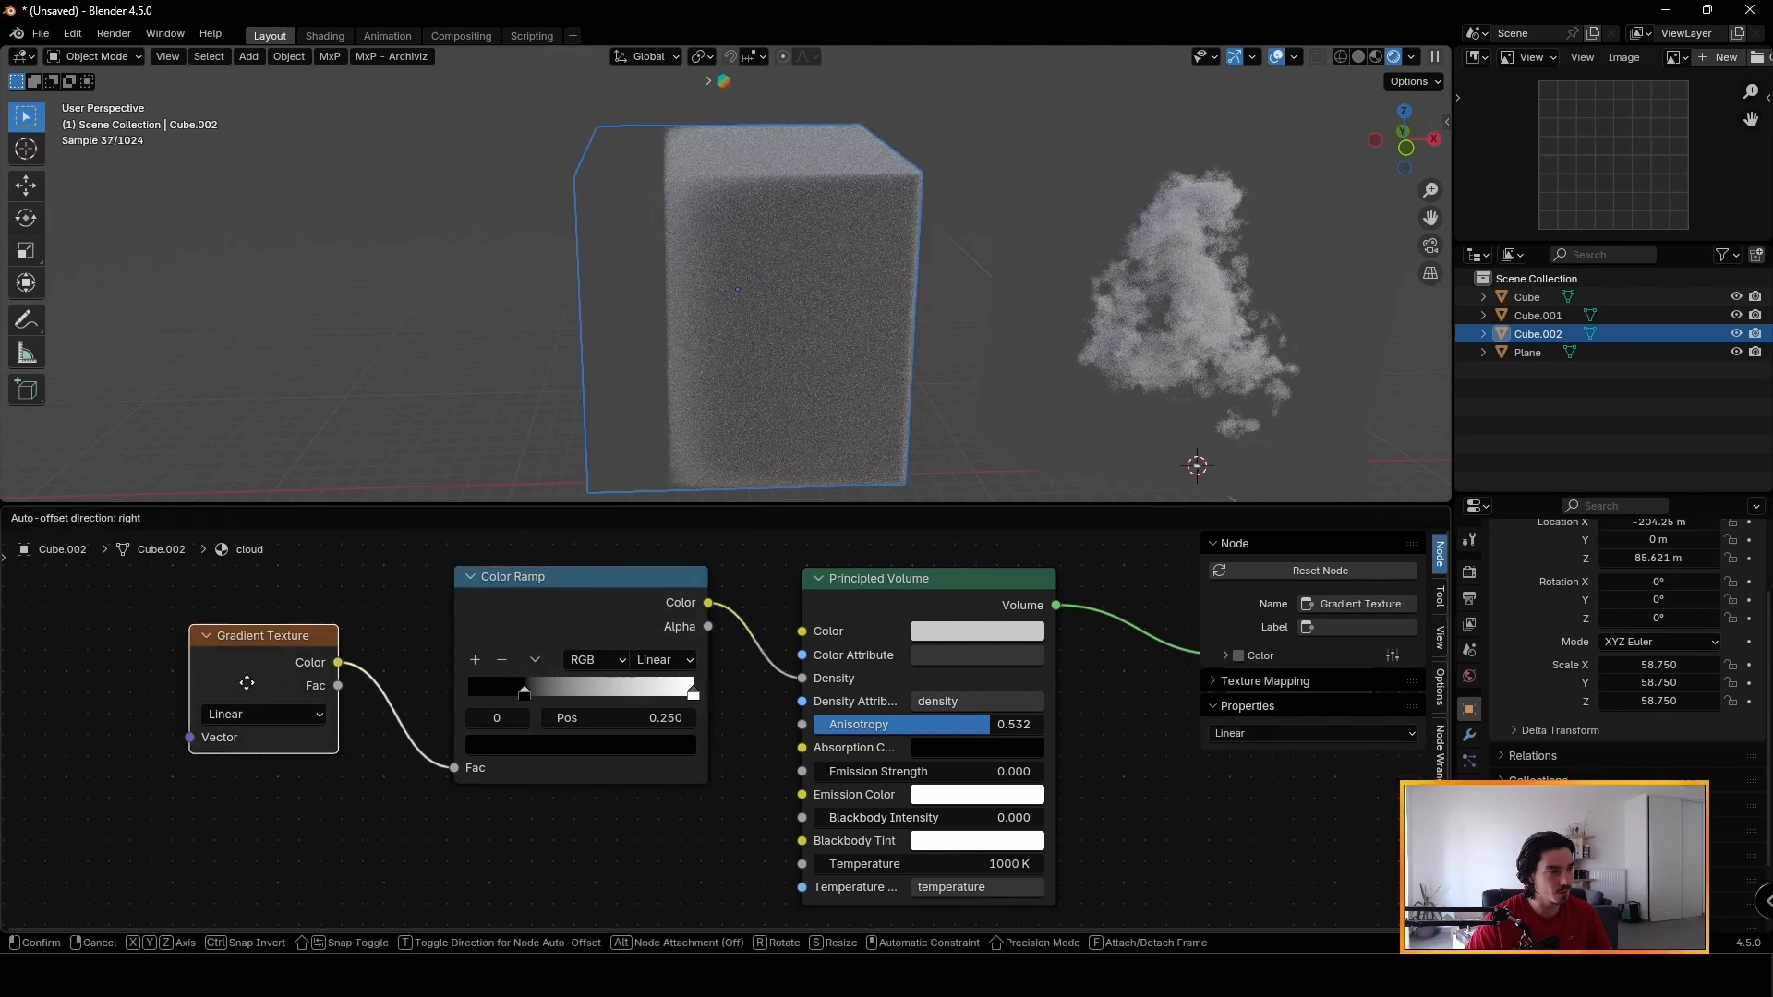
Preview the Color Ramp's output on the cube's surface and move its black stop to about 0.536.
{"action": "middle_click_drag", "start_coordinate": [677, 661], "coordinate": [497, 701]}
{"action": "left_click_drag", "start_coordinate": [1044, 683], "coordinate": [1045, 678]}
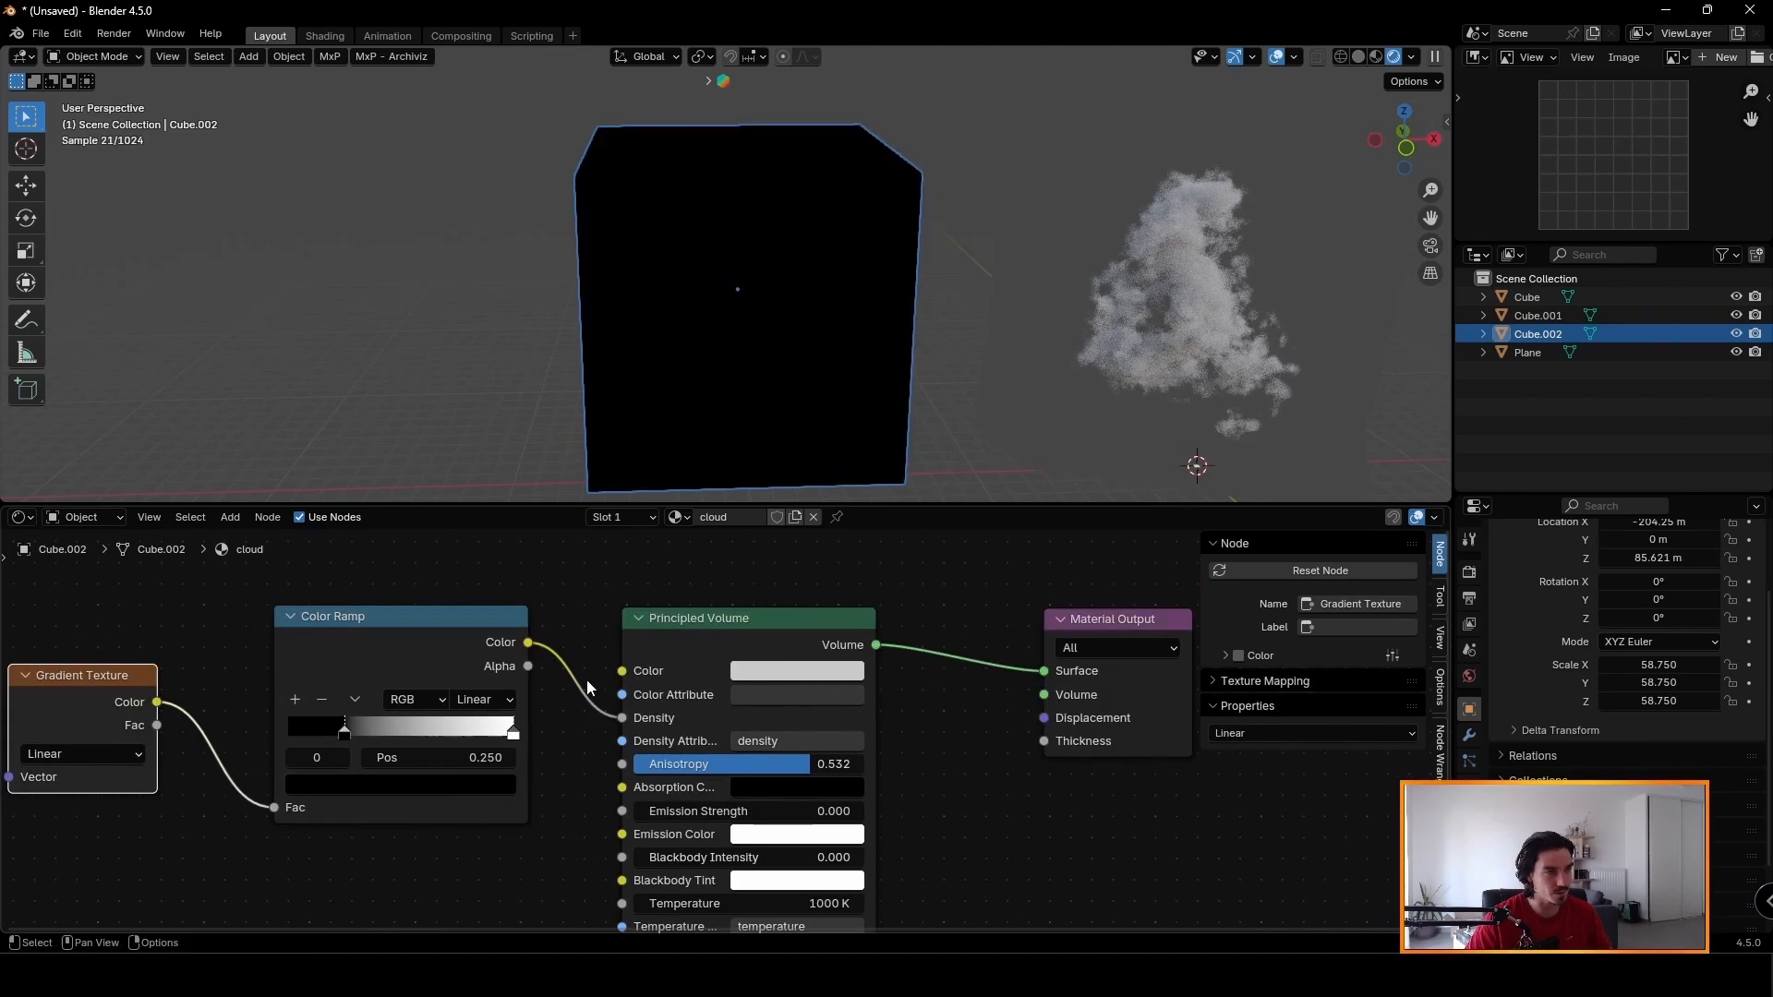
{"action": "left_click", "coordinate": [469, 639], "text": "ctrl+shift"}
{"action": "left_click_drag", "start_coordinate": [592, 697], "coordinate": [656, 695]}
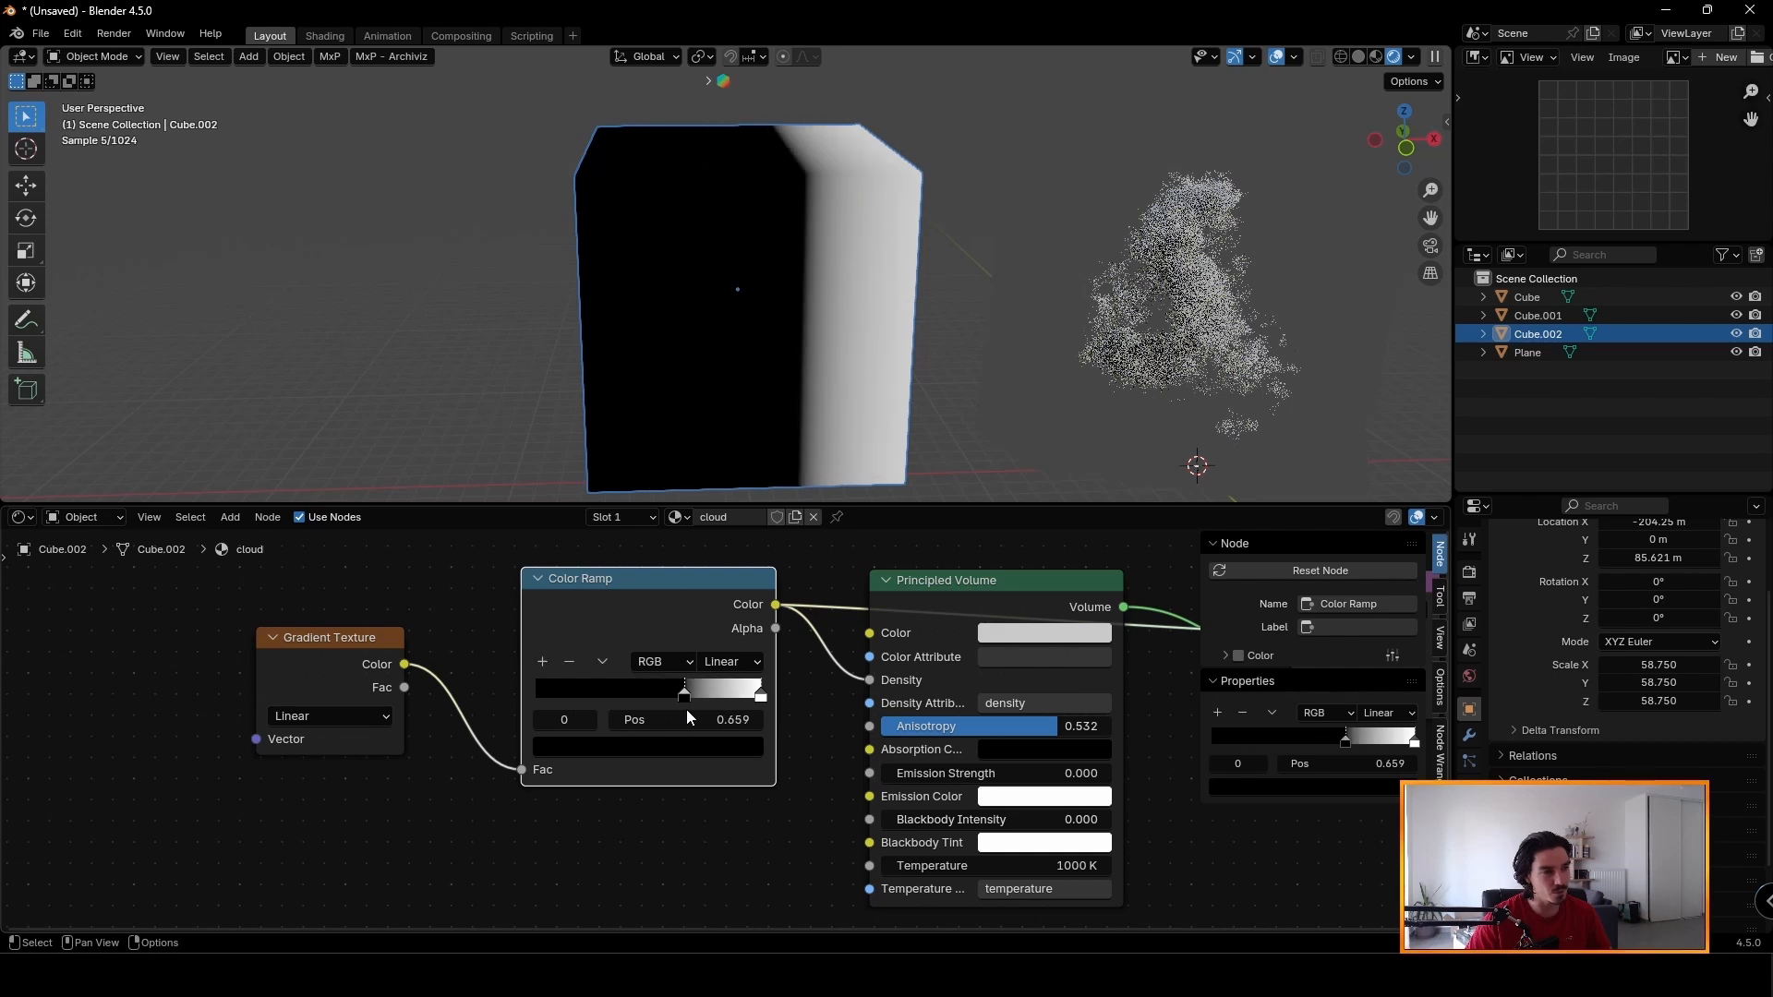
Try the Quadratic, Easing and Diagonal gradient types, and set the Gradient Texture to Spherical.
{"action": "left_click", "coordinate": [330, 715]}
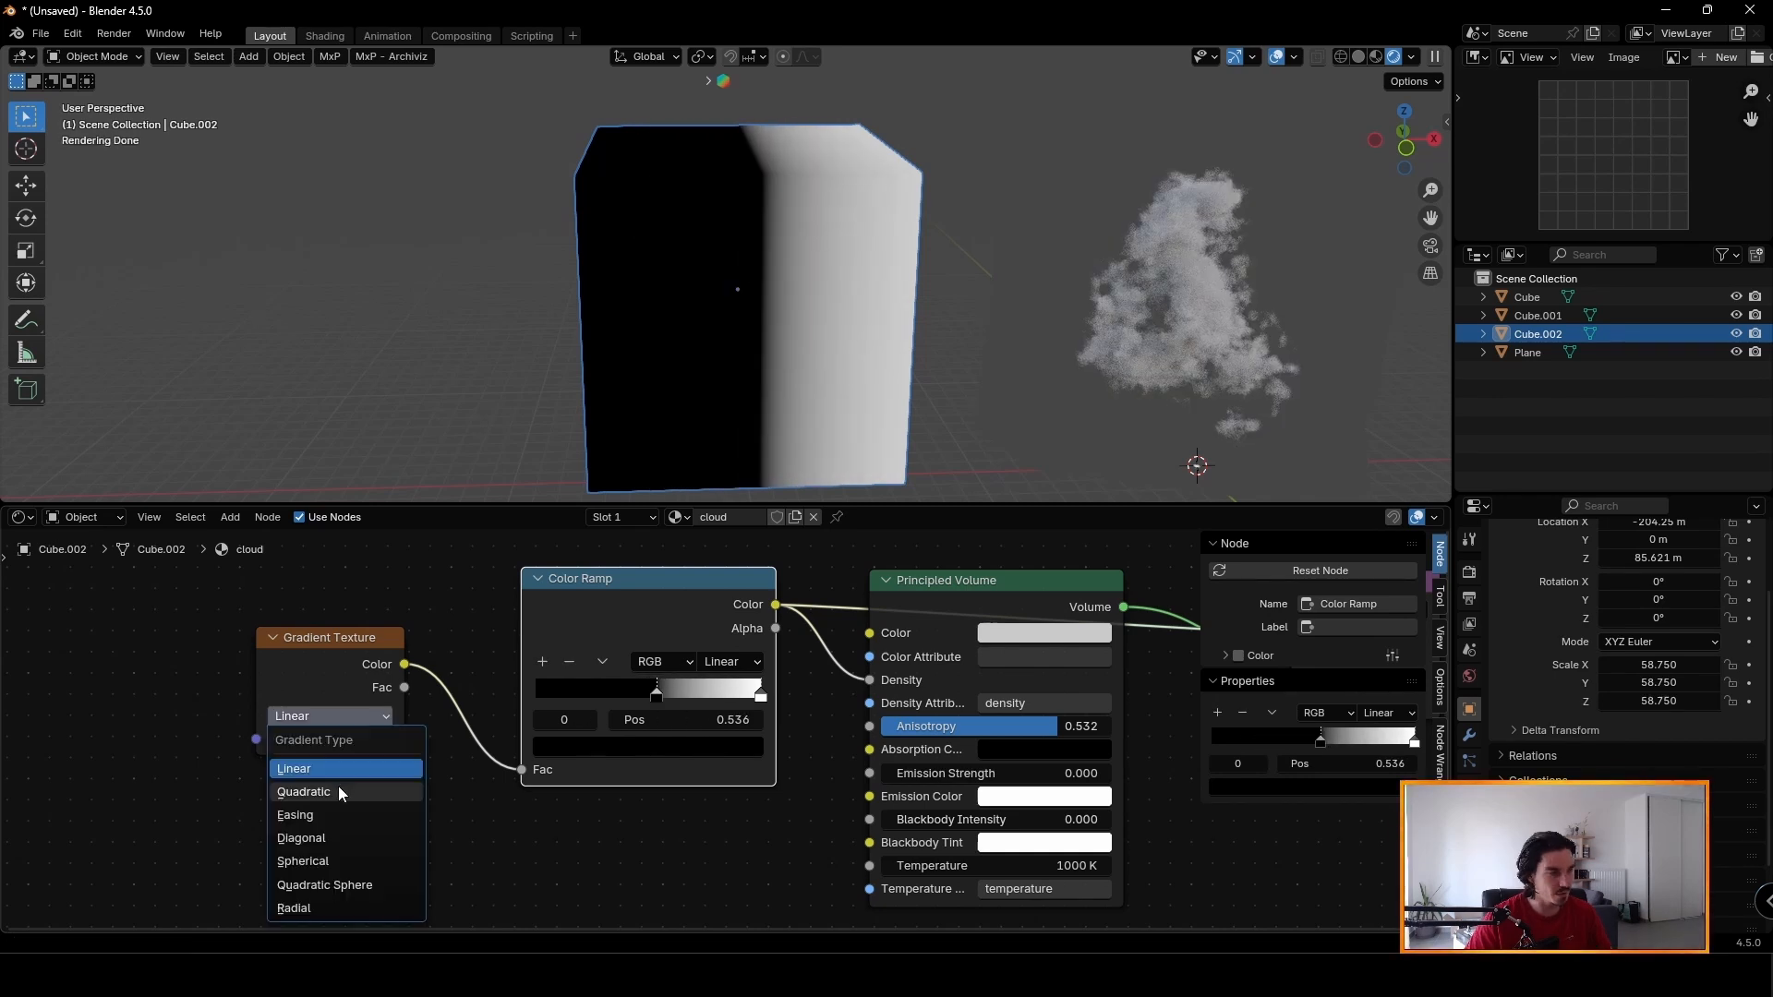
{"action": "left_click_drag", "start_coordinate": [329, 678], "coordinate": [327, 652]}
{"action": "left_click", "coordinate": [333, 696]}
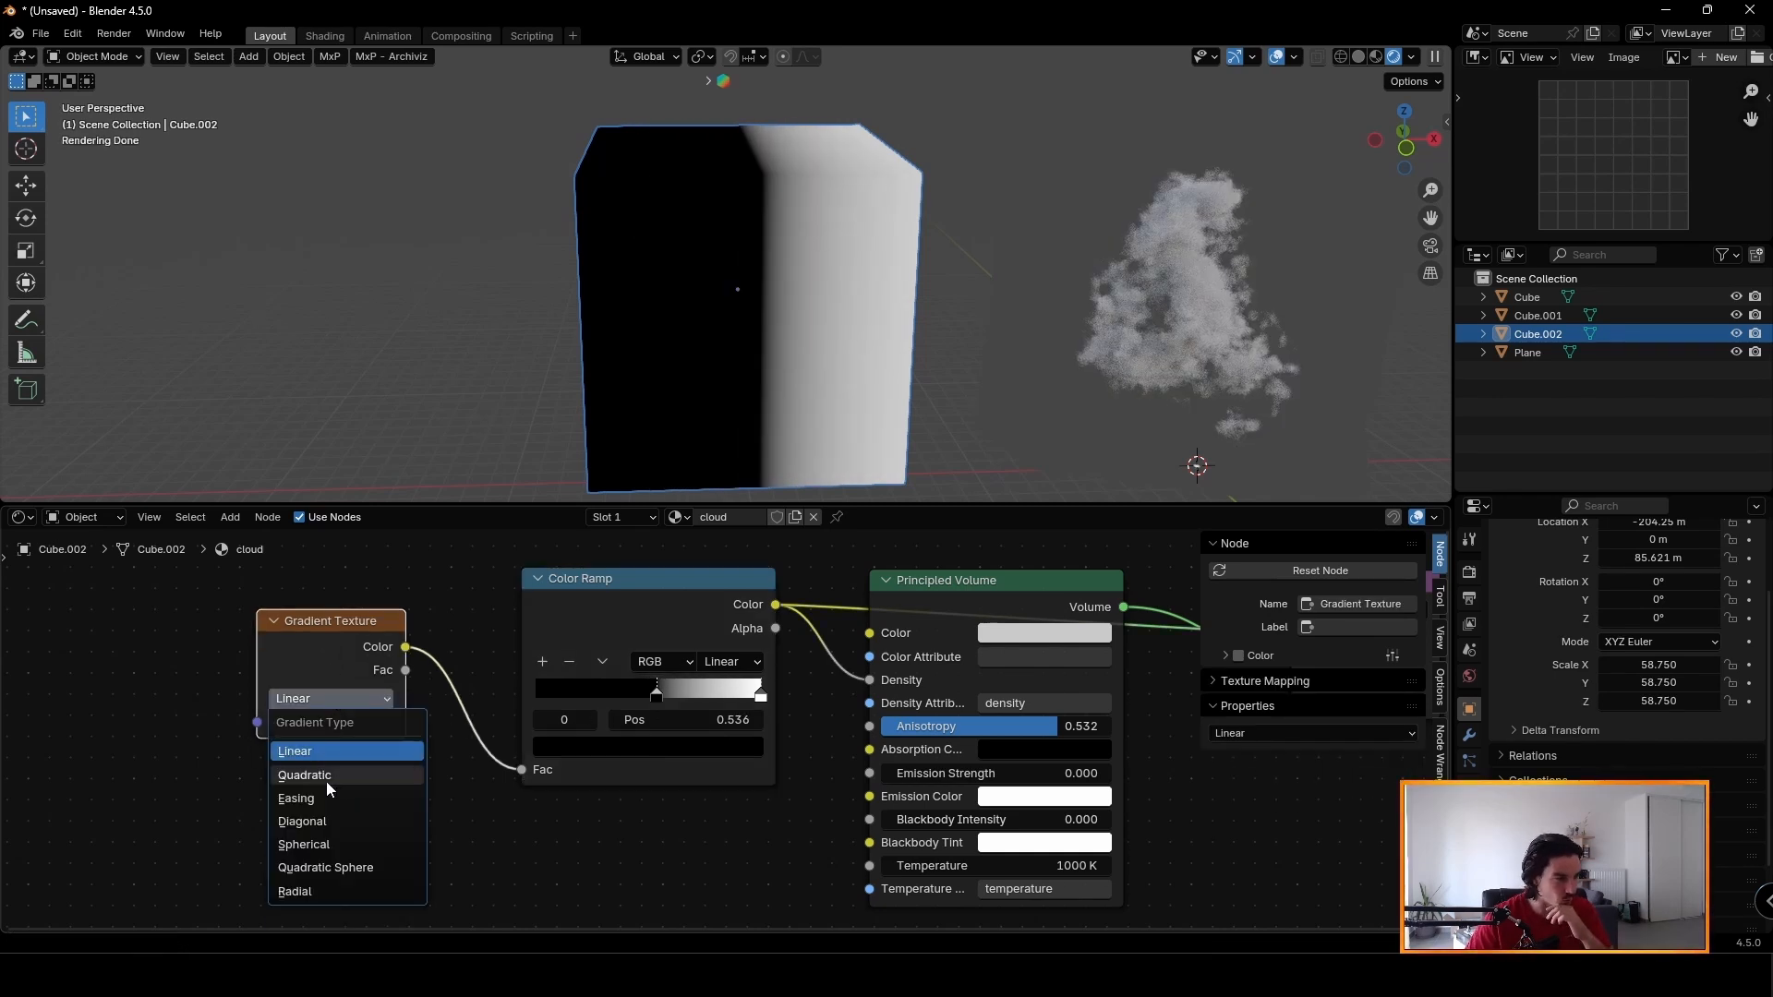
{"action": "left_click", "coordinate": [328, 780]}
{"action": "left_click", "coordinate": [331, 699]}
{"action": "left_click", "coordinate": [335, 798]}
{"action": "left_click", "coordinate": [329, 701]}
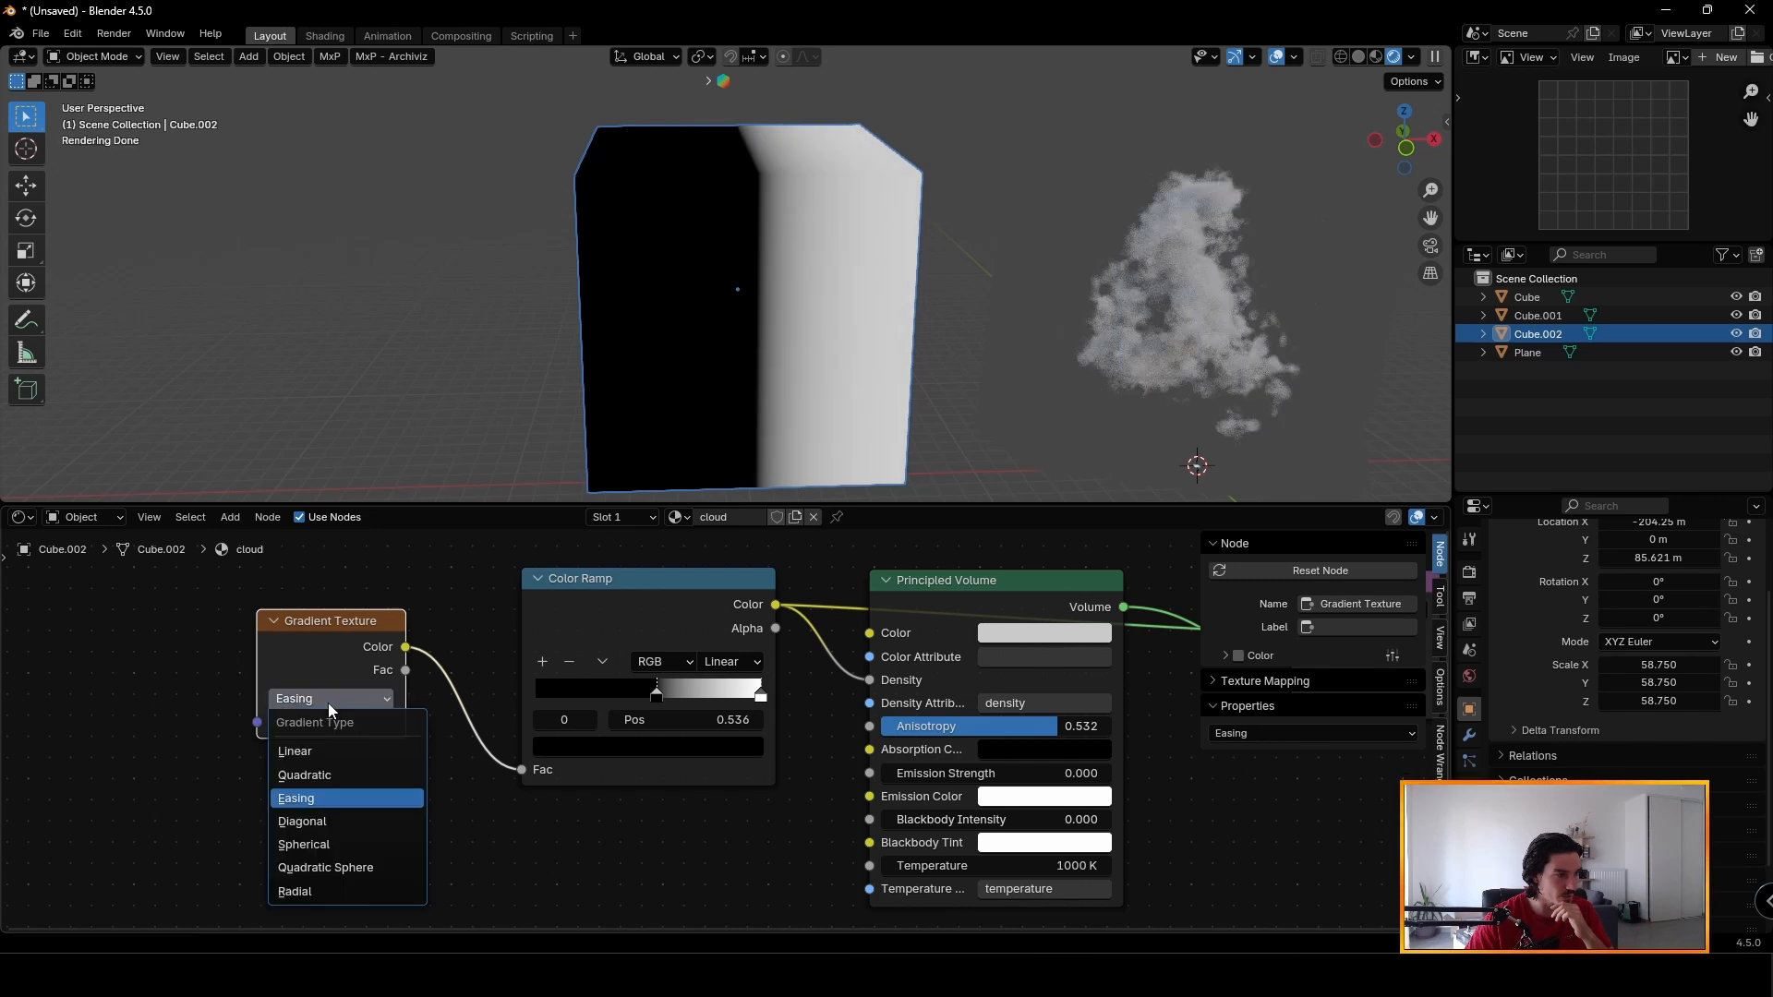
{"action": "left_click", "coordinate": [336, 816]}
{"action": "left_click", "coordinate": [341, 708]}
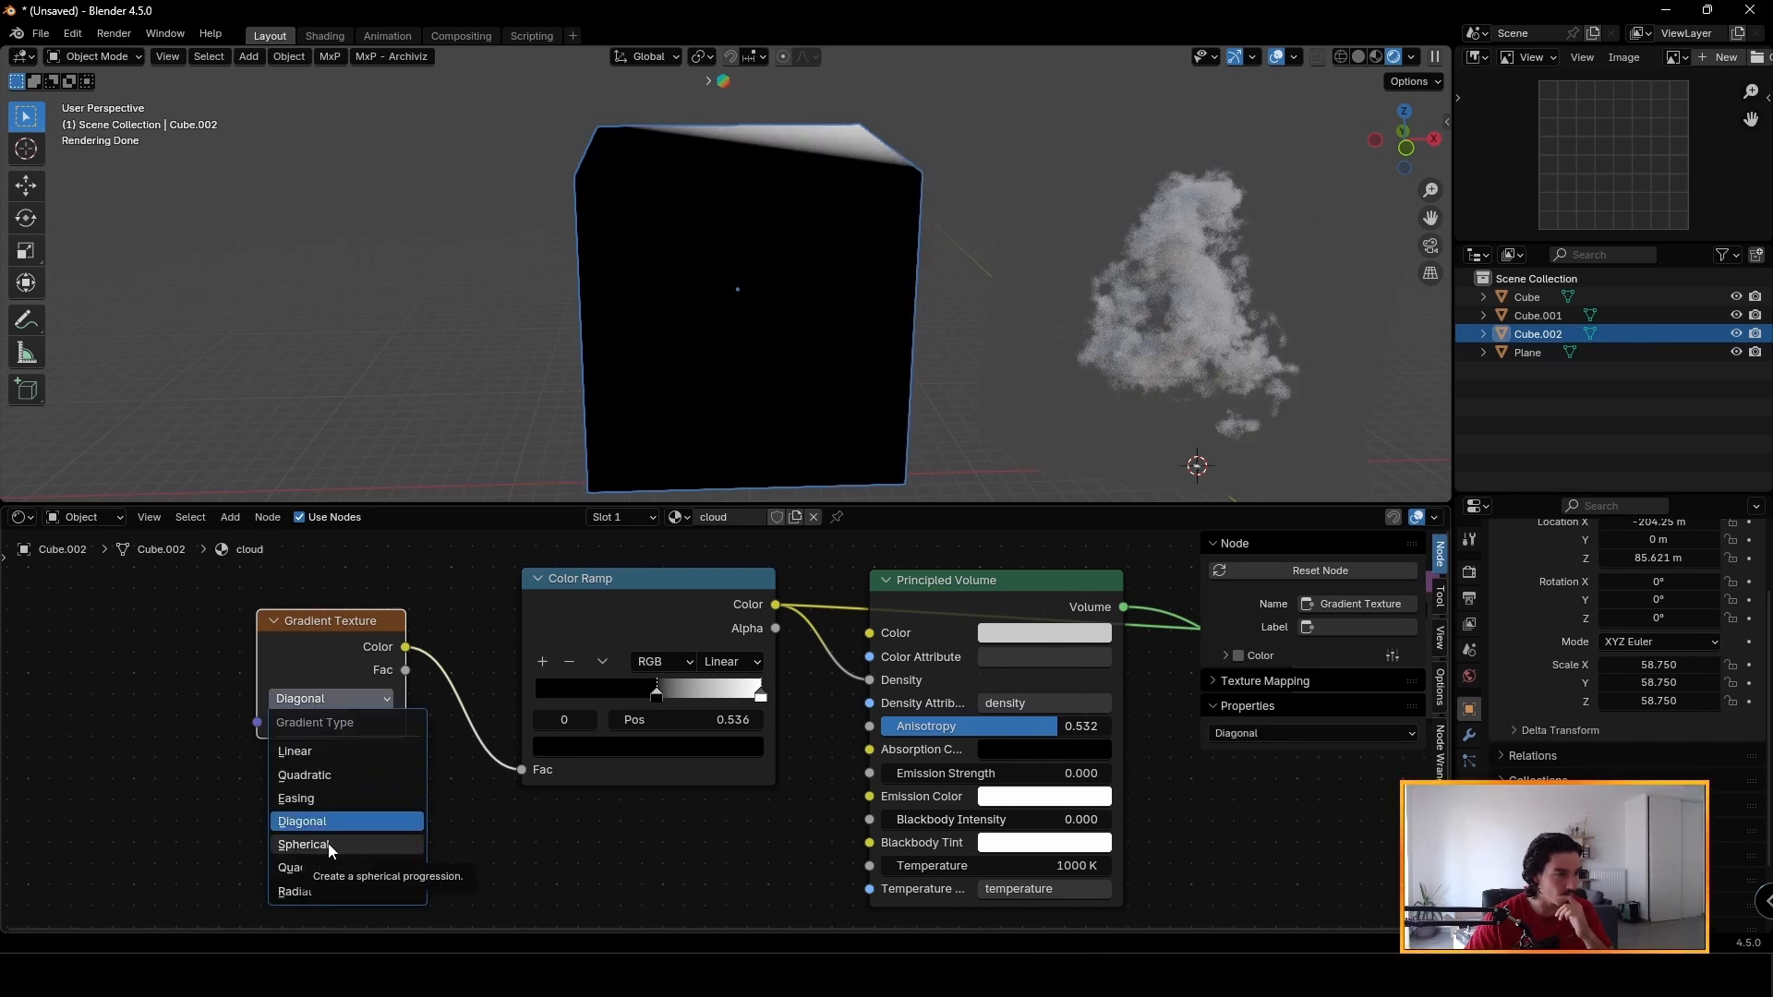
{"action": "left_click", "coordinate": [328, 844]}
{"action": "middle_click_drag", "start_coordinate": [661, 358], "coordinate": [877, 454]}
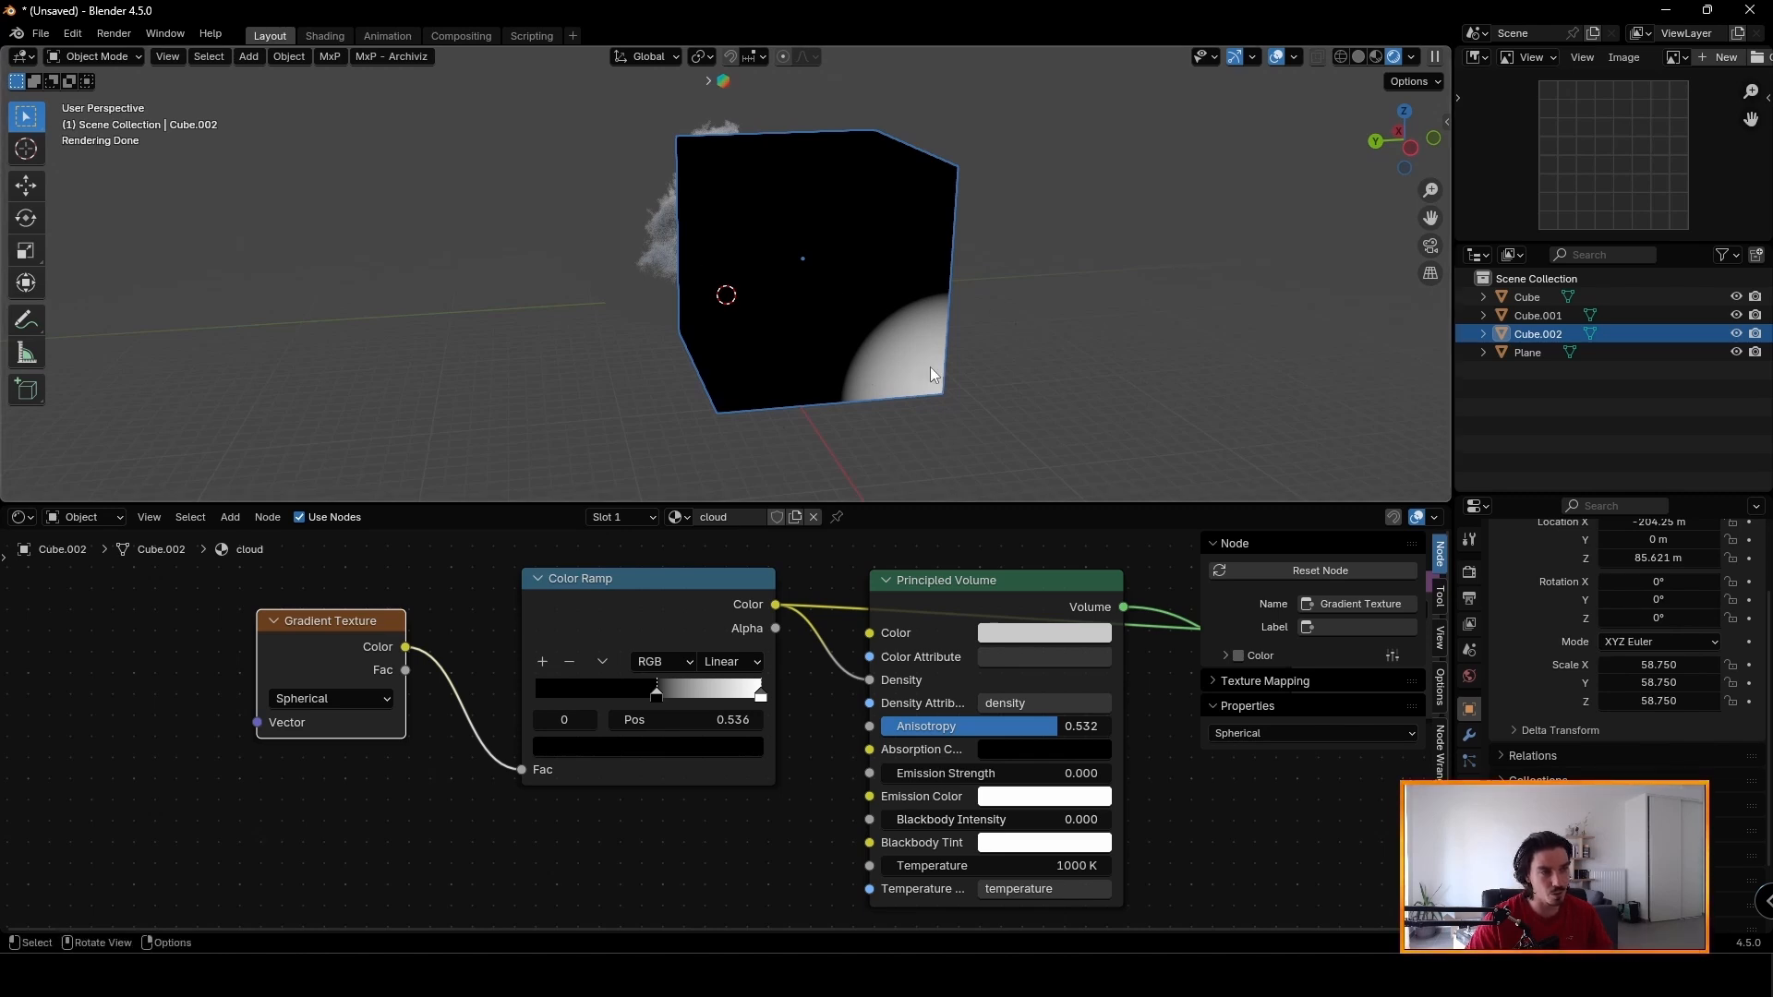
{"action": "middle_click_drag", "start_coordinate": [929, 368], "coordinate": [1016, 414]}
{"action": "middle_click_drag", "start_coordinate": [887, 330], "coordinate": [890, 374], "text": "shift"}
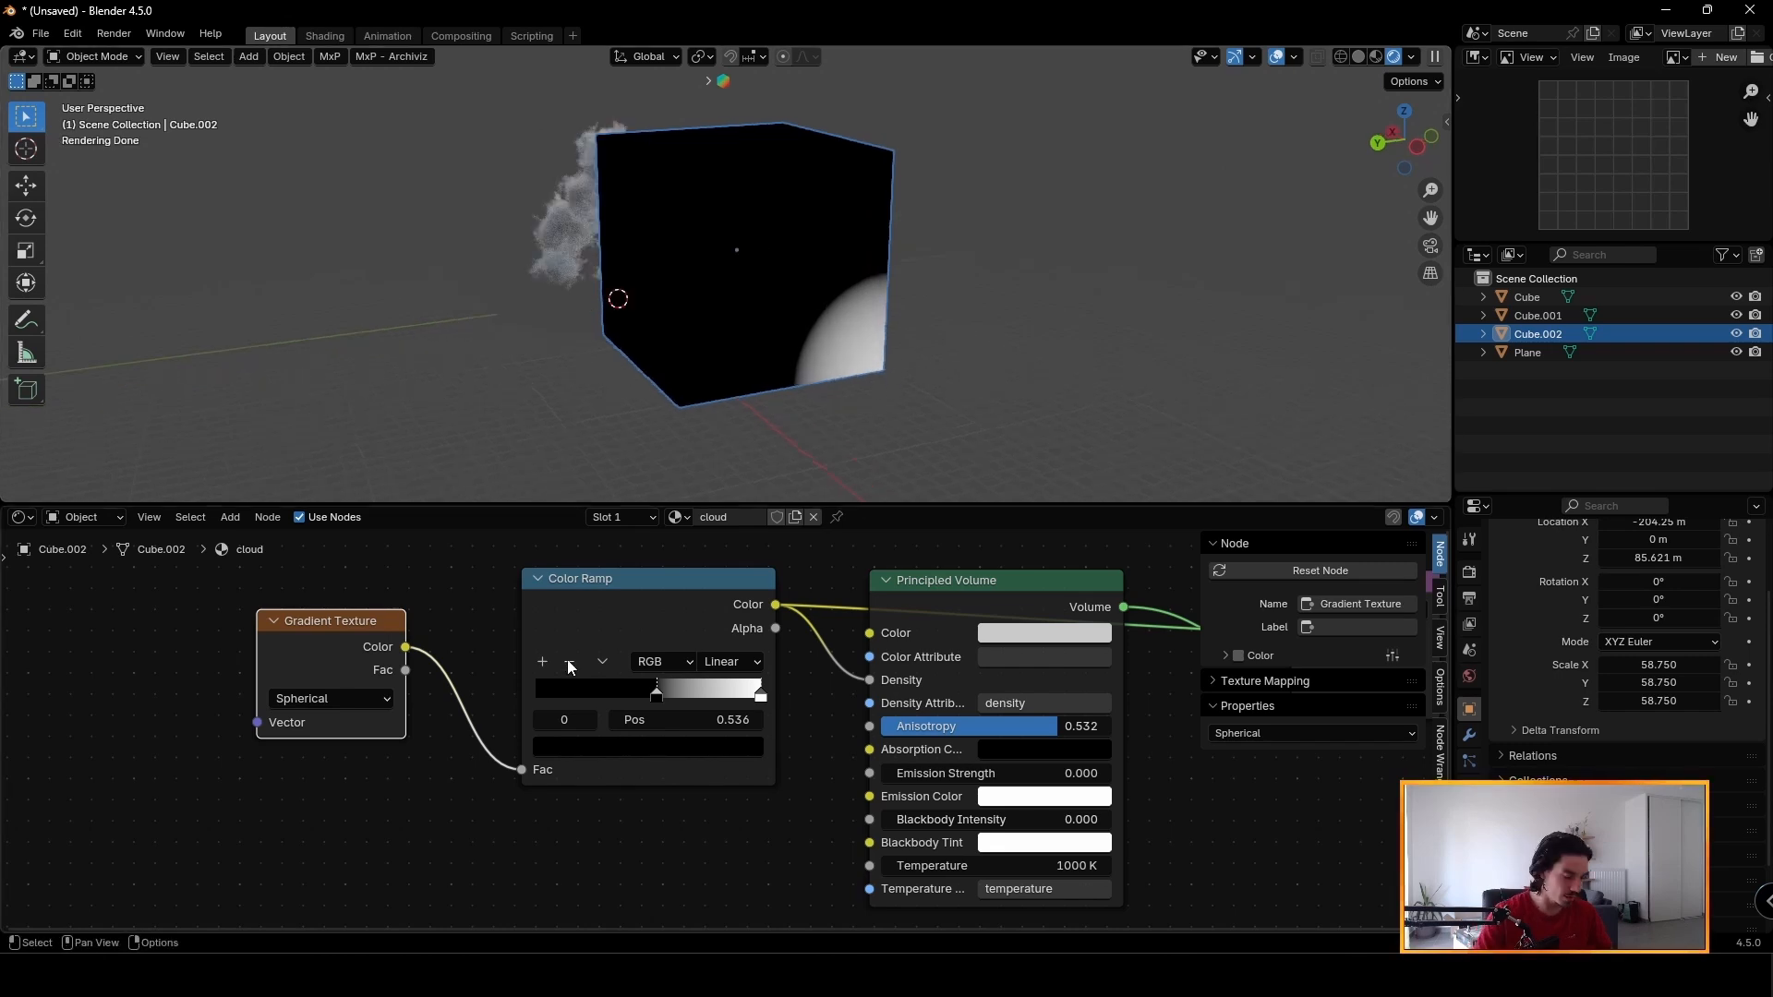
Add Texture Coordinate and Mapping nodes before the Gradient Texture, and connect the Object coordinates to the Mapping's Vector input.
{"action": "key", "text": "ctrl+t"}
{"action": "middle_click_drag", "start_coordinate": [376, 731], "coordinate": [851, 735]}
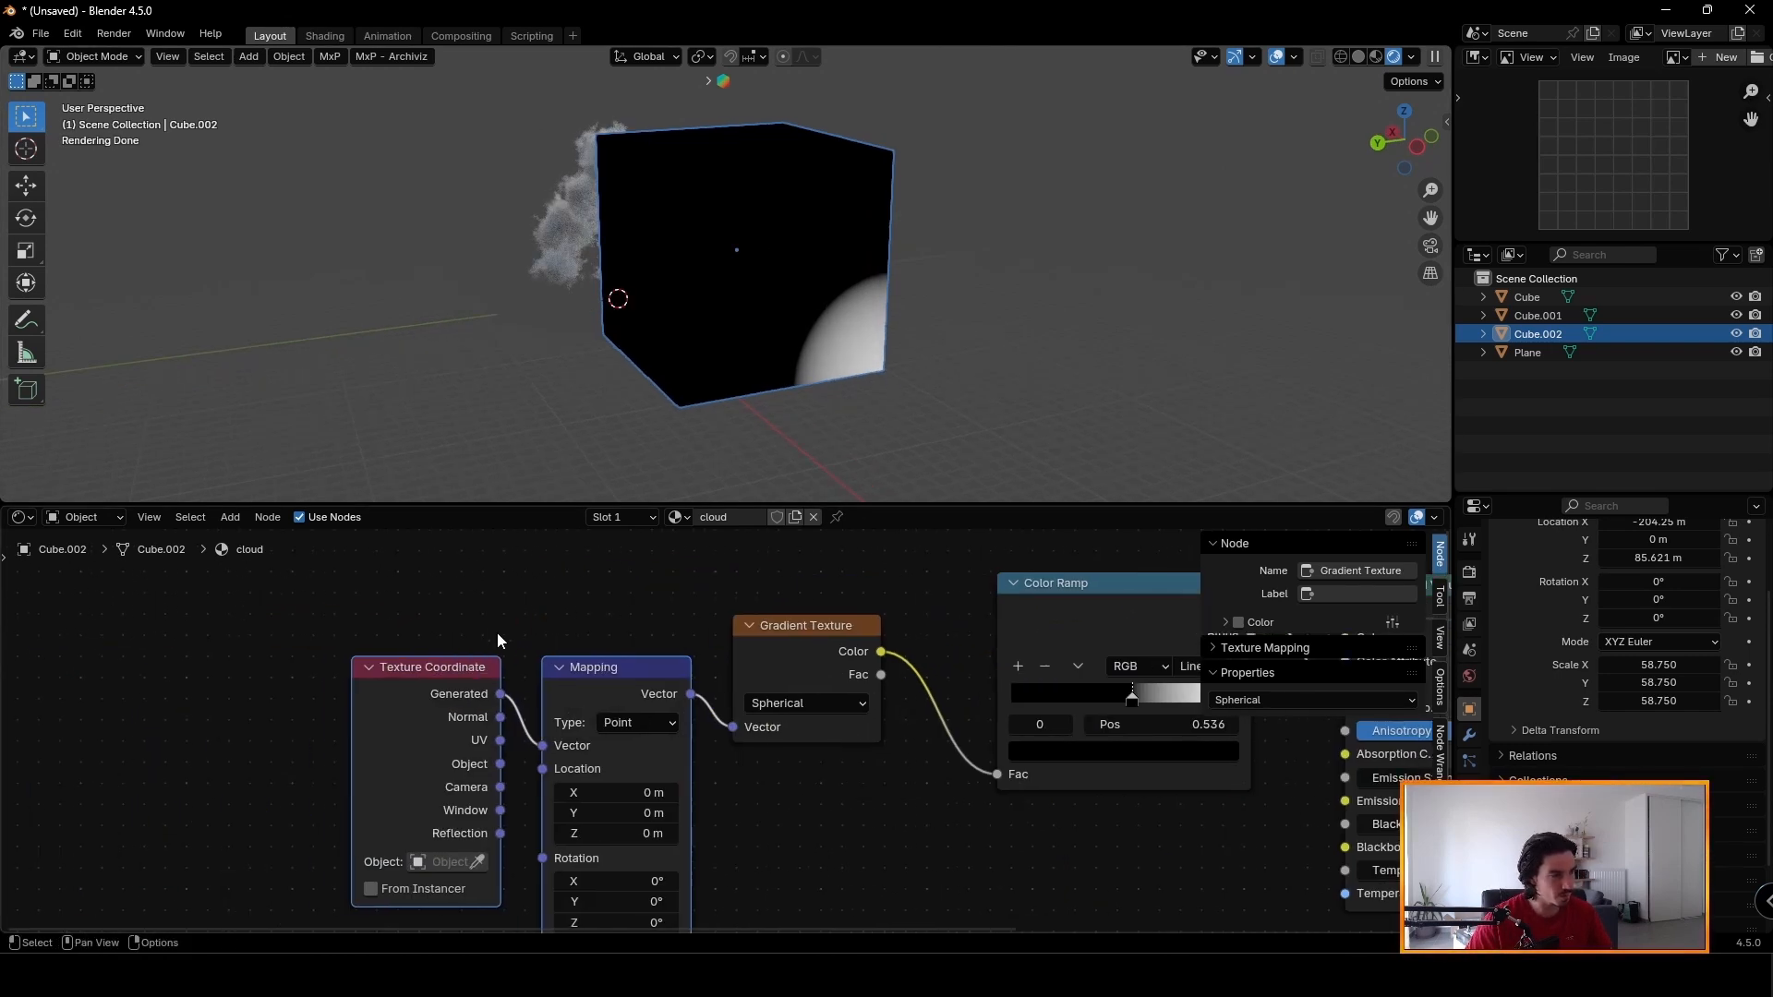
{"action": "left_click_drag", "start_coordinate": [565, 667], "coordinate": [488, 608]}
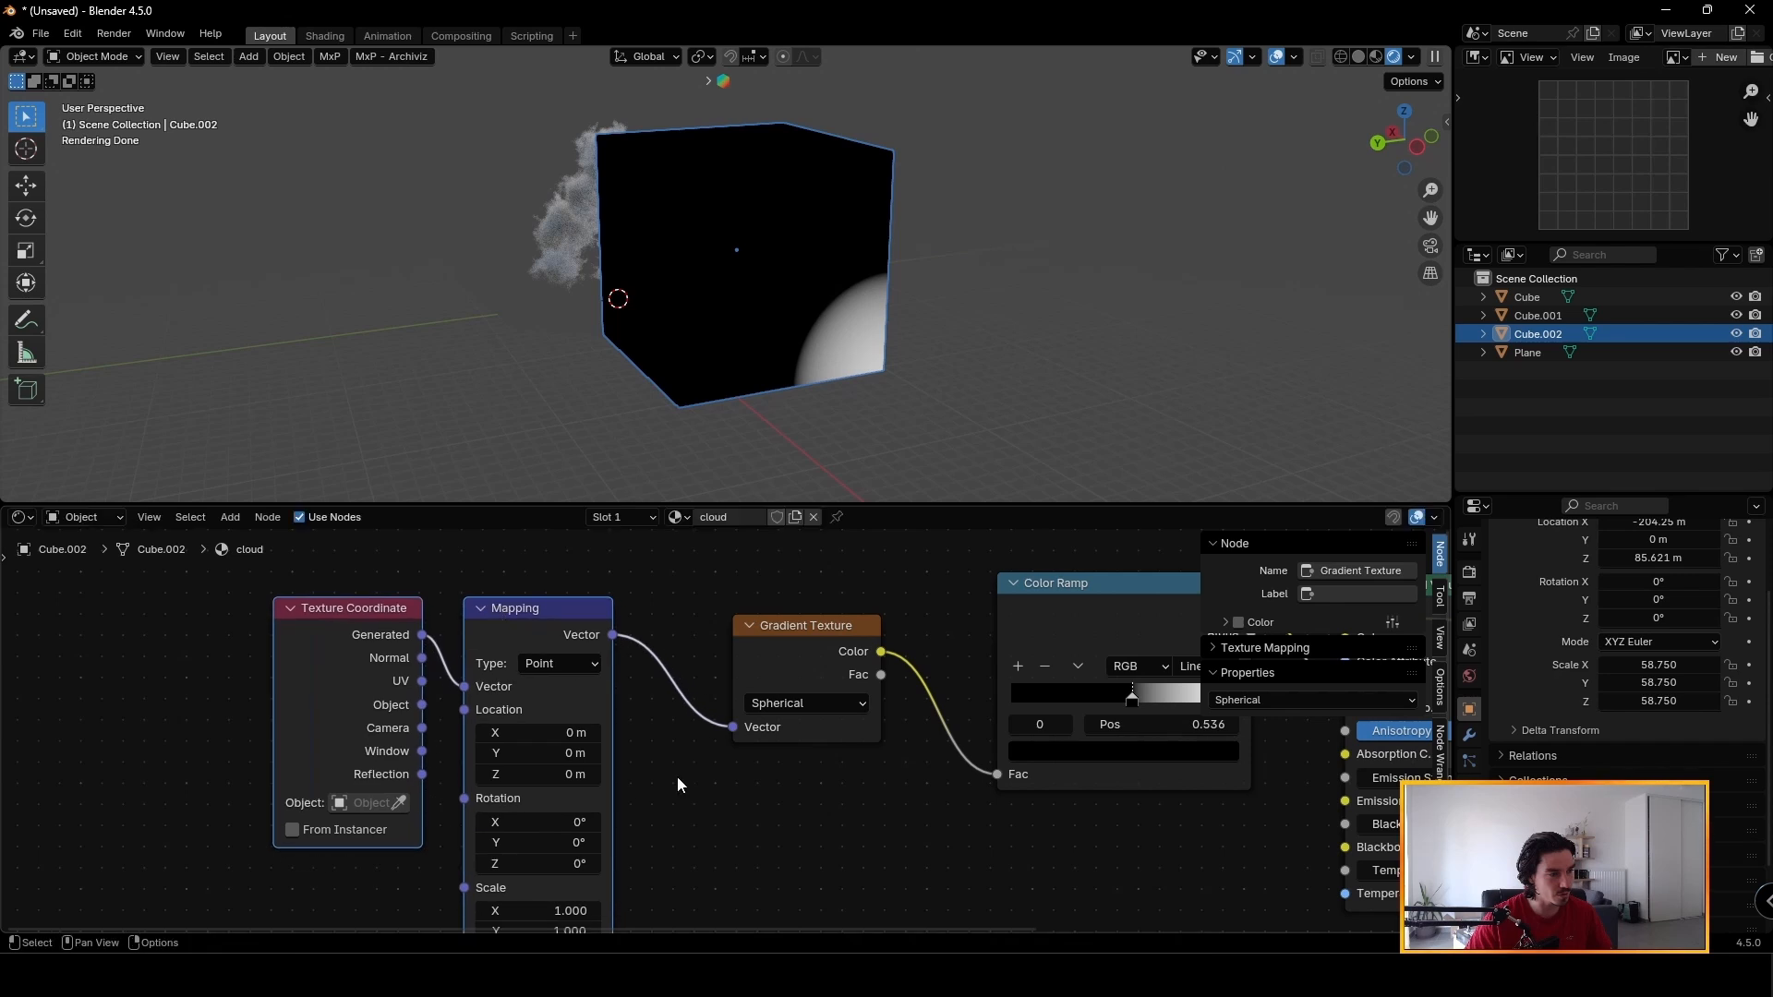
{"action": "left_click_drag", "start_coordinate": [401, 735], "coordinate": [360, 736]}
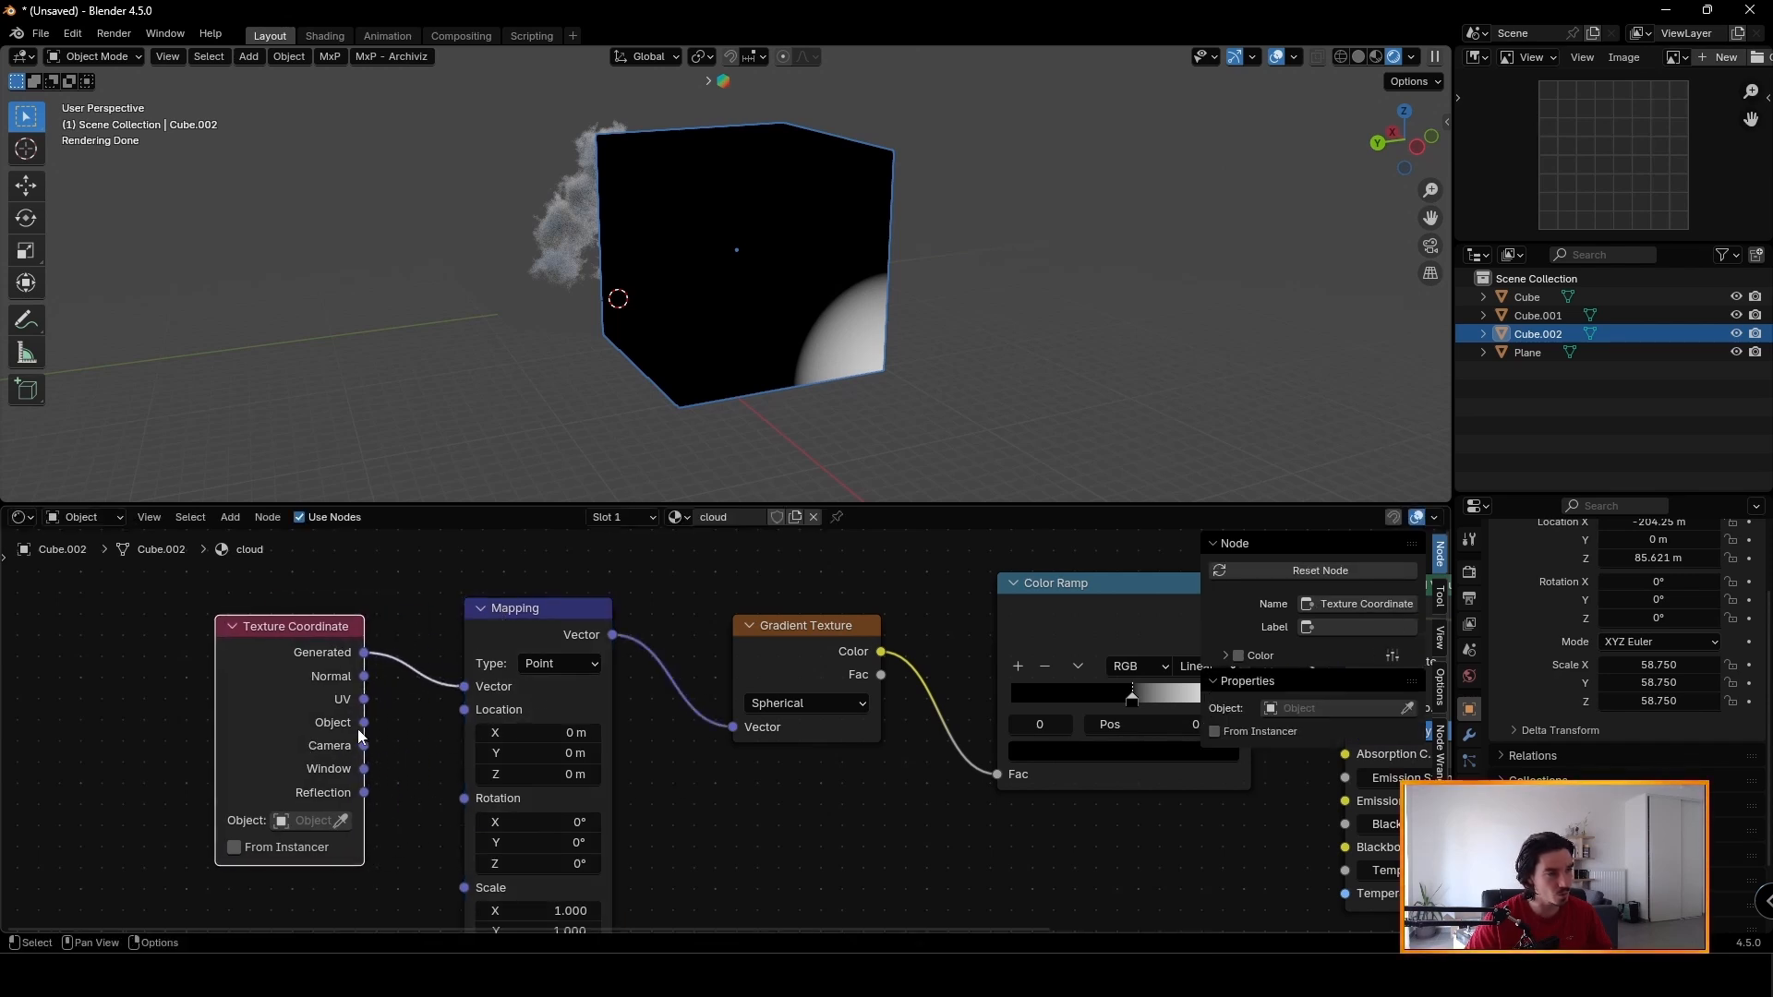
{"action": "left_click_drag", "start_coordinate": [477, 693], "coordinate": [465, 687]}
{"action": "middle_click_drag", "start_coordinate": [724, 334], "coordinate": [812, 364]}
{"action": "scroll", "coordinate": [785, 337], "scroll_direction": "up", "scroll_amount": 2}
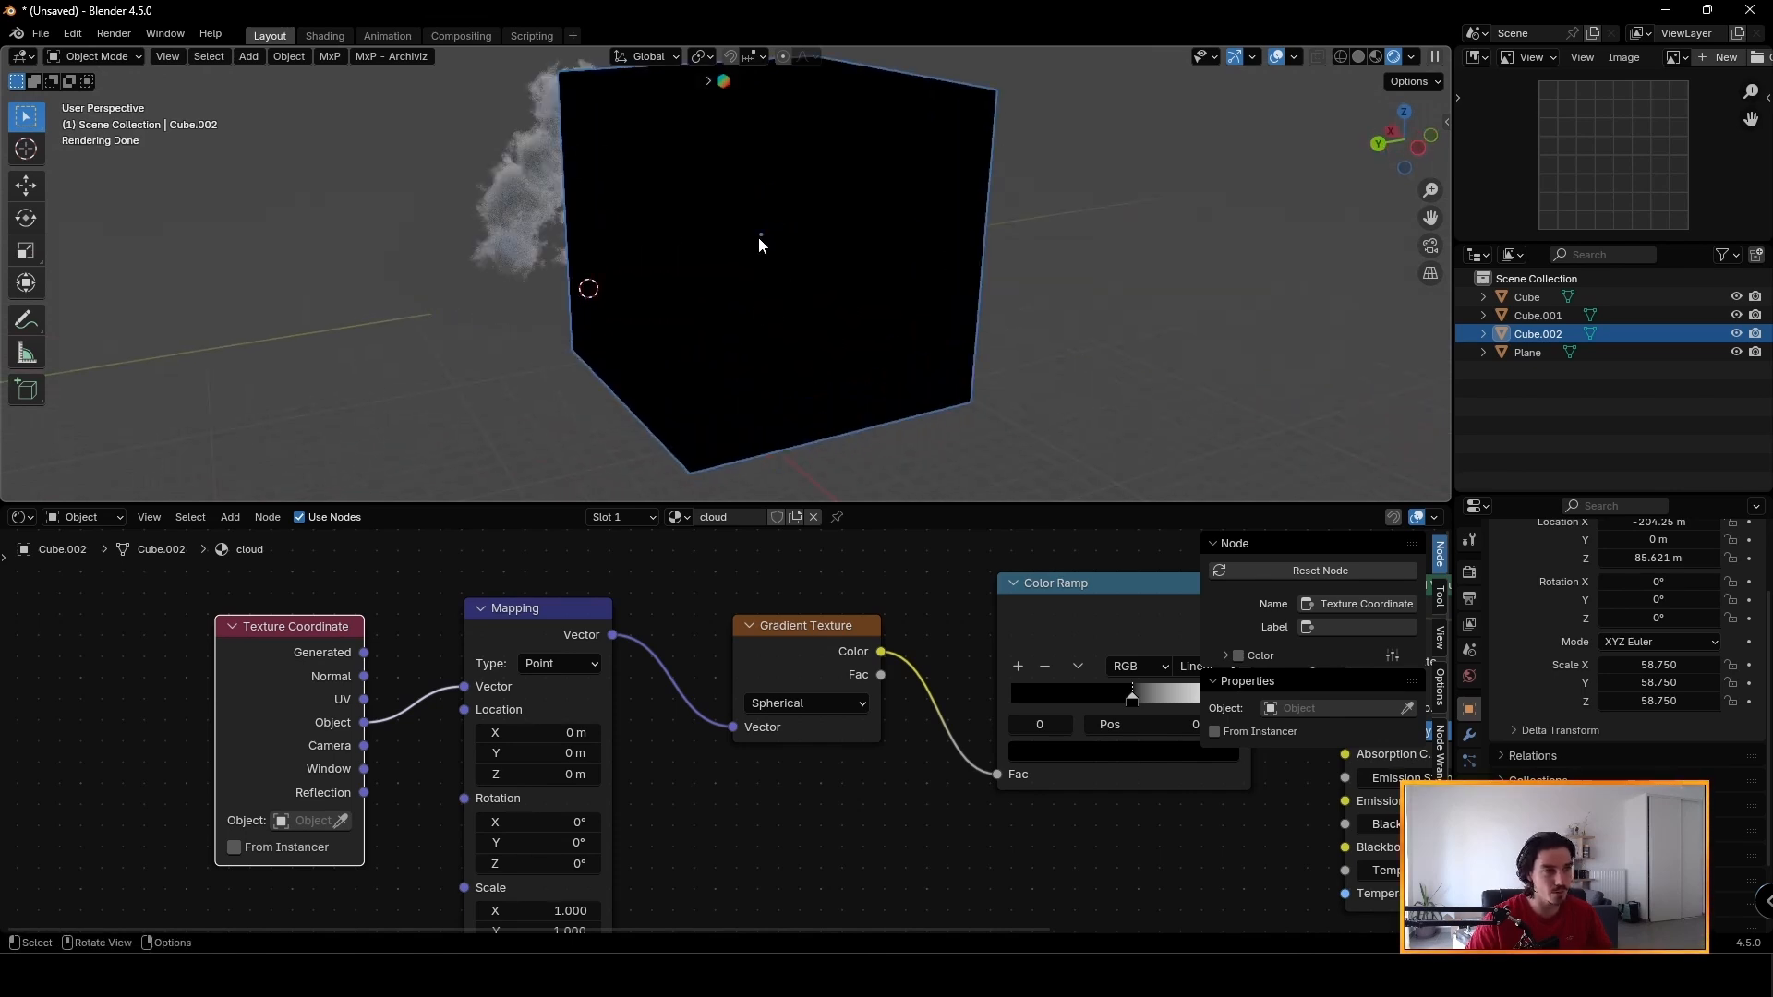
Snap the 3D cursor to the cube's selected corner vertex and set the cube's origin to the 3D cursor.
{"action": "key", "text": "Tab"}
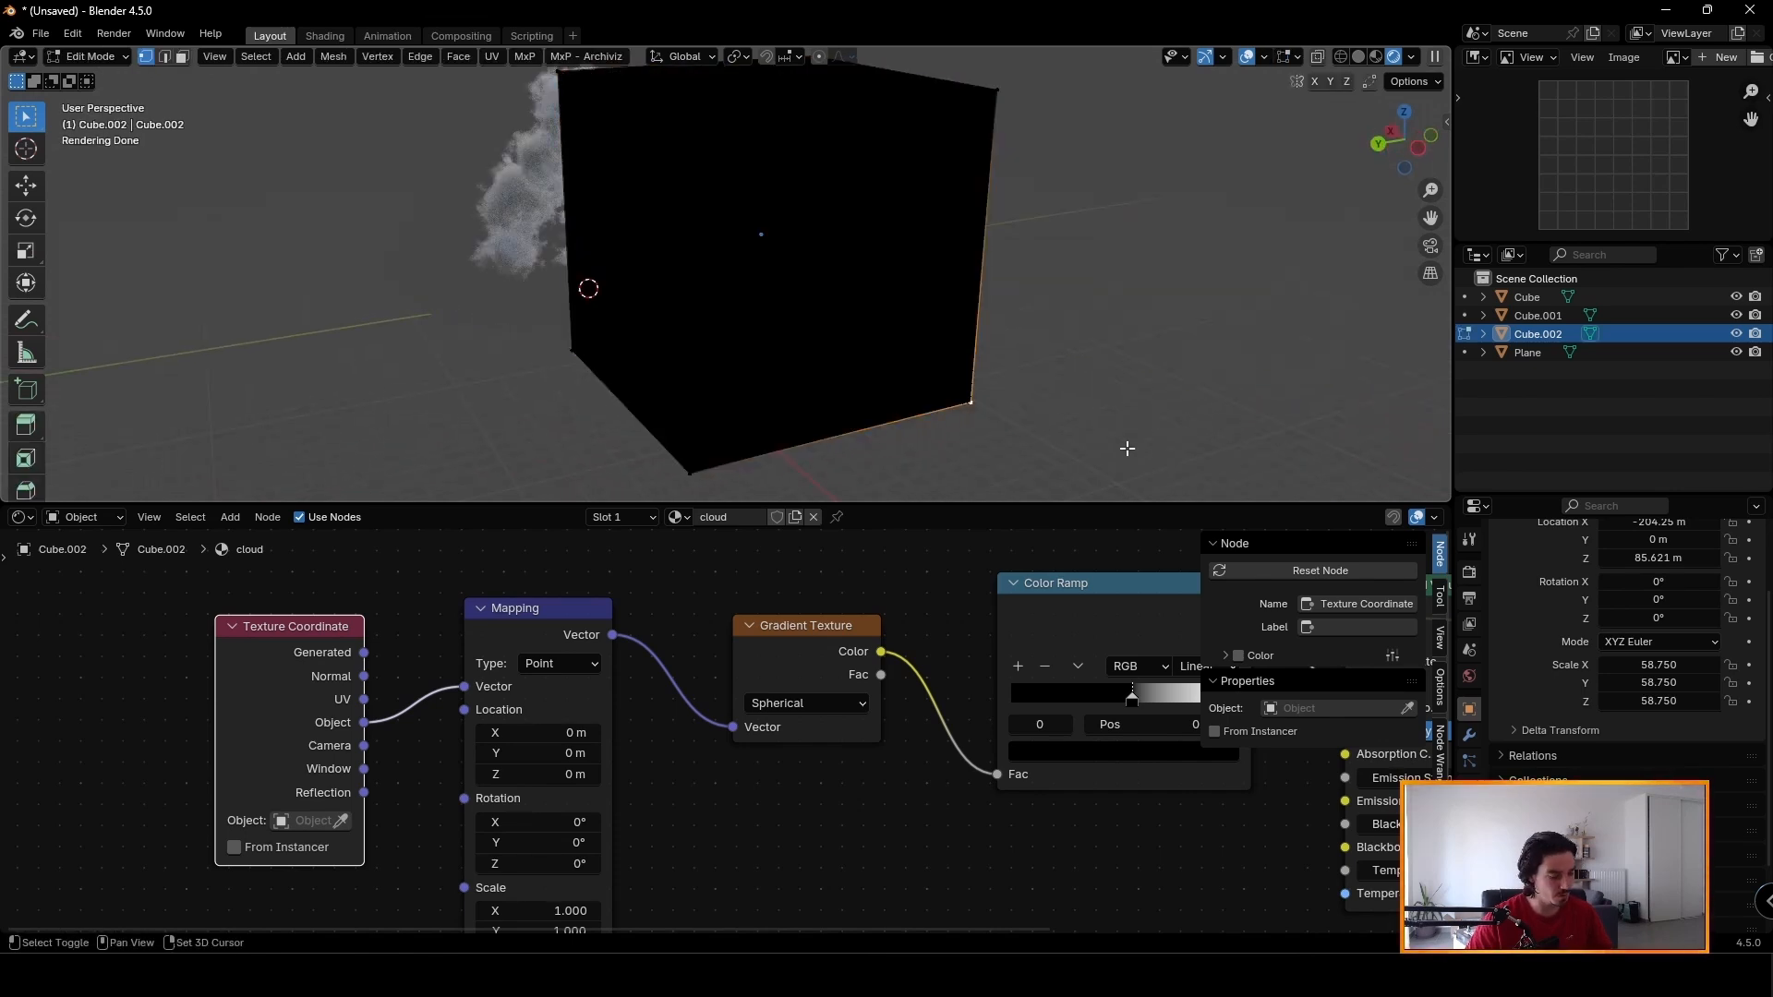
{"action": "key", "text": "shift+s"}
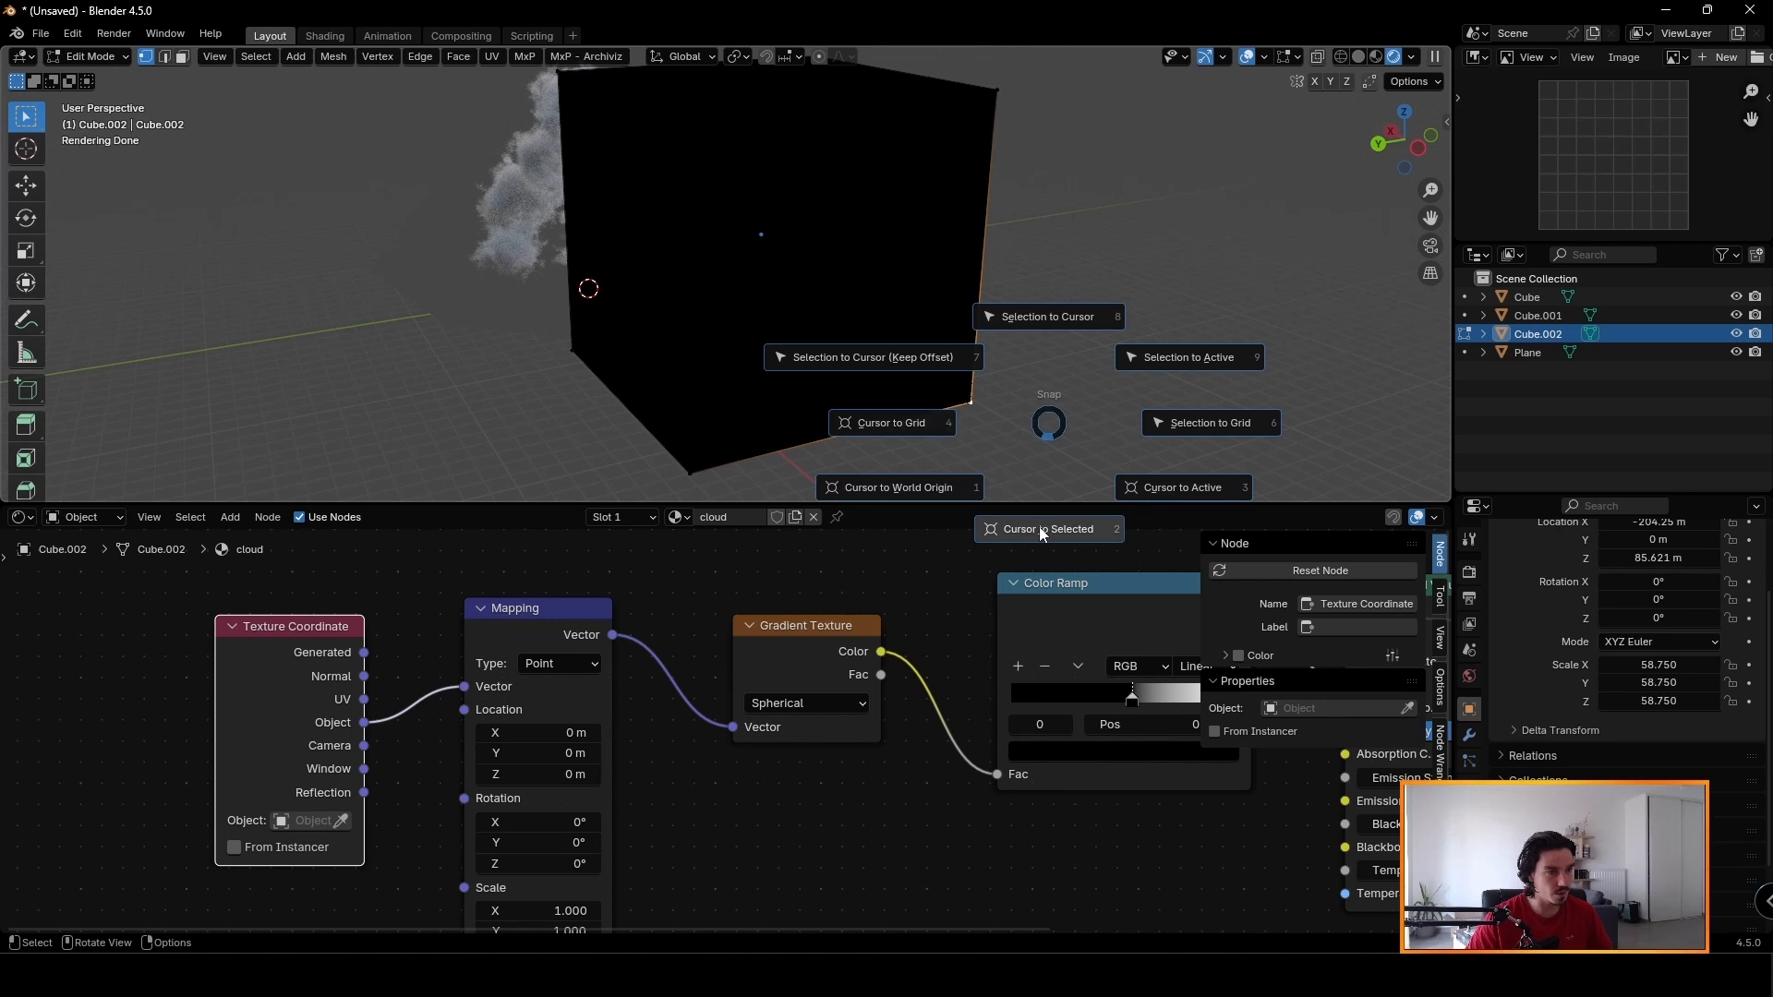
{"action": "left_click", "coordinate": [1037, 528]}
{"action": "key", "text": "Tab"}
{"action": "right_click", "coordinate": [1021, 432]}
{"action": "left_click", "coordinate": [1030, 449]}
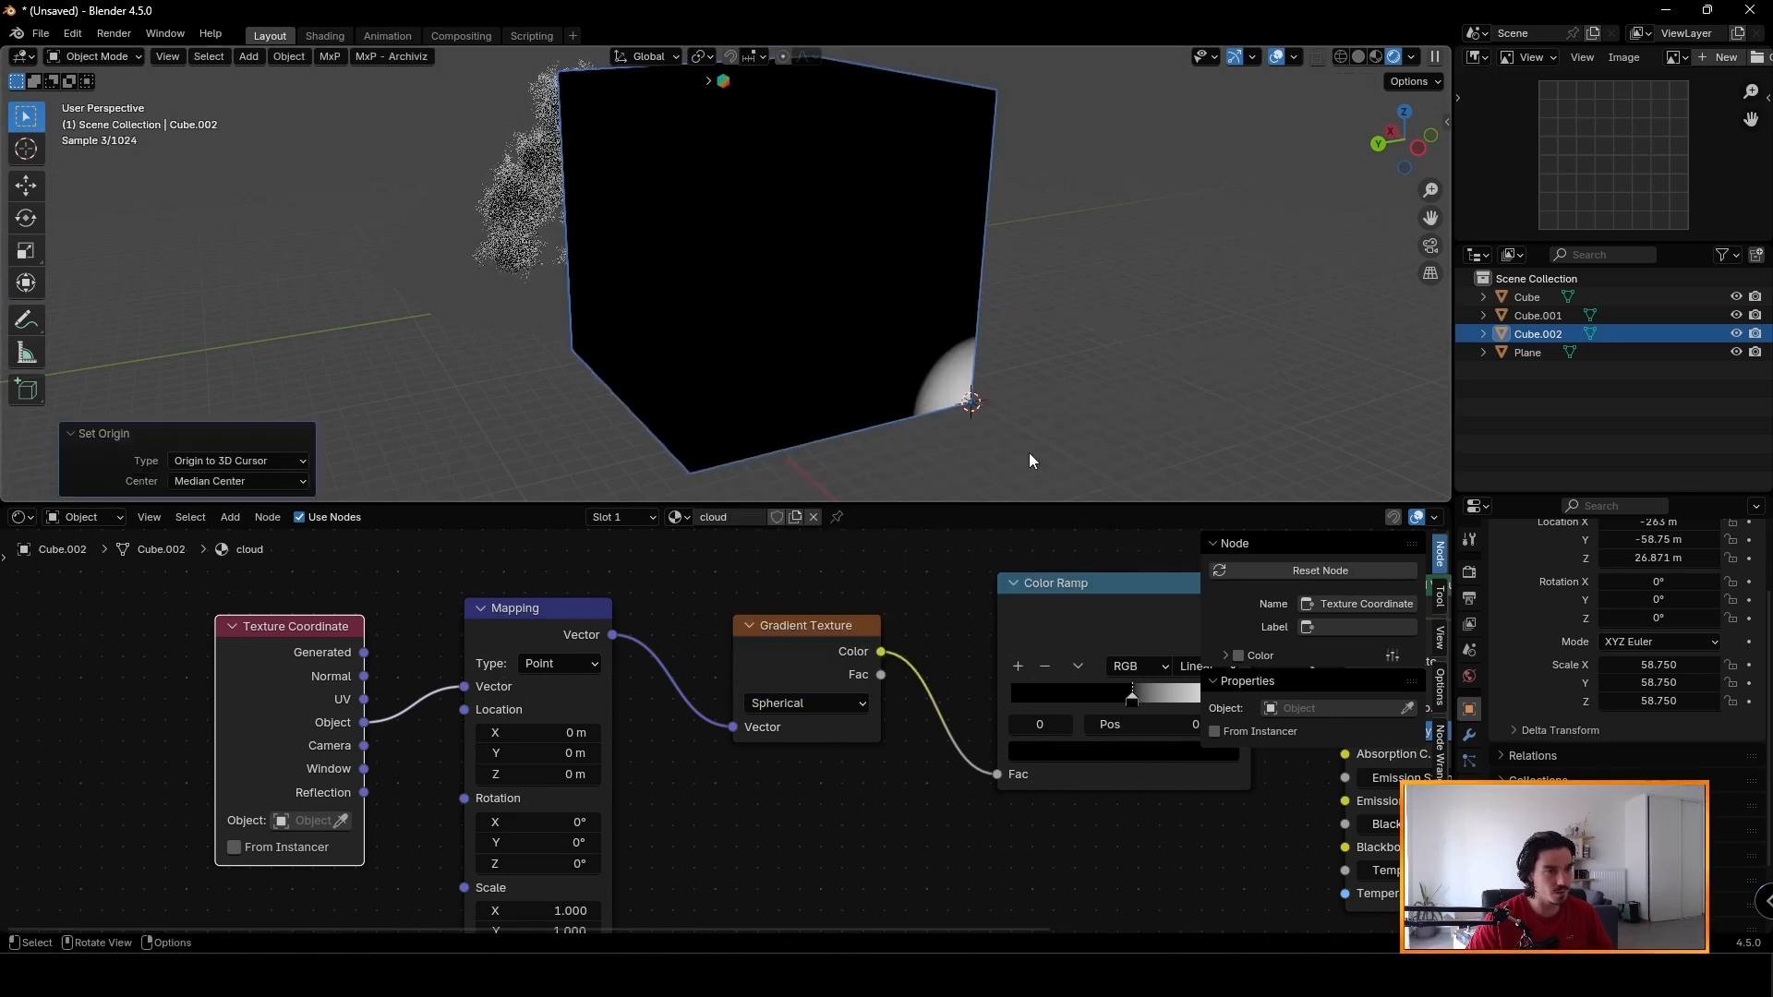
{"action": "left_click", "coordinate": [1031, 460]}
{"action": "middle_click_drag", "start_coordinate": [1040, 406], "coordinate": [869, 317]}
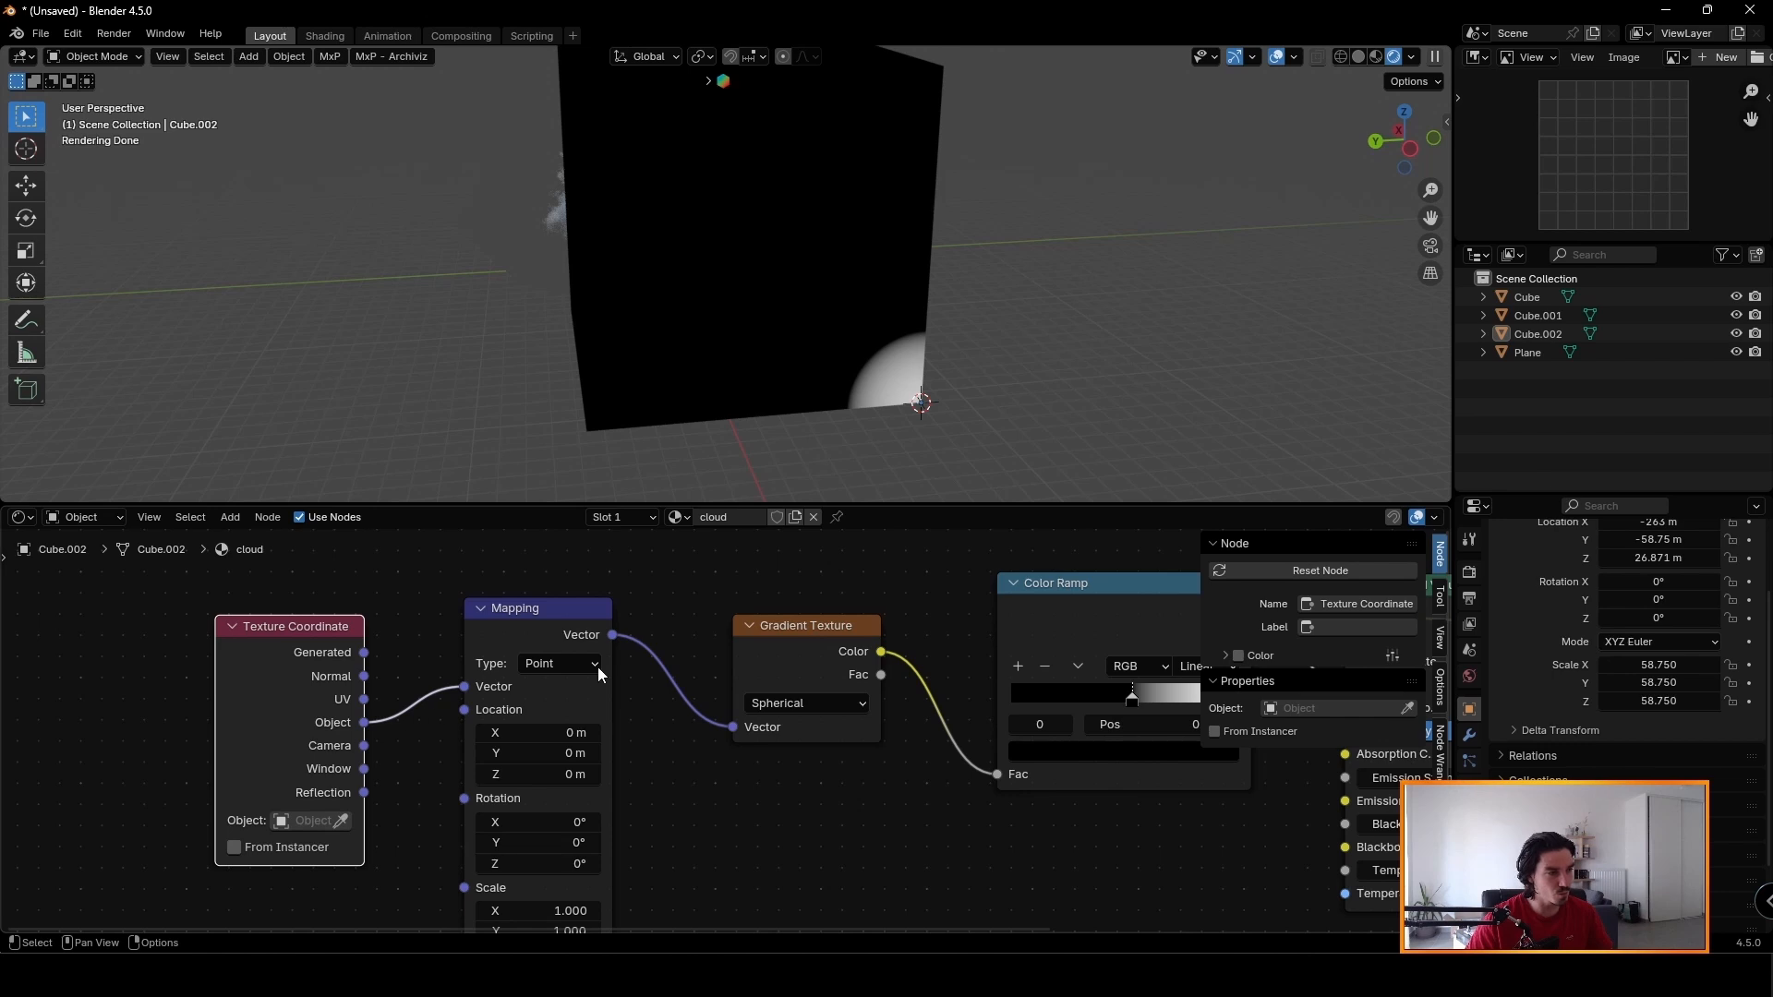
Move the Color Ramp node closer to the Gradient Texture and select both nodes.
{"action": "left_click_drag", "start_coordinate": [1088, 647], "coordinate": [1028, 652]}
{"action": "left_click_drag", "start_coordinate": [695, 549], "coordinate": [1136, 847]}
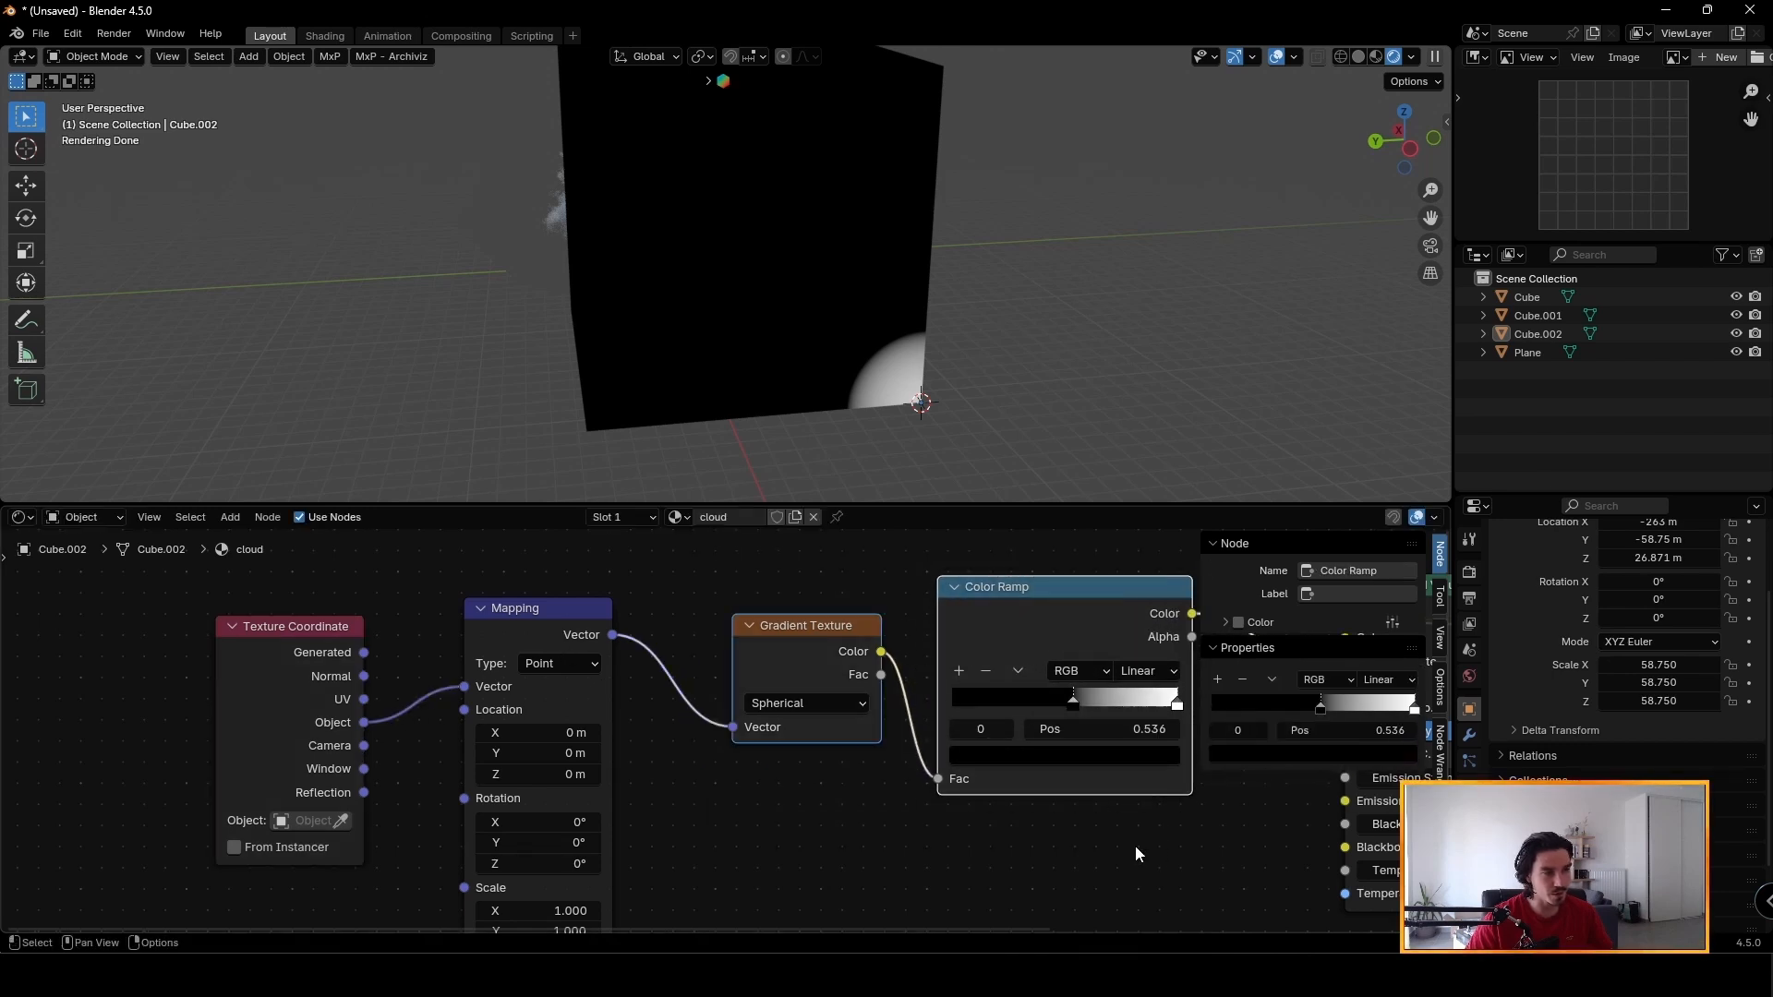
{"action": "middle_click_drag", "start_coordinate": [1136, 854], "coordinate": [958, 841]}
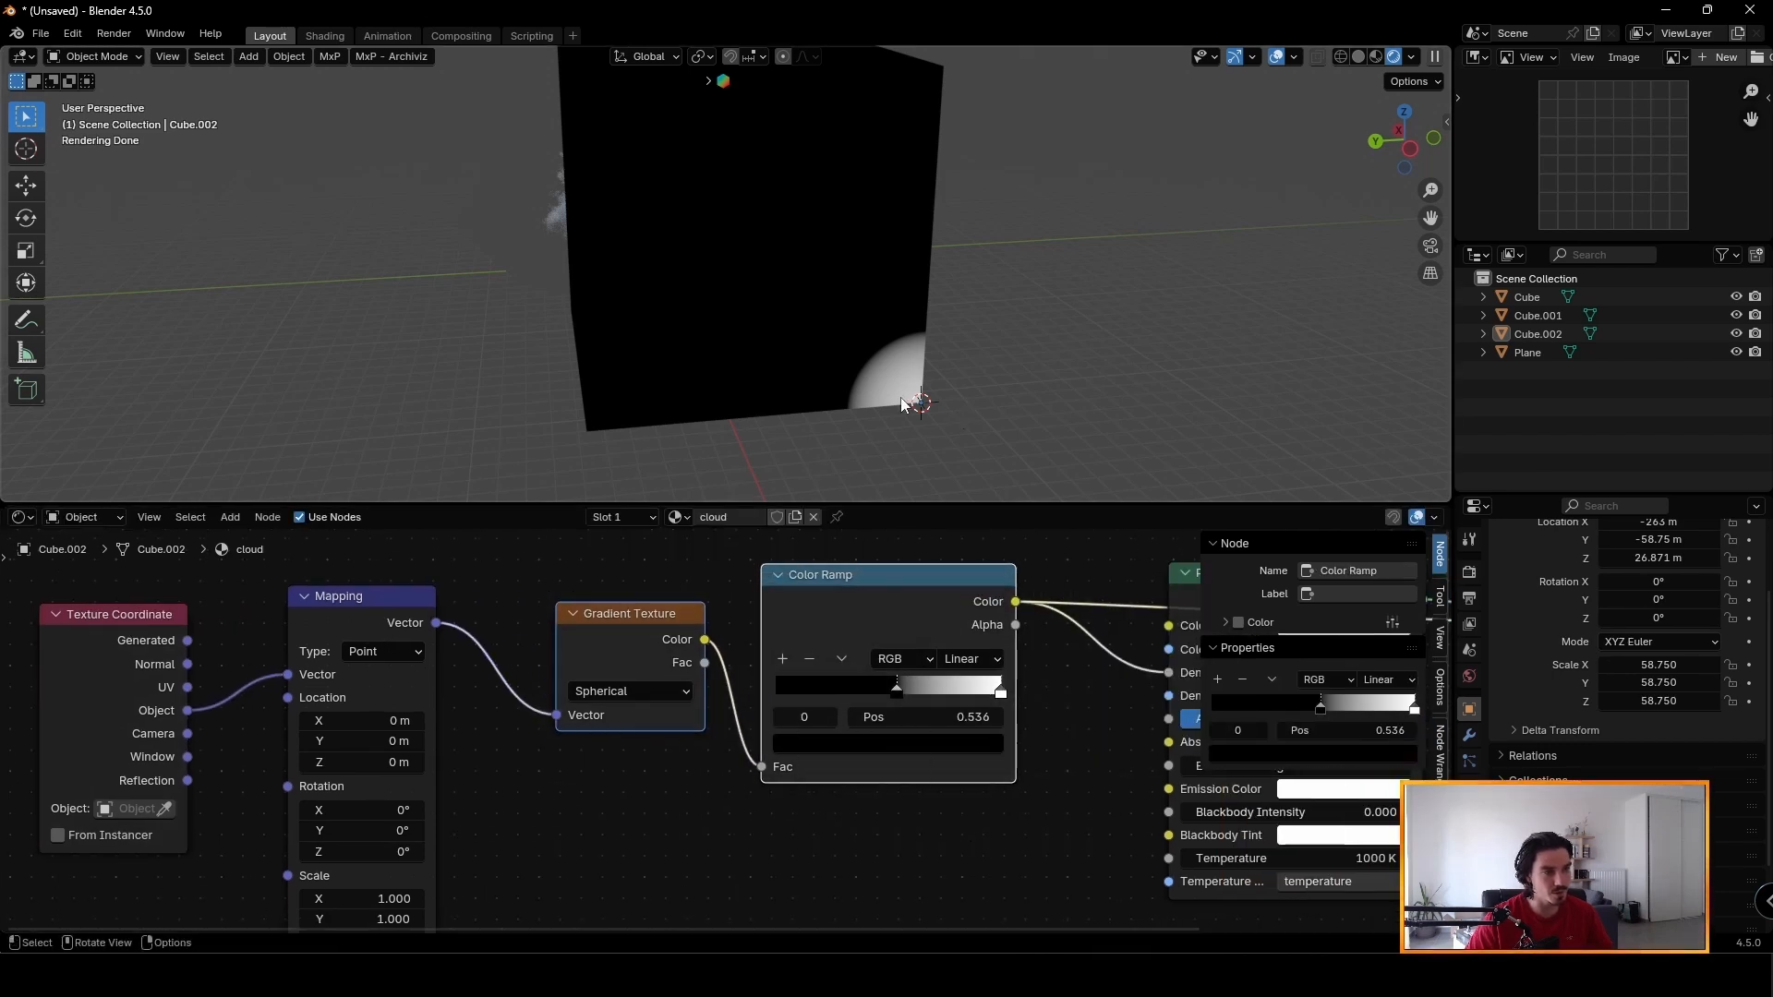
Set the cube's origin to its geometry.
{"action": "left_click", "coordinate": [822, 305]}
{"action": "right_click", "coordinate": [813, 296]}
{"action": "mouse_move", "coordinate": [813, 295]}
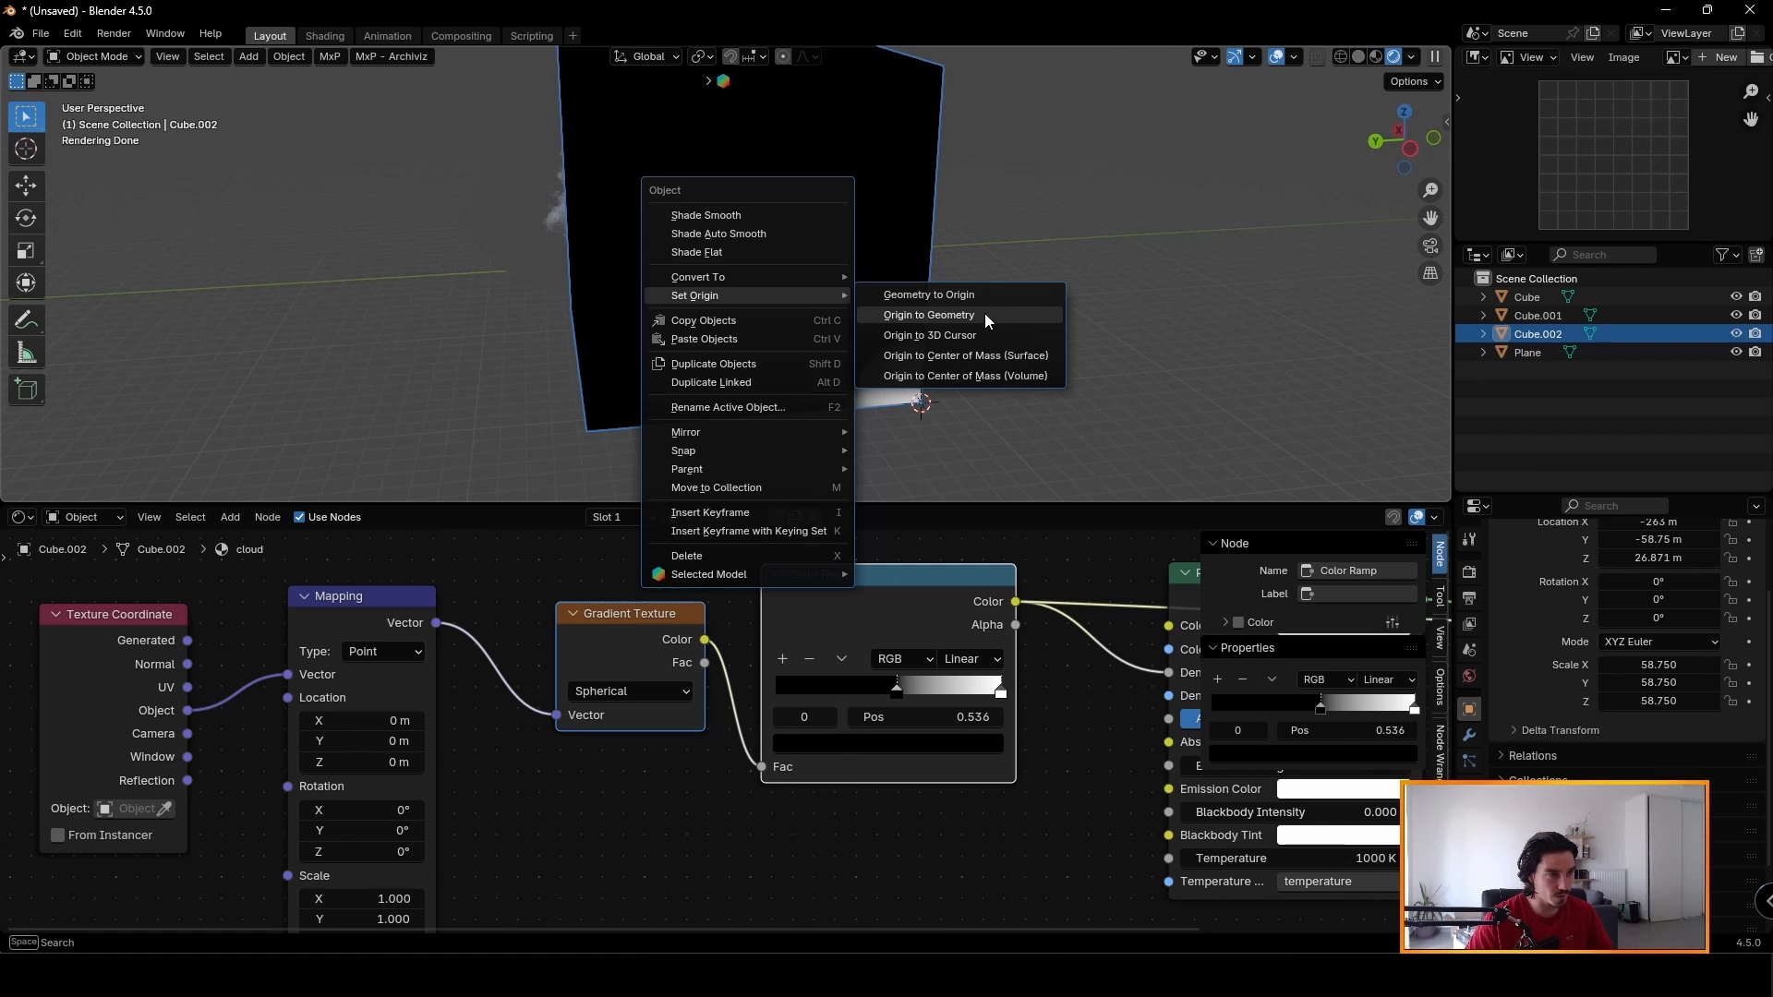
{"action": "left_click", "coordinate": [984, 313]}
{"action": "middle_click_drag", "start_coordinate": [827, 313], "coordinate": [687, 224]}
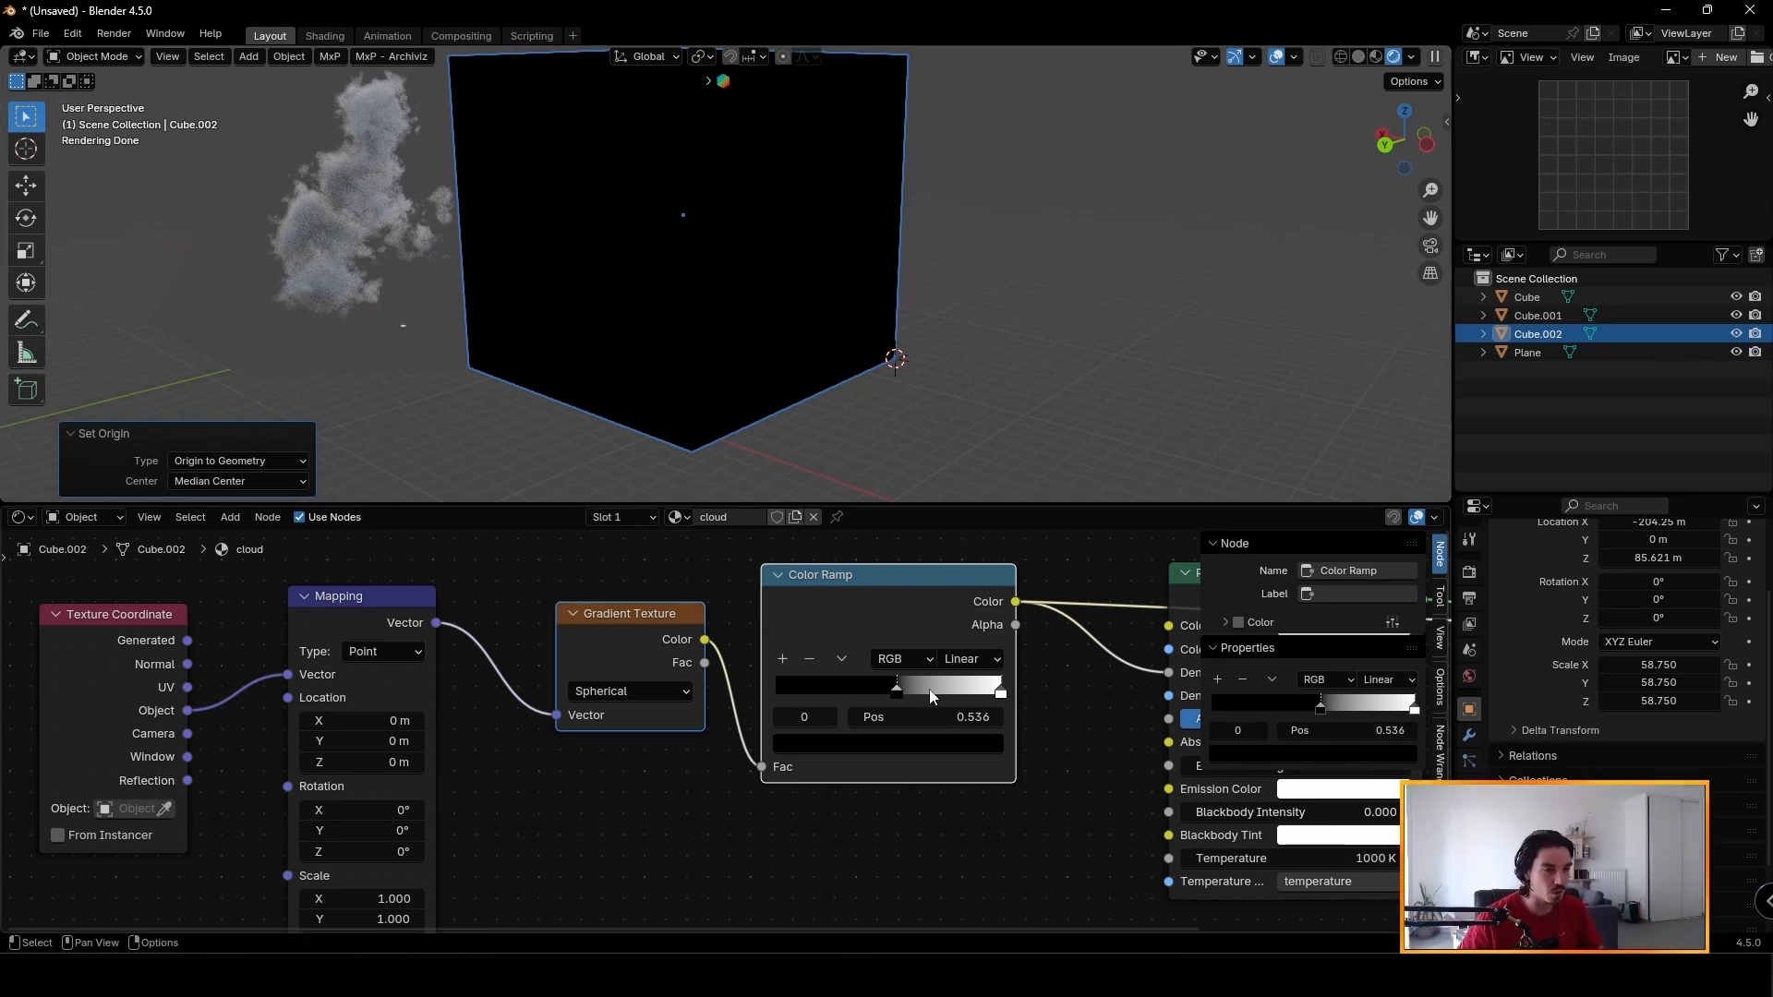
Route the Principled Volume to the Material Output's Volume input with Surface left unconnected, and view the cube from the back.
{"action": "middle_click_drag", "start_coordinate": [1146, 662], "coordinate": [884, 665]}
{"action": "left_click_drag", "start_coordinate": [755, 606], "coordinate": [852, 623]}
{"action": "middle_click_drag", "start_coordinate": [707, 301], "coordinate": [1226, 215]}
{"action": "key", "text": "ctrl+KP_1"}
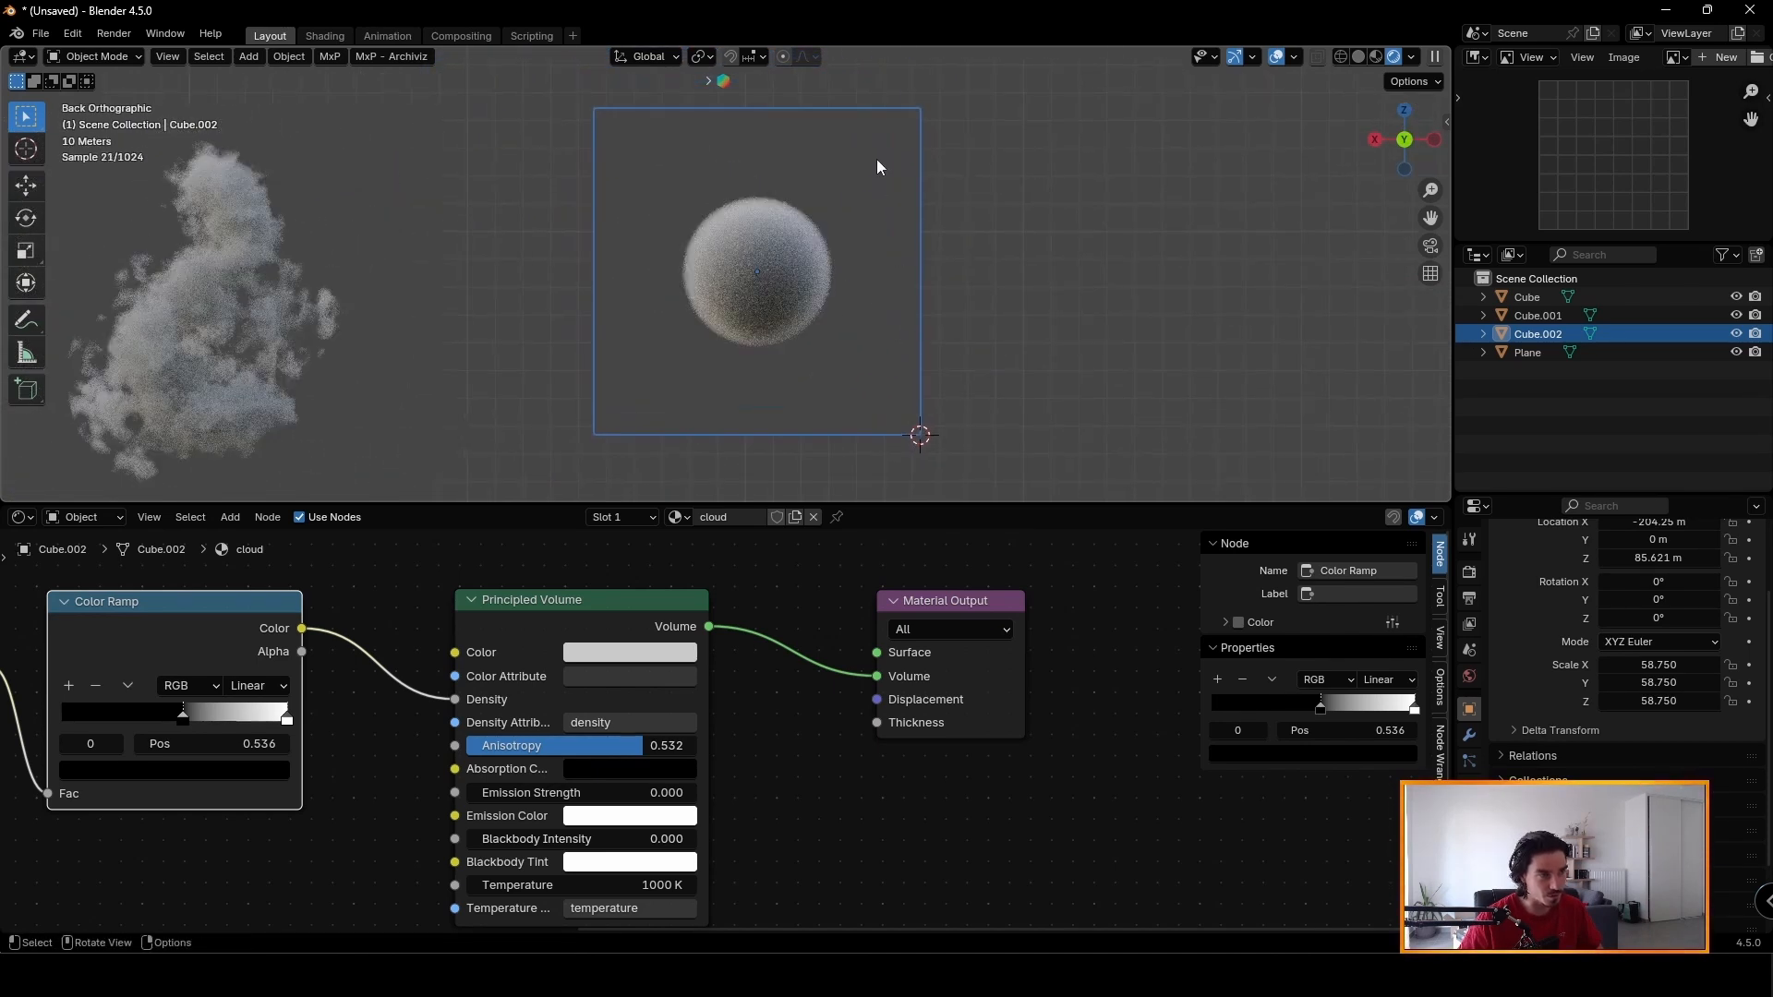
Preview the Color Ramp and the Principled Volume through the Surface input, and disconnect the Surface link.
{"action": "left_click", "coordinate": [265, 634], "text": "ctrl+shift"}
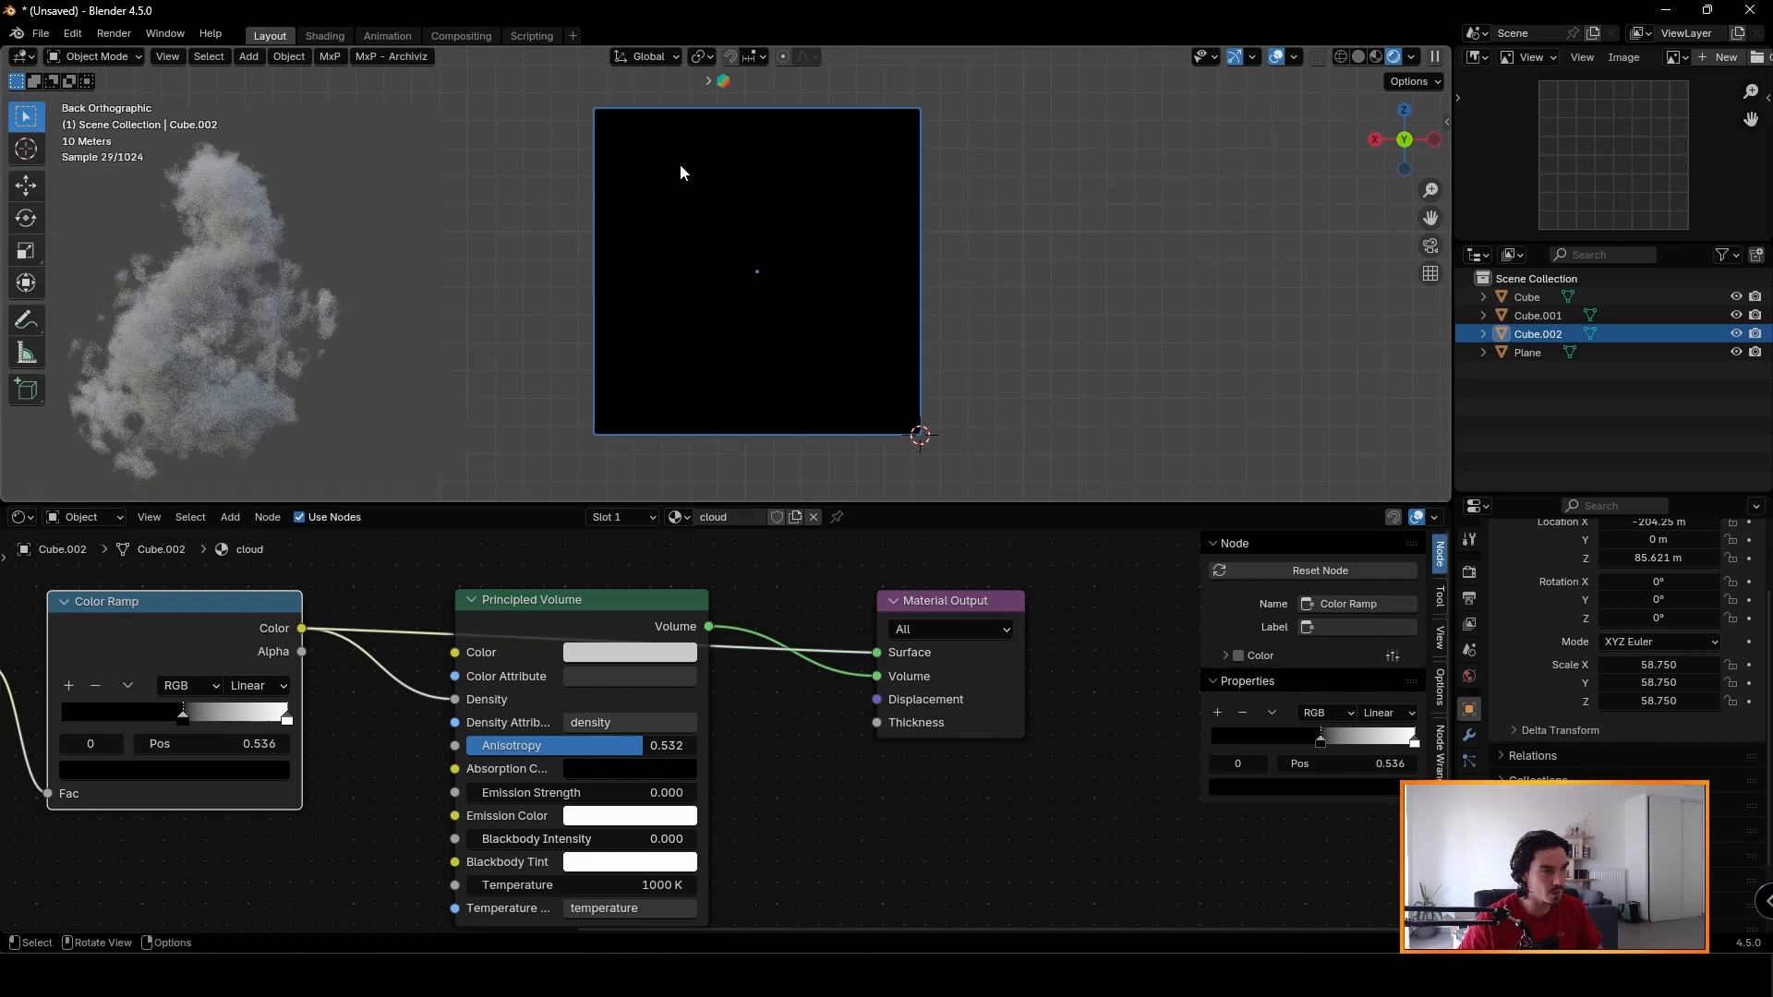
{"action": "left_click", "coordinate": [587, 636], "text": "ctrl+shift"}
{"action": "left_click_drag", "start_coordinate": [877, 652], "coordinate": [796, 591]}
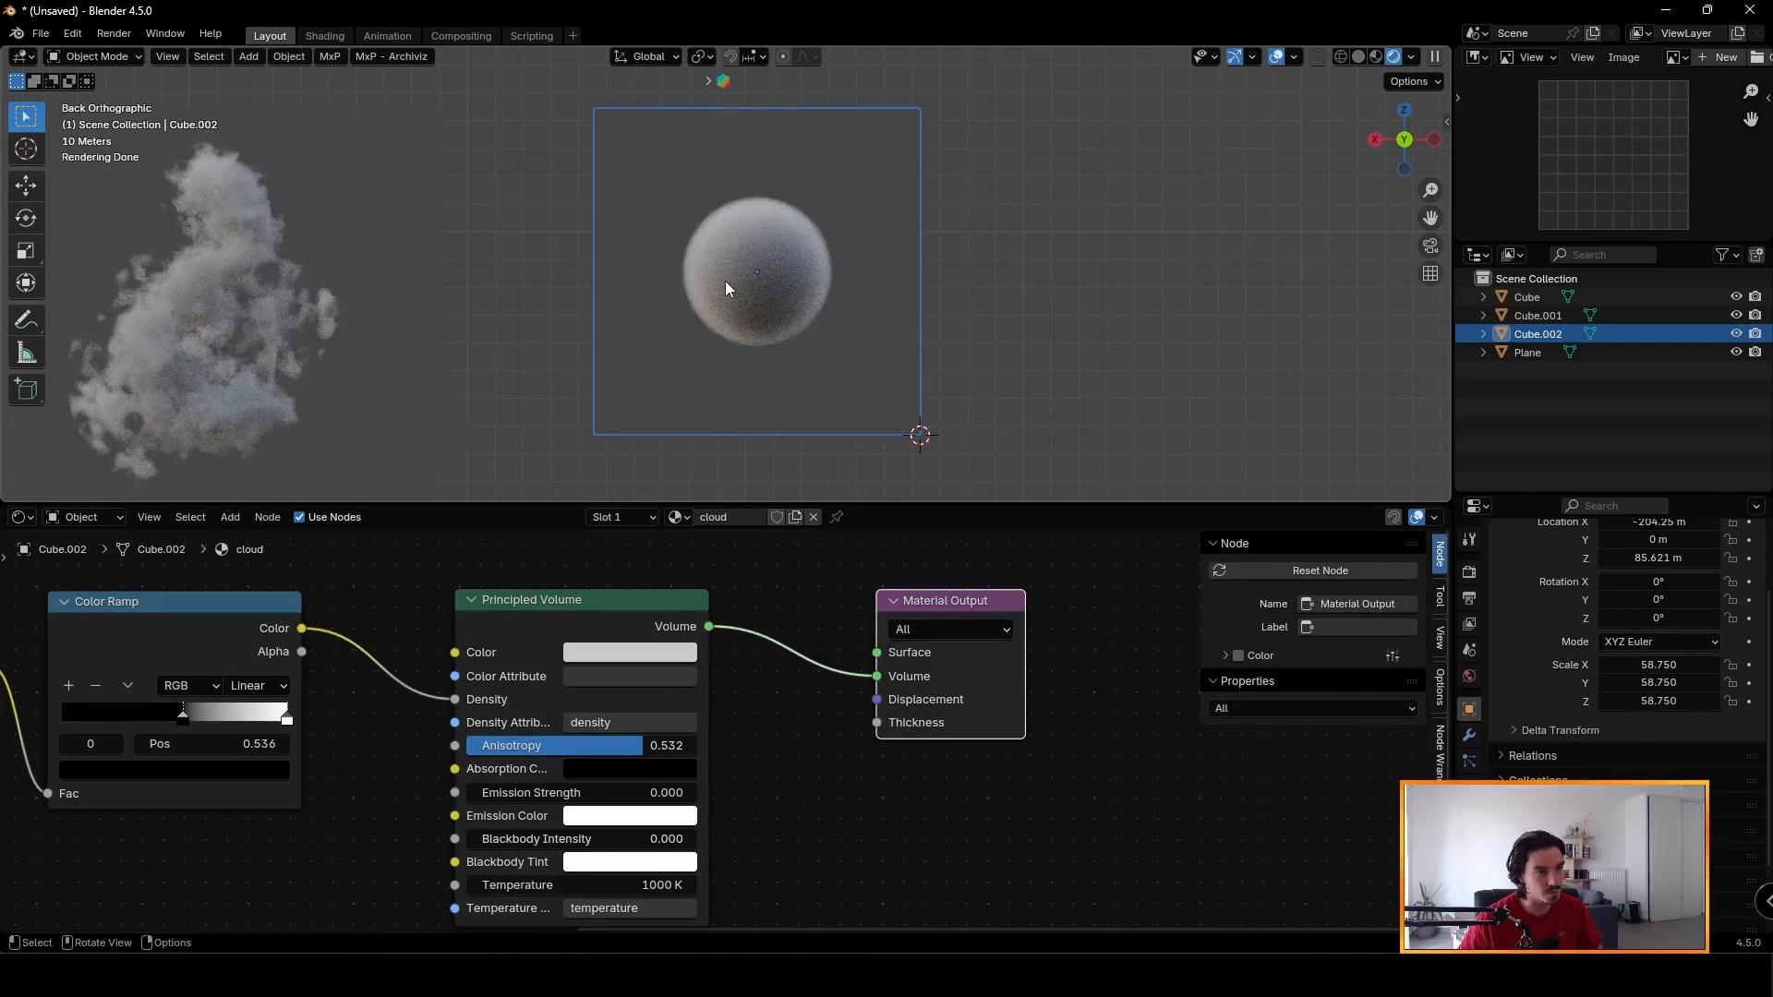
{"action": "middle_click_drag", "start_coordinate": [800, 345], "coordinate": [809, 345]}
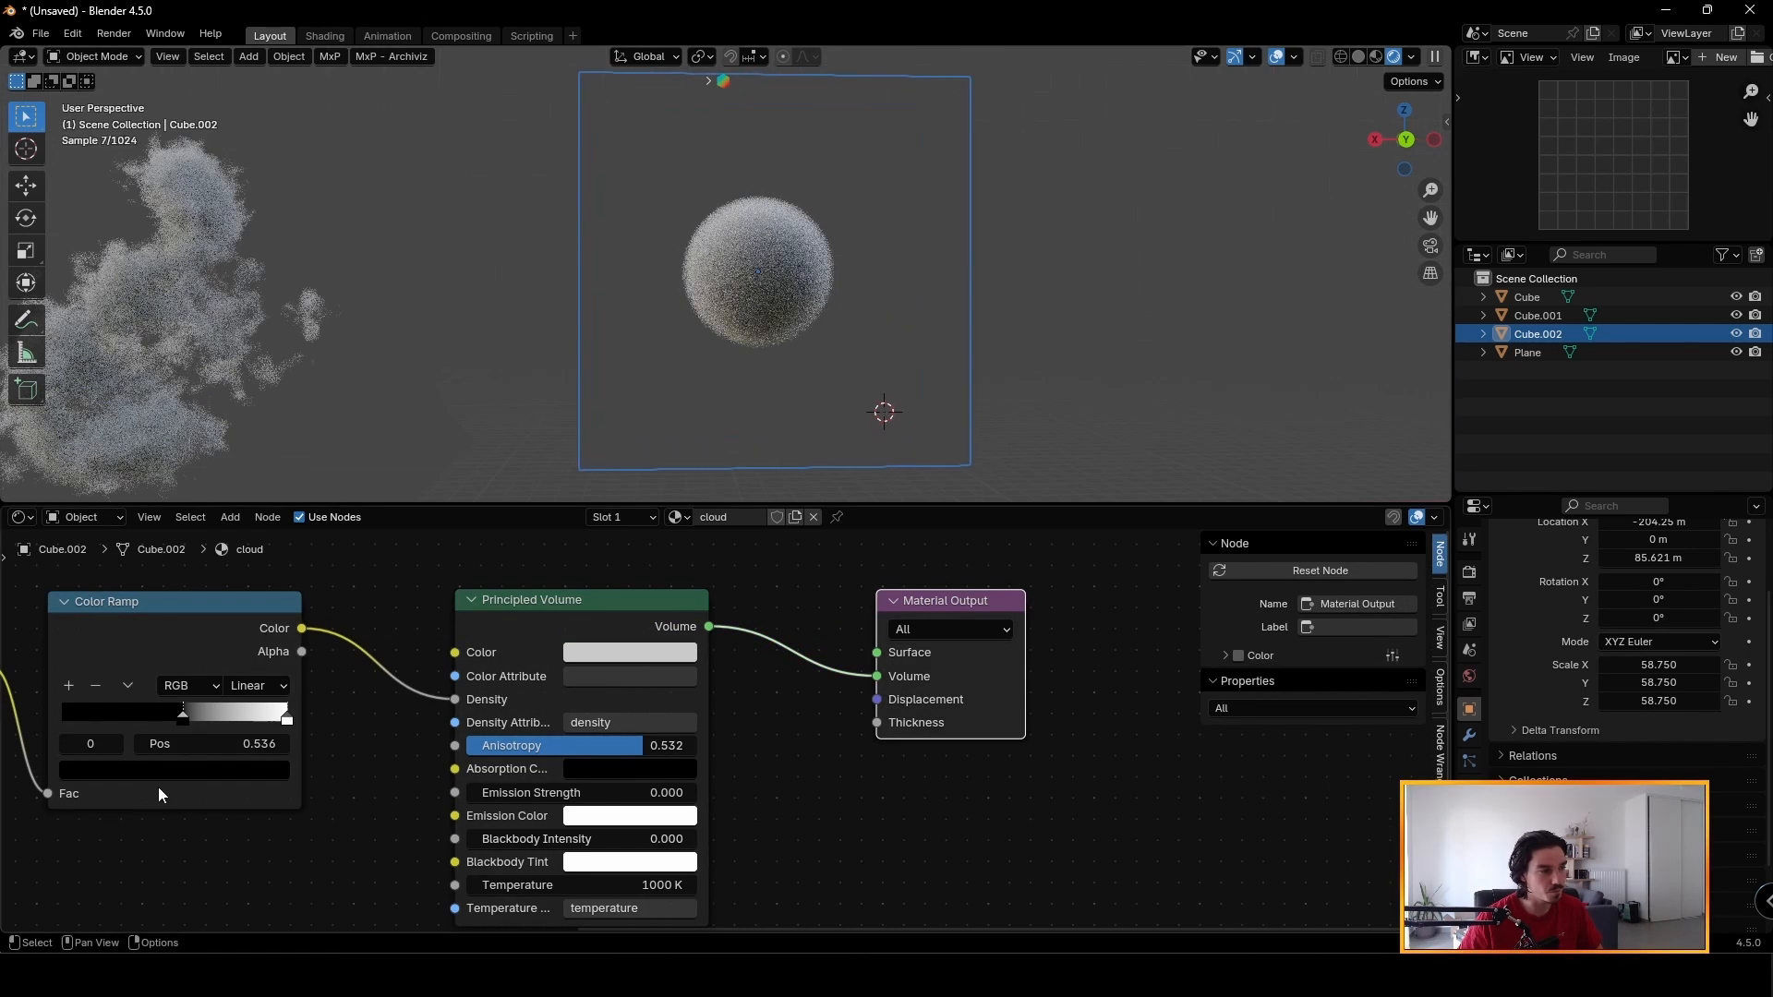
Set the position of the Color Ramp's black stop to 0.2.
{"action": "middle_click_drag", "start_coordinate": [260, 743], "coordinate": [726, 761]}
{"action": "scroll", "coordinate": [702, 753], "scroll_direction": "up", "scroll_amount": 1}
{"action": "left_click_drag", "start_coordinate": [649, 737], "coordinate": [534, 765]}
{"action": "double_click", "coordinate": [674, 765]}
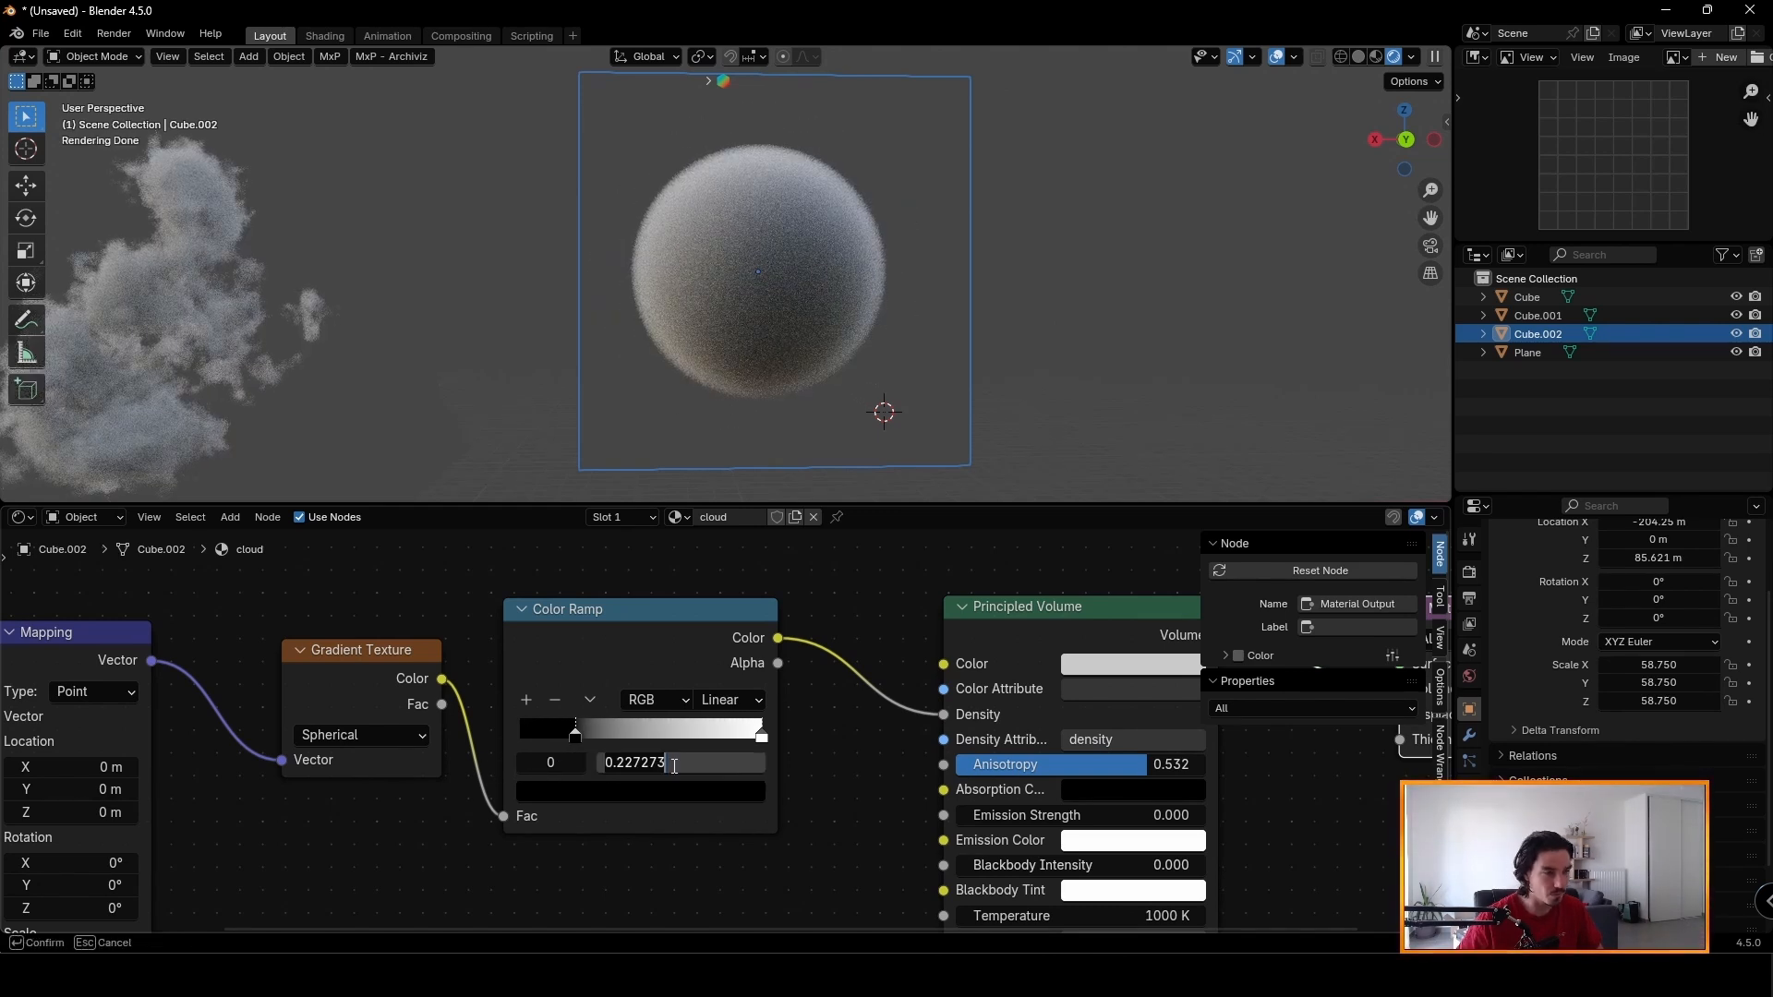
{"action": "type", "text": "2"}
Add a Noise Texture node above the gradient's Color Ramp.
{"action": "middle_click_drag", "start_coordinate": [822, 233], "coordinate": [772, 358]}
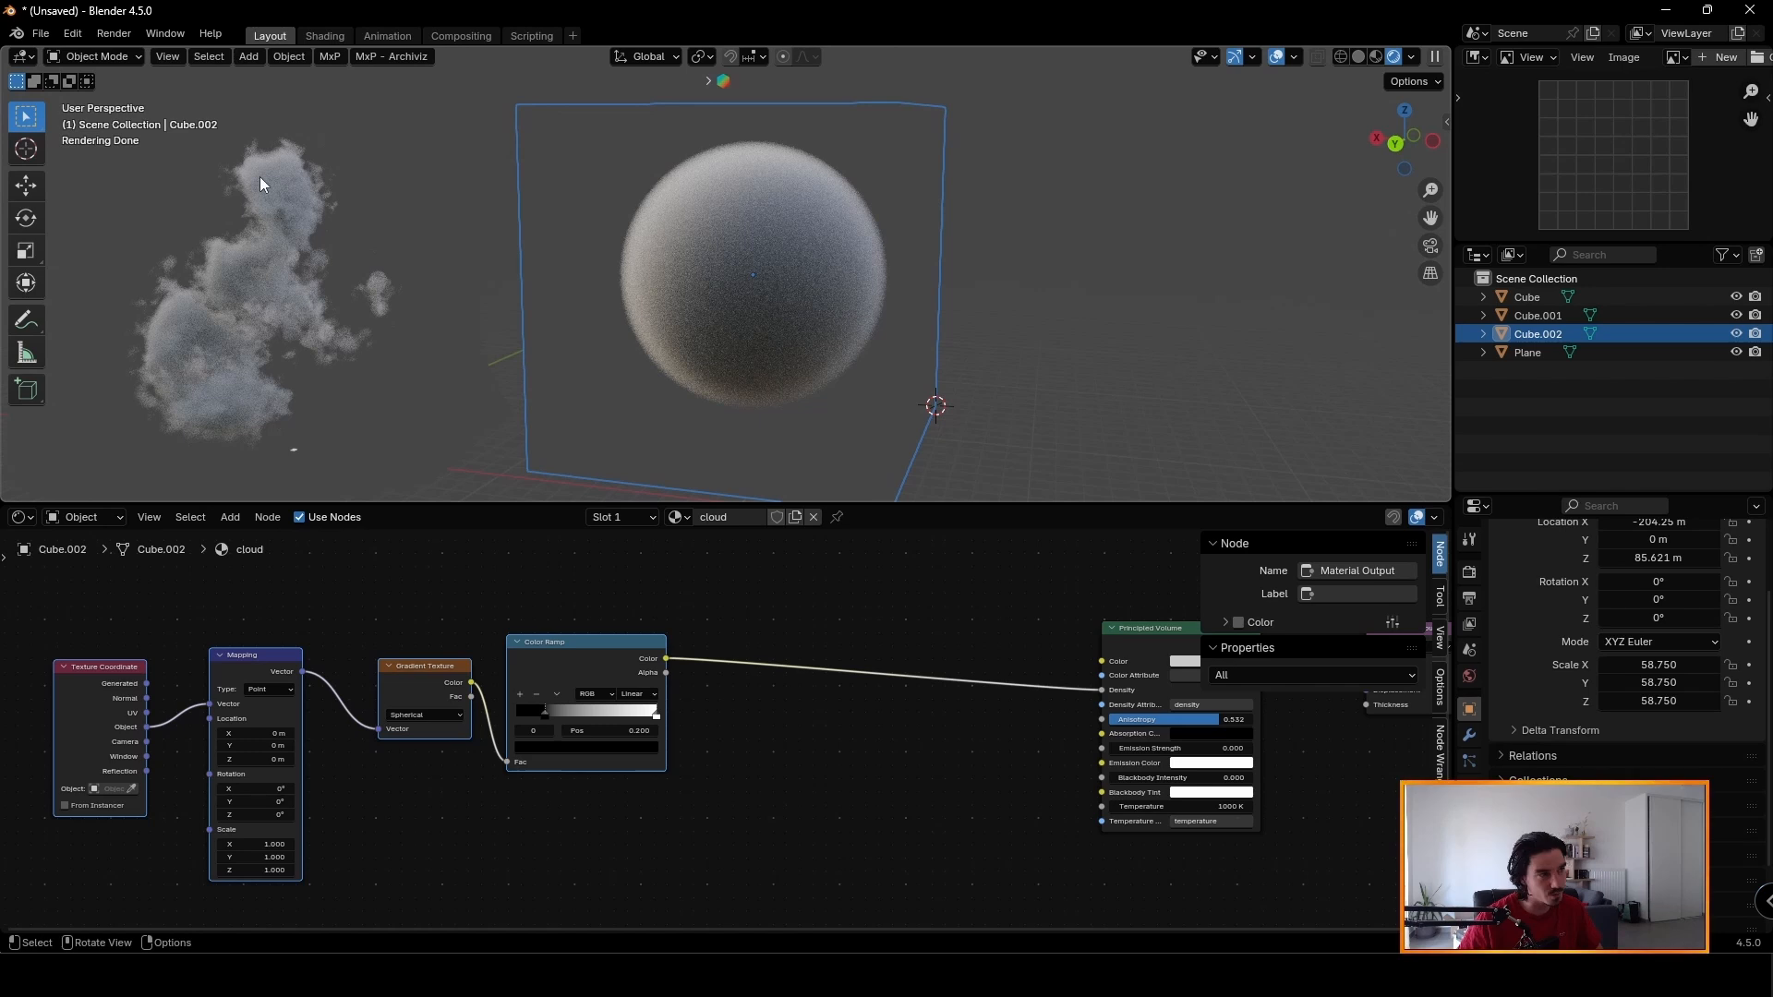
{"action": "key", "text": "shift+a"}
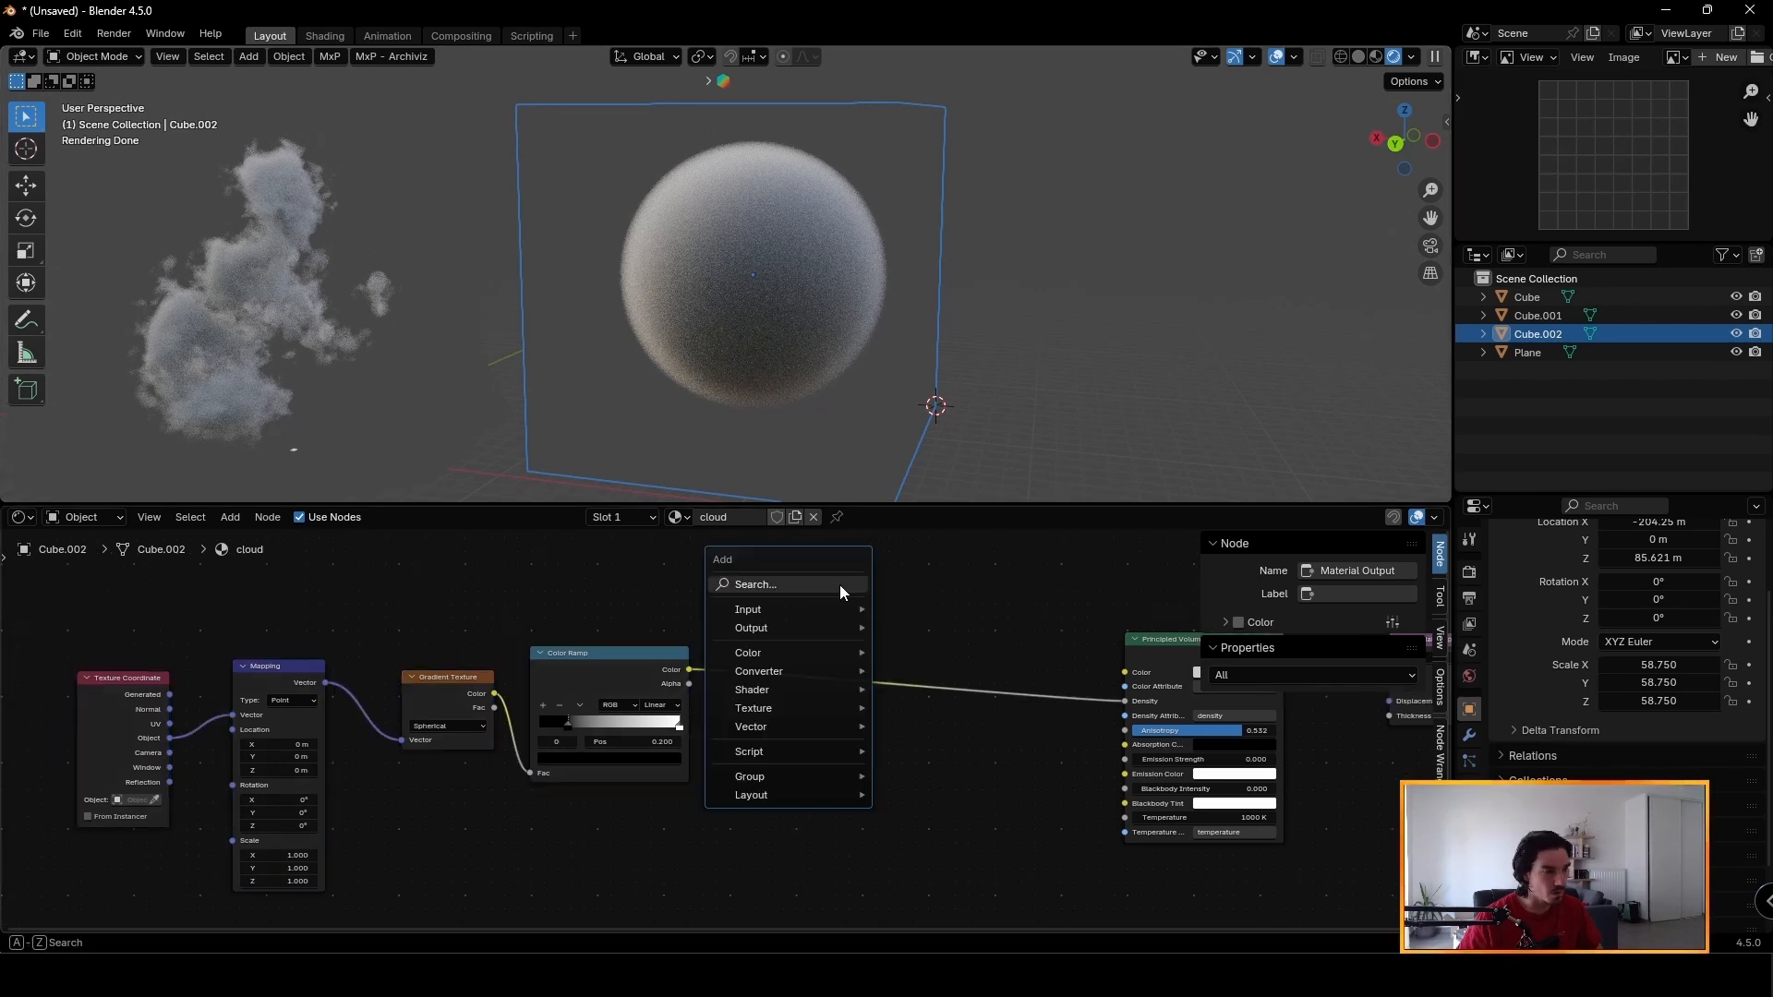
{"action": "type", "text": "noise"}
{"action": "key", "text": "Return"}
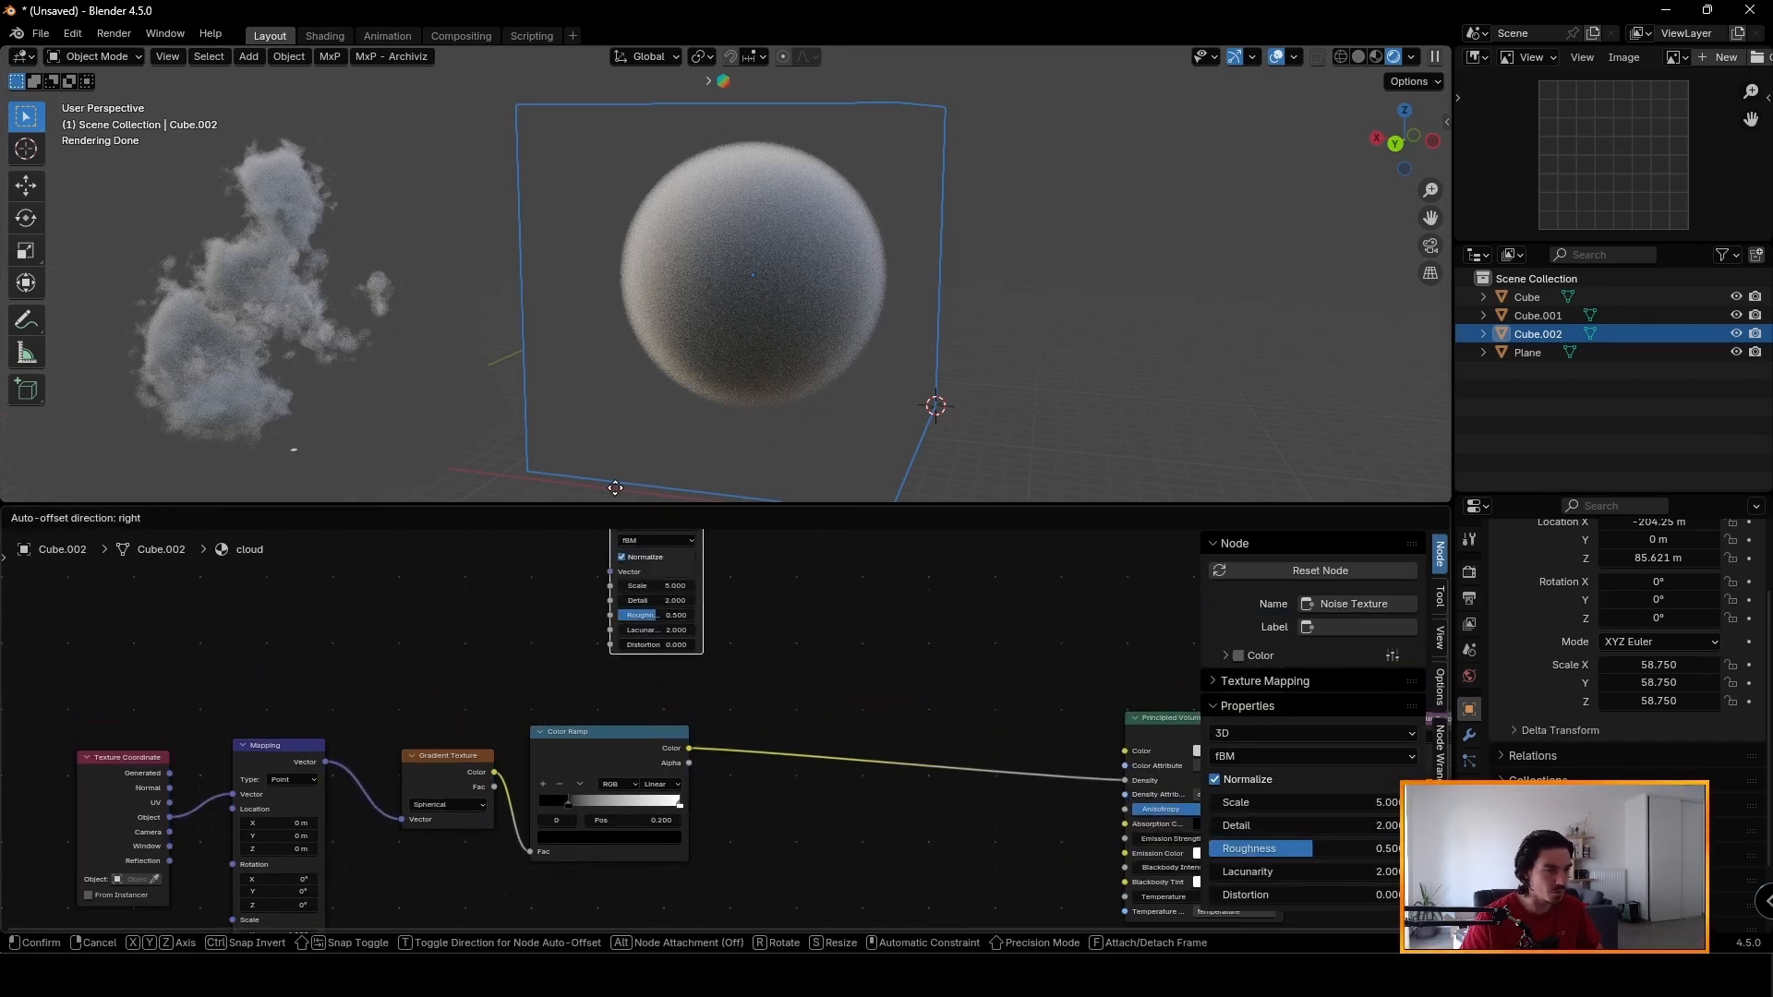
{"action": "left_click", "coordinate": [565, 515]}
{"action": "key", "text": "shift+a"}
{"action": "type", "text": "mat"}
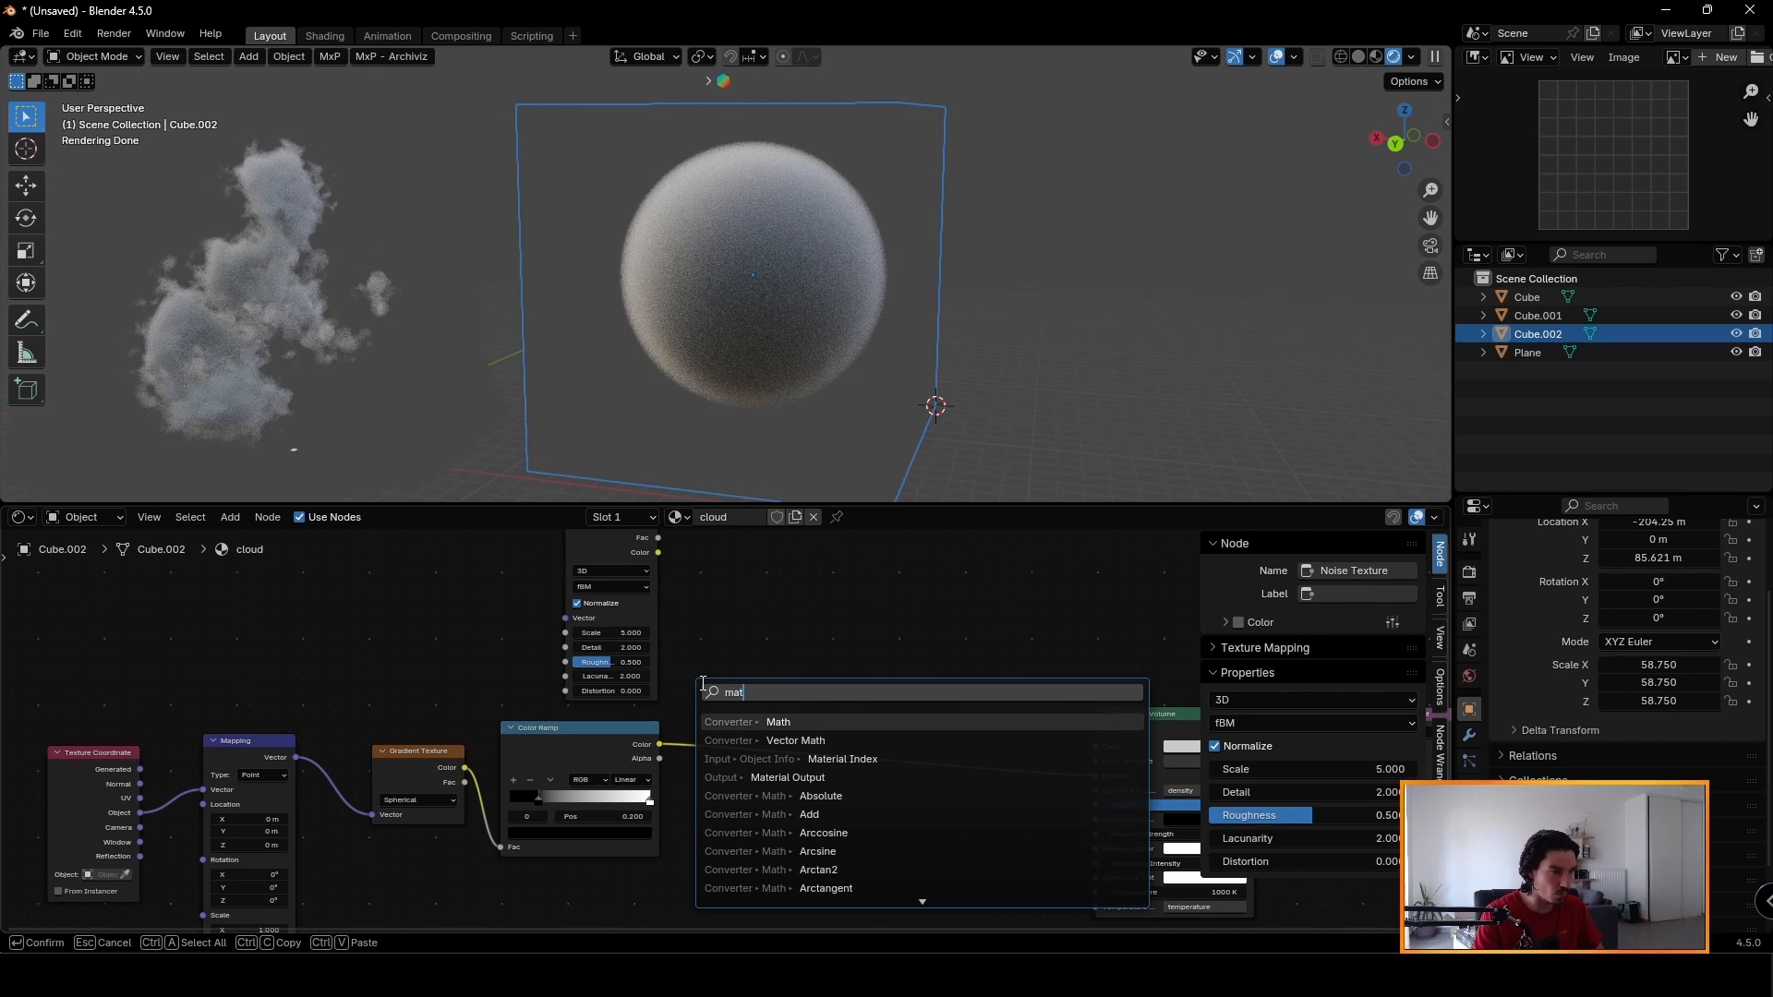
{"action": "key", "text": "Escape"}
Combine the Noise Texture and the gradient's Color Ramp in a Mix Color node that feeds the Principled Volume's Density.
{"action": "right_click_drag", "start_coordinate": [632, 622], "coordinate": [624, 745], "text": "ctrl+shift"}
{"action": "left_click", "coordinate": [728, 644]}
{"action": "left_click", "coordinate": [717, 658]}
{"action": "left_click_drag", "start_coordinate": [744, 678], "coordinate": [832, 647]}
{"action": "scroll", "coordinate": [845, 688], "scroll_direction": "up", "scroll_amount": 2}
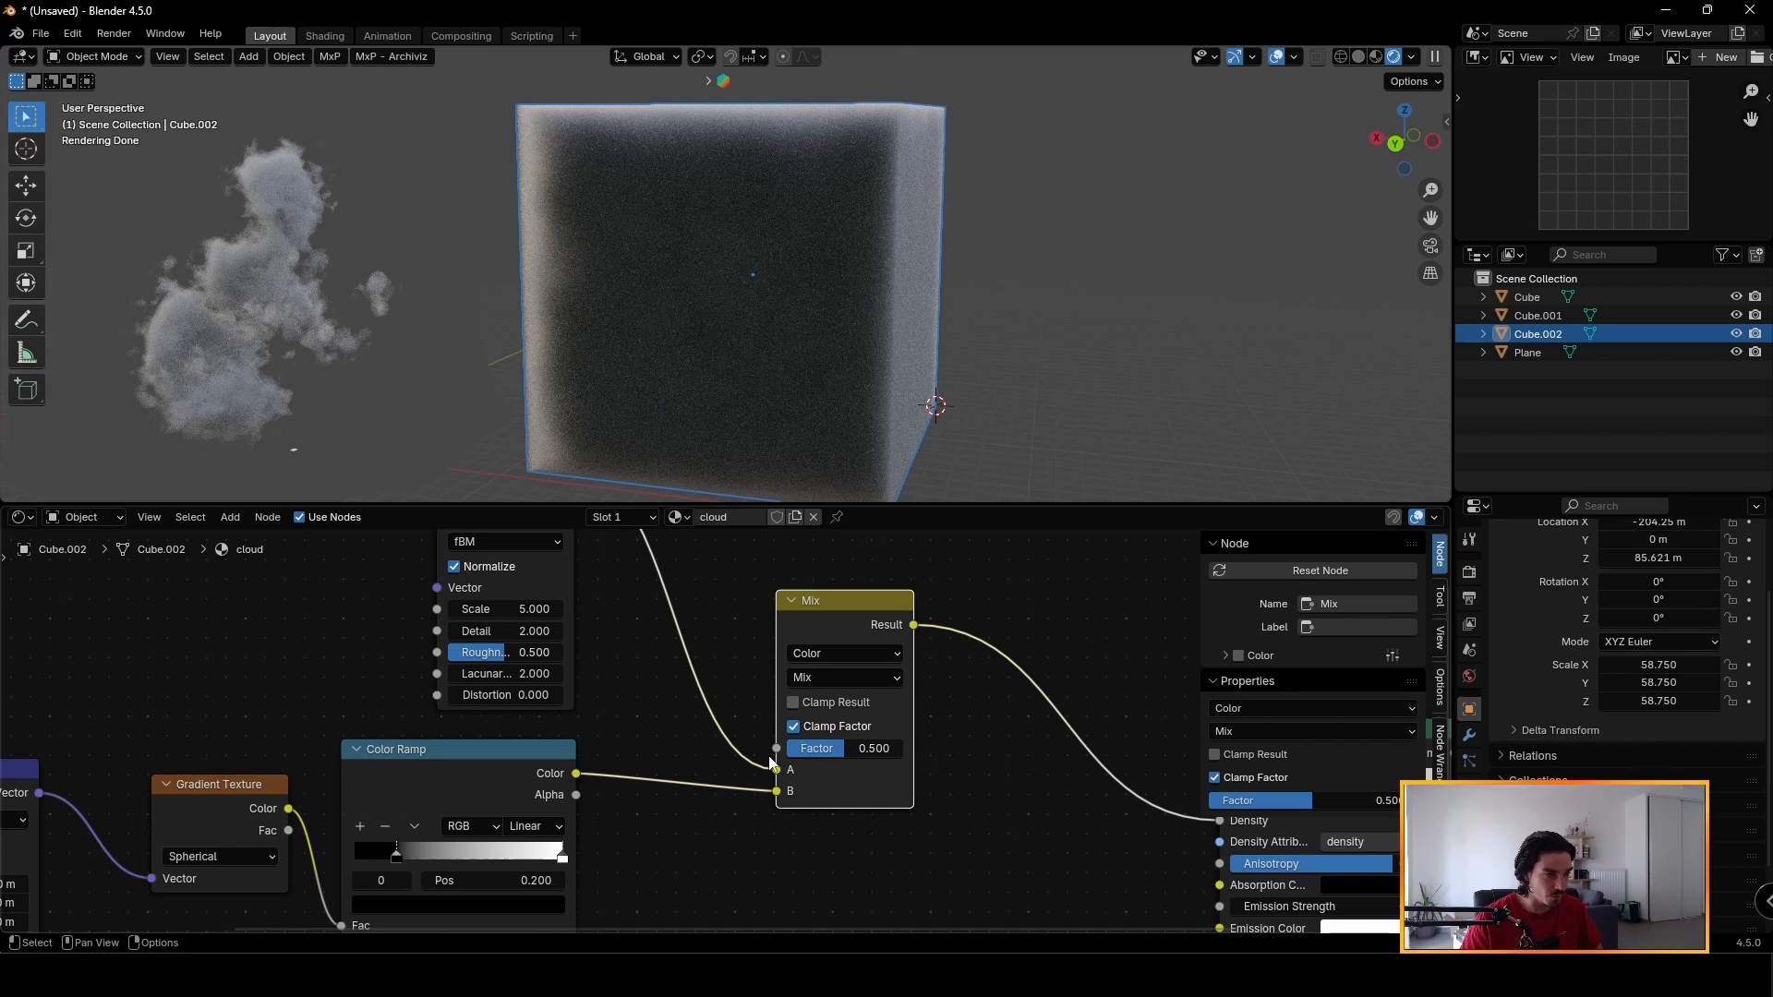
{"action": "middle_click_drag", "start_coordinate": [815, 311], "coordinate": [759, 302]}
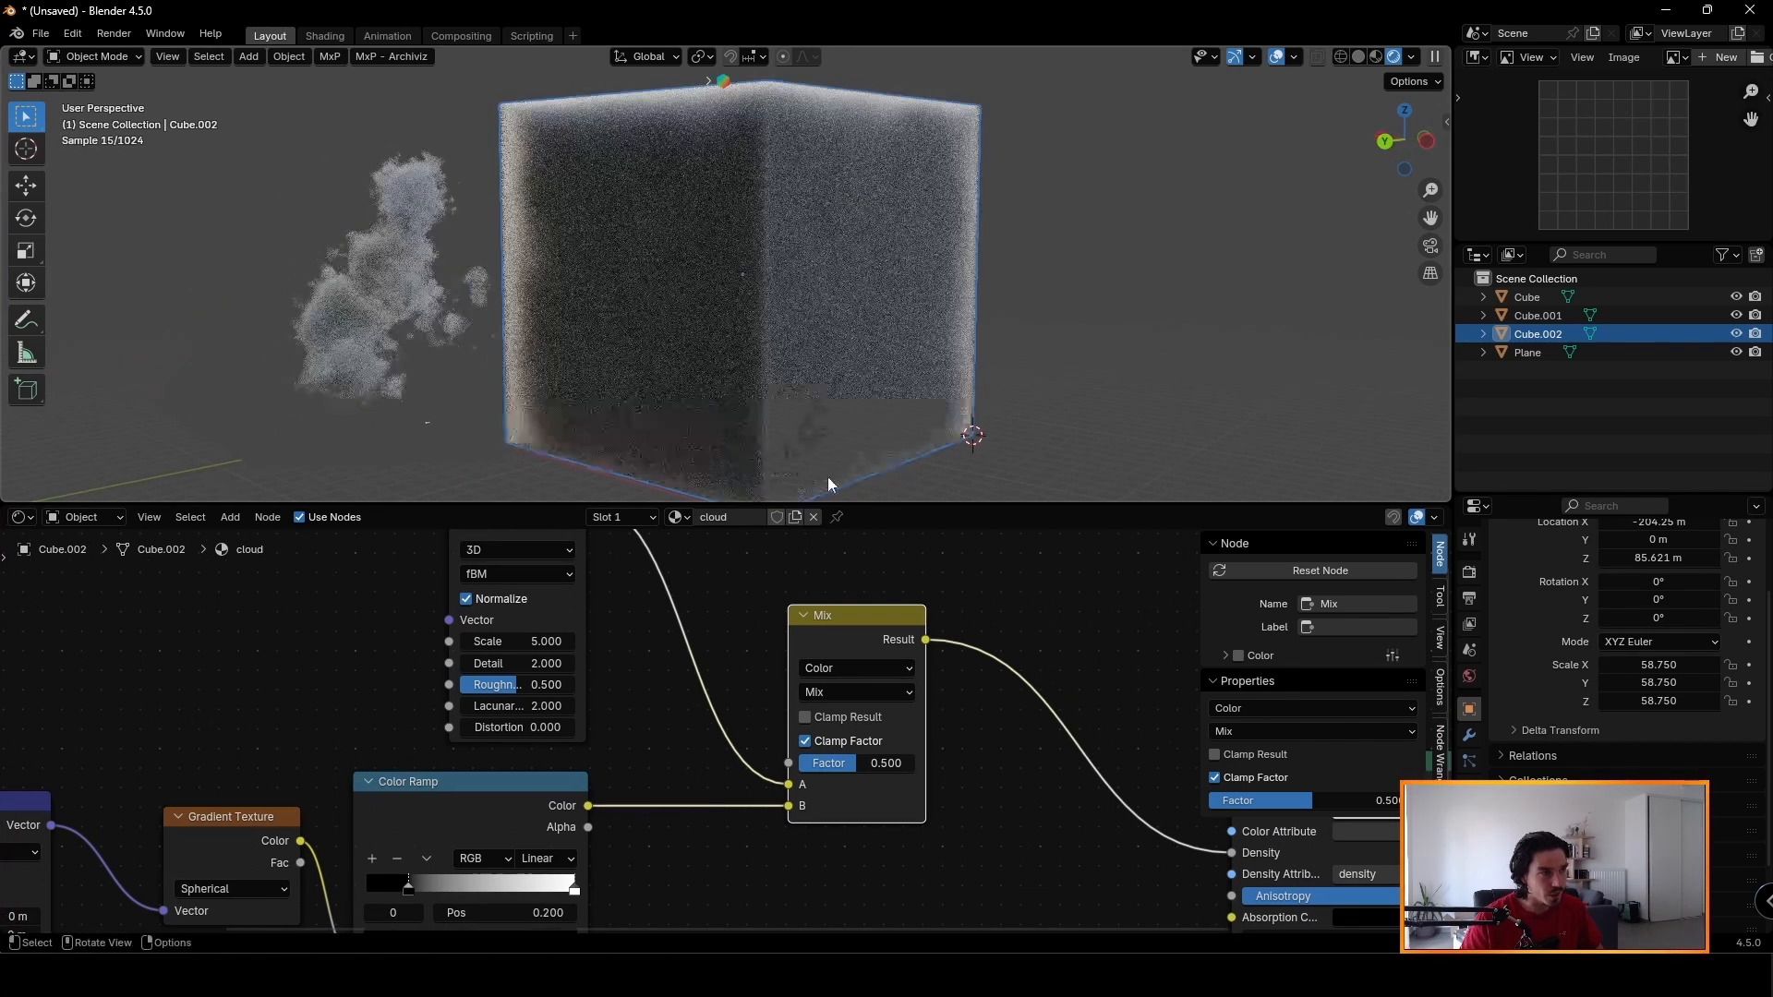
Set the Noise Texture's Scale to 5.6 and preview the noise on the cube.
{"action": "left_click_drag", "start_coordinate": [509, 641], "coordinate": [536, 641]}
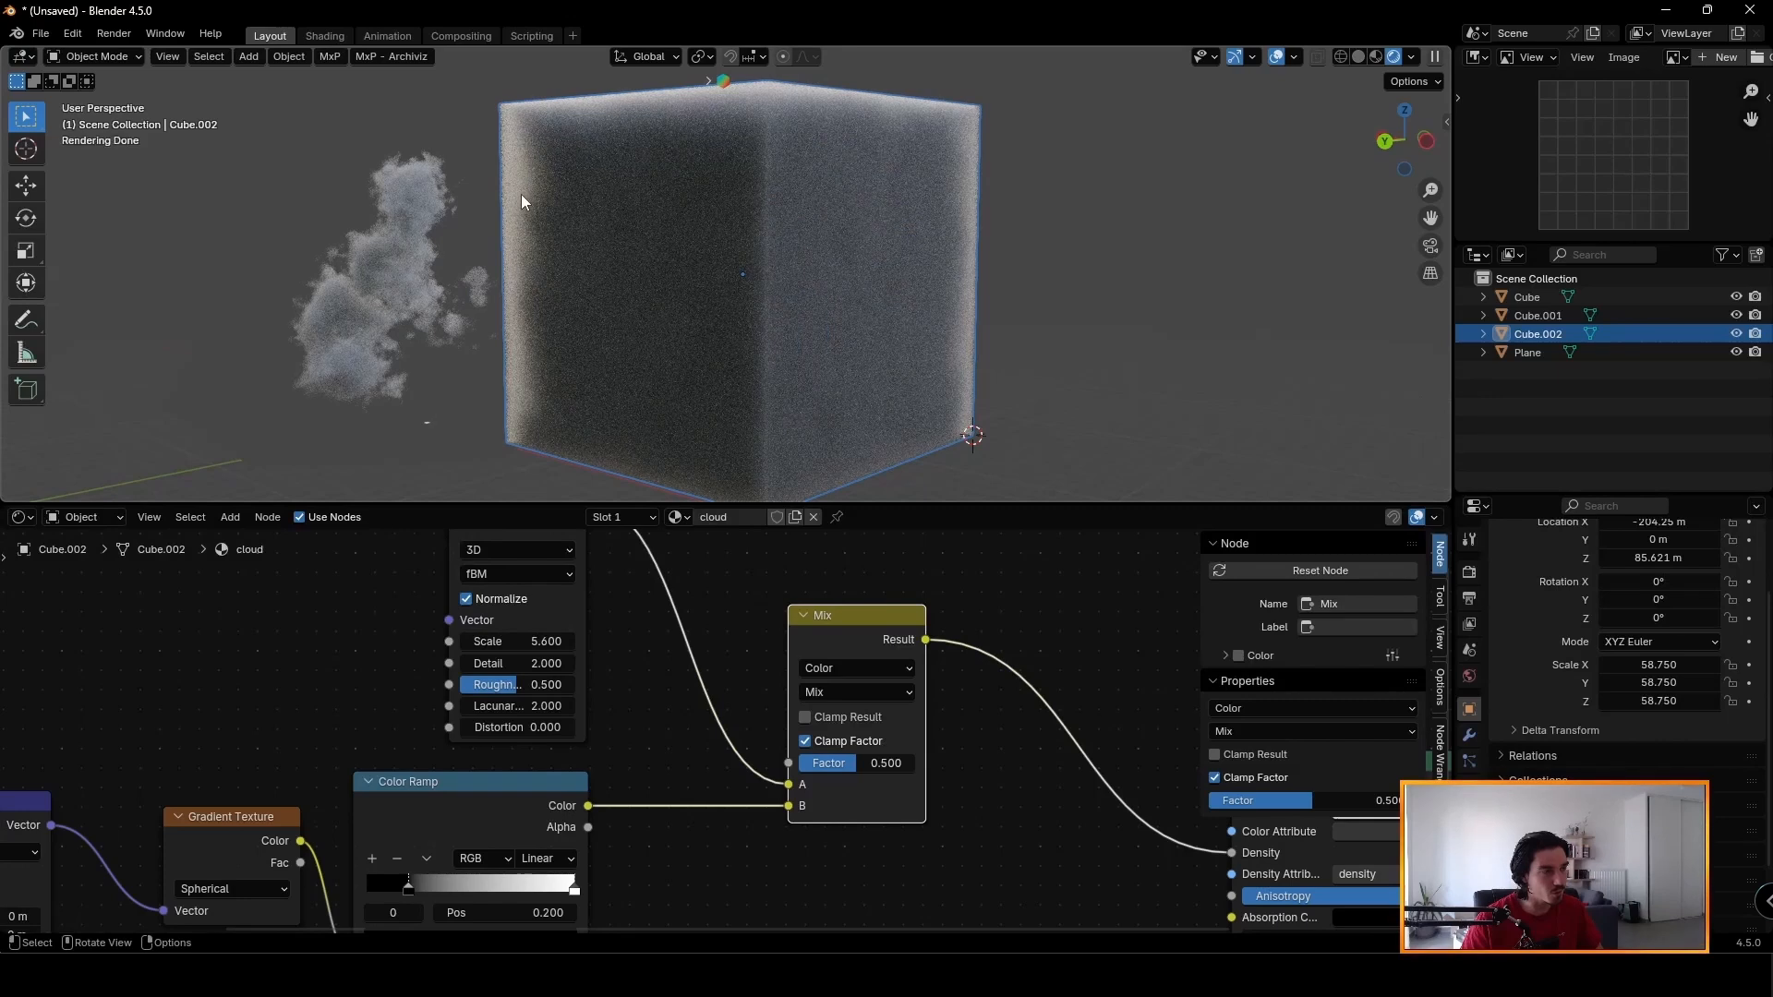
{"action": "middle_click_drag", "start_coordinate": [574, 678], "coordinate": [610, 768]}
{"action": "left_click", "coordinate": [579, 595], "text": "ctrl+shift"}
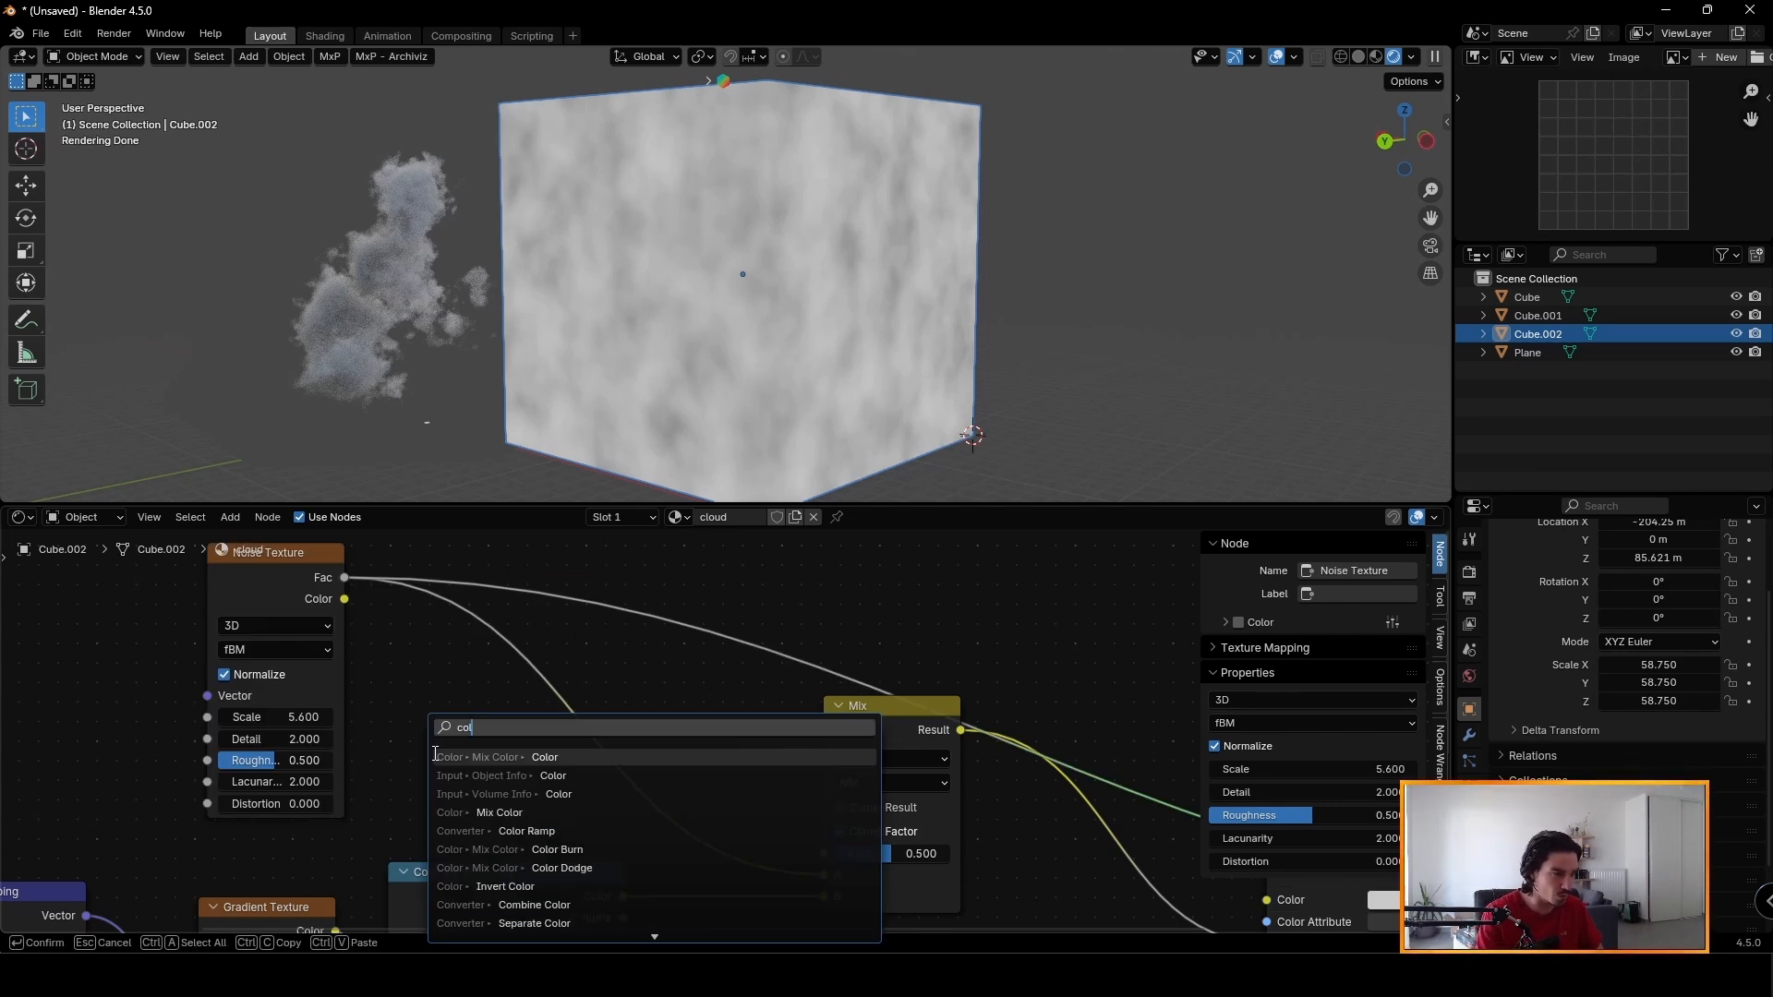
Add a Color Ramp after the Noise Texture and move its black stop to about 0.459.
{"action": "left_click", "coordinate": [526, 832]}
{"action": "left_click", "coordinate": [604, 740]}
{"action": "left_click_drag", "start_coordinate": [604, 741], "coordinate": [702, 743]}
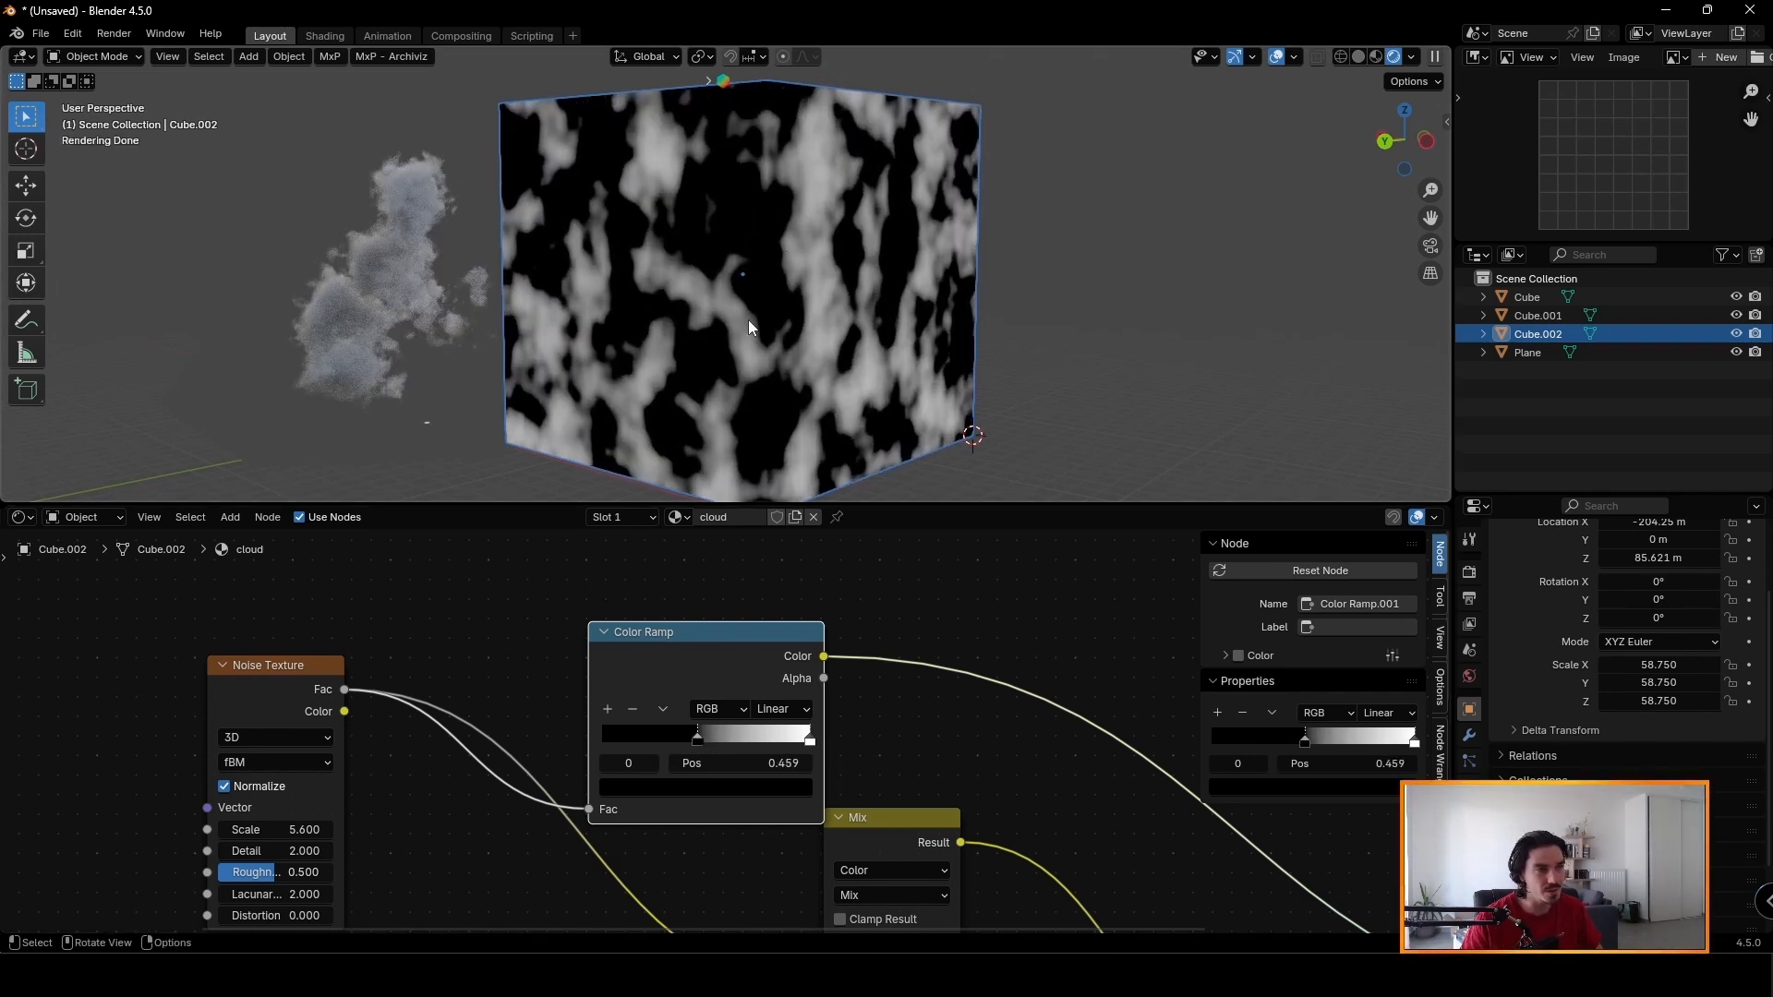
{"action": "middle_click_drag", "start_coordinate": [767, 702], "coordinate": [739, 683]}
{"action": "left_click_drag", "start_coordinate": [739, 656], "coordinate": [719, 625]}
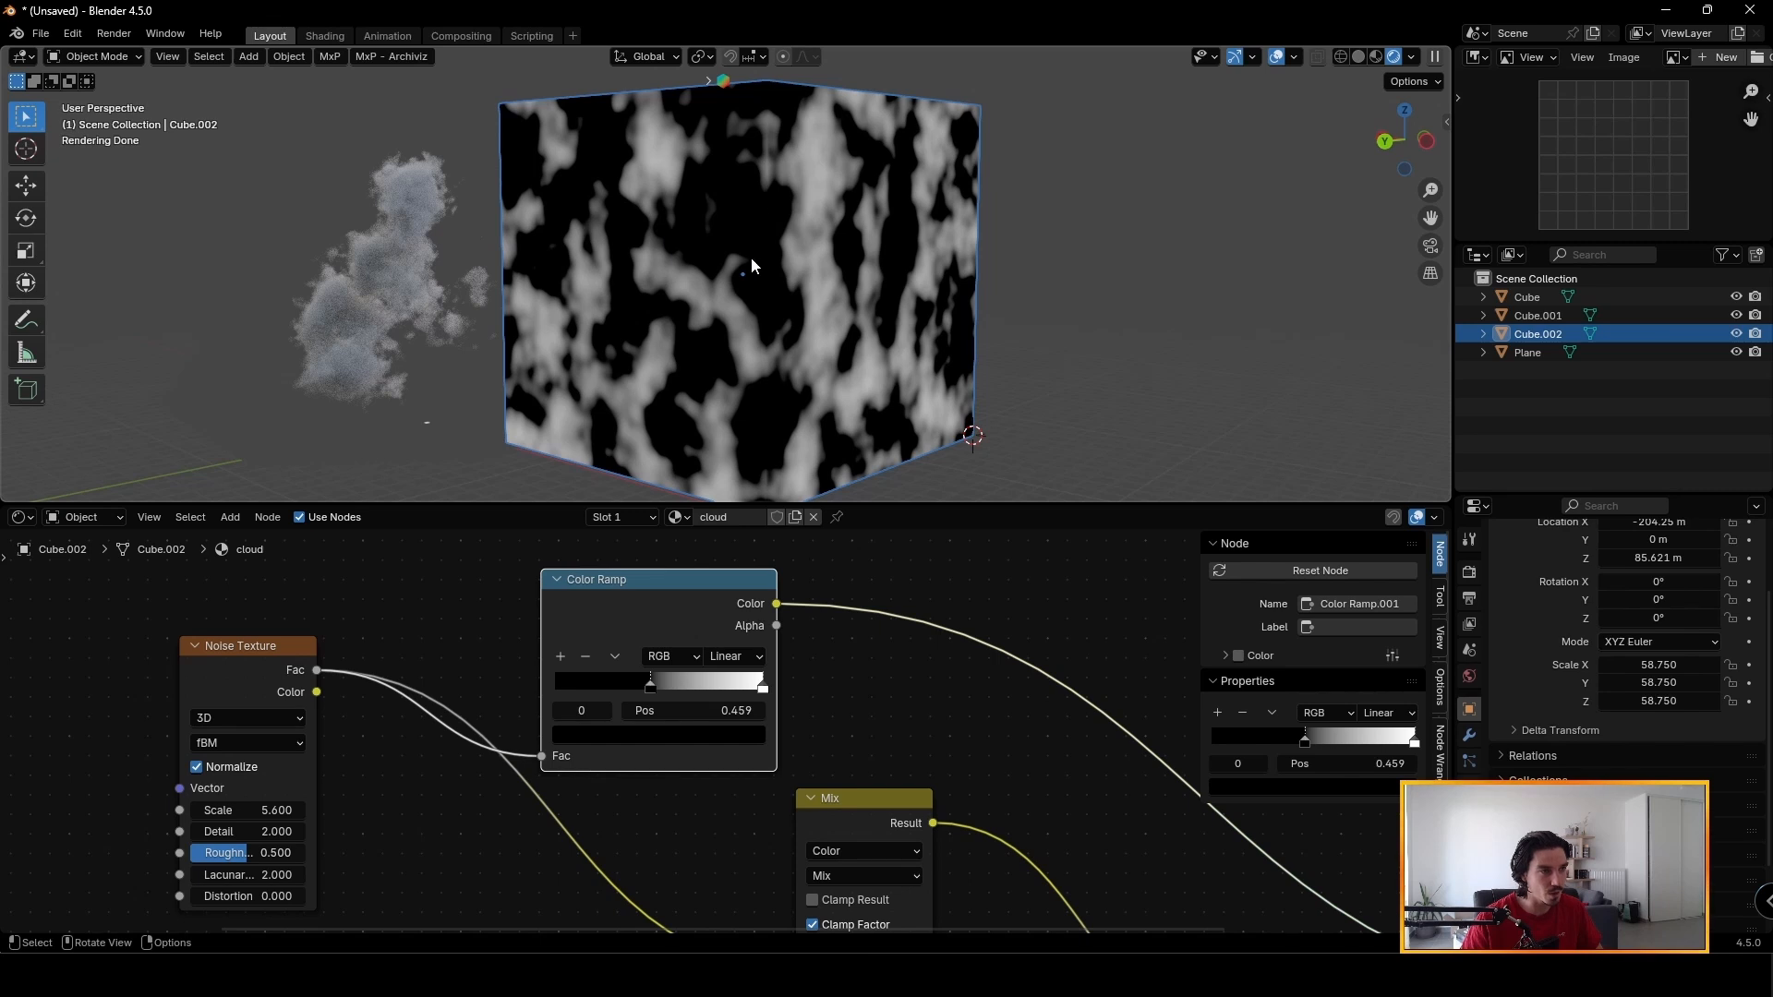
Feed the noise Color Ramp into the Mix node's A input and show the Principled Volume again with Surface left unconnected.
{"action": "scroll", "coordinate": [867, 746], "scroll_direction": "down", "scroll_amount": 2}
{"action": "left_click_drag", "start_coordinate": [557, 561], "coordinate": [580, 826]}
{"action": "left_click", "coordinate": [932, 824], "text": "ctrl+shift"}
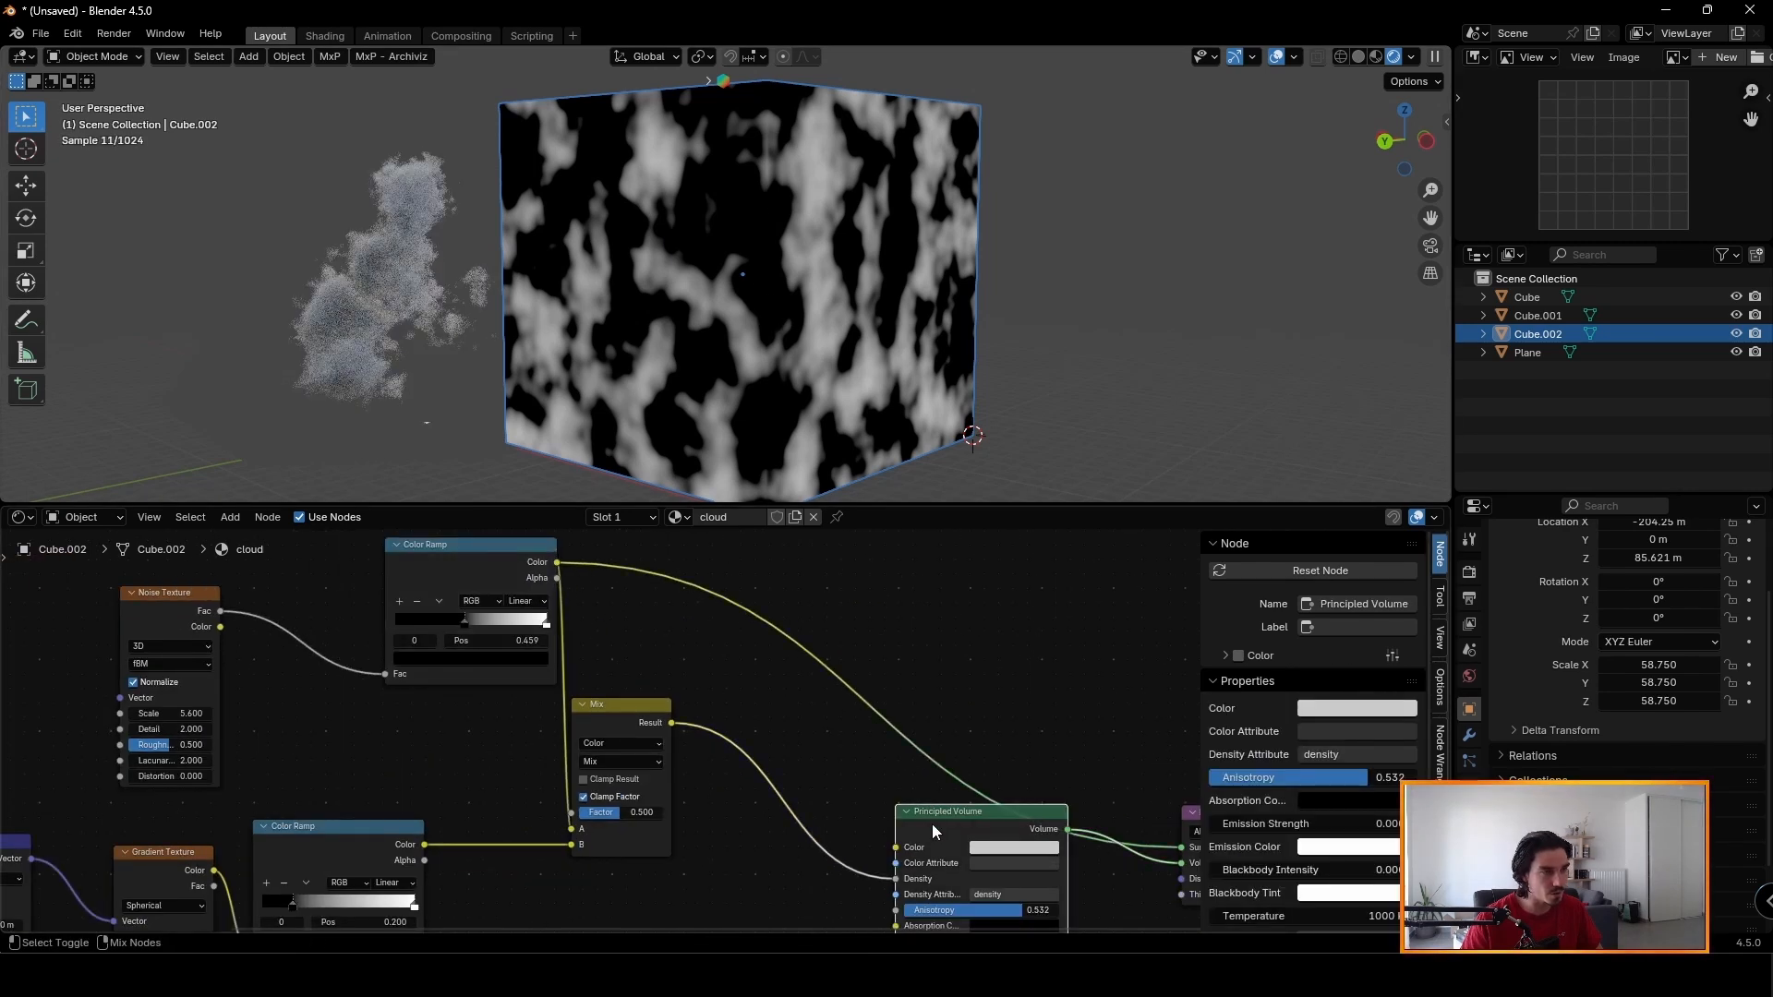
{"action": "middle_click_drag", "start_coordinate": [932, 824], "coordinate": [851, 809]}
{"action": "left_click_drag", "start_coordinate": [1100, 831], "coordinate": [1034, 692]}
{"action": "middle_click_drag", "start_coordinate": [693, 277], "coordinate": [828, 235]}
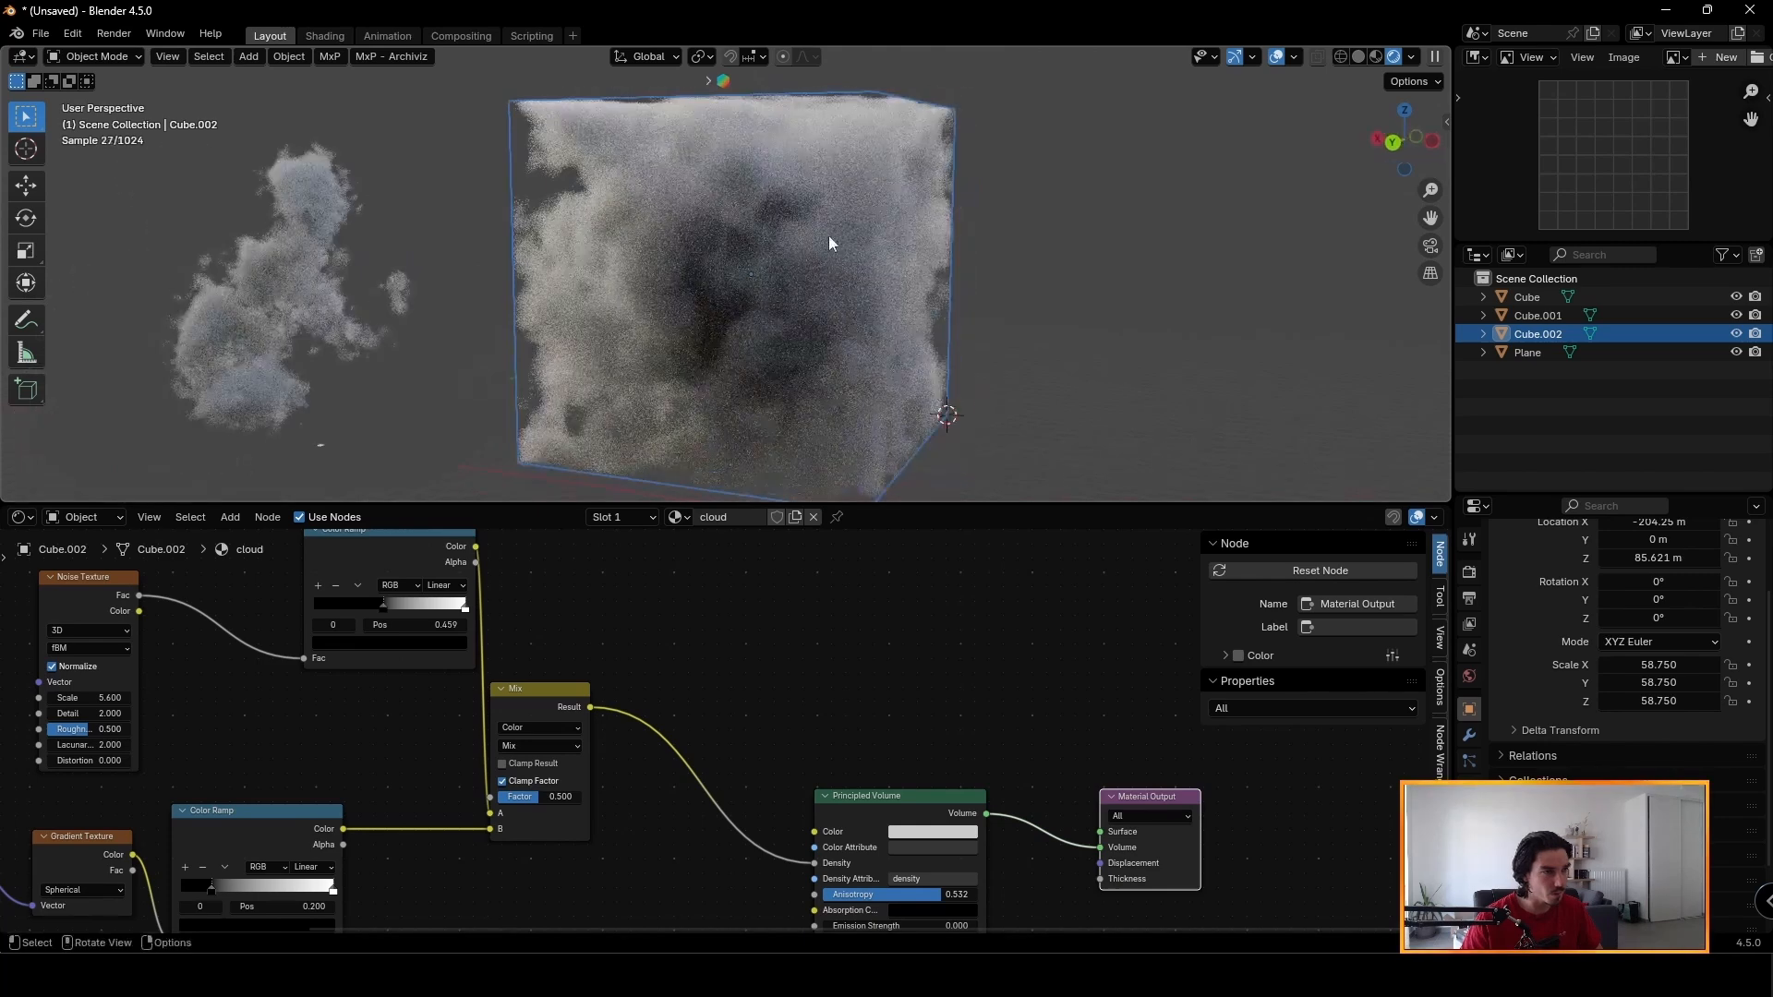
Move the black stop of the noise Color Ramp to about 0.586 and check the volume from another side.
{"action": "mouse_move", "coordinate": [388, 602]}
{"action": "left_mouse_down"}
{"action": "mouse_move", "coordinate": [423, 602]}
{"action": "mouse_move", "coordinate": [398, 602]}
{"action": "left_mouse_up"}
{"action": "middle_click_drag", "start_coordinate": [679, 142], "coordinate": [870, 206]}
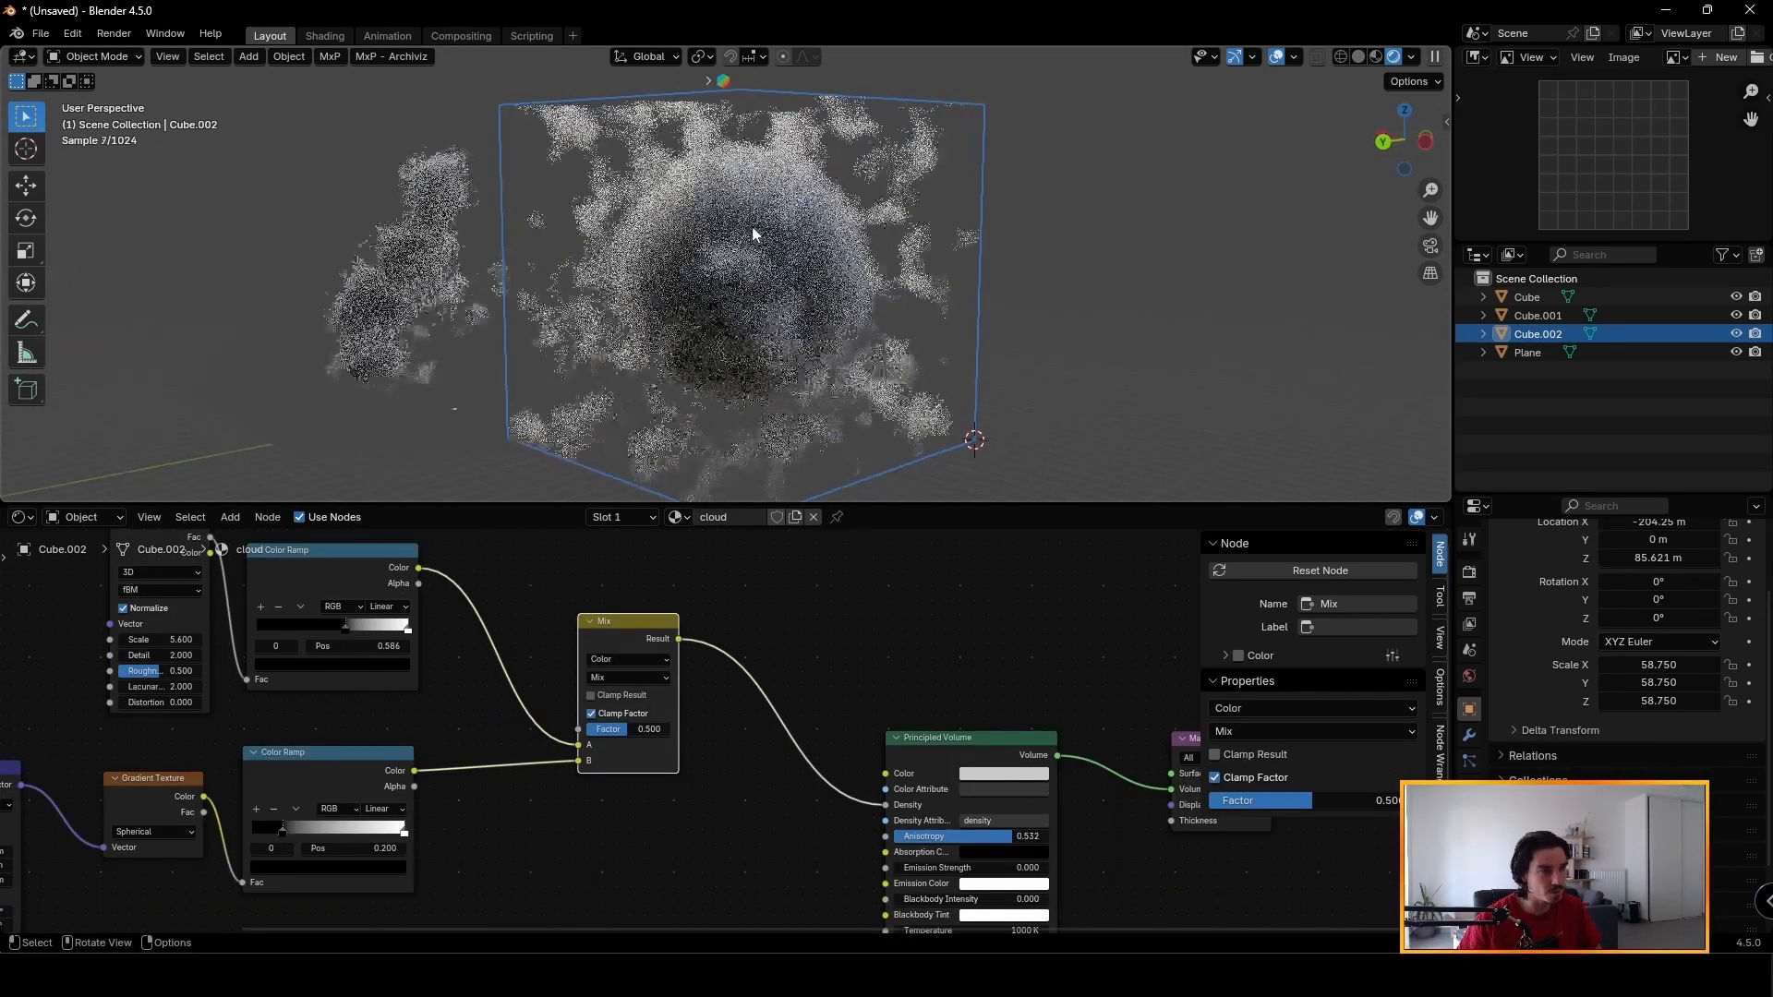
{"action": "middle_click_drag", "start_coordinate": [717, 303], "coordinate": [707, 305]}
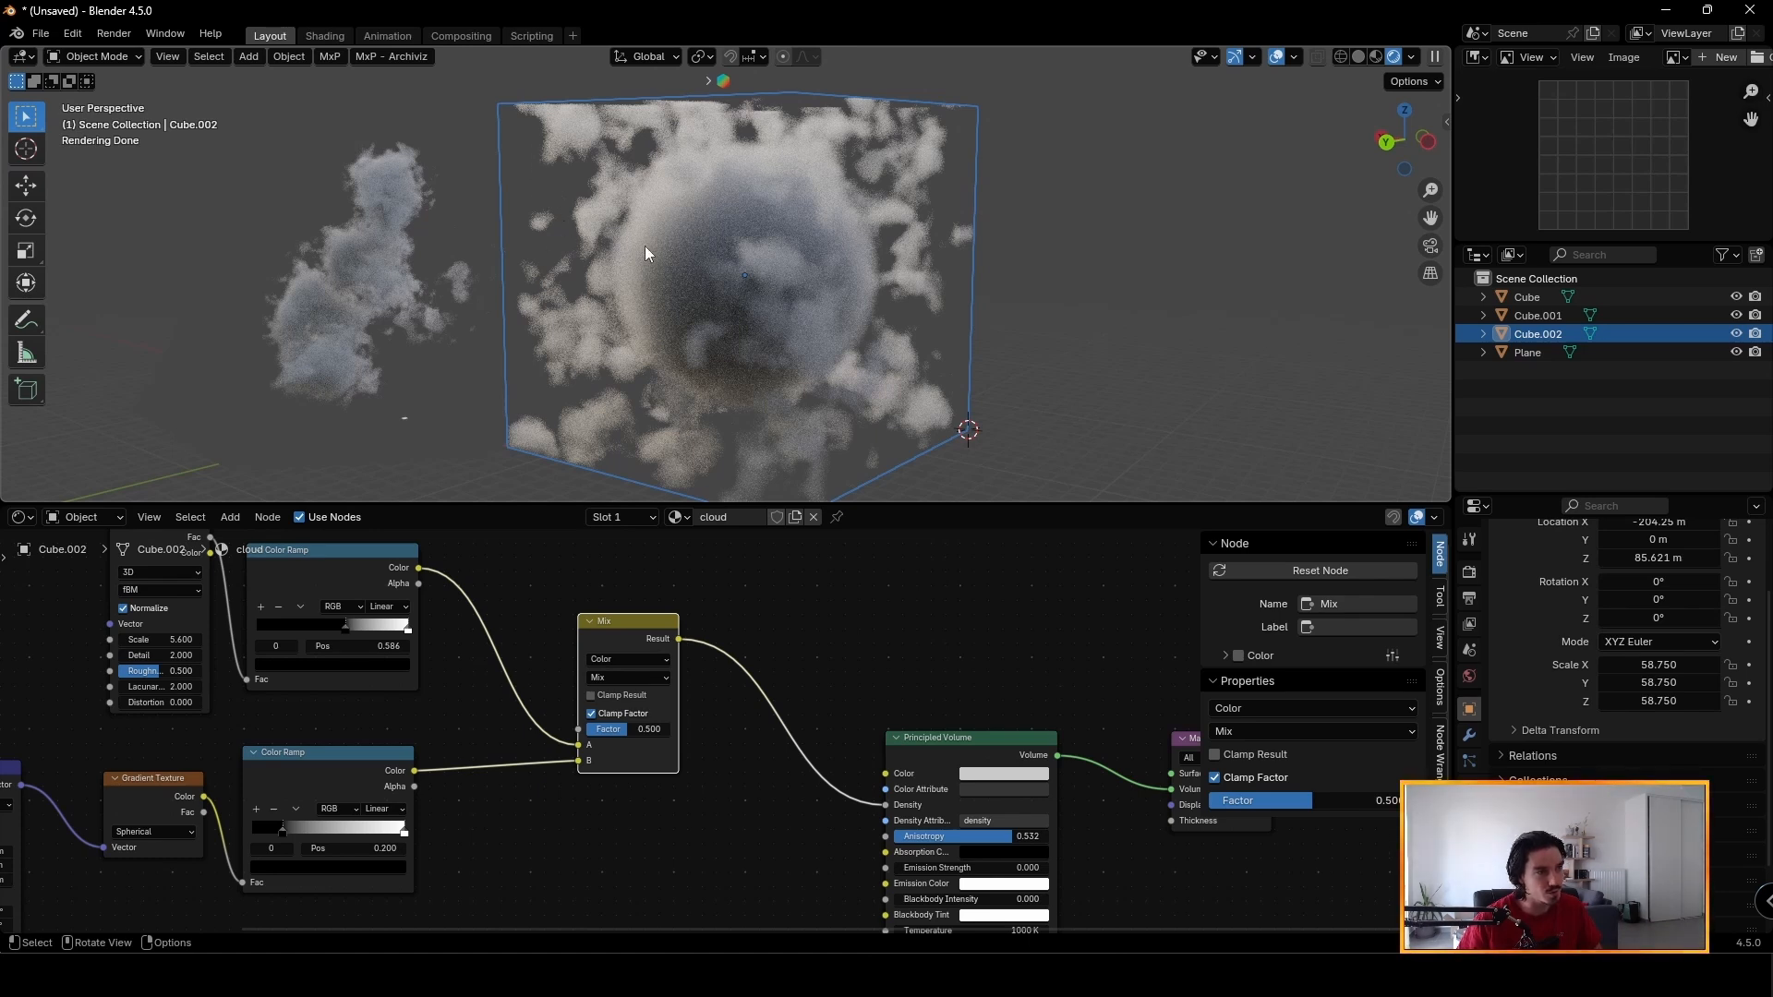
Set the Mix node's blending mode to Multiply and its Factor to 1.
{"action": "left_click_drag", "start_coordinate": [628, 636], "coordinate": [630, 635]}
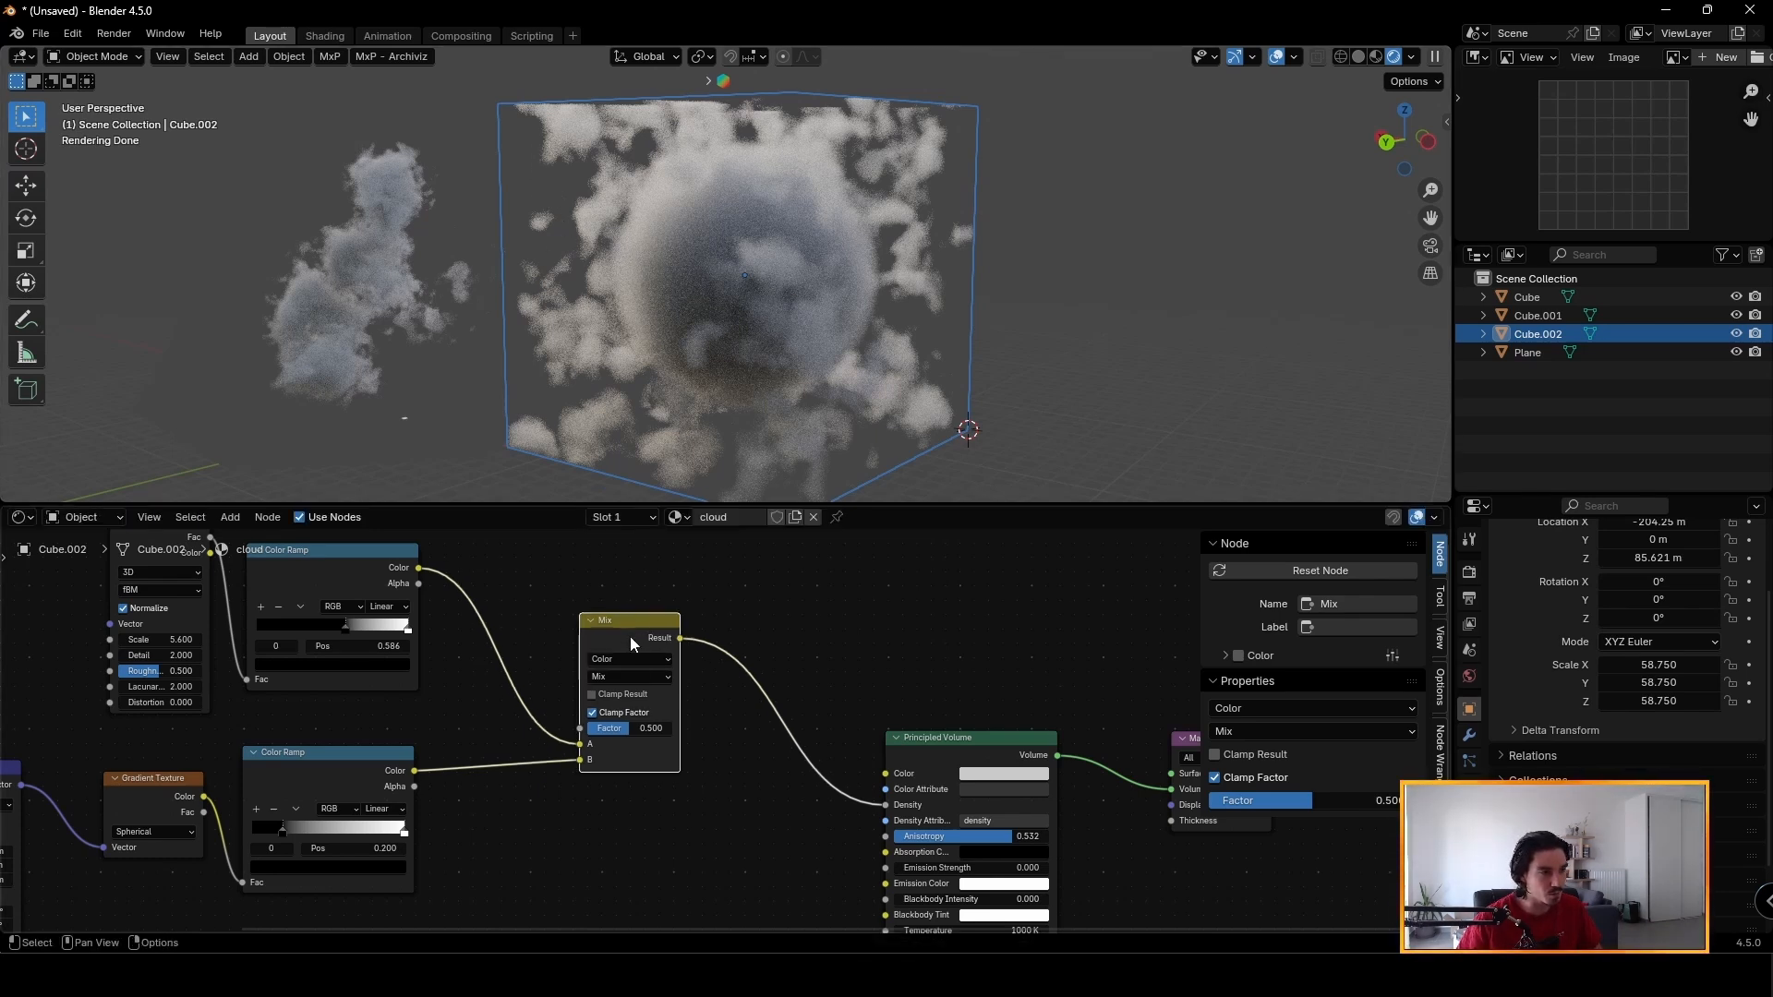
{"action": "left_click", "coordinate": [608, 680]}
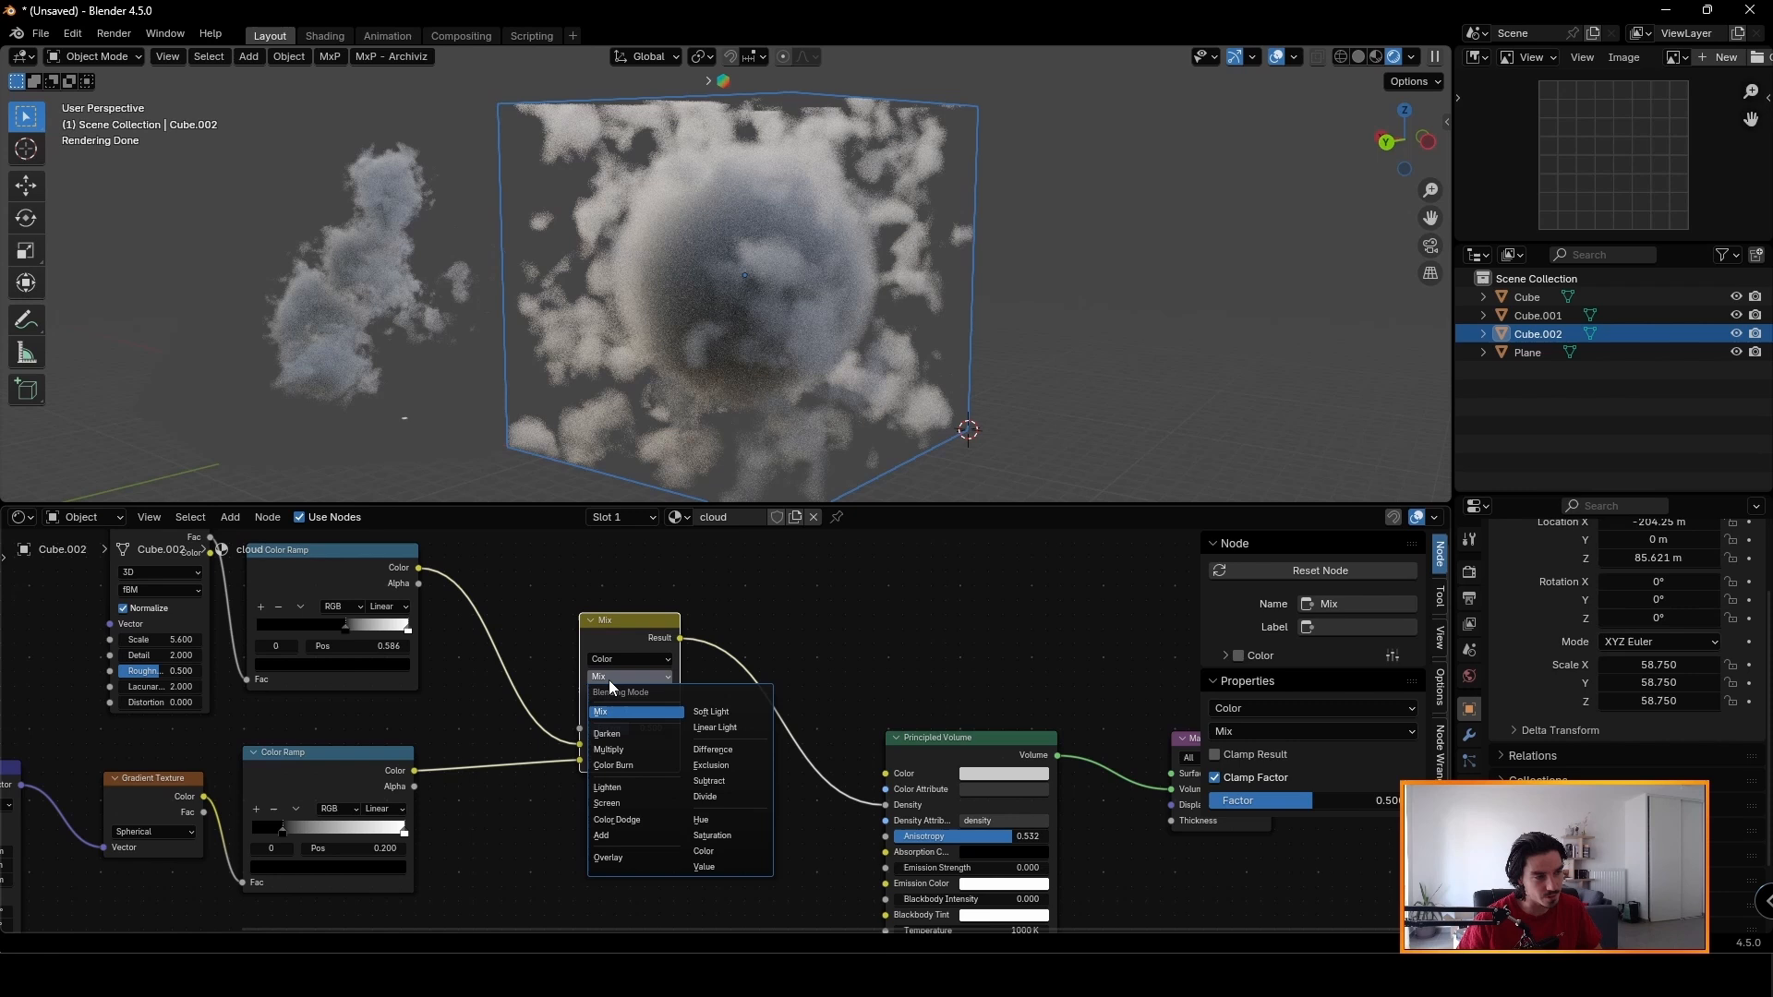
{"action": "left_click", "coordinate": [626, 751]}
{"action": "left_click_drag", "start_coordinate": [647, 637], "coordinate": [643, 637]}
{"action": "middle_click_drag", "start_coordinate": [674, 369], "coordinate": [739, 389]}
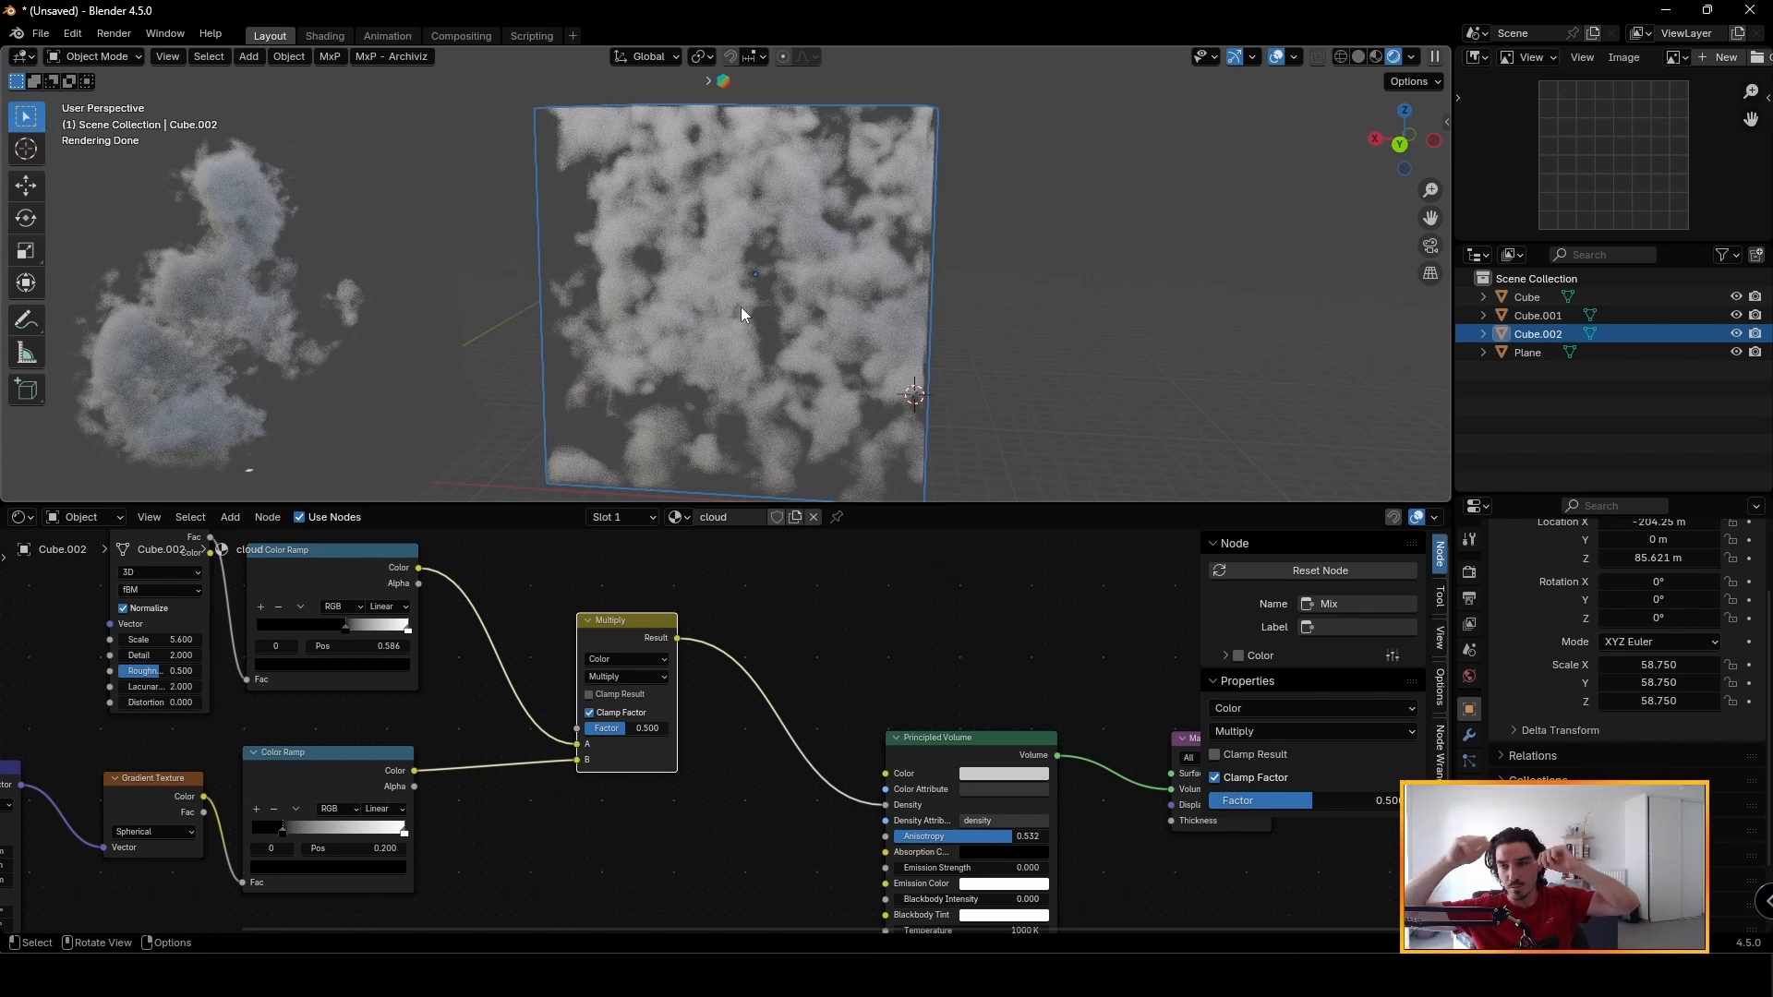
{"action": "left_click_drag", "start_coordinate": [621, 730], "coordinate": [665, 730]}
{"action": "middle_click_drag", "start_coordinate": [844, 302], "coordinate": [813, 302]}
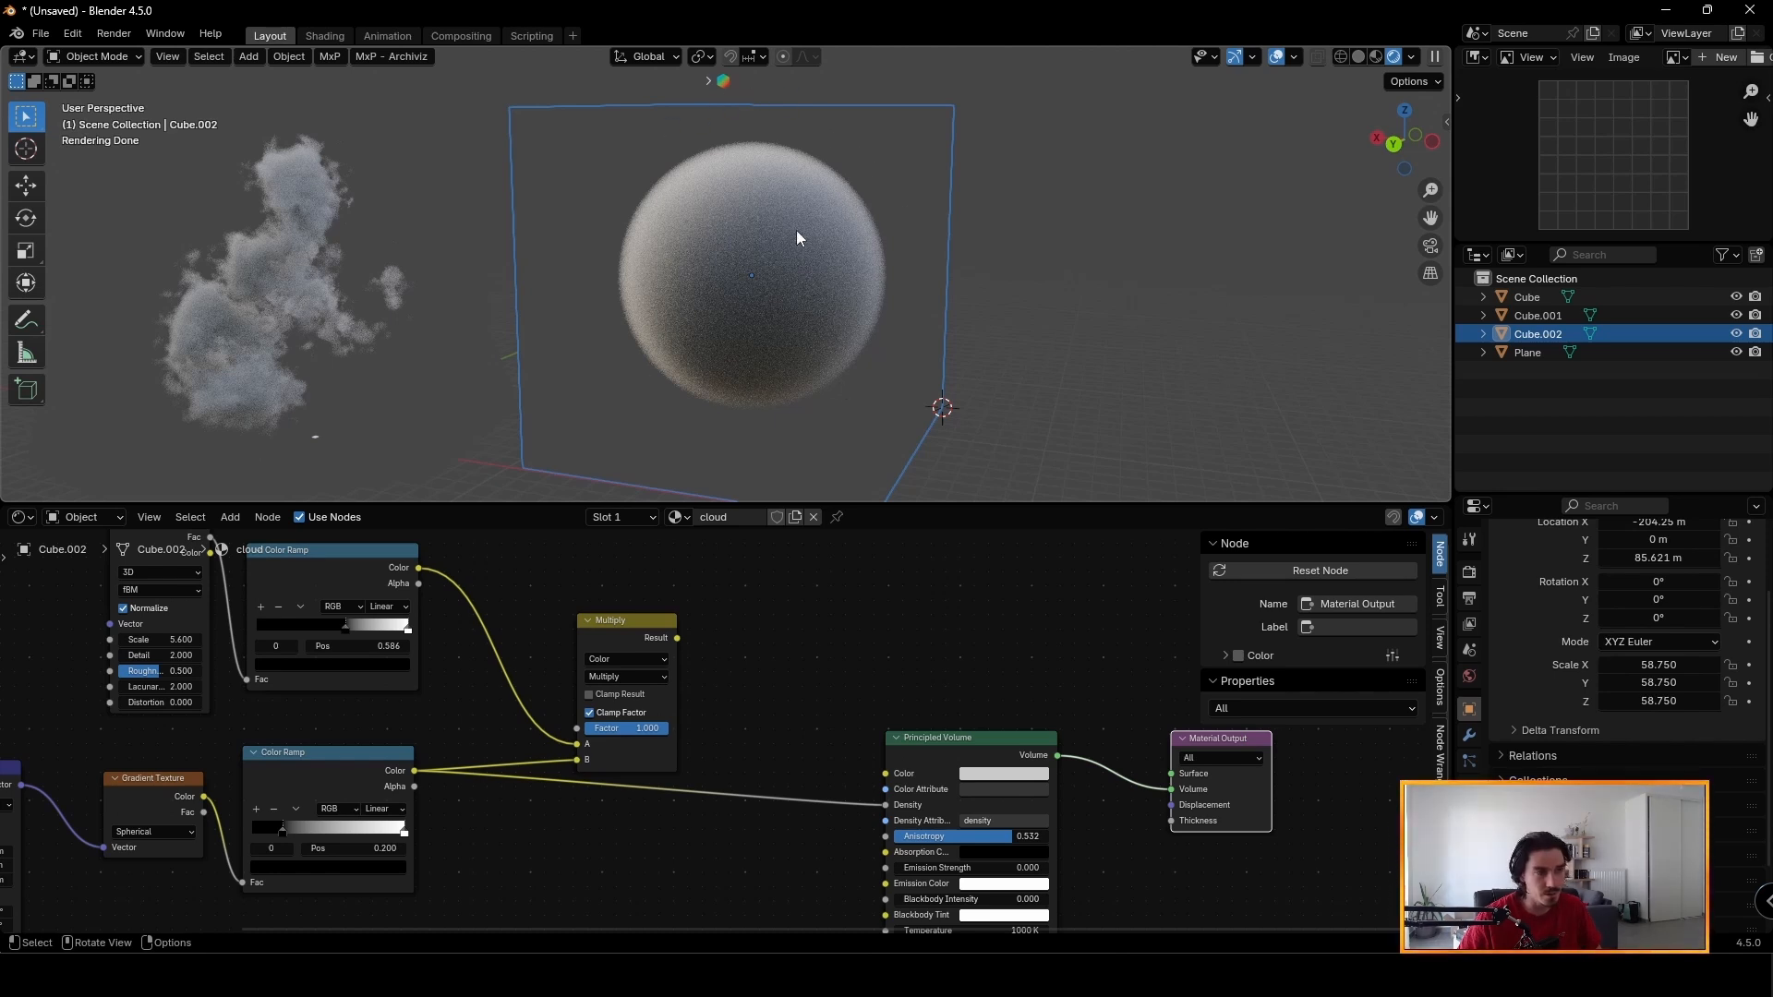
Preview the noise Color Ramp, the gradient Color Ramp and their Multiply result on the cube to compare them.
{"action": "left_click", "coordinate": [367, 573], "text": "ctrl+shift"}
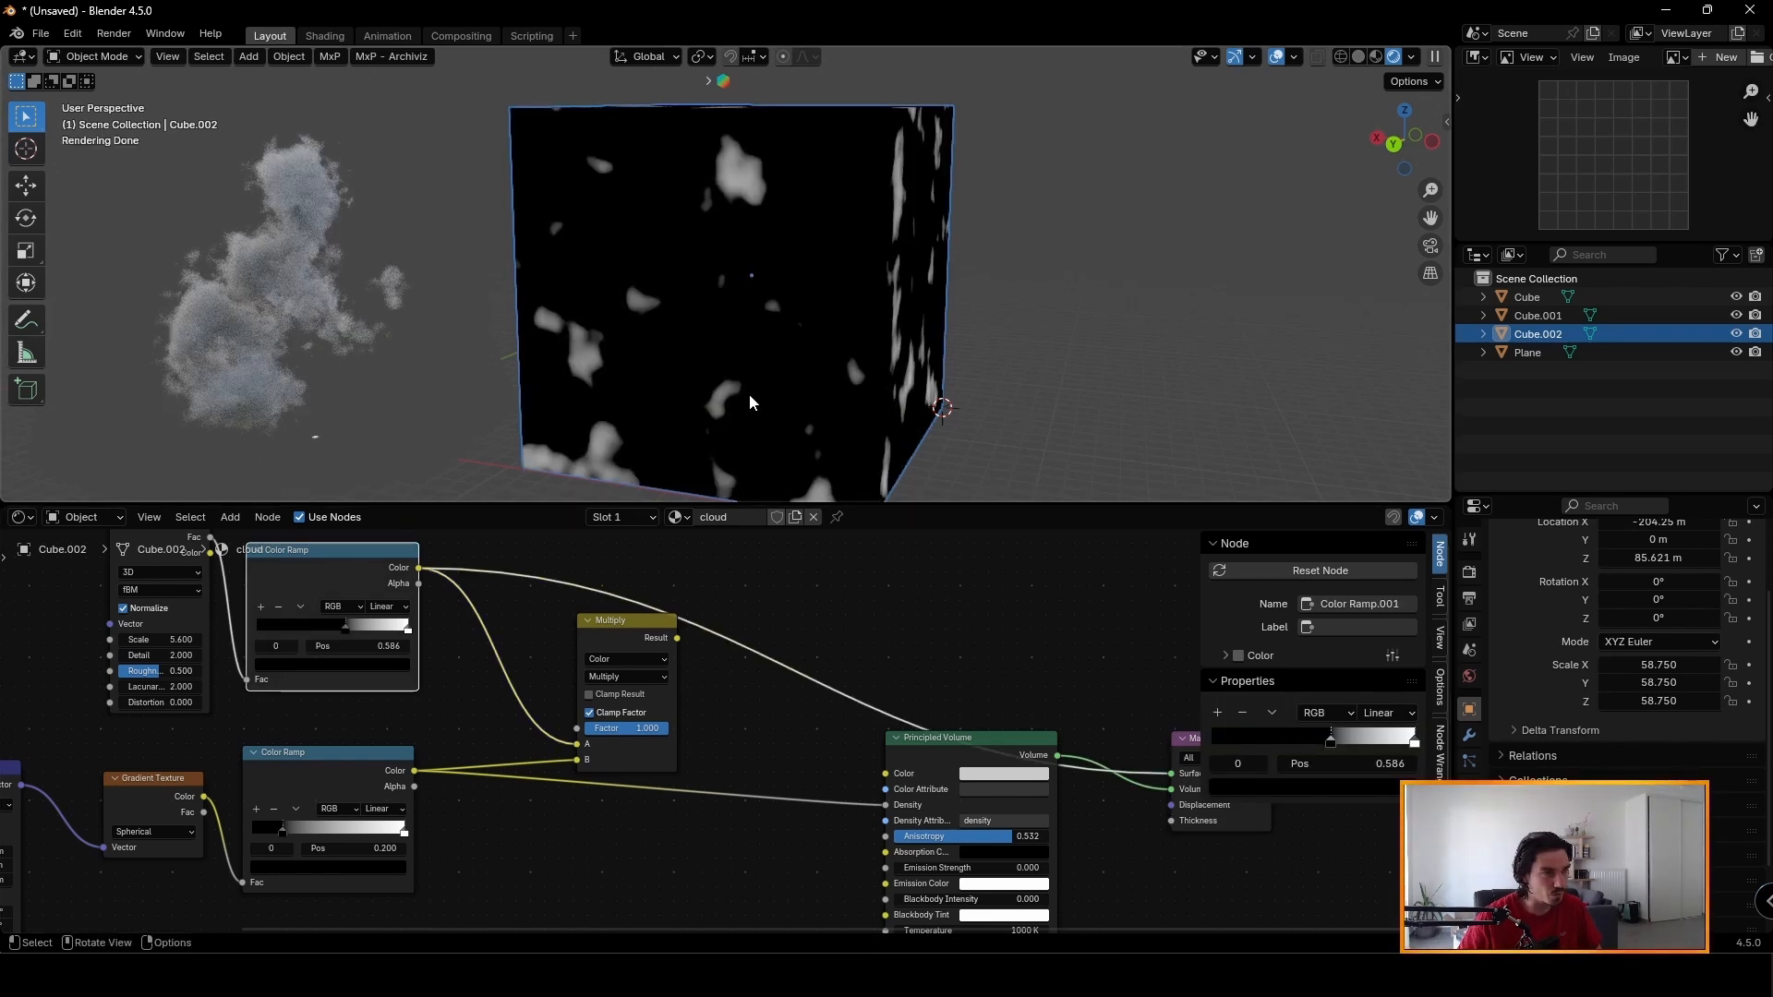
{"action": "middle_click_drag", "start_coordinate": [750, 162], "coordinate": [596, 305]}
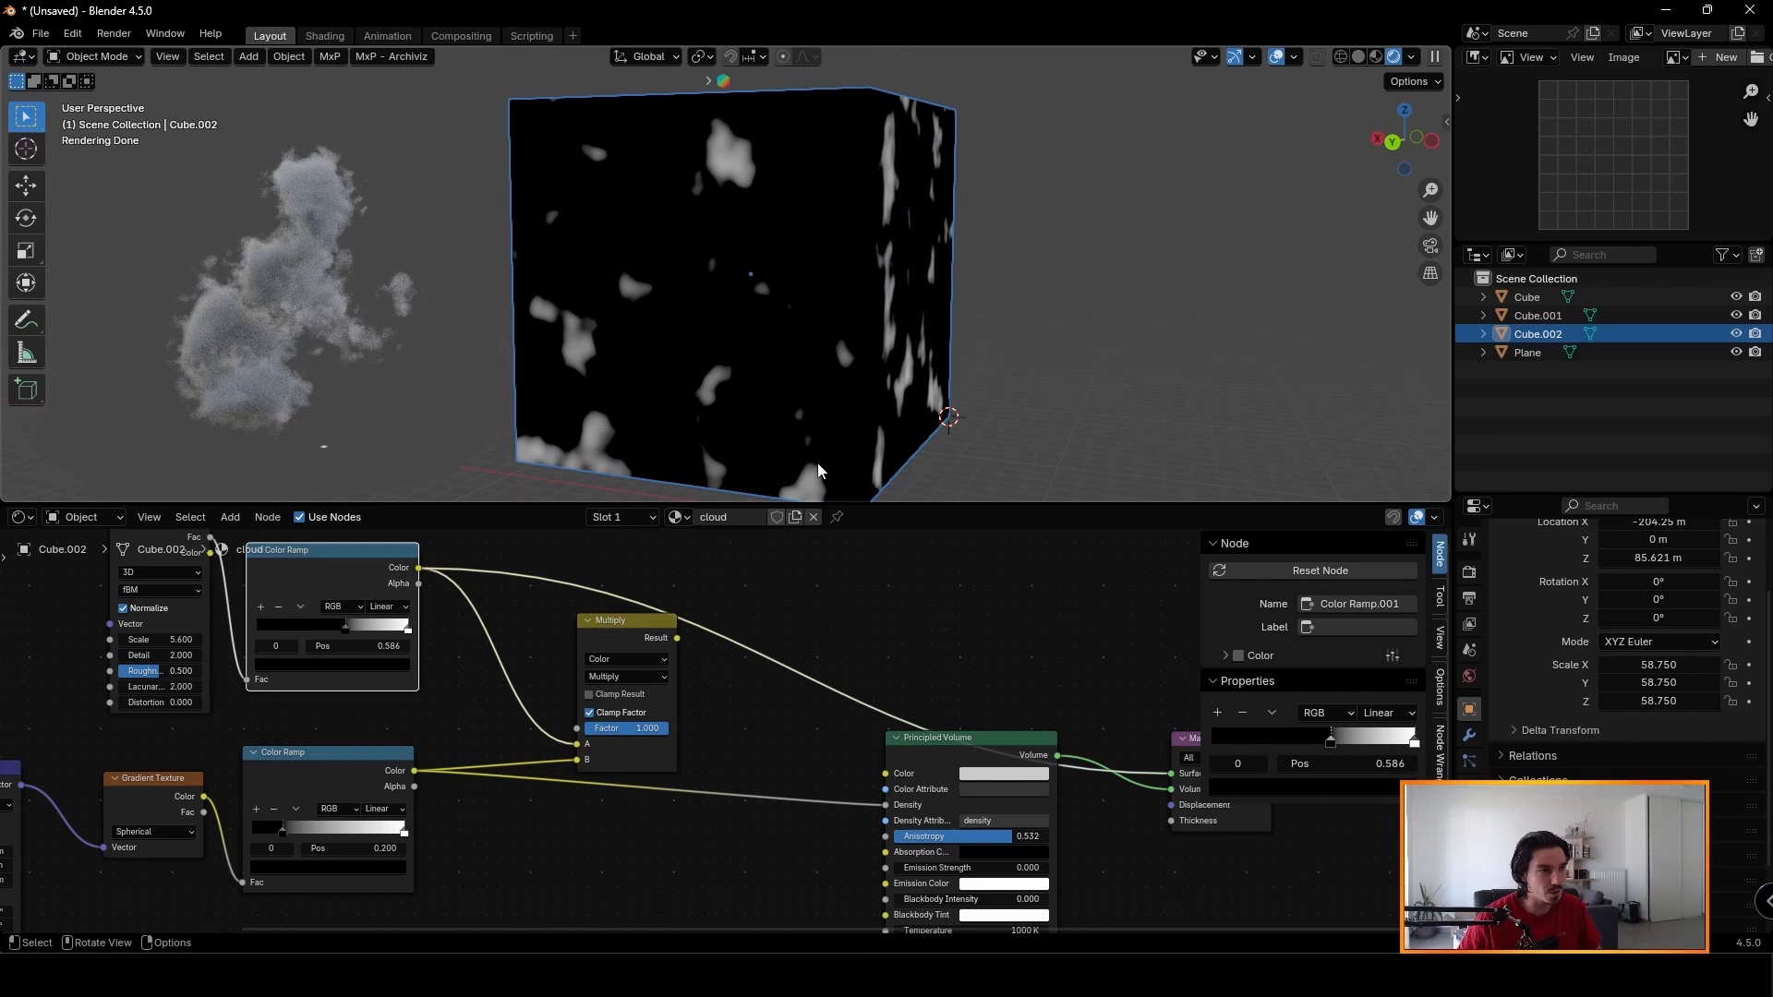
{"action": "left_click", "coordinate": [325, 785], "text": "ctrl+shift"}
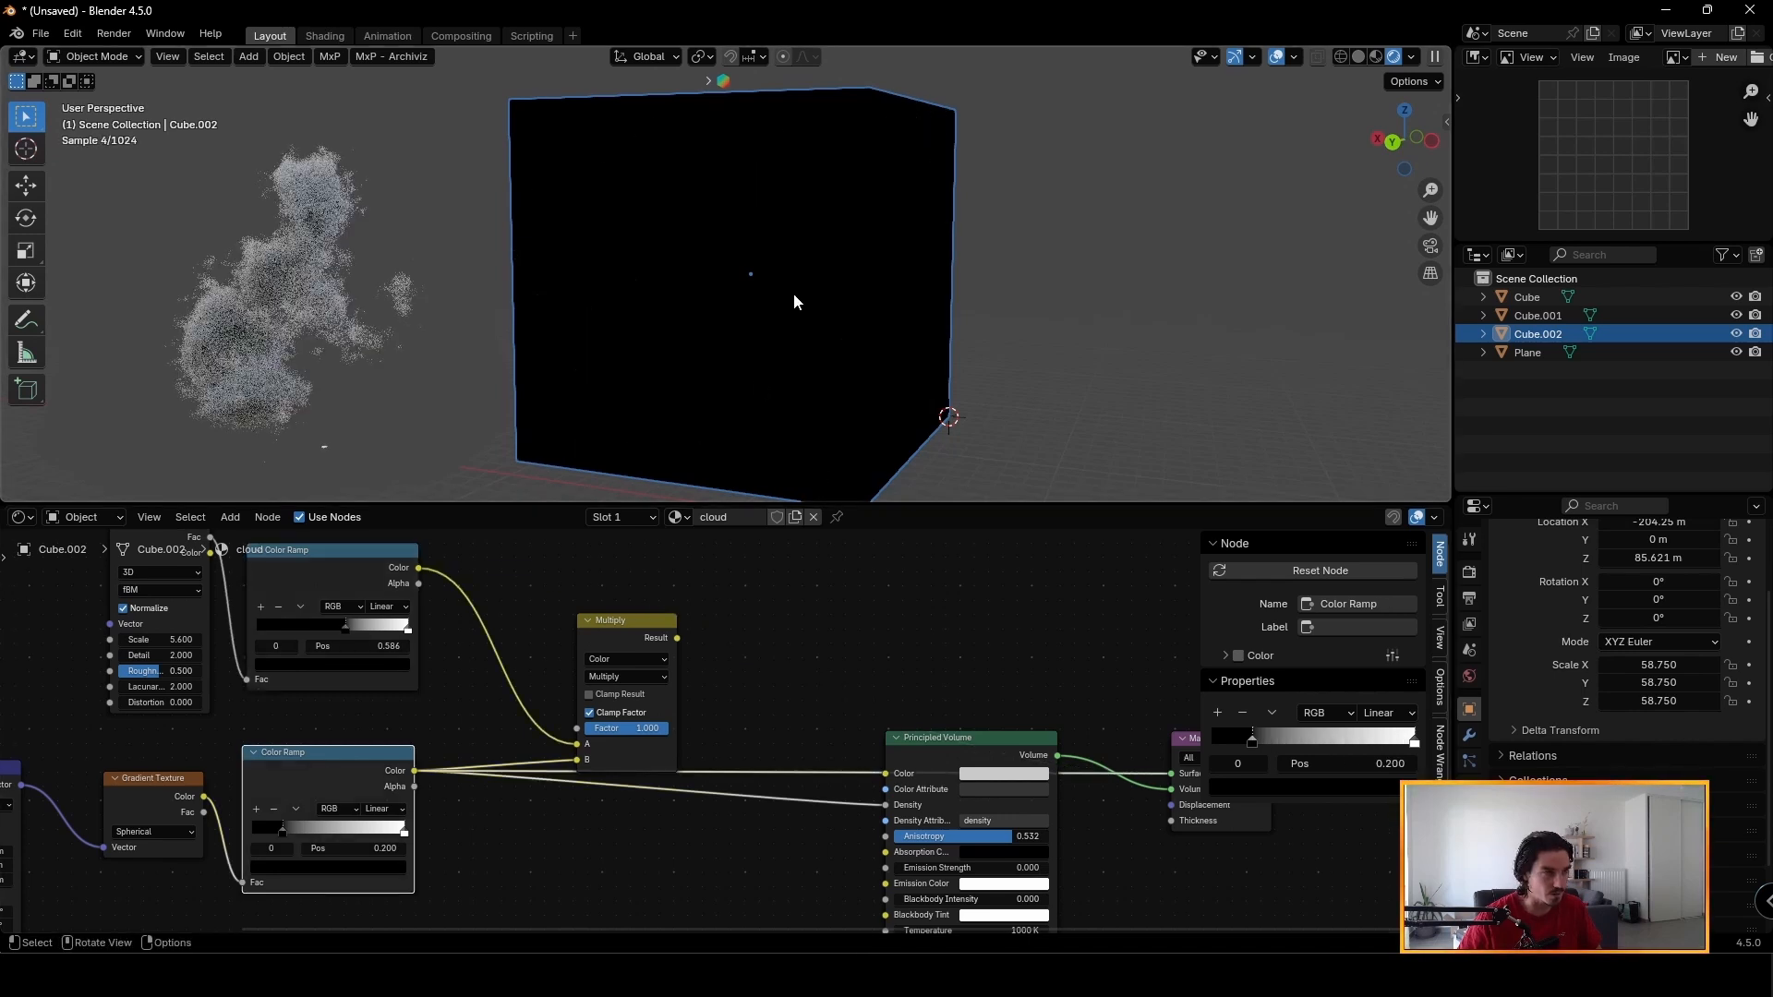
{"action": "left_click", "coordinate": [338, 591], "text": "ctrl+shift"}
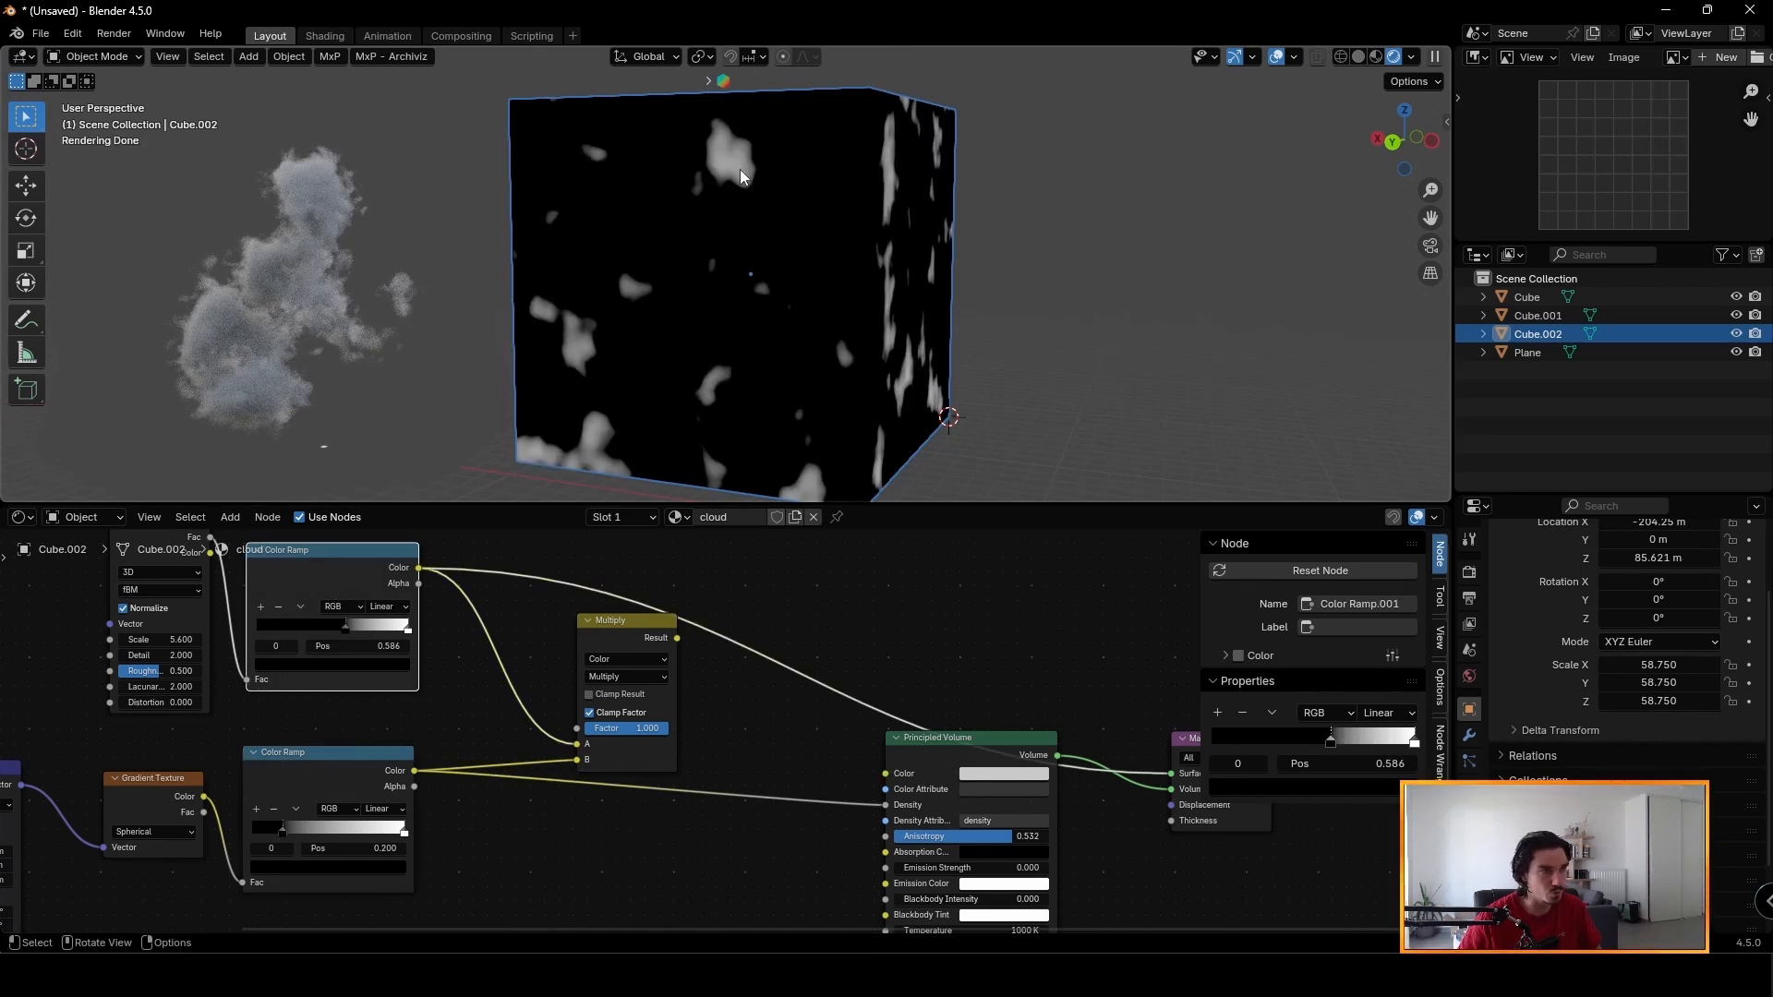
{"action": "left_click", "coordinate": [621, 640], "text": "ctrl+shift"}
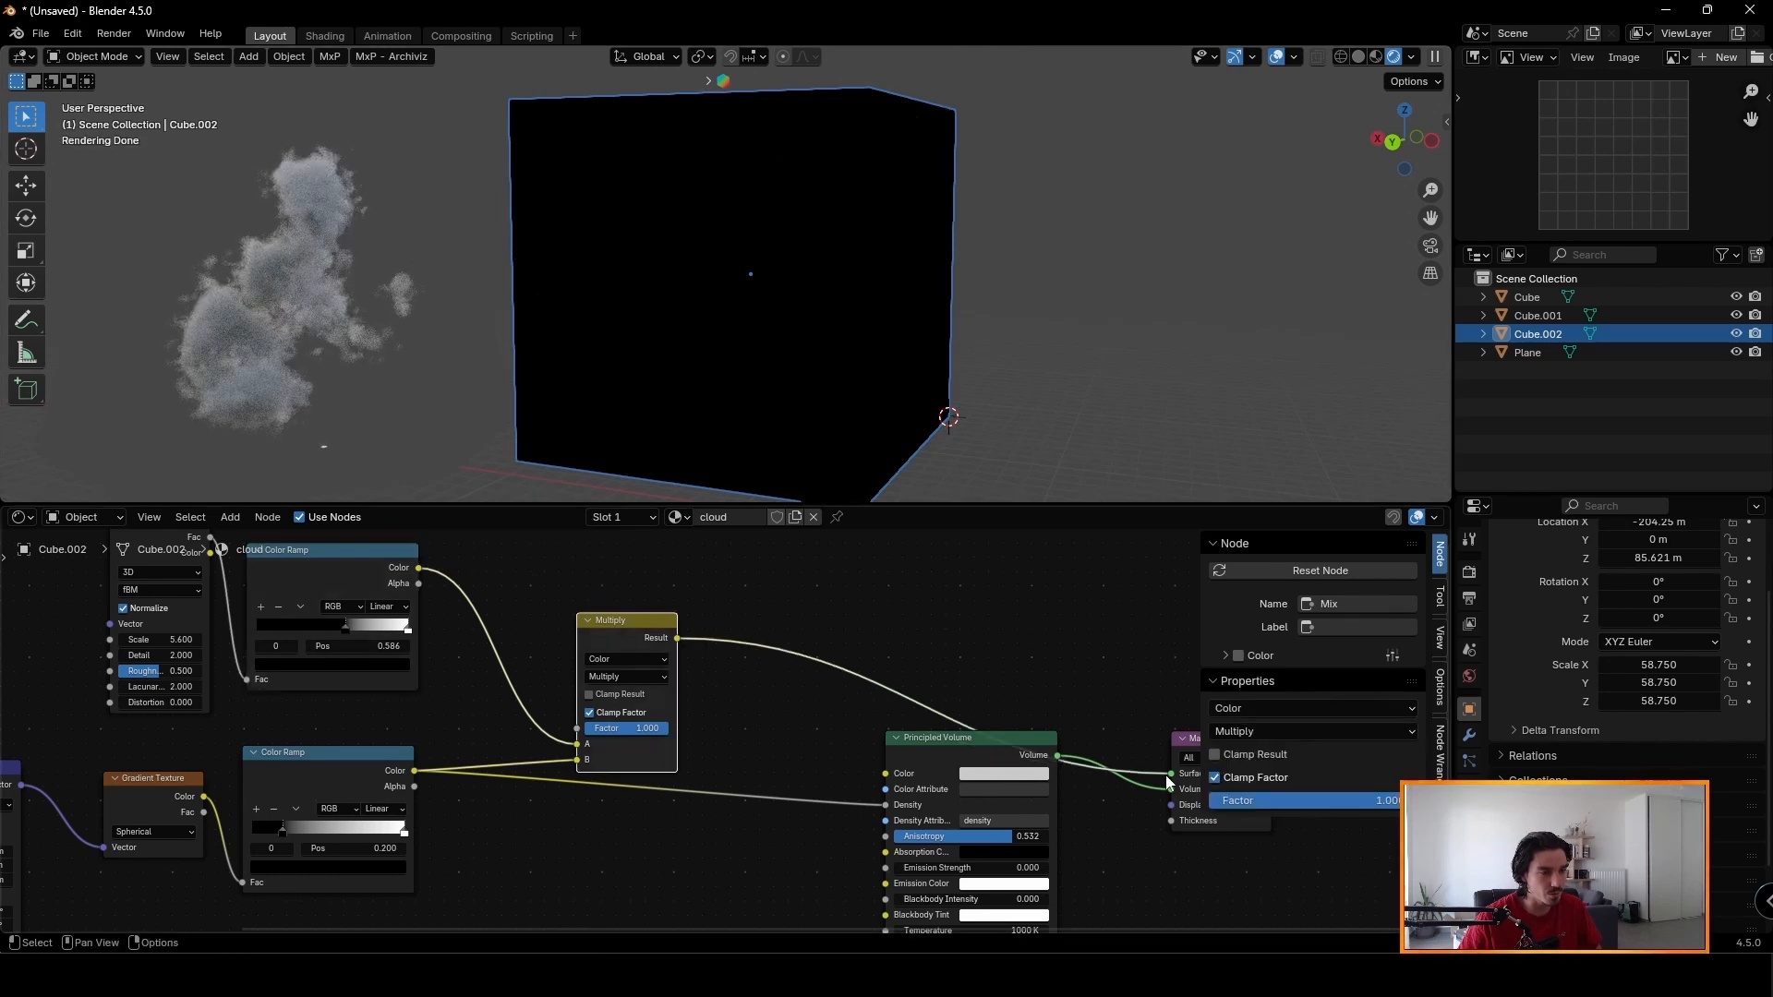
Reconnect the Multiply result to the Principled Volume's Density instead of the Surface input, and inspect the volume.
{"action": "left_click_drag", "start_coordinate": [1170, 776], "coordinate": [886, 804]}
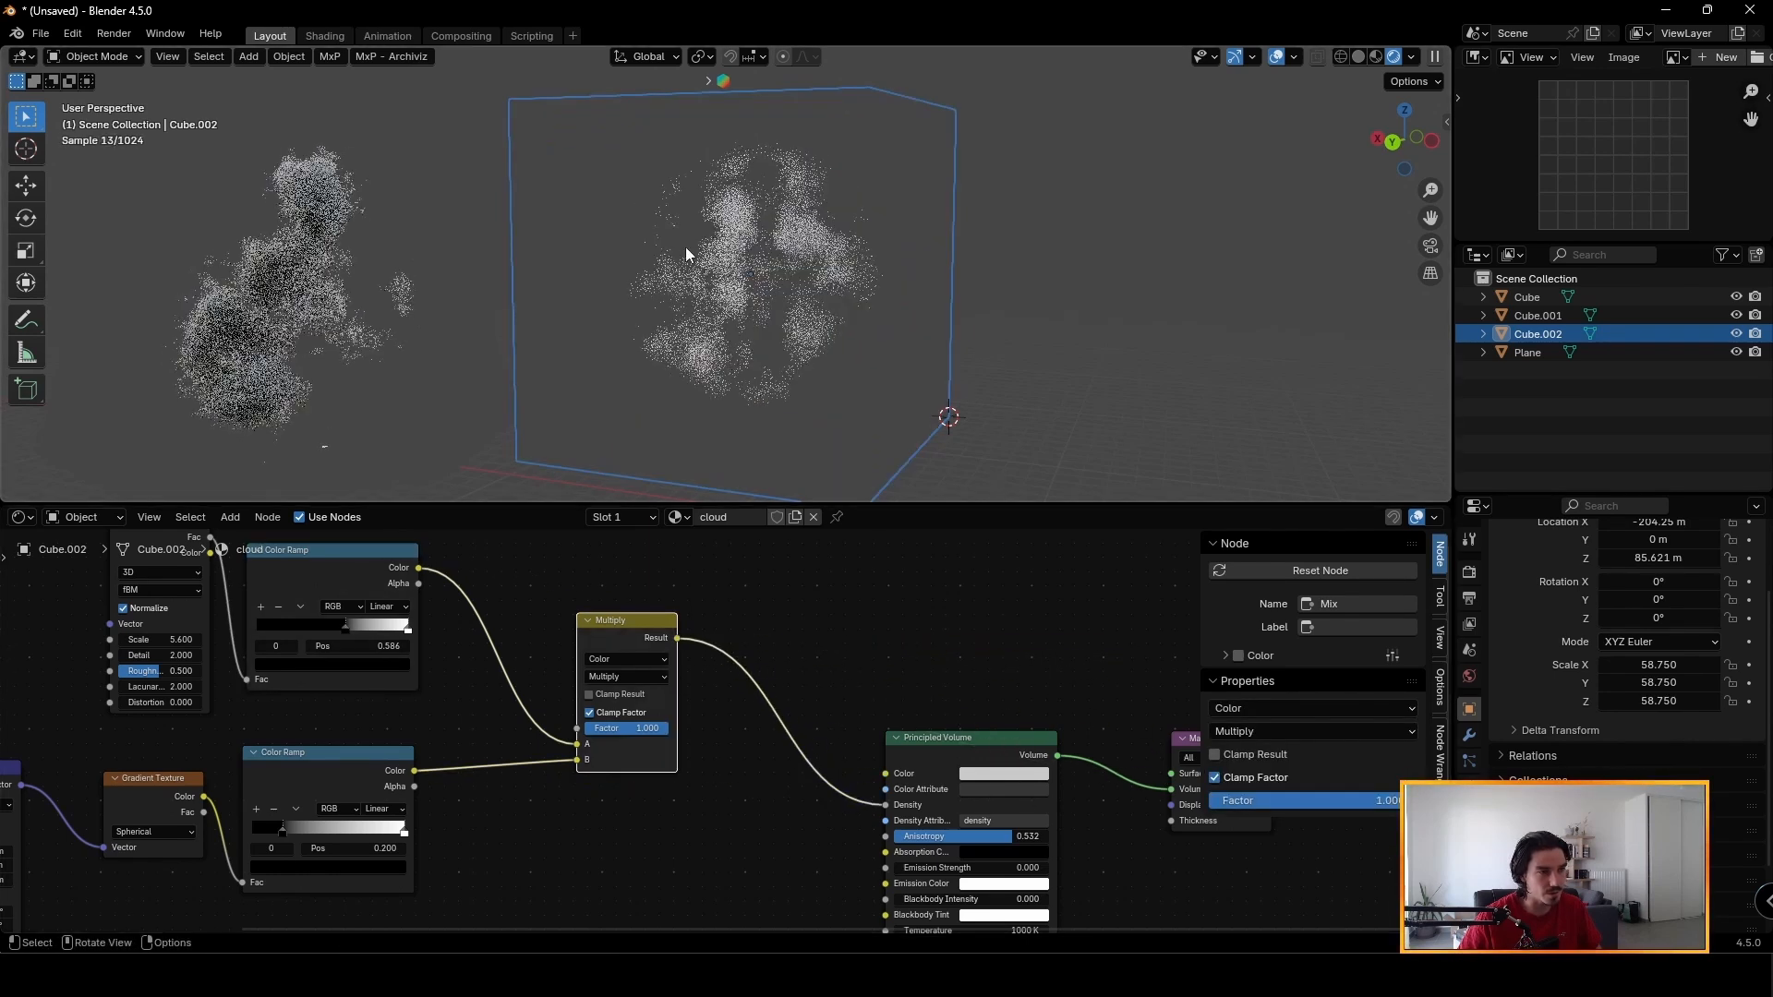
{"action": "middle_click_drag", "start_coordinate": [767, 340], "coordinate": [750, 297]}
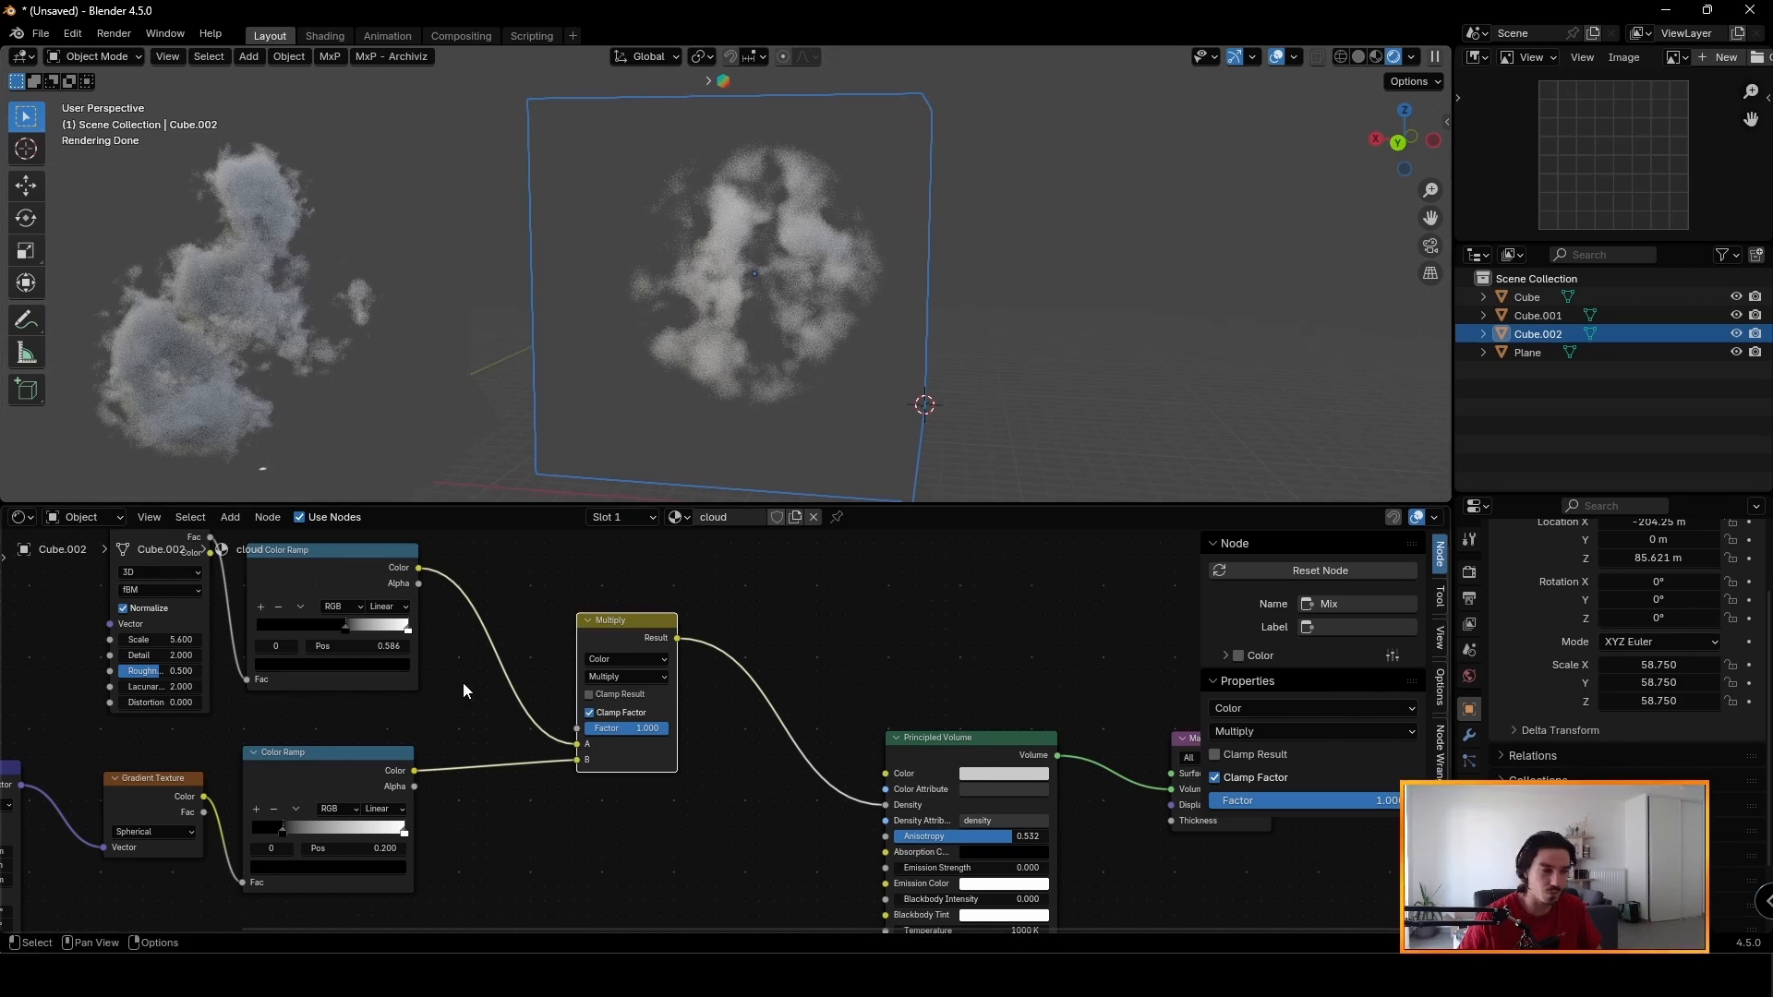
{"action": "left_click", "coordinate": [342, 776]}
{"action": "middle_click_drag", "start_coordinate": [756, 331], "coordinate": [748, 277]}
Set the Noise Texture's Scale to 5.8, Detail to 2.6 and Roughness to 0.683, and its Color Ramp's black stop to 0.6.
{"action": "scroll", "coordinate": [760, 281], "scroll_direction": "up", "scroll_amount": 2}
{"action": "mouse_move", "coordinate": [362, 645]}
{"action": "left_mouse_down"}
{"action": "mouse_move", "coordinate": [406, 646]}
{"action": "mouse_move", "coordinate": [344, 668]}
{"action": "left_mouse_up"}
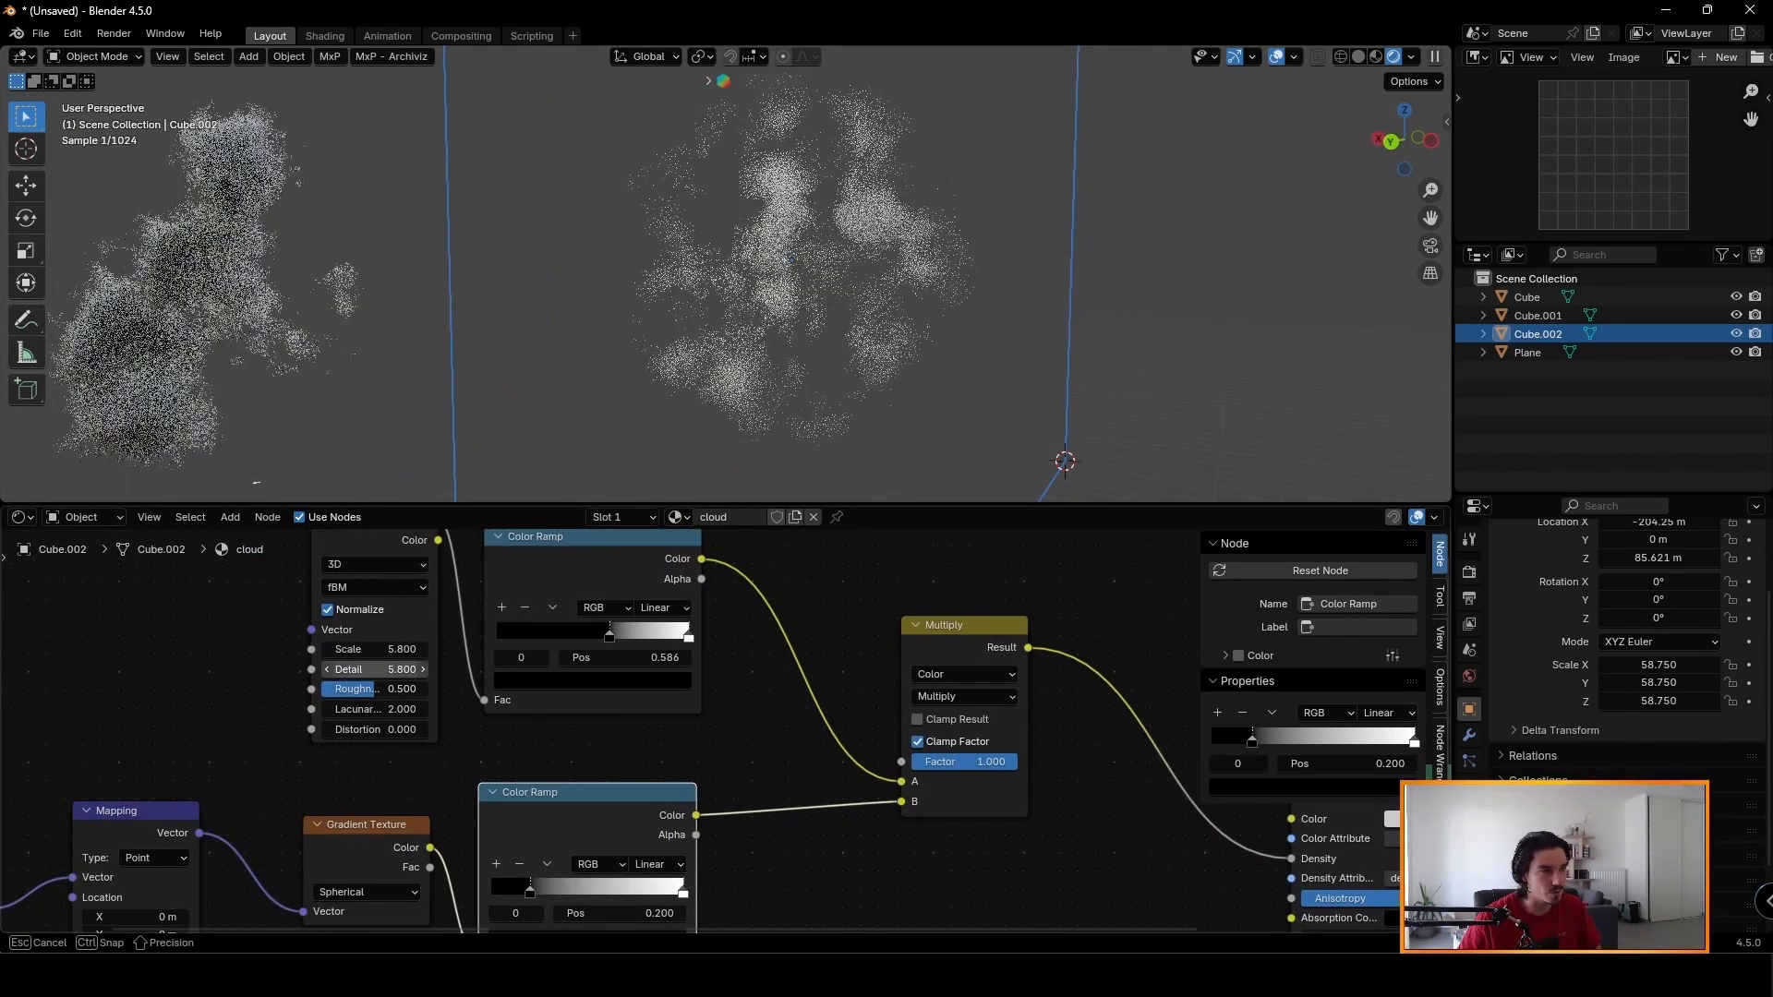
{"action": "mouse_move", "coordinate": [374, 689]}
{"action": "left_mouse_down"}
{"action": "mouse_move", "coordinate": [412, 689]}
{"action": "mouse_move", "coordinate": [393, 689]}
{"action": "left_mouse_up"}
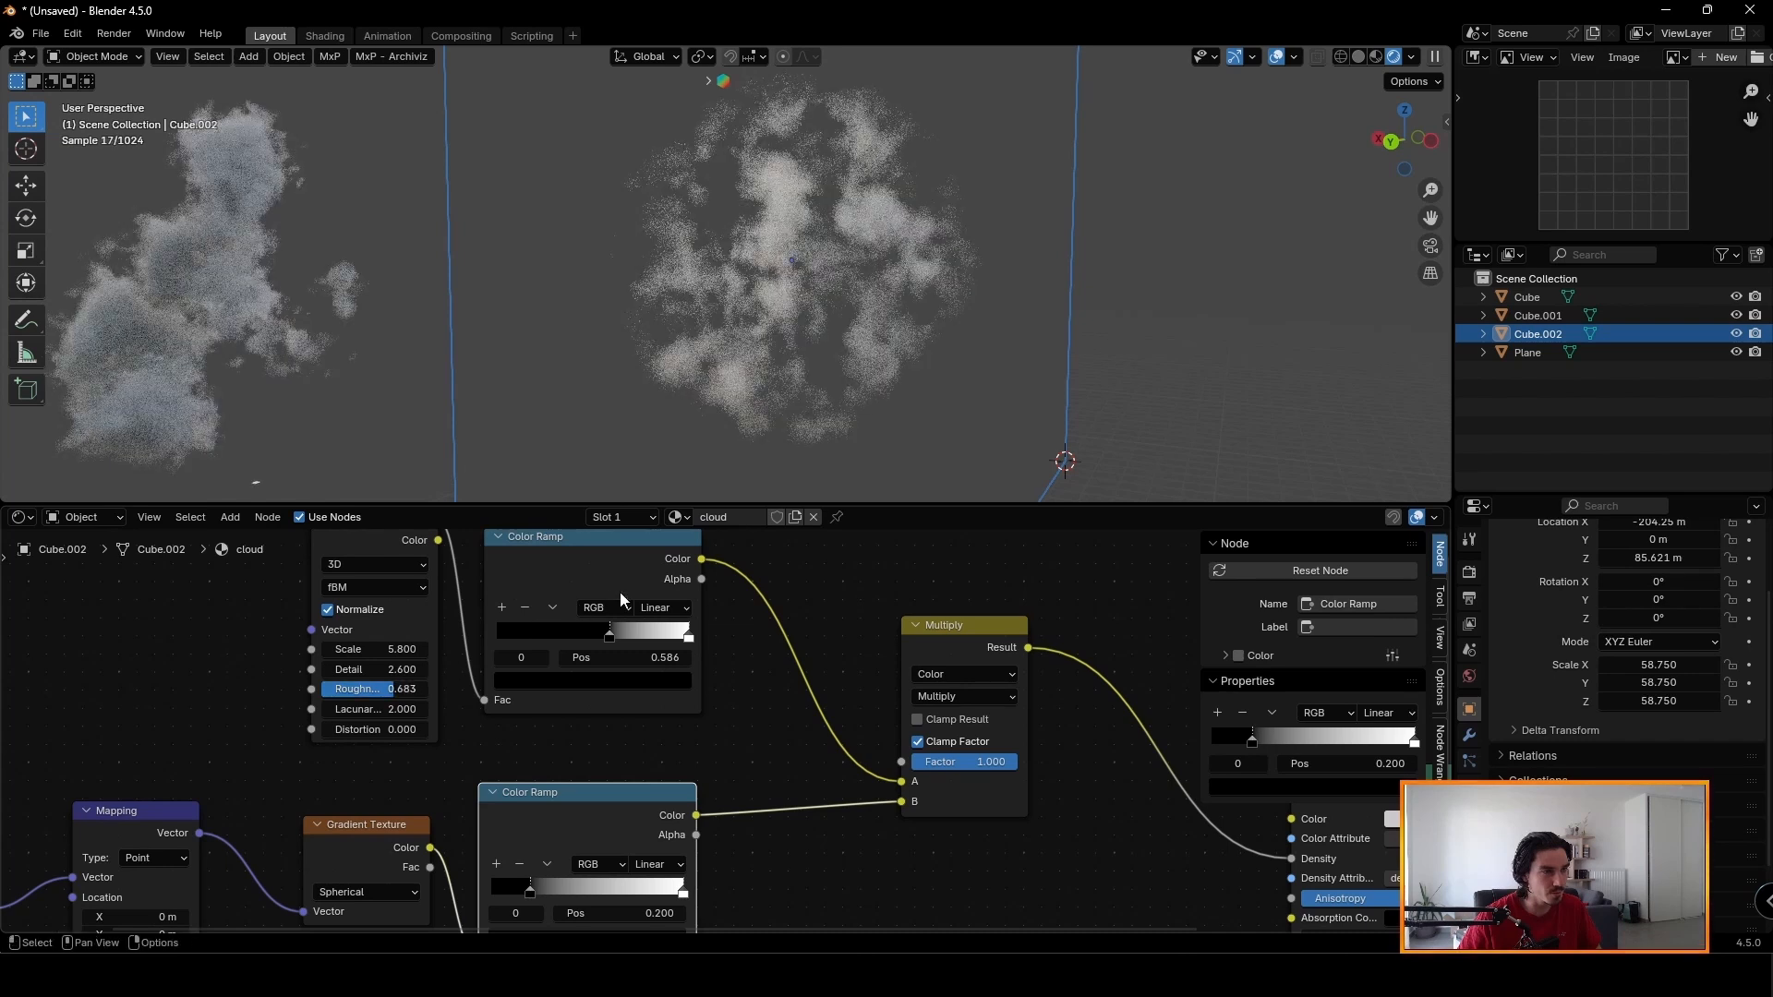
{"action": "mouse_move", "coordinate": [609, 636]}
{"action": "left_mouse_down"}
{"action": "mouse_move", "coordinate": [566, 637]}
{"action": "mouse_move", "coordinate": [638, 637]}
{"action": "mouse_move", "coordinate": [612, 643]}
{"action": "left_mouse_up"}
Insert a Math node between the Multiply mix node and the Principled Volume's Density.
{"action": "middle_click_drag", "start_coordinate": [963, 626], "coordinate": [864, 630]}
{"action": "left_click_drag", "start_coordinate": [863, 631], "coordinate": [805, 639]}
{"action": "middle_click_drag", "start_coordinate": [1132, 654], "coordinate": [908, 660]}
{"action": "key", "text": "shift+a"}
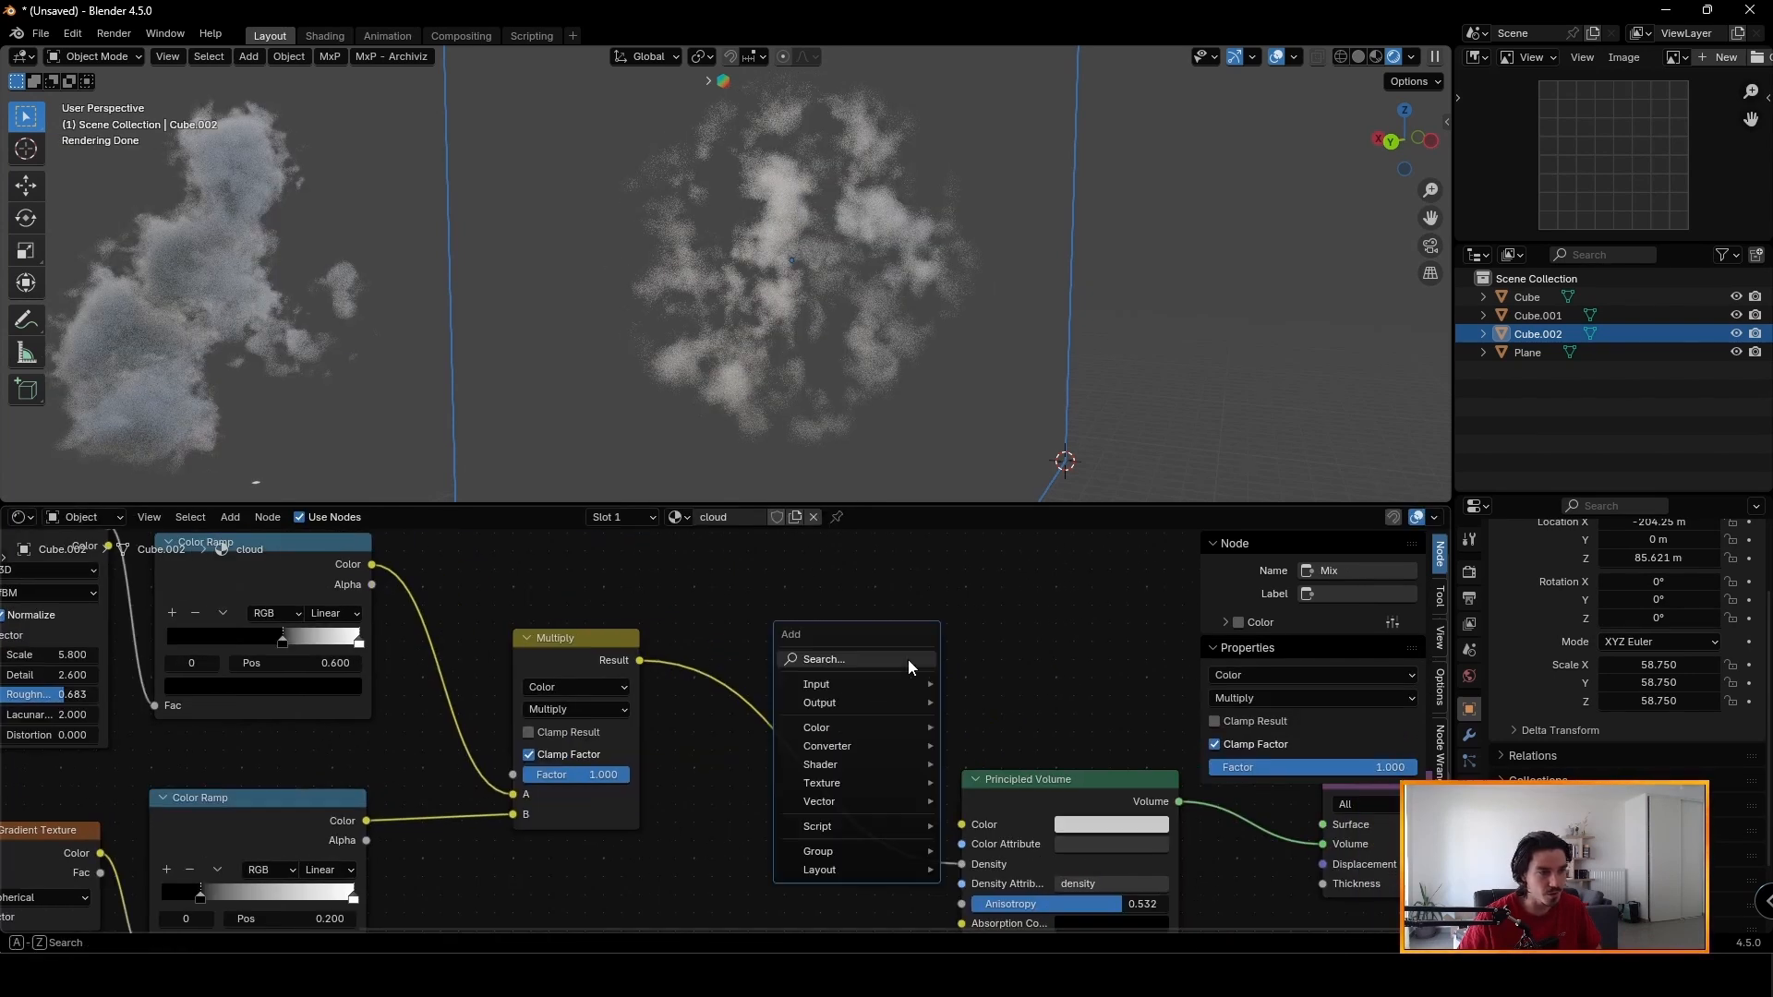
{"action": "type", "text": "math"}
{"action": "key", "text": "Return"}
{"action": "left_click", "coordinate": [800, 709]}
Set the Math node's value to 1.3 and its operation to Multiply.
{"action": "left_click", "coordinate": [829, 761]}
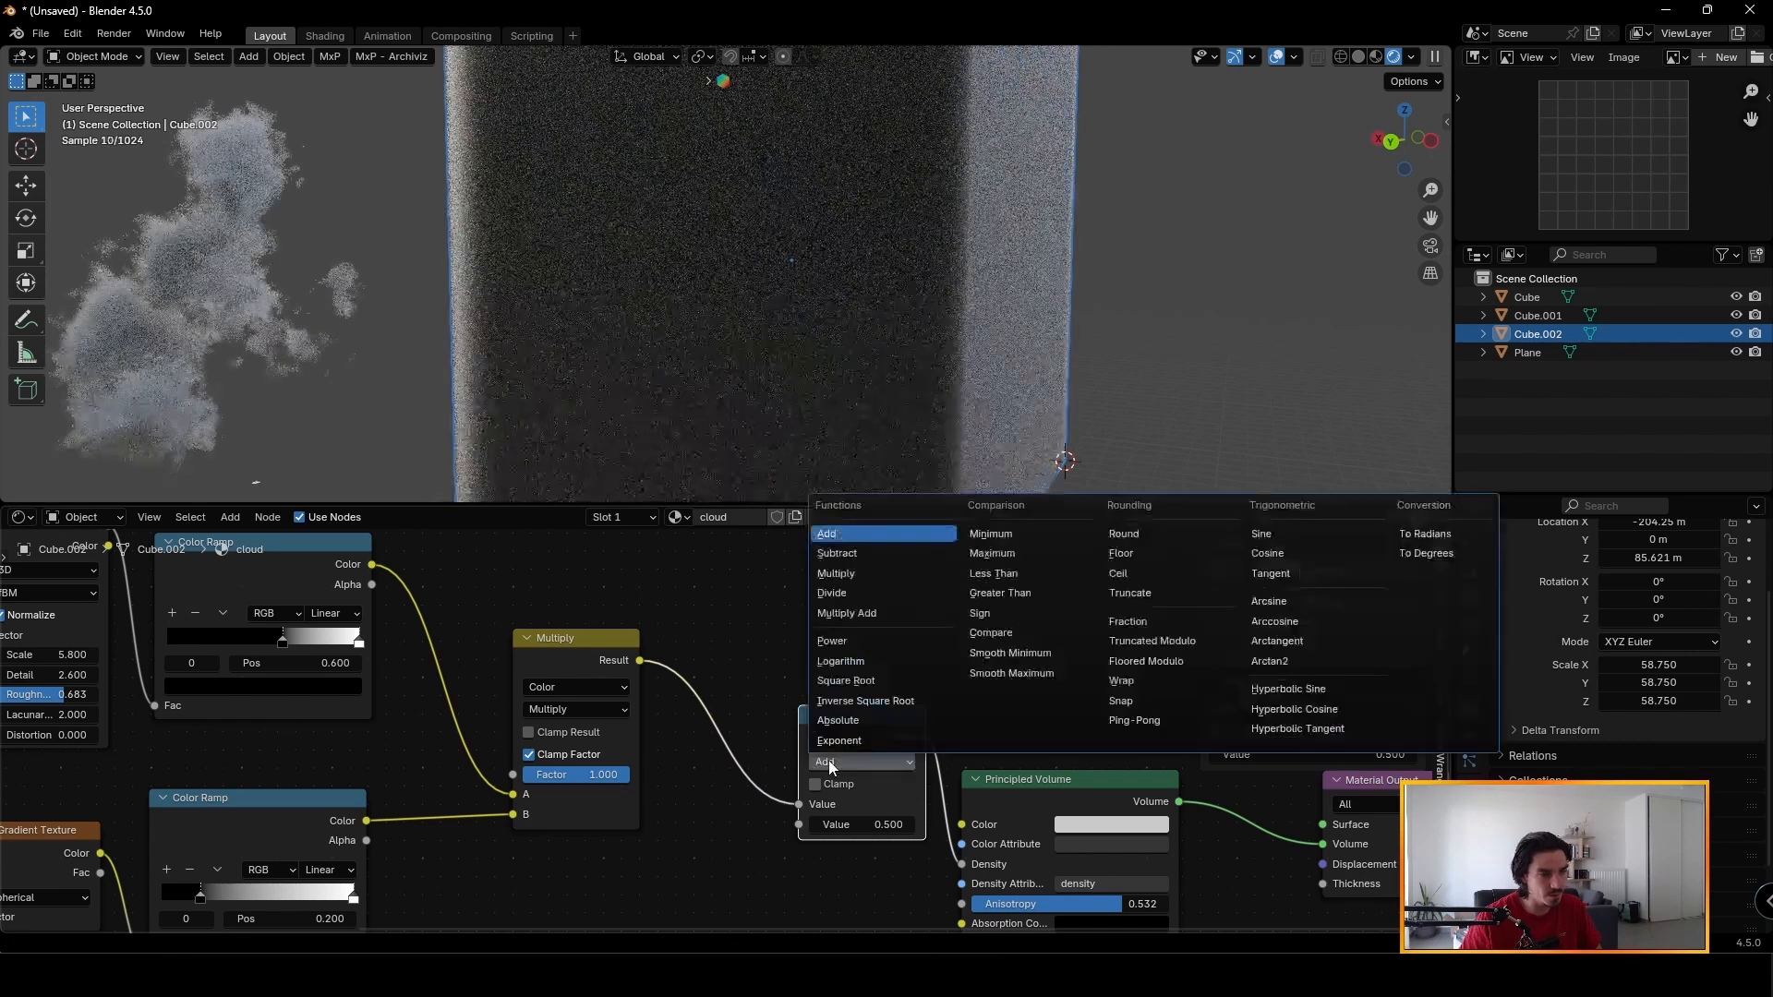
{"action": "scroll", "coordinate": [613, 240], "scroll_direction": "down", "scroll_amount": 3}
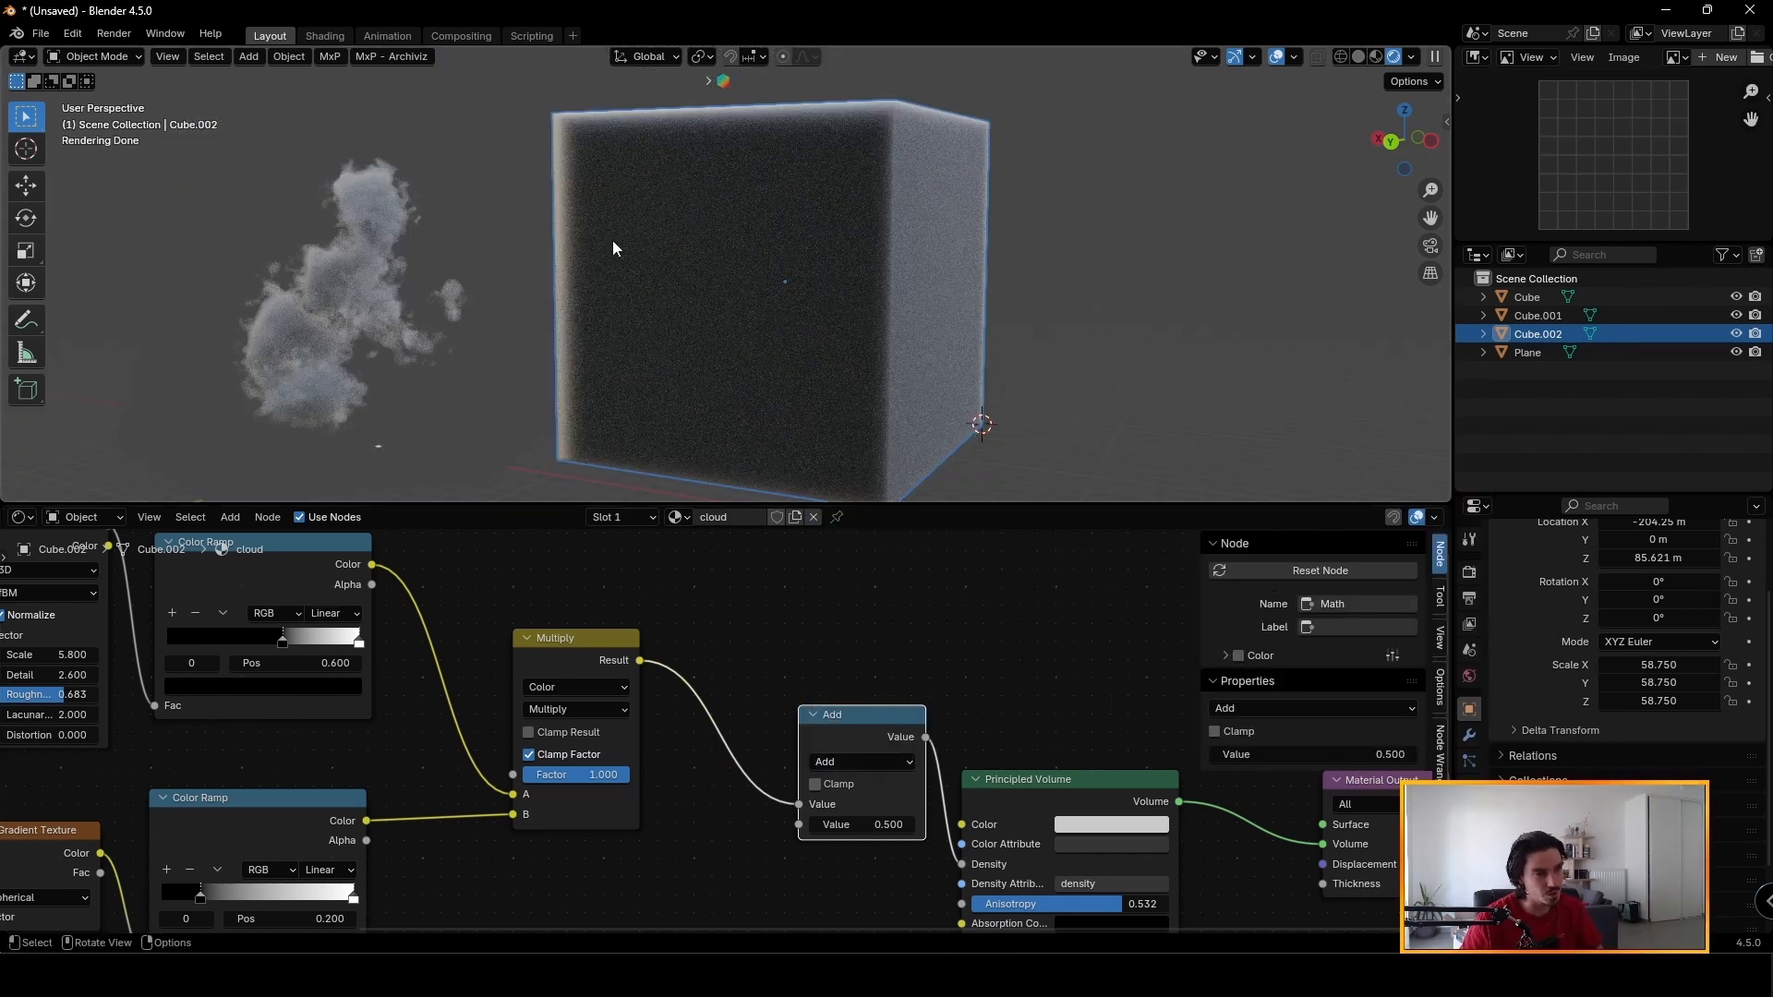
{"action": "middle_click_drag", "start_coordinate": [746, 316], "coordinate": [805, 312]}
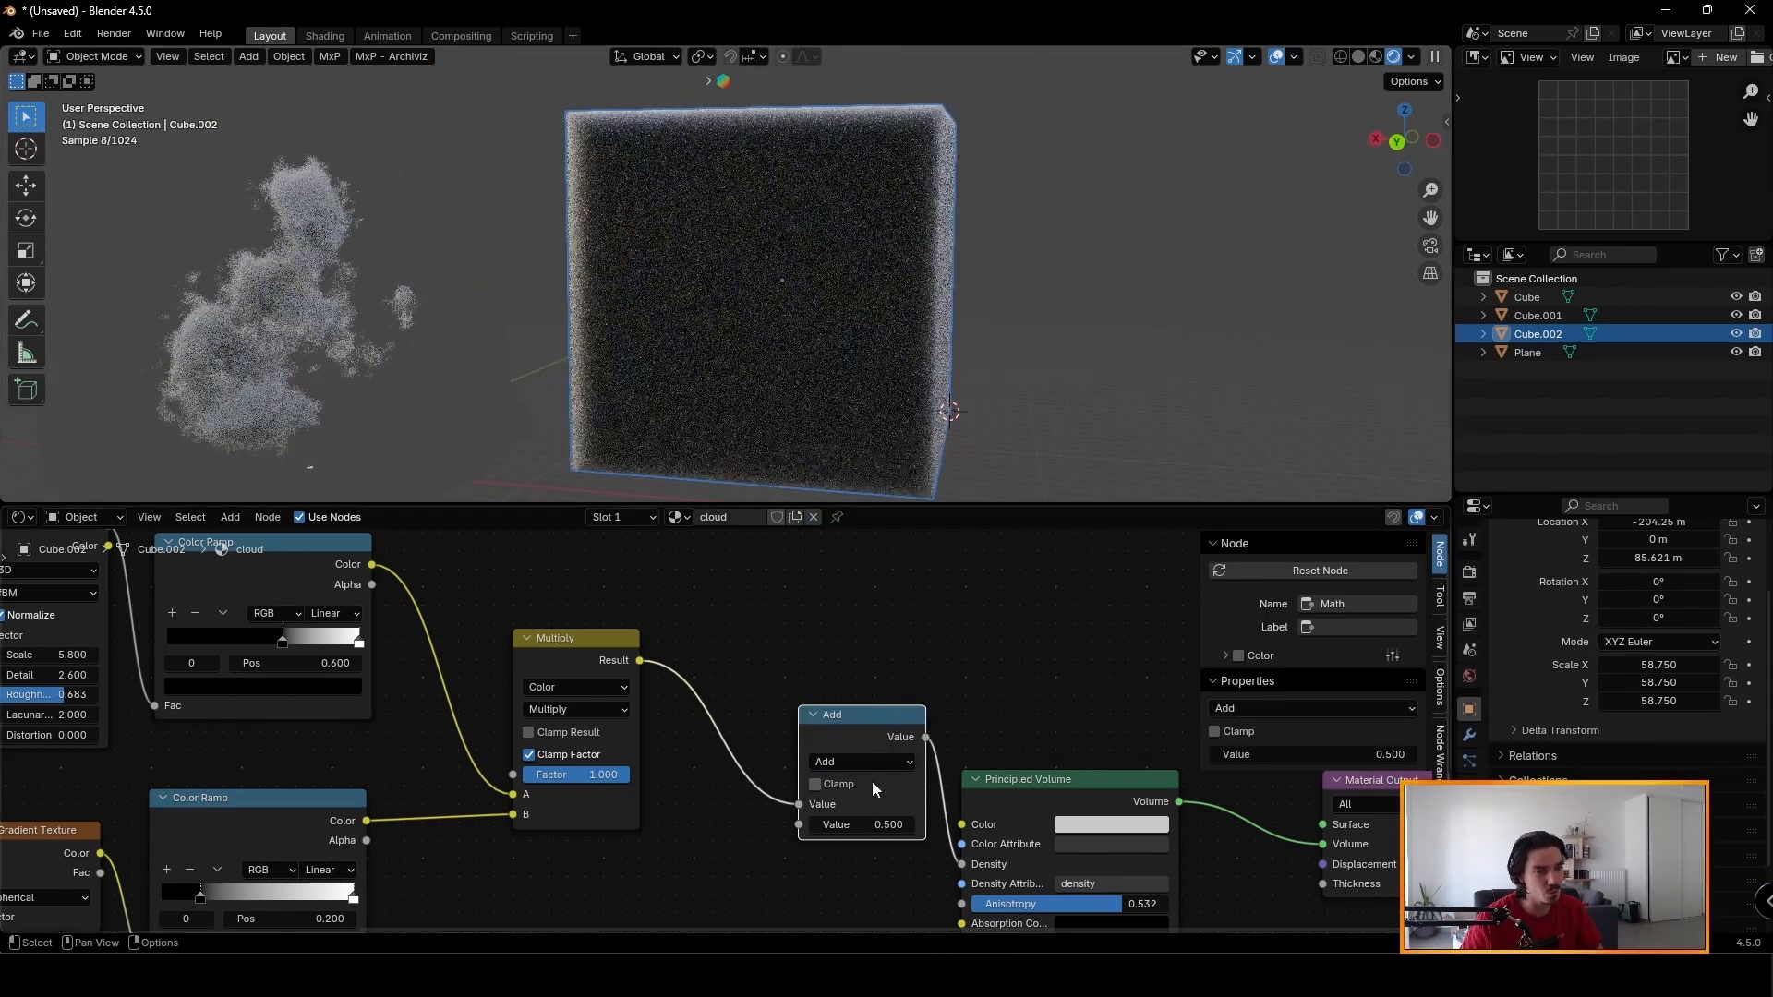
{"action": "left_click_drag", "start_coordinate": [846, 822], "coordinate": [919, 823]}
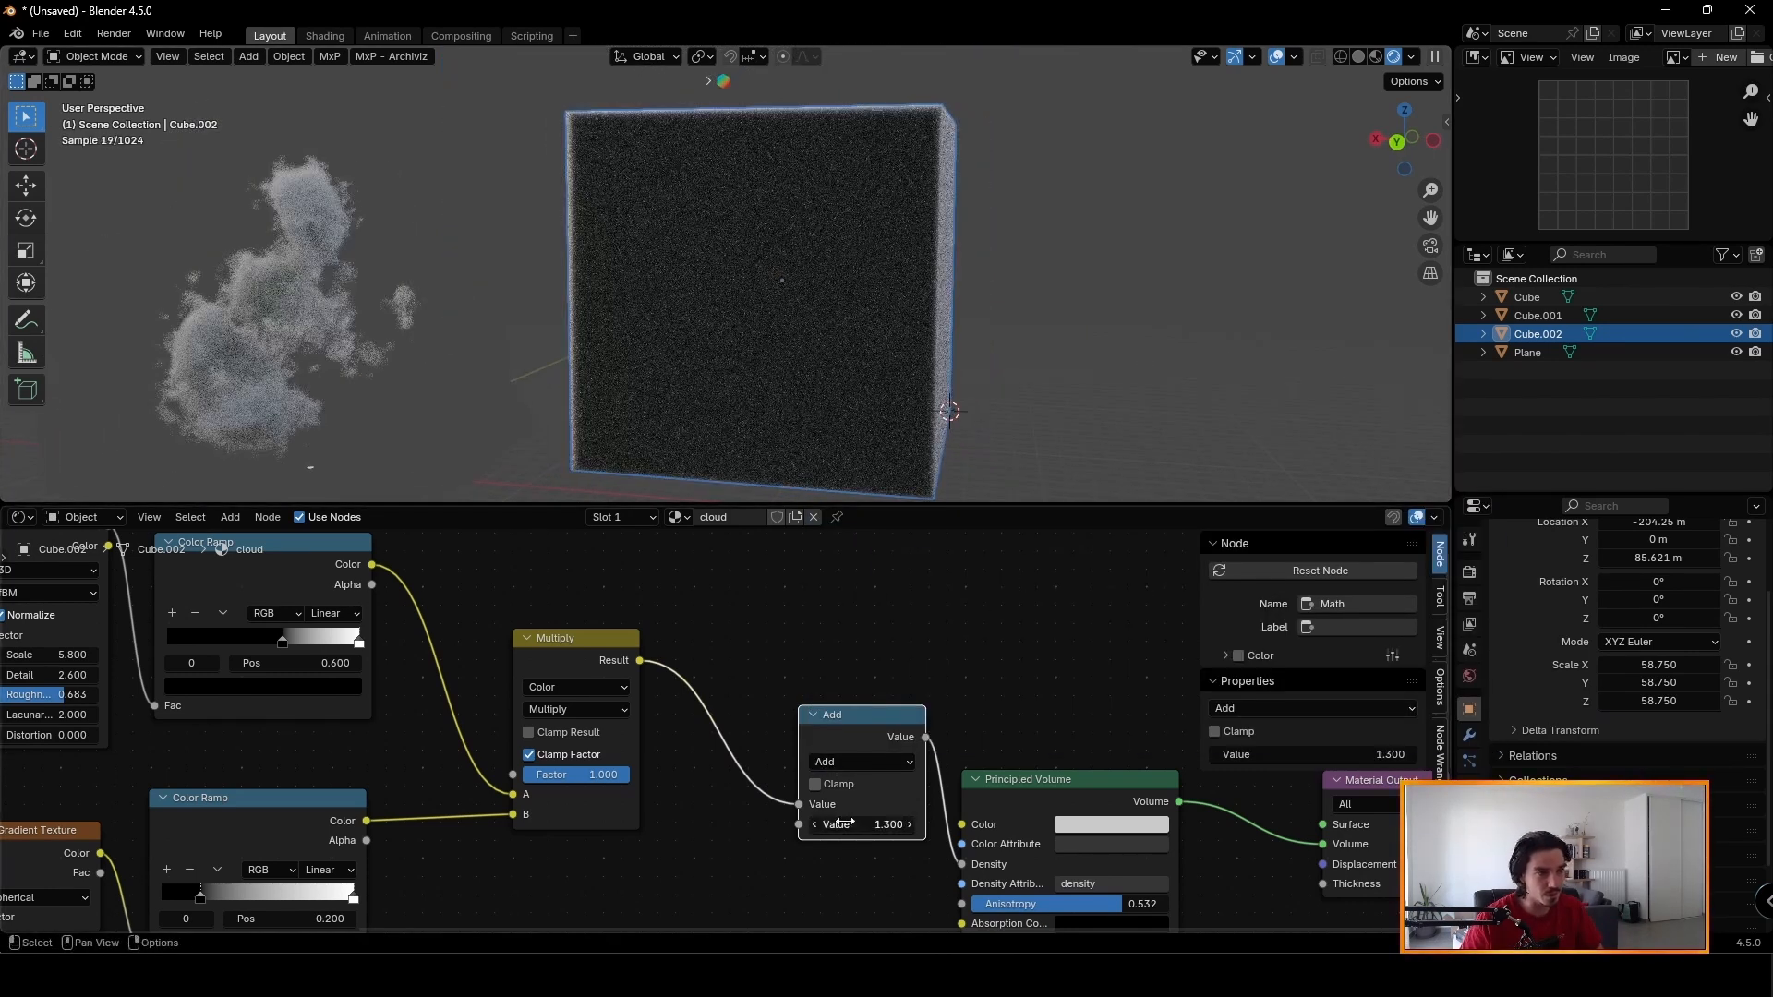
{"action": "left_click", "coordinate": [845, 766]}
{"action": "left_click", "coordinate": [859, 571]}
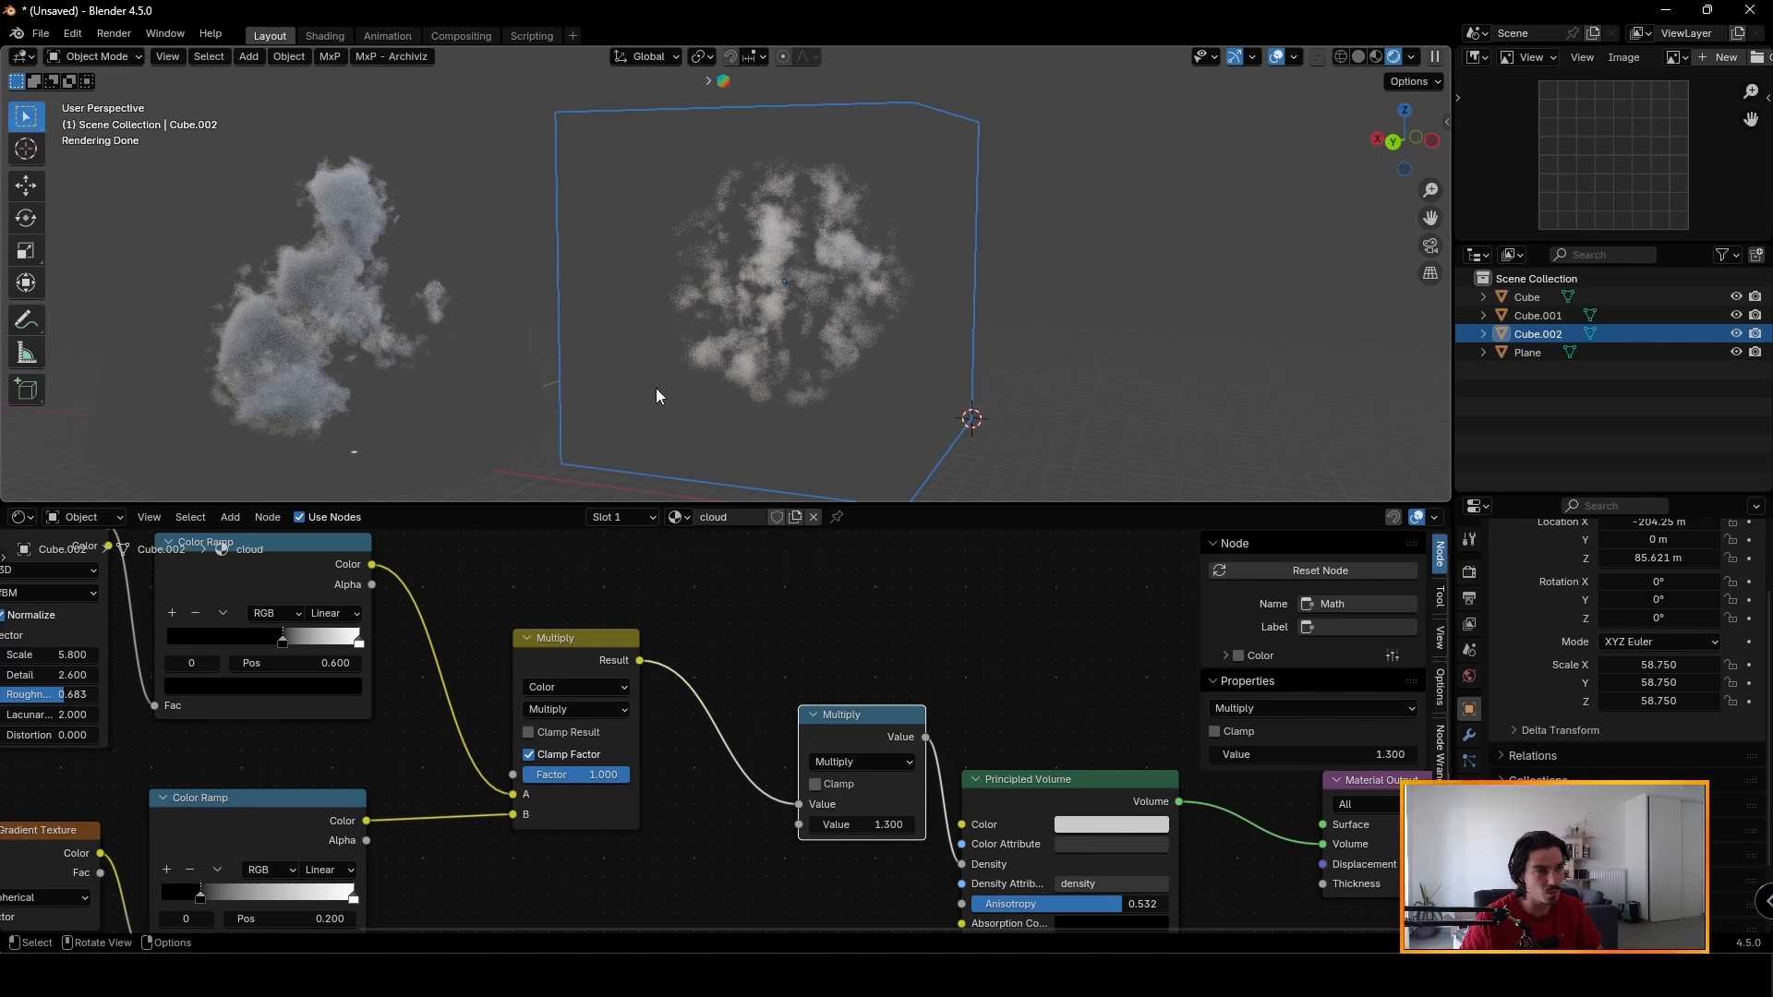
Raise the Math node's value to 123 and move the noise Color Ramp's black stop to about 0.614.
{"action": "scroll", "coordinate": [841, 292], "scroll_direction": "up", "scroll_amount": 2}
{"action": "left_click_drag", "start_coordinate": [859, 825], "coordinate": [920, 825]}
{"action": "scroll", "coordinate": [692, 288], "scroll_direction": "up", "scroll_amount": 3}
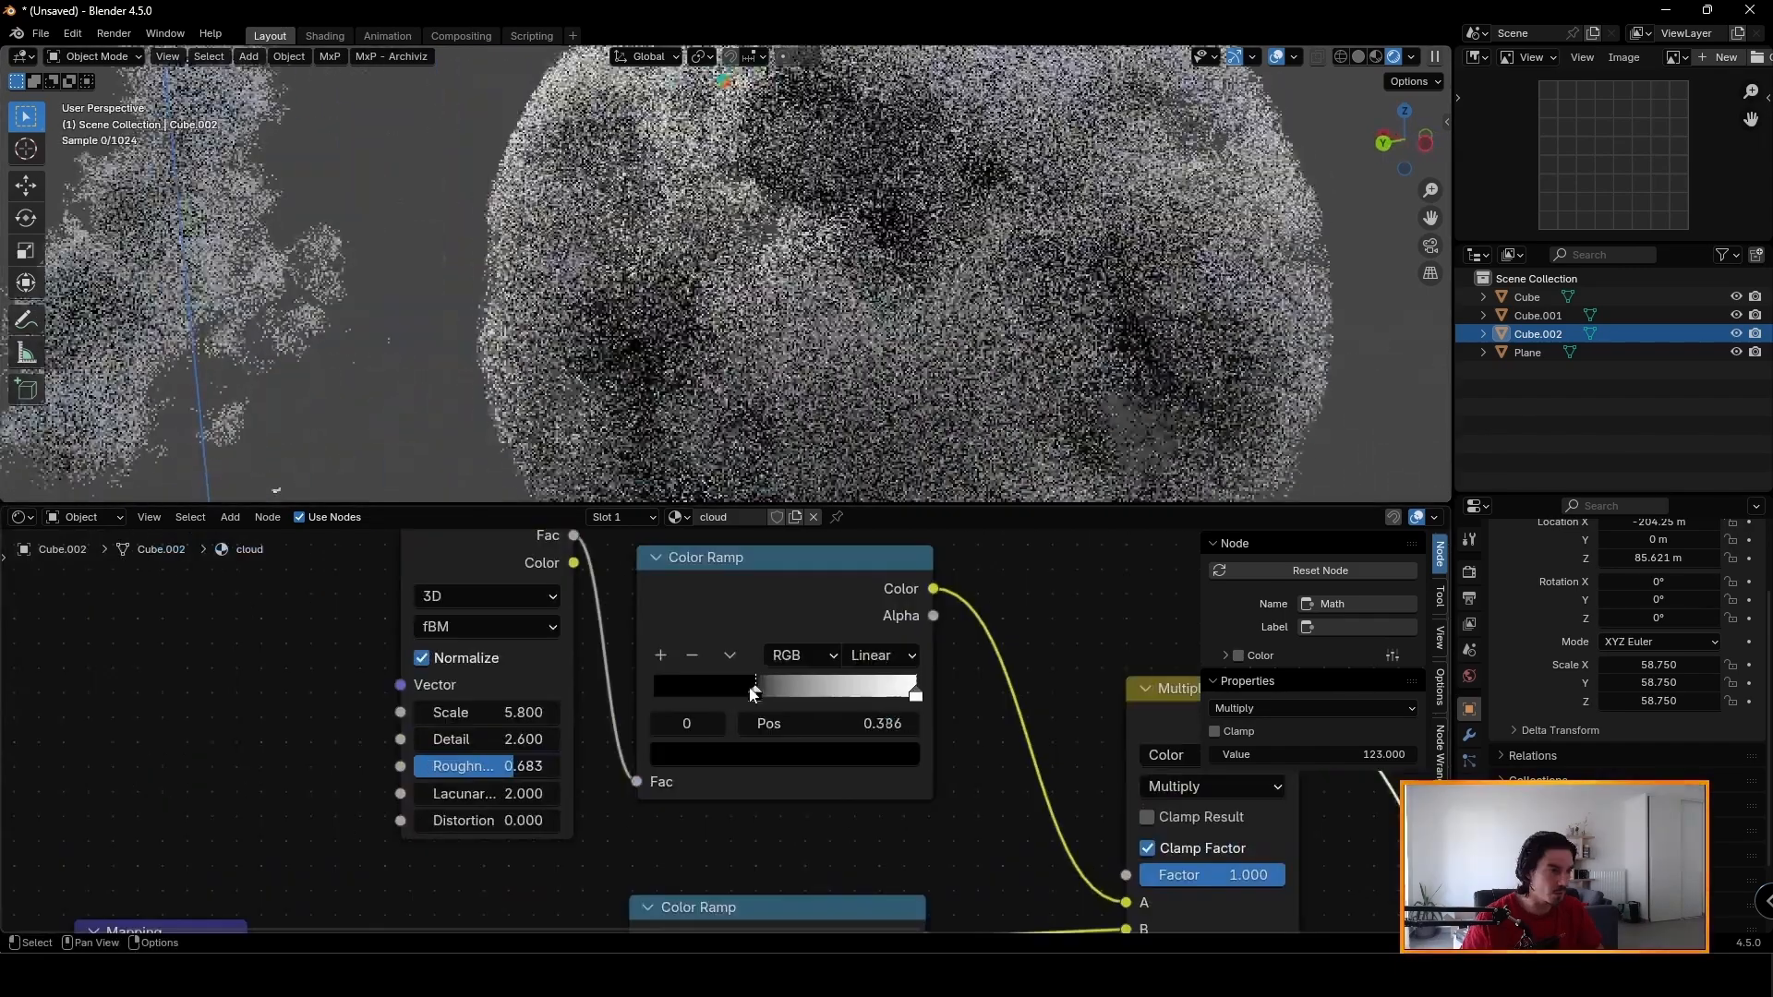
{"action": "left_click_drag", "start_coordinate": [753, 695], "coordinate": [811, 691]}
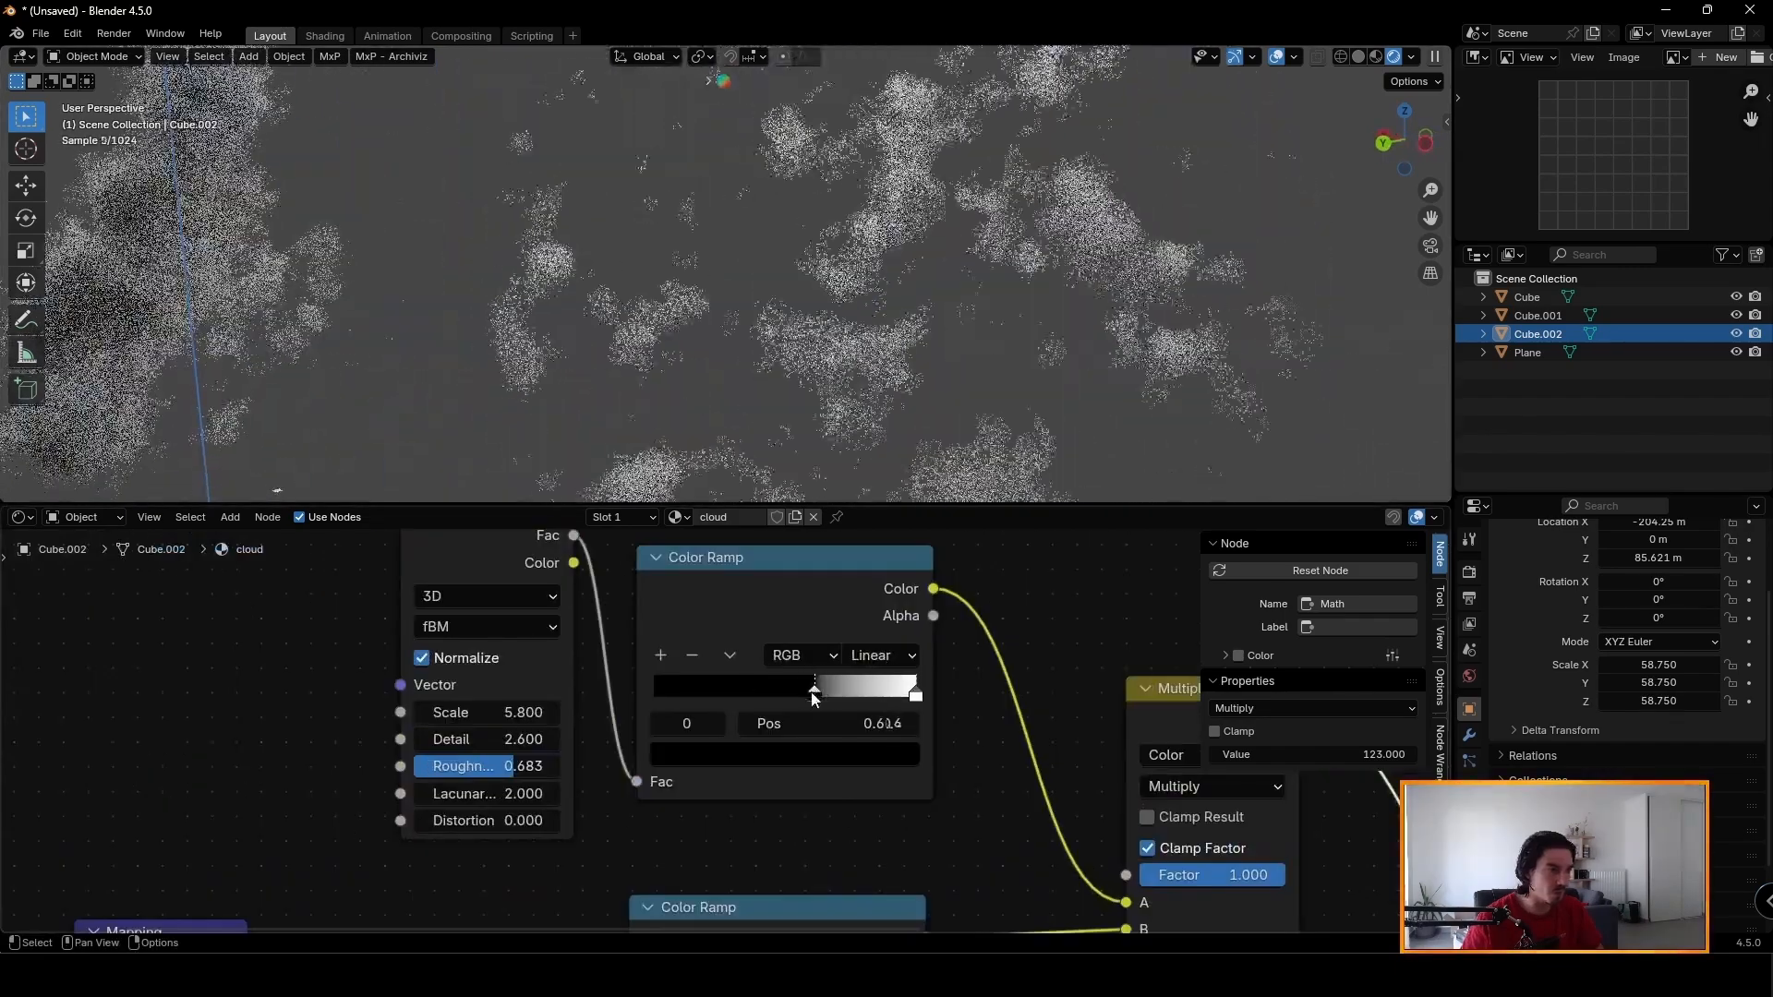
Raise the noise texture's Detail and examine the resulting cloud from several angles.
{"action": "scroll", "coordinate": [471, 777], "scroll_direction": "up", "scroll_amount": 1}
{"action": "left_click_drag", "start_coordinate": [482, 738], "coordinate": [591, 738]}
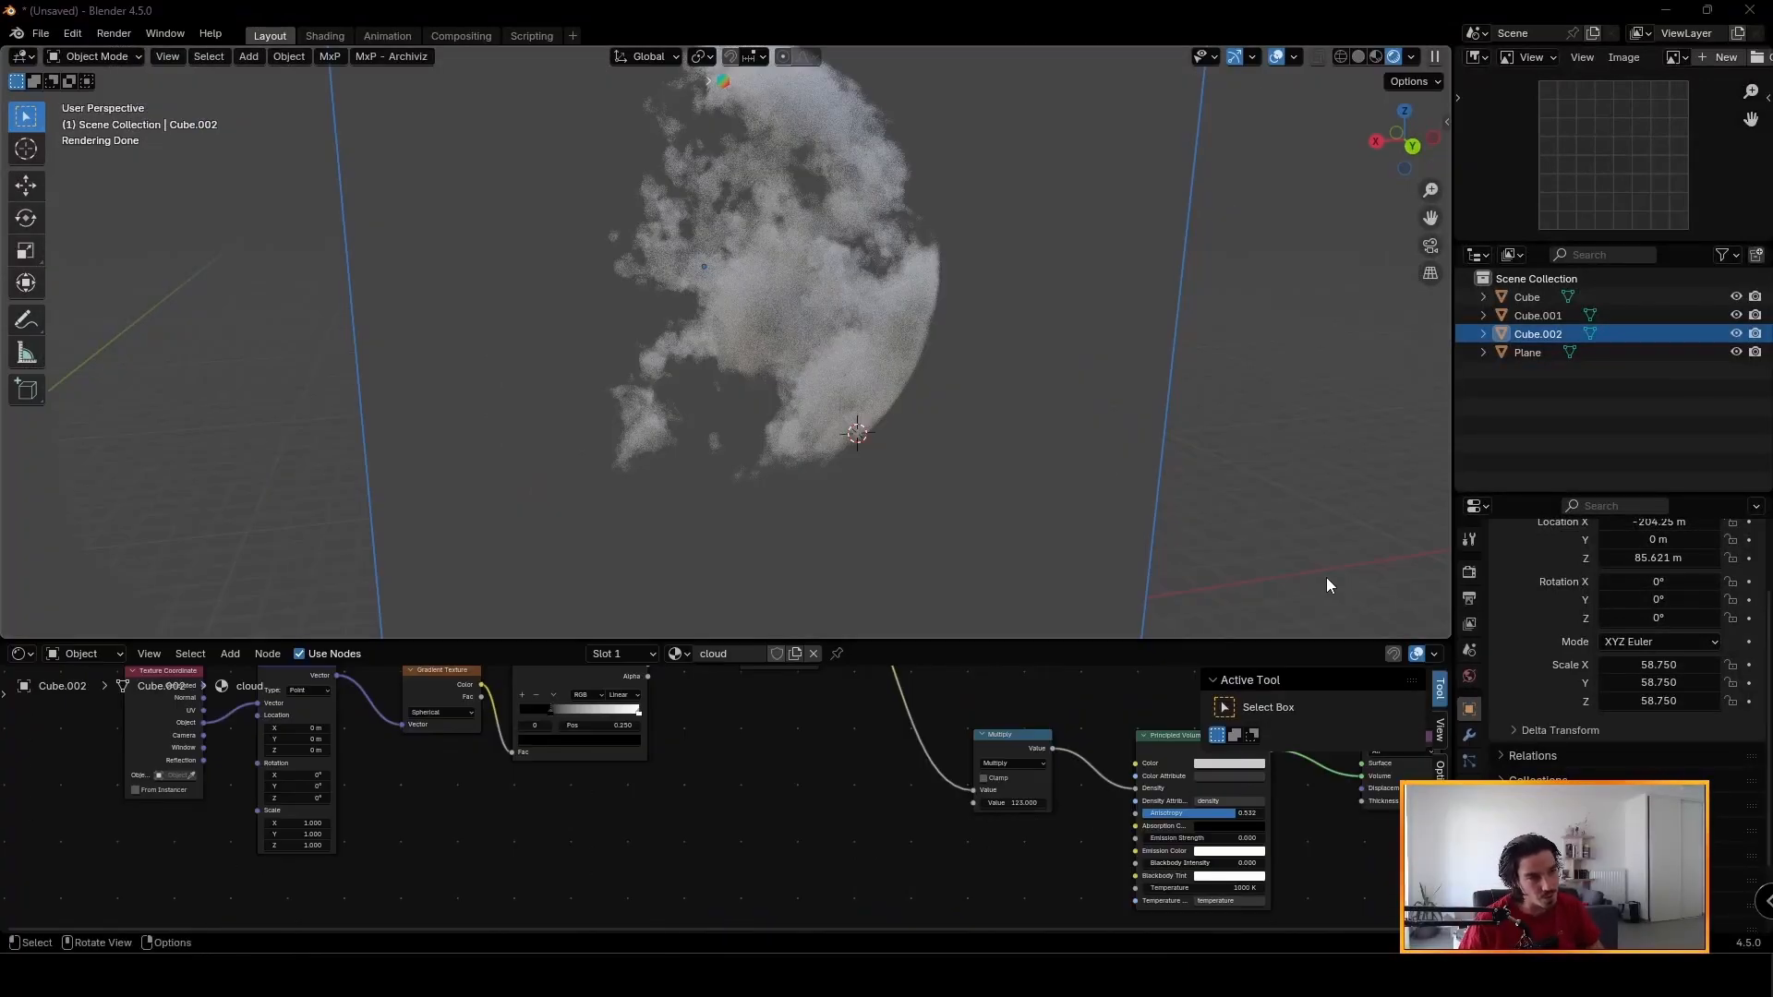
{"action": "middle_click_drag", "start_coordinate": [864, 370], "coordinate": [861, 364]}
{"action": "middle_click_drag", "start_coordinate": [972, 460], "coordinate": [972, 454]}
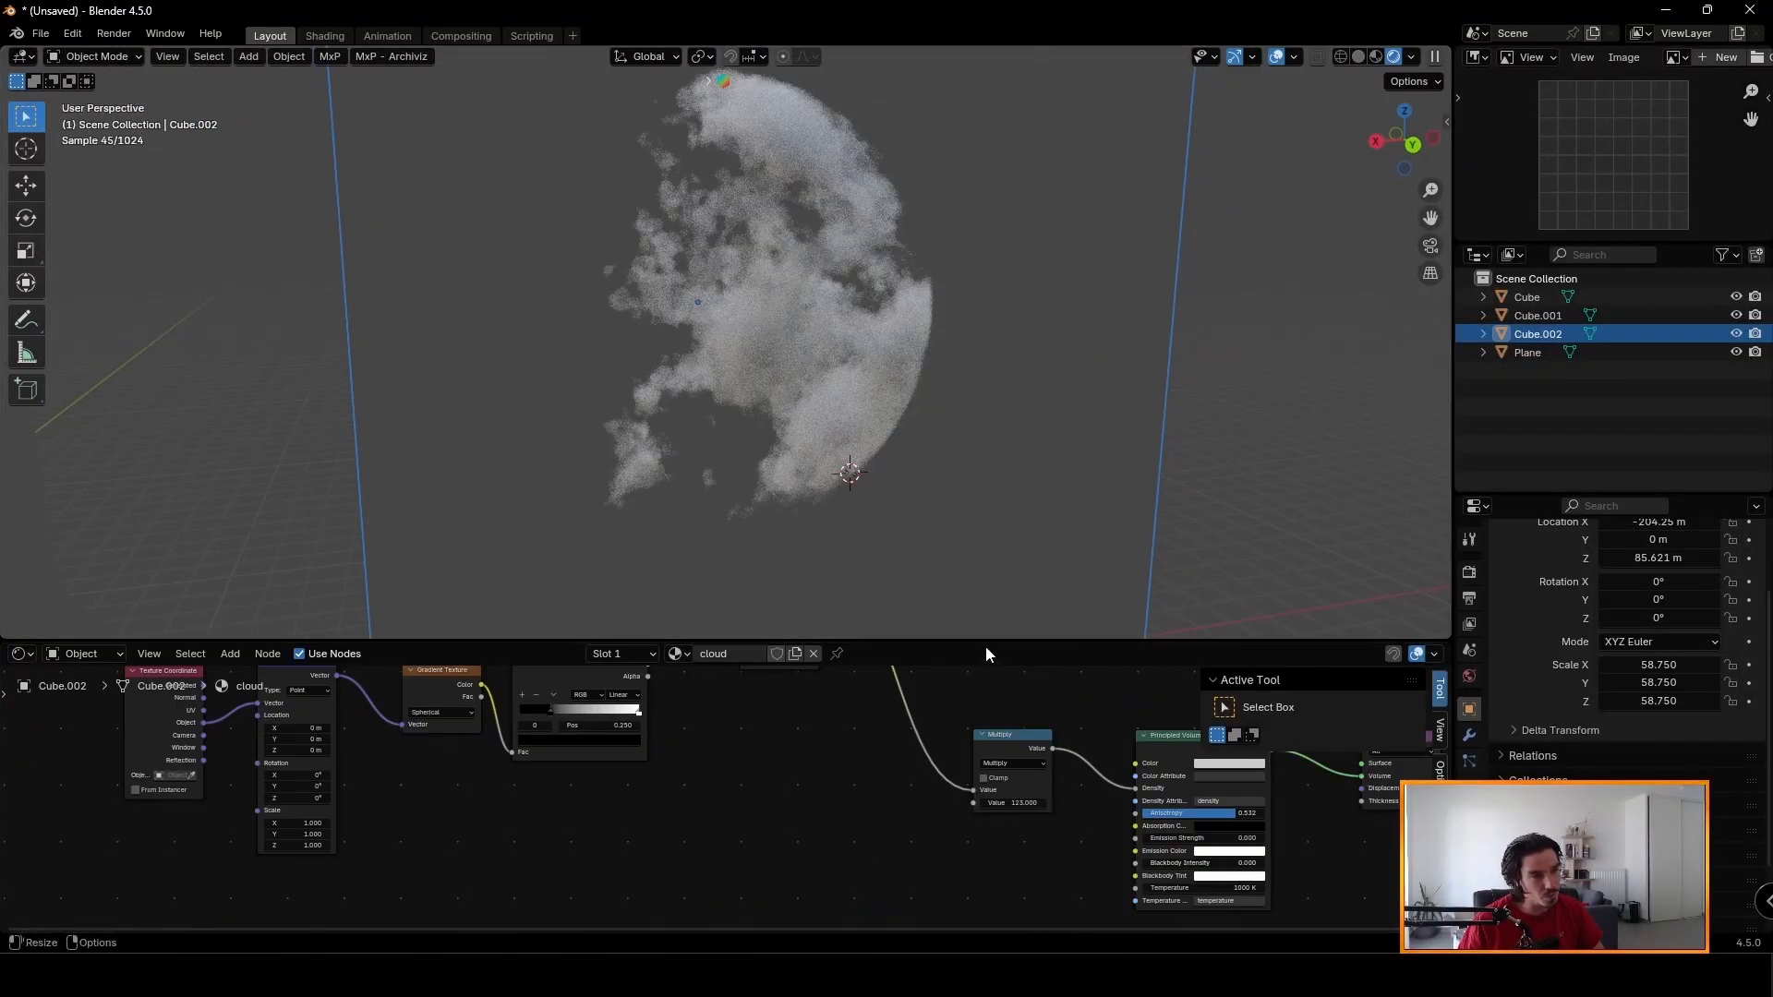
{"action": "left_click_drag", "start_coordinate": [984, 641], "coordinate": [984, 714]}
{"action": "middle_click_drag", "start_coordinate": [724, 109], "coordinate": [730, 147]}
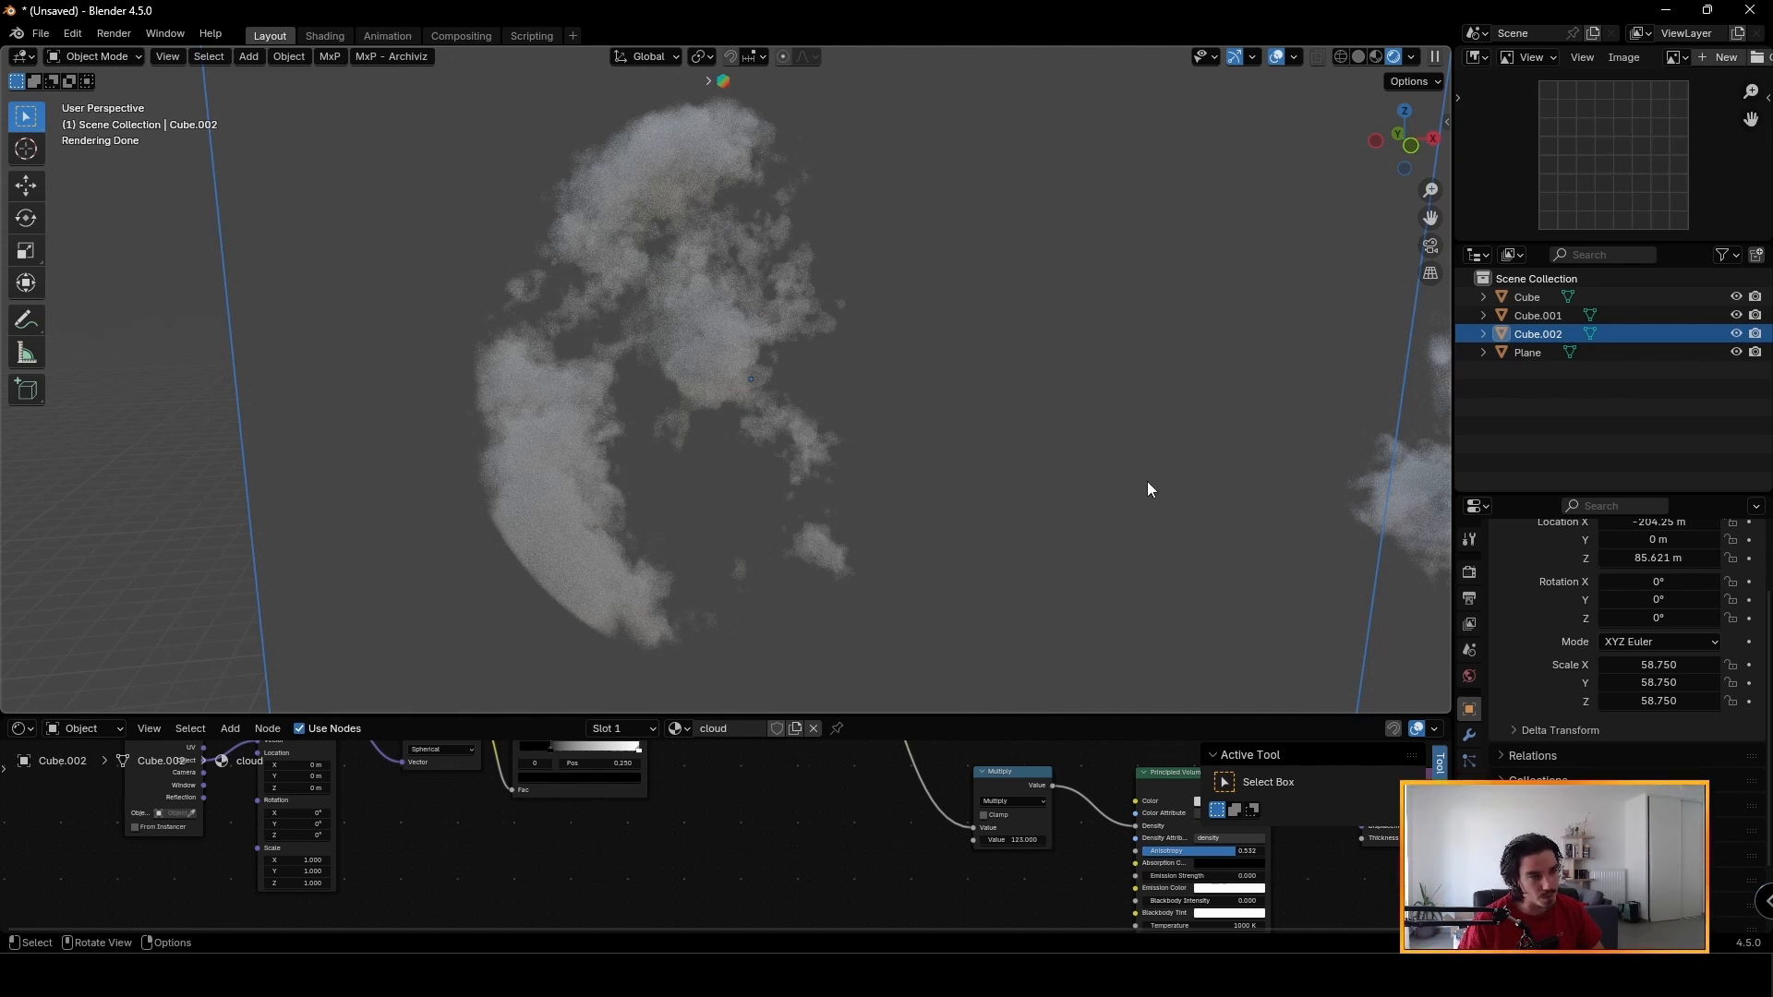
{"action": "middle_click_drag", "start_coordinate": [1148, 482], "coordinate": [768, 381]}
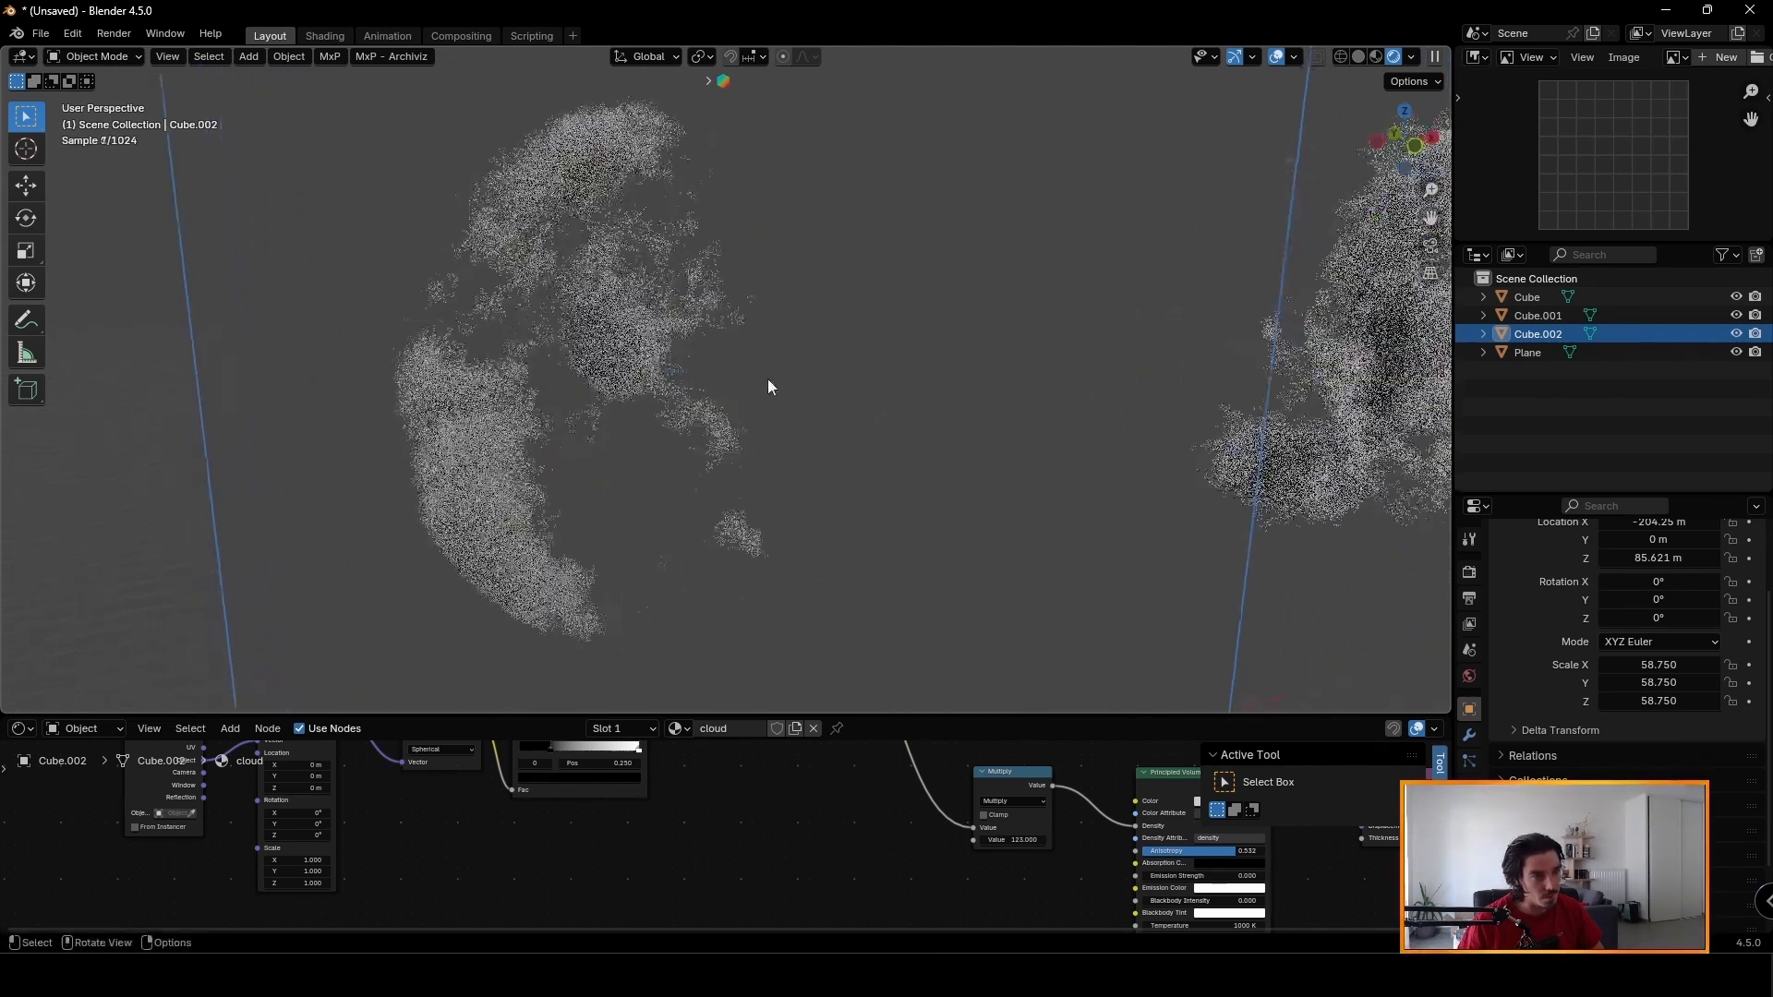
{"action": "middle_click_drag", "start_coordinate": [439, 541], "coordinate": [792, 613]}
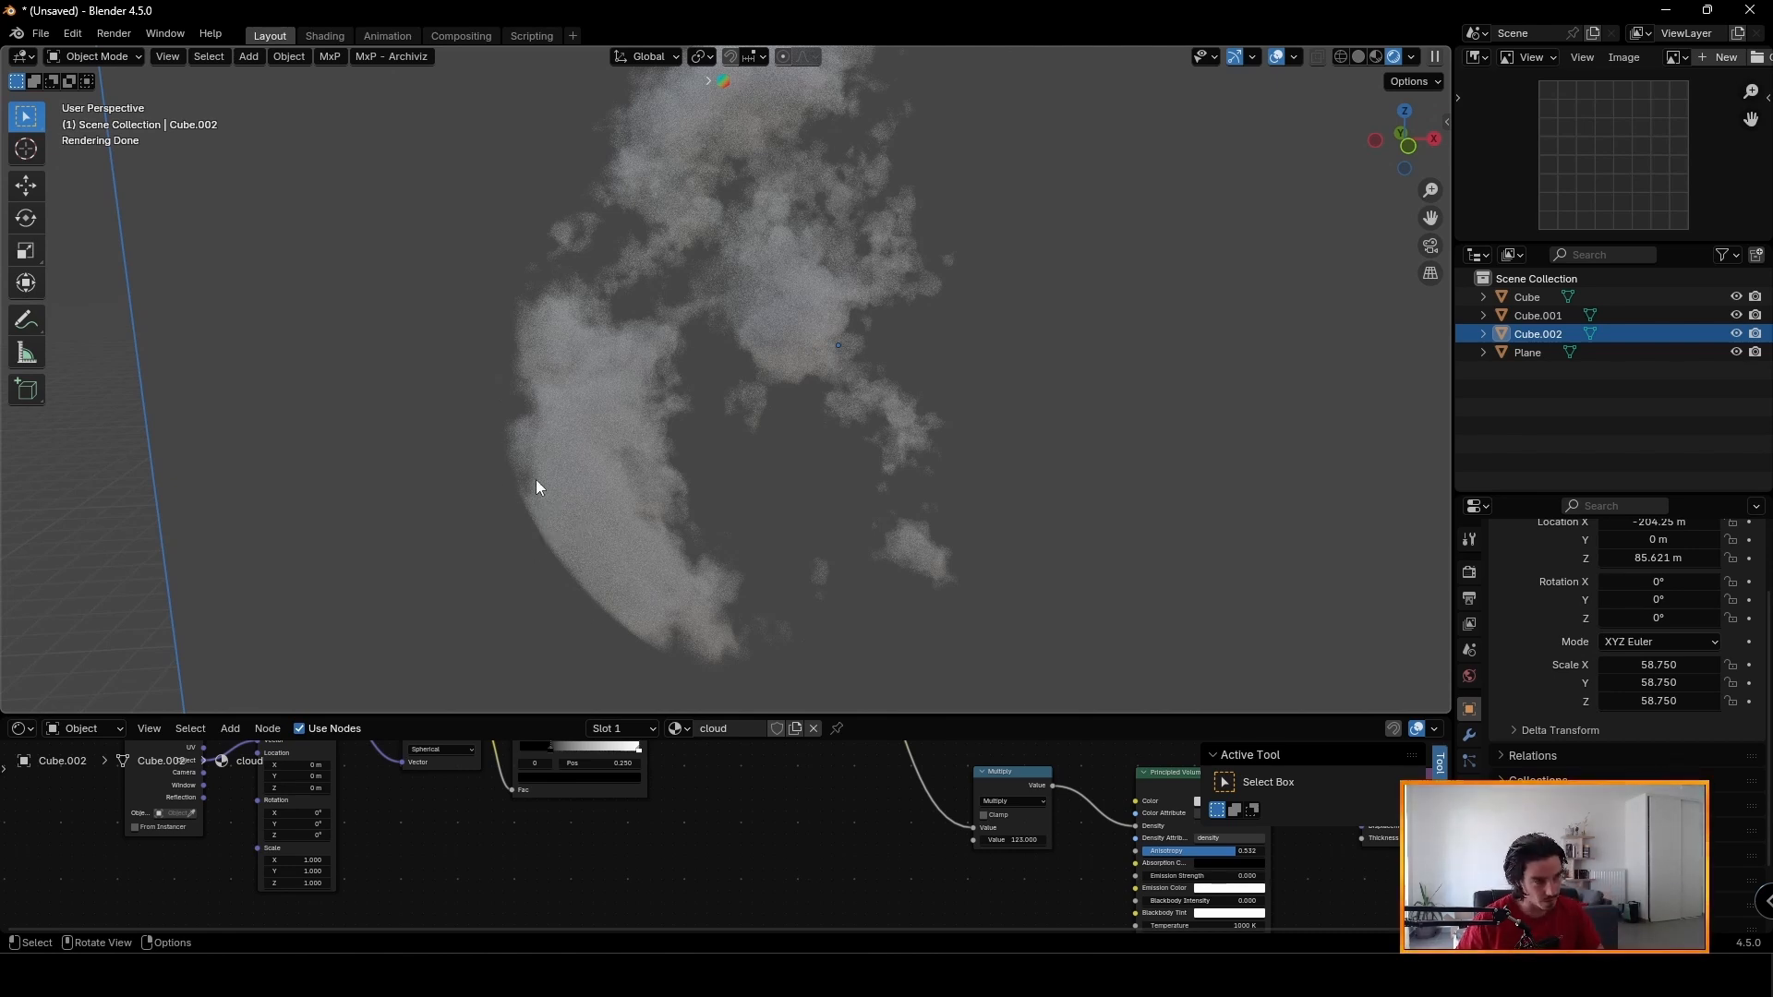
Add a second Noise Texture node below the existing nodes of the cloud material.
{"action": "left_click_drag", "start_coordinate": [573, 720], "coordinate": [592, 594]}
{"action": "key", "text": "shift+a"}
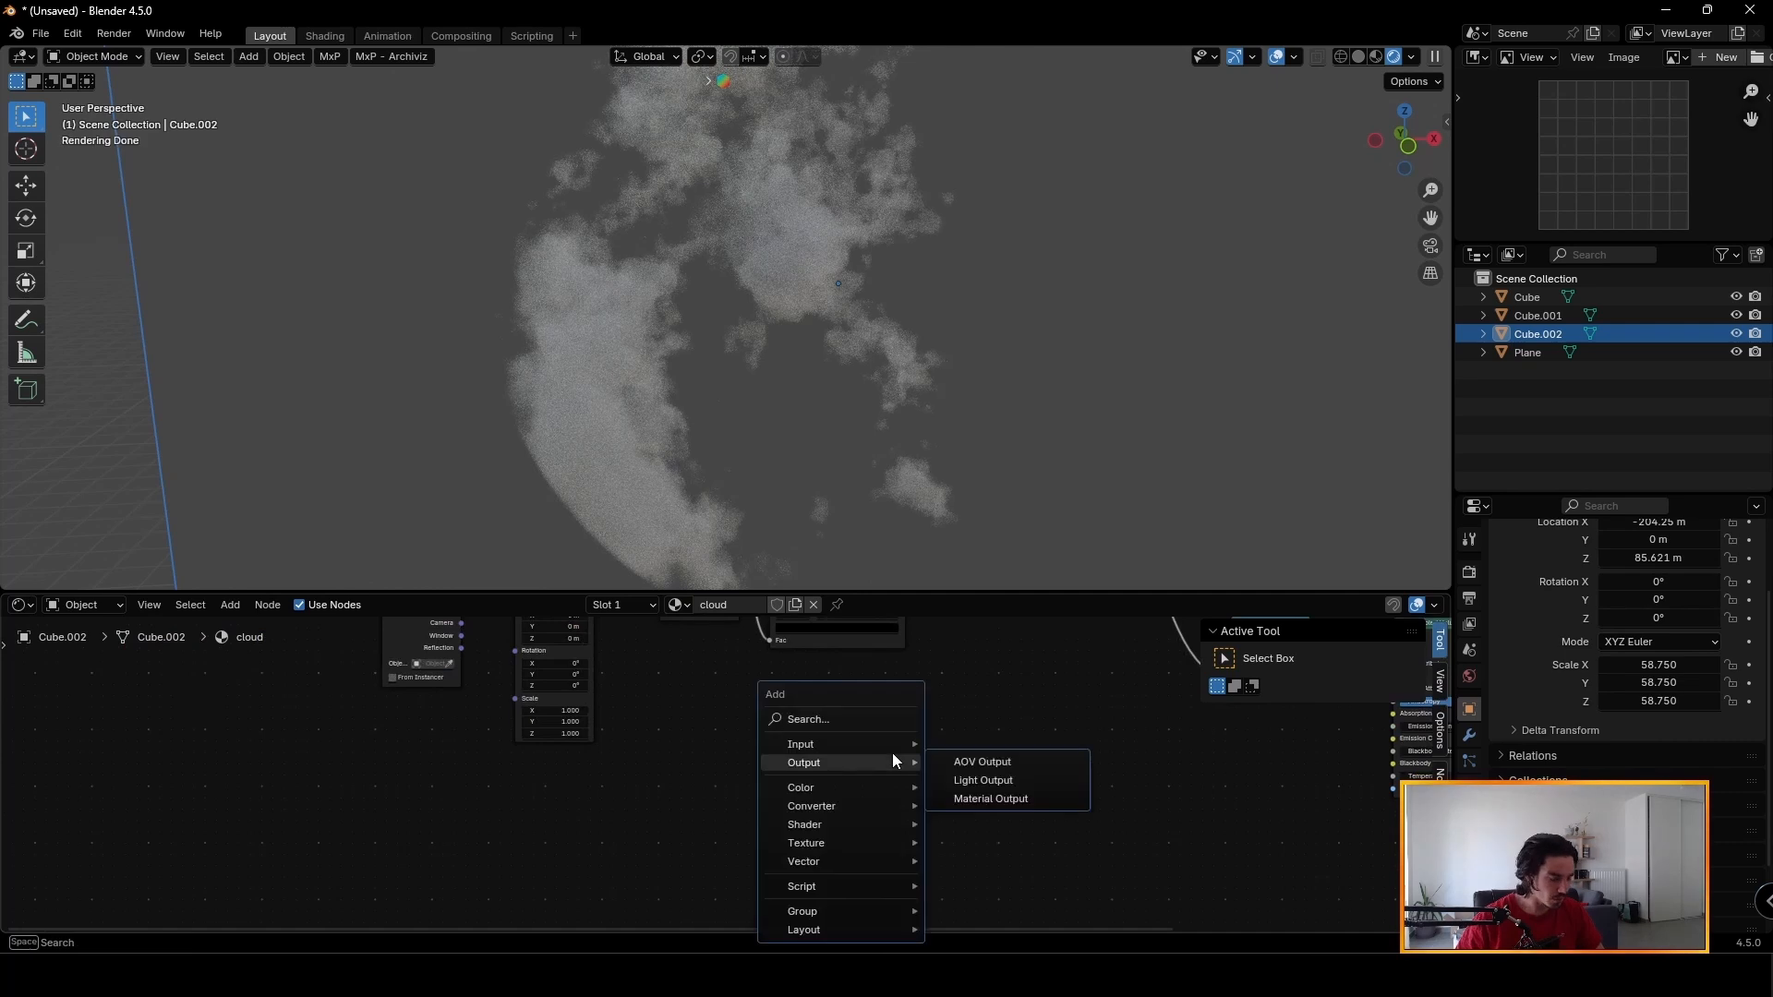
{"action": "type", "text": "noise"}
{"action": "key", "text": "Return"}
{"action": "left_click", "coordinate": [661, 825]}
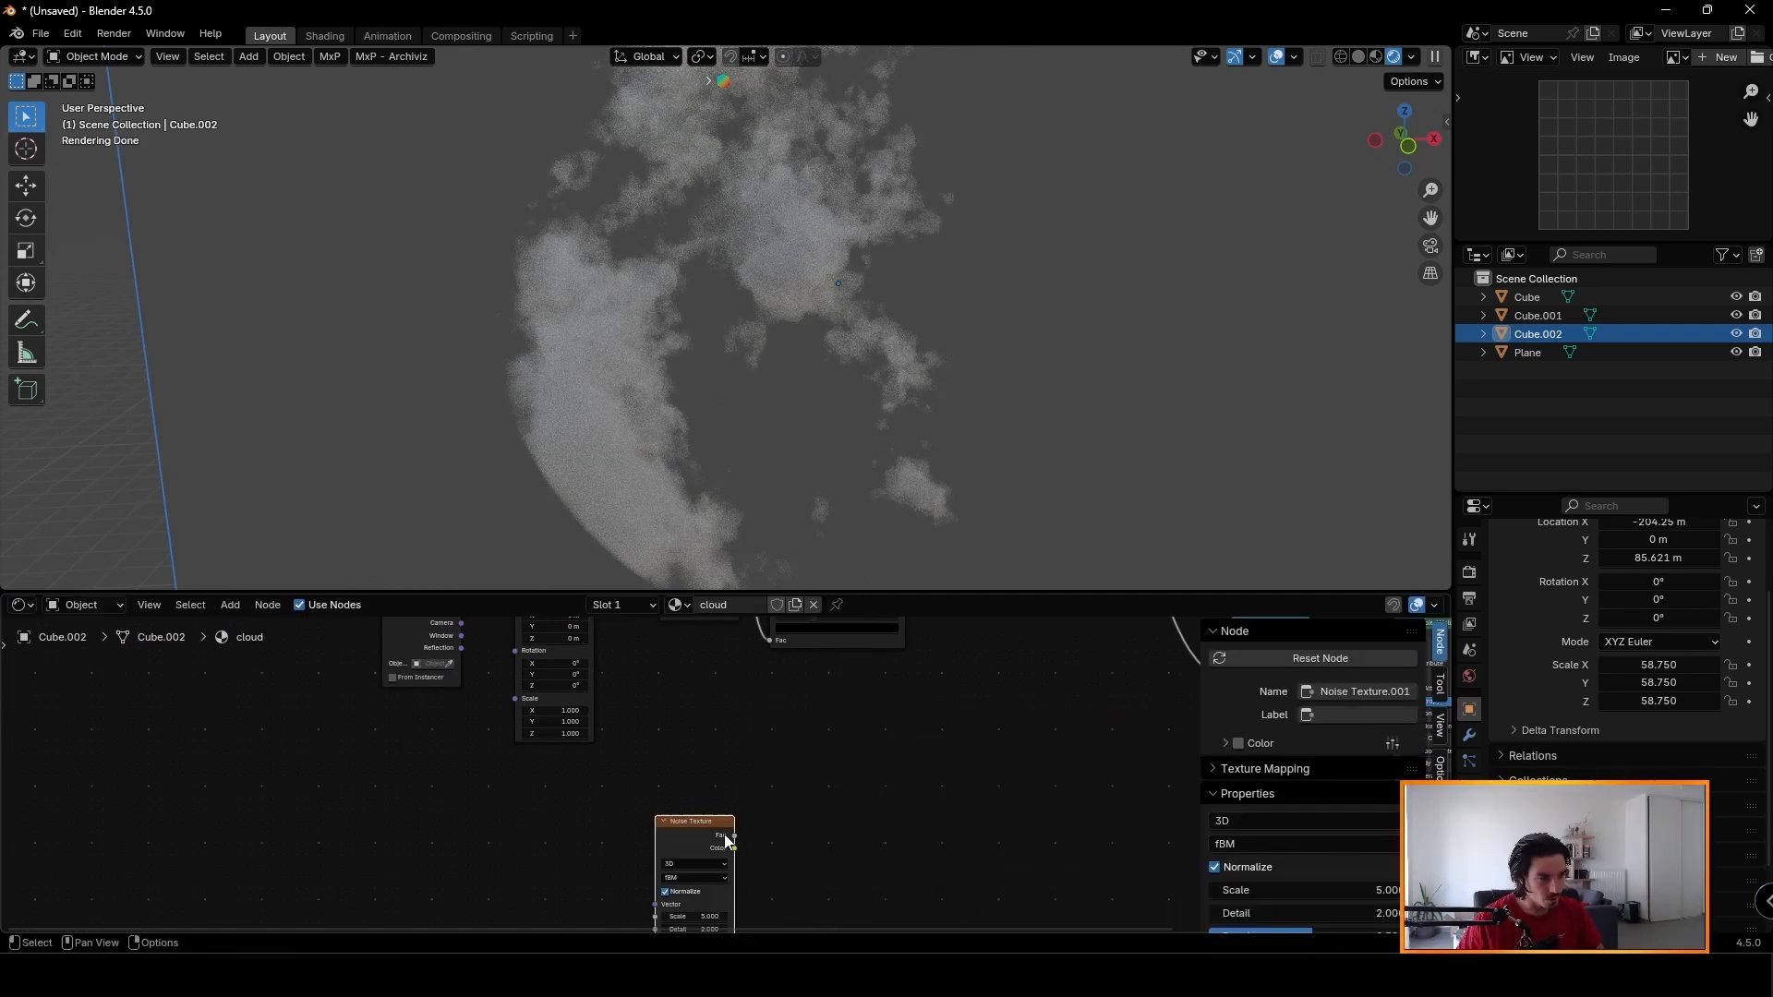
{"action": "left_click_drag", "start_coordinate": [716, 840], "coordinate": [694, 835]}
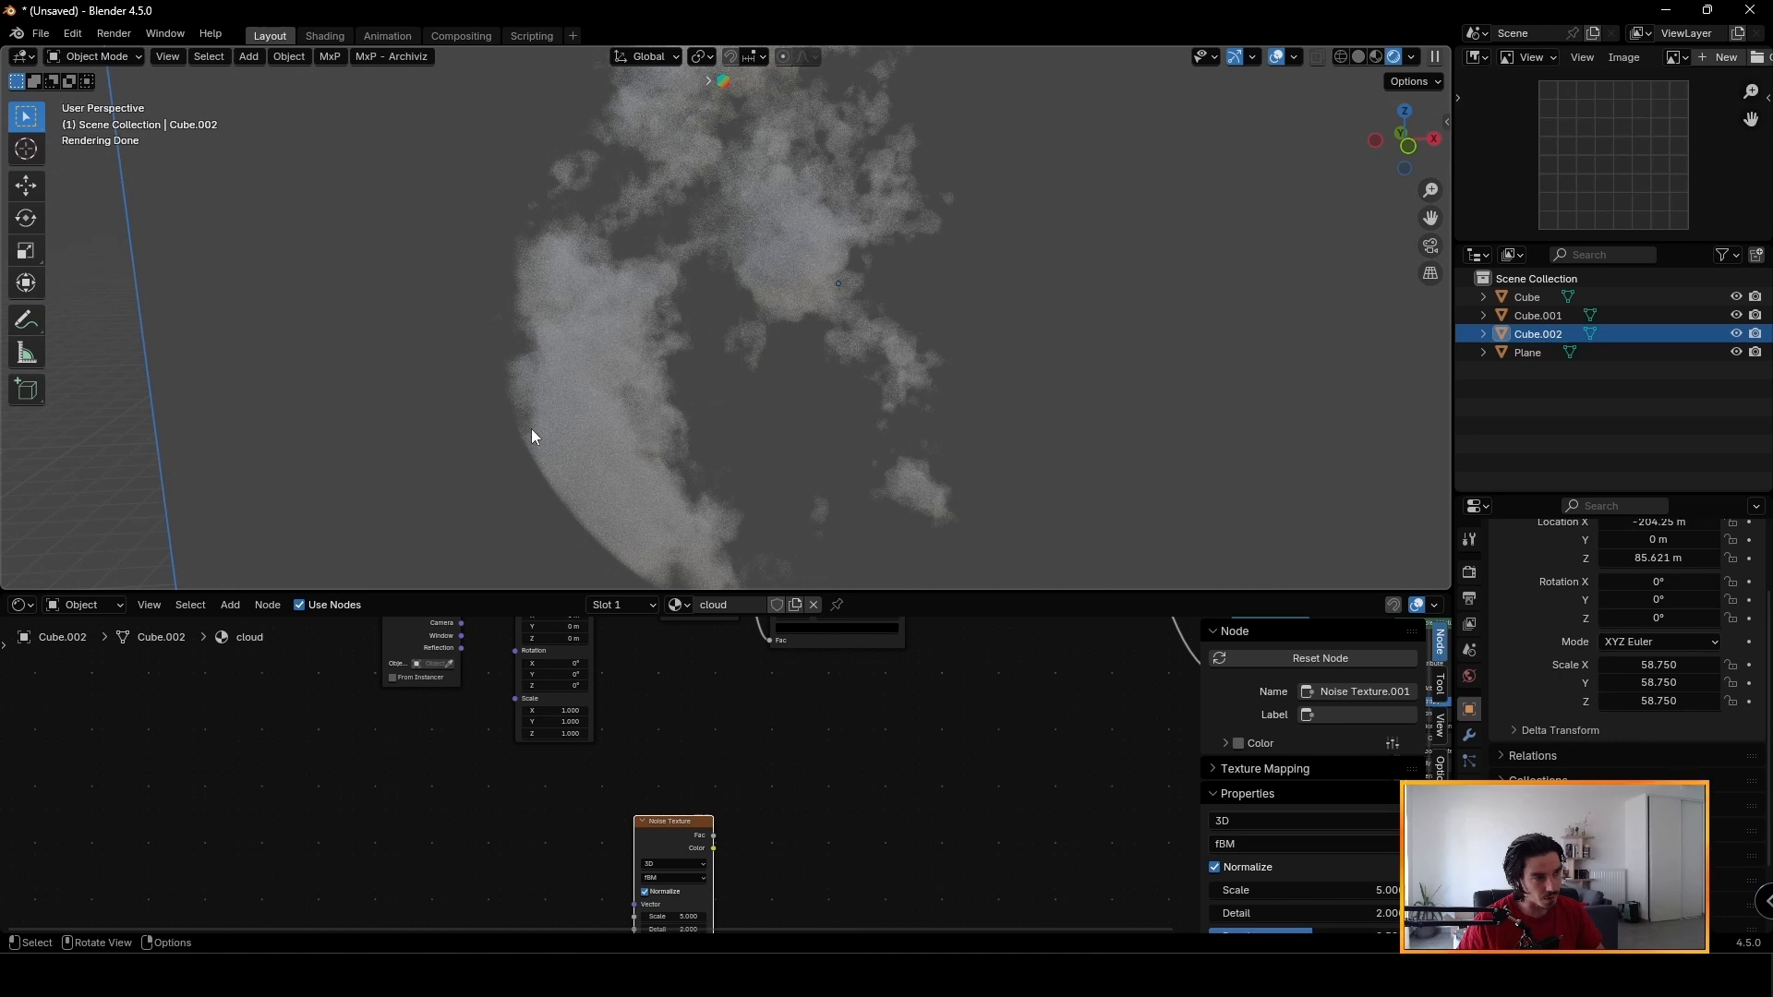
Move the black stop of the spherical gradient's Color Ramp to about 0.268.
{"action": "key", "text": "Home"}
{"action": "left_click", "coordinate": [757, 690]}
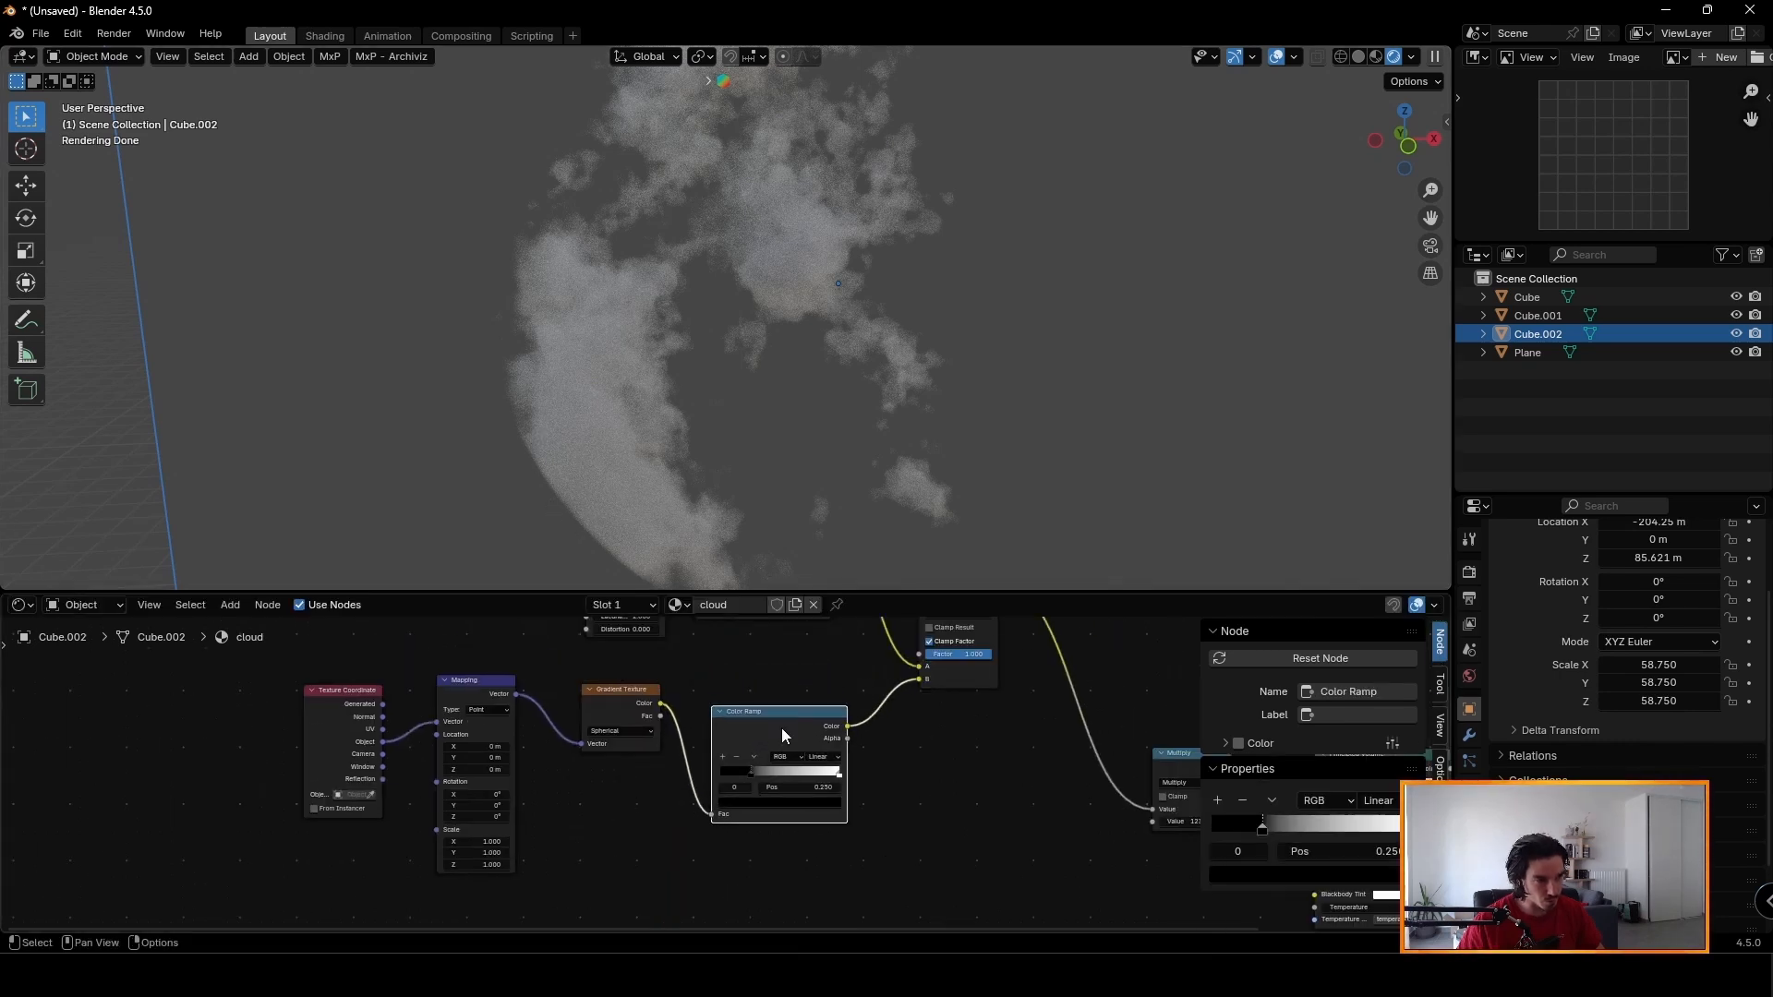
{"action": "scroll", "coordinate": [782, 728], "scroll_direction": "up", "scroll_amount": 2}
{"action": "scroll", "coordinate": [778, 763], "scroll_direction": "up", "scroll_amount": 1}
{"action": "left_click_drag", "start_coordinate": [721, 787], "coordinate": [726, 792]}
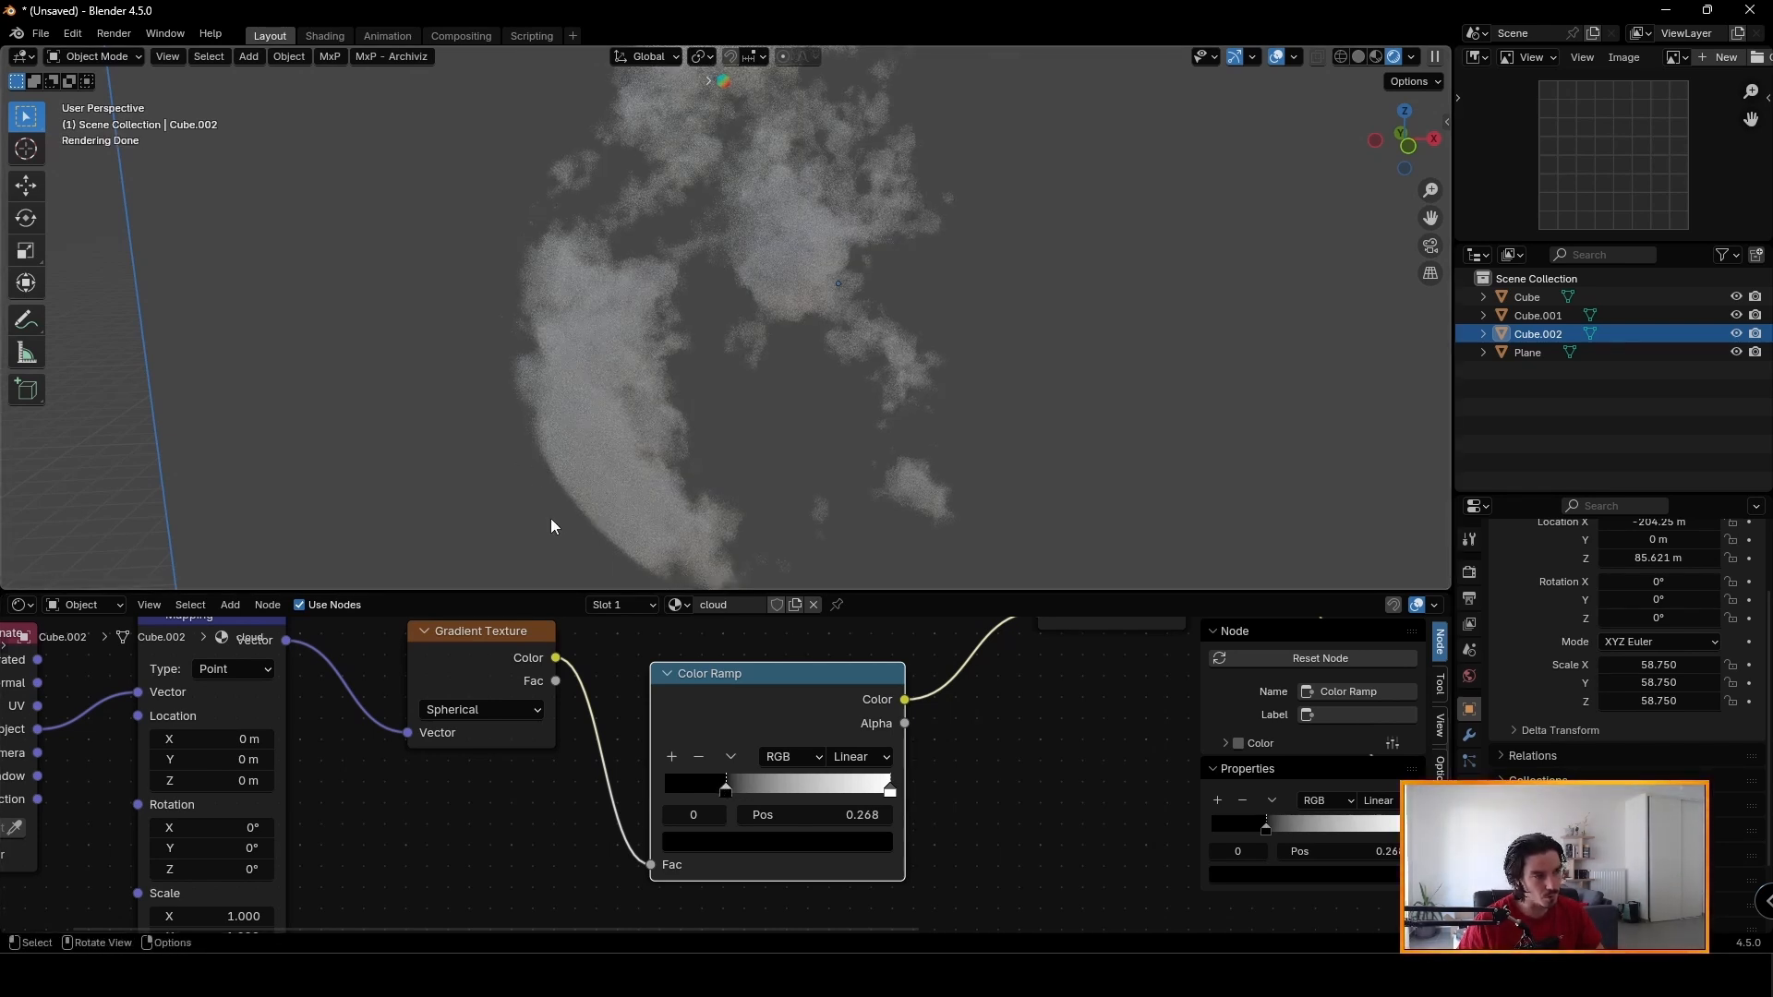
Duplicate the gradient's Color Ramp below the original and move the copy's black stop to about 0.259.
{"action": "key", "text": "shift+d"}
{"action": "scroll", "coordinate": [762, 831], "scroll_direction": "down", "scroll_amount": 2}
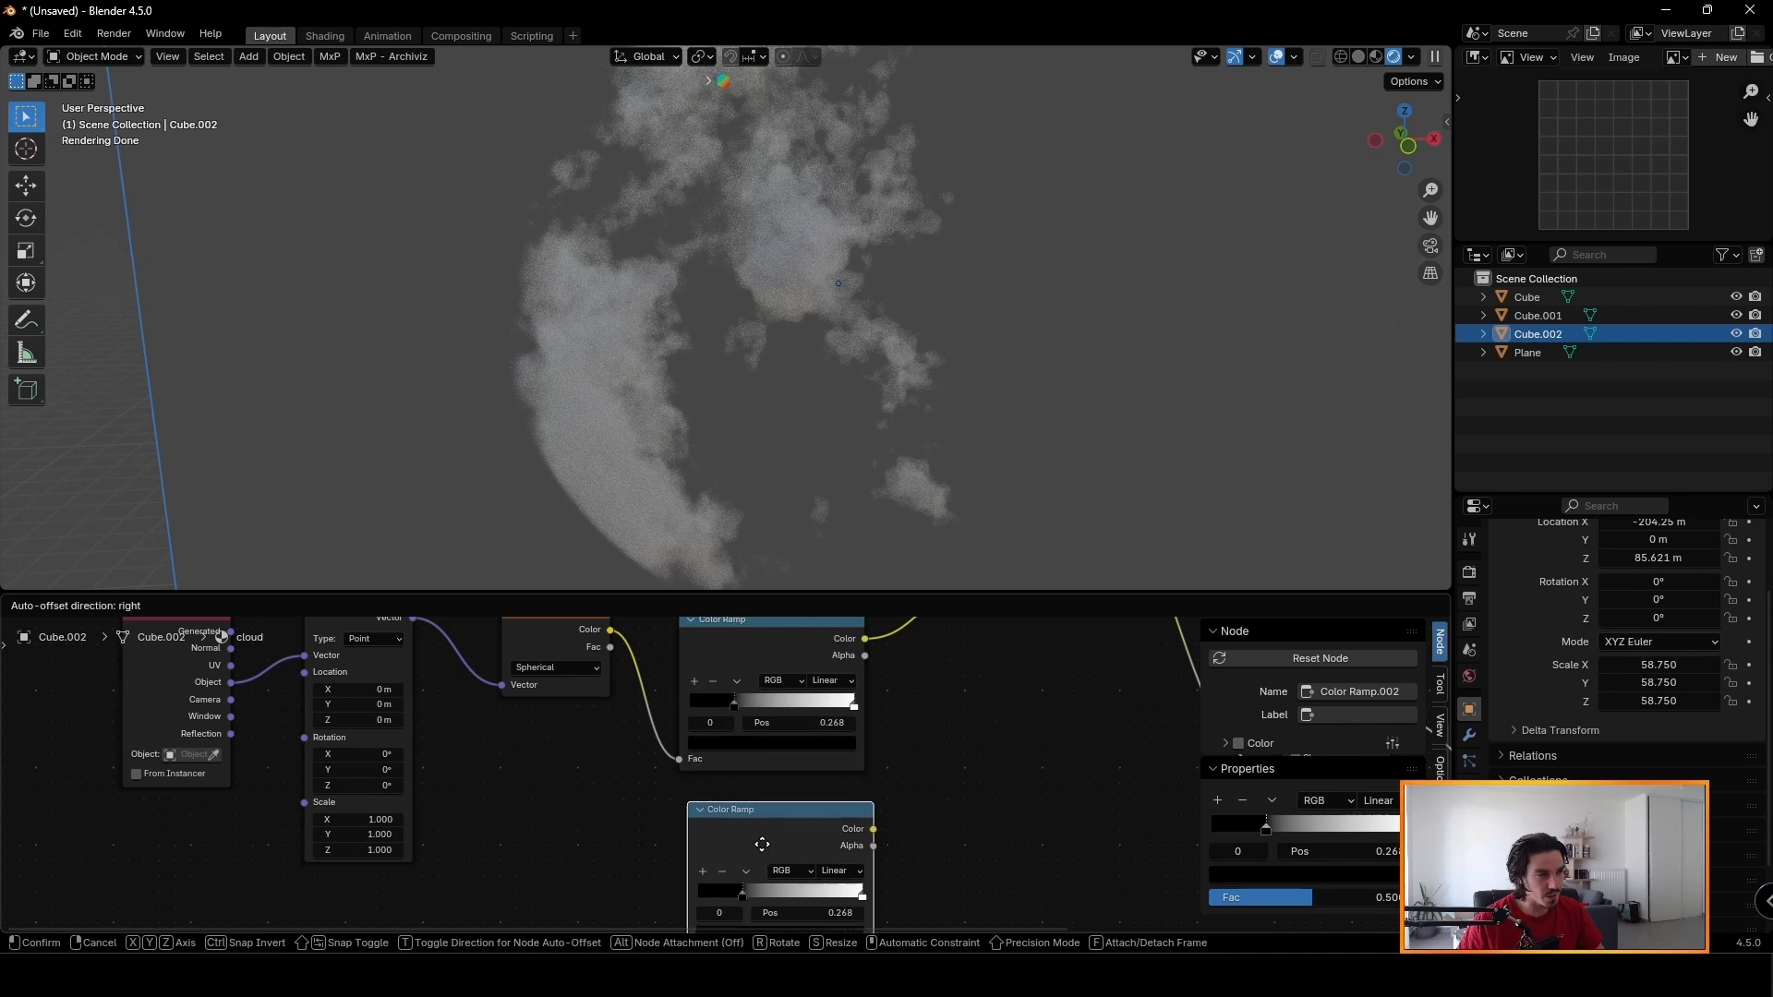
{"action": "left_click", "coordinate": [759, 817]}
{"action": "scroll", "coordinate": [748, 783], "scroll_direction": "up", "scroll_amount": 3}
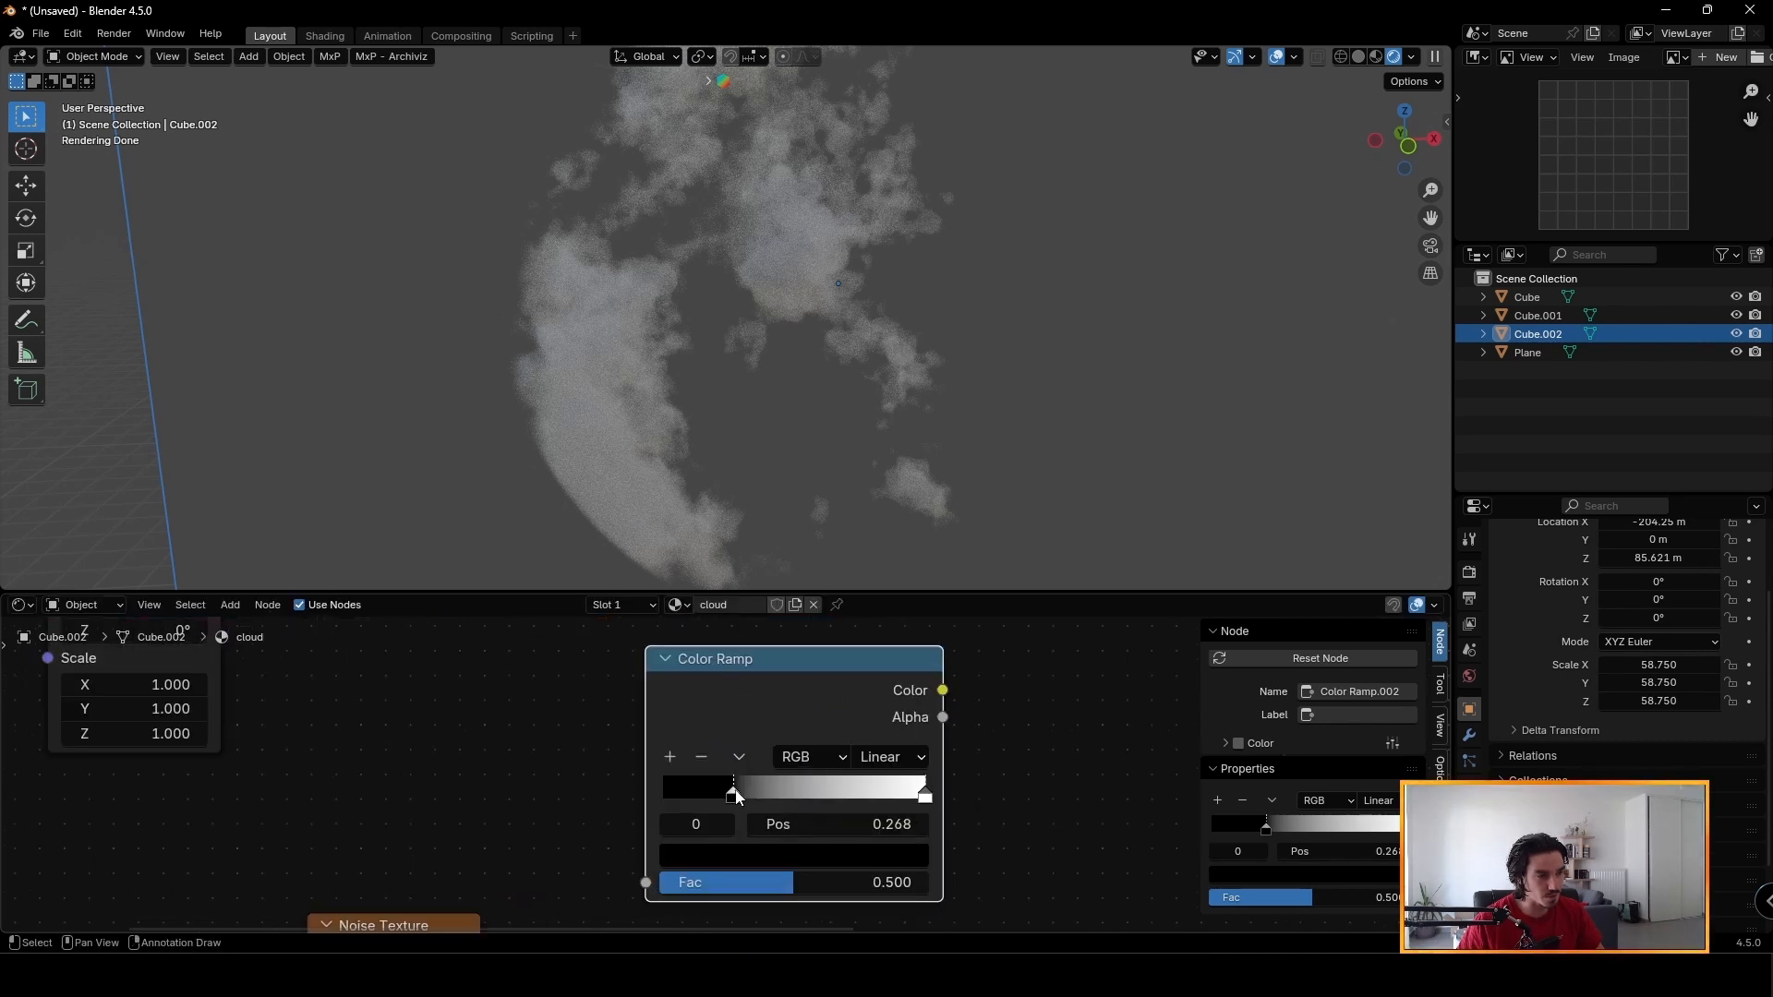
{"action": "left_click_drag", "start_coordinate": [739, 797], "coordinate": [735, 798]}
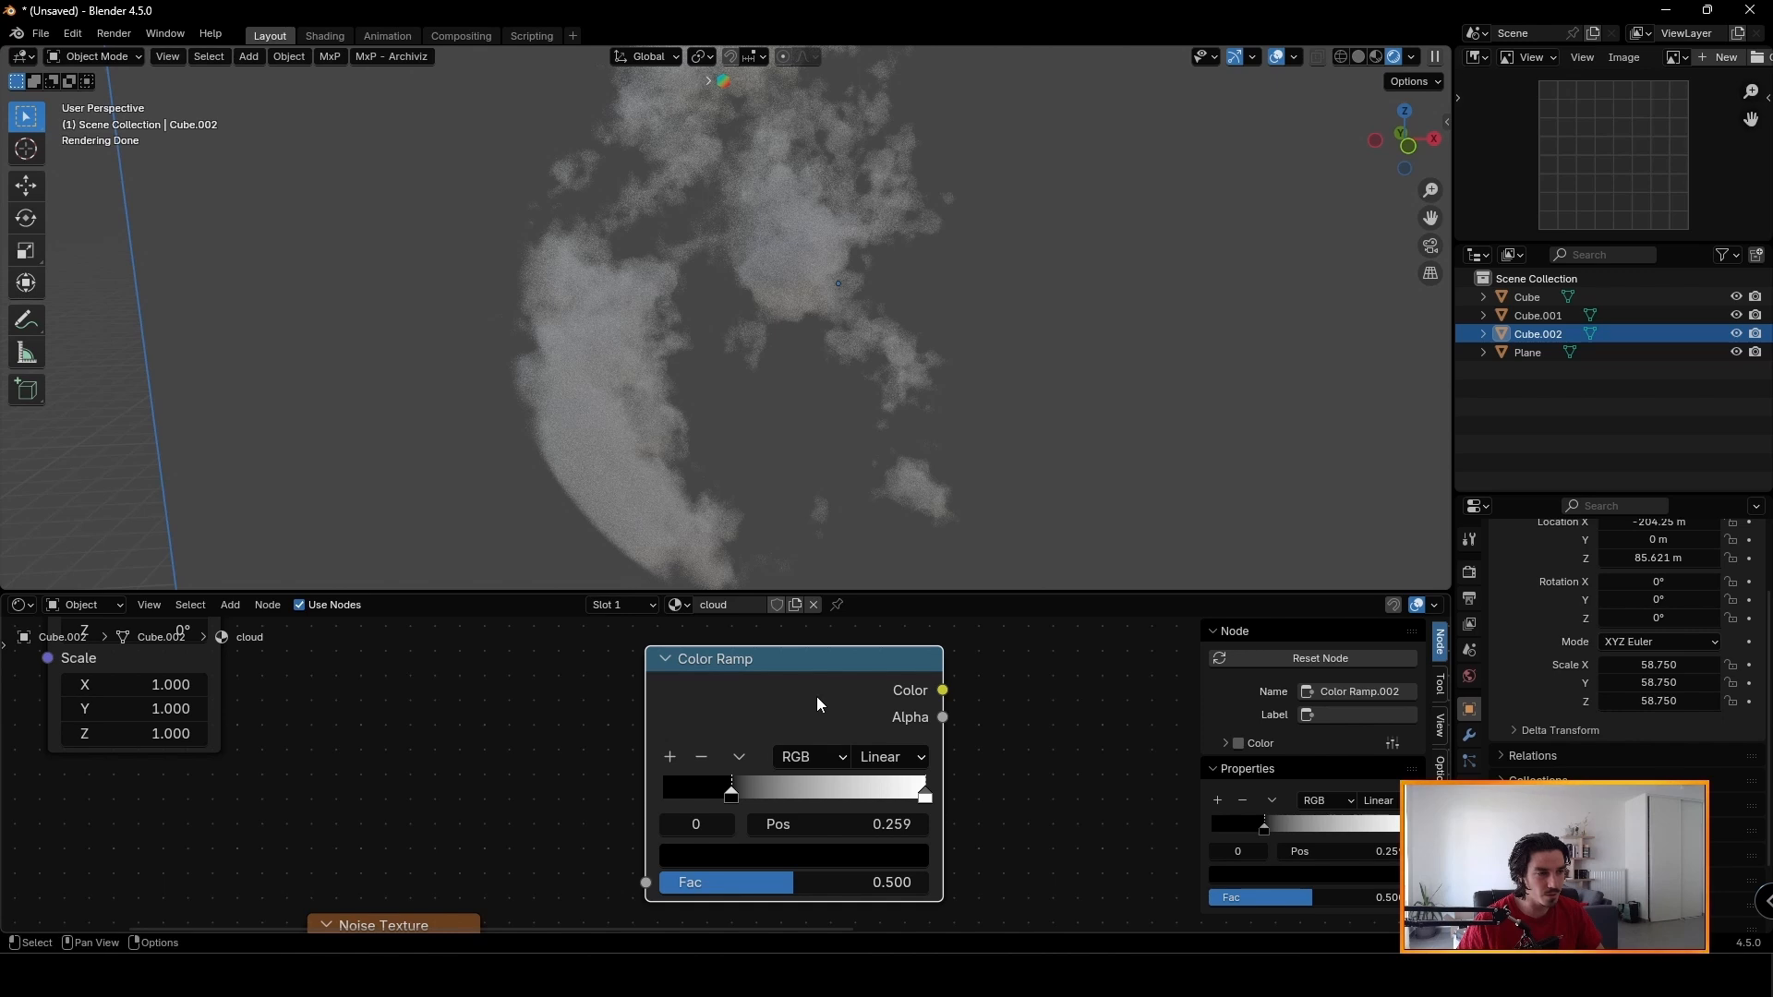
Set the black stop of the original gradient Color Ramp to 0.2.
{"action": "middle_click_drag", "start_coordinate": [777, 637], "coordinate": [772, 765]}
{"action": "left_click", "coordinate": [826, 663]}
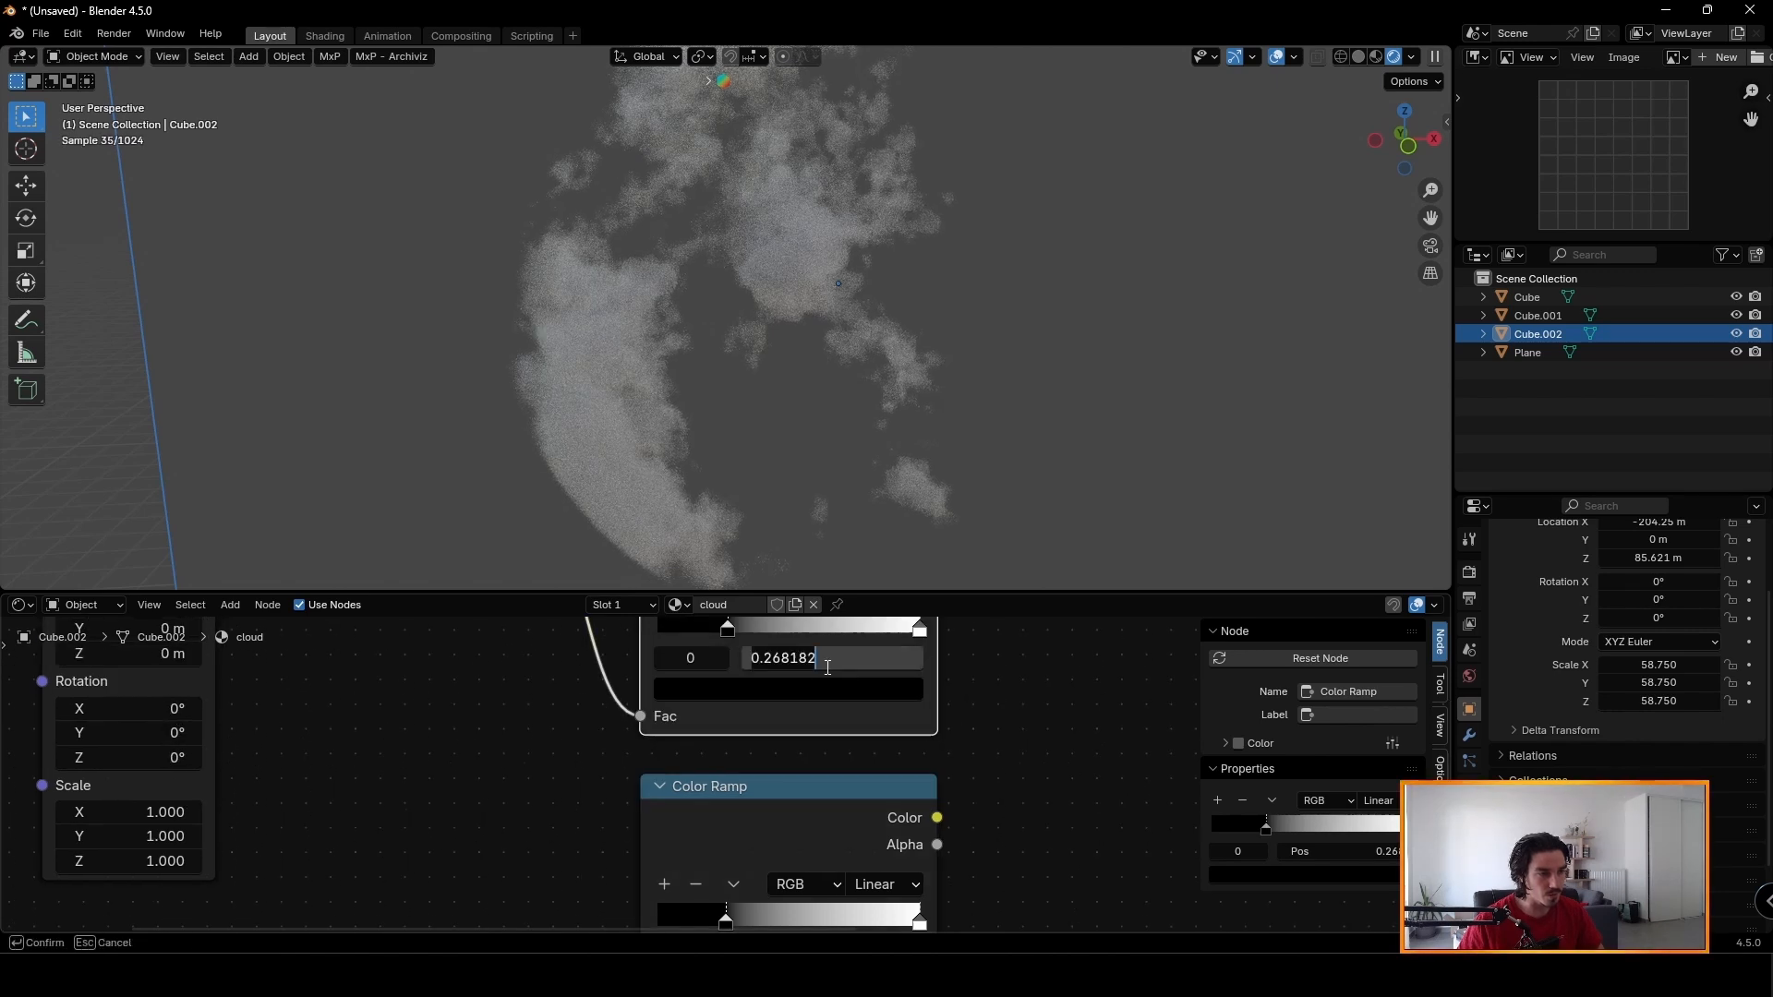
{"action": "left_click", "coordinate": [1006, 721]}
{"action": "middle_click_drag", "start_coordinate": [958, 737], "coordinate": [906, 792]}
{"action": "left_click", "coordinate": [833, 701]}
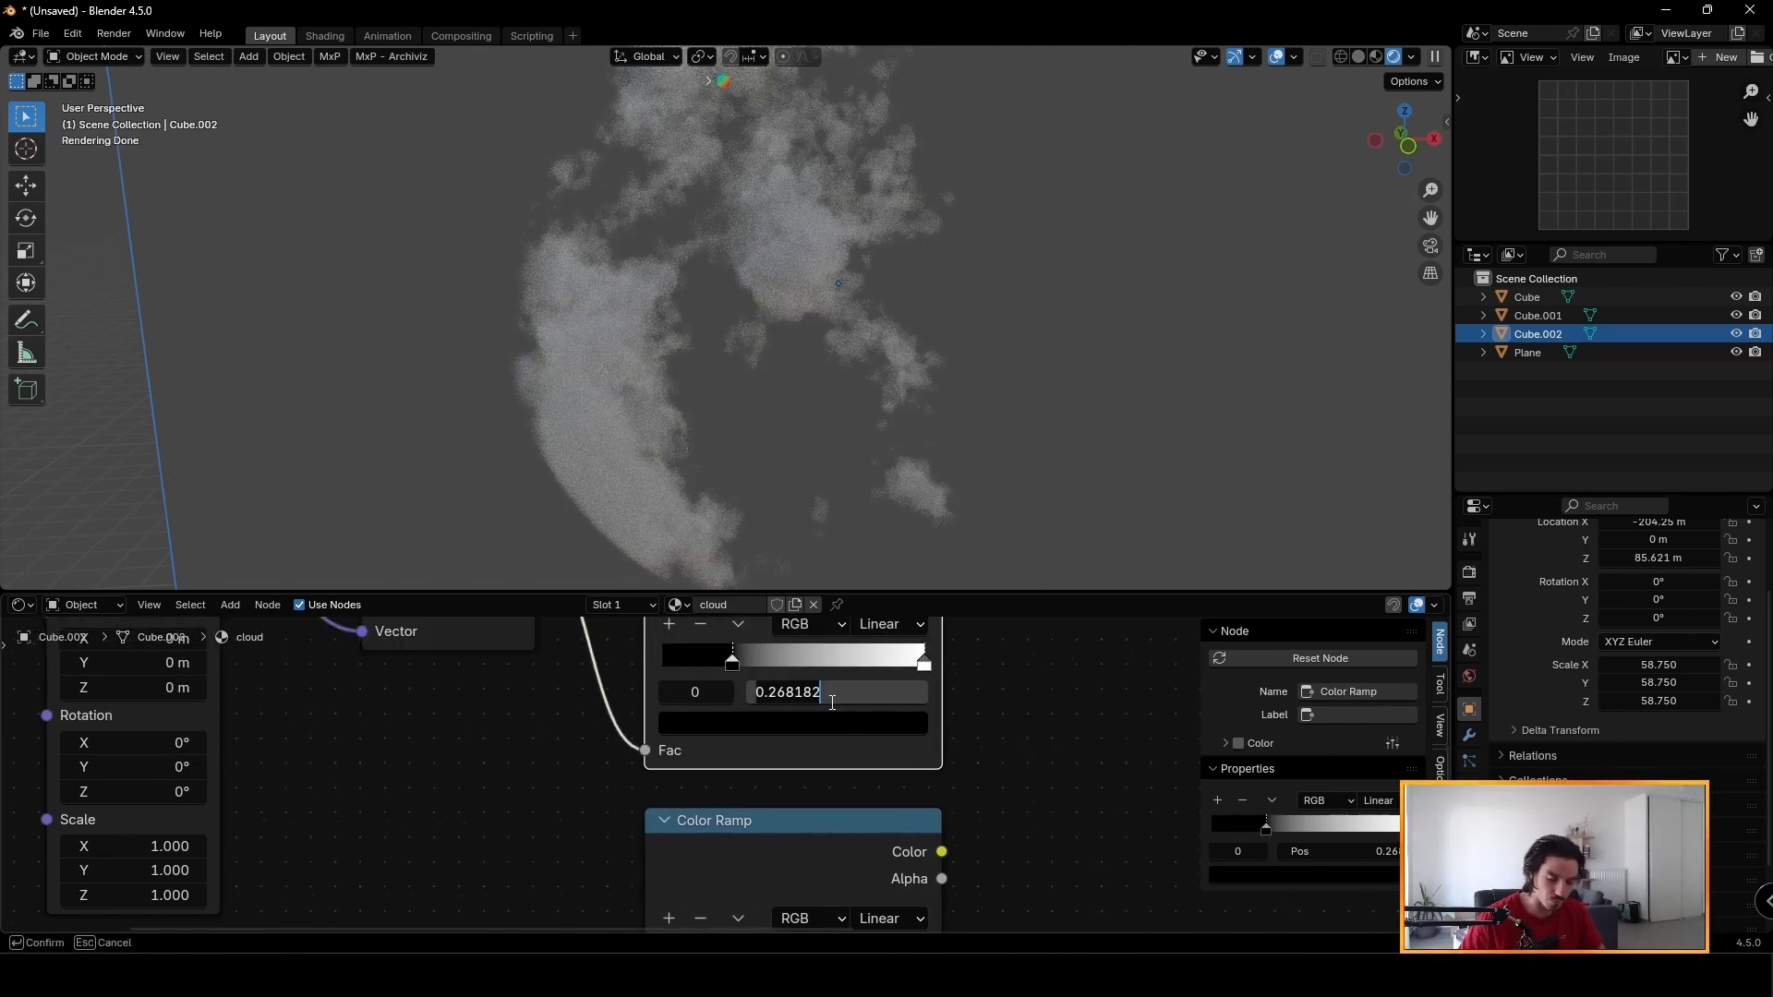
{"action": "type", "text": "0.2"}
{"action": "key", "text": "Return"}
Set the white stop of the duplicated Color Ramp to position 0.2.
{"action": "middle_click_drag", "start_coordinate": [1016, 866], "coordinate": [1022, 712]}
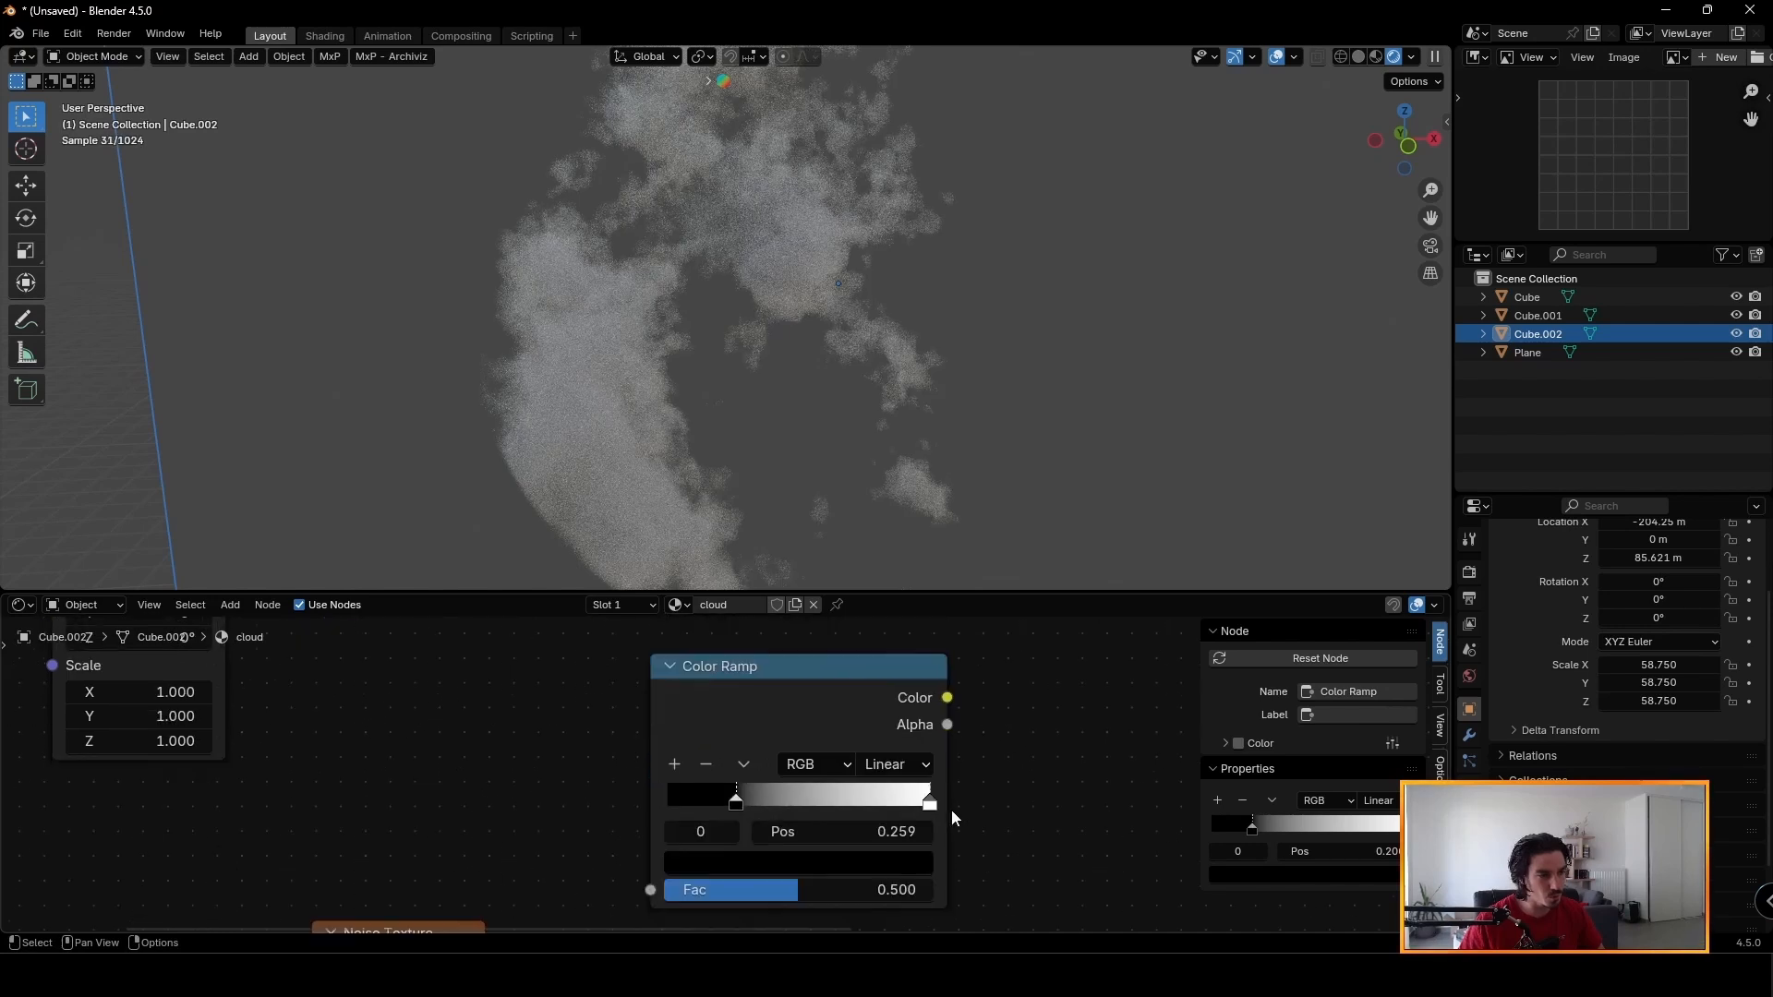
{"action": "left_click", "coordinate": [930, 801]}
{"action": "left_click", "coordinate": [884, 832]}
{"action": "type", "text": "0.2"}
{"action": "key", "text": "Return"}
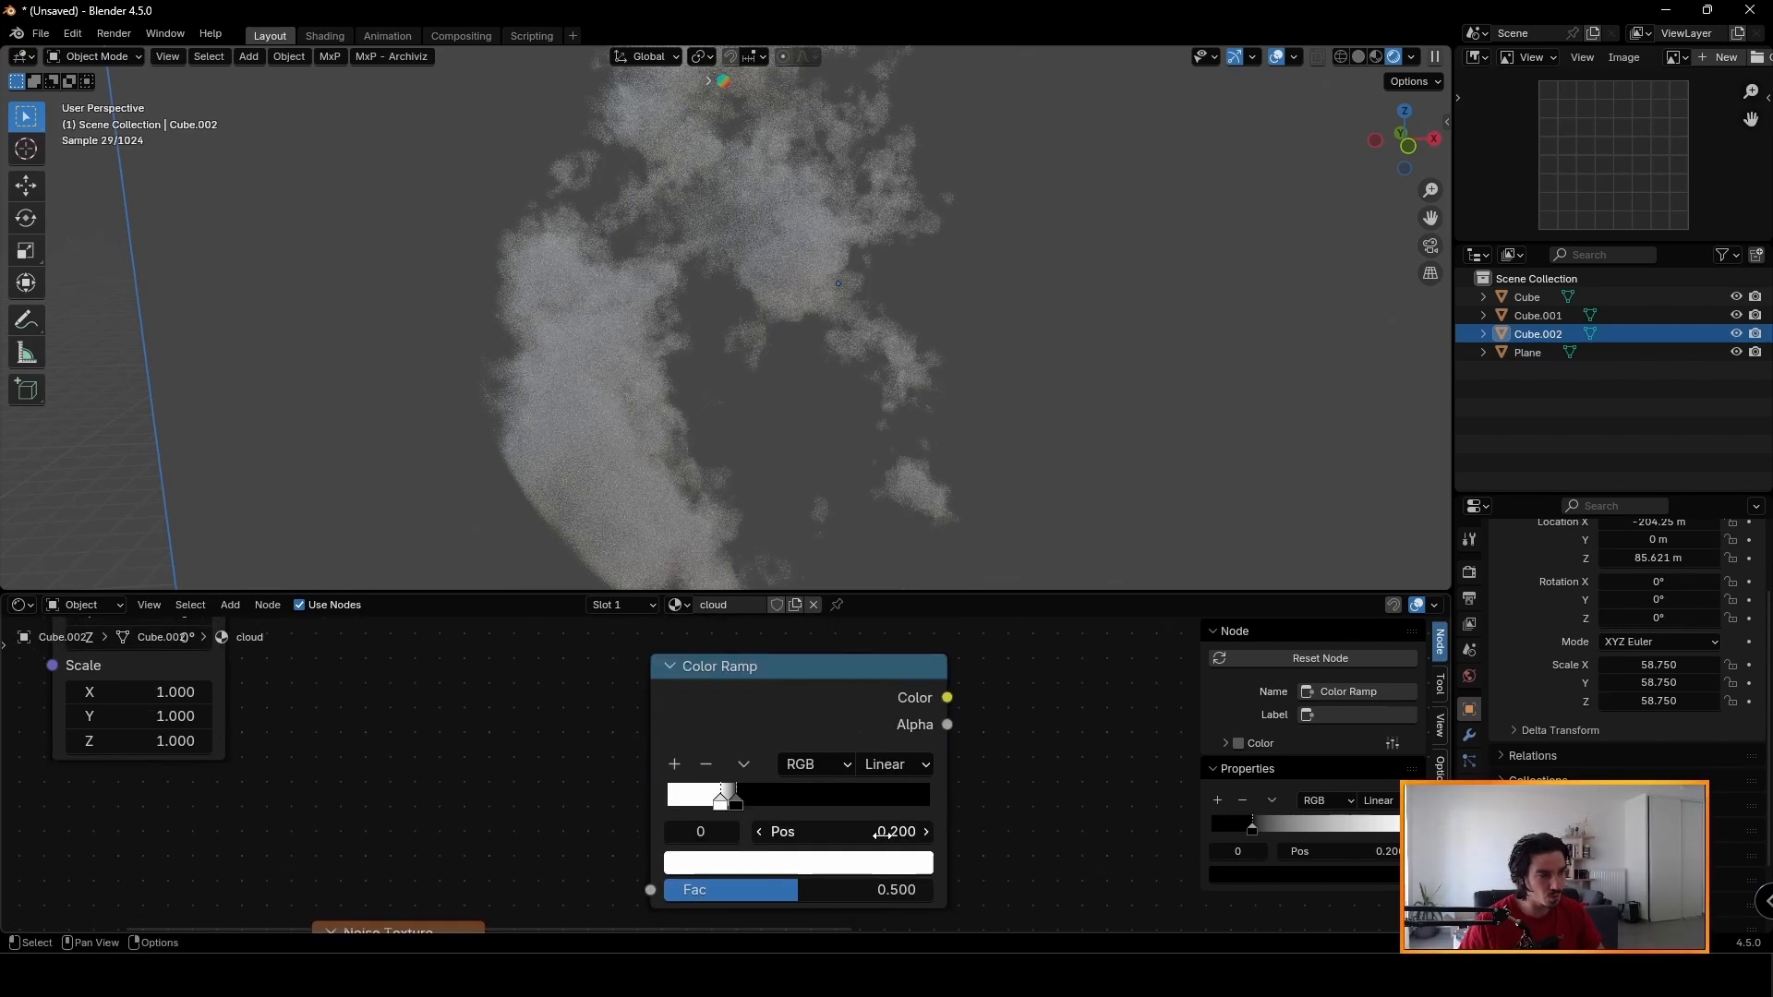
Bring the copied ramp's black stop closer to the white one and add another black stop at about 0.161 on its other side.
{"action": "middle_click_drag", "start_coordinate": [725, 633], "coordinate": [745, 676]}
{"action": "scroll", "coordinate": [725, 863], "scroll_direction": "up", "scroll_amount": 2}
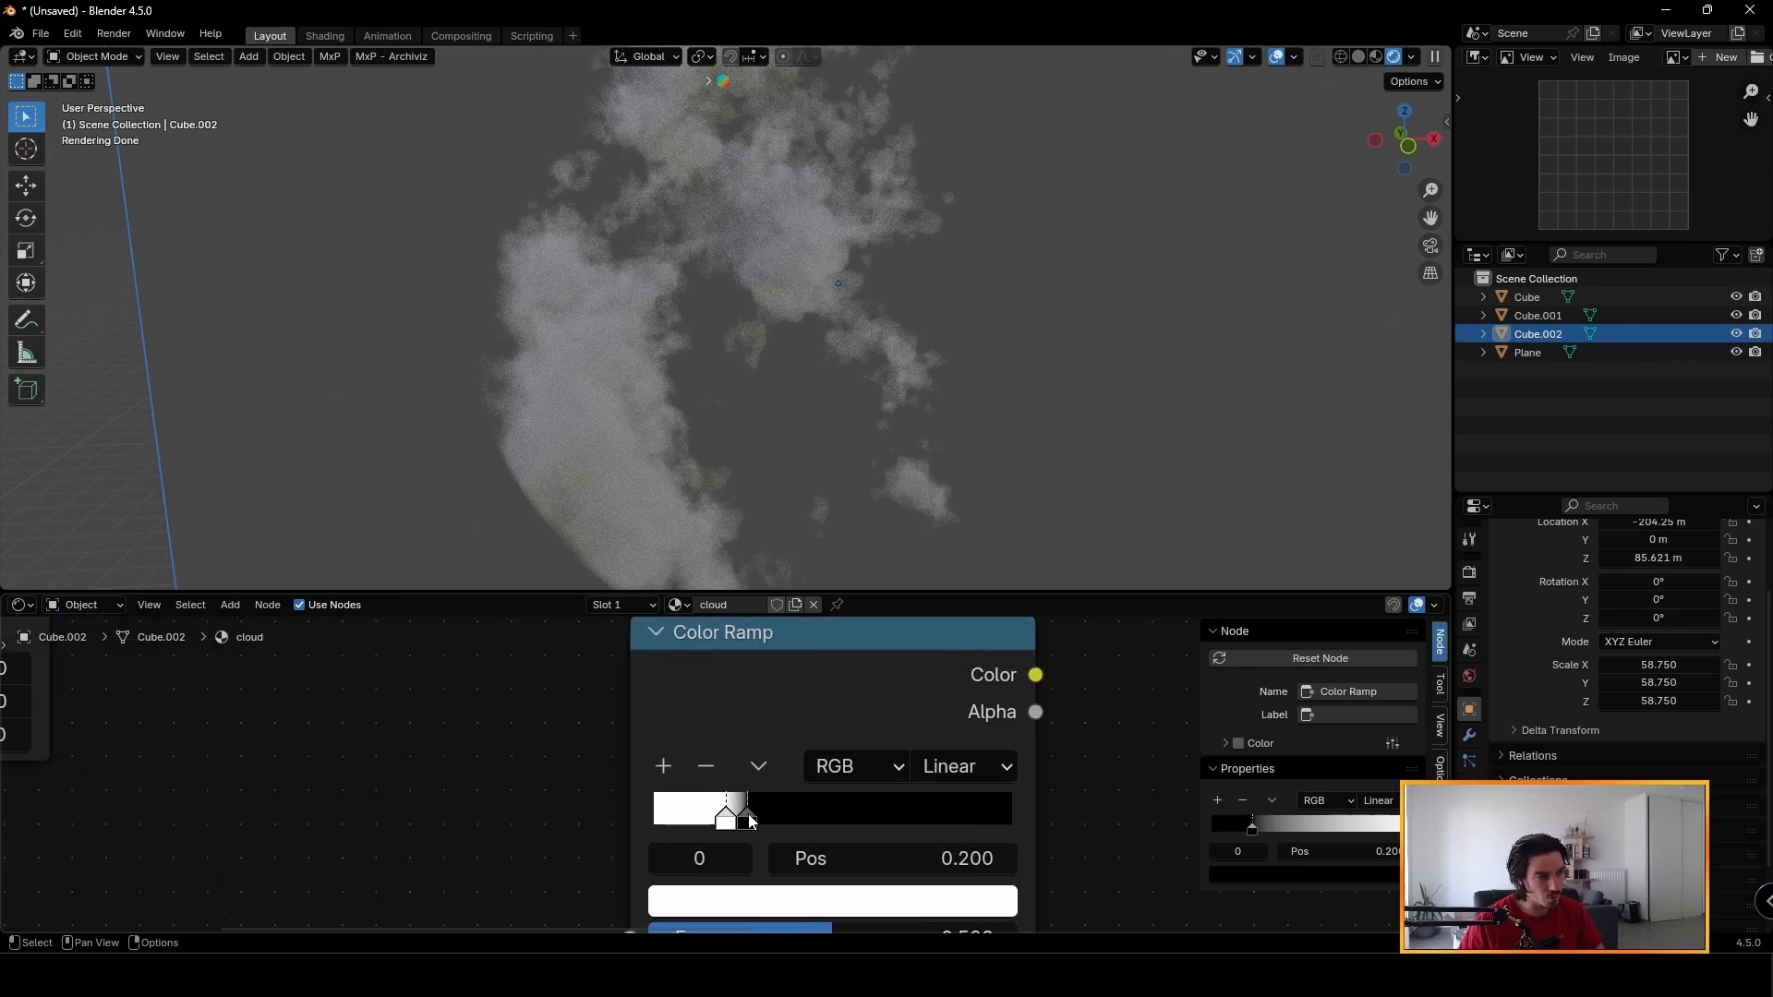
{"action": "left_click_drag", "start_coordinate": [748, 818], "coordinate": [722, 819]}
{"action": "left_click", "coordinate": [664, 767]}
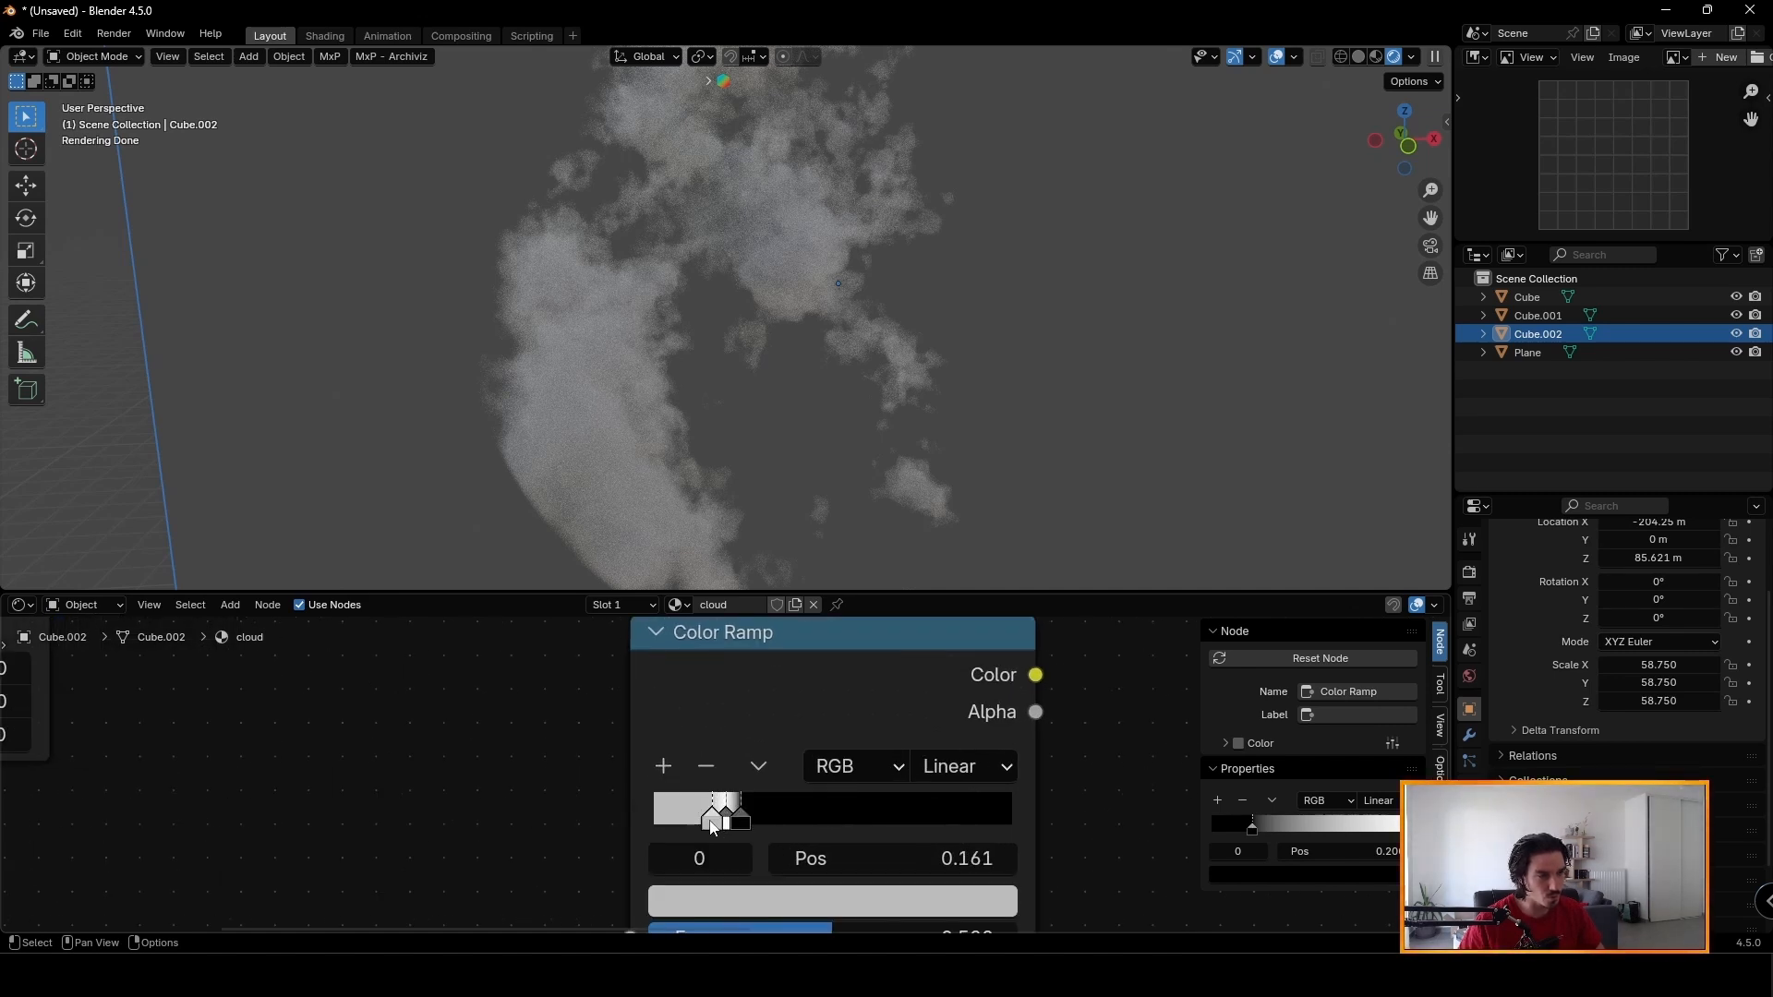
{"action": "left_click", "coordinate": [855, 860]}
{"action": "left_click", "coordinate": [1021, 807]}
{"action": "left_click", "coordinate": [961, 901]}
{"action": "left_click_drag", "start_coordinate": [958, 573], "coordinate": [957, 603]}
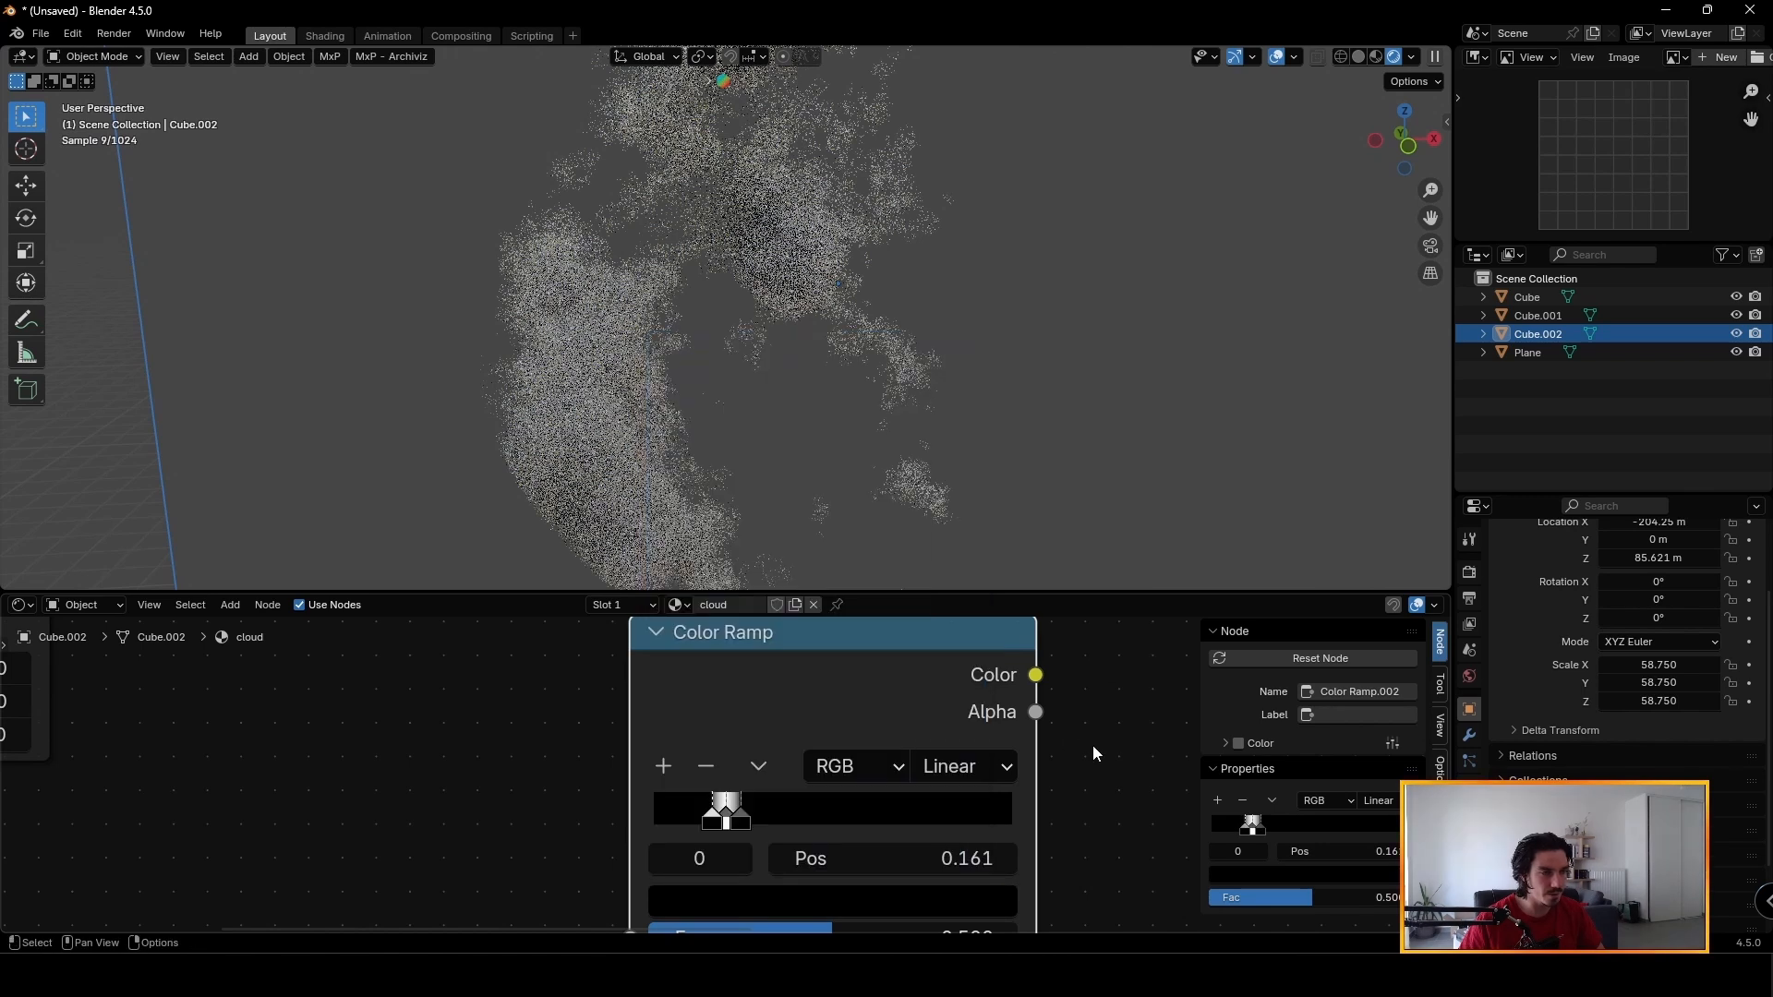
Connect the Gradient Texture's Color to the duplicated Color Ramp's Fac, and space out the two nodes.
{"action": "scroll", "coordinate": [1094, 745], "scroll_direction": "down", "scroll_amount": 5}
{"action": "middle_click_drag", "start_coordinate": [934, 702], "coordinate": [720, 883]}
{"action": "middle_click_drag", "start_coordinate": [864, 715], "coordinate": [785, 852]}
{"action": "scroll", "coordinate": [785, 852], "scroll_direction": "down", "scroll_amount": 5}
{"action": "middle_click_drag", "start_coordinate": [778, 734], "coordinate": [713, 787]}
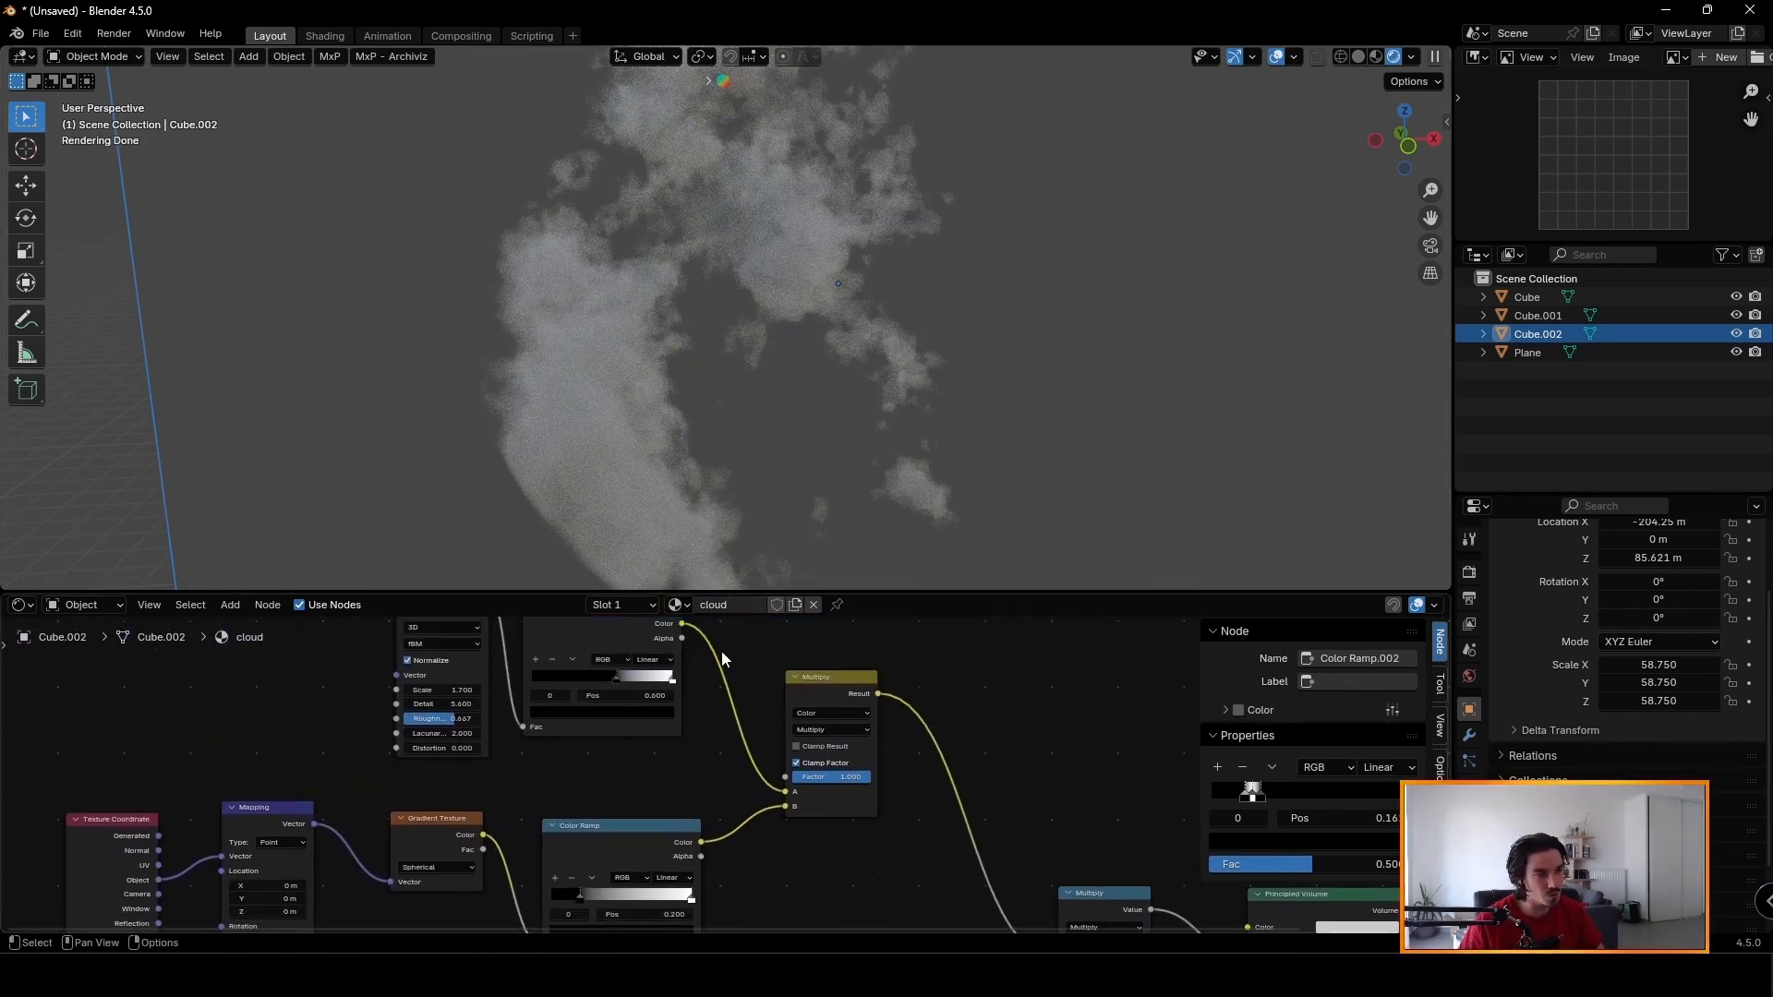
{"action": "scroll", "coordinate": [826, 723], "scroll_direction": "up", "scroll_amount": 8}
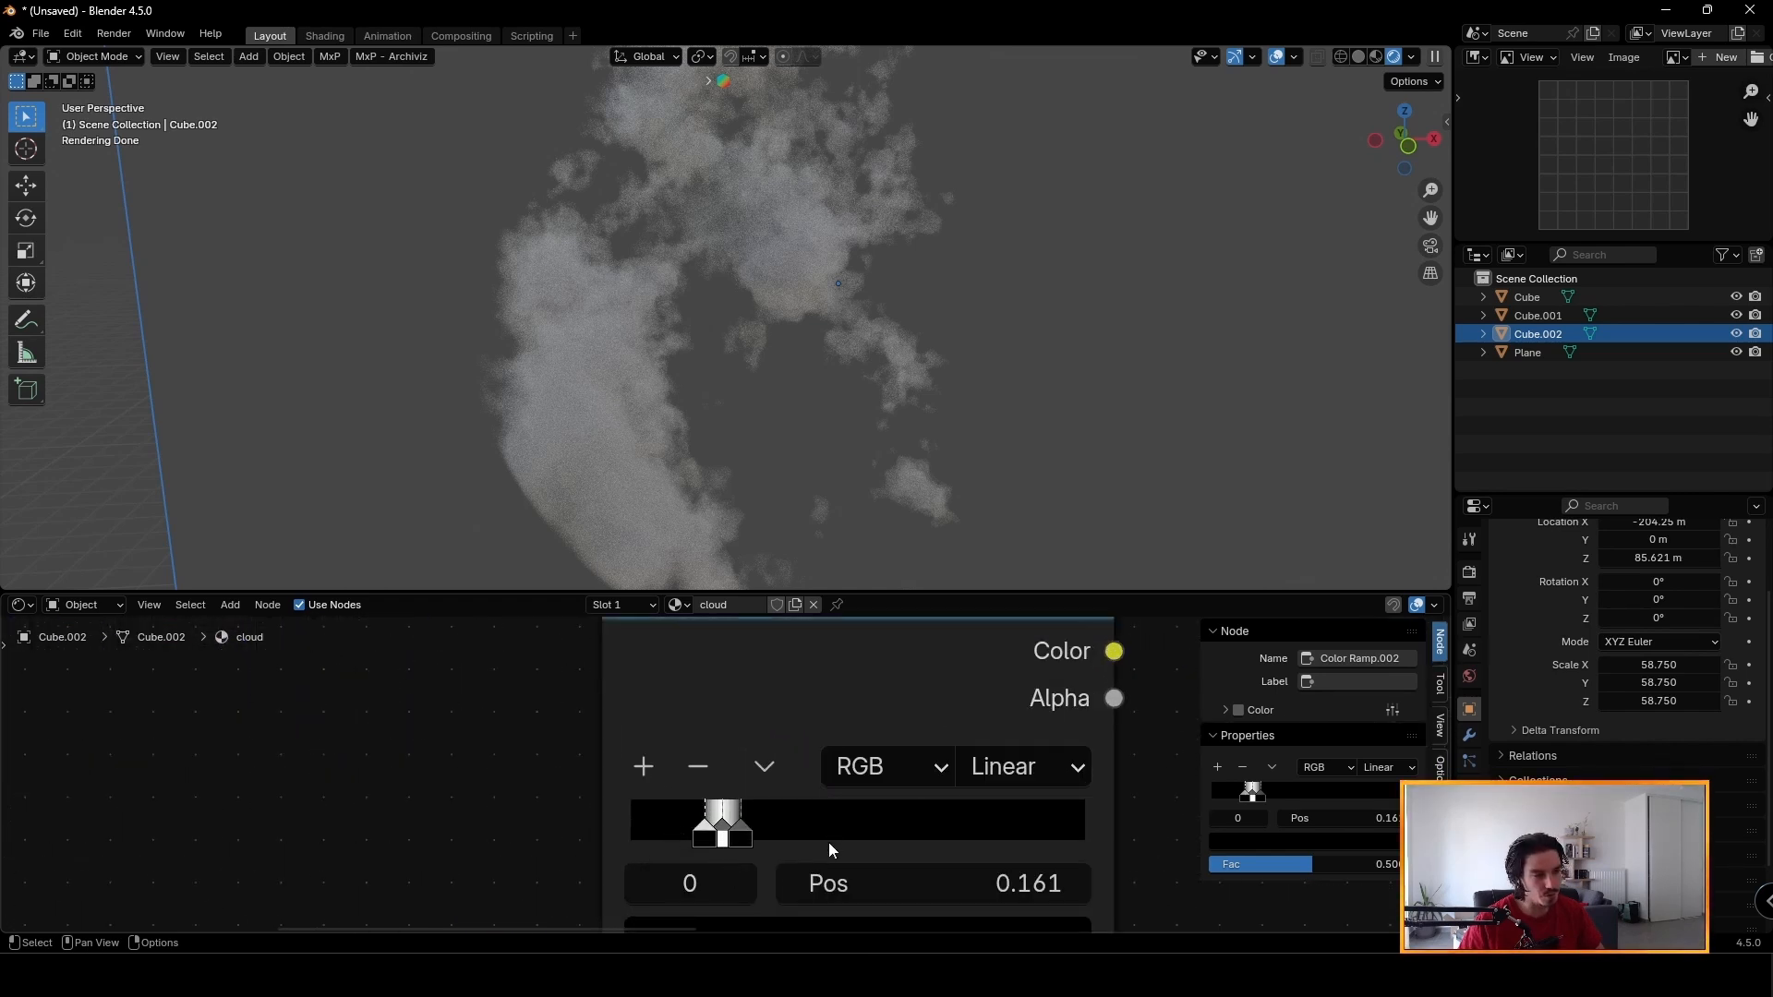
{"action": "scroll", "coordinate": [833, 841], "scroll_direction": "down", "scroll_amount": 8}
{"action": "scroll", "coordinate": [778, 783], "scroll_direction": "down", "scroll_amount": 2}
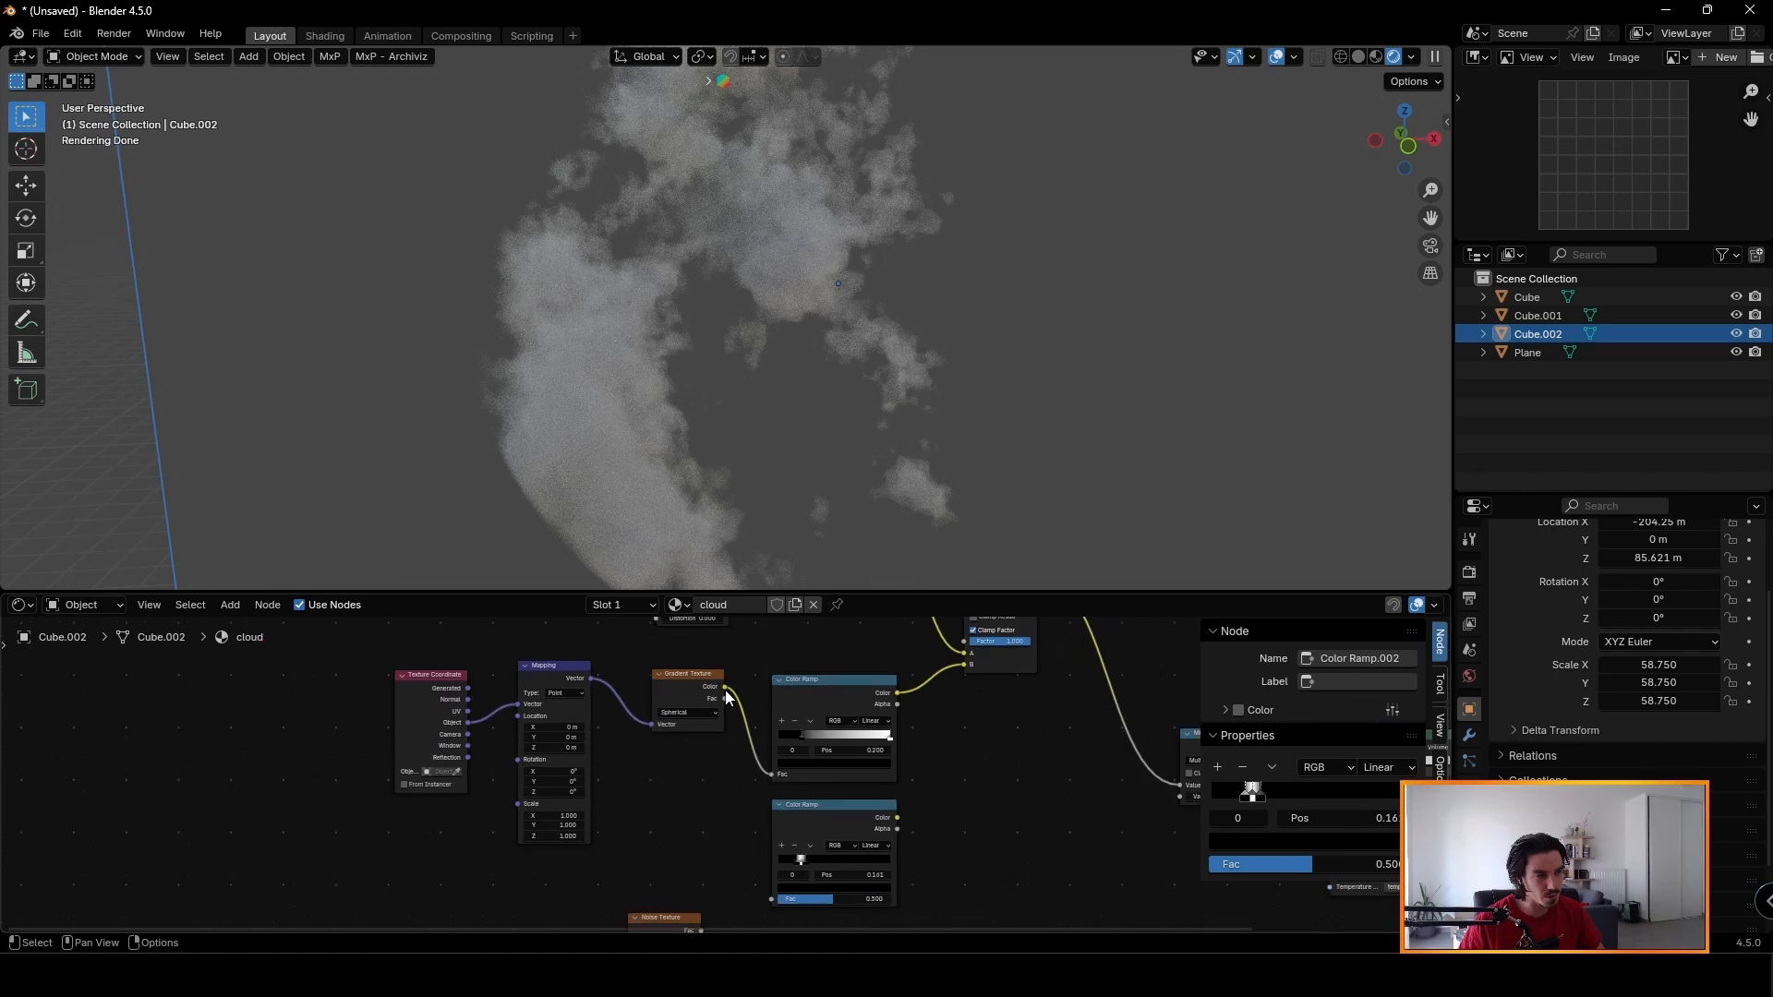
{"action": "left_click_drag", "start_coordinate": [724, 698], "coordinate": [858, 780]}
{"action": "left_click_drag", "start_coordinate": [787, 894], "coordinate": [773, 877]}
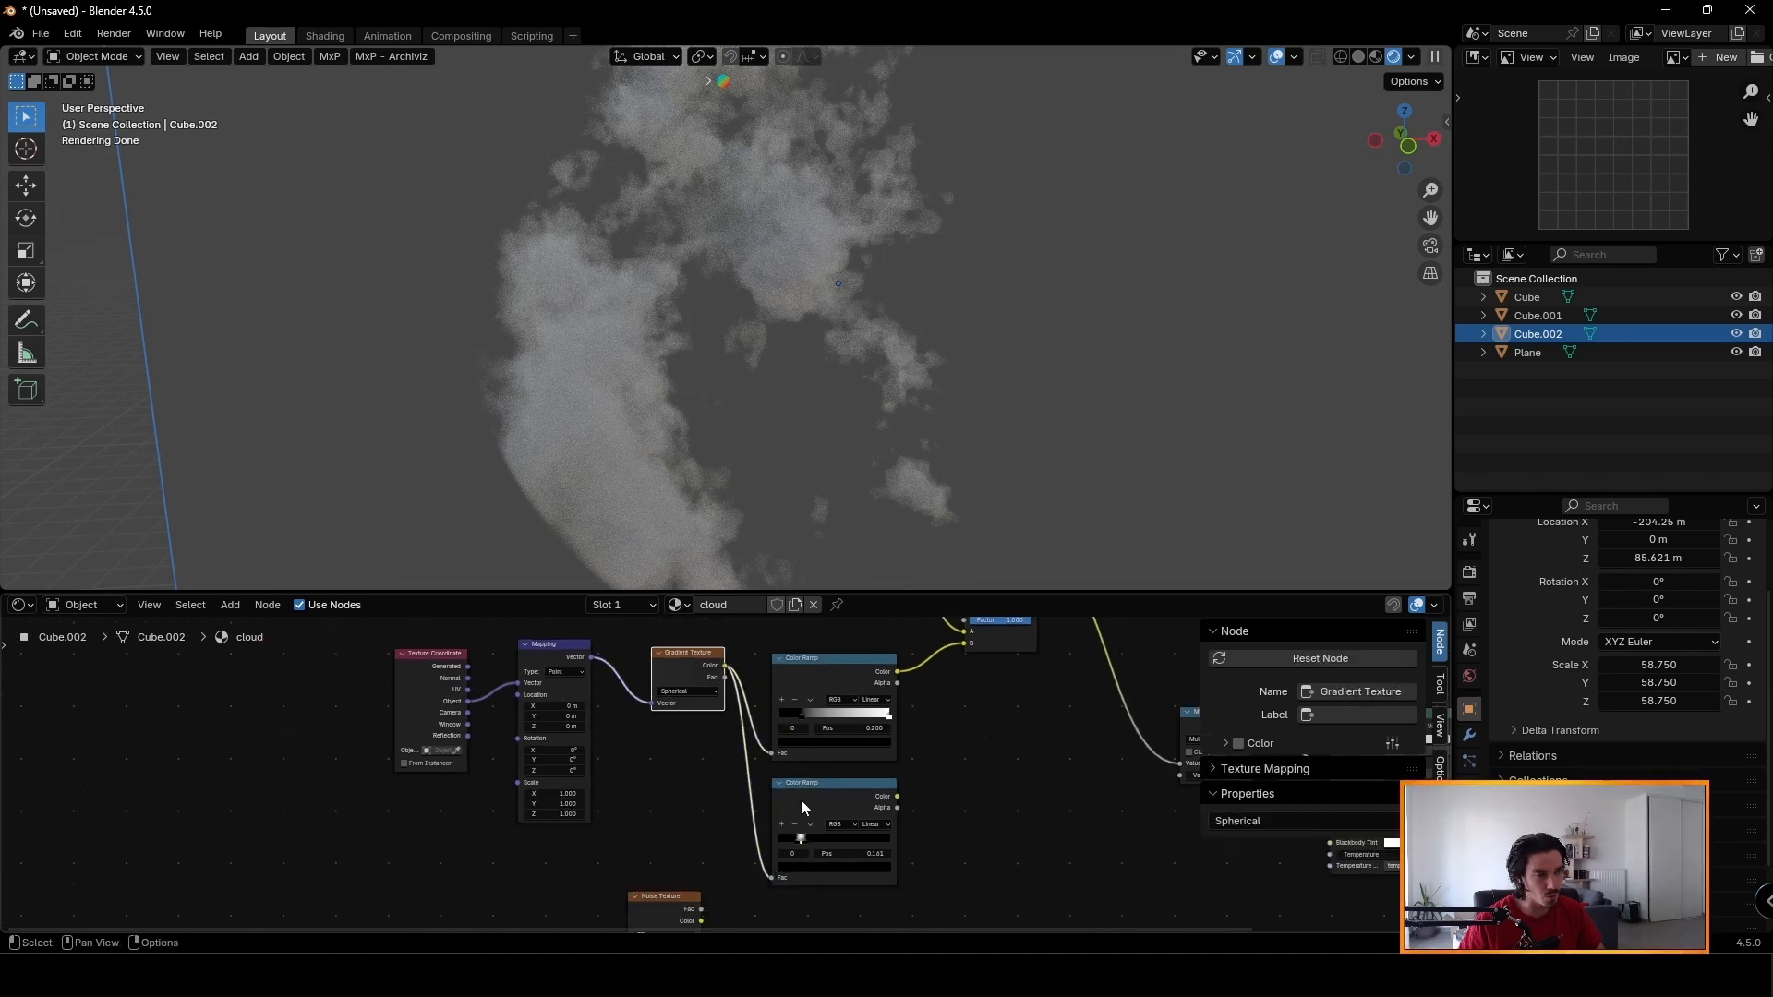
{"action": "left_click_drag", "start_coordinate": [801, 800], "coordinate": [801, 798]}
{"action": "left_click_drag", "start_coordinate": [675, 662], "coordinate": [657, 660]}
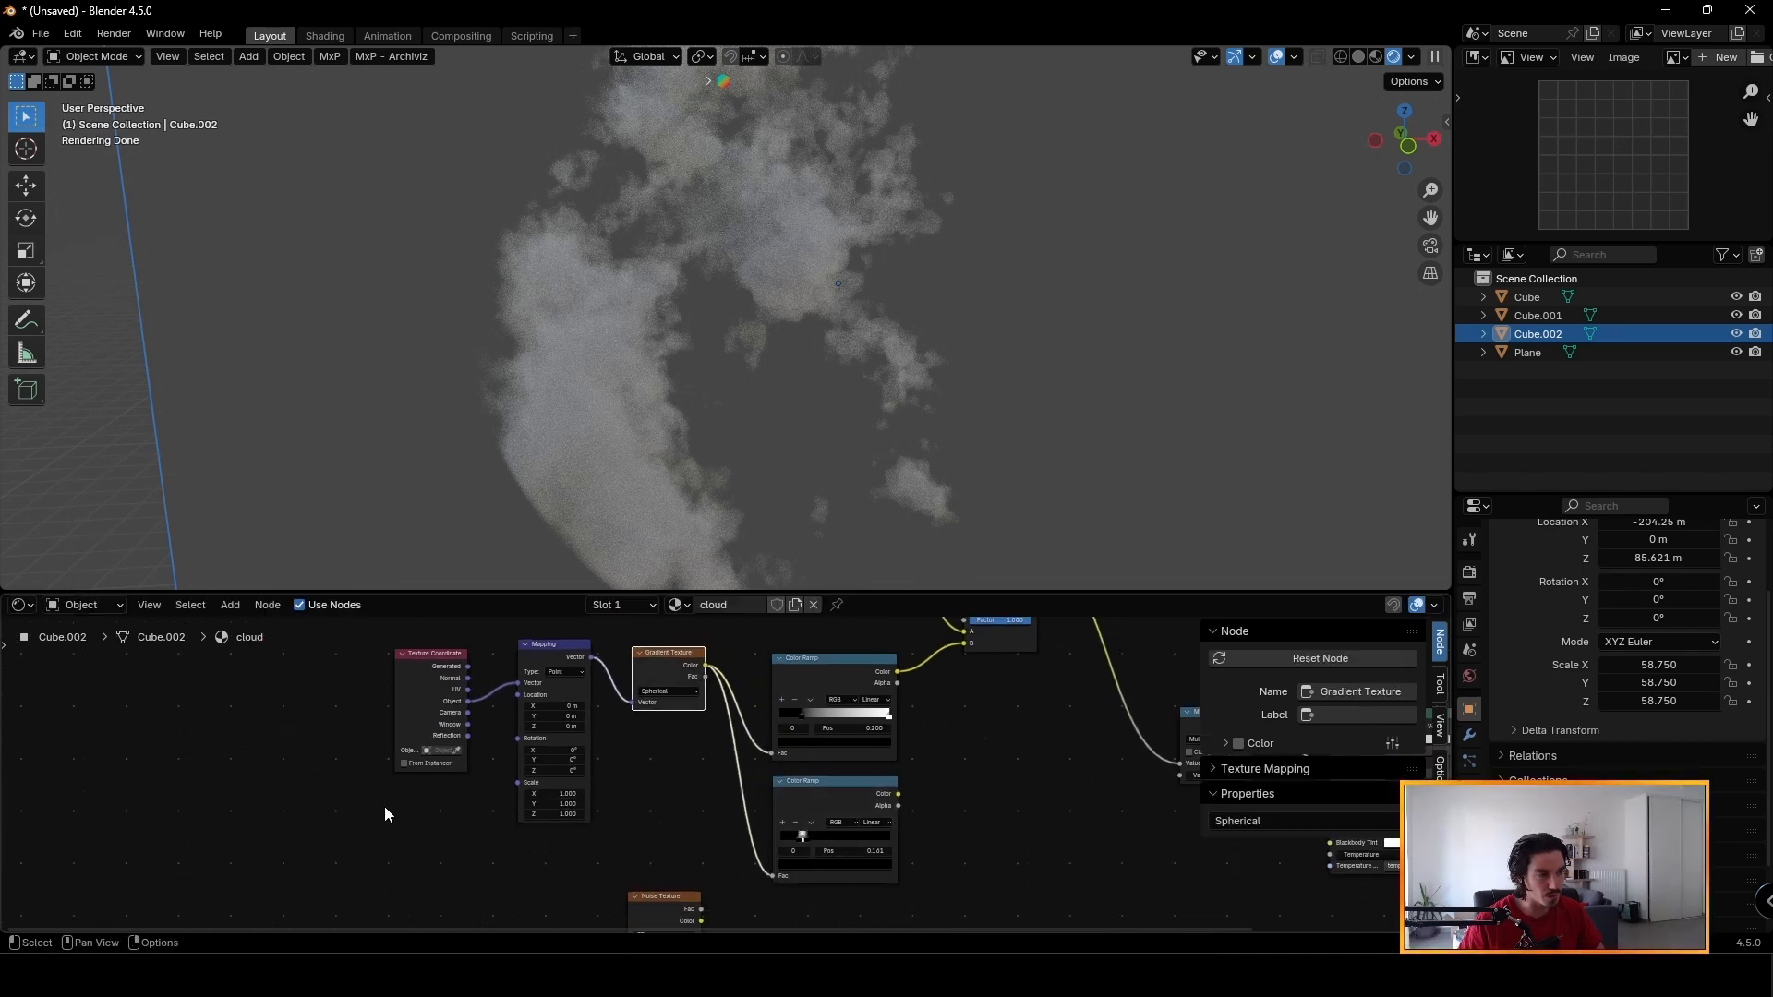
Connect the duplicated Color Ramp's Color to the first Value of the Math Multiply node and check the volume.
{"action": "left_click_drag", "start_coordinate": [385, 807], "coordinate": [620, 685]}
{"action": "left_click_drag", "start_coordinate": [642, 817], "coordinate": [1028, 770]}
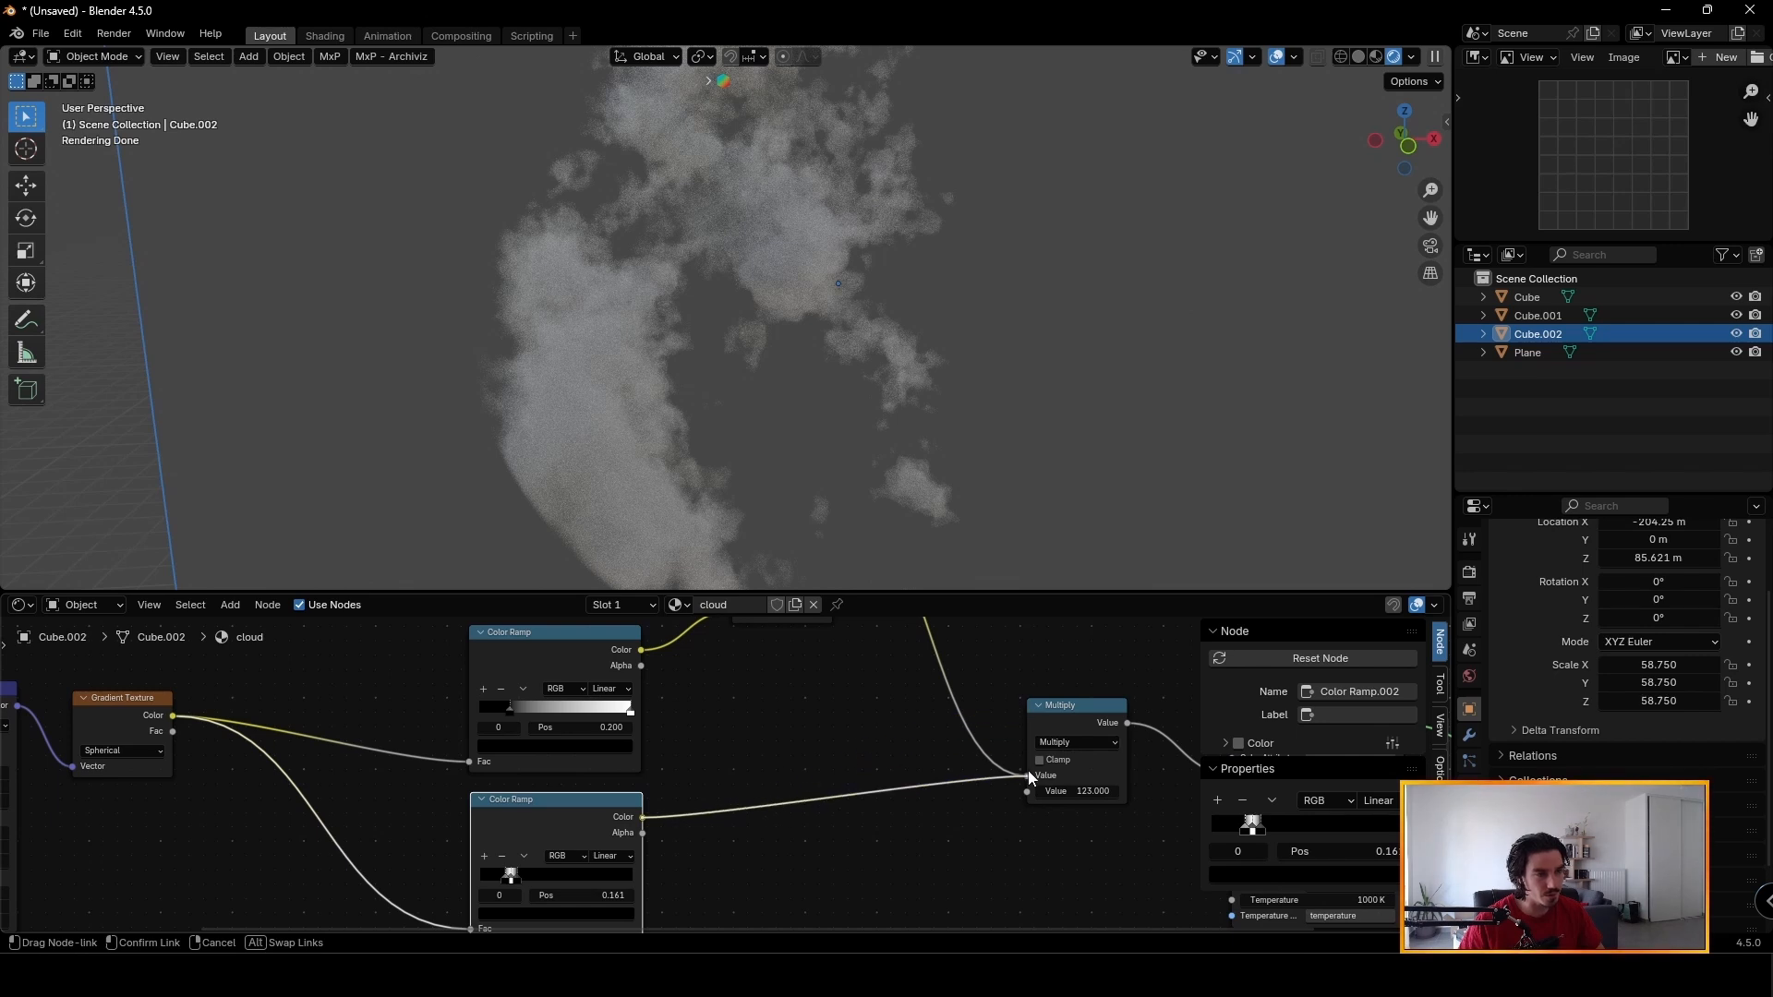
{"action": "middle_click_drag", "start_coordinate": [1038, 768], "coordinate": [853, 789]}
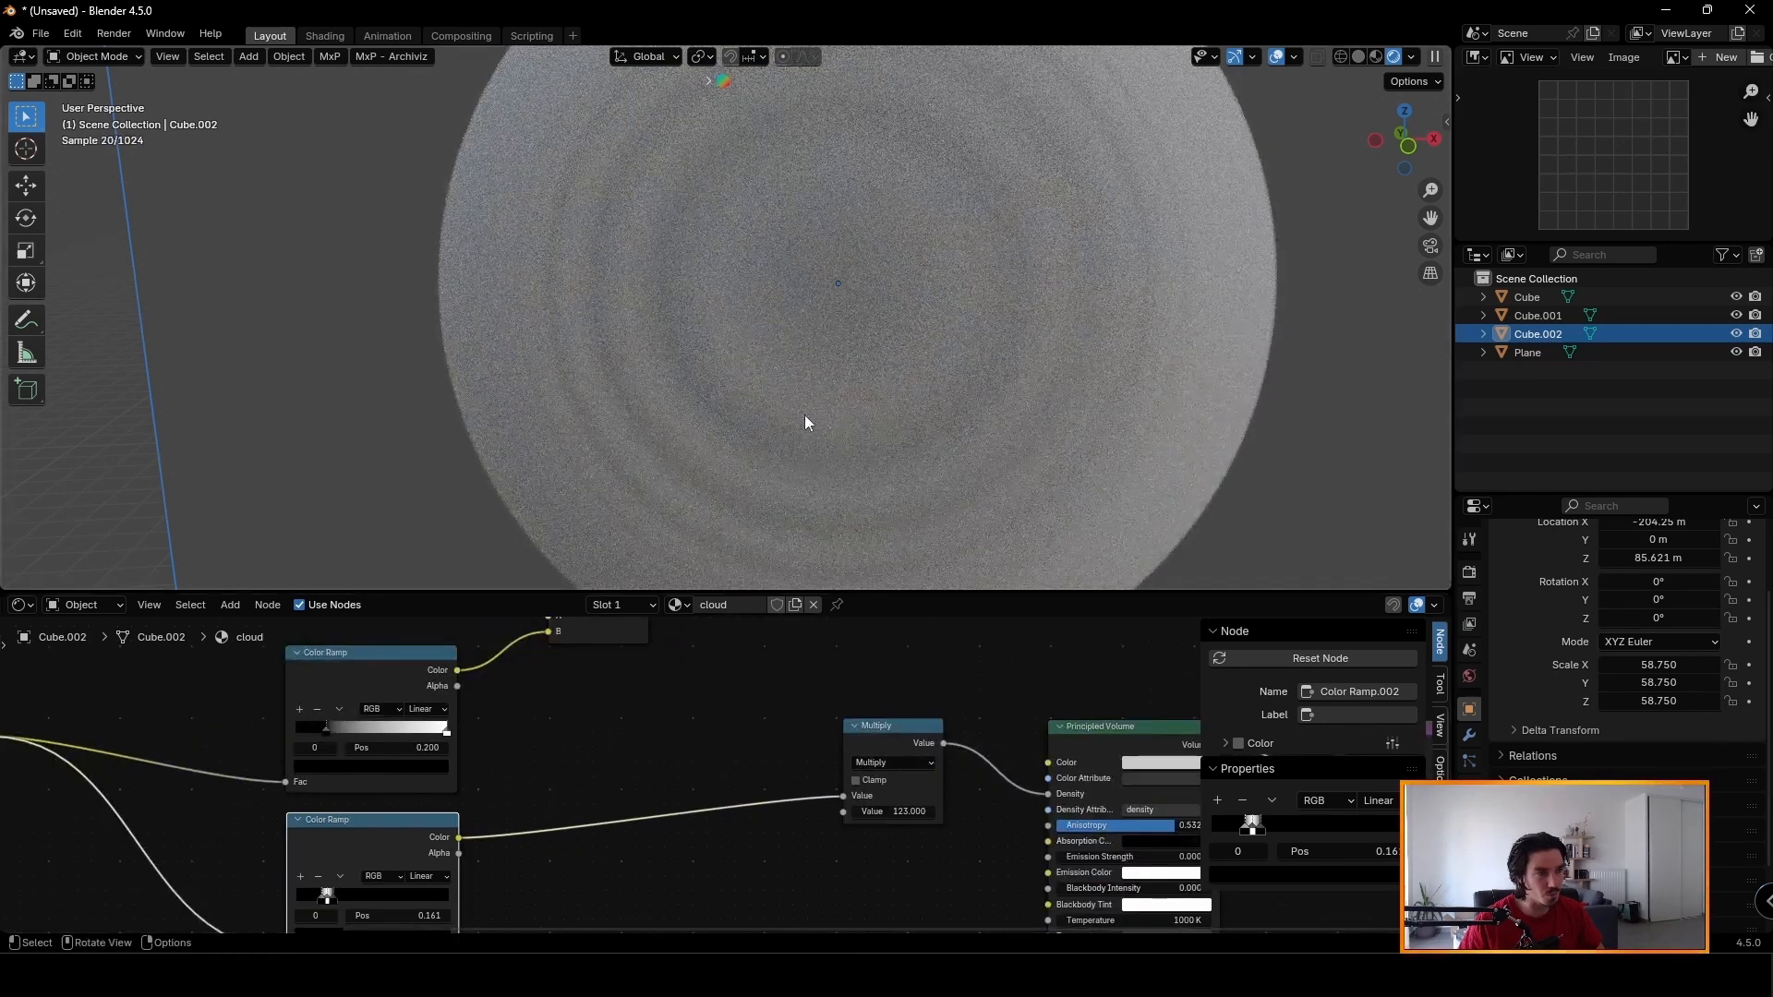
{"action": "mouse_move", "coordinate": [805, 414]}
{"action": "middle_mouse_down"}
{"action": "mouse_move", "coordinate": [855, 414]}
{"action": "mouse_move", "coordinate": [780, 412]}
{"action": "mouse_move", "coordinate": [824, 430]}
{"action": "middle_mouse_up"}
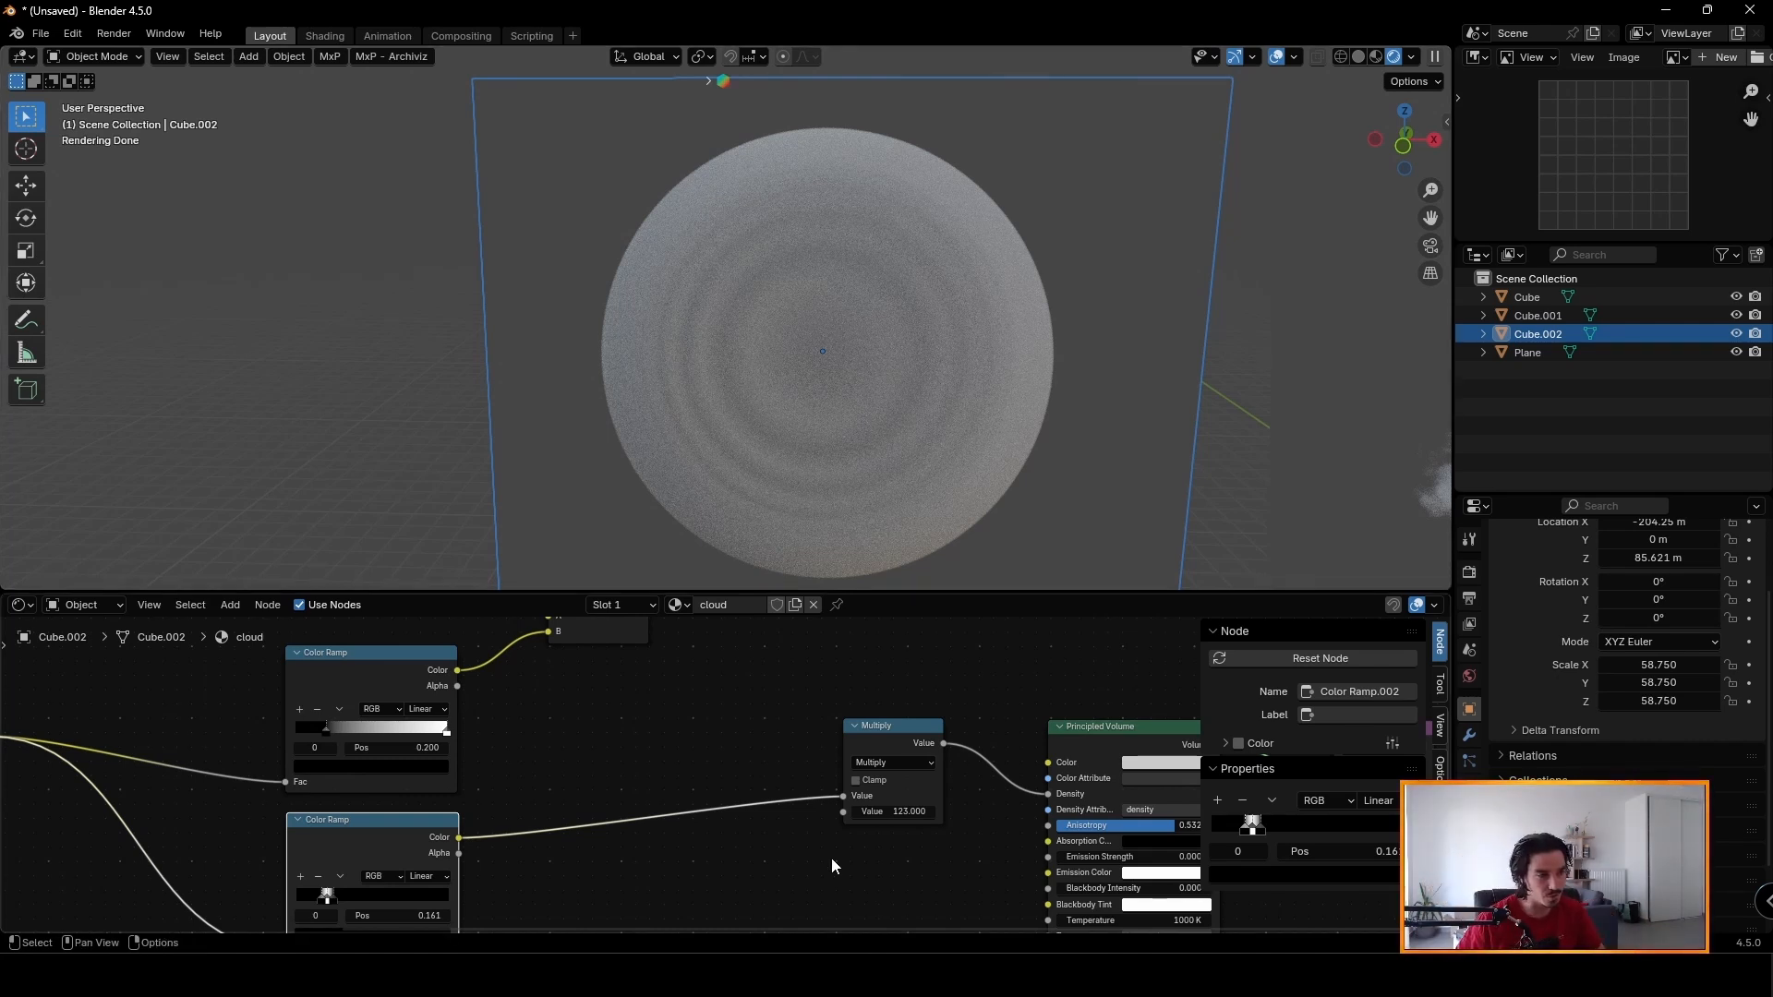
Move the new Noise Texture lower and preview its Fac output on the cube.
{"action": "key", "text": "Home"}
{"action": "left_click_drag", "start_coordinate": [497, 863], "coordinate": [492, 897]}
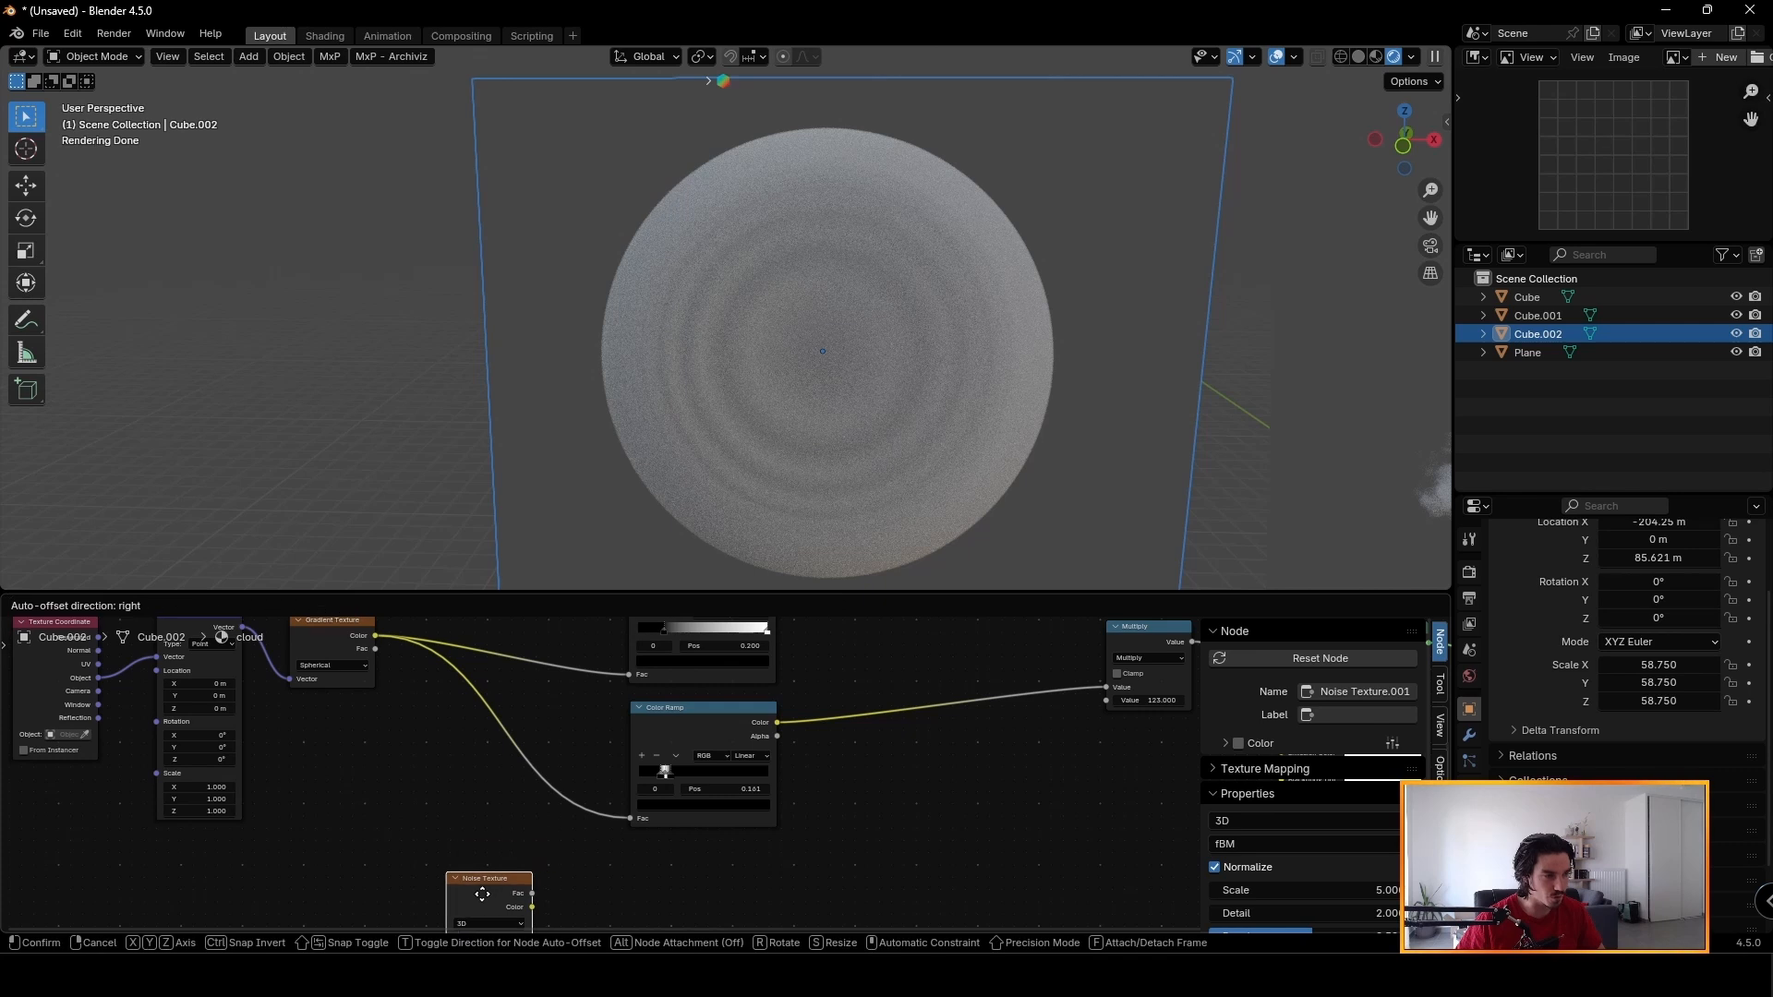
{"action": "middle_click_drag", "start_coordinate": [548, 872], "coordinate": [591, 795]}
{"action": "left_click", "coordinate": [532, 826], "text": "ctrl+shift"}
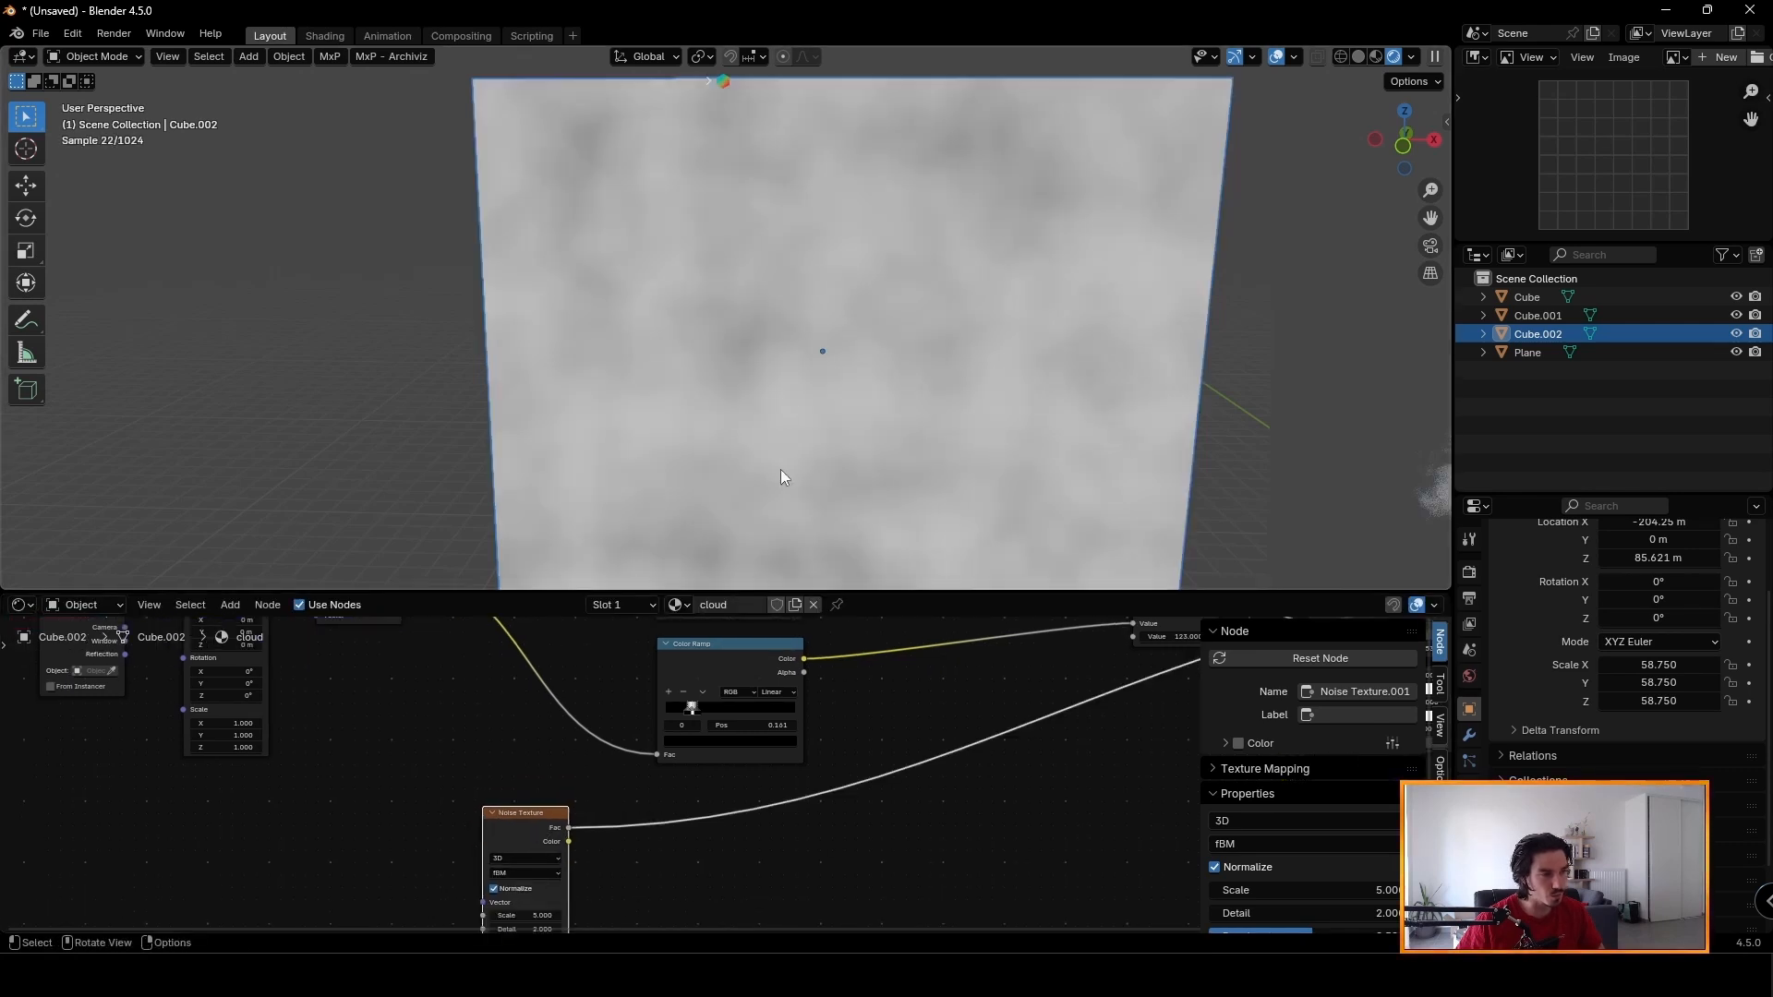
Insert a Color Ramp after the new Noise Texture and move its black stop to about 0.45.
{"action": "key", "text": "shift+a"}
{"action": "type", "text": "col"}
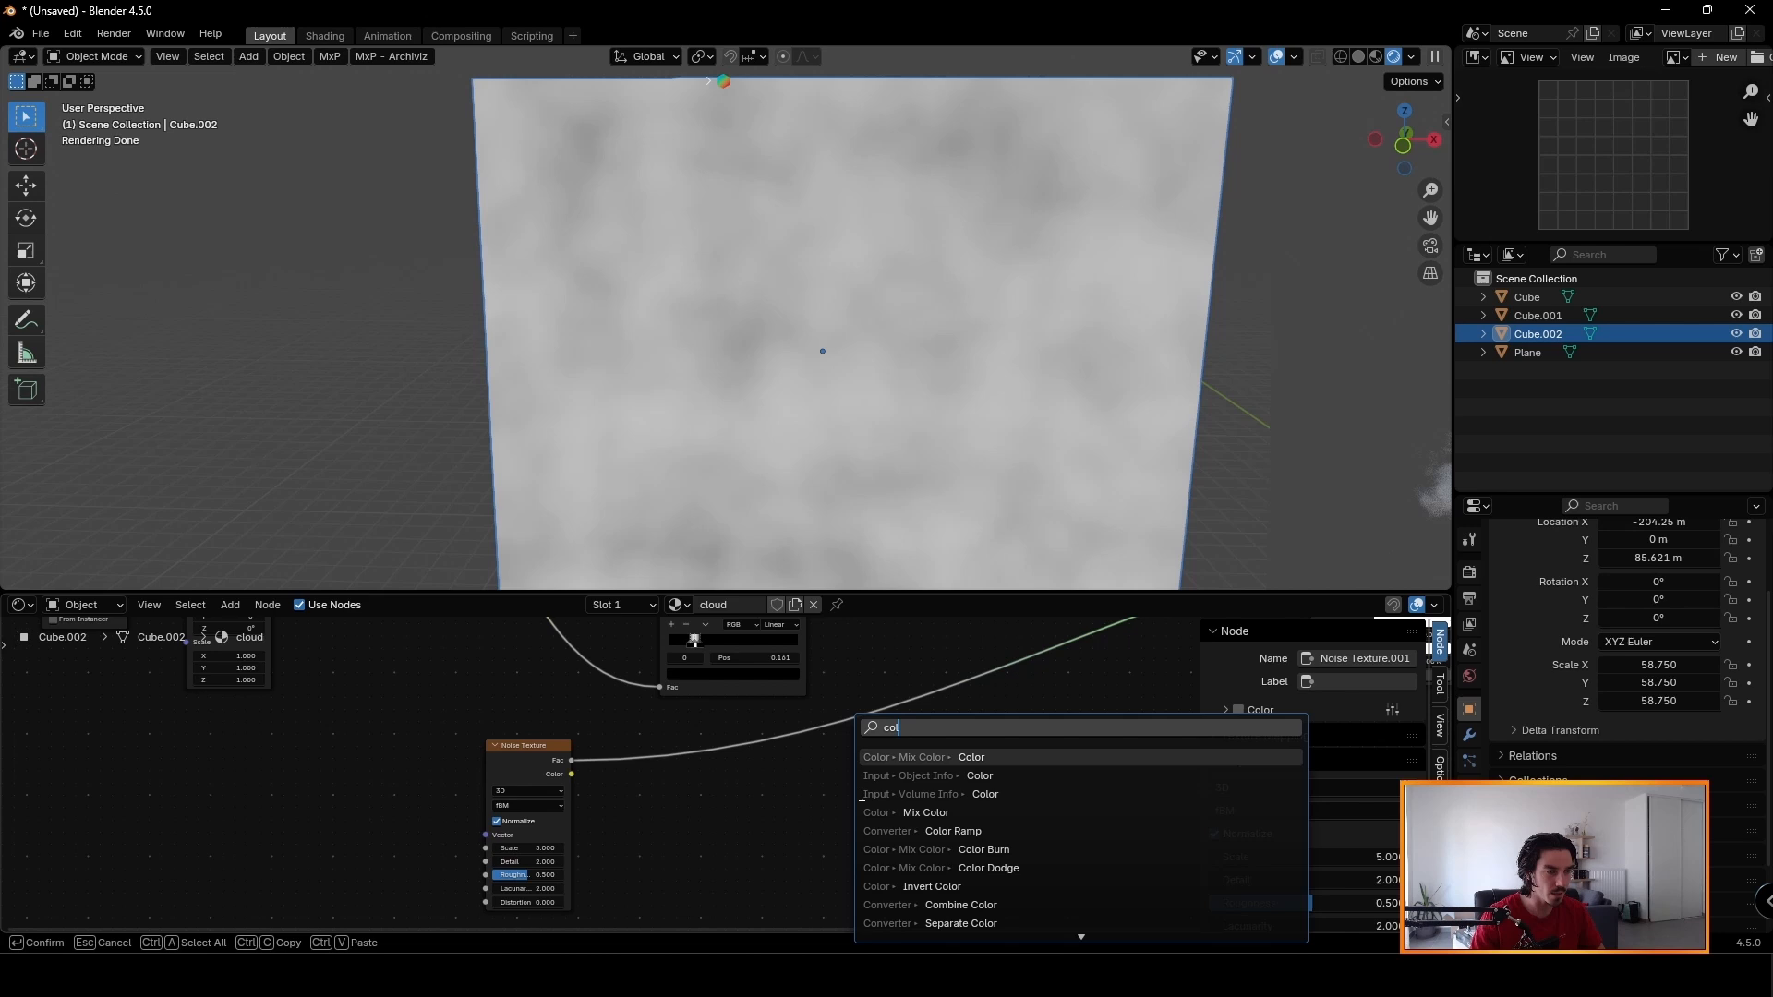
{"action": "left_click", "coordinate": [954, 831]}
{"action": "left_click", "coordinate": [758, 785]}
{"action": "mouse_move", "coordinate": [695, 791]}
{"action": "left_mouse_down"}
{"action": "mouse_move", "coordinate": [769, 800]}
{"action": "mouse_move", "coordinate": [715, 895]}
{"action": "left_mouse_up"}
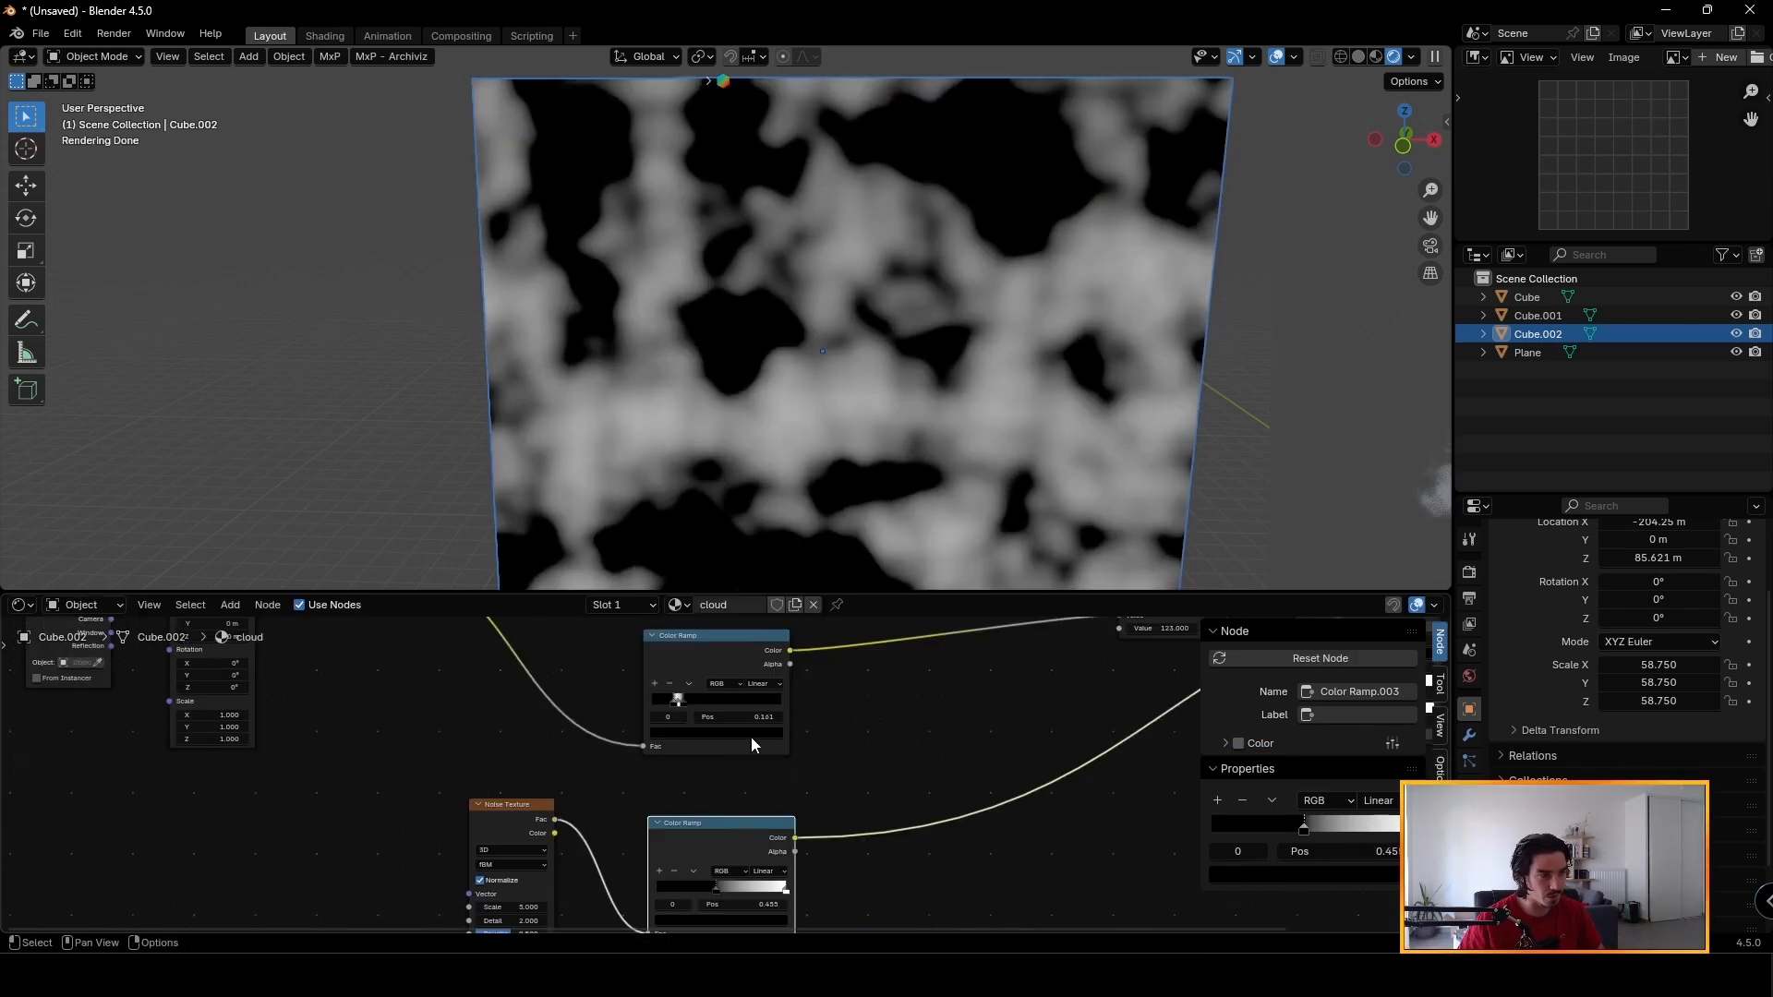
Combine the duplicated gradient ramp and the new noise ramp with a Mix Color node set to Multiply at factor 1.
{"action": "right_click_drag", "start_coordinate": [739, 662], "coordinate": [767, 855], "text": "ctrl+shift"}
{"action": "left_click", "coordinate": [849, 760]}
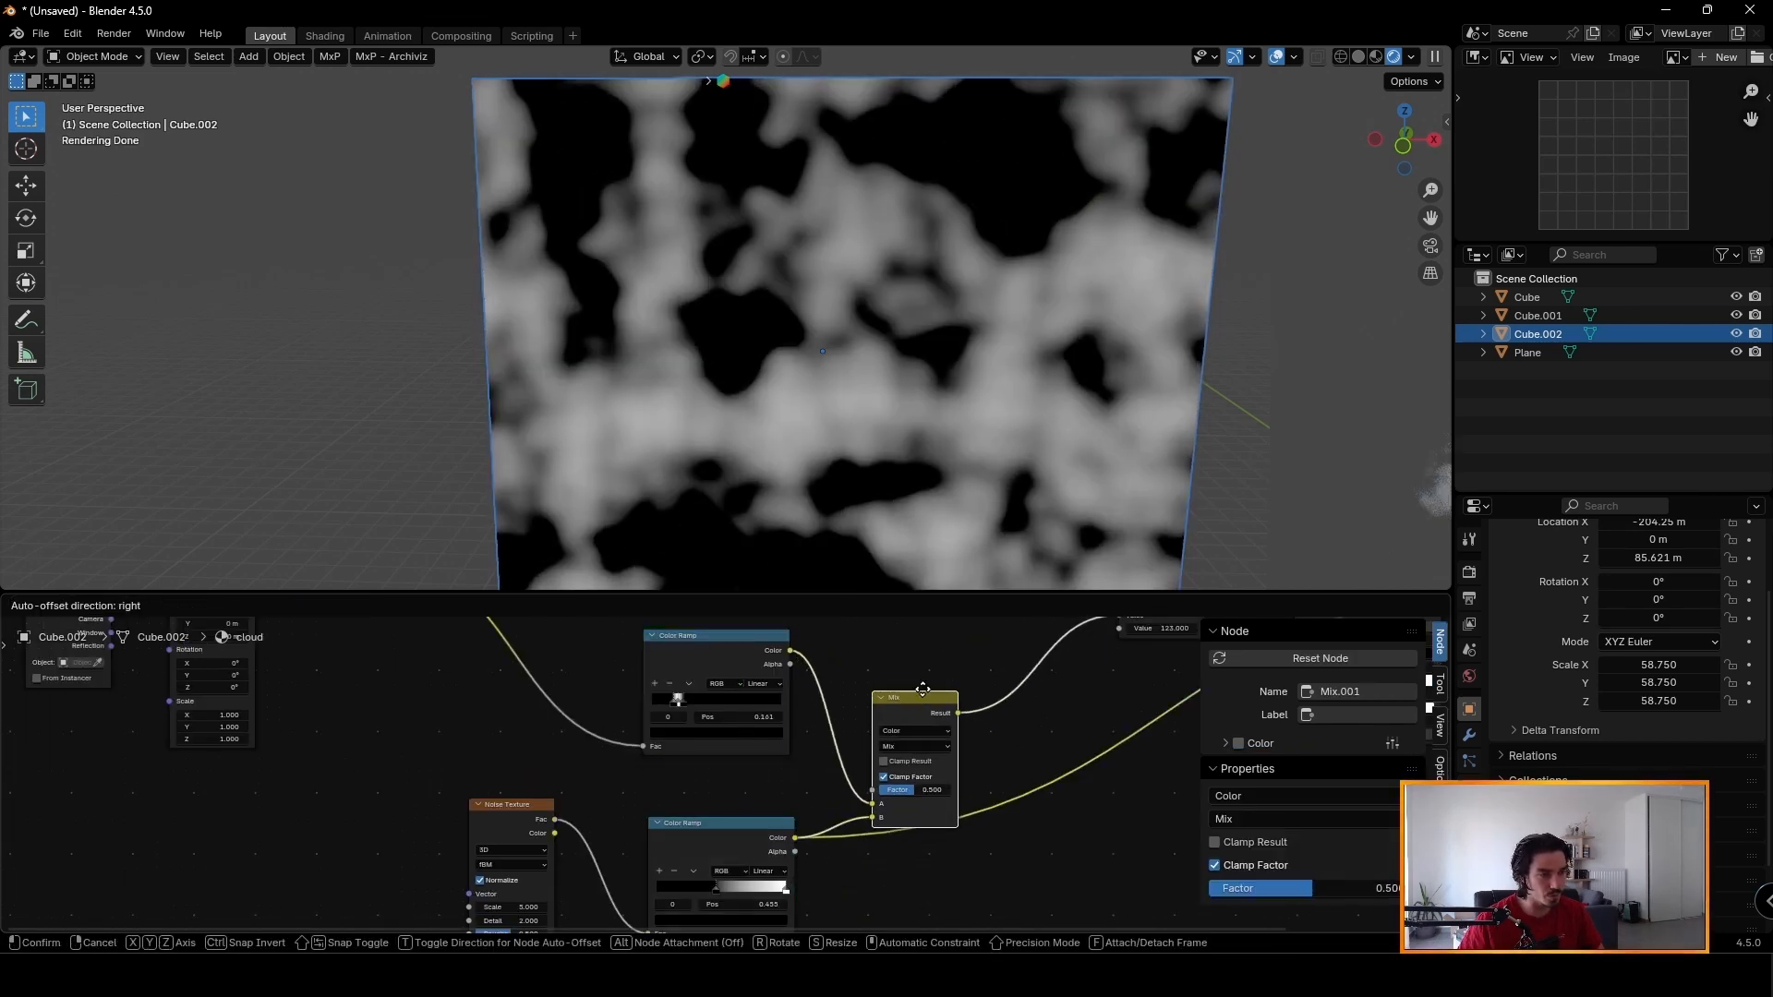
{"action": "left_click", "coordinate": [922, 735]}
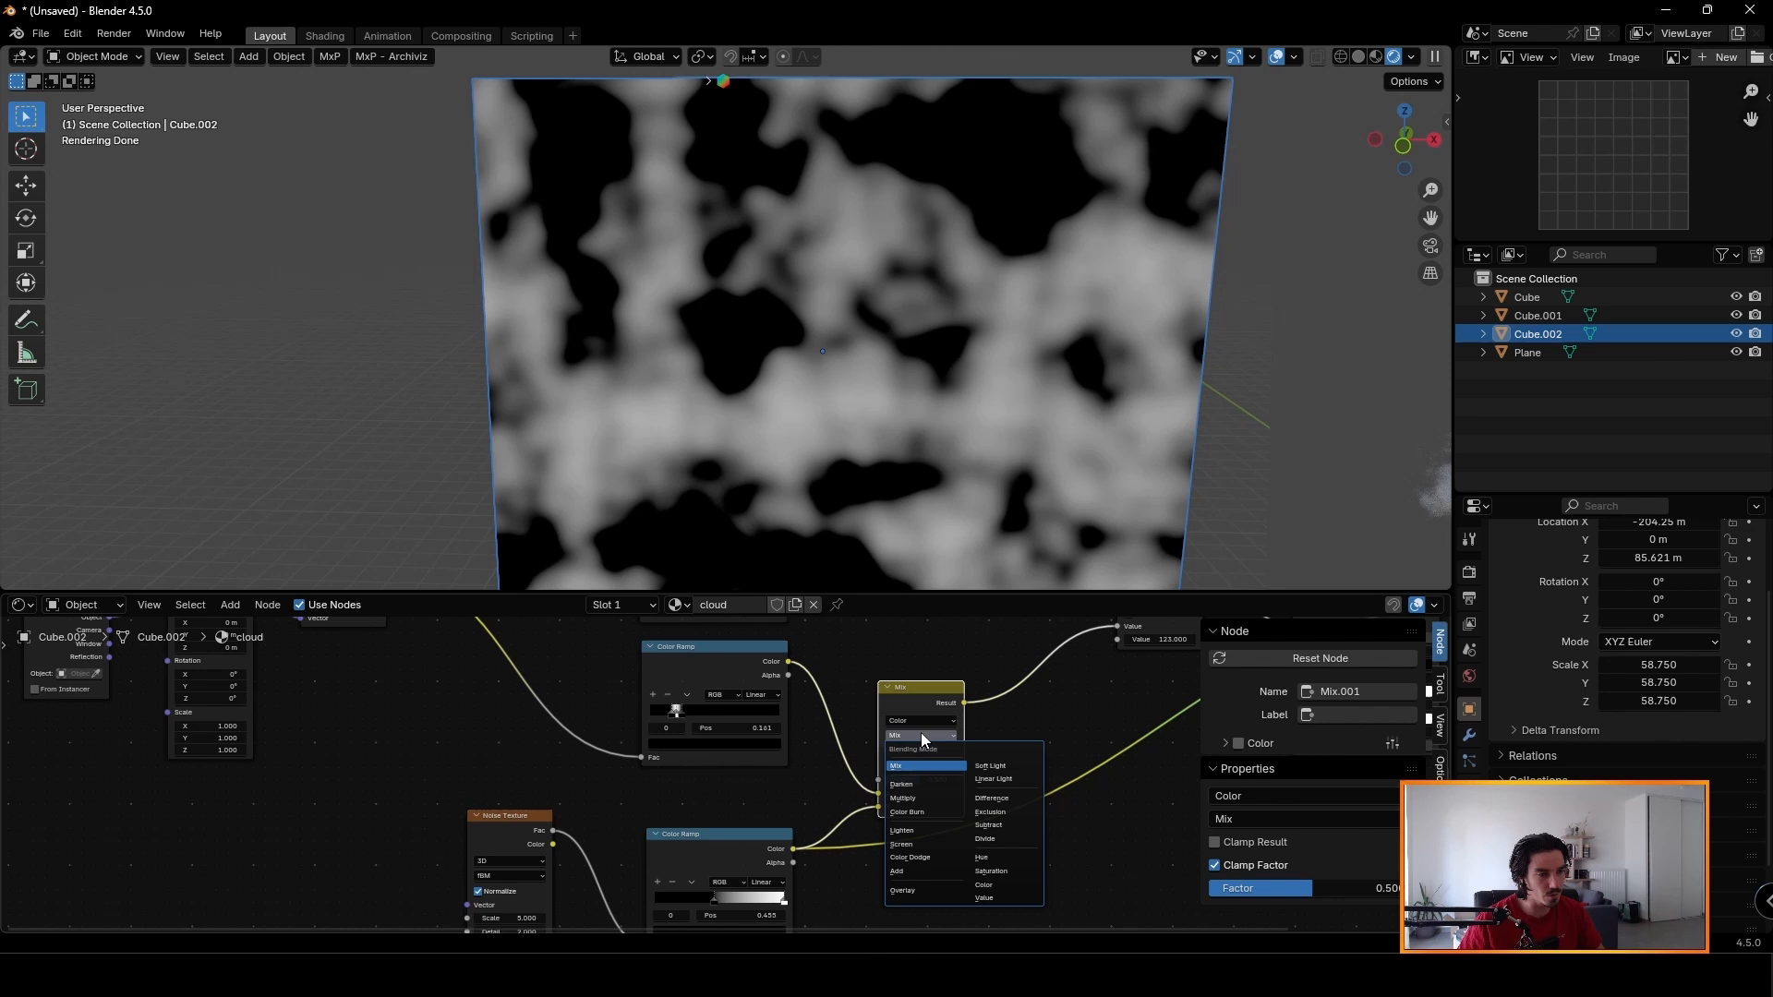
{"action": "left_click", "coordinate": [915, 798]}
{"action": "middle_click_drag", "start_coordinate": [1029, 785], "coordinate": [921, 851]}
{"action": "key", "text": "ctrl+alt+shift+Right"}
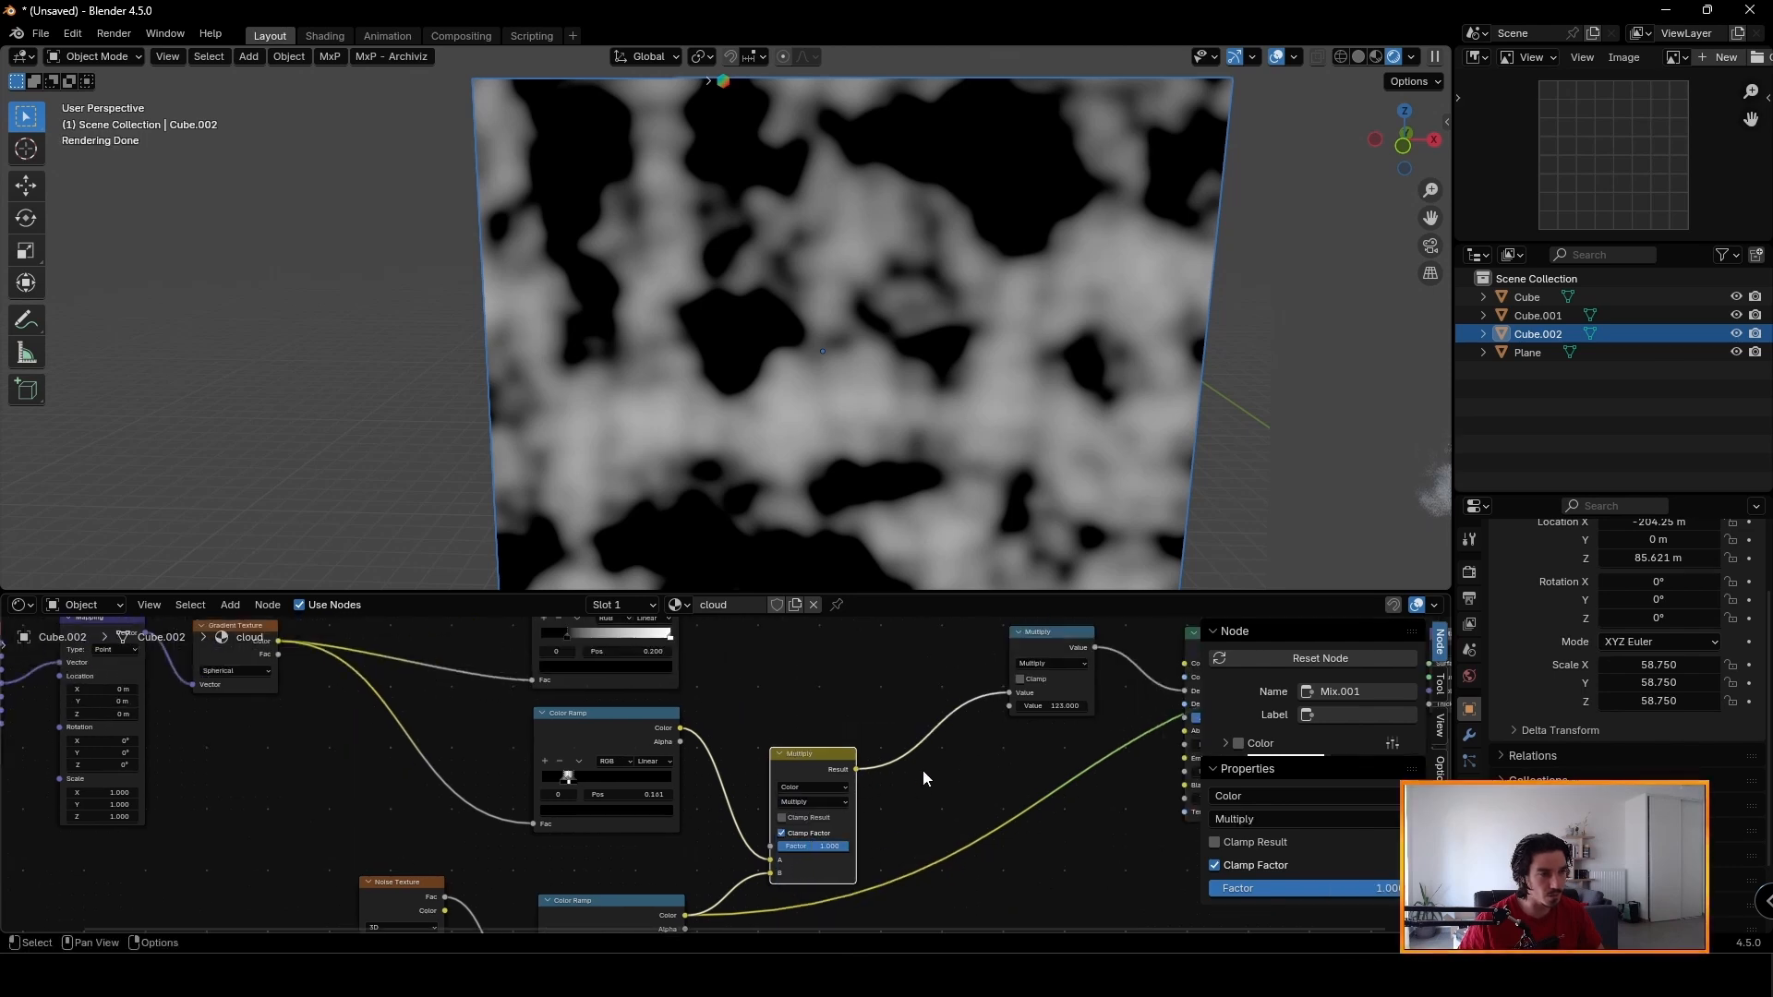
Remove the noise ramp's preview link from the Material Output and examine the noise-broken shell as a volume.
{"action": "left_click", "coordinate": [923, 776]}
{"action": "middle_click_drag", "start_coordinate": [922, 776], "coordinate": [377, 850]}
{"action": "left_click_drag", "start_coordinate": [880, 740], "coordinate": [849, 693]}
{"action": "middle_click_drag", "start_coordinate": [782, 379], "coordinate": [995, 343]}
{"action": "scroll", "coordinate": [974, 330], "scroll_direction": "up", "scroll_amount": 3}
{"action": "scroll", "coordinate": [971, 329], "scroll_direction": "up", "scroll_amount": 1}
Set the lower Noise Texture's scale to 10.2 and its Color Ramp's black stop to 0.595.
{"action": "middle_click_drag", "start_coordinate": [329, 924], "coordinate": [893, 693]}
{"action": "scroll", "coordinate": [462, 828], "scroll_direction": "up", "scroll_amount": 2}
{"action": "left_click_drag", "start_coordinate": [398, 814], "coordinate": [445, 814]}
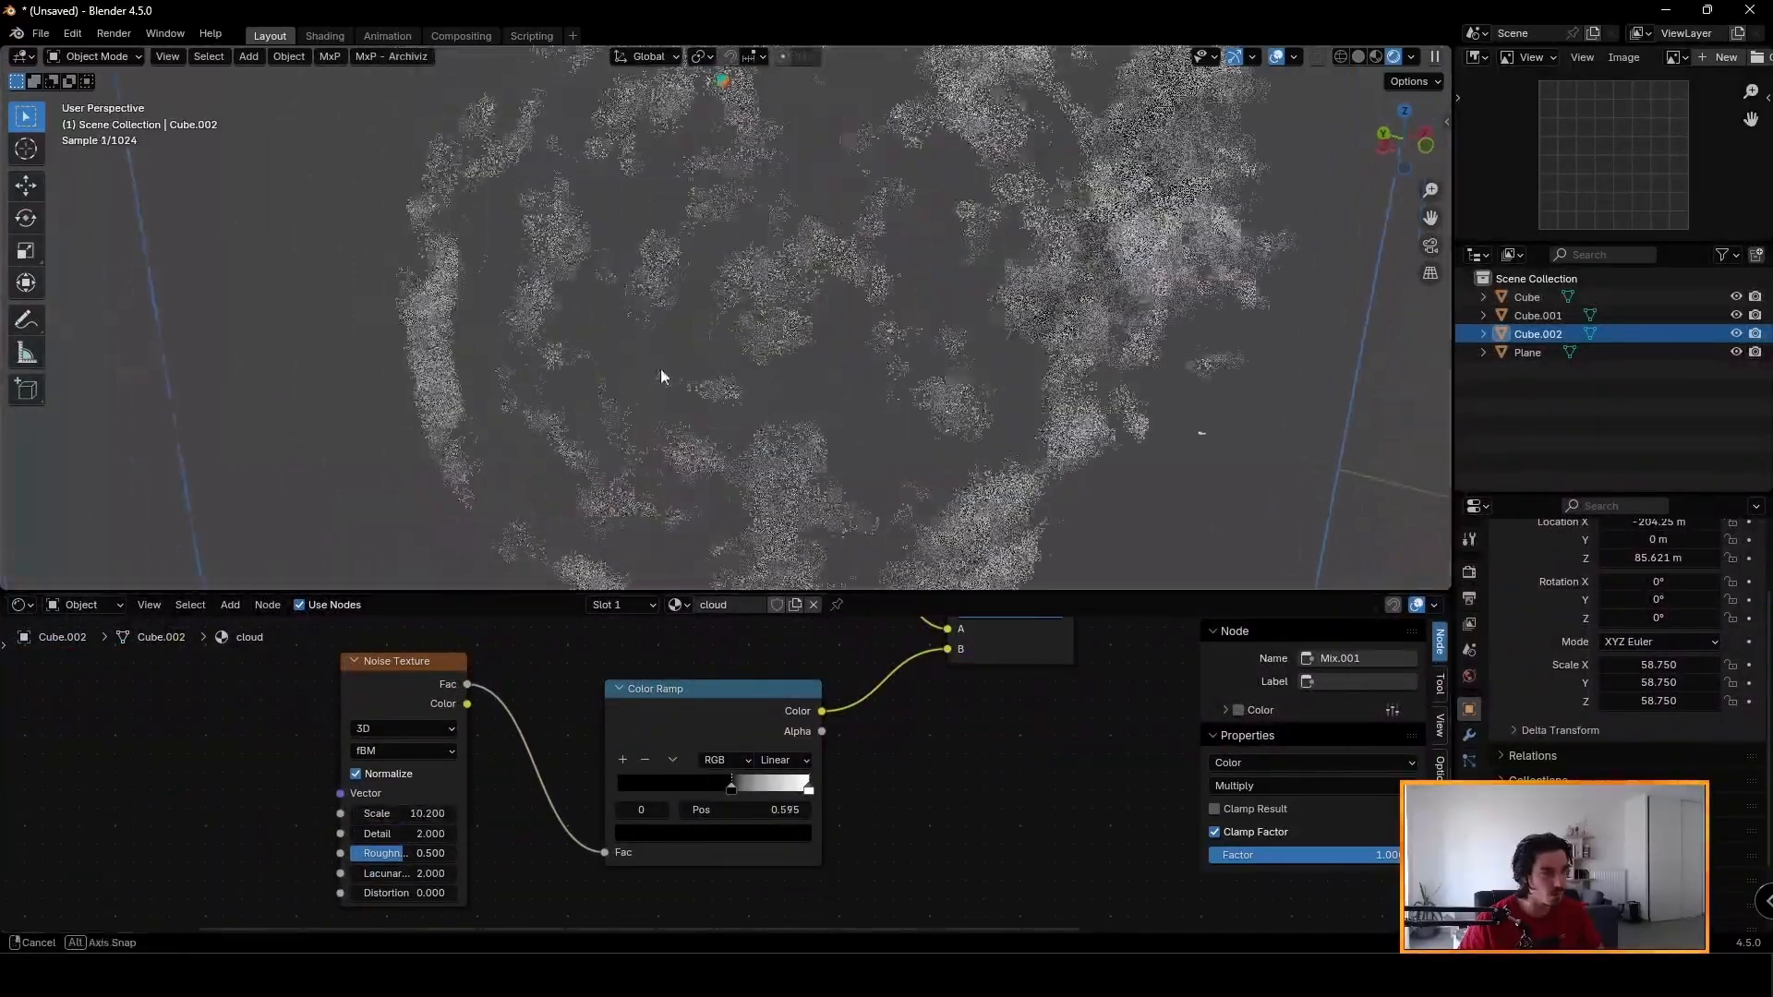
{"action": "middle_click_drag", "start_coordinate": [662, 368], "coordinate": [597, 340]}
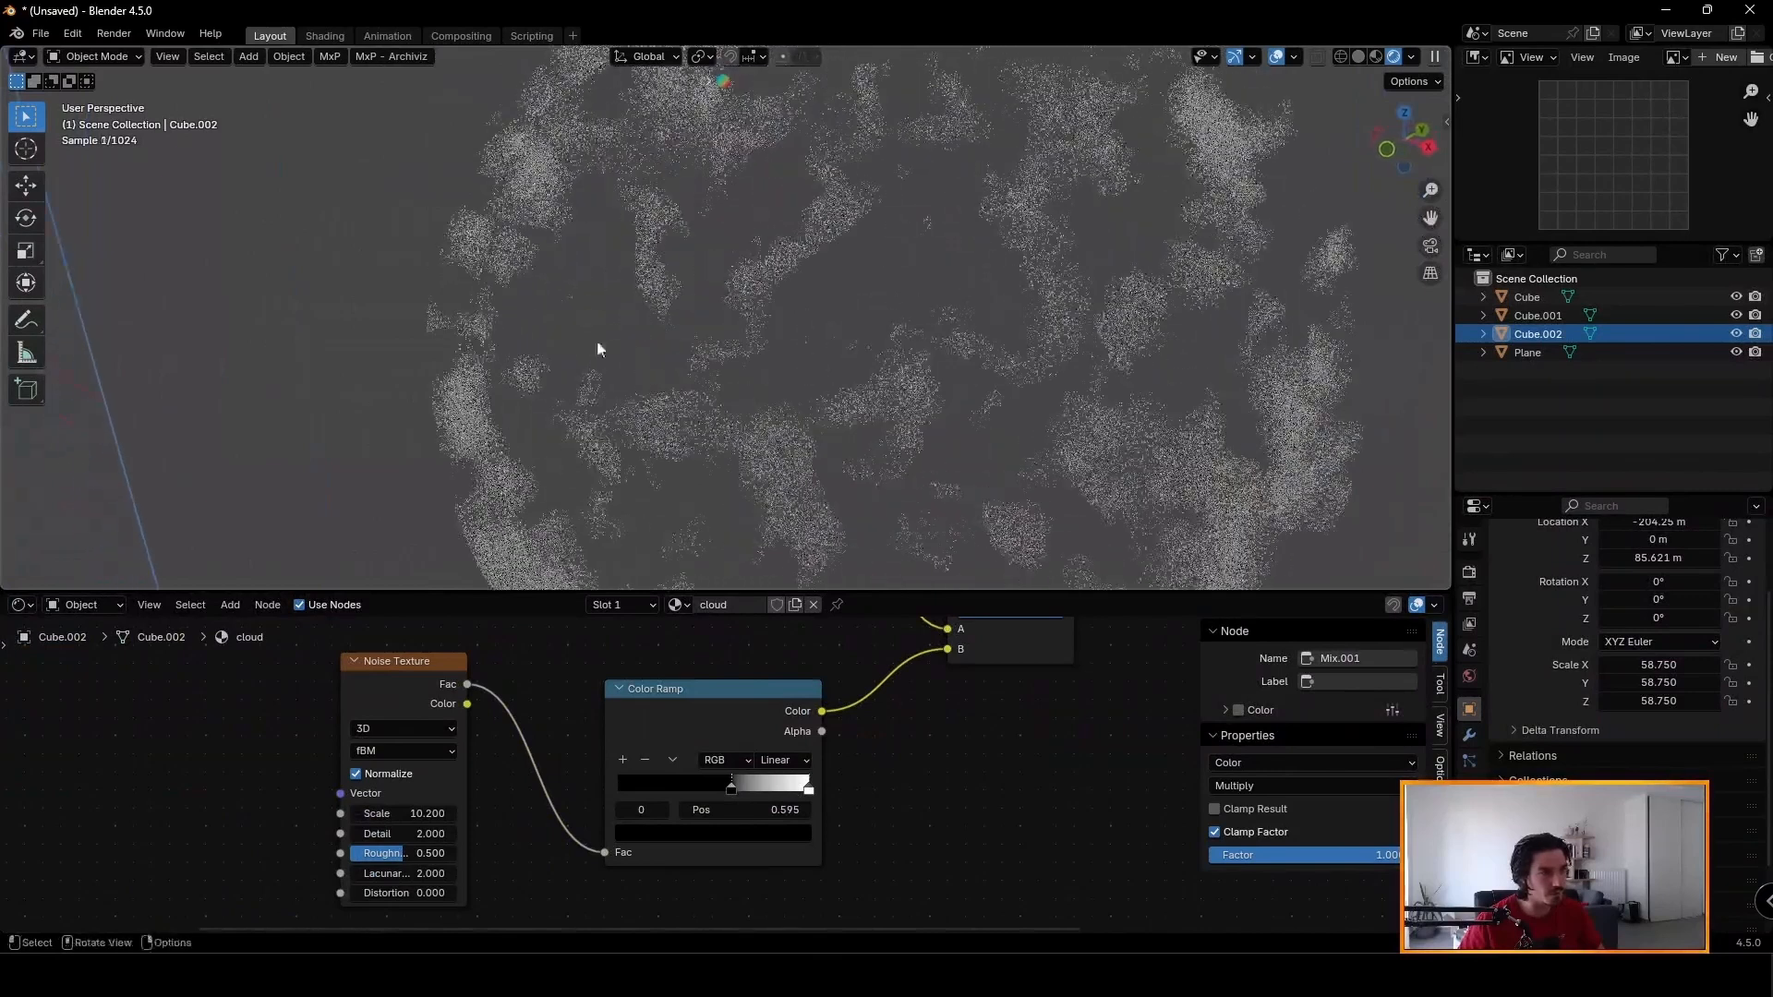
{"action": "scroll", "coordinate": [484, 259], "scroll_direction": "up", "scroll_amount": 2}
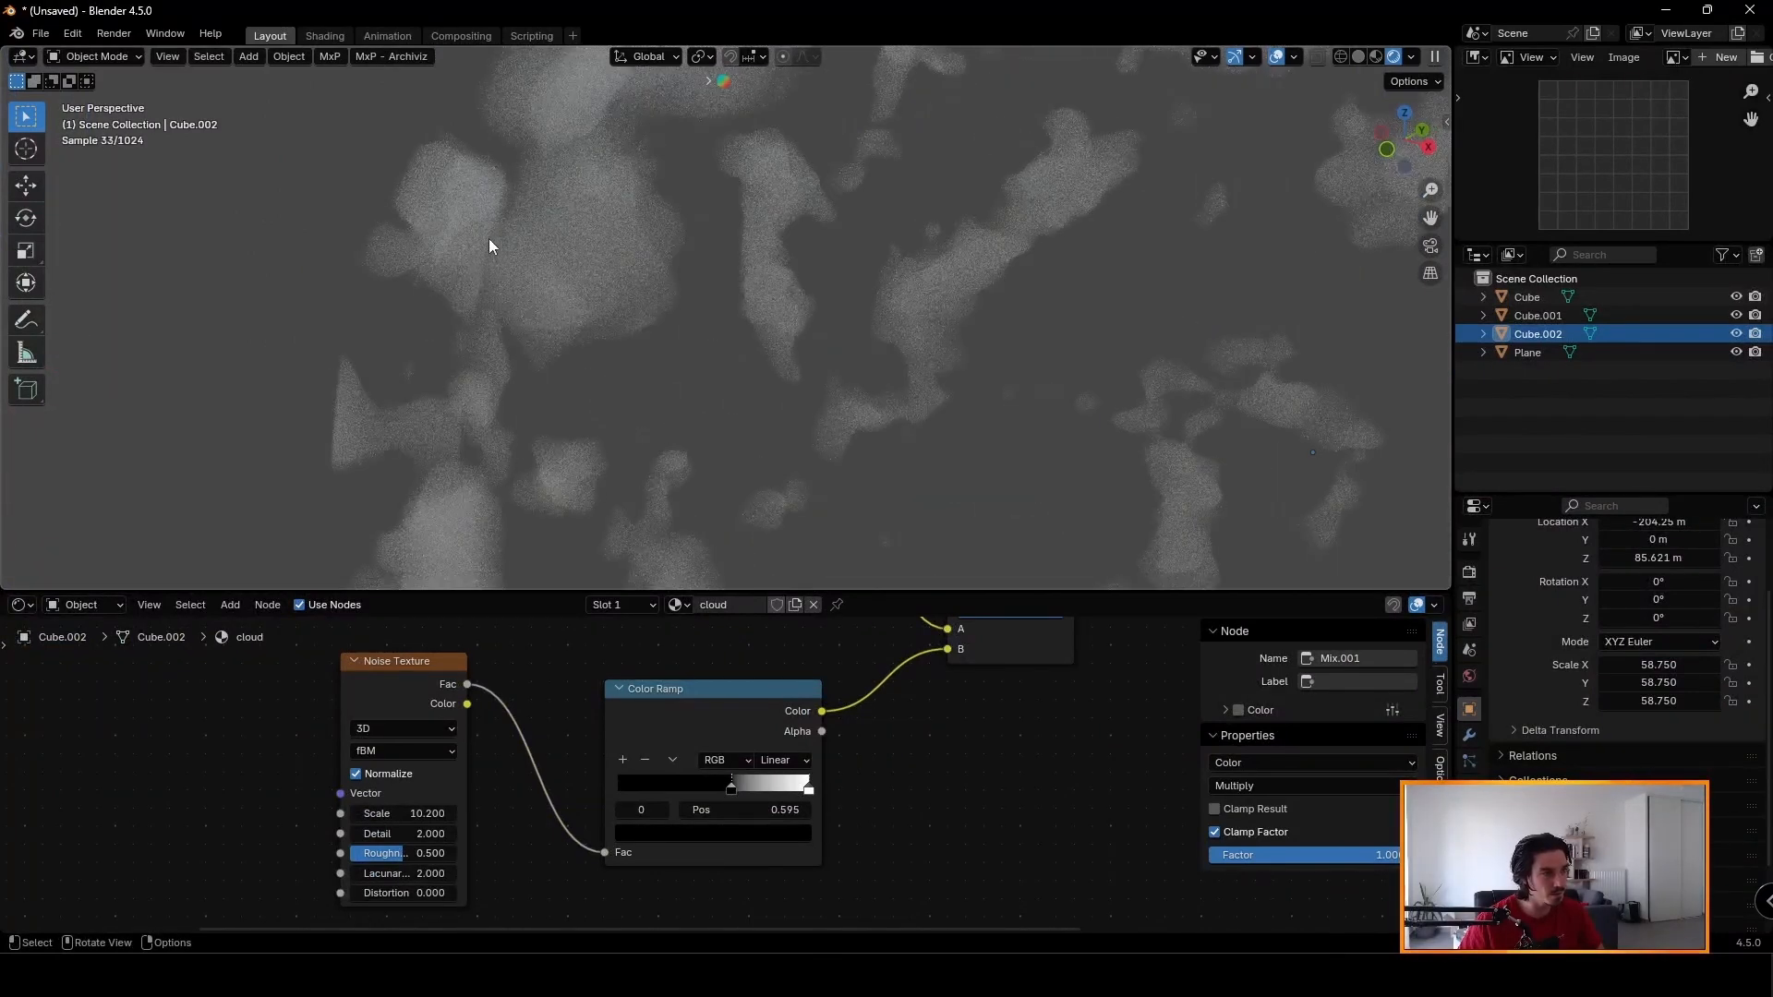
Widen the shell's Color Ramp band by moving its last black stop outward and its first black stop to 0.125.
{"action": "middle_click_drag", "start_coordinate": [700, 638], "coordinate": [628, 811]}
{"action": "scroll", "coordinate": [626, 807], "scroll_direction": "up", "scroll_amount": 5}
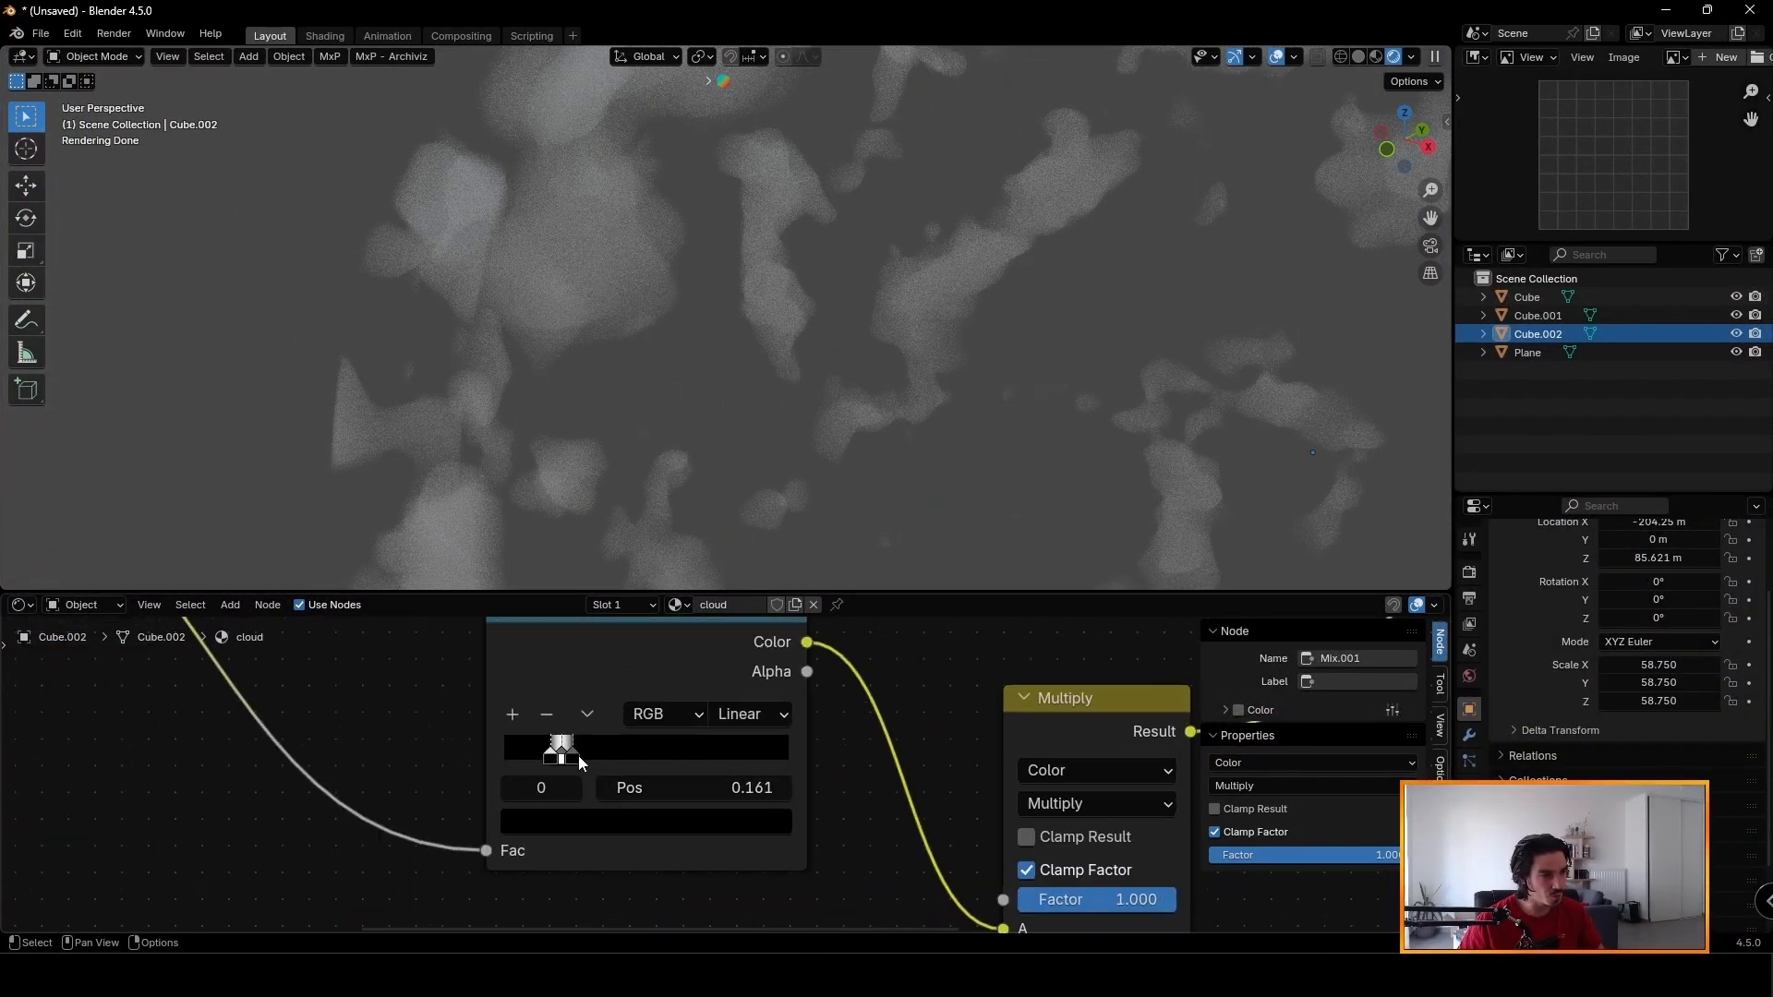
{"action": "left_click_drag", "start_coordinate": [581, 757], "coordinate": [613, 751]}
{"action": "left_click_drag", "start_coordinate": [555, 757], "coordinate": [539, 755]}
Connect the original noise-and-gradient Multiply result to the Math Multiply node and set the gradient ramp's black stop to 0.177.
{"action": "left_click_drag", "start_coordinate": [689, 656], "coordinate": [840, 863]}
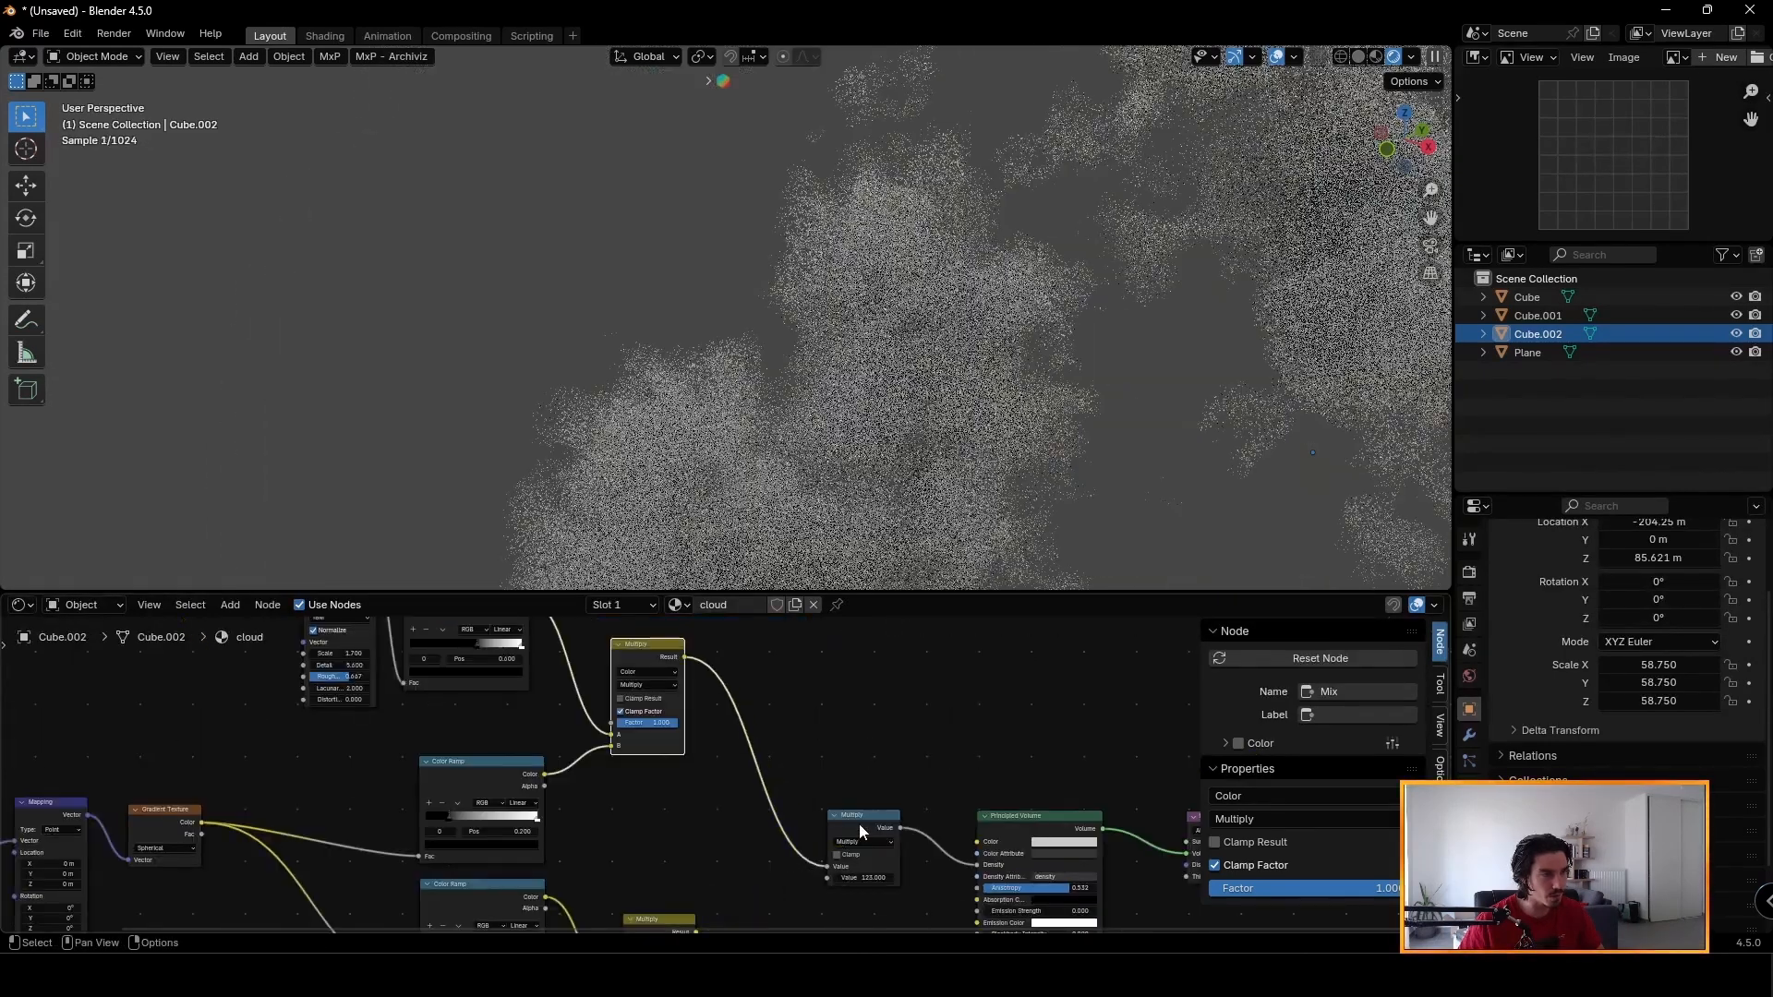
{"action": "scroll", "coordinate": [869, 719], "scroll_direction": "down", "scroll_amount": 2}
{"action": "scroll", "coordinate": [868, 722], "scroll_direction": "down", "scroll_amount": 1}
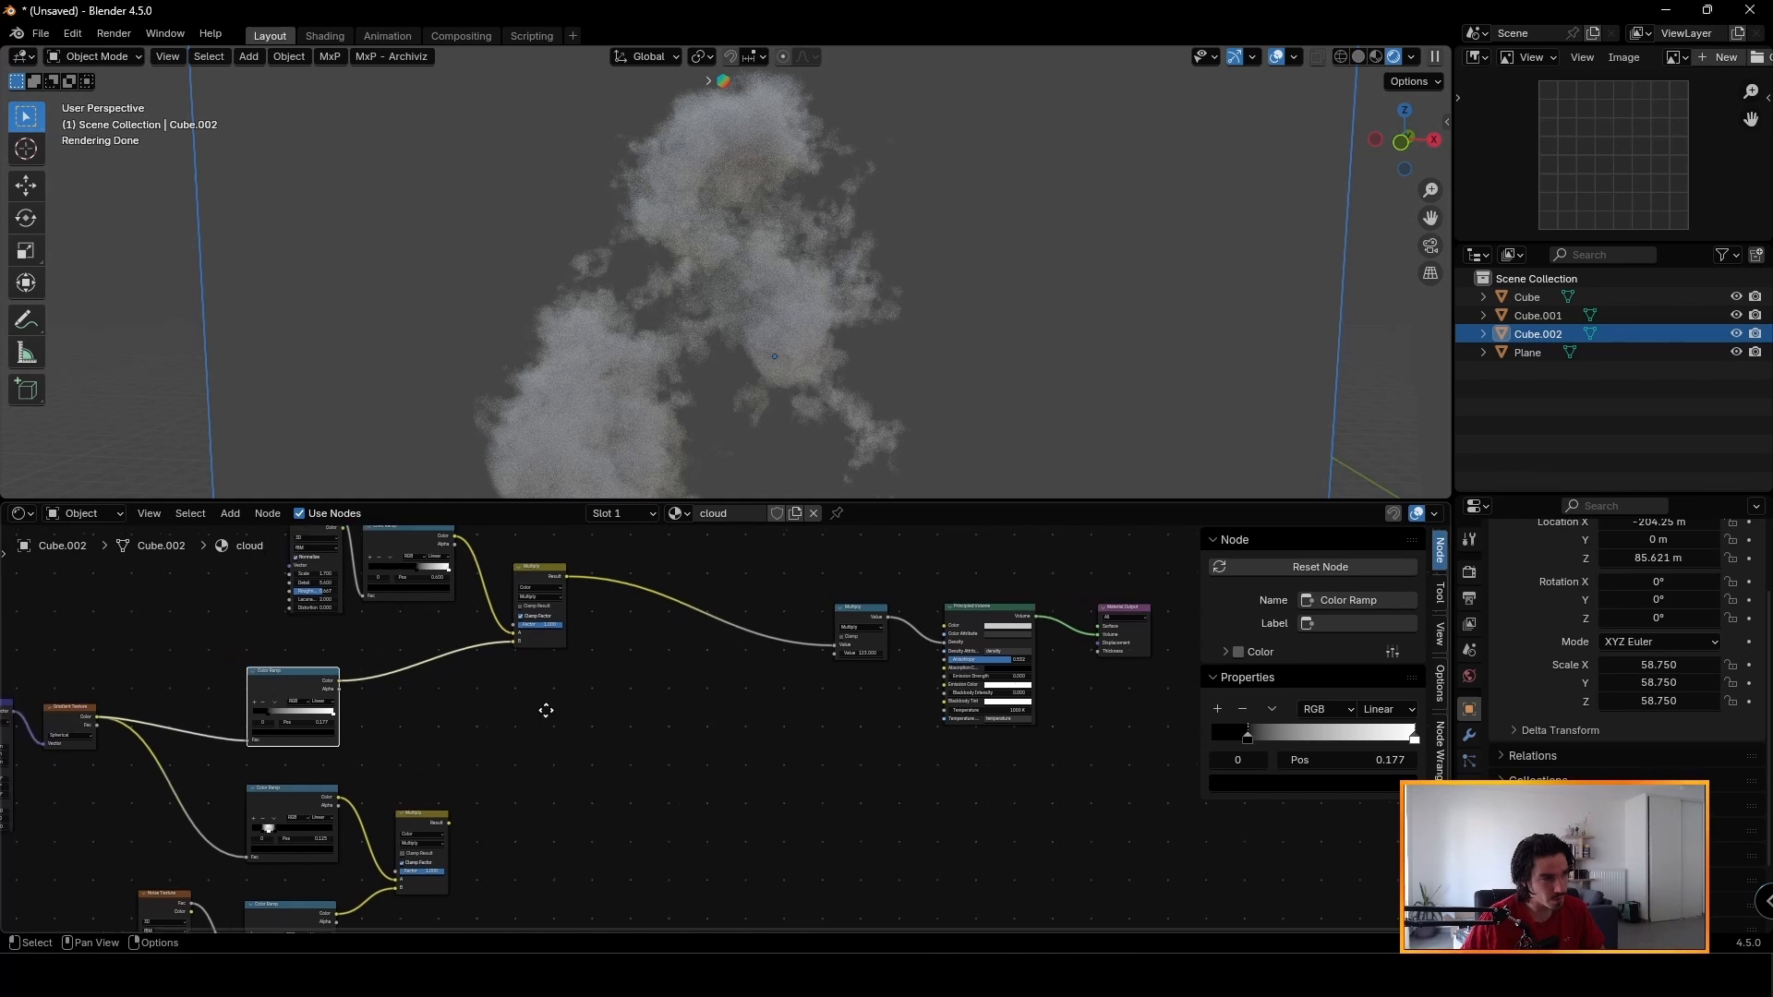
{"action": "middle_click_drag", "start_coordinate": [614, 715], "coordinate": [589, 720]}
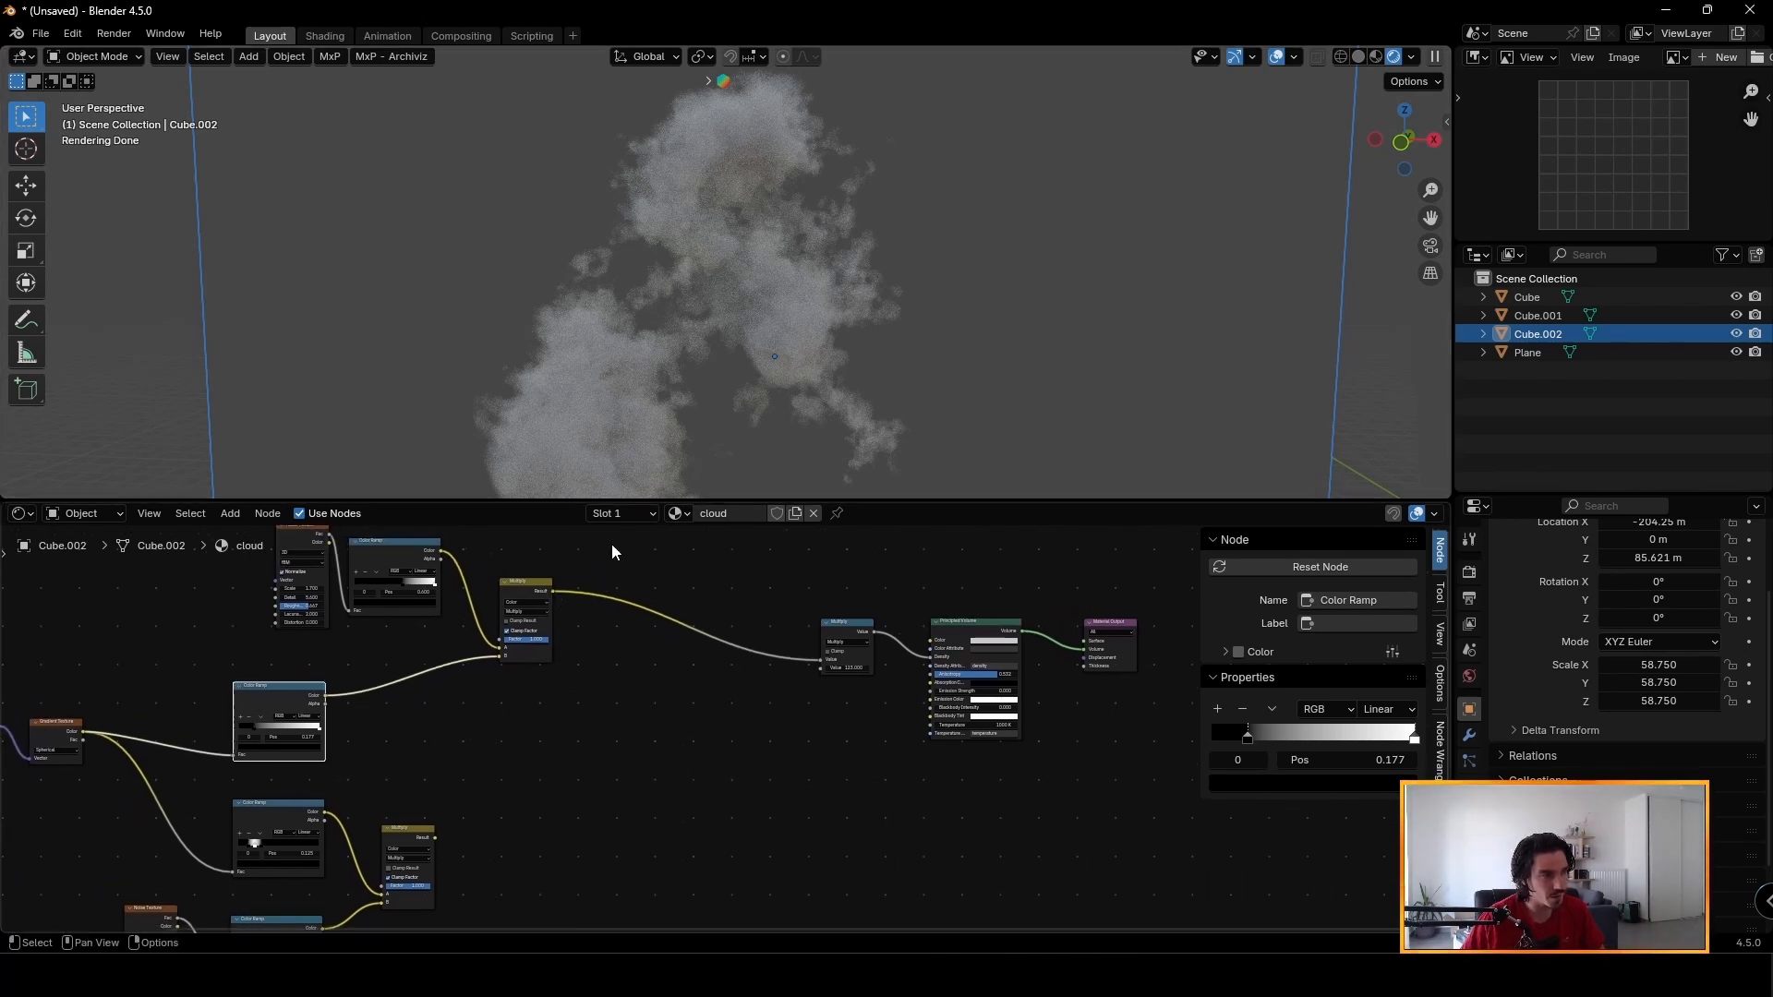
{"action": "mouse_move", "coordinate": [713, 331]}
{"action": "middle_mouse_down"}
{"action": "mouse_move", "coordinate": [657, 308]}
{"action": "mouse_move", "coordinate": [728, 341]}
{"action": "middle_mouse_up"}
Connect the shell's Multiply result to the first Value of the Math Multiply node and check the broken shell.
{"action": "middle_click_drag", "start_coordinate": [526, 821], "coordinate": [586, 697]}
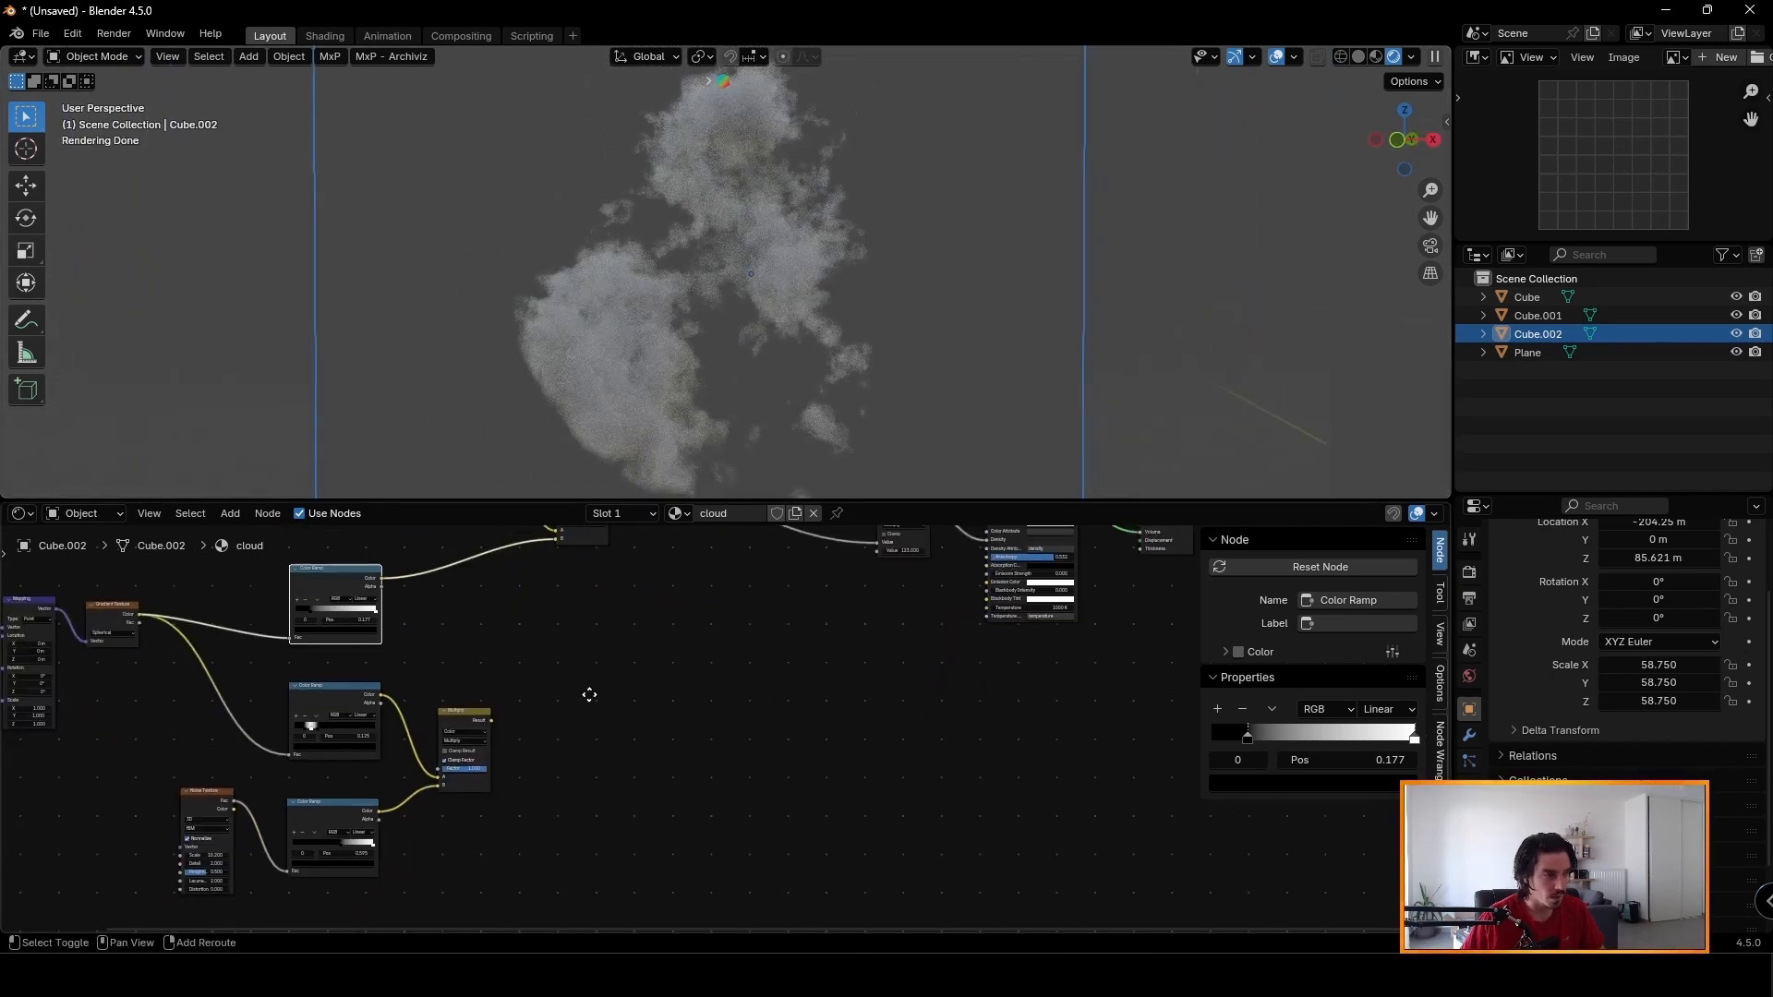
{"action": "left_click_drag", "start_coordinate": [571, 674], "coordinate": [172, 878]}
{"action": "middle_click_drag", "start_coordinate": [531, 693], "coordinate": [412, 845]}
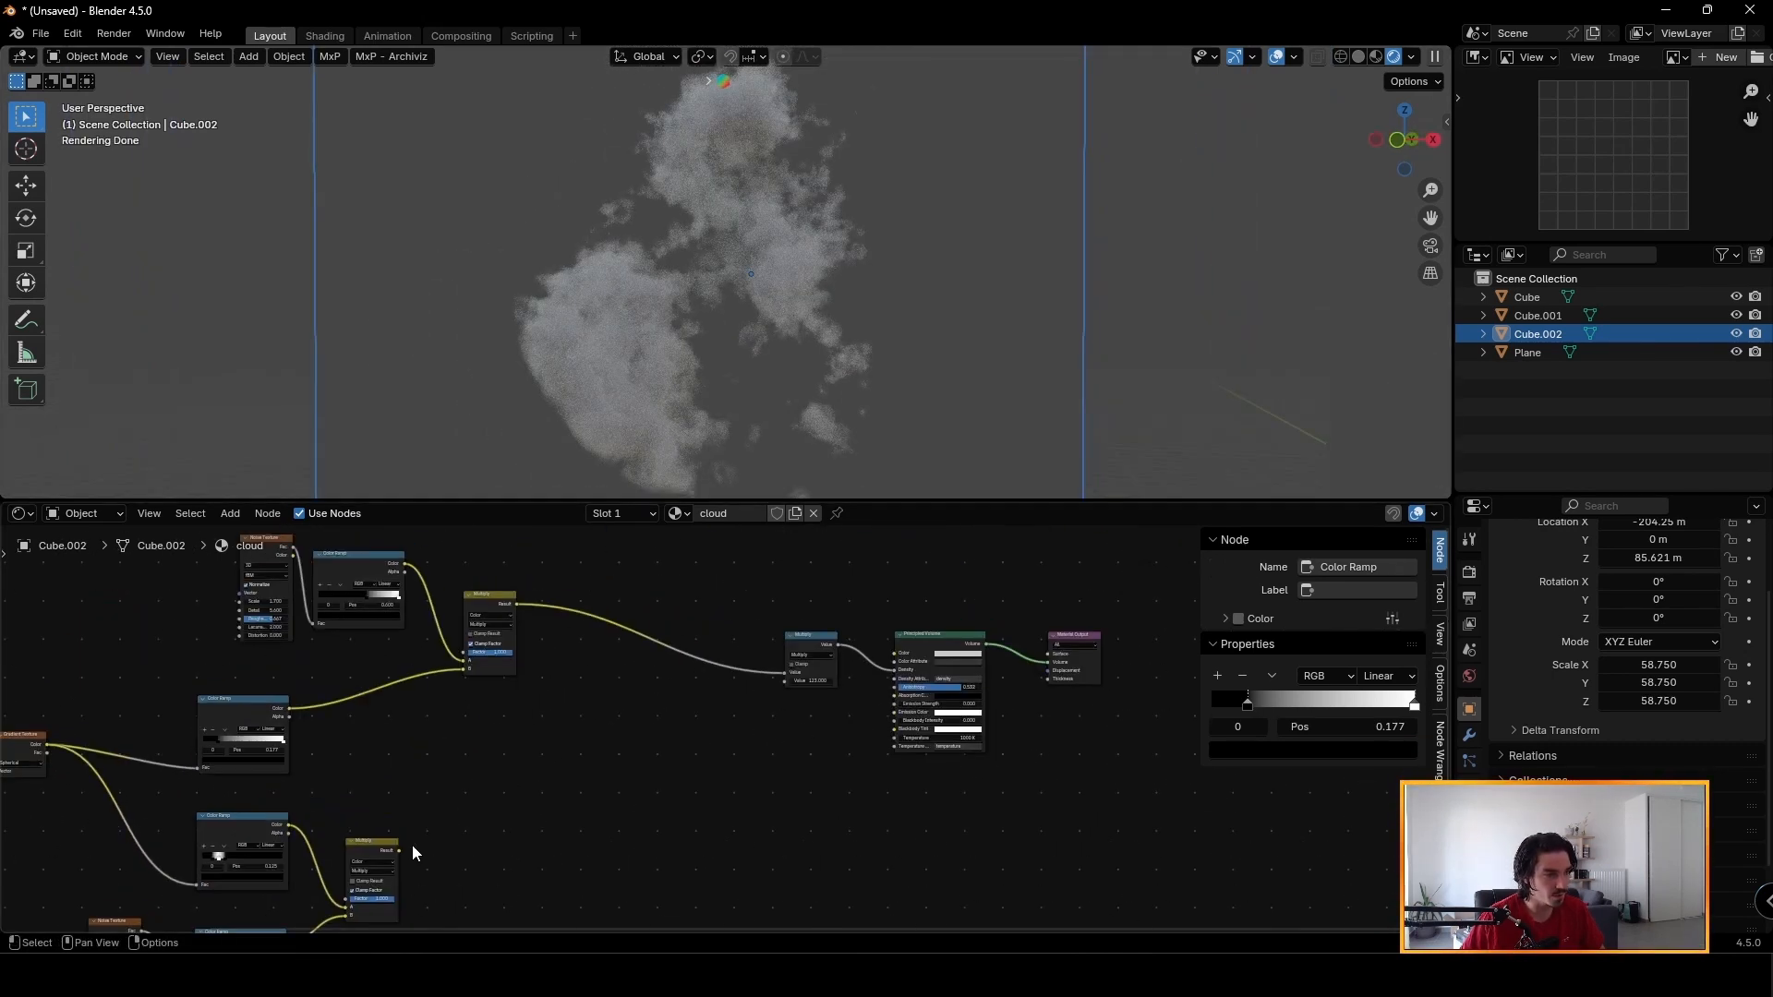
{"action": "left_click_drag", "start_coordinate": [399, 849], "coordinate": [572, 782]}
{"action": "left_click_drag", "start_coordinate": [779, 680], "coordinate": [785, 675]}
{"action": "middle_click_drag", "start_coordinate": [784, 208], "coordinate": [368, 164]}
{"action": "middle_click_drag", "start_coordinate": [208, 671], "coordinate": [238, 674]}
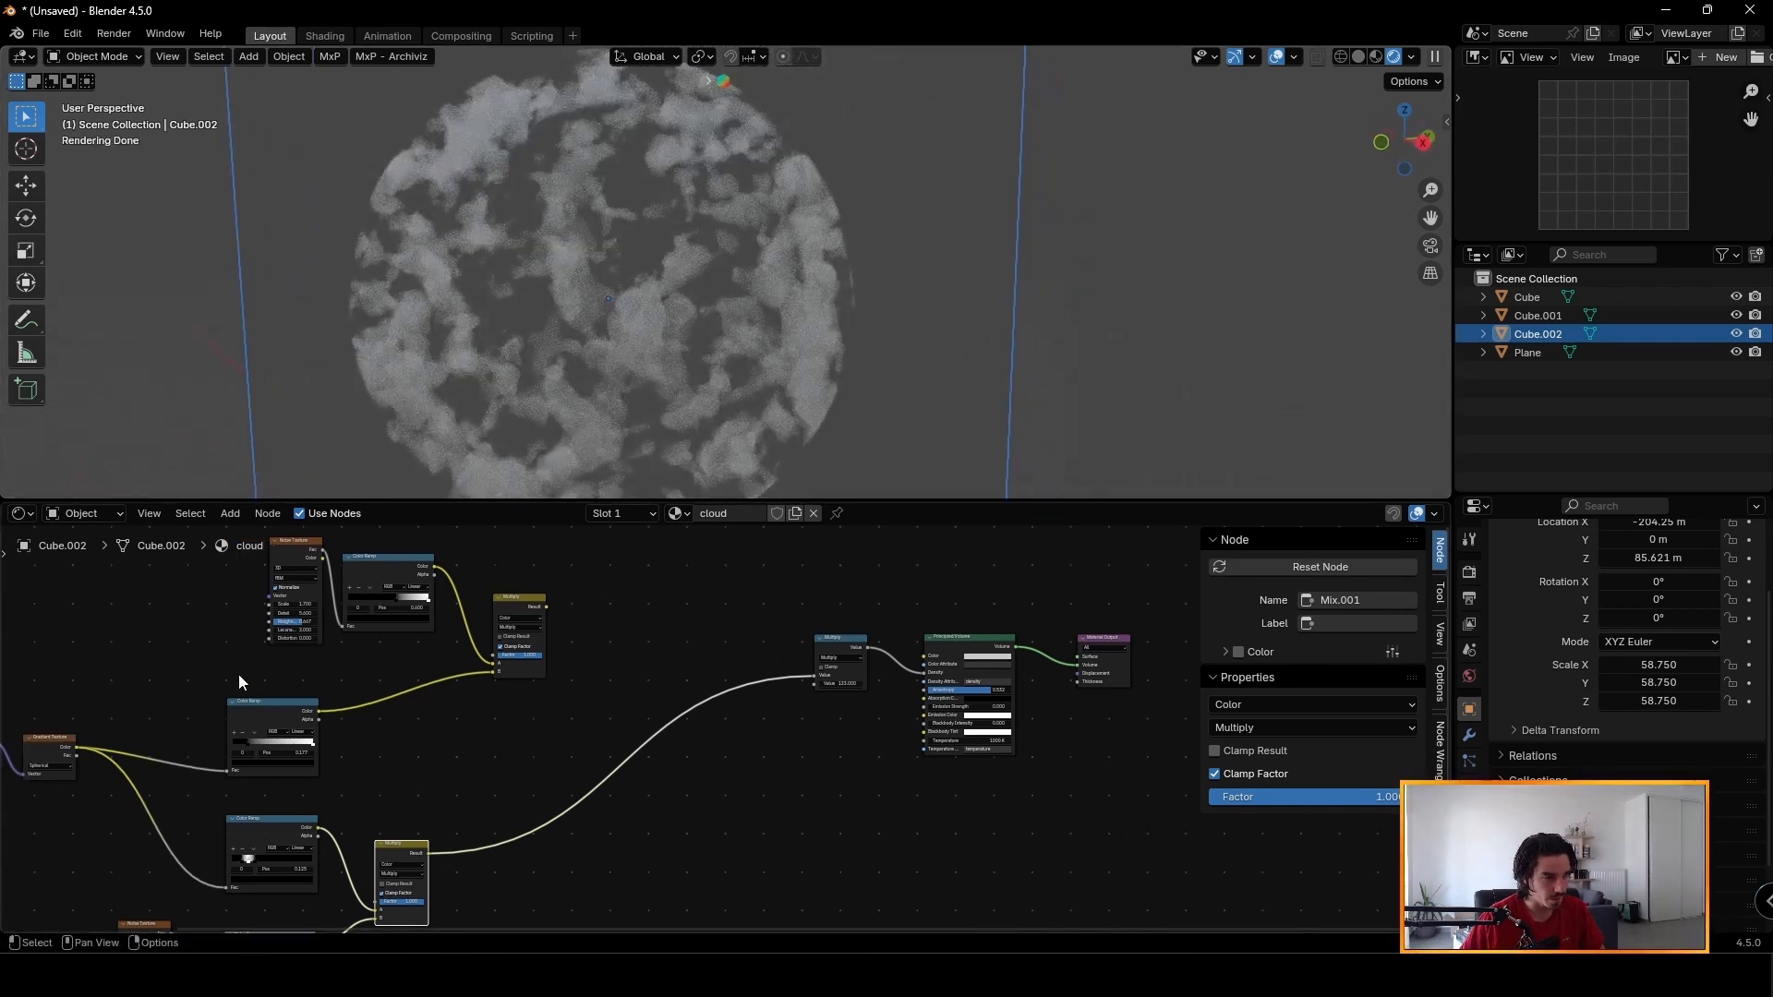
Connect the original gradient ramp's Color to the Math Multiply node to view the solid sphere.
{"action": "left_click", "coordinate": [261, 714]}
{"action": "left_click_drag", "start_coordinate": [720, 637], "coordinate": [814, 675]}
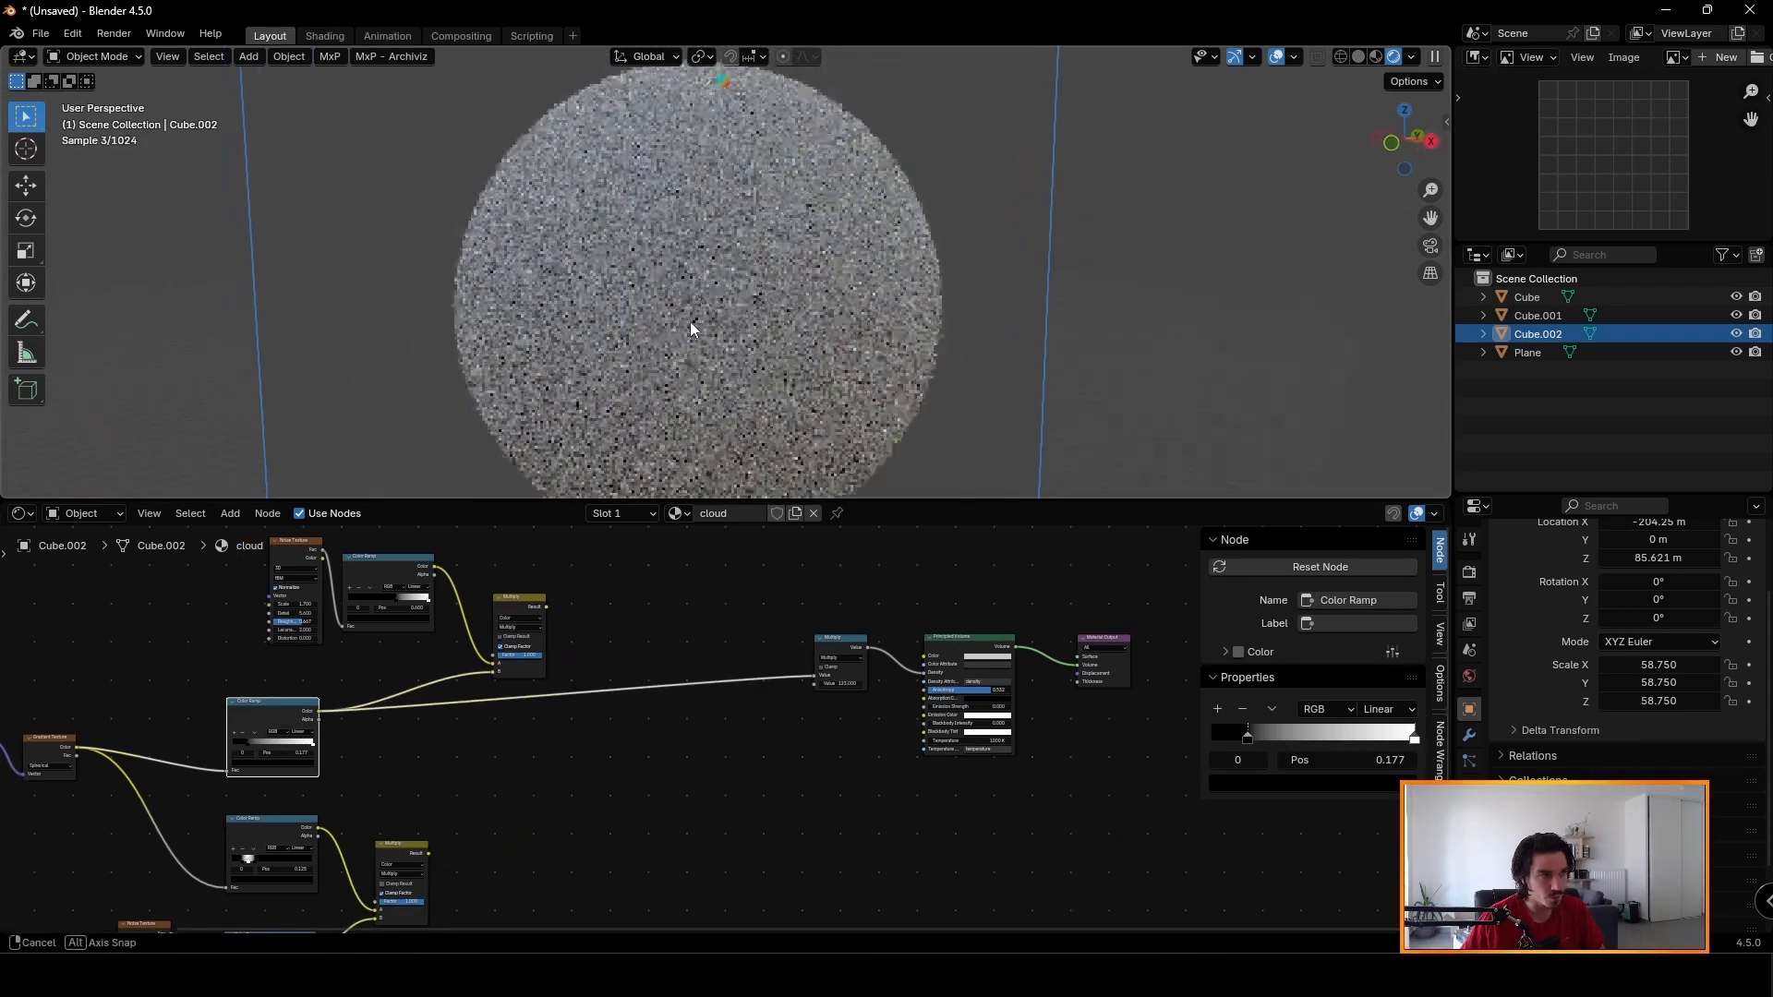
{"action": "middle_click_drag", "start_coordinate": [690, 321], "coordinate": [662, 318]}
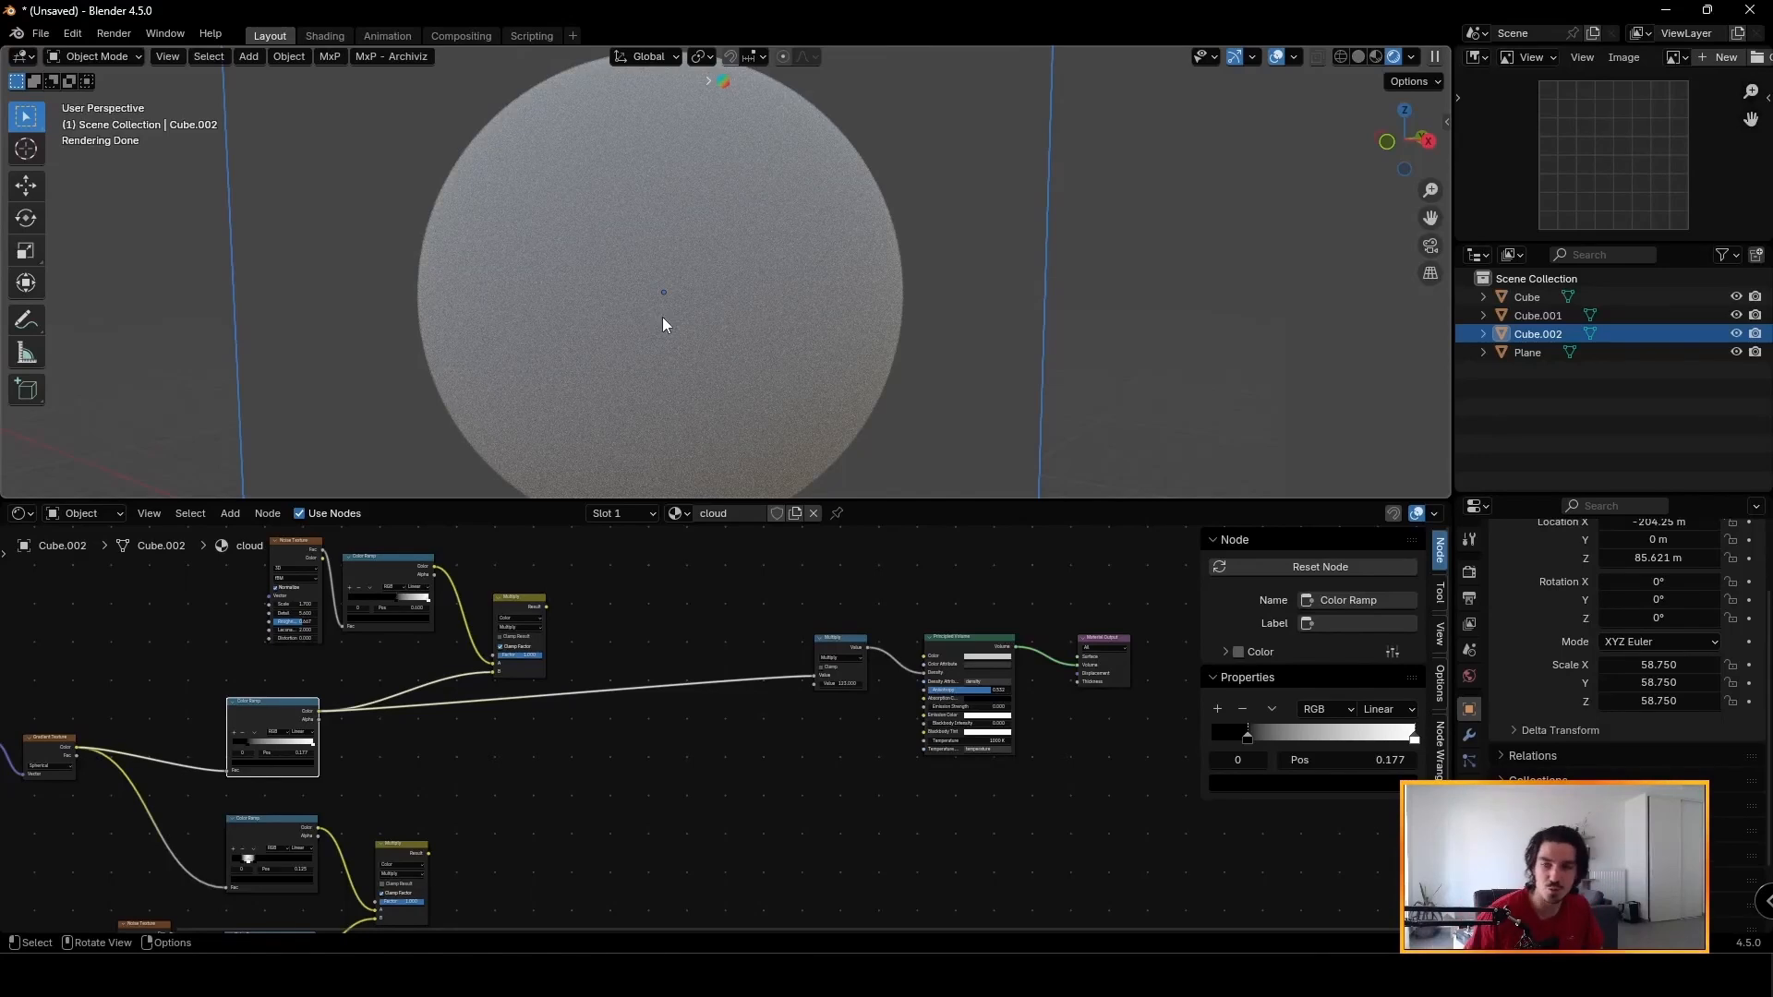
{"action": "middle_click_drag", "start_coordinate": [440, 776], "coordinate": [449, 747]}
{"action": "left_click_drag", "start_coordinate": [498, 773], "coordinate": [135, 914]}
{"action": "middle_click_drag", "start_coordinate": [866, 180], "coordinate": [884, 182]}
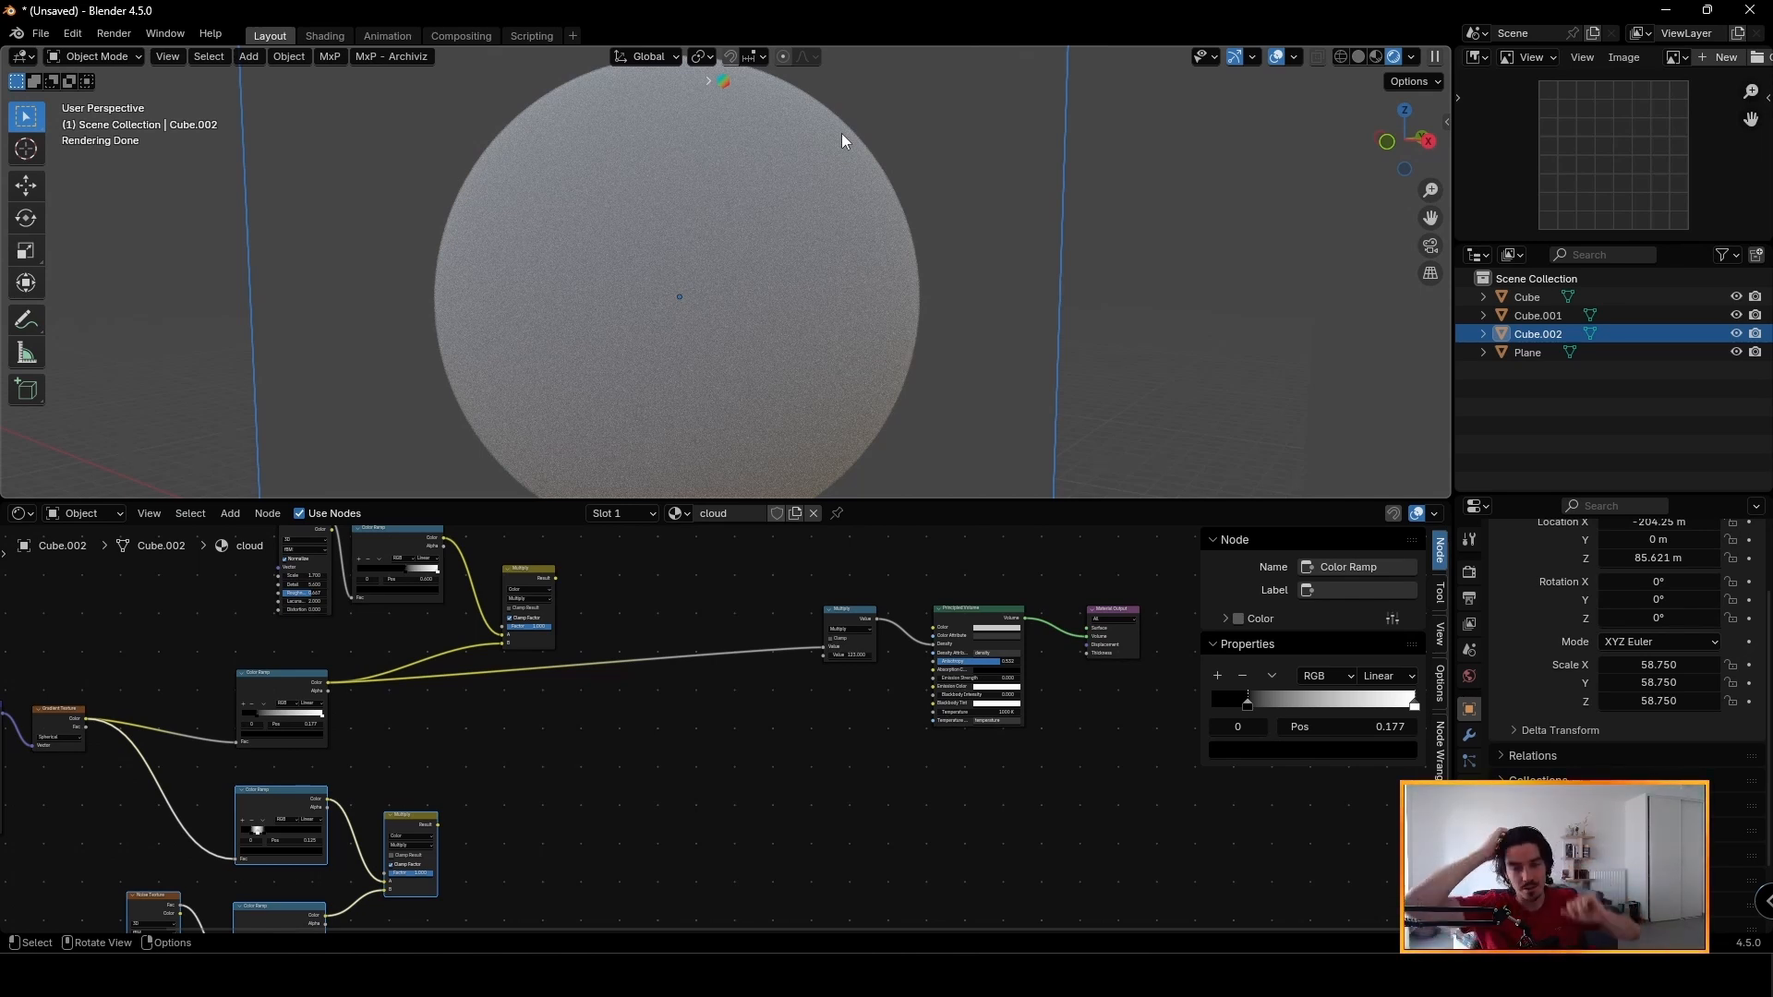
Add a Mix Color node between the gradient ramp and the shell's Multiply node.
{"action": "middle_click_drag", "start_coordinate": [505, 746], "coordinate": [527, 744]}
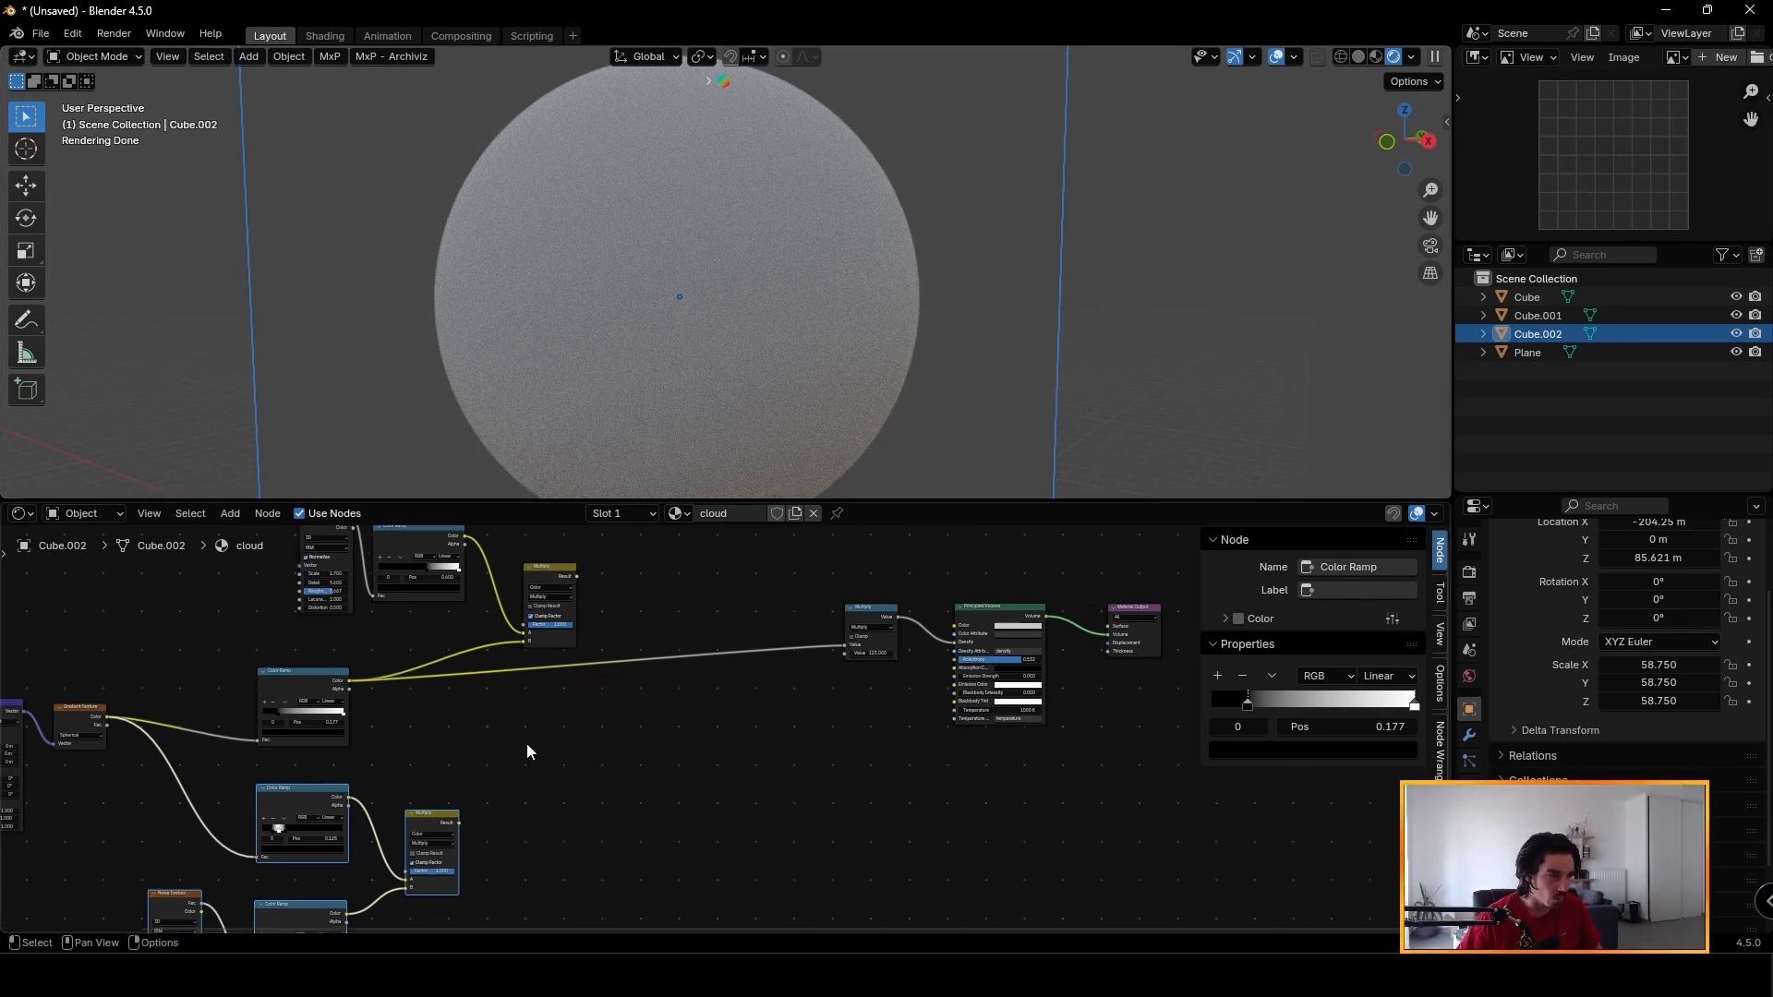
{"action": "key", "text": "shift+a"}
{"action": "type", "text": "mix"}
{"action": "key", "text": "Down"}
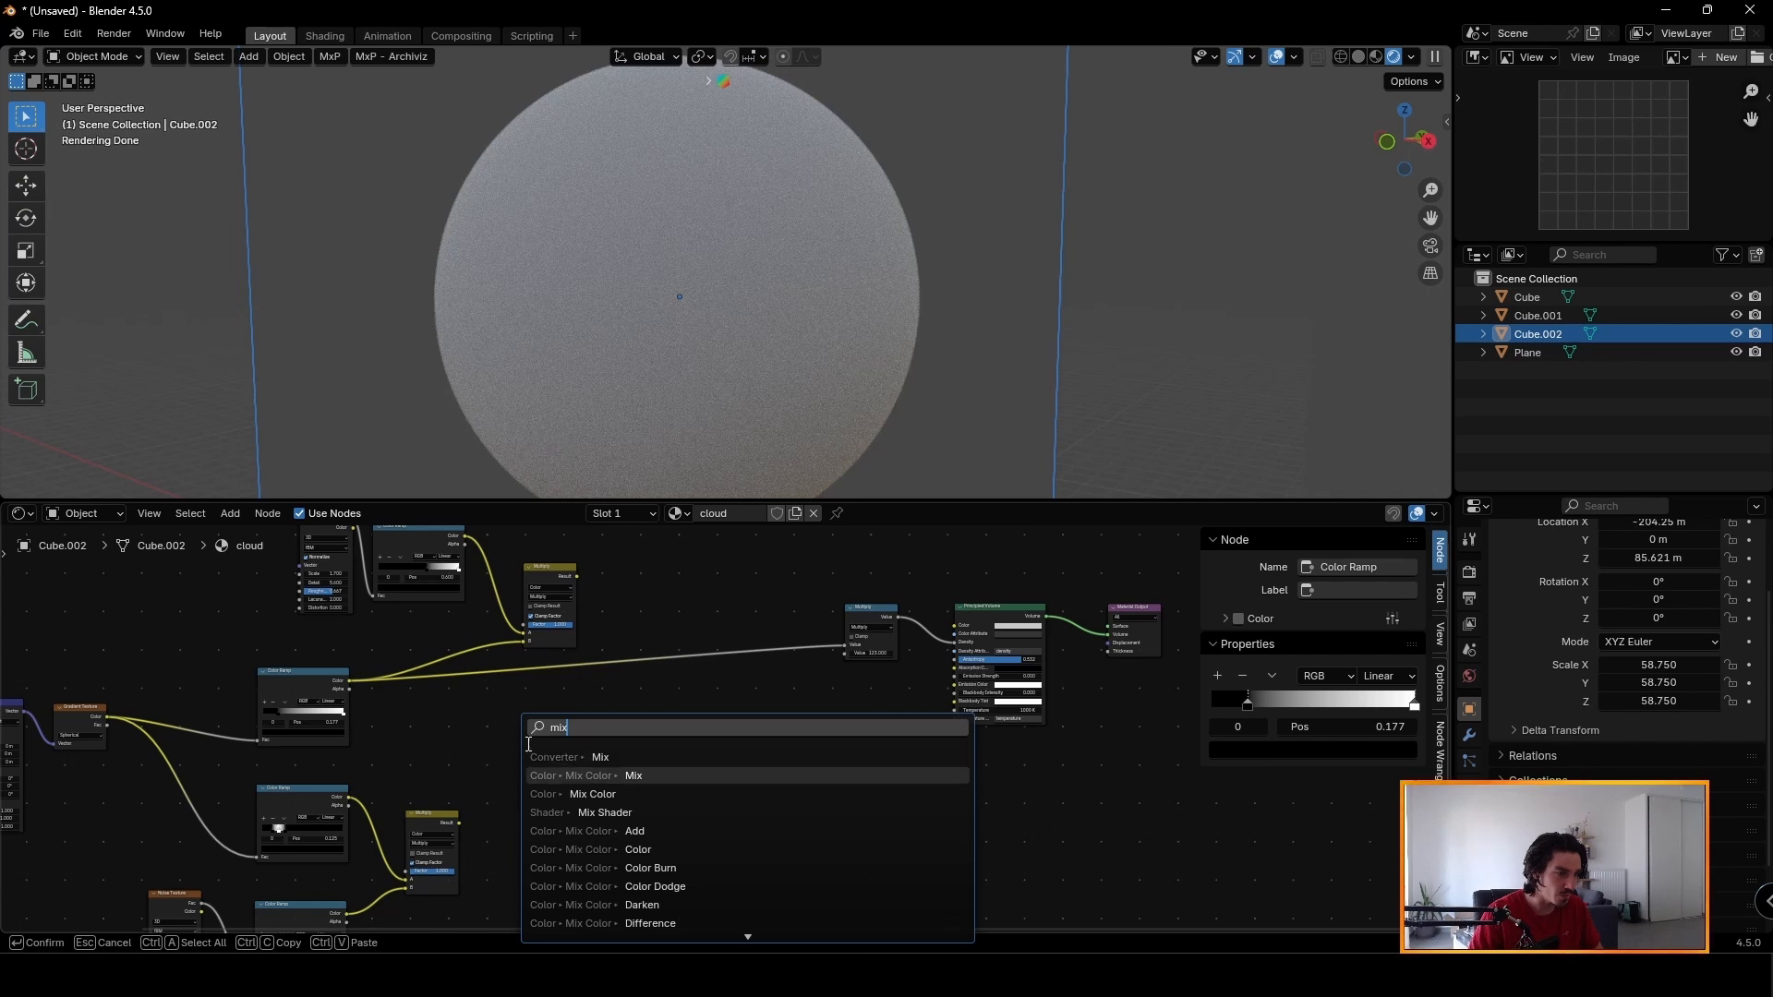
{"action": "key", "text": "Return"}
{"action": "left_click", "coordinate": [531, 748]}
{"action": "scroll", "coordinate": [451, 837], "scroll_direction": "up", "scroll_amount": 2}
Link the gradient ramp to the new Mix node's A, the shell's Multiply to B, and its Result to the Math Multiply.
{"action": "left_click_drag", "start_coordinate": [443, 831], "coordinate": [555, 806]}
{"action": "left_click_drag", "start_coordinate": [280, 620], "coordinate": [570, 737]}
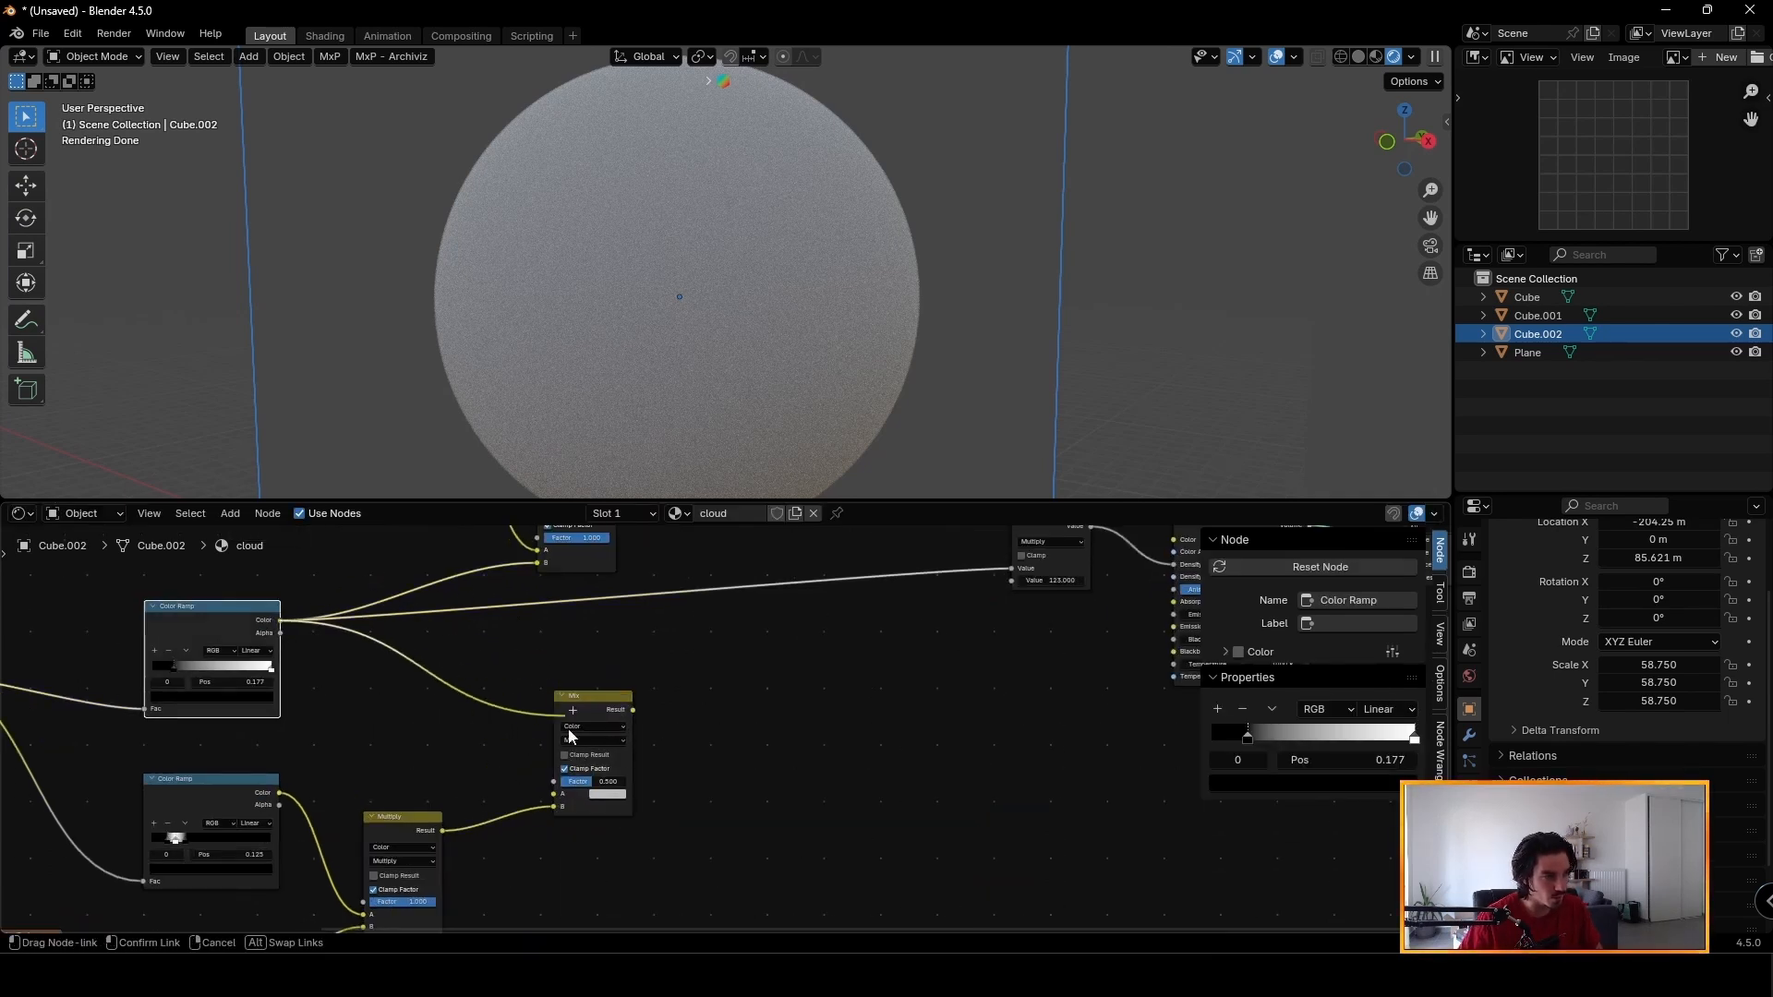
{"action": "left_click_drag", "start_coordinate": [559, 800], "coordinate": [555, 795]}
{"action": "scroll", "coordinate": [572, 785], "scroll_direction": "down", "scroll_amount": 1}
{"action": "left_click_drag", "start_coordinate": [629, 722], "coordinate": [952, 601]}
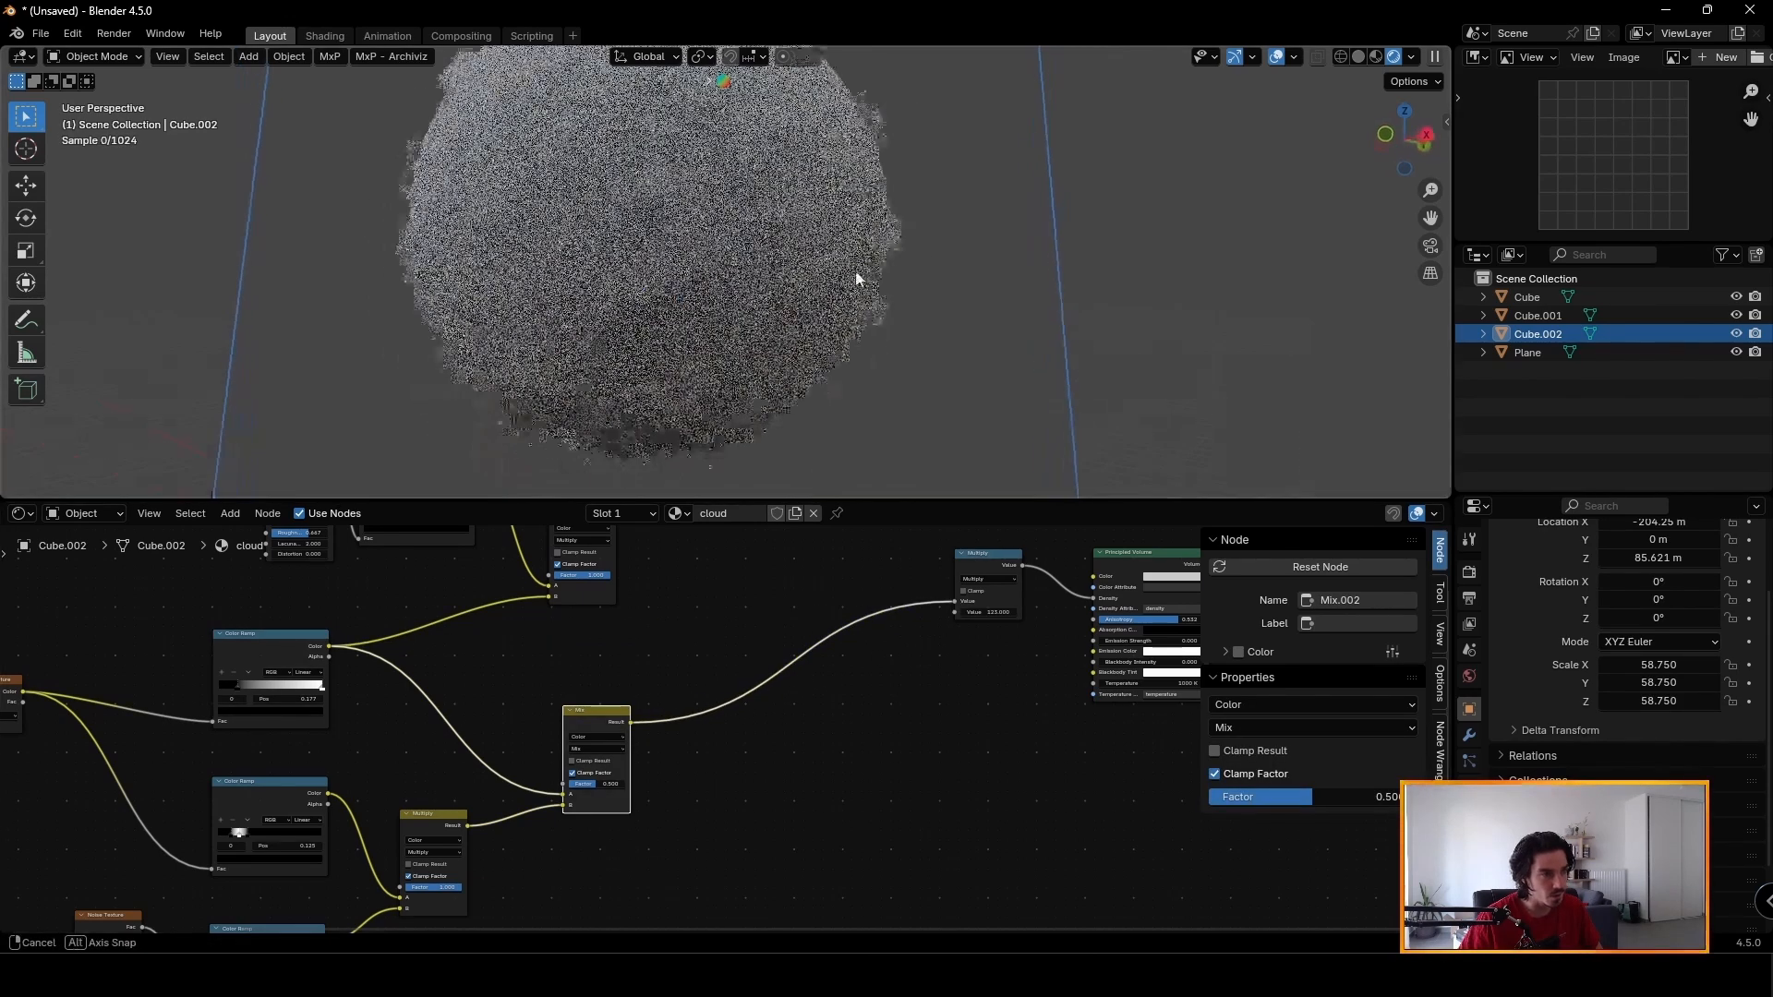
Set the new Mix node's factor to 0.475 and its blend mode to Add.
{"action": "scroll", "coordinate": [568, 750], "scroll_direction": "up", "scroll_amount": 4}
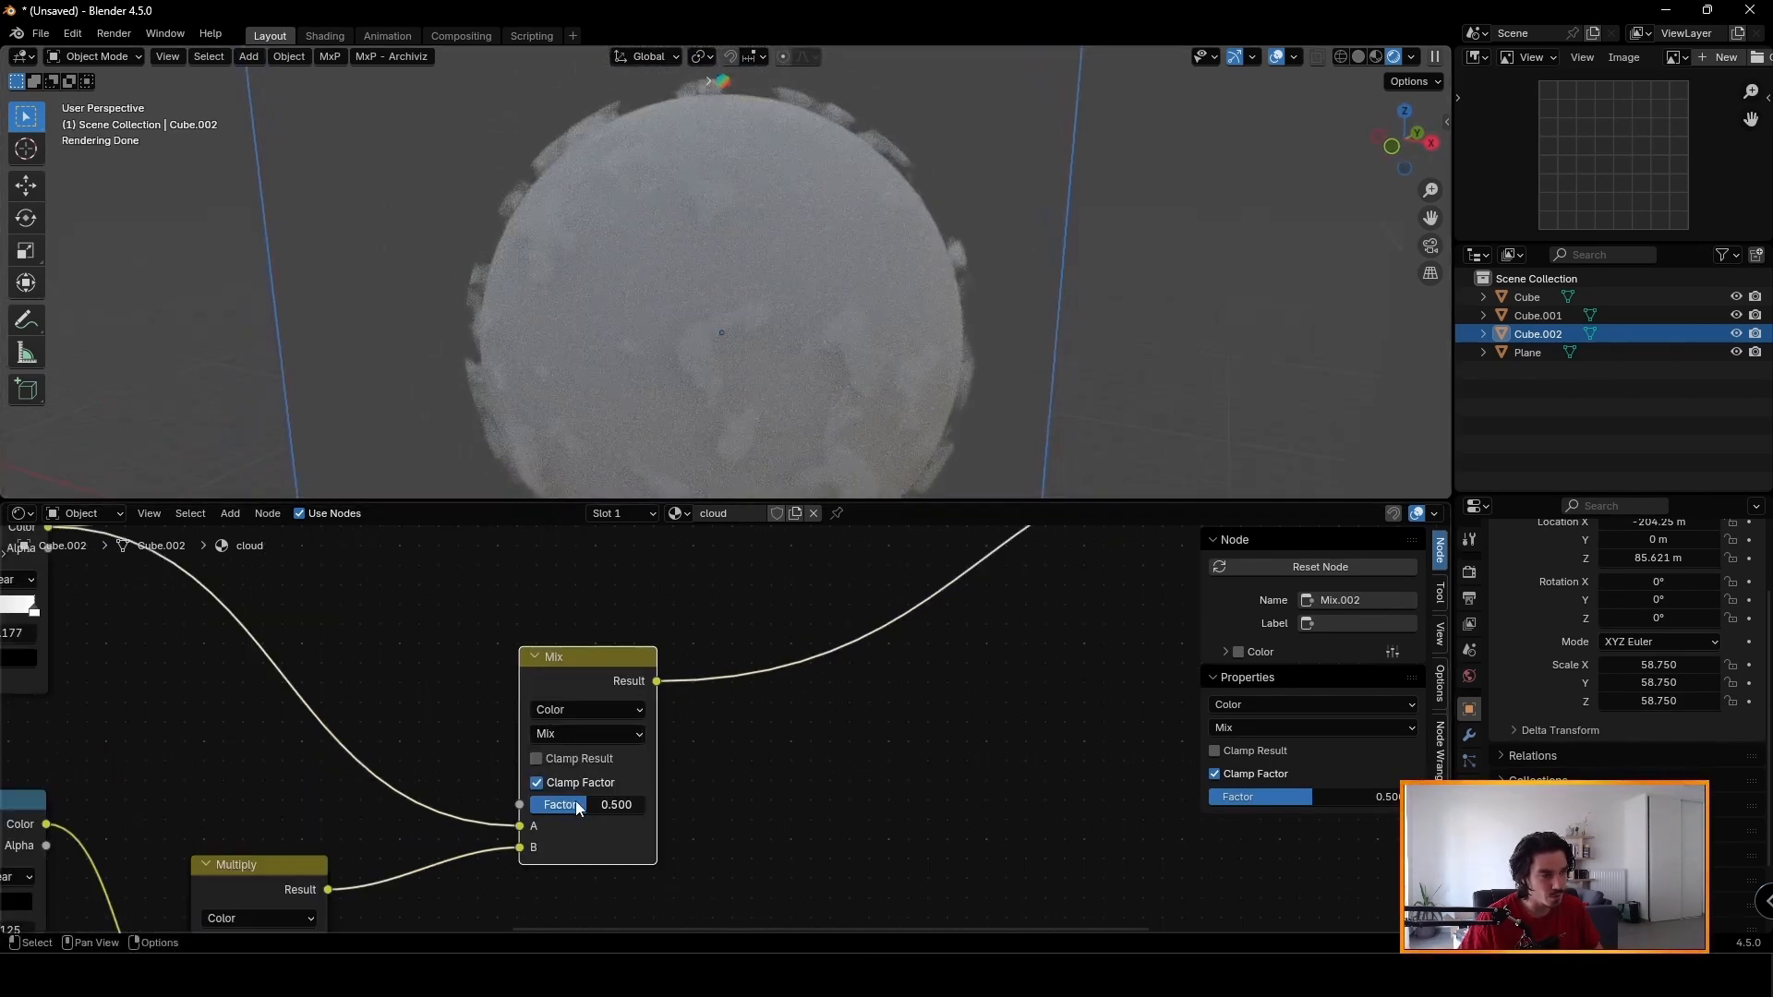
{"action": "mouse_move", "coordinate": [587, 804]}
{"action": "left_mouse_down"}
{"action": "mouse_move", "coordinate": [530, 804]}
{"action": "mouse_move", "coordinate": [645, 805]}
{"action": "mouse_move", "coordinate": [539, 804]}
{"action": "mouse_move", "coordinate": [585, 805]}
{"action": "left_mouse_up"}
{"action": "left_click_drag", "start_coordinate": [639, 682], "coordinate": [659, 676]}
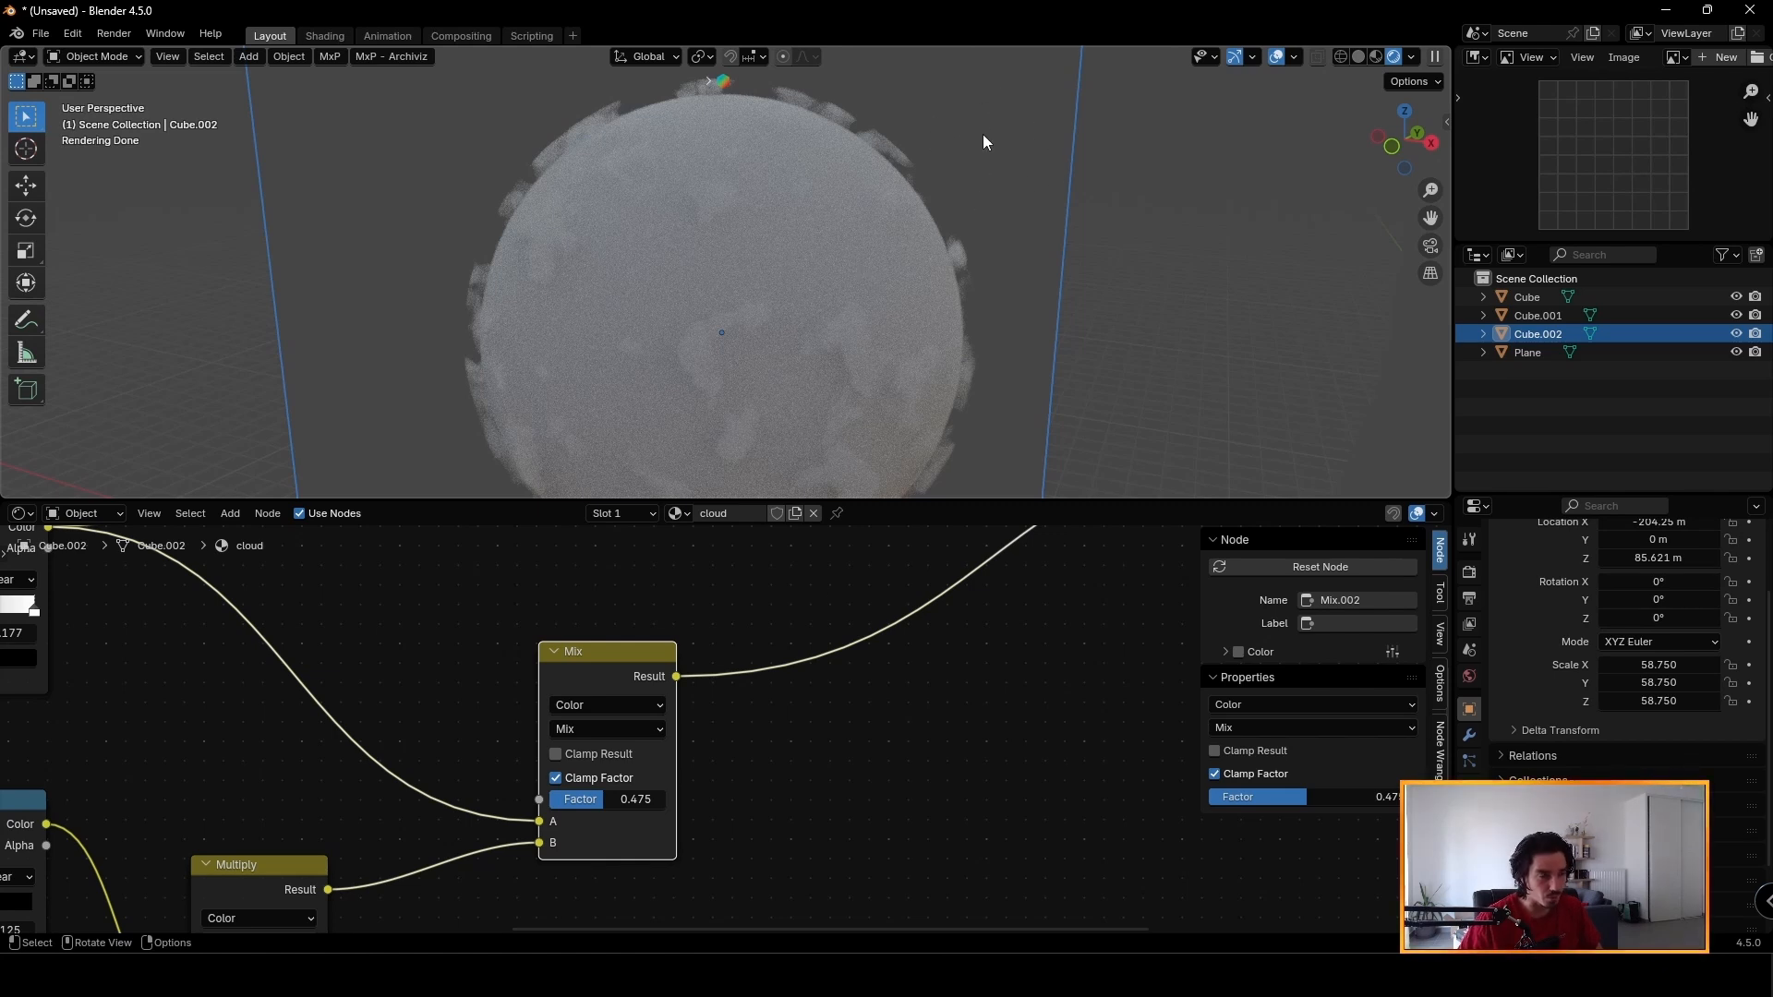
{"action": "left_click", "coordinate": [599, 728]}
{"action": "left_click", "coordinate": [577, 665]}
Move the shell's Color Ramp slightly lower and raise the Add node's factor to 1.
{"action": "middle_click_drag", "start_coordinate": [425, 665], "coordinate": [728, 661]}
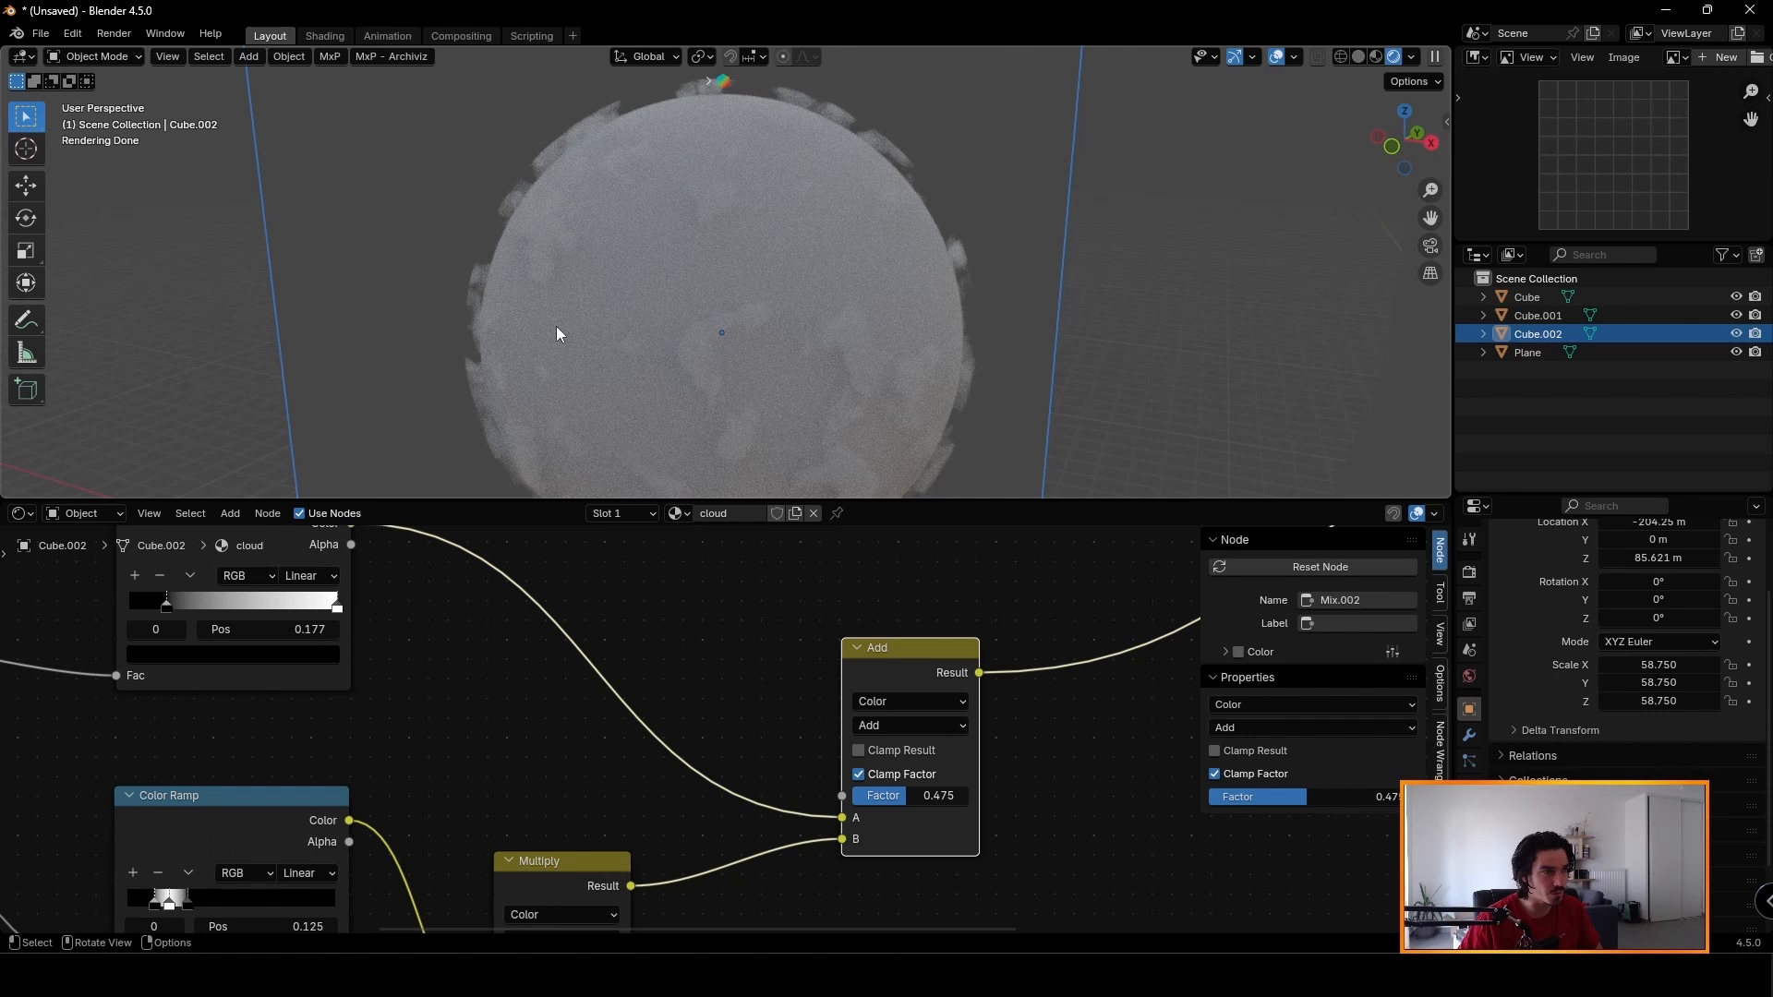
{"action": "middle_click_drag", "start_coordinate": [709, 819], "coordinate": [696, 647]}
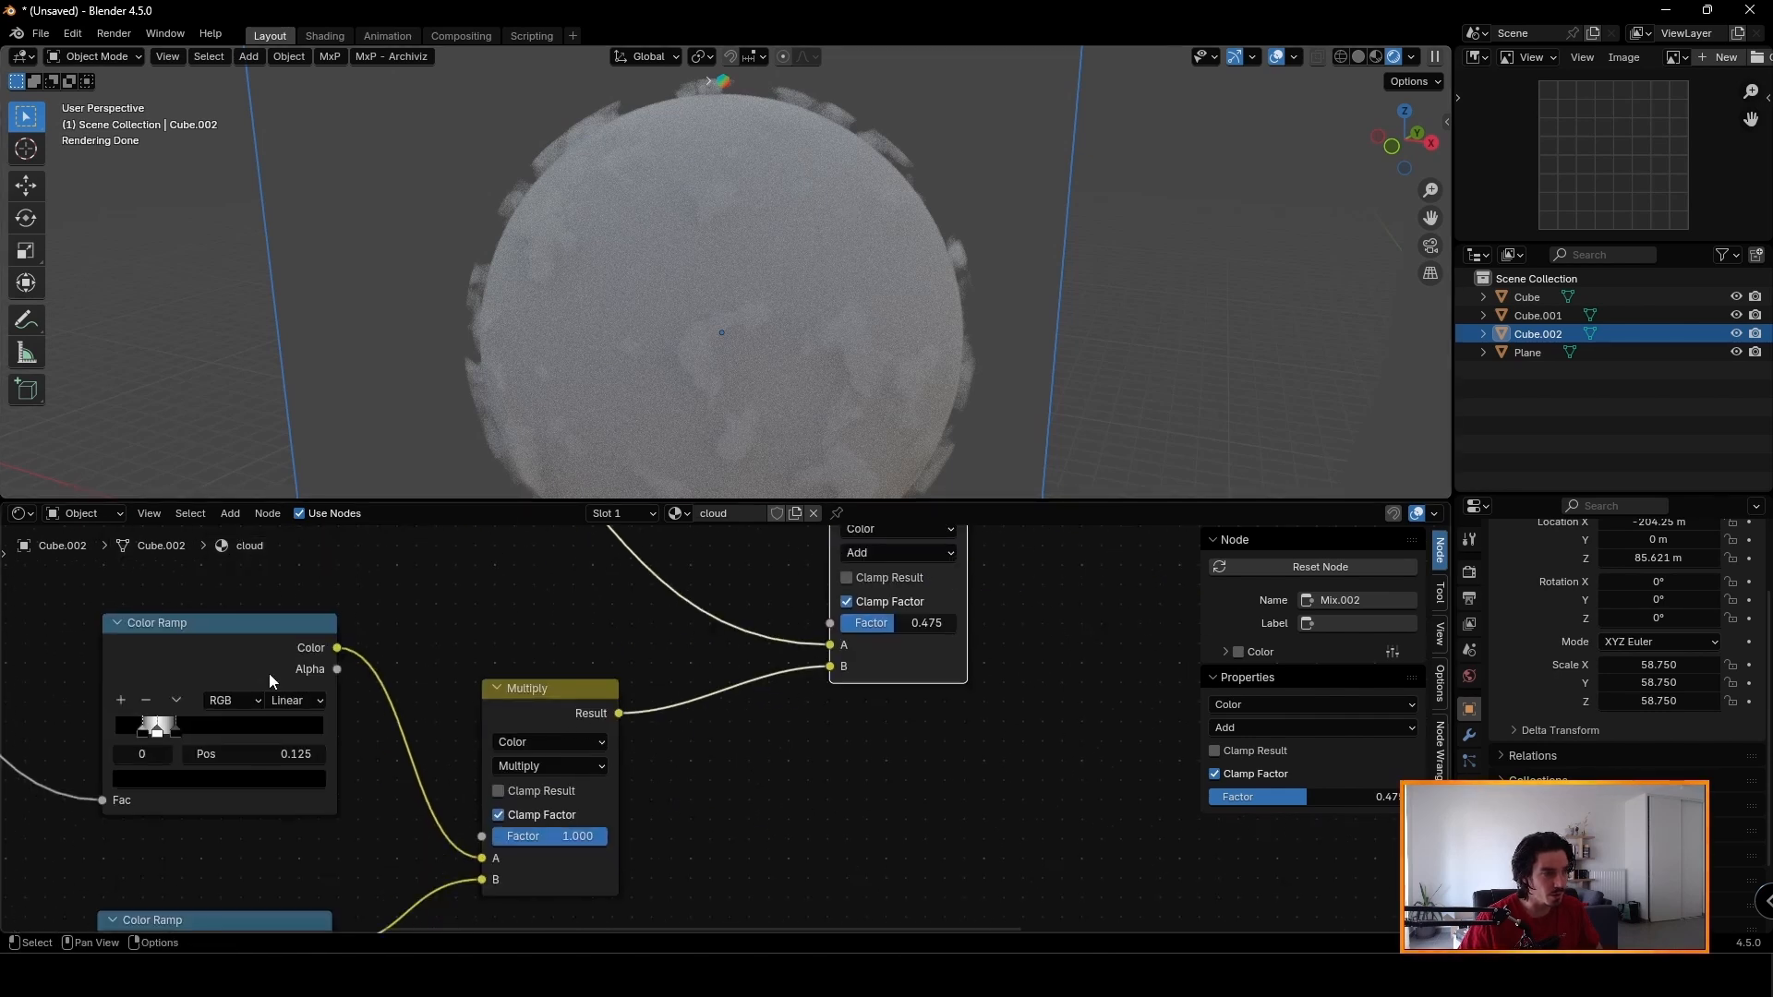
{"action": "left_click_drag", "start_coordinate": [250, 657], "coordinate": [247, 678]}
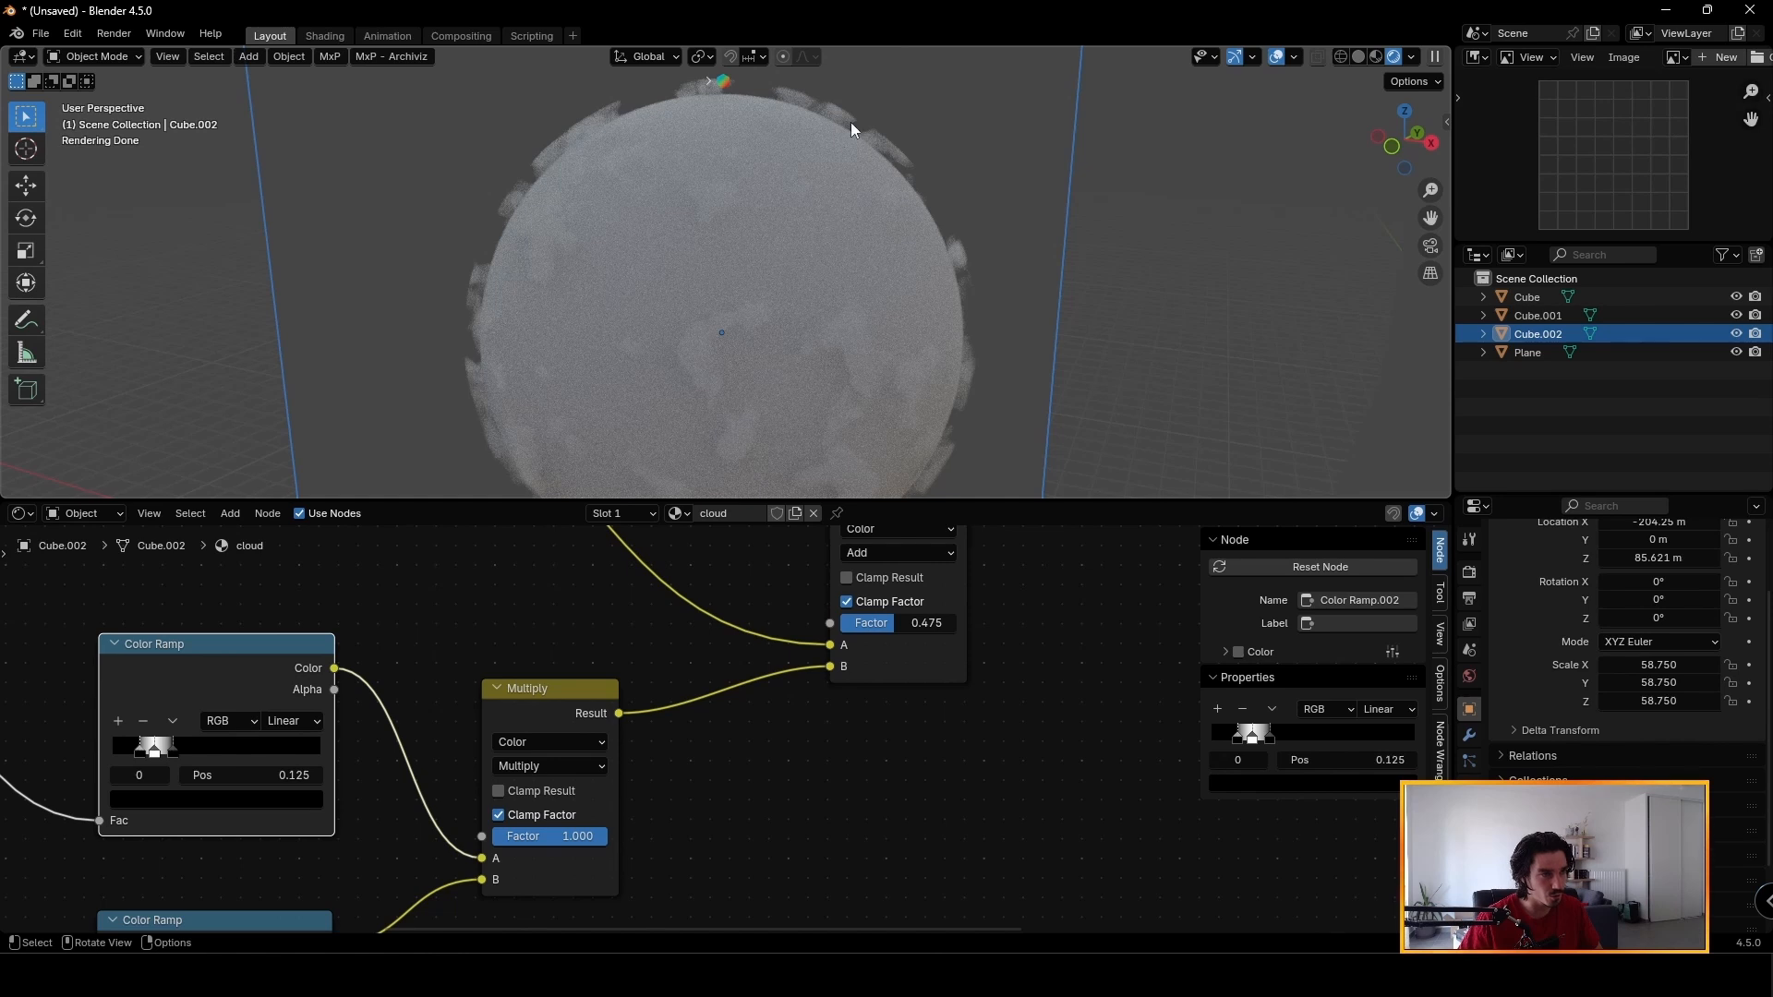
{"action": "middle_click_drag", "start_coordinate": [812, 708], "coordinate": [656, 839]}
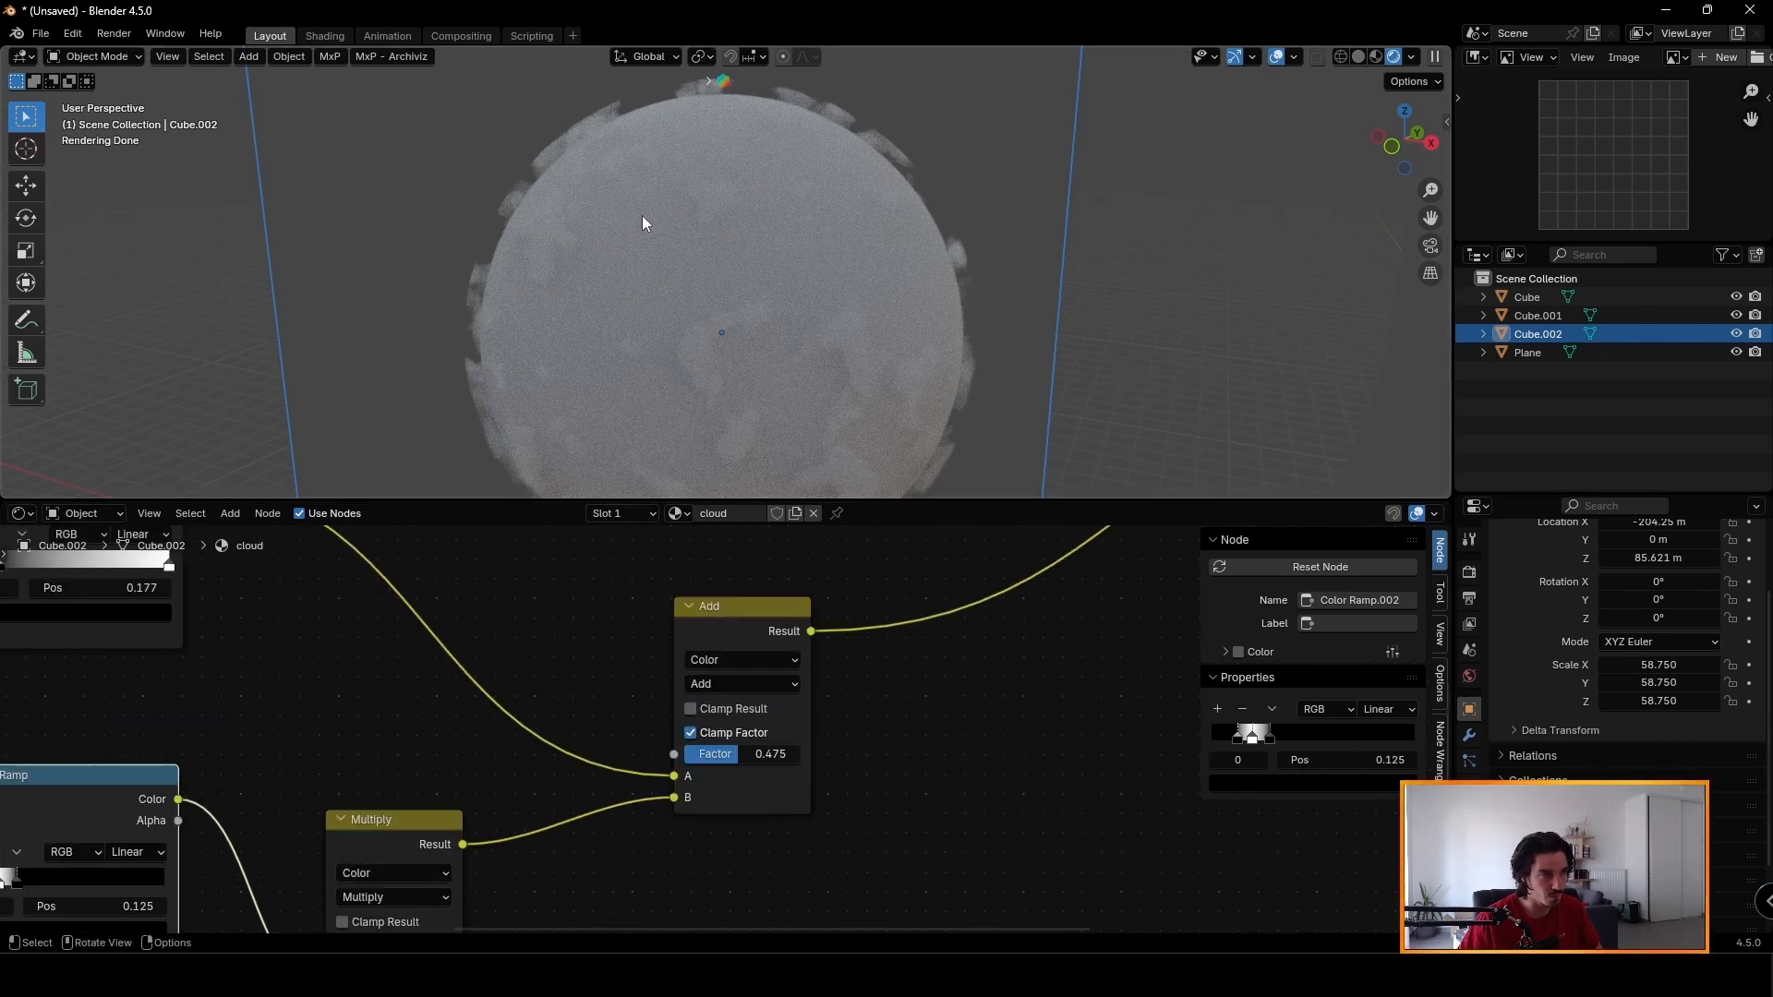
{"action": "middle_click_drag", "start_coordinate": [641, 215], "coordinate": [656, 319], "text": "ctrl"}
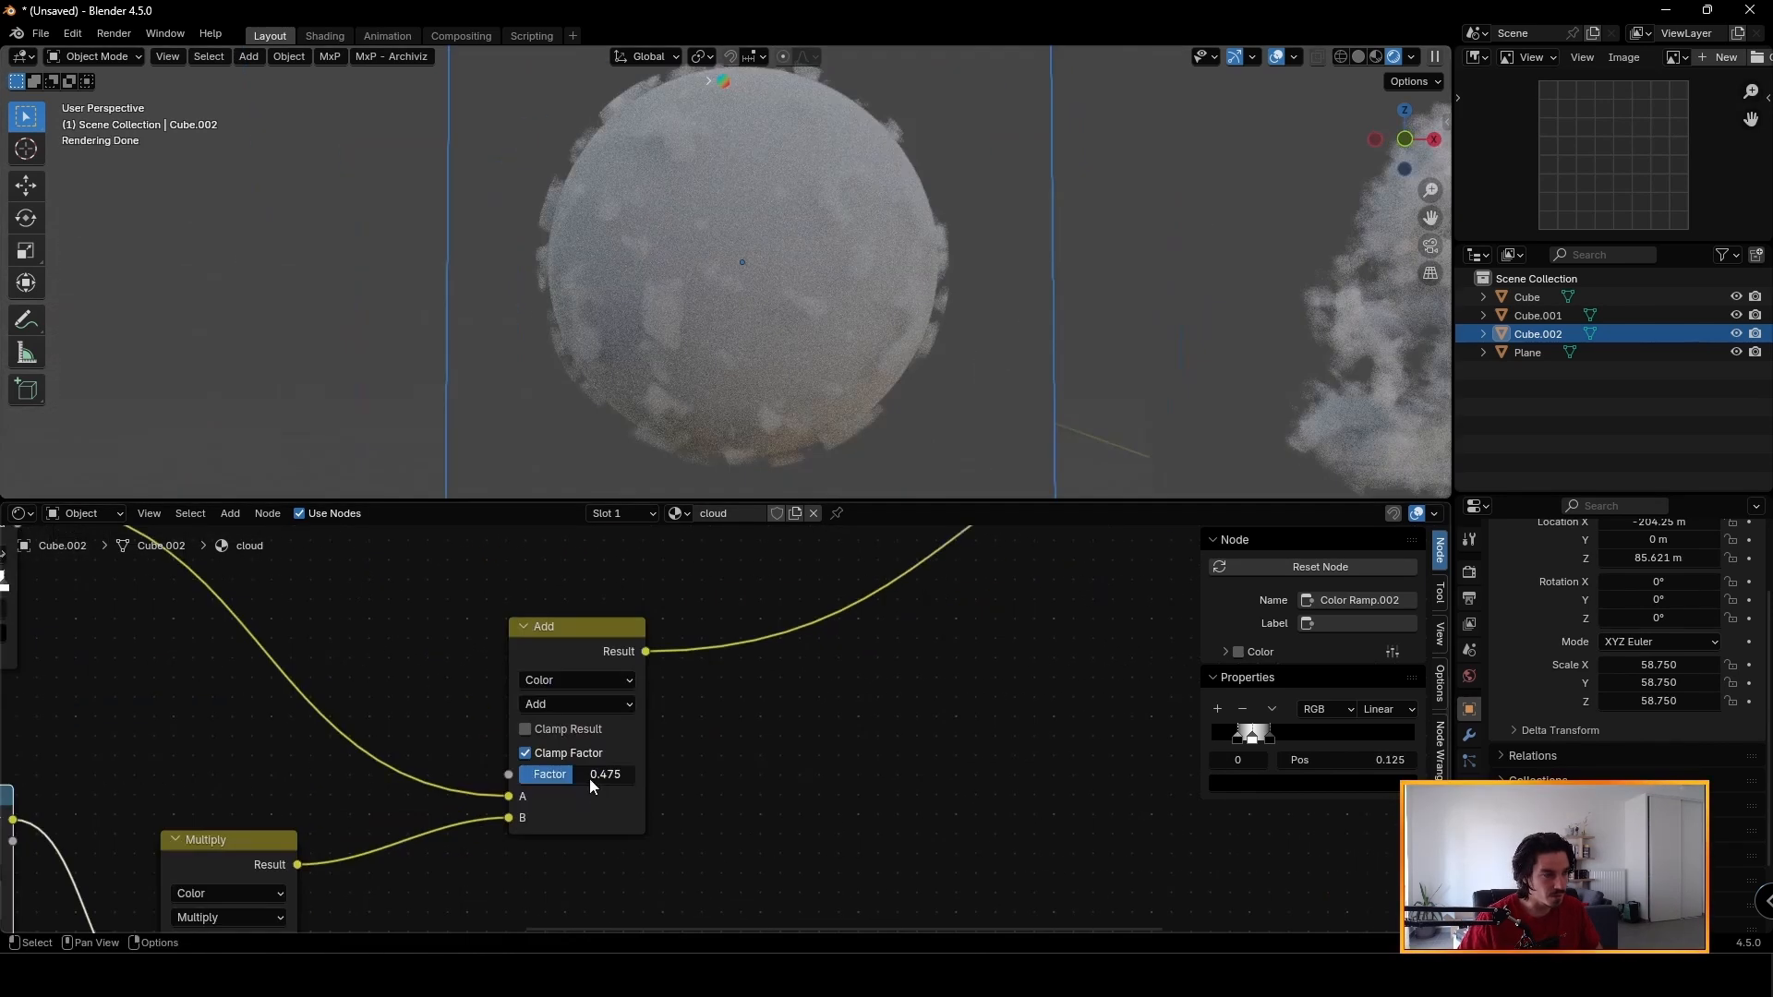
{"action": "left_click_drag", "start_coordinate": [590, 779], "coordinate": [638, 778]}
Reposition the upper Multiply mix node and the Add node so that they line up above each other.
{"action": "scroll", "coordinate": [757, 591], "scroll_direction": "down", "scroll_amount": 4}
{"action": "middle_click_drag", "start_coordinate": [757, 591], "coordinate": [554, 744]}
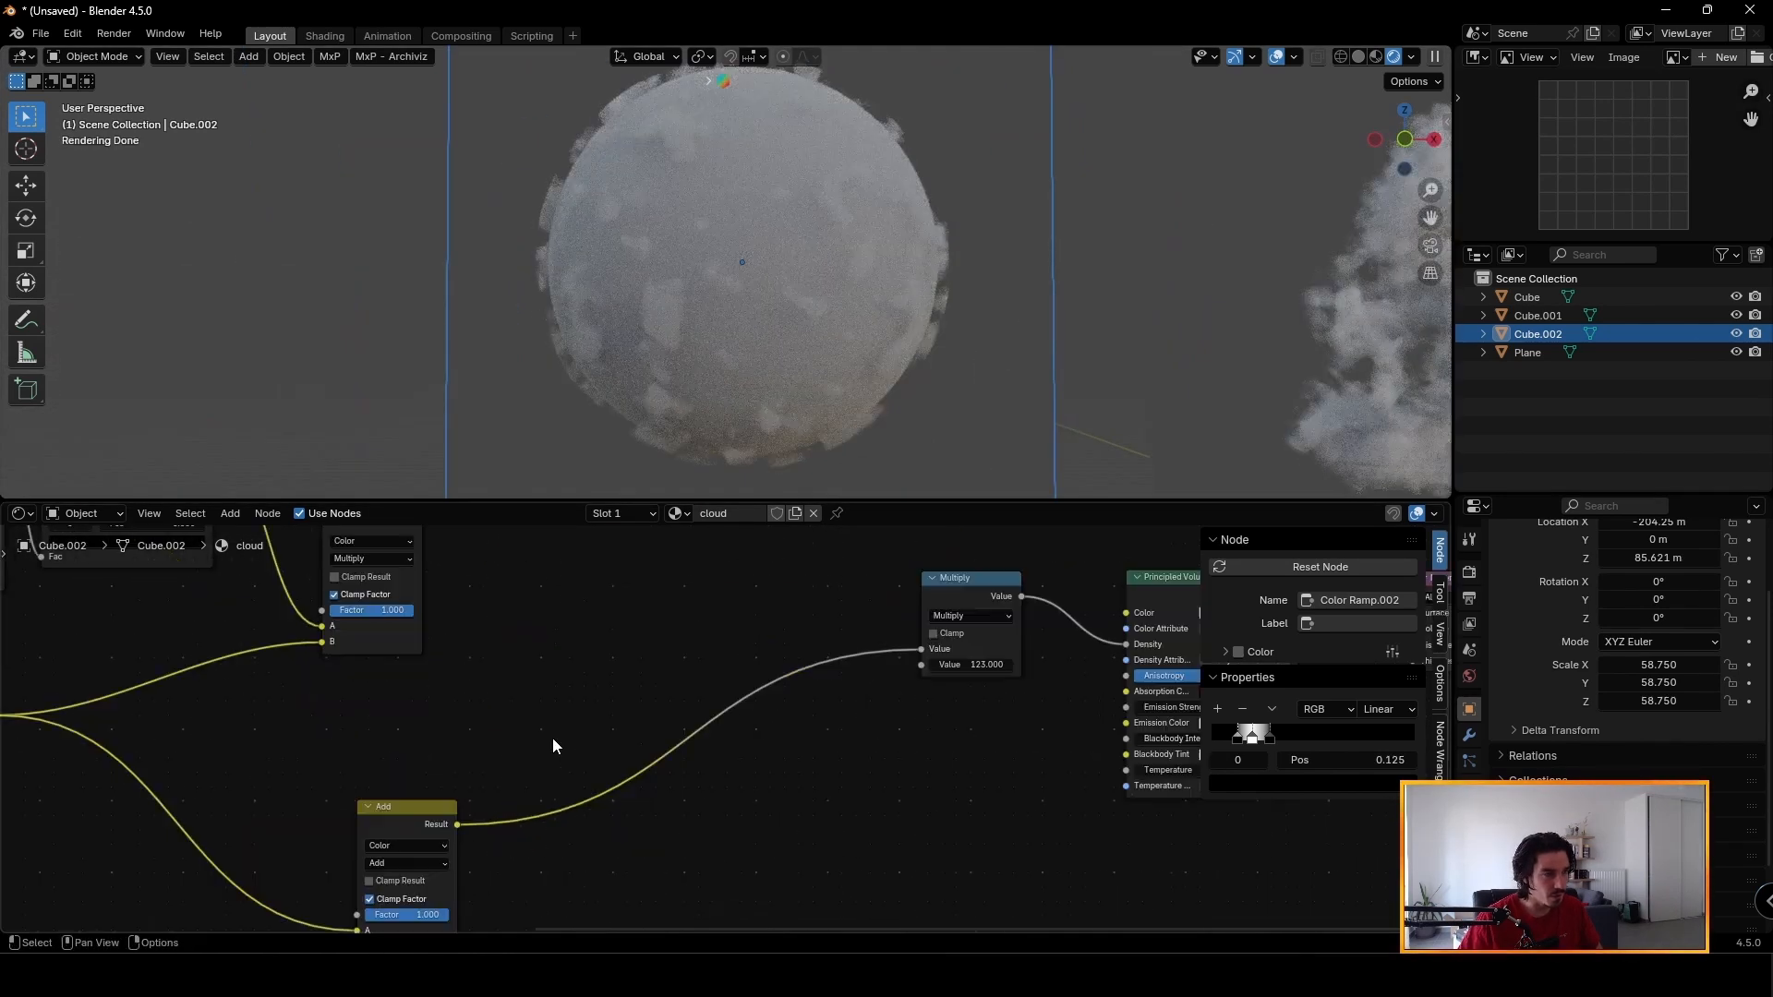
{"action": "middle_click_drag", "start_coordinate": [451, 622], "coordinate": [515, 669]}
{"action": "left_click_drag", "start_coordinate": [430, 560], "coordinate": [476, 568]}
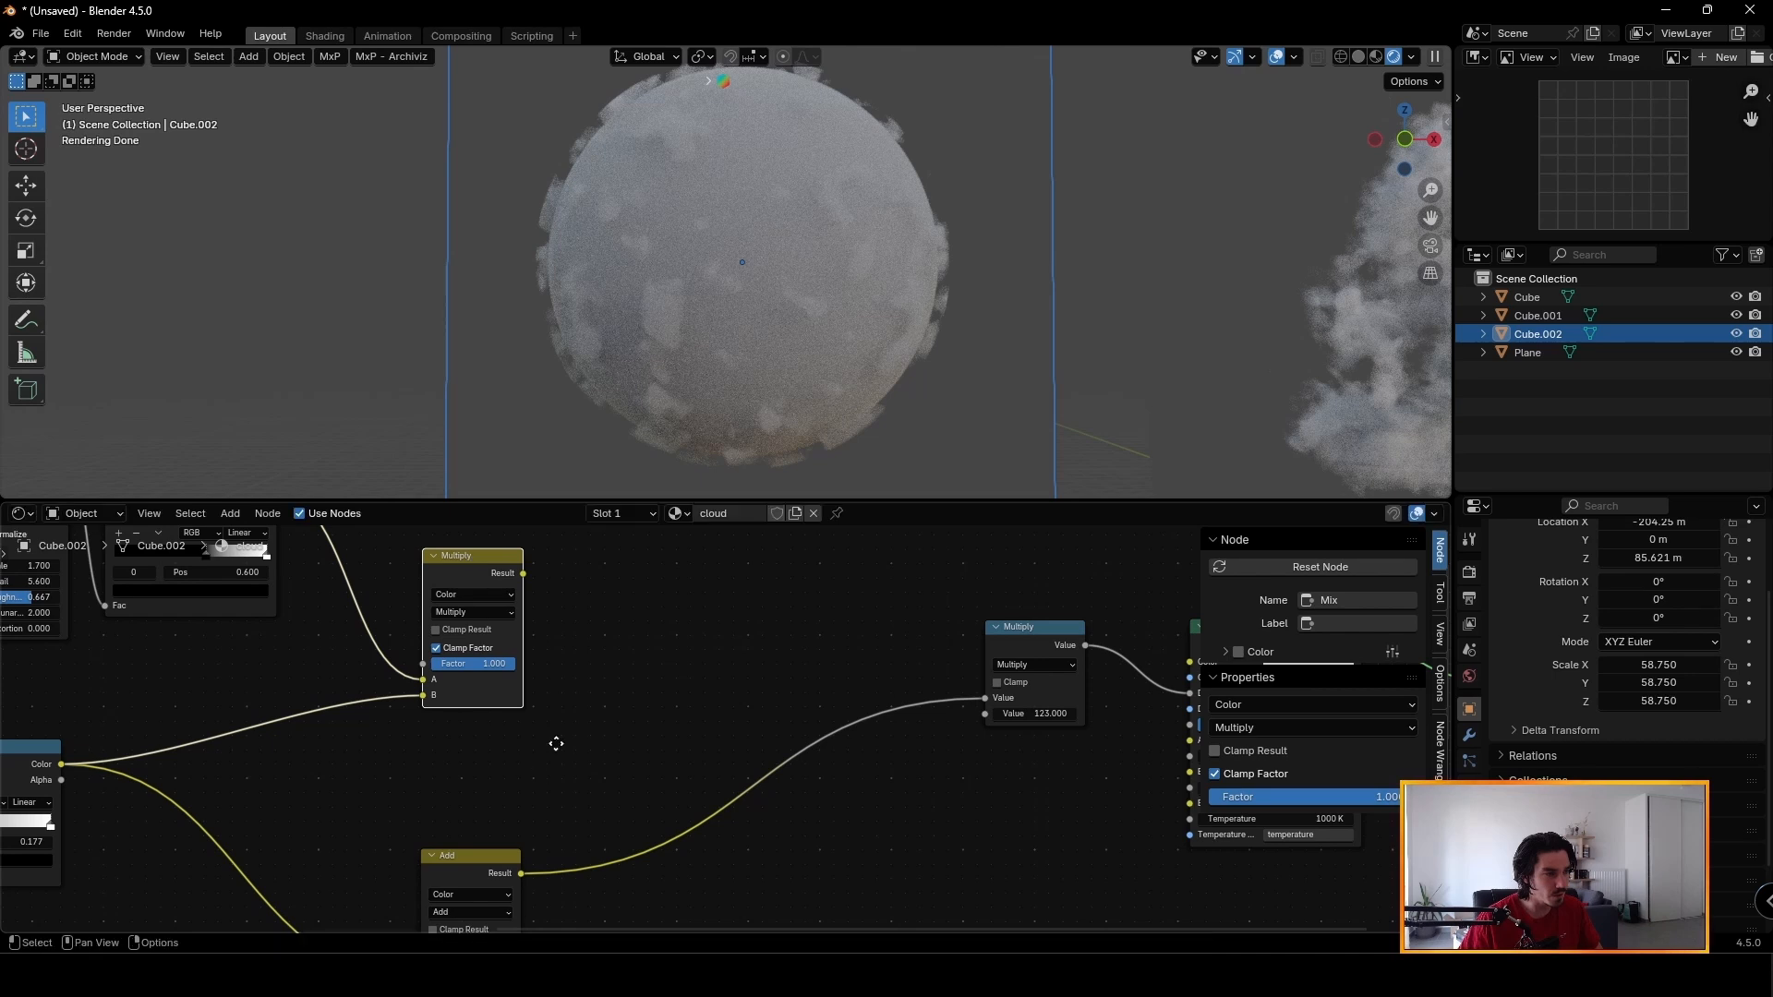
{"action": "middle_click_drag", "start_coordinate": [558, 744], "coordinate": [698, 600]}
{"action": "left_click_drag", "start_coordinate": [605, 711], "coordinate": [594, 680]}
{"action": "middle_click_drag", "start_coordinate": [861, 225], "coordinate": [867, 248], "text": "shift"}
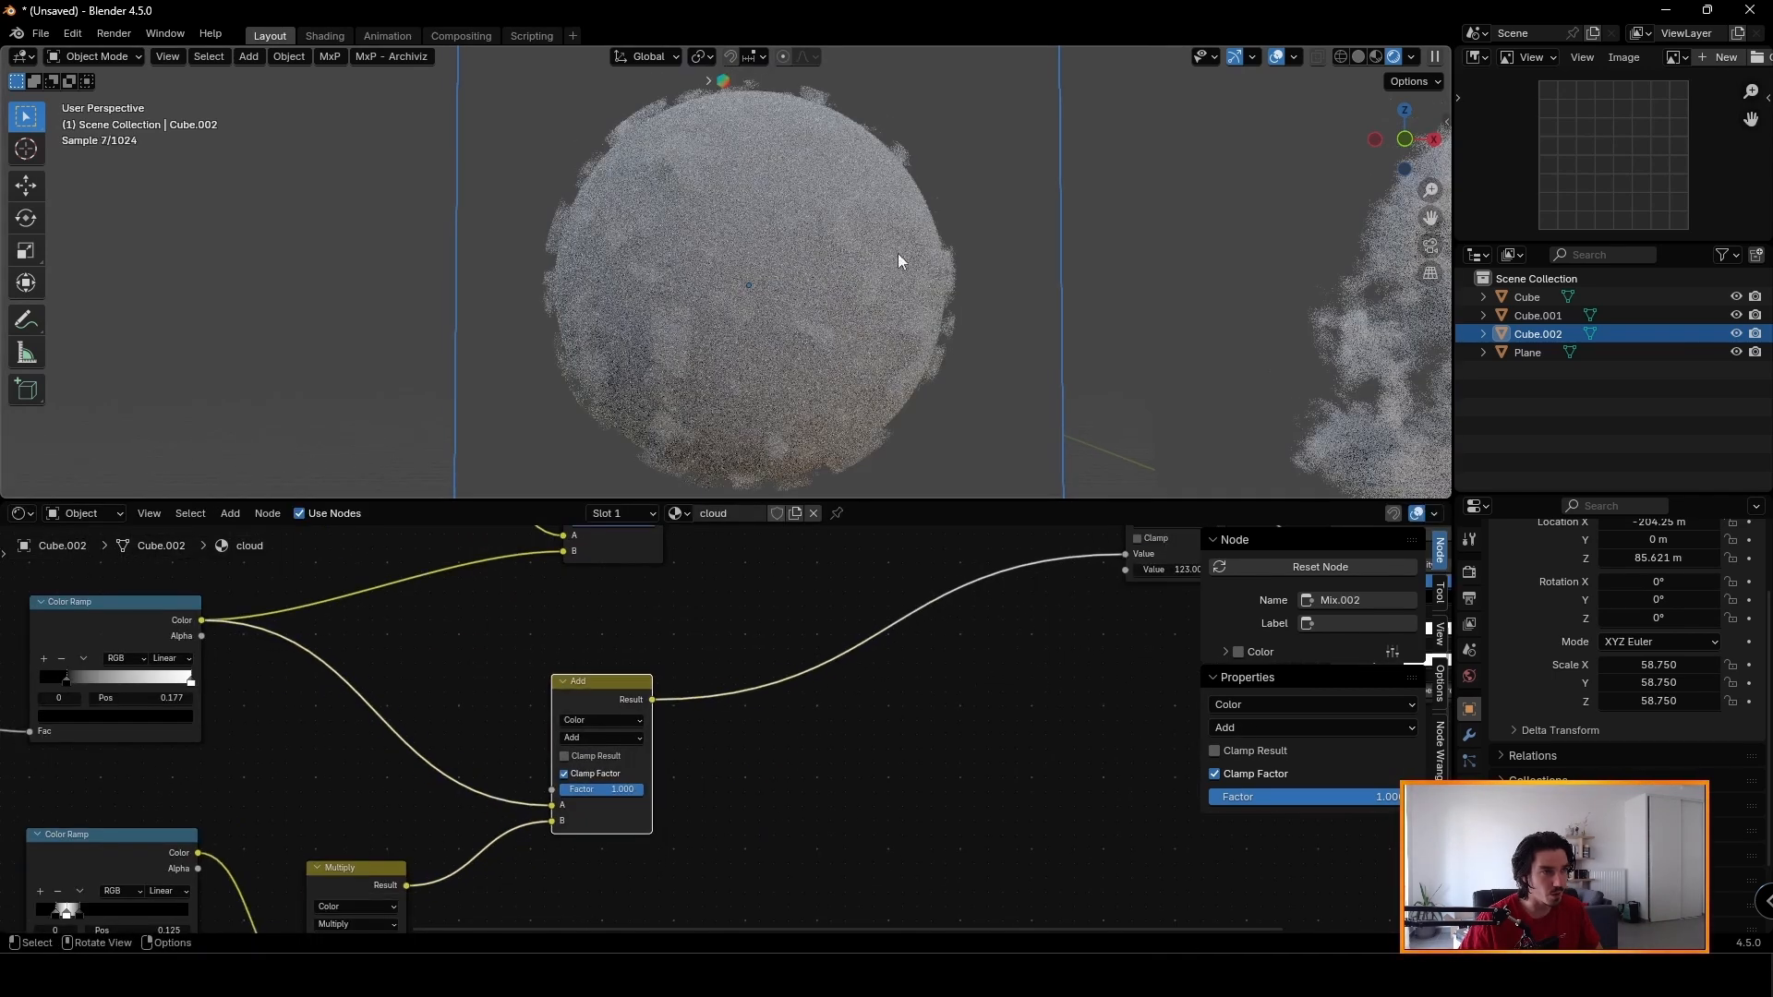
{"action": "middle_click_drag", "start_coordinate": [699, 631], "coordinate": [677, 732]}
{"action": "left_click_drag", "start_coordinate": [590, 533], "coordinate": [580, 546]}
Move the upper Multiply mix node closer to the Math Multiply, feed the Add result into its B, and connect its Result to the Math Multiply.
{"action": "middle_click_drag", "start_coordinate": [565, 571], "coordinate": [572, 622]}
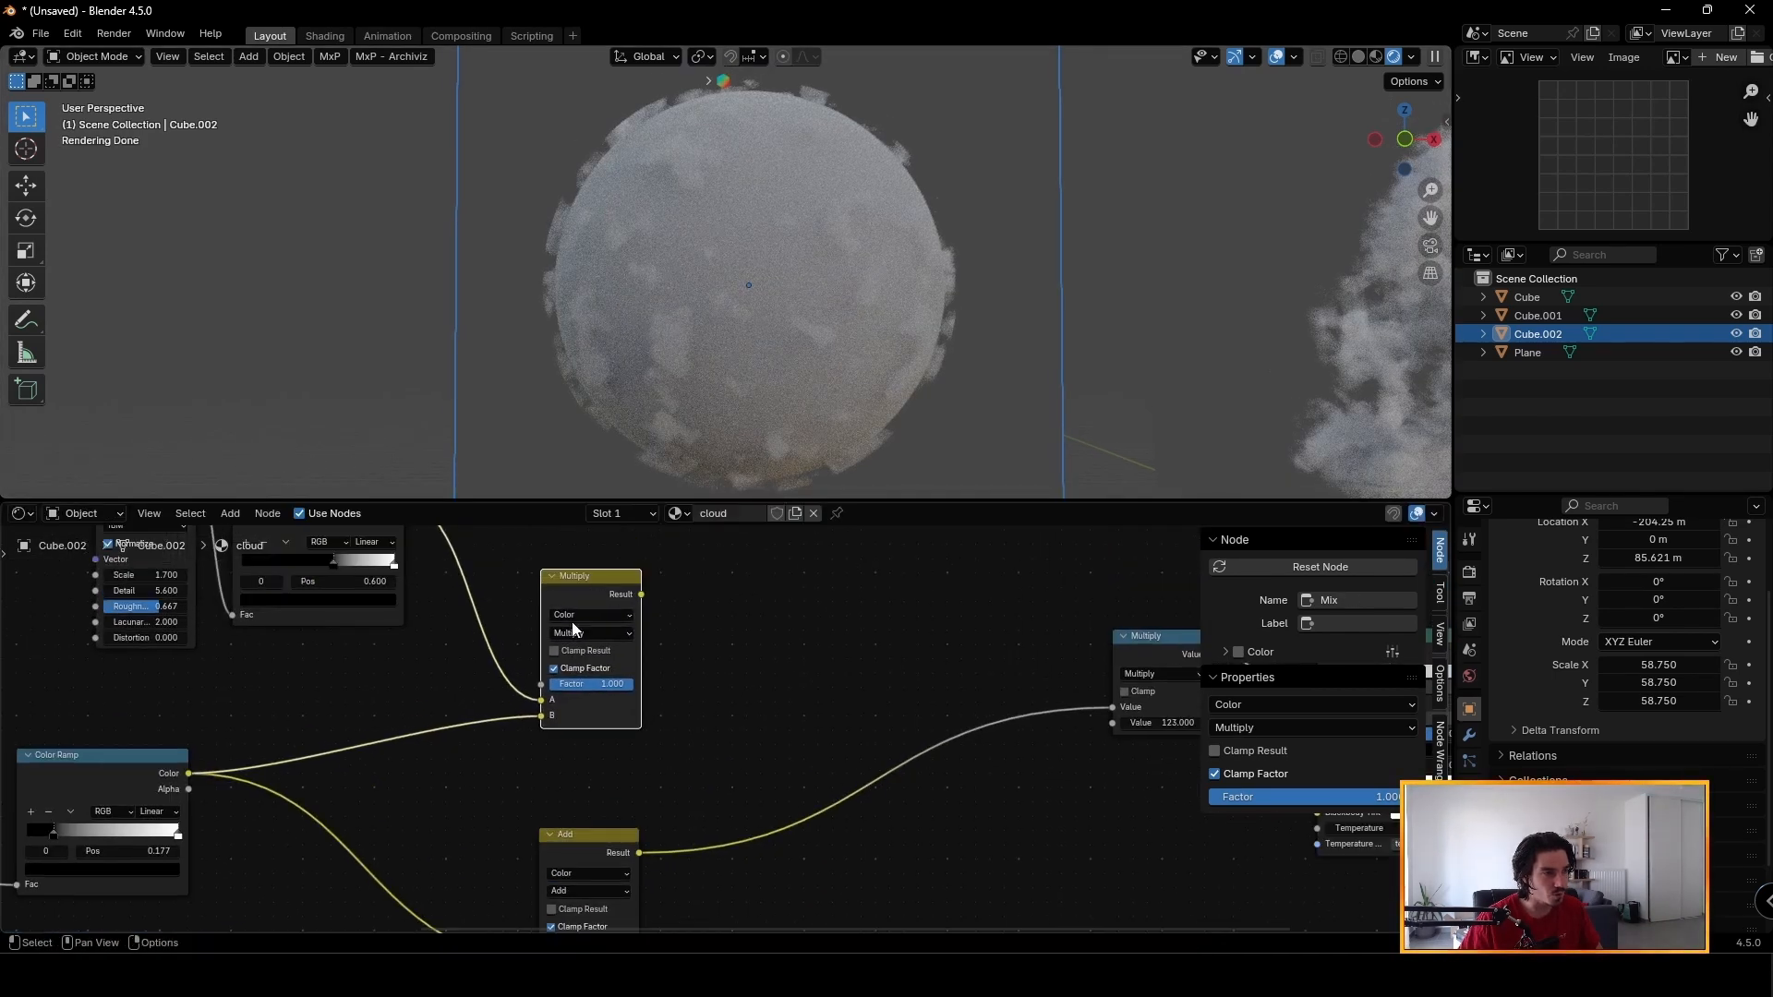
{"action": "left_click_drag", "start_coordinate": [612, 600], "coordinate": [887, 605]}
{"action": "left_click_drag", "start_coordinate": [639, 853], "coordinate": [818, 720]}
{"action": "middle_click_drag", "start_coordinate": [940, 694], "coordinate": [759, 694]}
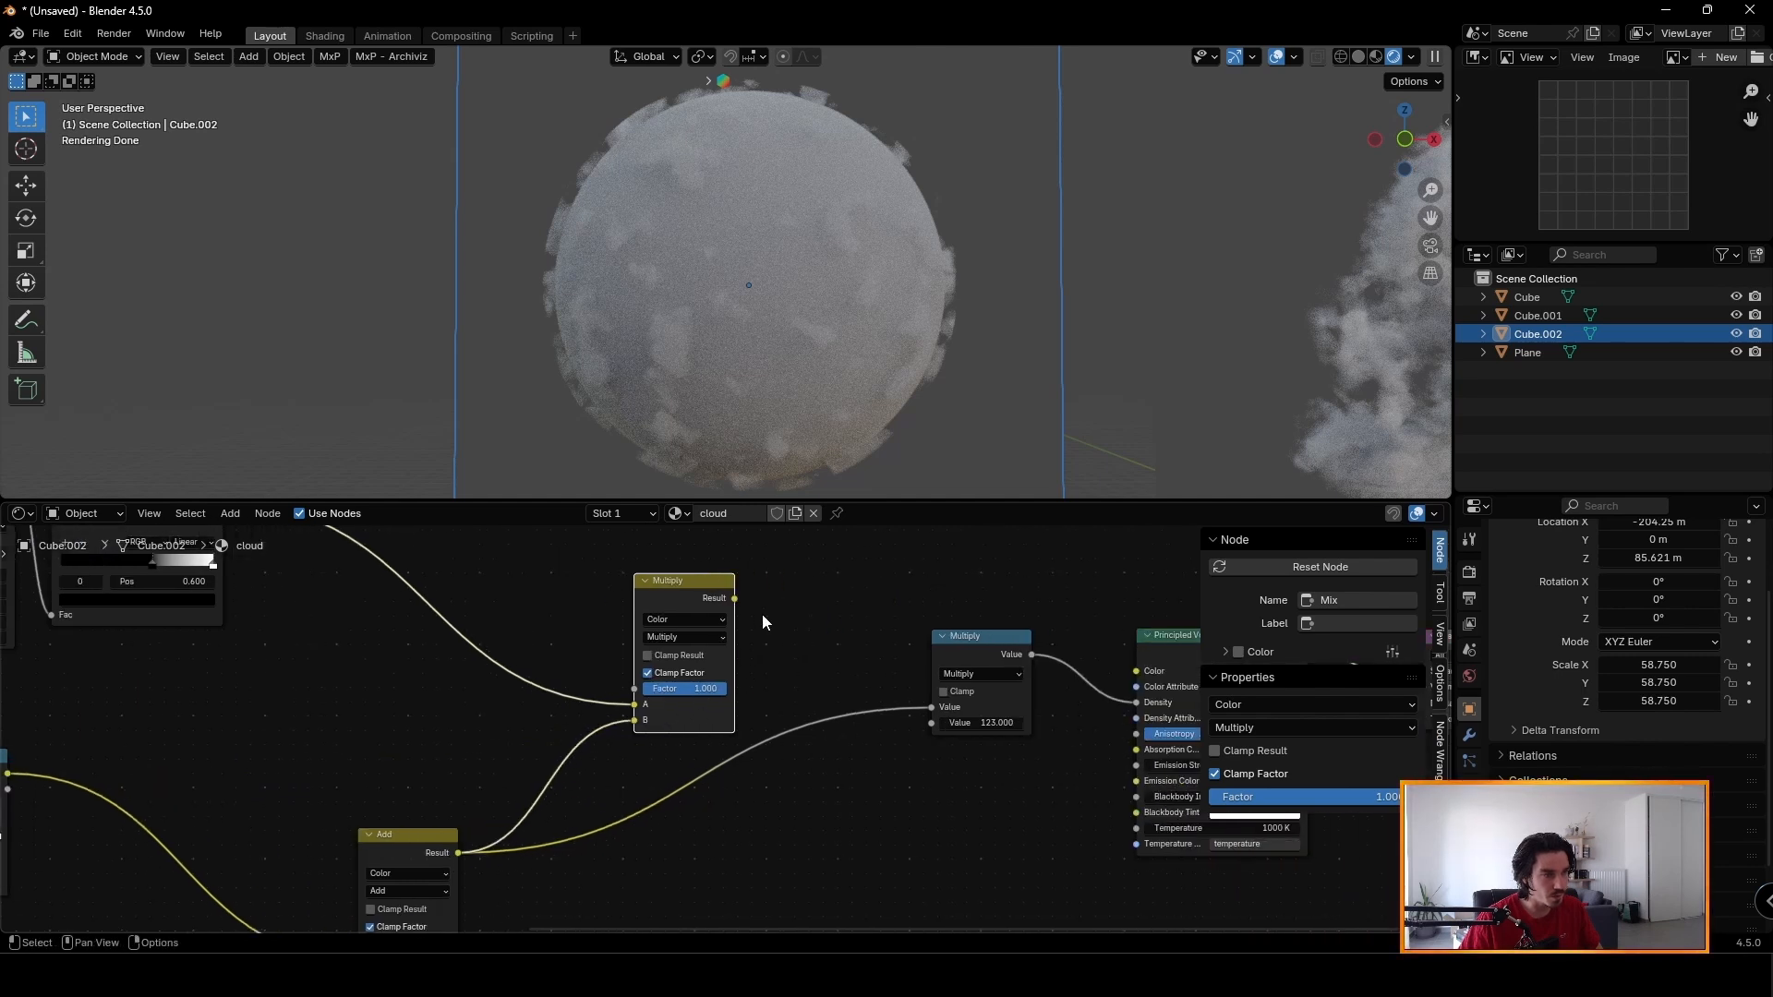
{"action": "left_click_drag", "start_coordinate": [946, 702], "coordinate": [944, 705]}
{"action": "middle_click_drag", "start_coordinate": [800, 246], "coordinate": [768, 268]}
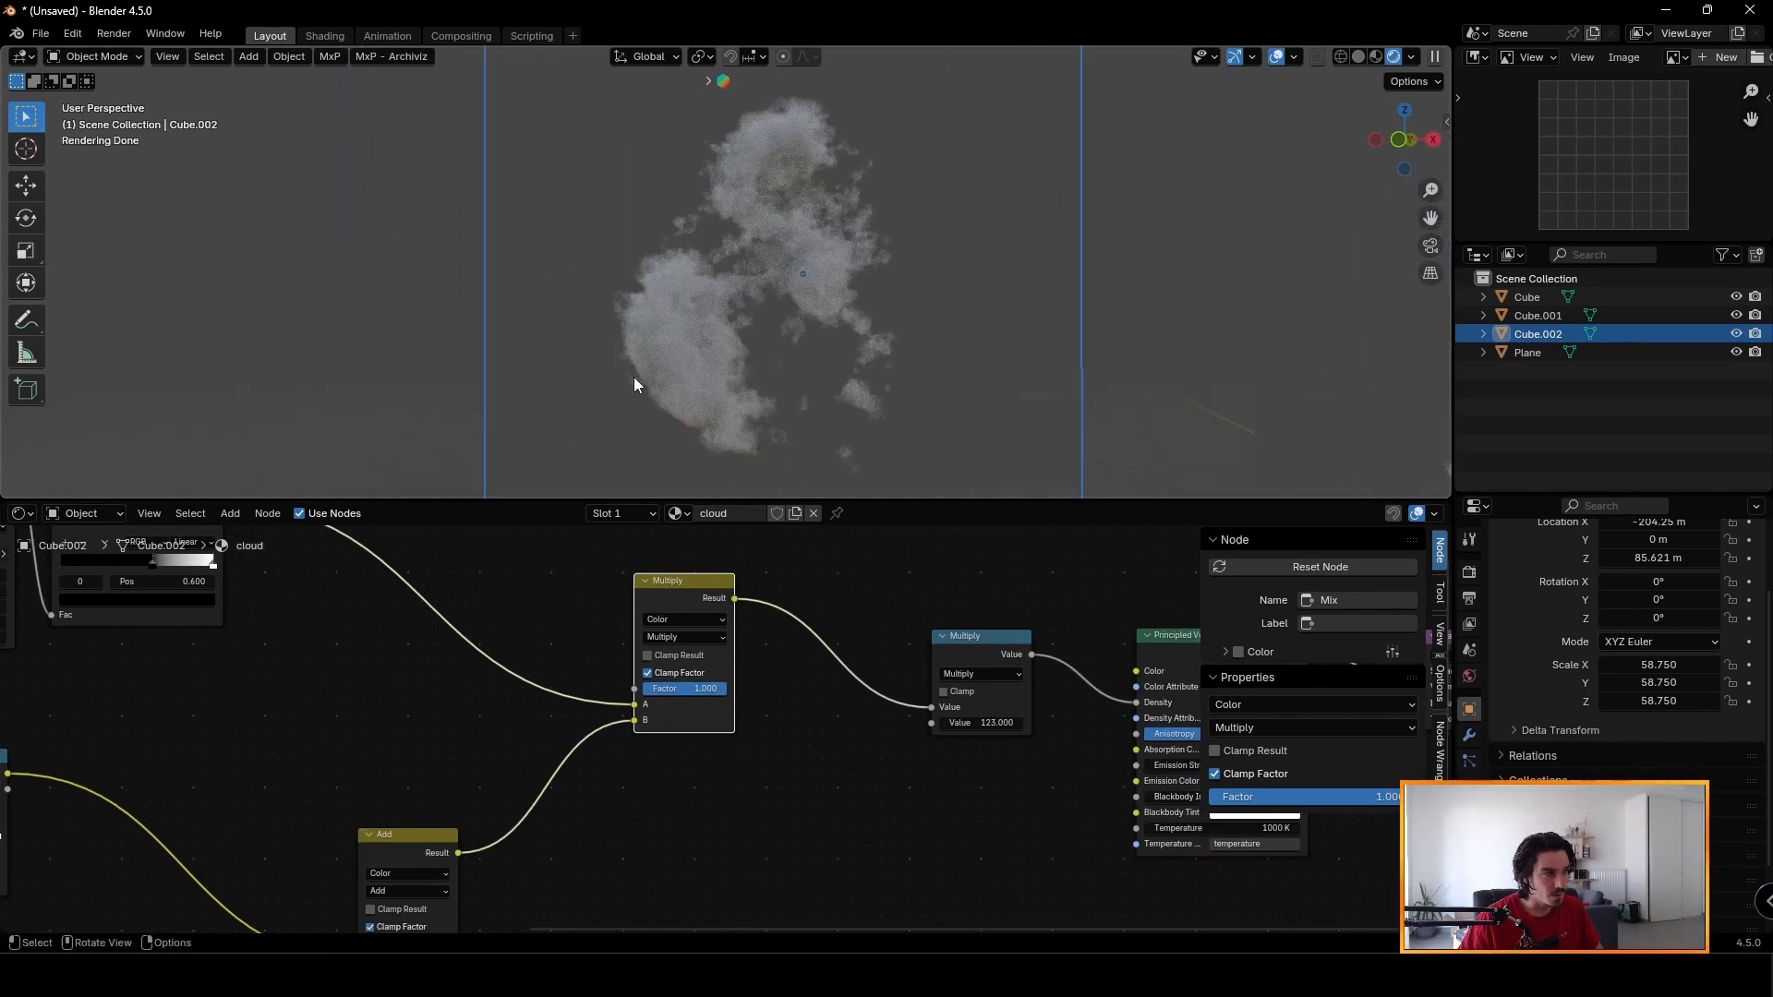
{"action": "scroll", "coordinate": [633, 377], "scroll_direction": "up", "scroll_amount": 3}
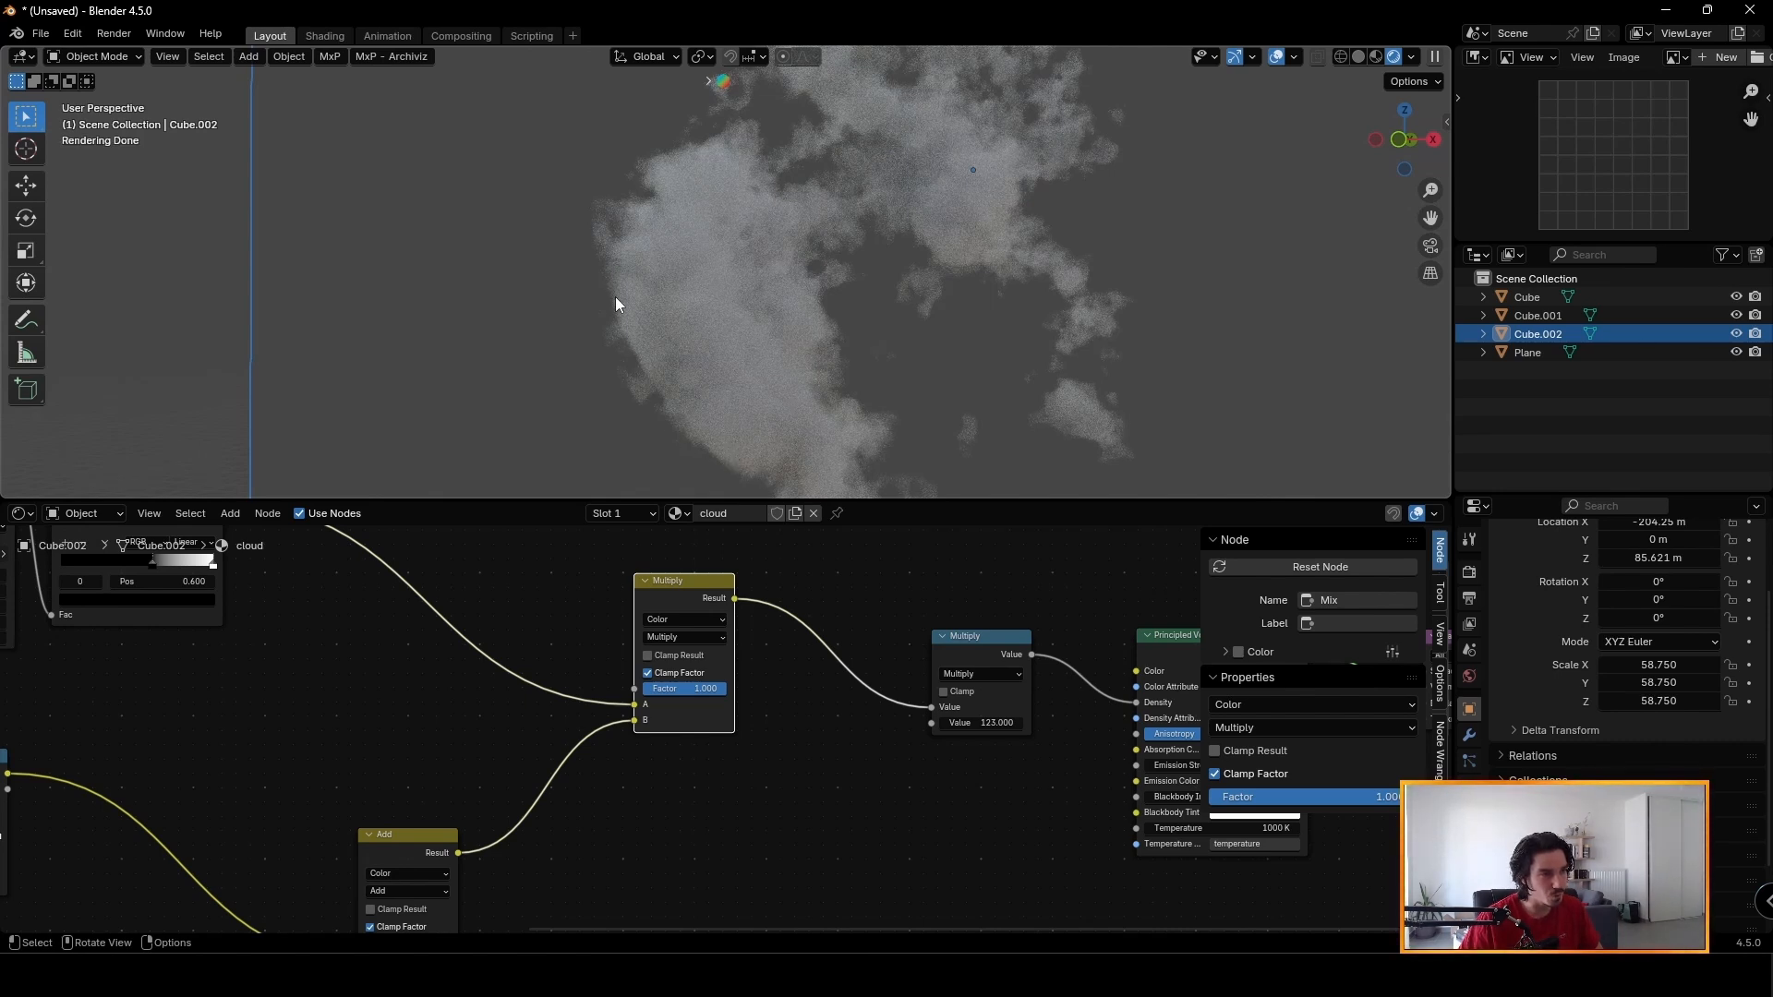
Set the lower Noise Texture's scale to 9.3, detail to 11.2 and roughness to 0.467.
{"action": "scroll", "coordinate": [540, 796], "scroll_direction": "down", "scroll_amount": 5}
{"action": "middle_click_drag", "start_coordinate": [268, 926], "coordinate": [606, 733]}
{"action": "middle_click_drag", "start_coordinate": [369, 894], "coordinate": [604, 778]}
{"action": "scroll", "coordinate": [595, 778], "scroll_direction": "up", "scroll_amount": 8}
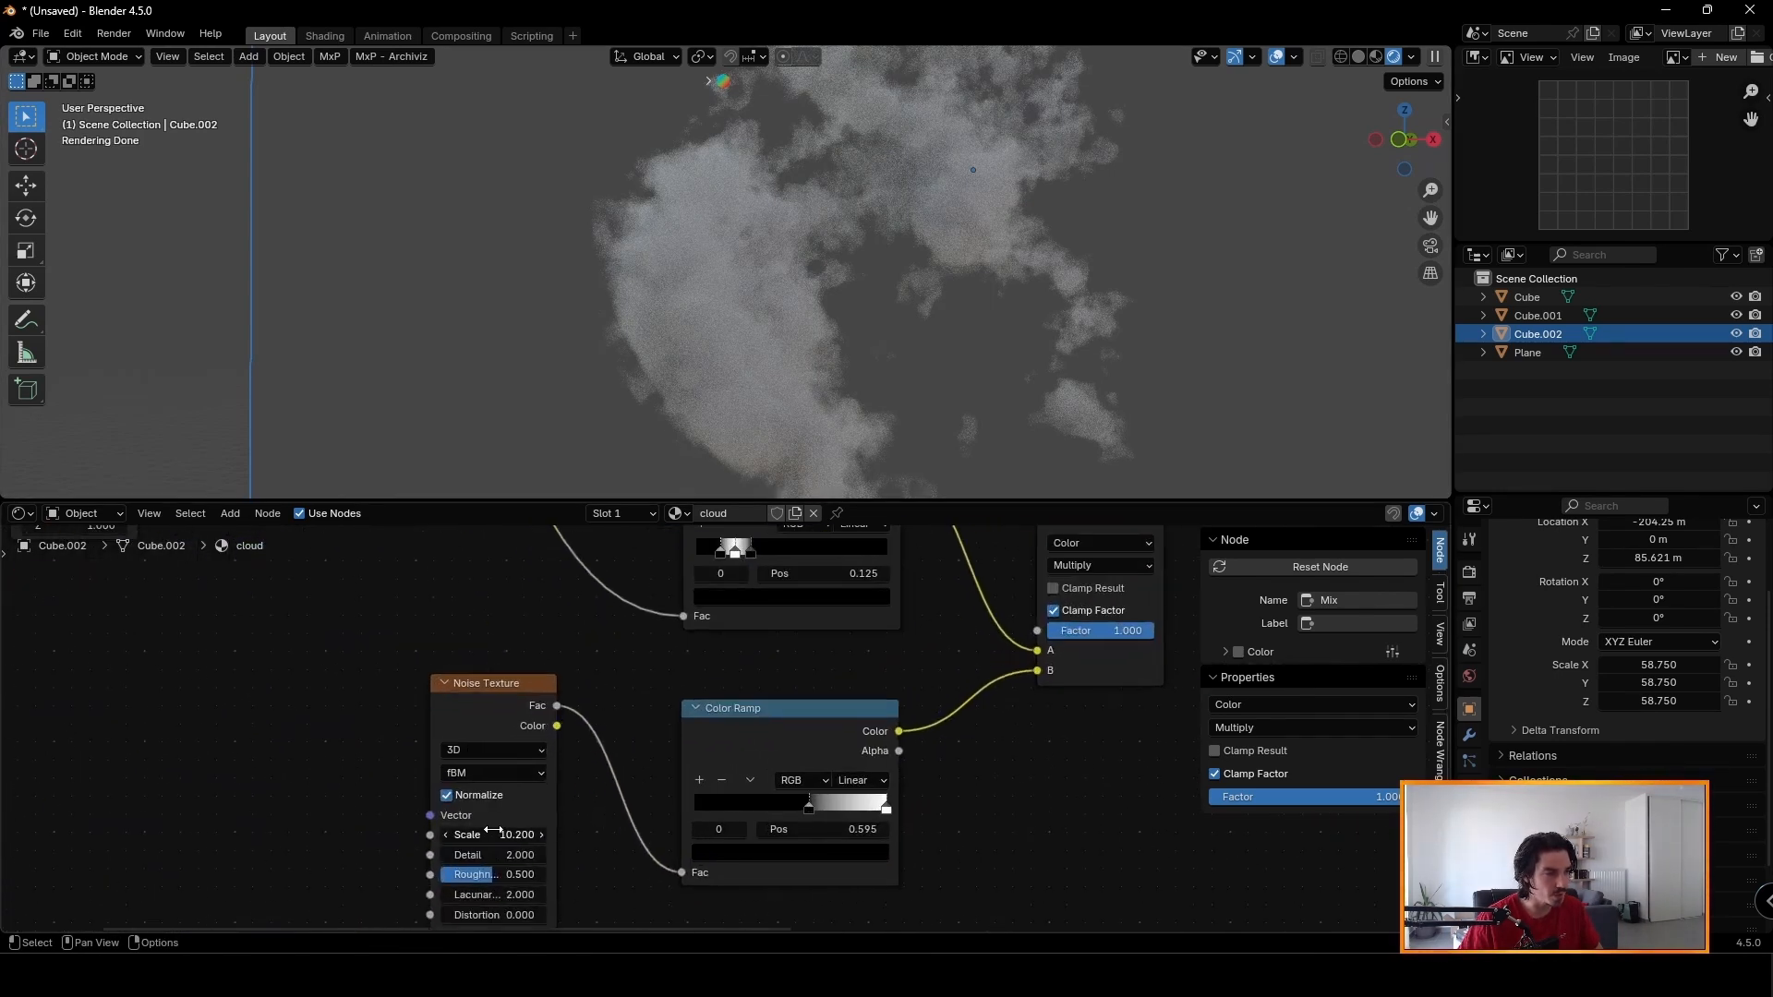
{"action": "mouse_move", "coordinate": [494, 834]}
{"action": "left_mouse_down"}
{"action": "mouse_move", "coordinate": [475, 834]}
{"action": "mouse_move", "coordinate": [512, 855]}
{"action": "left_mouse_up"}
{"action": "left_click_drag", "start_coordinate": [443, 874], "coordinate": [490, 874]}
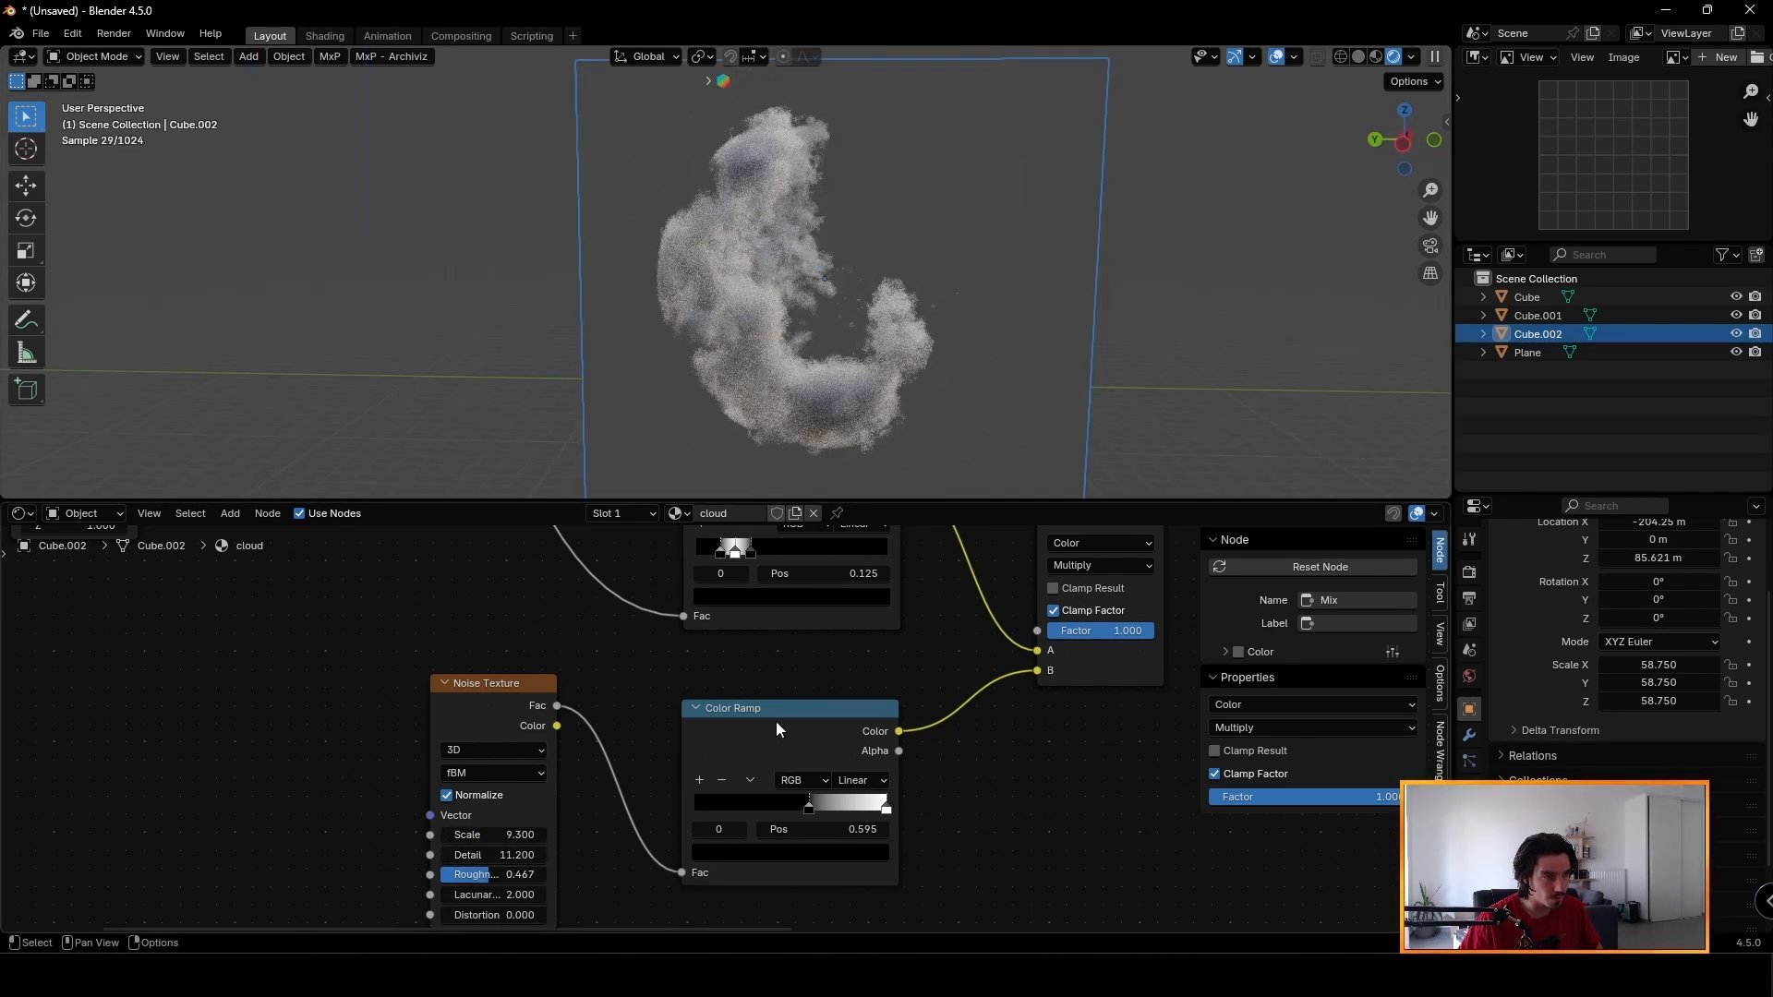
Broaden the shell's Color Ramp by moving its last black stop further outward and its first black stop to 0.052.
{"action": "middle_click_drag", "start_coordinate": [776, 722], "coordinate": [785, 760]}
{"action": "scroll", "coordinate": [752, 590], "scroll_direction": "up", "scroll_amount": 3}
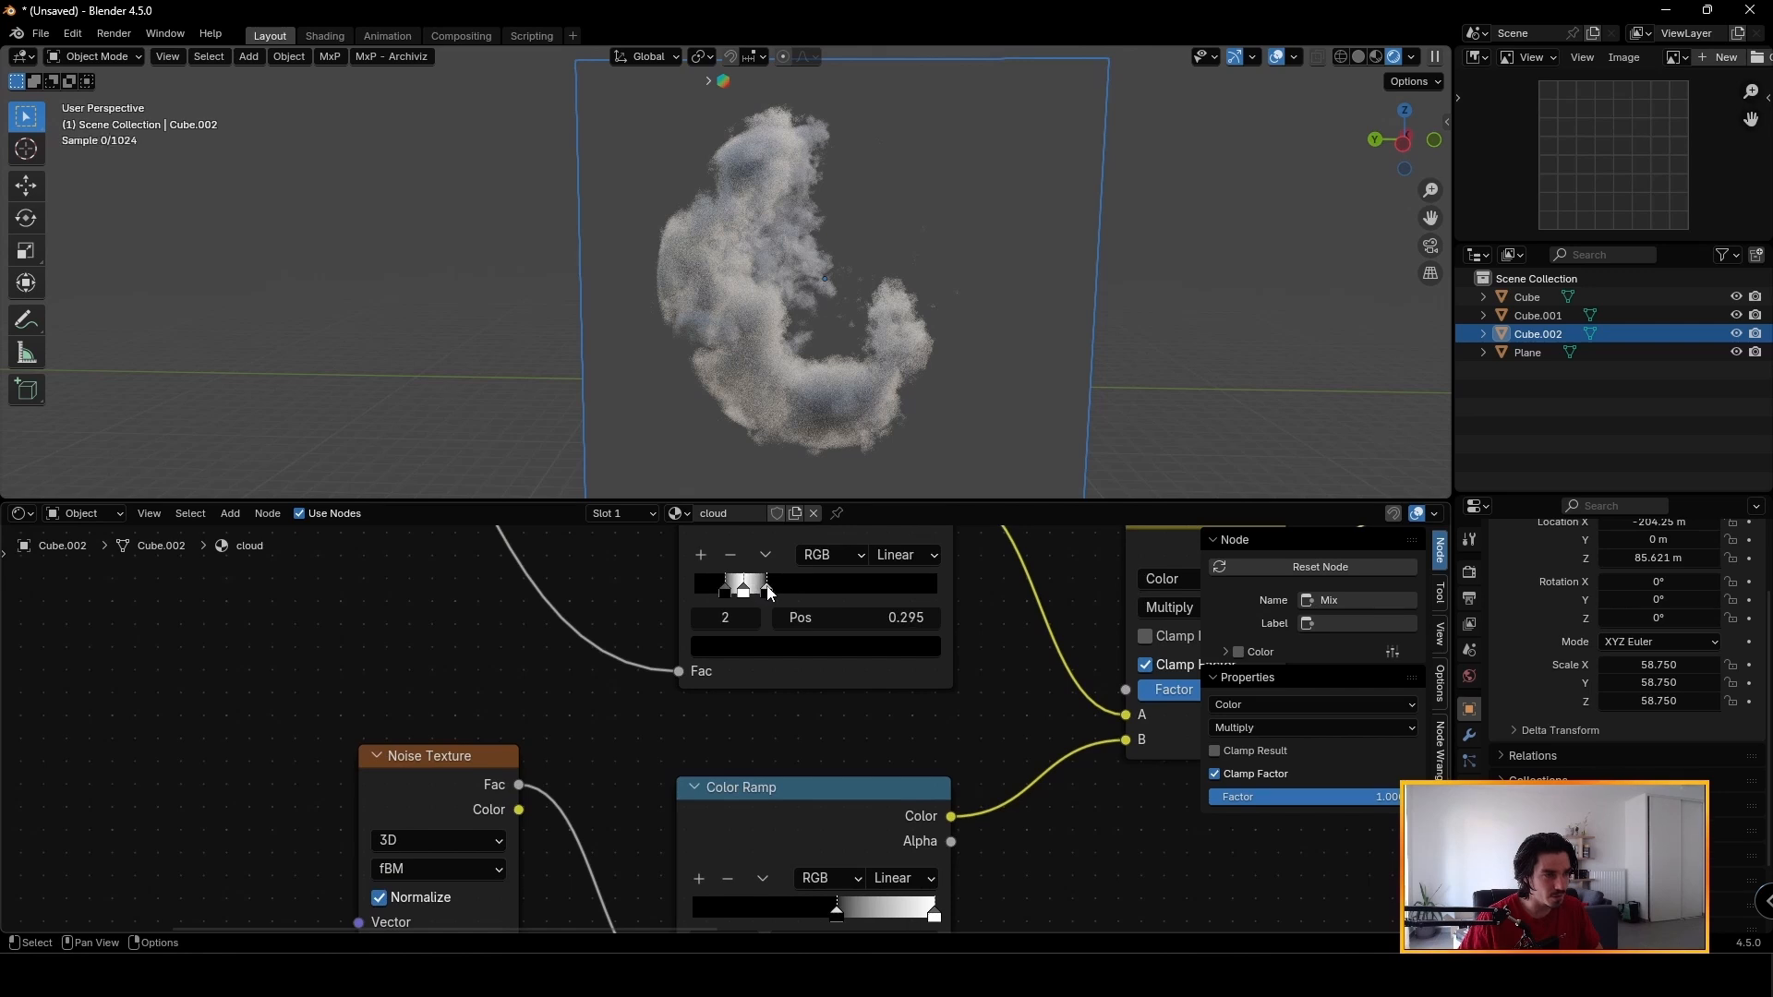
{"action": "left_click_drag", "start_coordinate": [769, 591], "coordinate": [707, 590]}
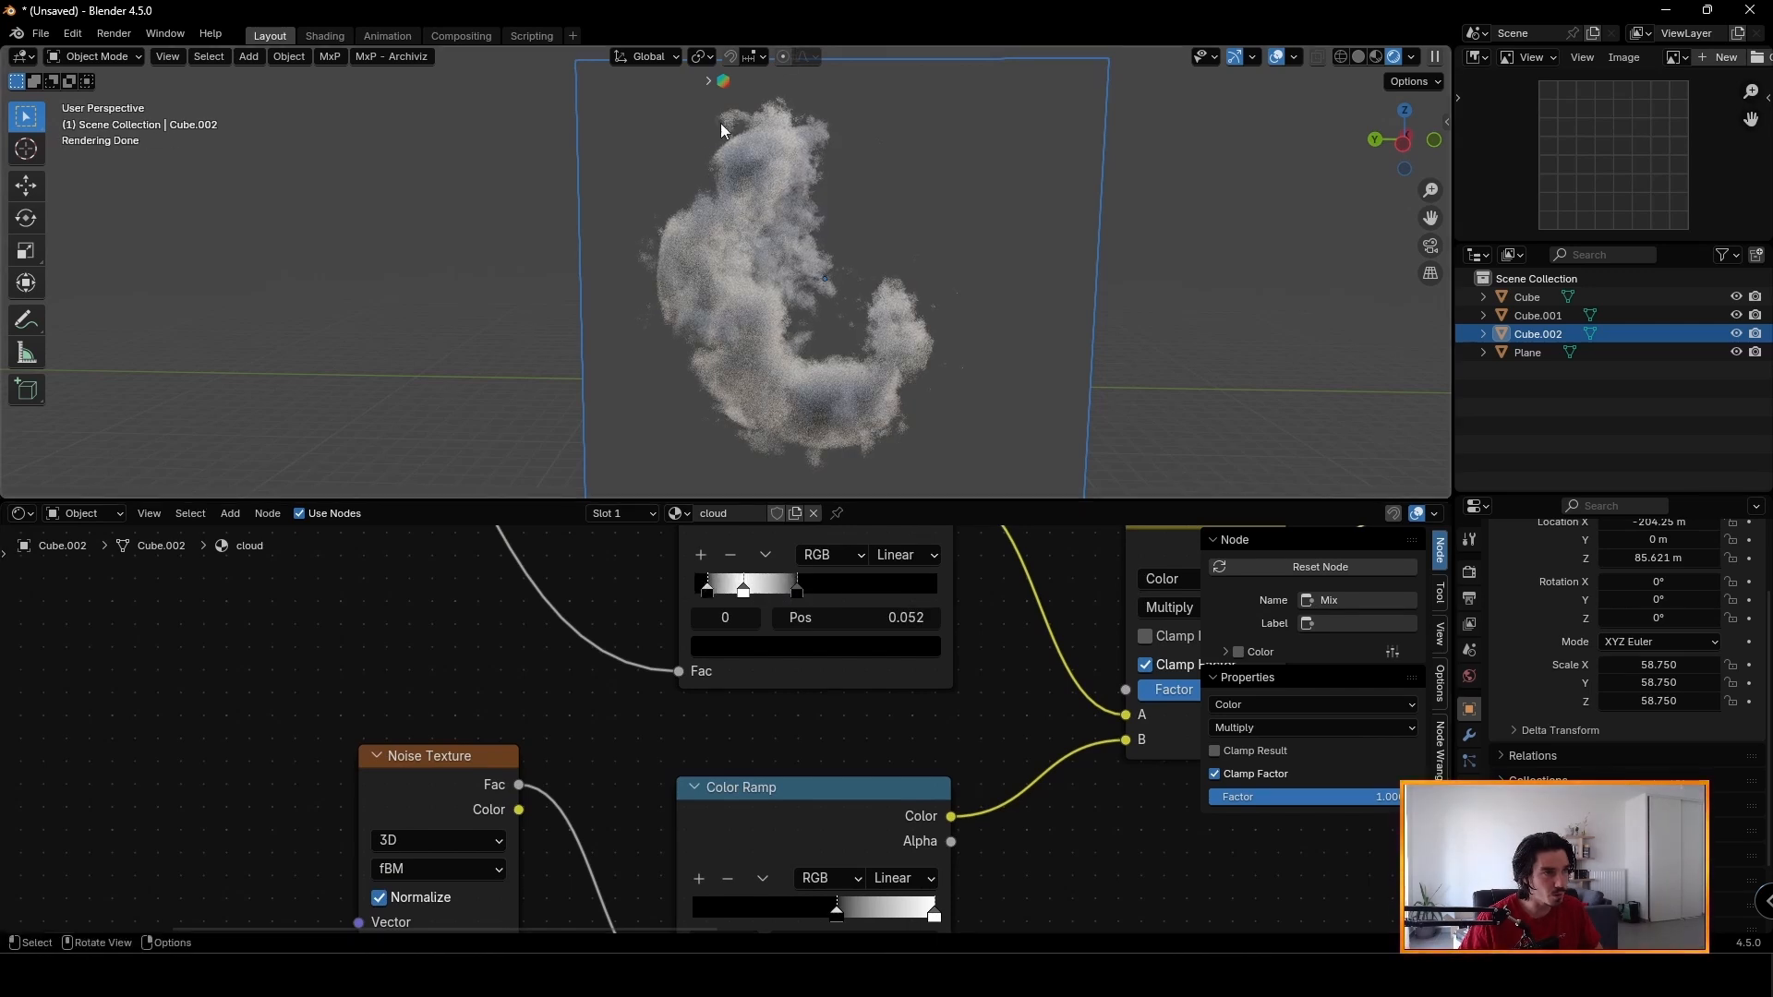
Set the lower Noise Texture's scale to 14.7, detail to 8.4 and roughness to about 0.375.
{"action": "middle_click_drag", "start_coordinate": [576, 764], "coordinate": [629, 597]}
{"action": "scroll", "coordinate": [676, 711], "scroll_direction": "down", "scroll_amount": 1}
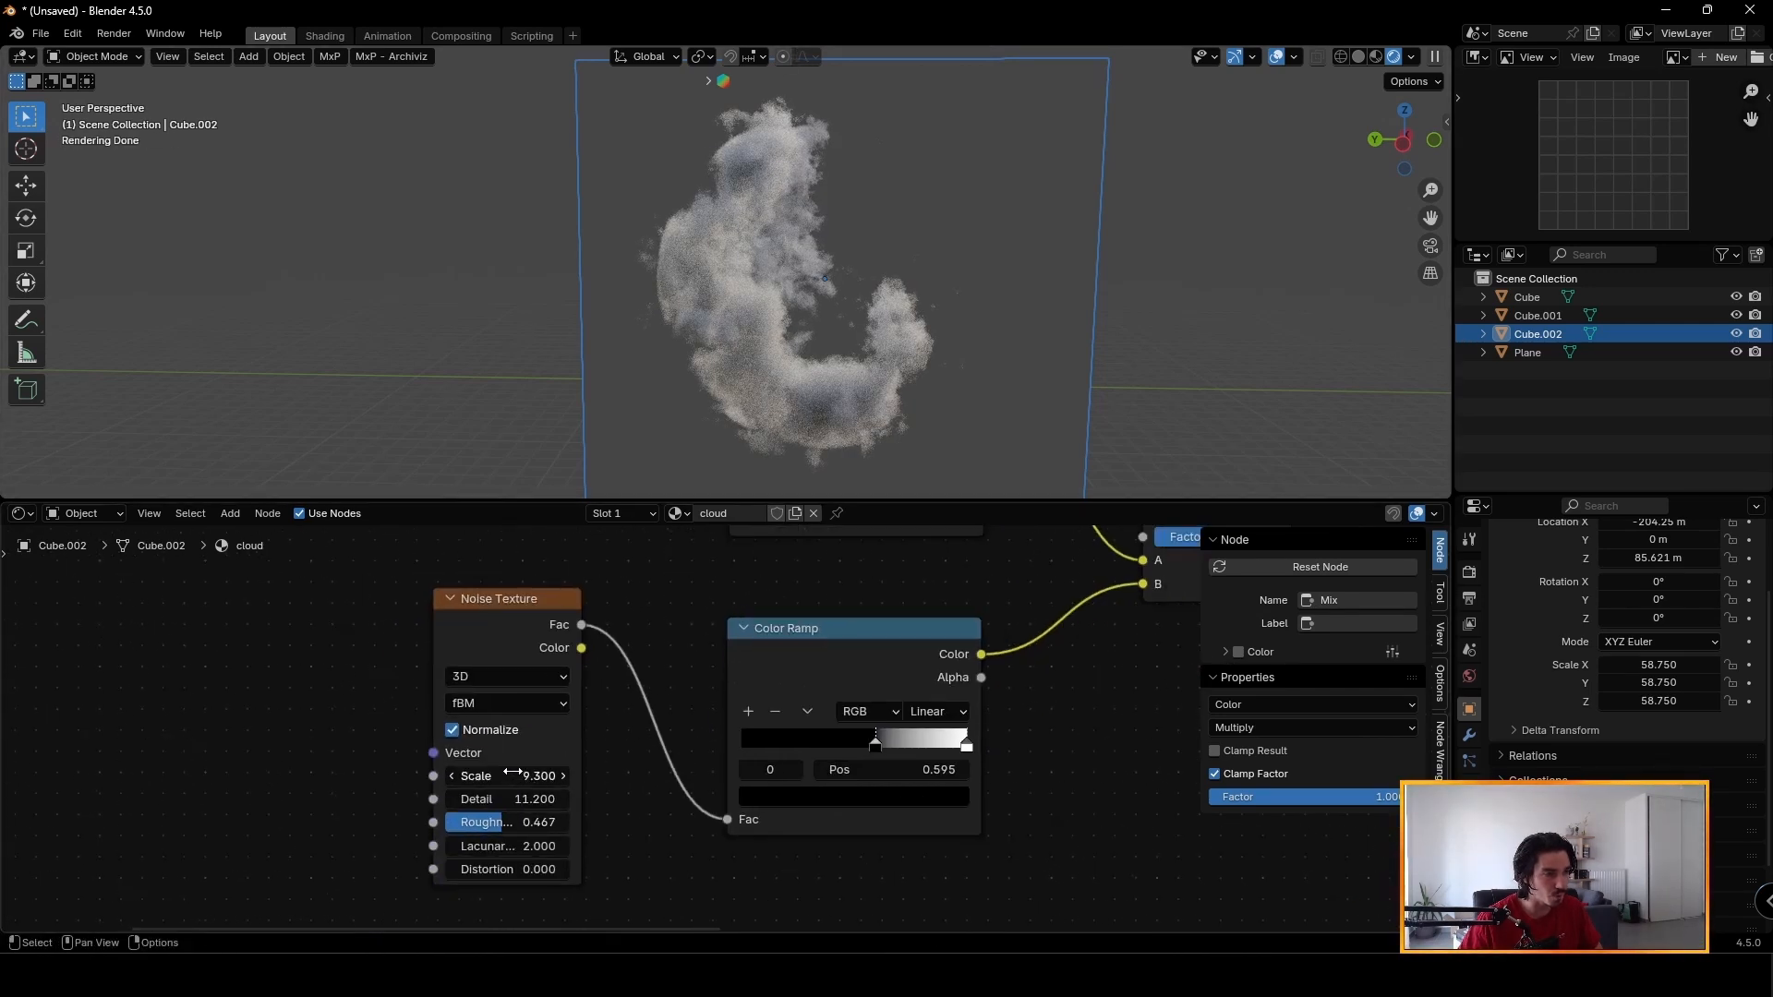
{"action": "left_click_drag", "start_coordinate": [512, 773], "coordinate": [555, 776]}
{"action": "middle_click_drag", "start_coordinate": [665, 194], "coordinate": [684, 187]}
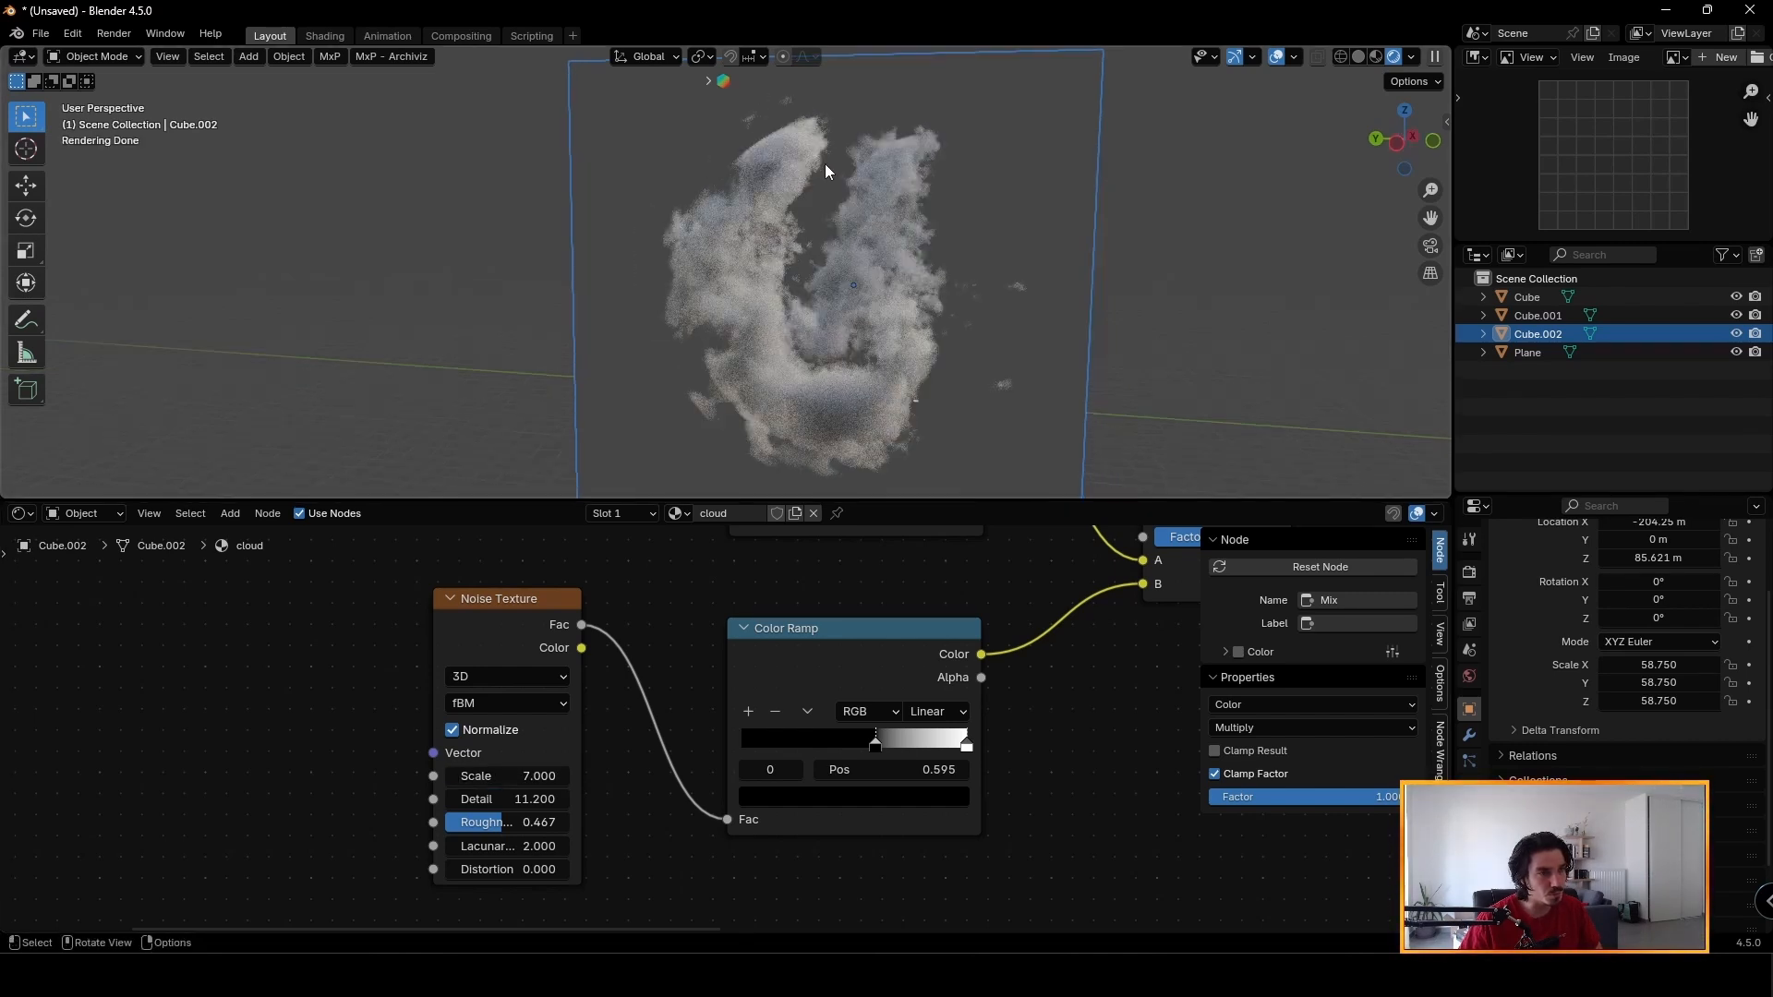
{"action": "scroll", "coordinate": [744, 285], "scroll_direction": "up", "scroll_amount": 2}
{"action": "middle_click_drag", "start_coordinate": [890, 269], "coordinate": [800, 277]}
{"action": "middle_click_drag", "start_coordinate": [955, 312], "coordinate": [669, 226]}
{"action": "middle_click_drag", "start_coordinate": [768, 388], "coordinate": [661, 305]}
{"action": "left_click_drag", "start_coordinate": [508, 776], "coordinate": [535, 799]}
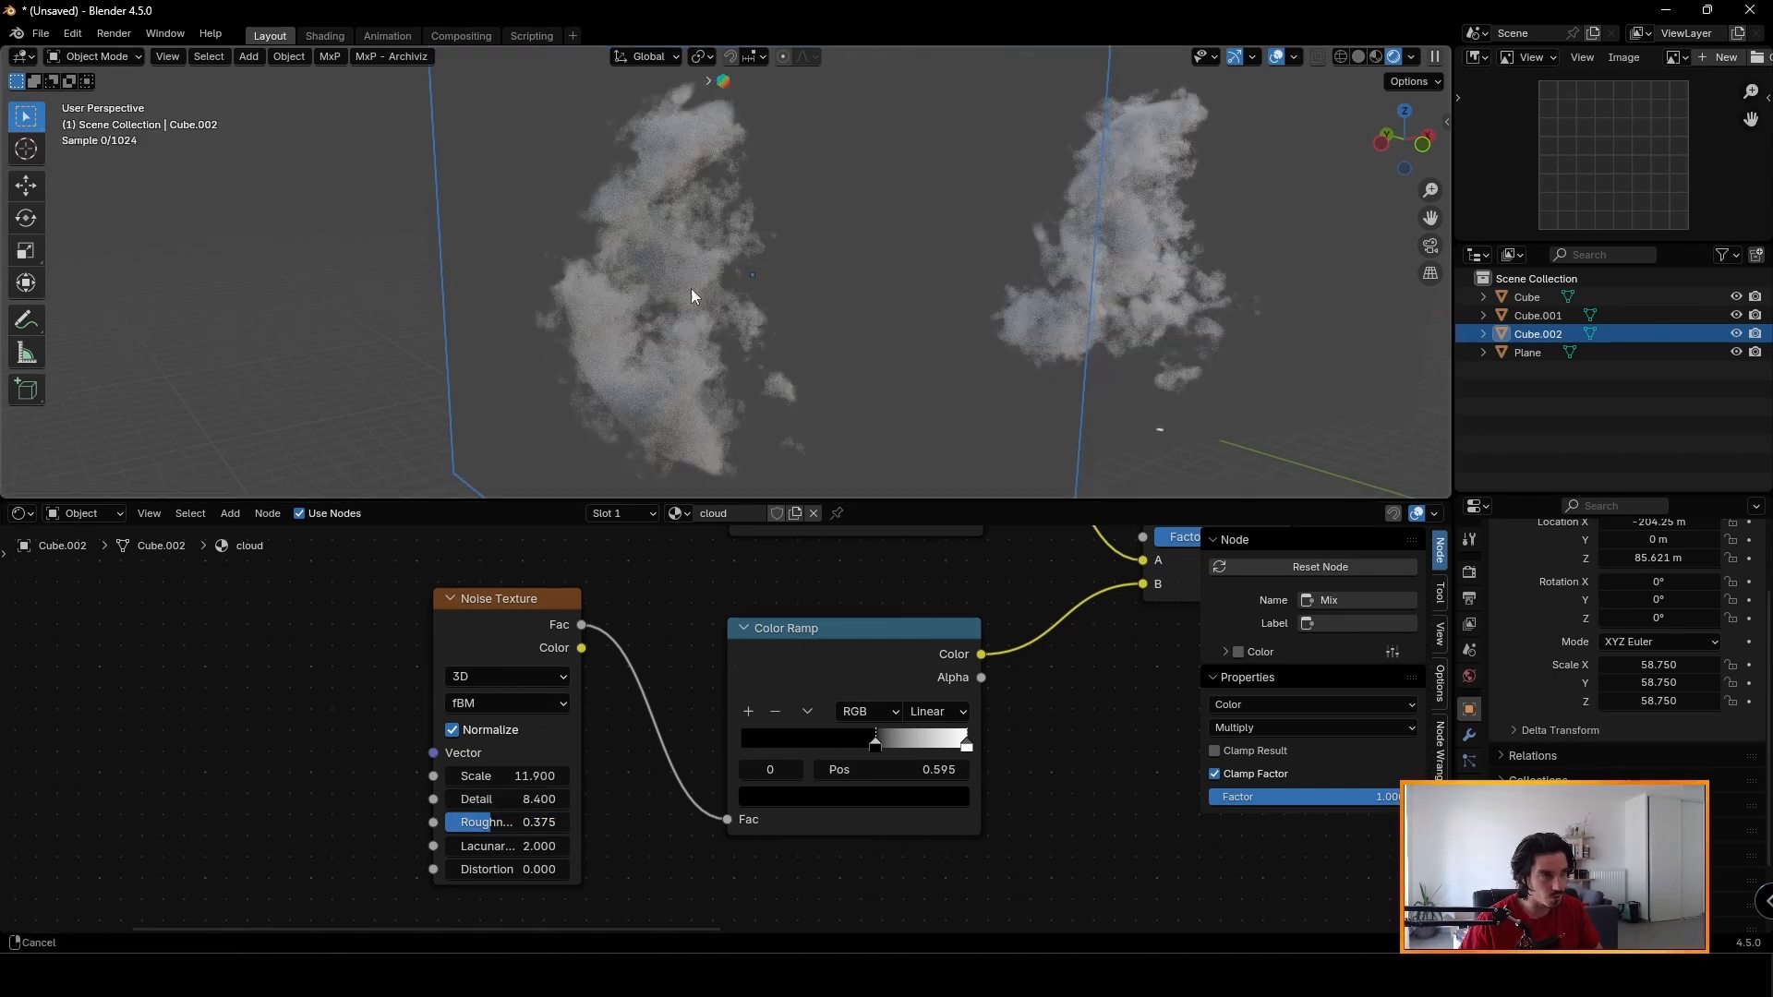
{"action": "middle_click_drag", "start_coordinate": [692, 297], "coordinate": [566, 287]}
{"action": "middle_click_drag", "start_coordinate": [753, 227], "coordinate": [756, 289], "text": "shift"}
{"action": "left_click_drag", "start_coordinate": [519, 776], "coordinate": [545, 775]}
Set the upper Noise Texture's scale to 1.5, detail to 7.1 and roughness to 0.758.
{"action": "middle_click_drag", "start_coordinate": [740, 566], "coordinate": [684, 726]}
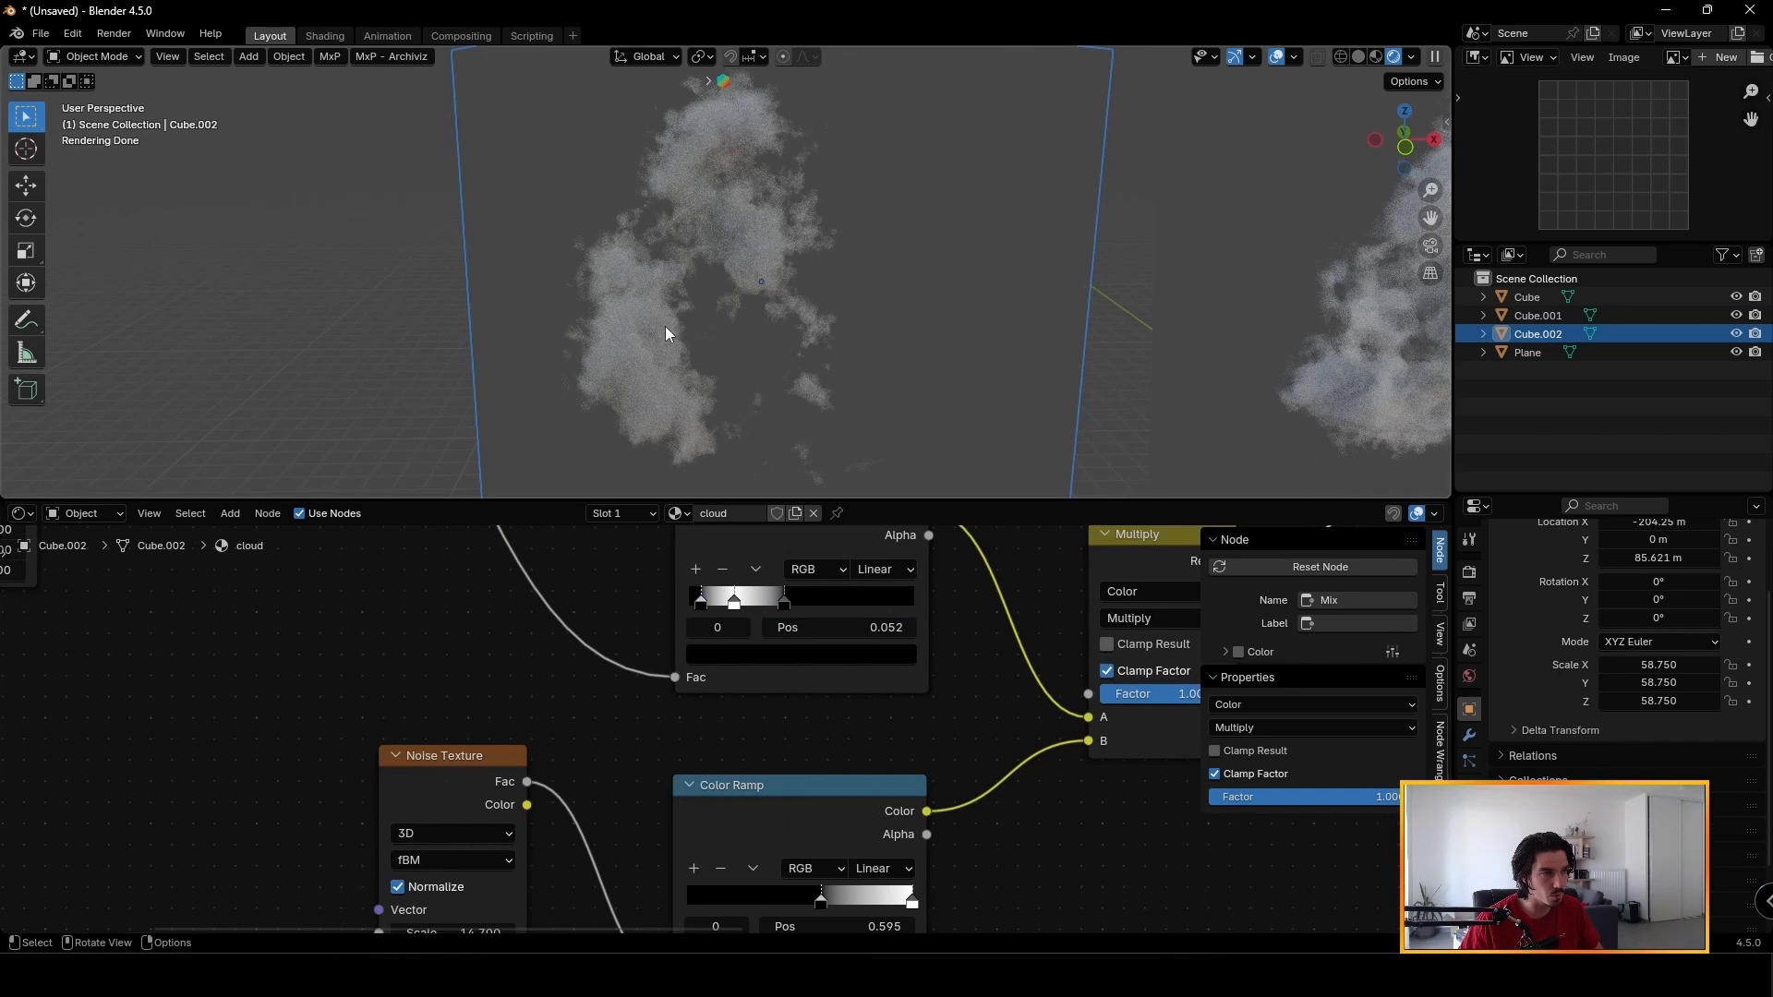
{"action": "middle_click_drag", "start_coordinate": [730, 600], "coordinate": [686, 803]}
{"action": "scroll", "coordinate": [706, 739], "scroll_direction": "down", "scroll_amount": 2}
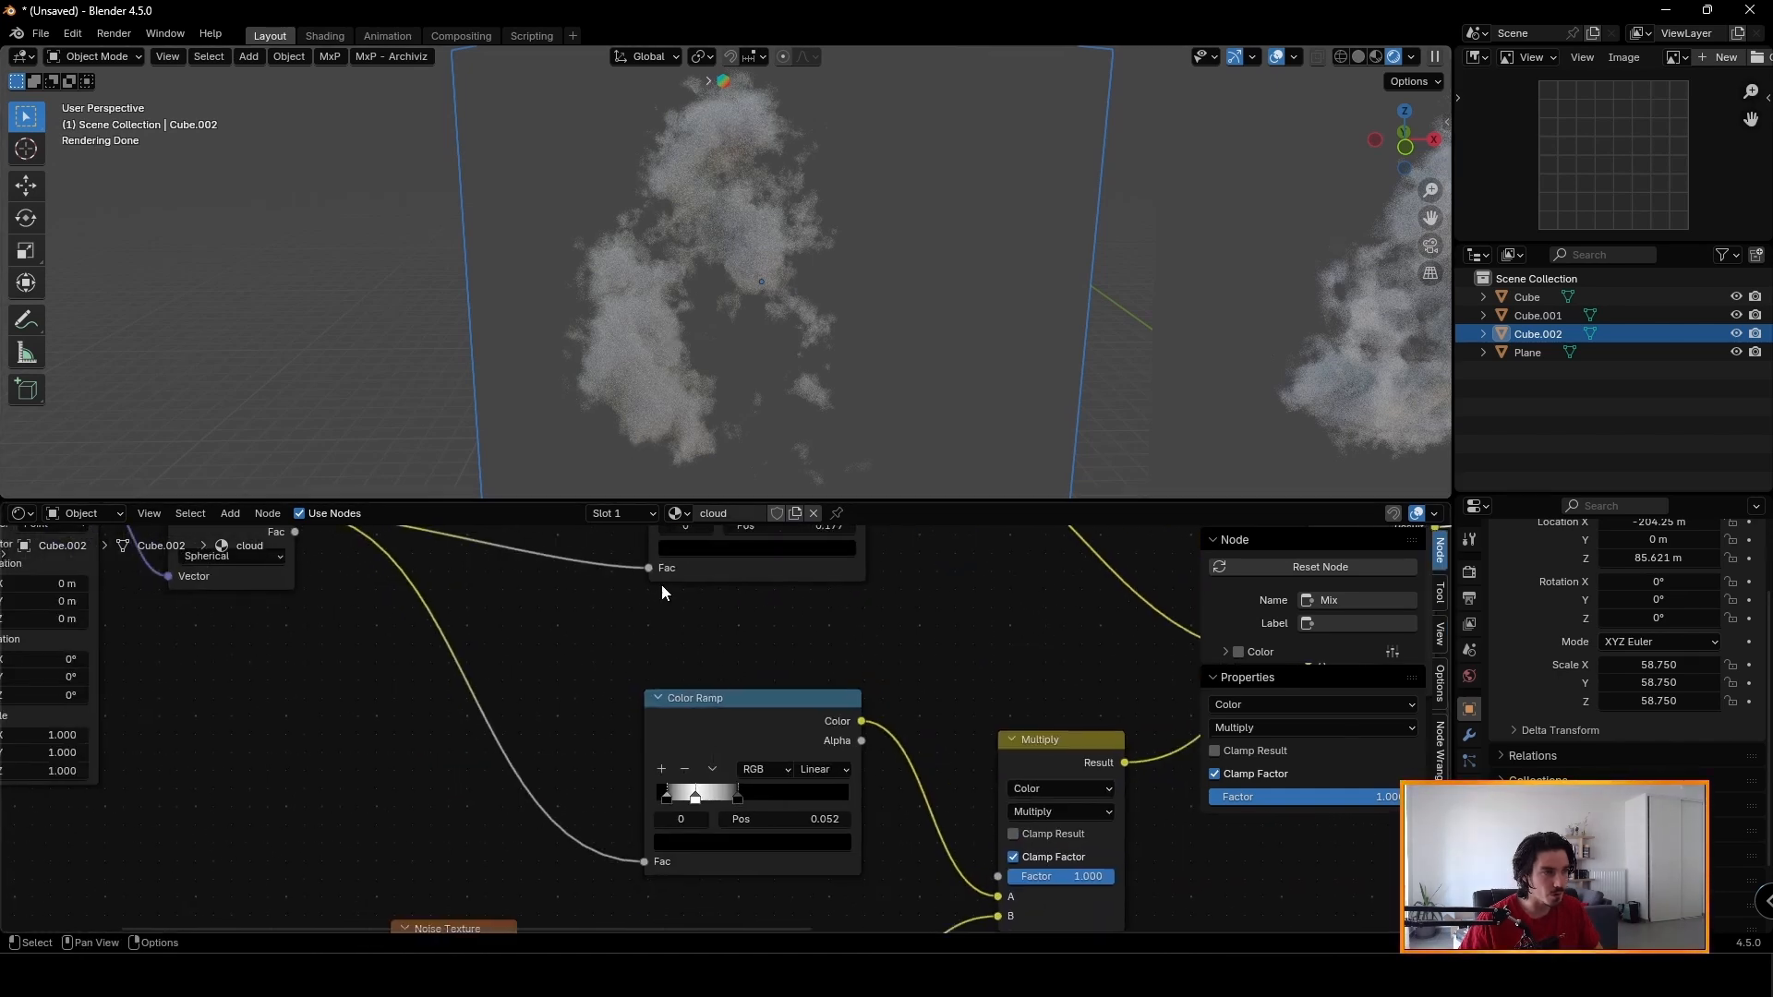
{"action": "scroll", "coordinate": [661, 584], "scroll_direction": "down", "scroll_amount": 6}
{"action": "middle_click_drag", "start_coordinate": [661, 584], "coordinate": [943, 741]}
{"action": "middle_click_drag", "start_coordinate": [800, 909], "coordinate": [813, 647]}
{"action": "scroll", "coordinate": [813, 737], "scroll_direction": "up", "scroll_amount": 8}
{"action": "left_click", "coordinate": [809, 785]}
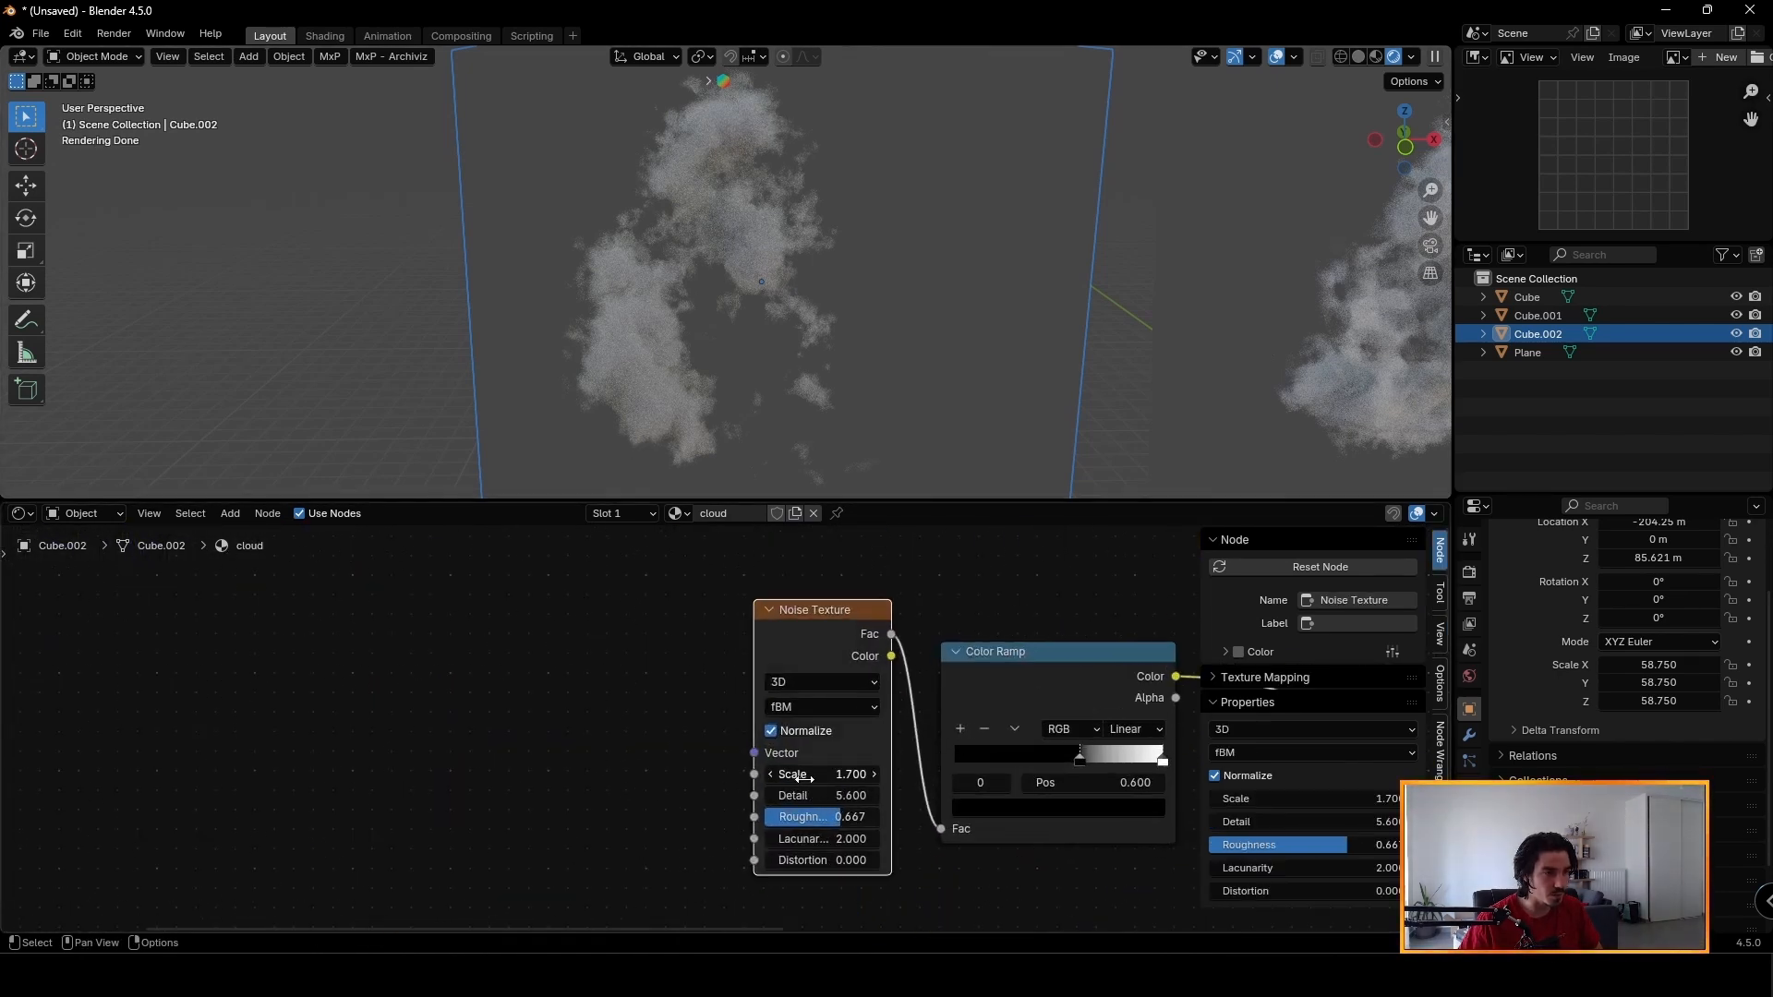
{"action": "left_click_drag", "start_coordinate": [805, 776], "coordinate": [840, 776]}
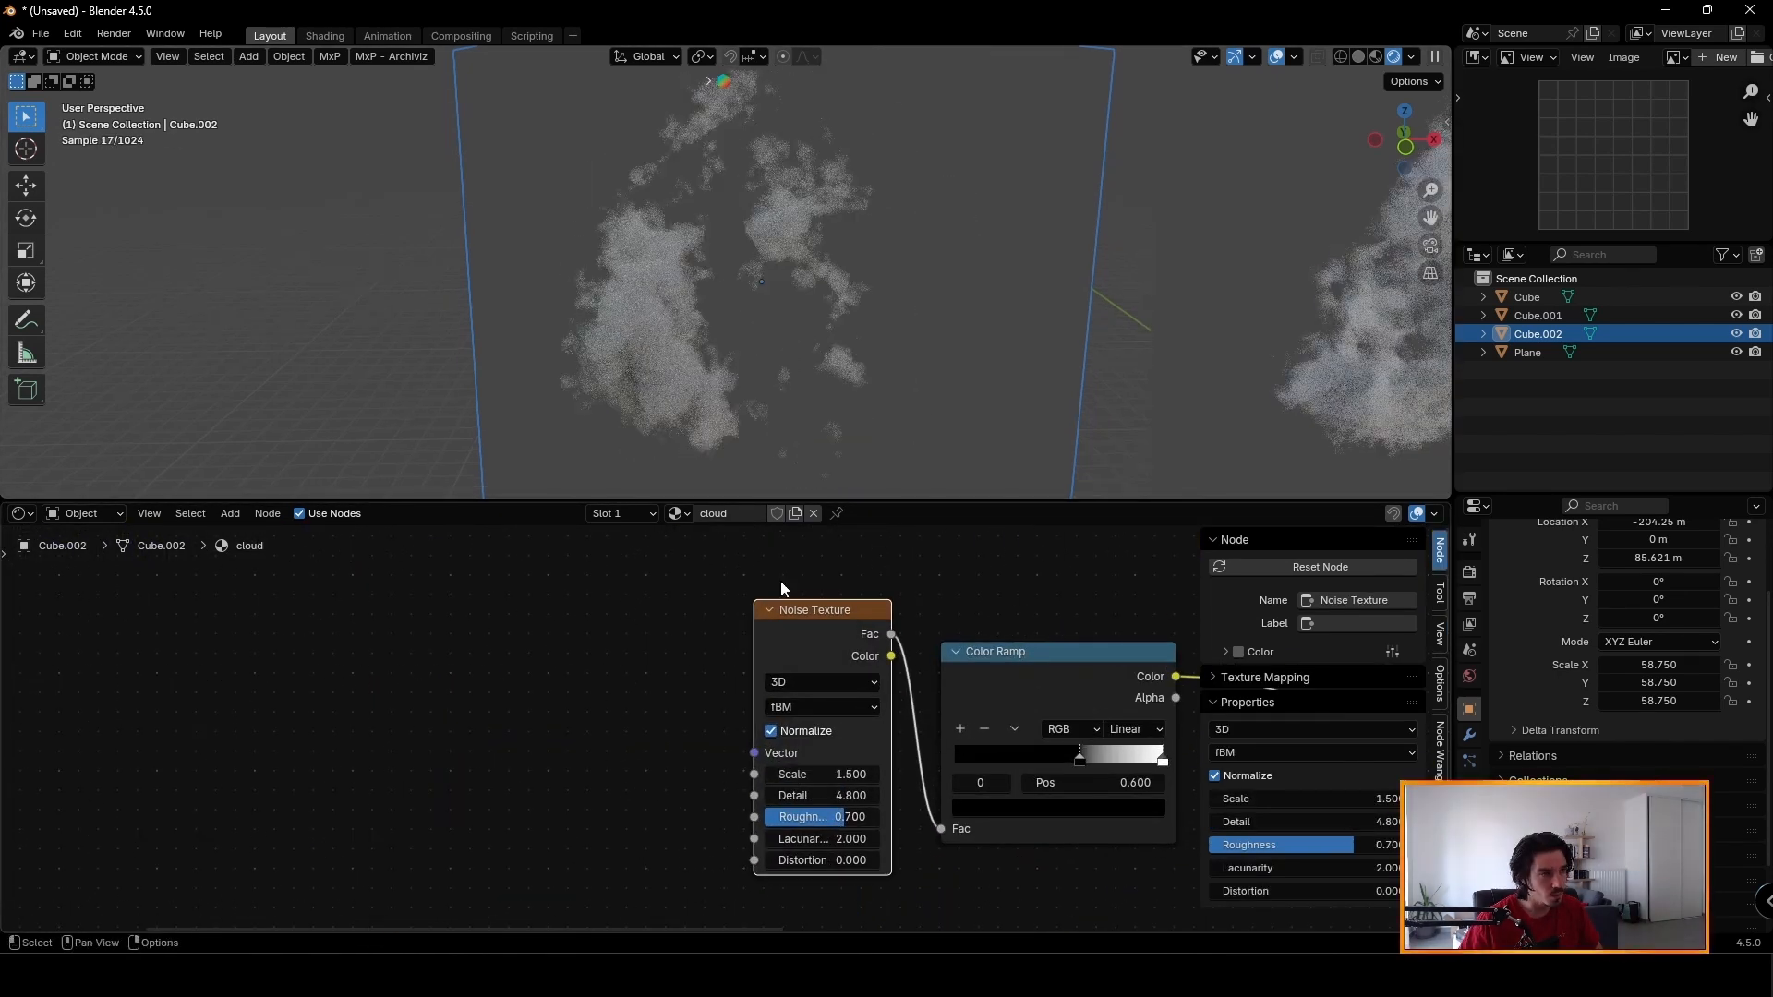
{"action": "scroll", "coordinate": [706, 236], "scroll_direction": "down", "scroll_amount": 2}
{"action": "middle_click_drag", "start_coordinate": [705, 236], "coordinate": [670, 236]}
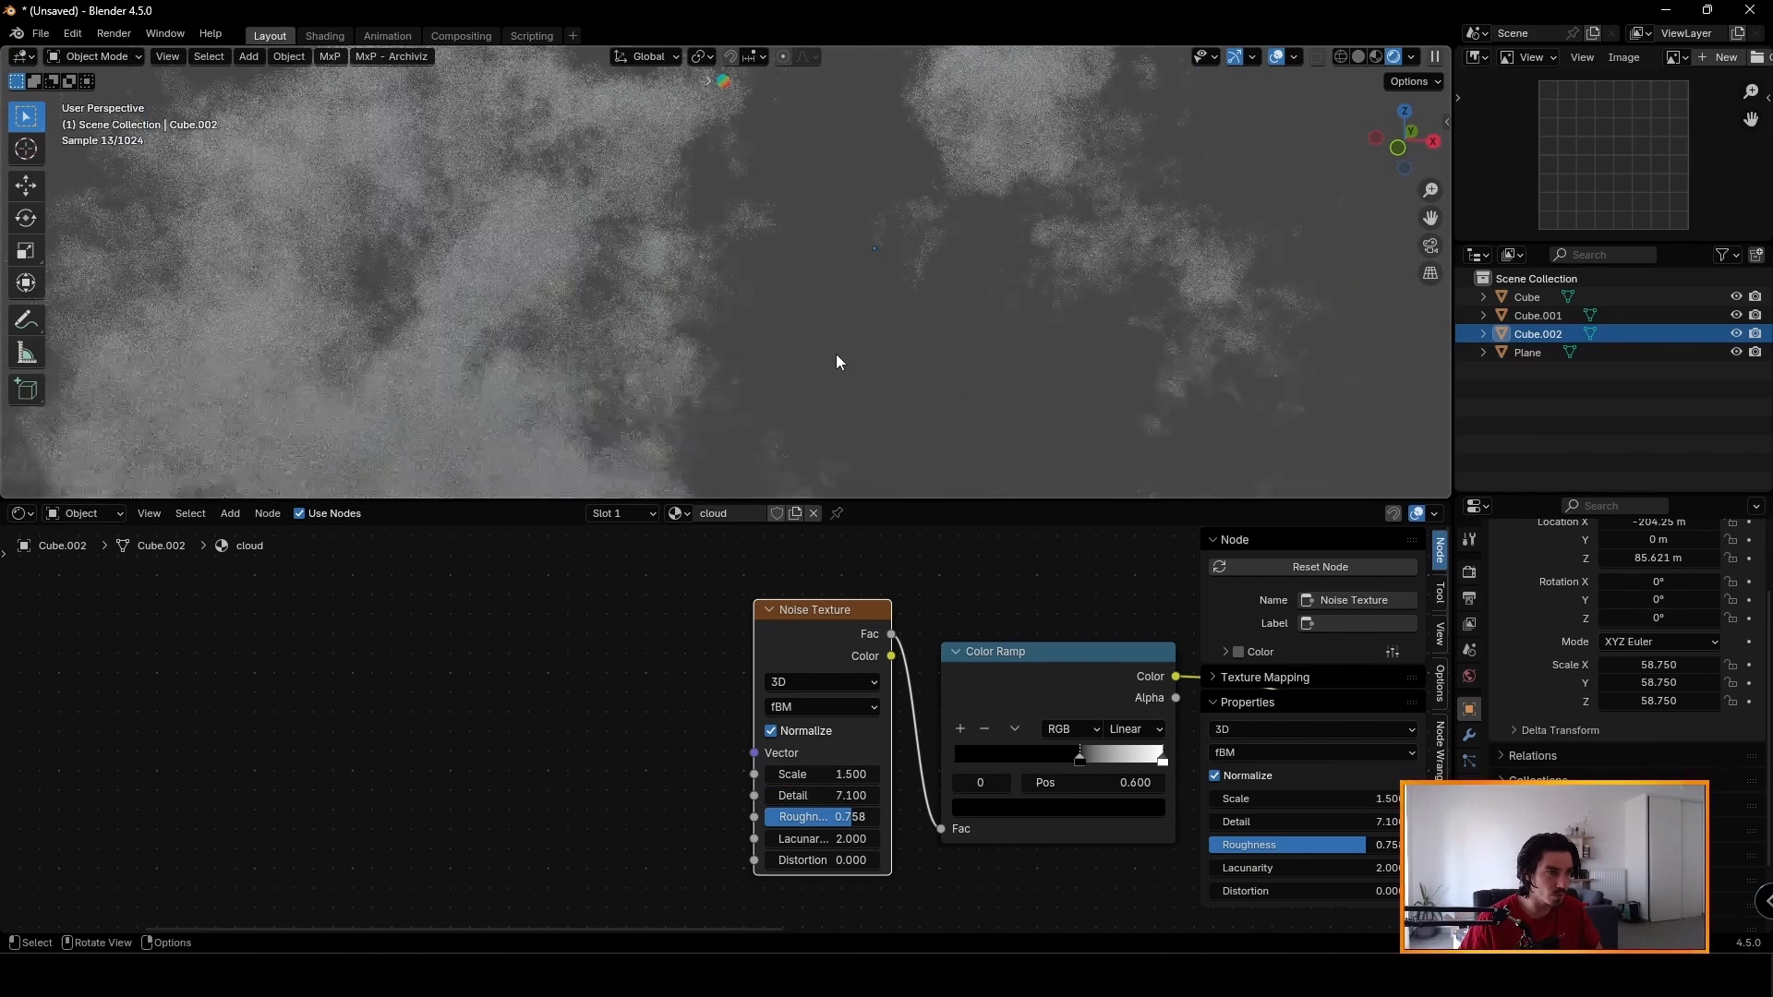
{"action": "scroll", "coordinate": [838, 361], "scroll_direction": "down", "scroll_amount": 3}
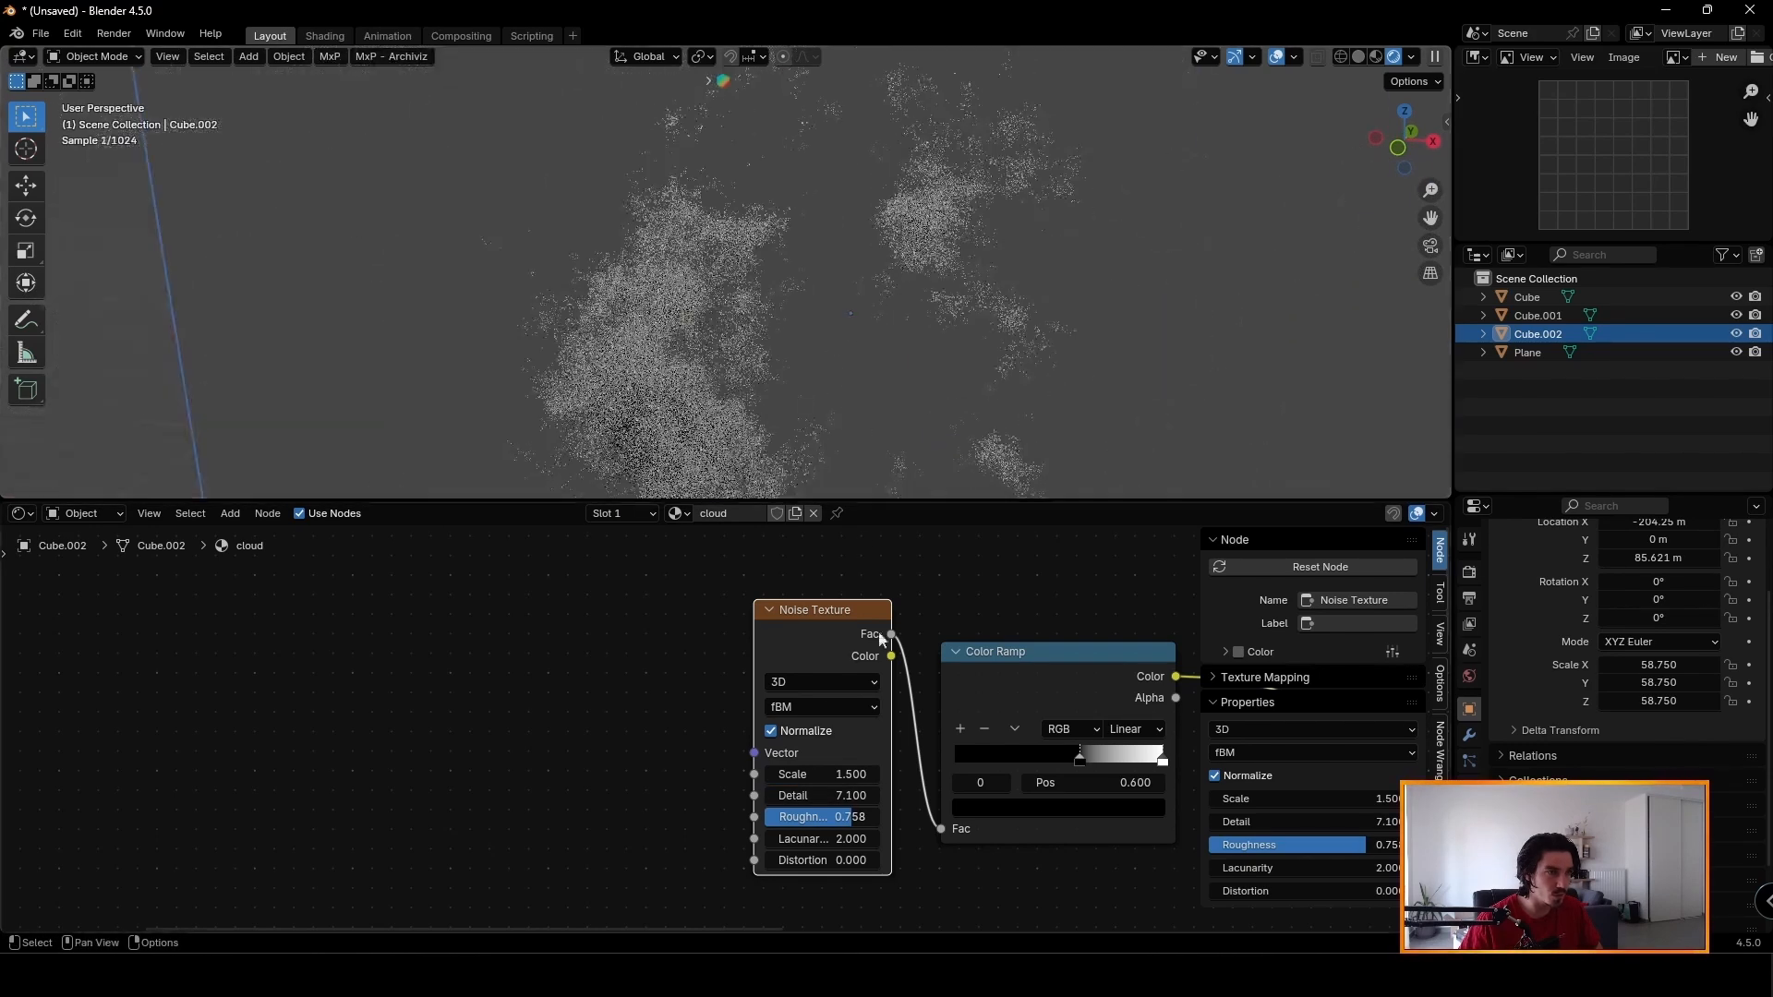
Set the multiplier of the Math Multiply feeding the Principled Volume's density to 11.8.
{"action": "scroll", "coordinate": [942, 754], "scroll_direction": "down", "scroll_amount": 2}
{"action": "scroll", "coordinate": [720, 595], "scroll_direction": "down", "scroll_amount": 5}
{"action": "middle_click_drag", "start_coordinate": [1197, 794], "coordinate": [645, 721]}
{"action": "middle_click_drag", "start_coordinate": [767, 702], "coordinate": [628, 708]}
{"action": "scroll", "coordinate": [628, 707], "scroll_direction": "up", "scroll_amount": 8}
{"action": "mouse_move", "coordinate": [592, 742]}
{"action": "left_mouse_down"}
{"action": "mouse_move", "coordinate": [576, 743]}
{"action": "mouse_move", "coordinate": [596, 750]}
{"action": "left_mouse_up"}
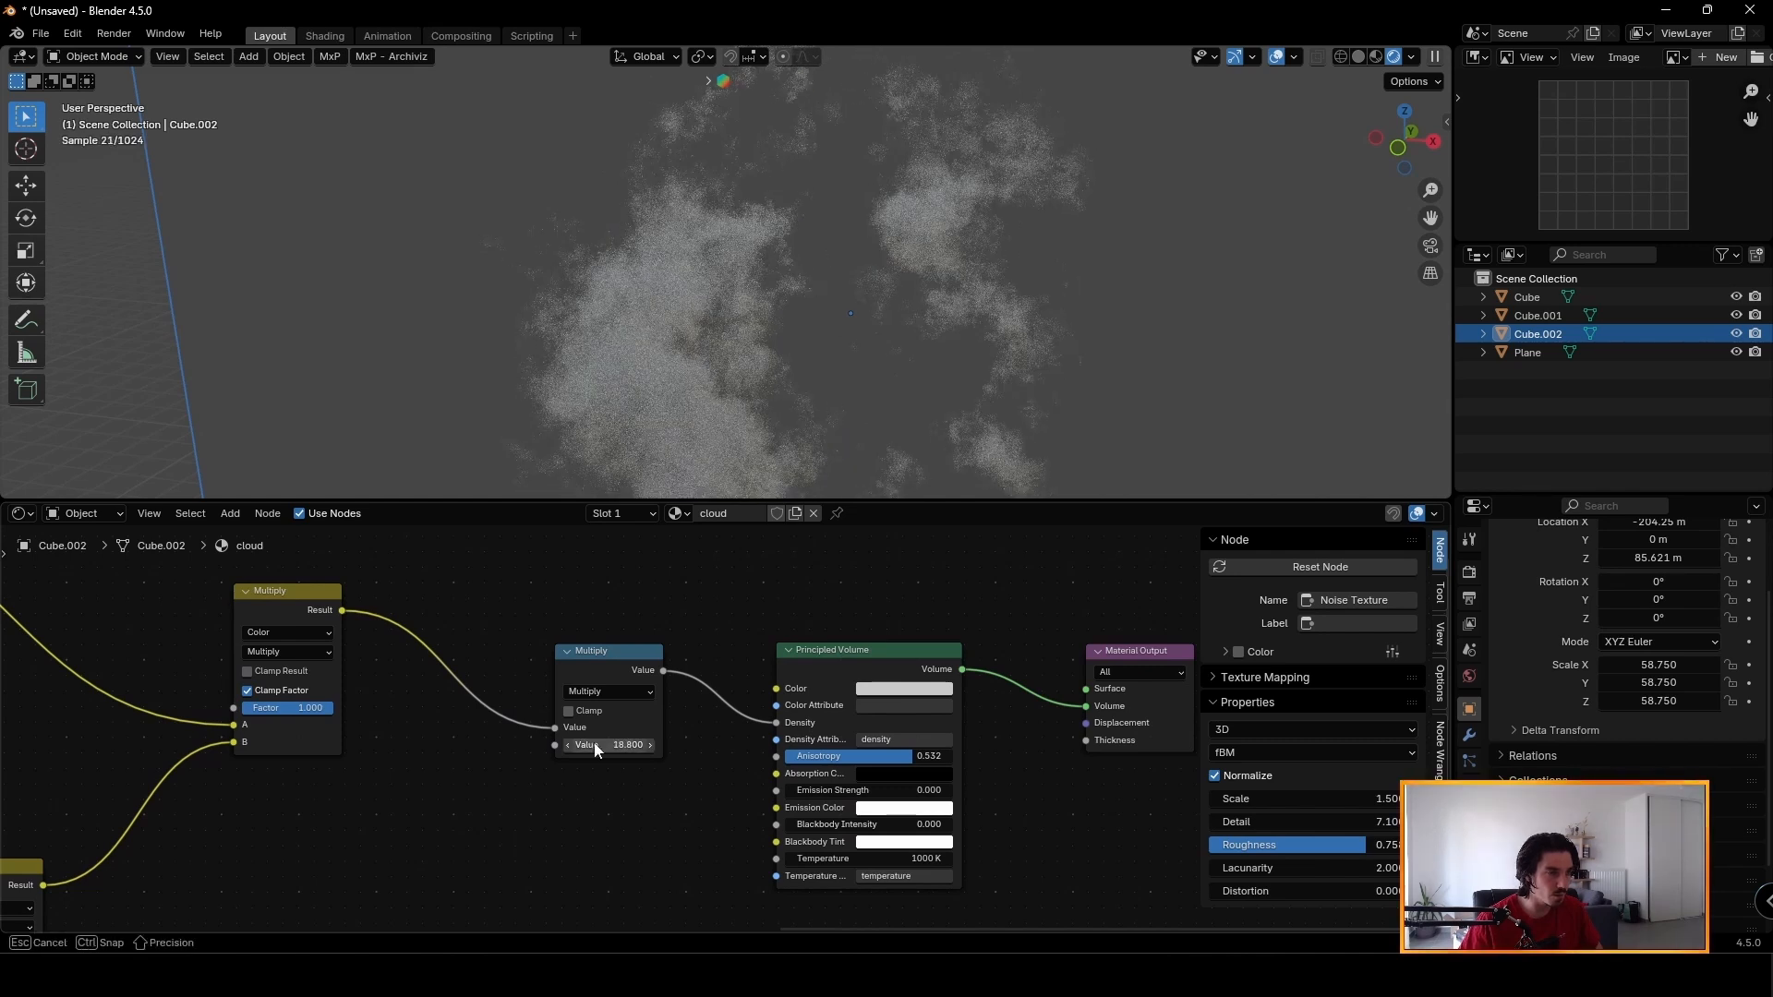
{"action": "key", "text": "BackSpace"}
{"action": "key", "text": "BackSpace"}
{"action": "key", "text": "BackSpace"}
{"action": "key", "text": "Return"}
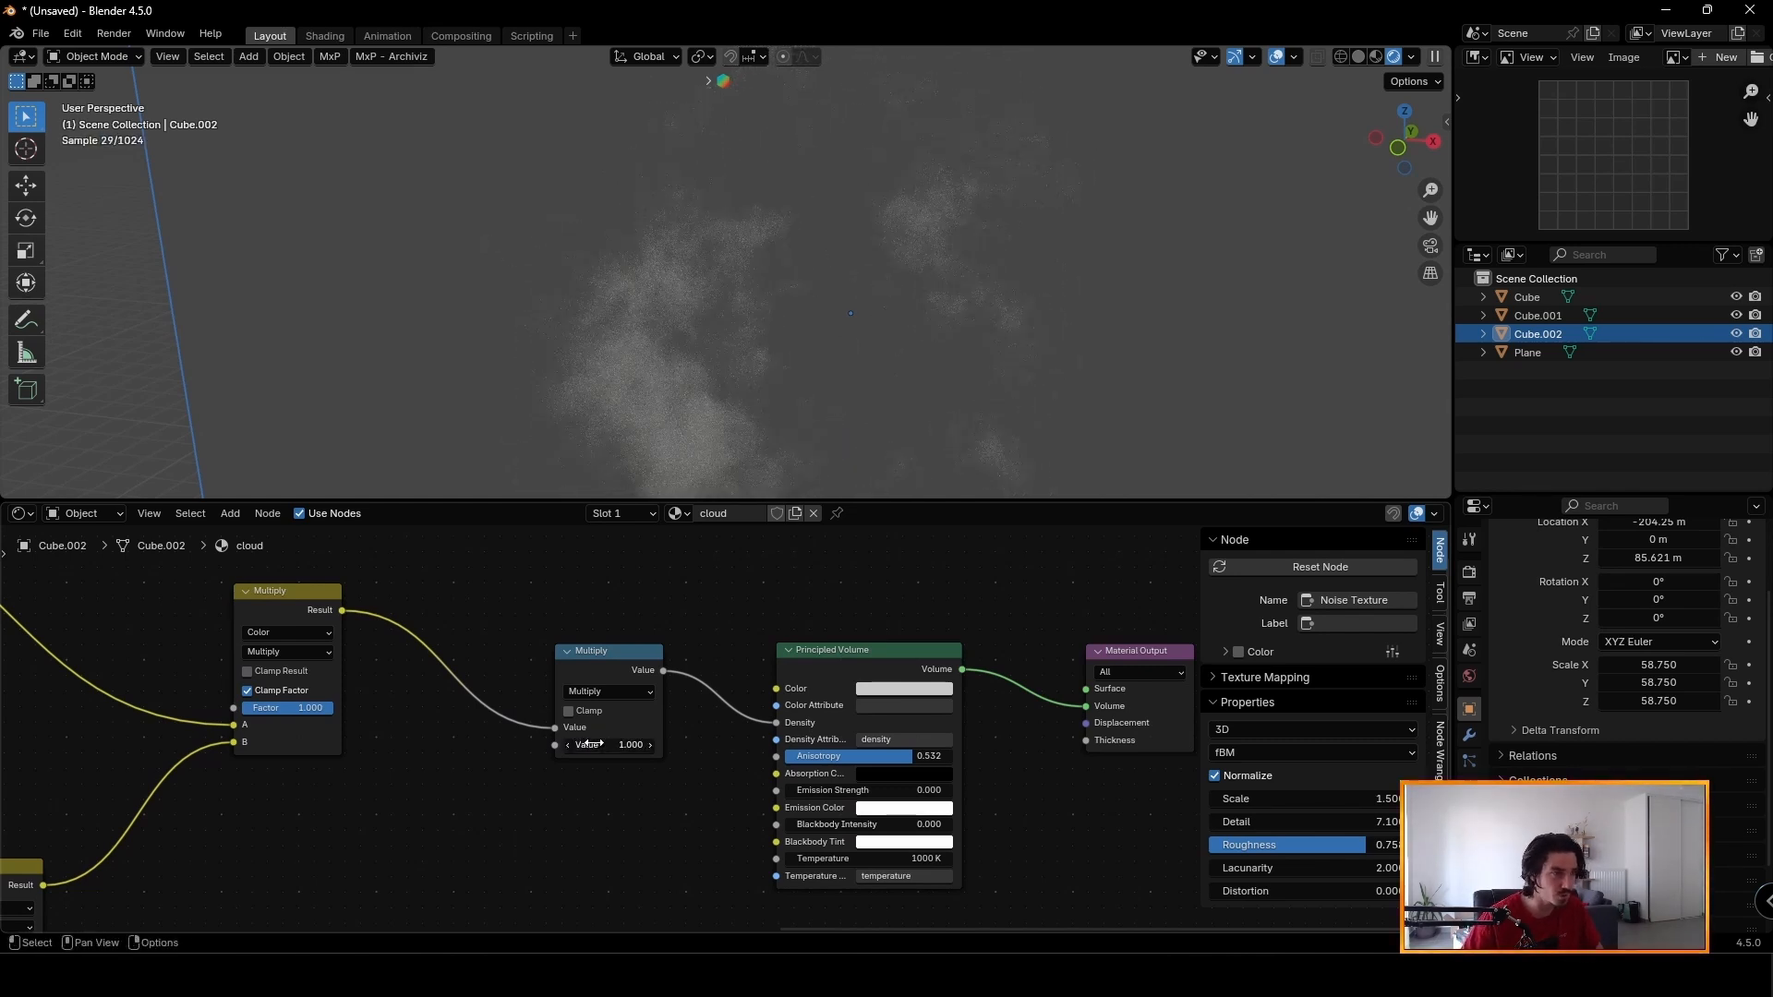
{"action": "left_click_drag", "start_coordinate": [608, 745], "coordinate": [638, 745]}
Narrow the shell's Color Ramp by moving its last black stop inward and its first black stop to 0.127.
{"action": "middle_click_drag", "start_coordinate": [358, 822], "coordinate": [755, 739]}
{"action": "scroll", "coordinate": [755, 739], "scroll_direction": "down", "scroll_amount": 10}
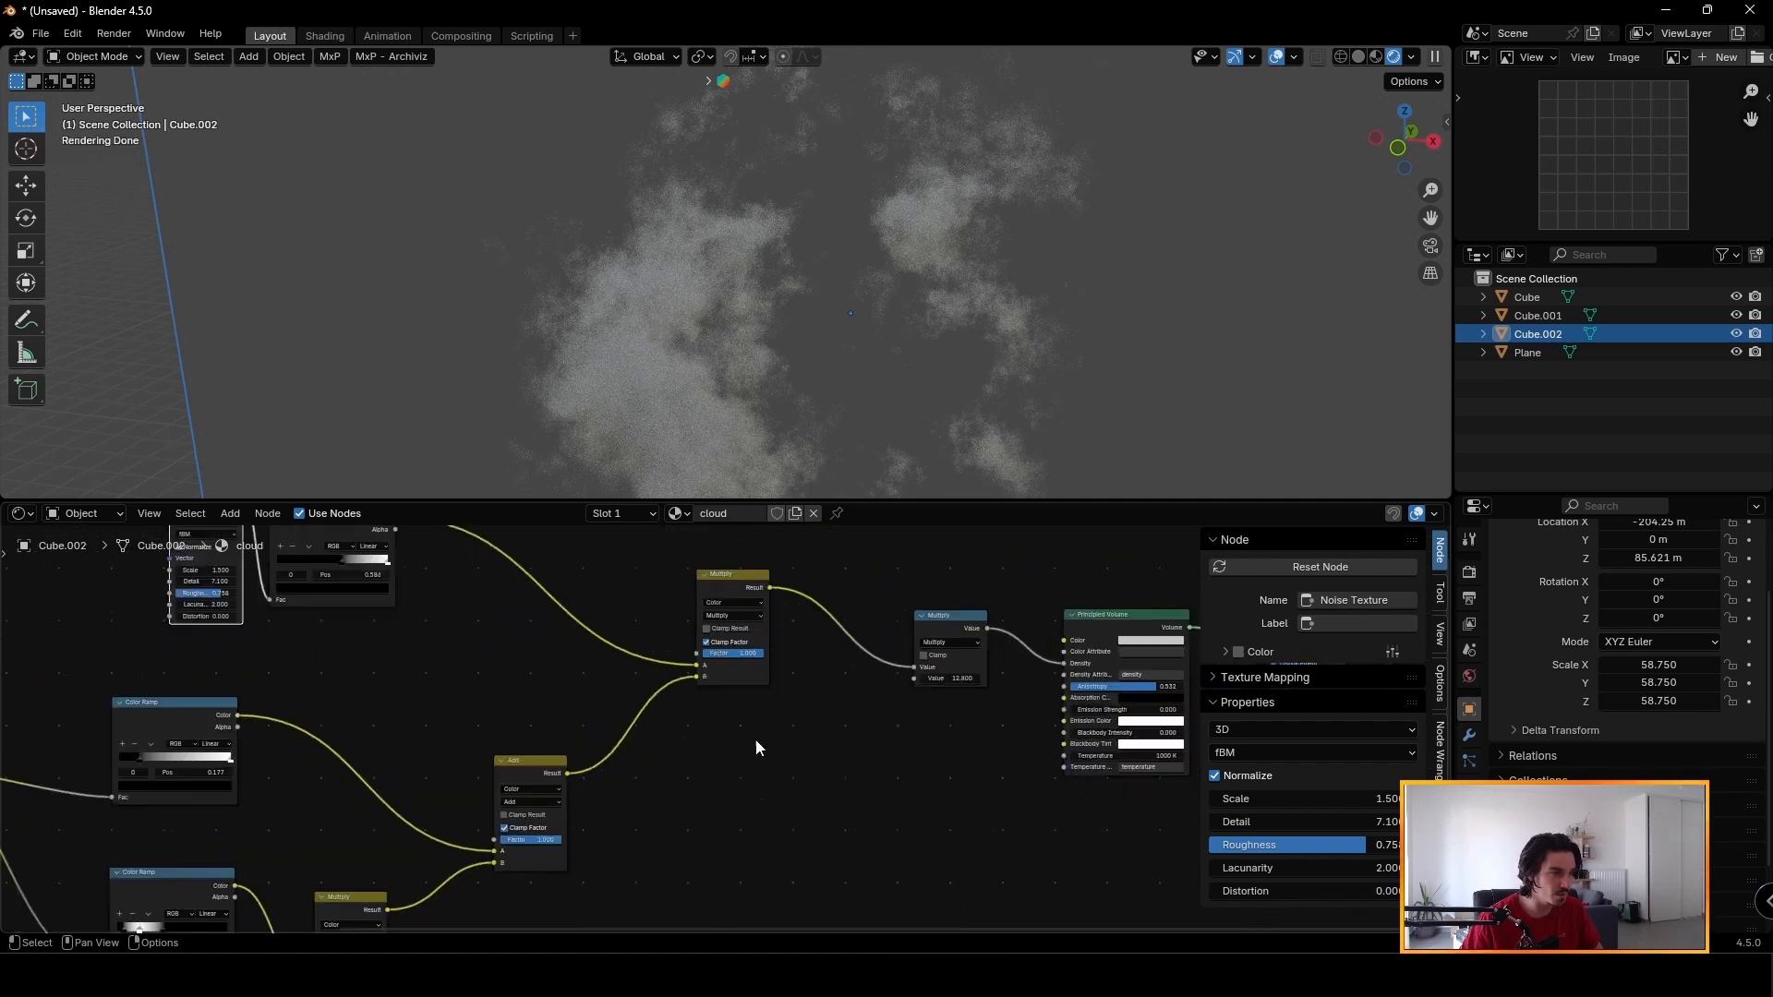
{"action": "middle_click_drag", "start_coordinate": [314, 894], "coordinate": [738, 797]}
{"action": "left_click", "coordinate": [678, 824]}
{"action": "mouse_move", "coordinate": [742, 262]}
{"action": "middle_mouse_down"}
{"action": "mouse_move", "coordinate": [734, 375]}
{"action": "mouse_move", "coordinate": [739, 269]}
{"action": "middle_mouse_up"}
{"action": "scroll", "coordinate": [744, 277], "scroll_direction": "up", "scroll_amount": 4}
{"action": "scroll", "coordinate": [752, 767], "scroll_direction": "up", "scroll_amount": 10}
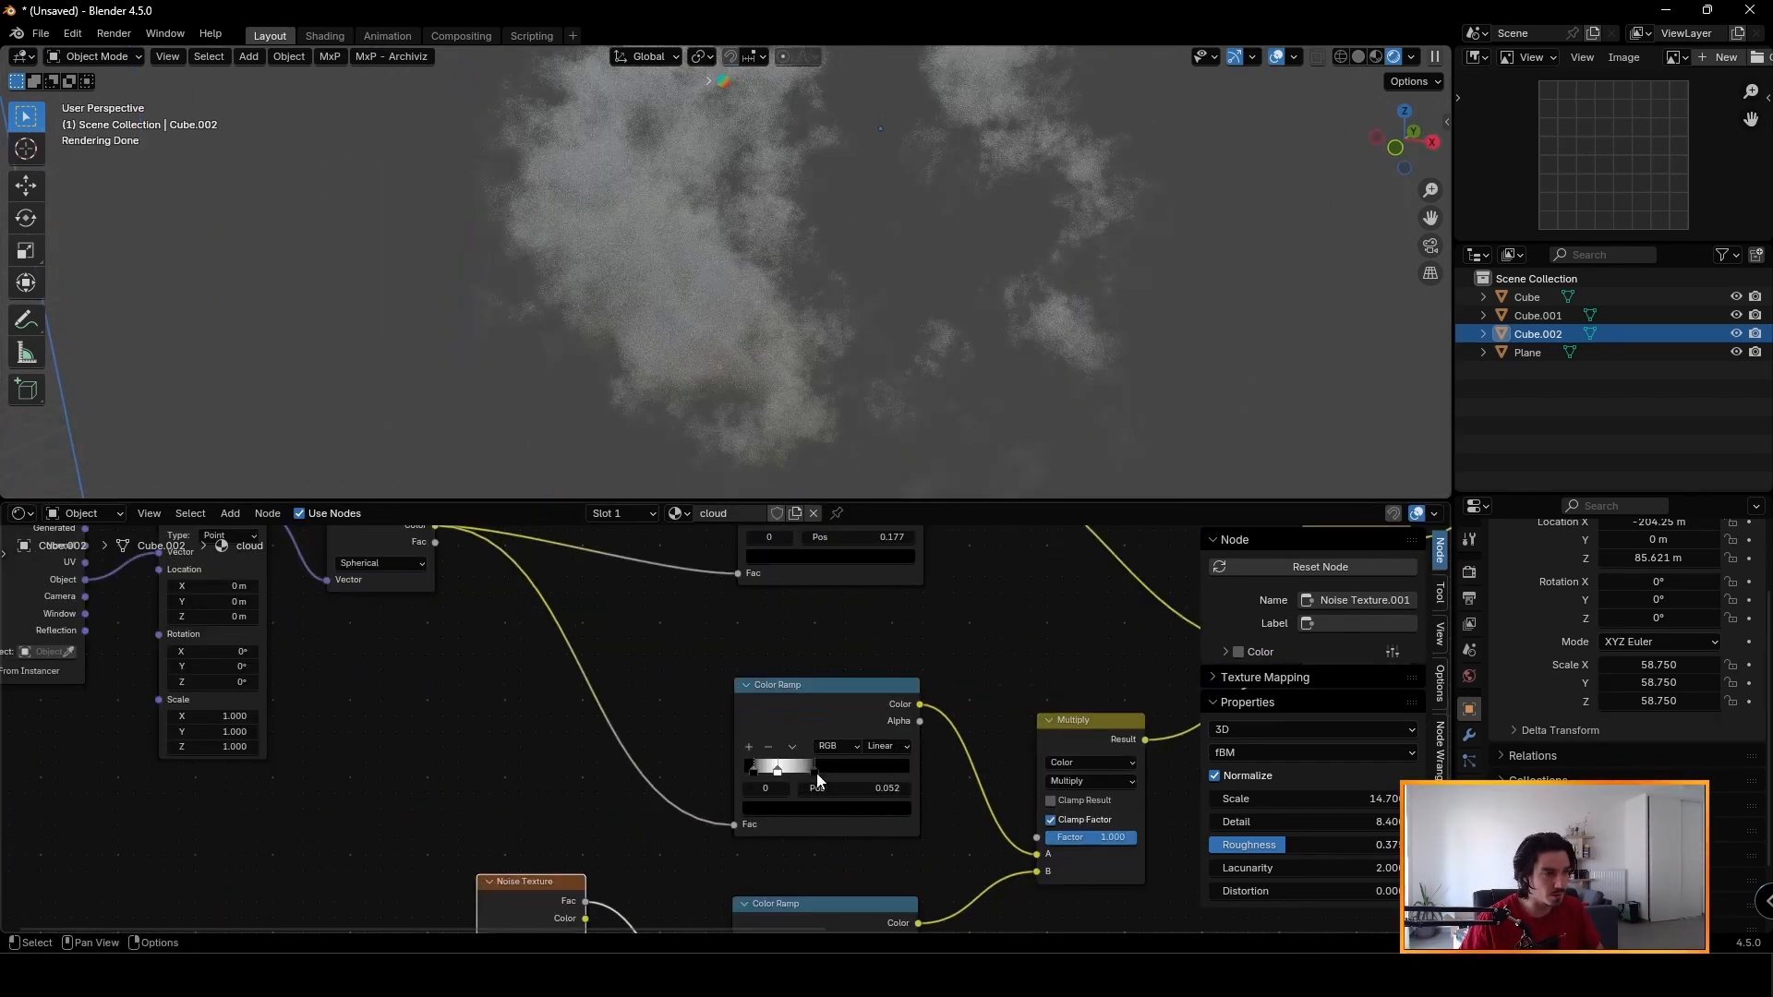
{"action": "left_click_drag", "start_coordinate": [806, 771], "coordinate": [798, 768]}
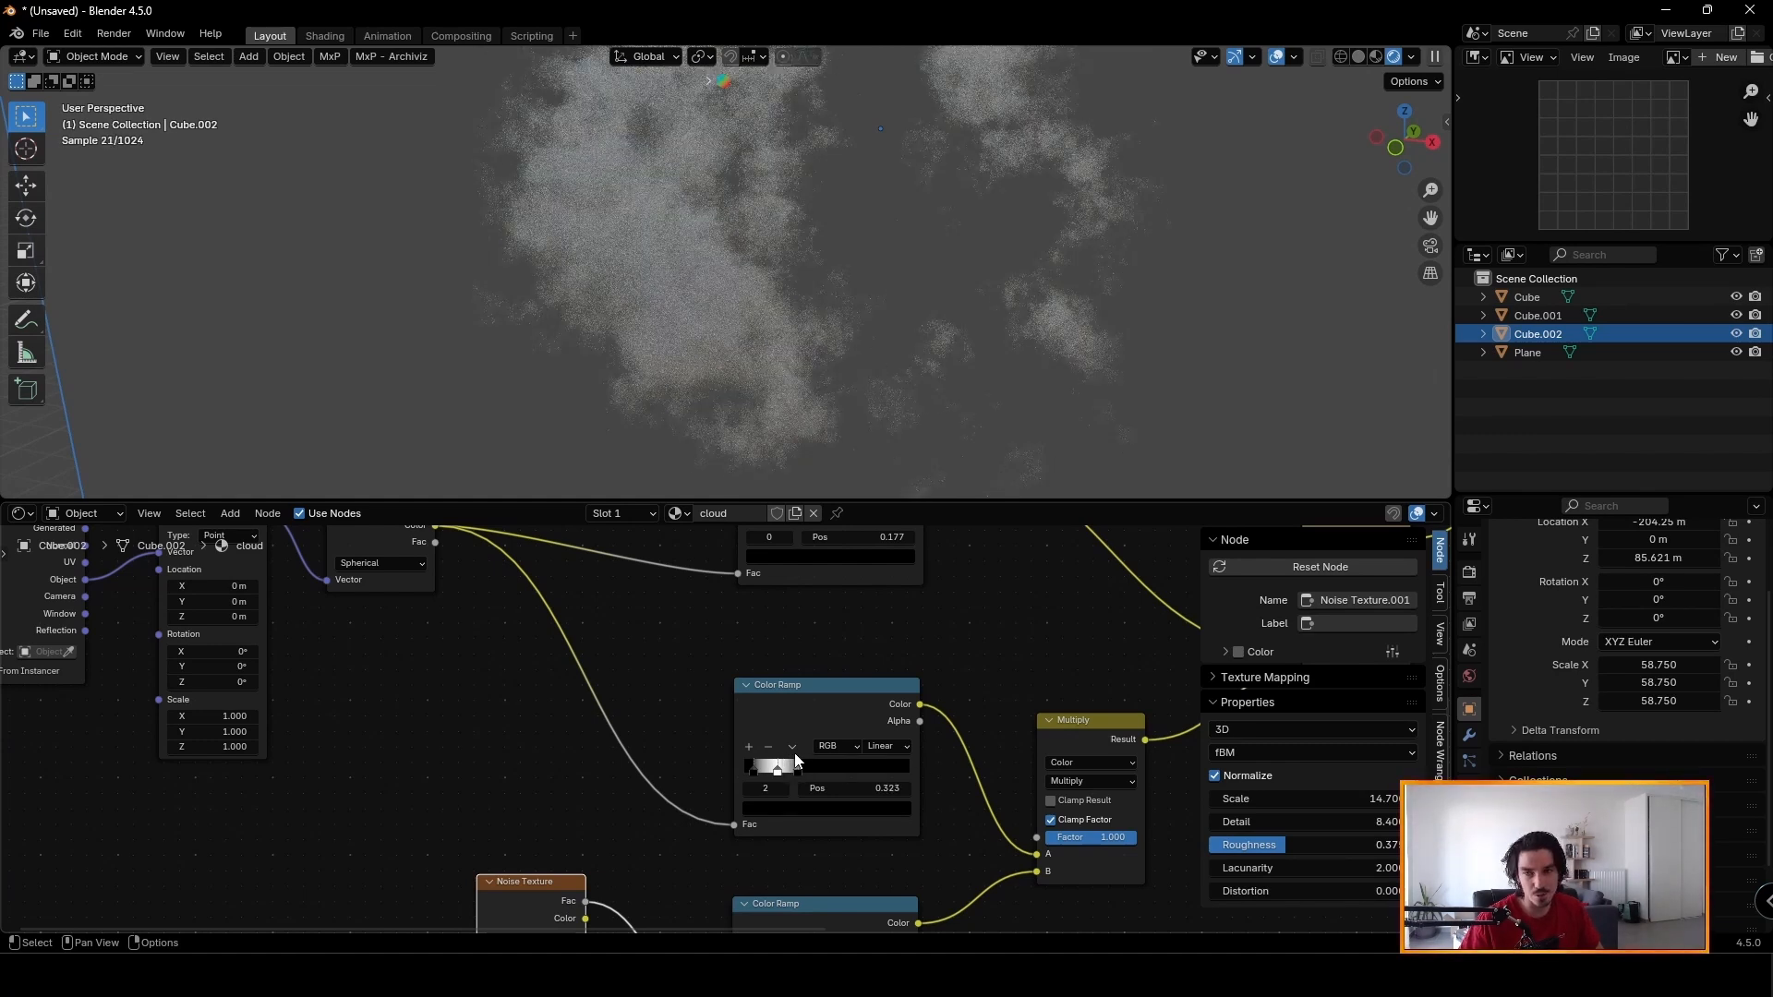
{"action": "left_click_drag", "start_coordinate": [793, 756], "coordinate": [708, 782]}
Try the upper gradient Color Ramp's black stop at 0.314, and undo that change.
{"action": "scroll", "coordinate": [667, 292], "scroll_direction": "down", "scroll_amount": 2}
{"action": "middle_click_drag", "start_coordinate": [779, 682], "coordinate": [773, 809]}
{"action": "left_click_drag", "start_coordinate": [772, 642], "coordinate": [794, 645]}
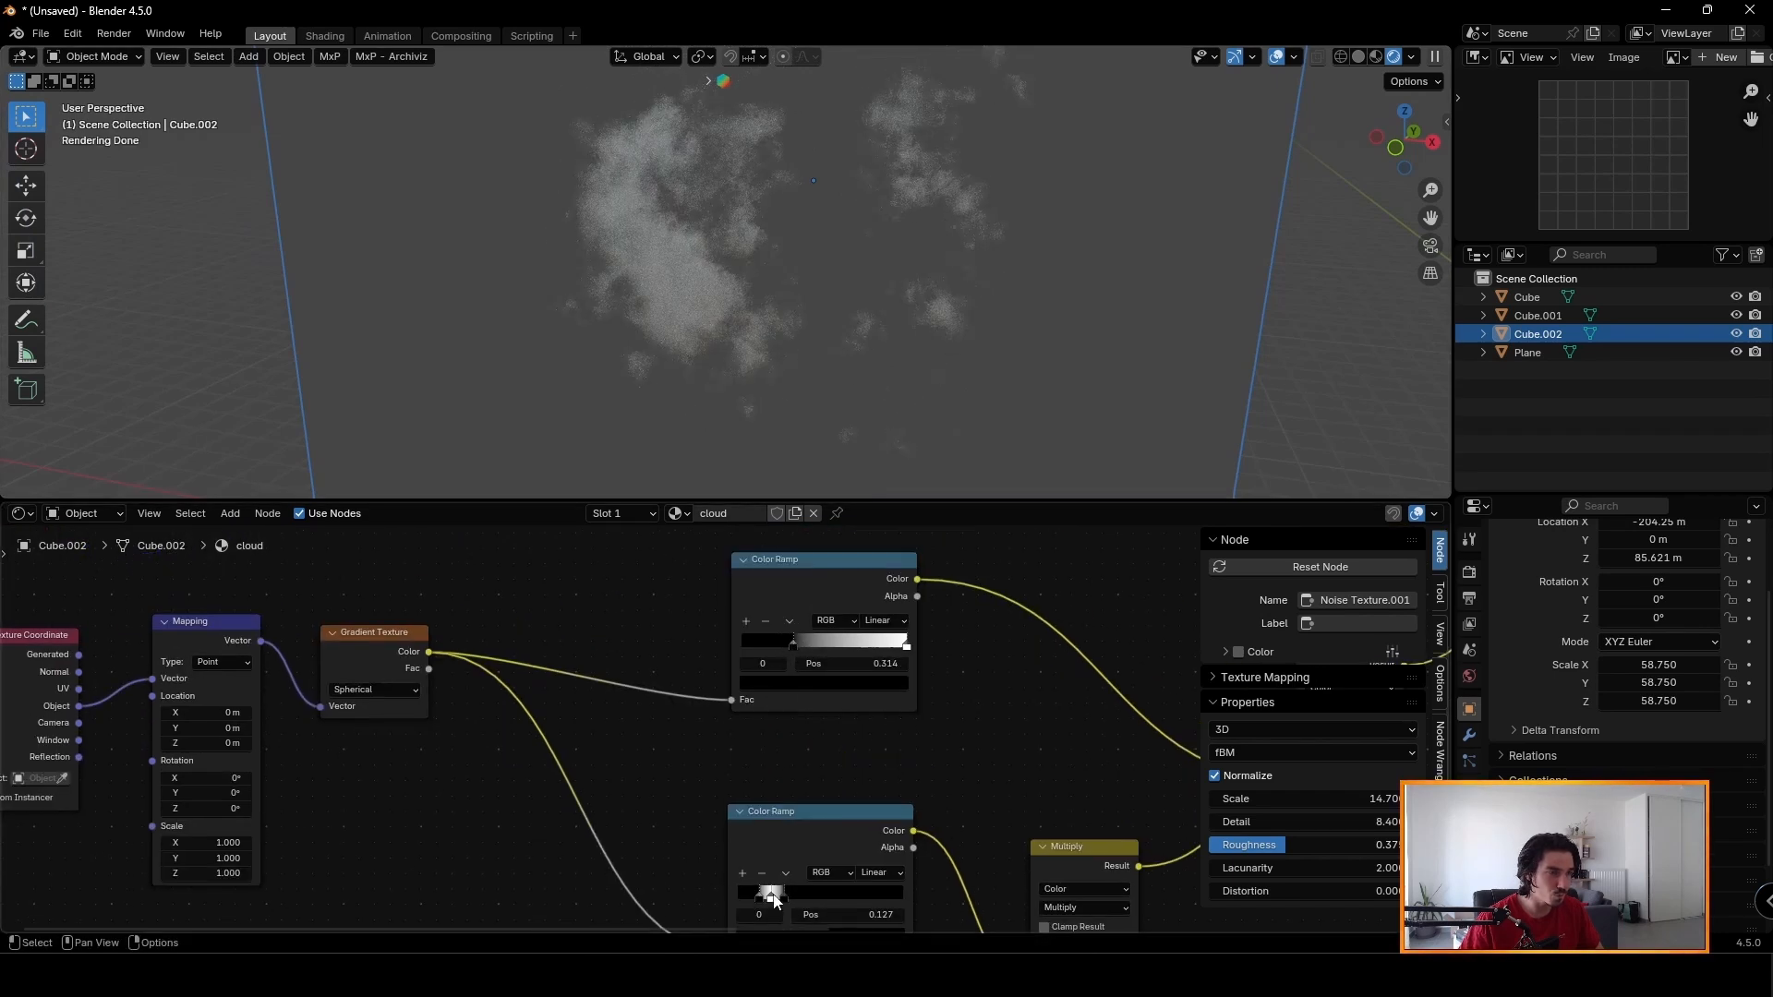
{"action": "key", "text": "ctrl+z"}
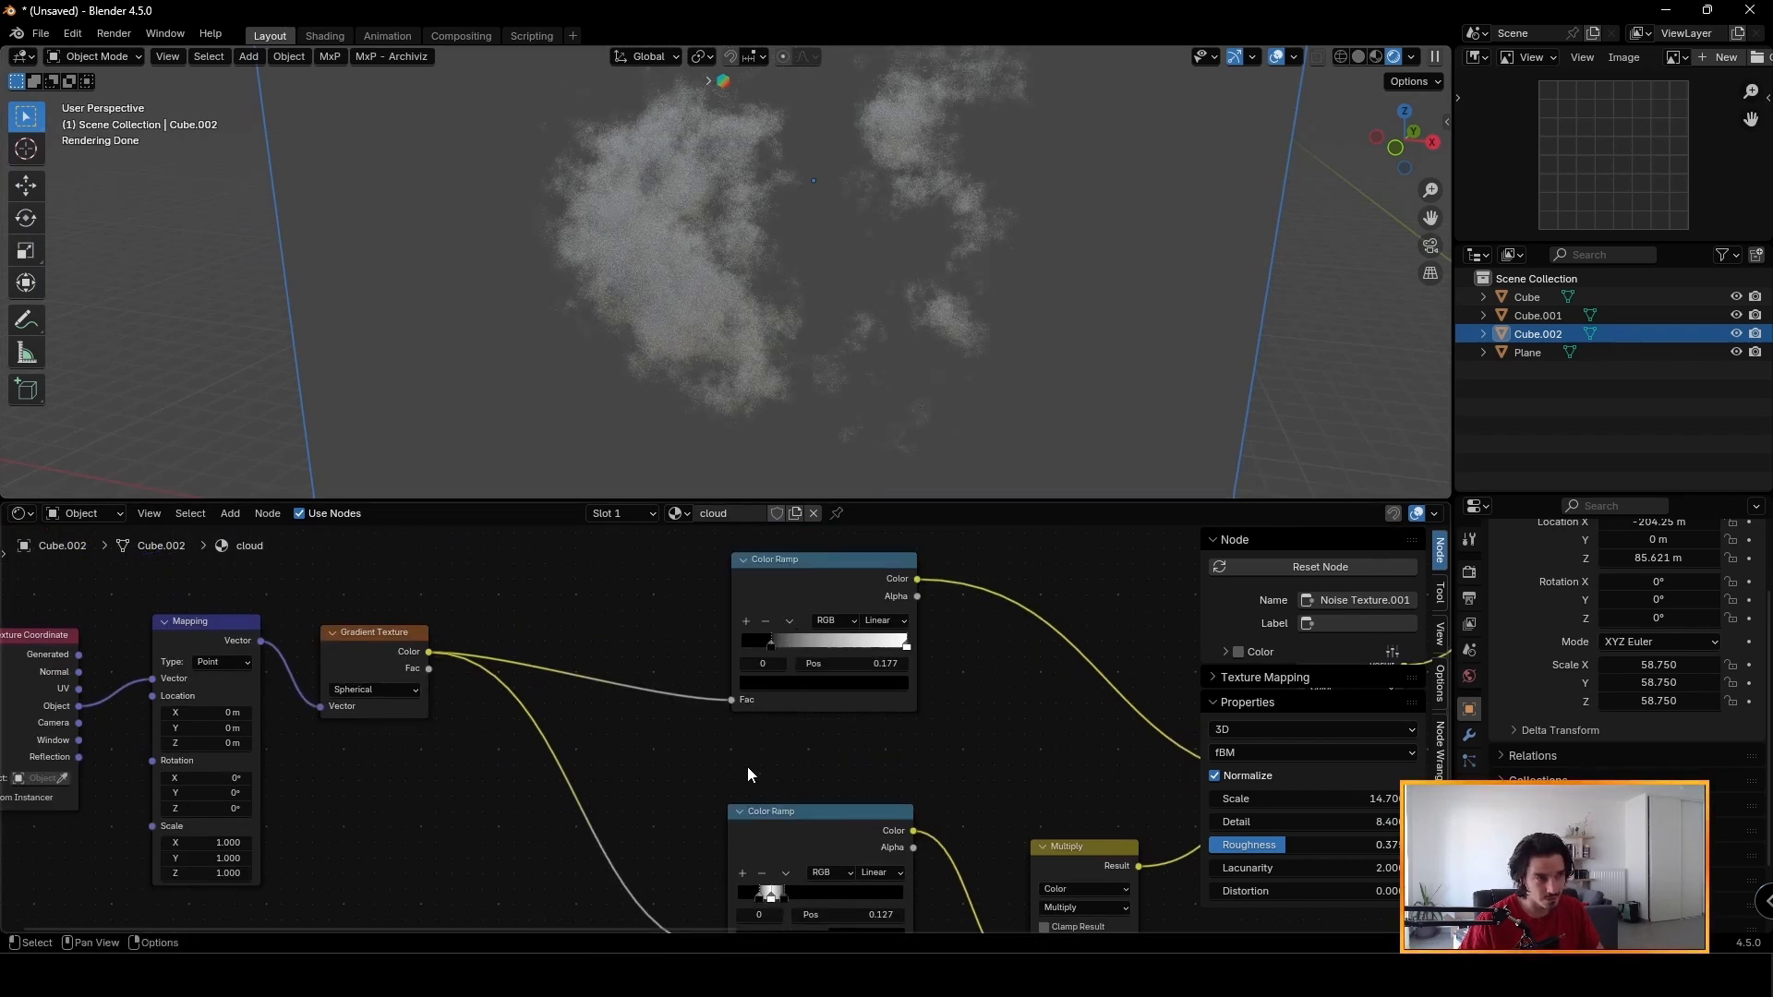
Add a Map Range node below the Gradient Texture.
{"action": "scroll", "coordinate": [591, 777], "scroll_direction": "down", "scroll_amount": 5}
{"action": "left_click_drag", "start_coordinate": [121, 852], "coordinate": [370, 578]}
{"action": "scroll", "coordinate": [563, 807], "scroll_direction": "down", "scroll_amount": 1}
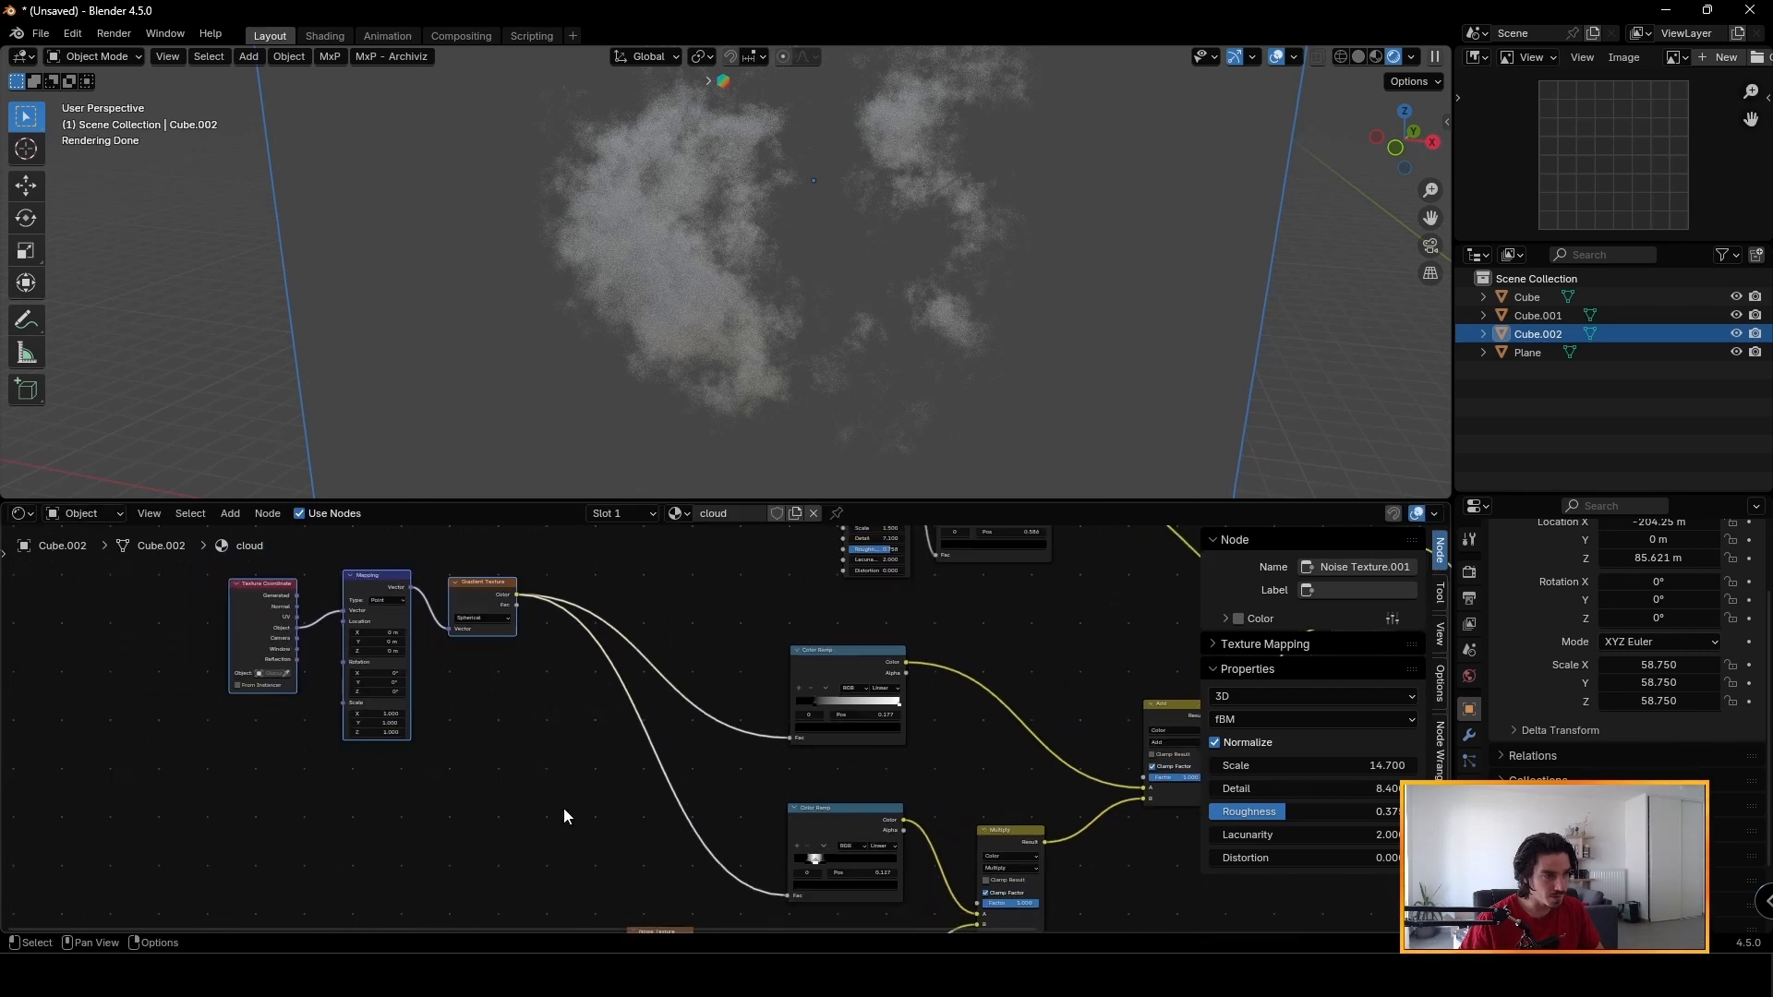
{"action": "key", "text": "shift+a"}
{"action": "mouse_move", "coordinate": [563, 807]}
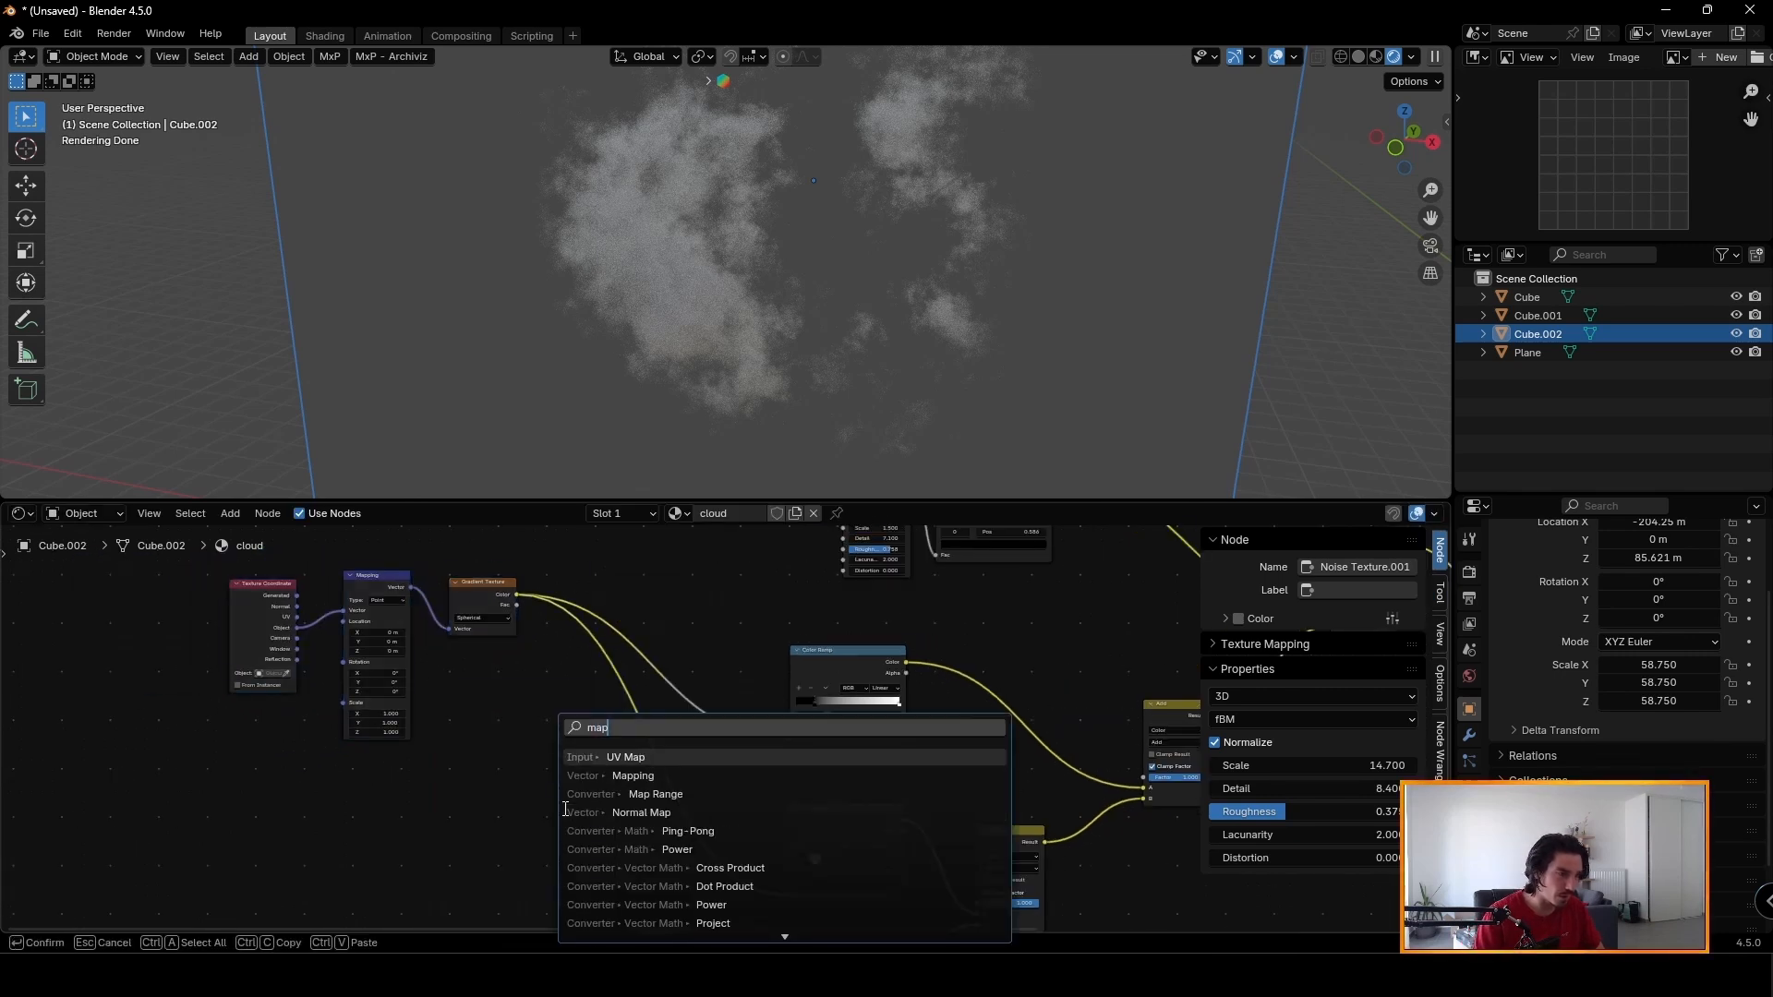
{"action": "key", "text": "Down"}
{"action": "key", "text": "Down"}
{"action": "key", "text": "Return"}
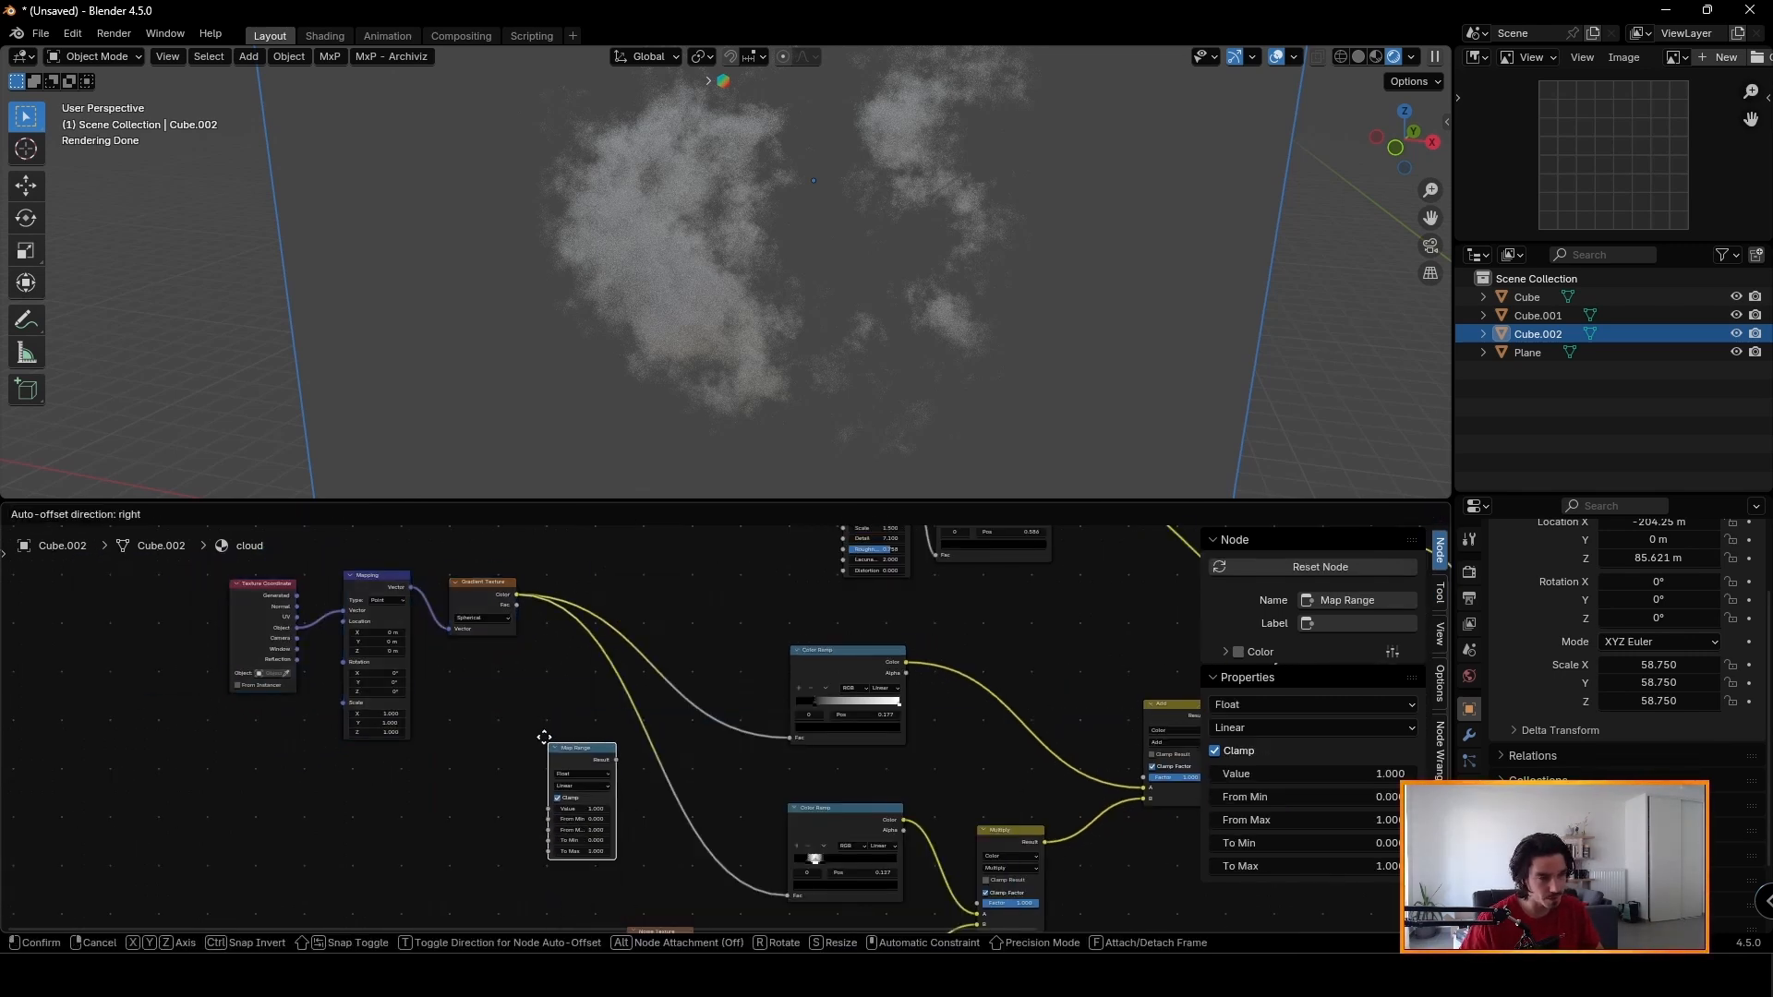
{"action": "left_click", "coordinate": [532, 693]}
Connect the Gradient Texture's Color to the Map Range's Value and stack the Map Range directly above the upper gradient Color Ramp.
{"action": "scroll", "coordinate": [781, 729], "scroll_direction": "up", "scroll_amount": 2}
{"action": "left_click_drag", "start_coordinate": [453, 699], "coordinate": [459, 664]}
{"action": "left_click_drag", "start_coordinate": [850, 617], "coordinate": [837, 649]}
{"action": "left_click", "coordinate": [473, 652]}
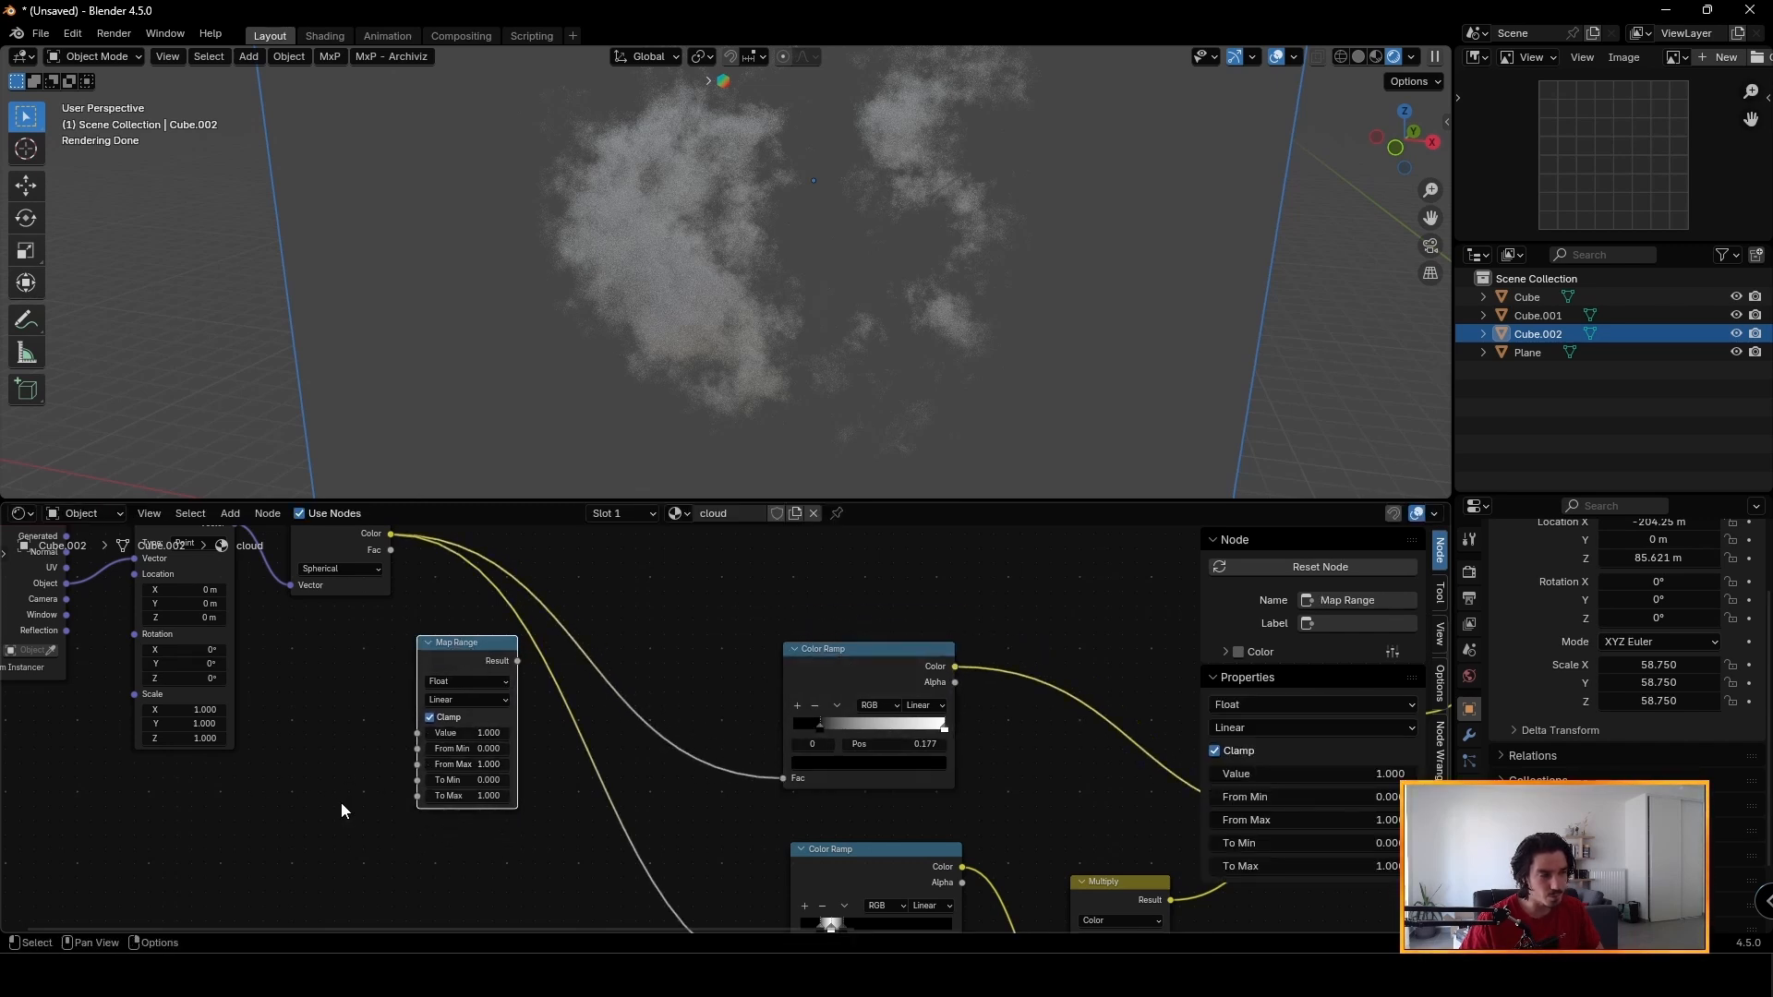
{"action": "middle_click_drag", "start_coordinate": [429, 770], "coordinate": [611, 708]}
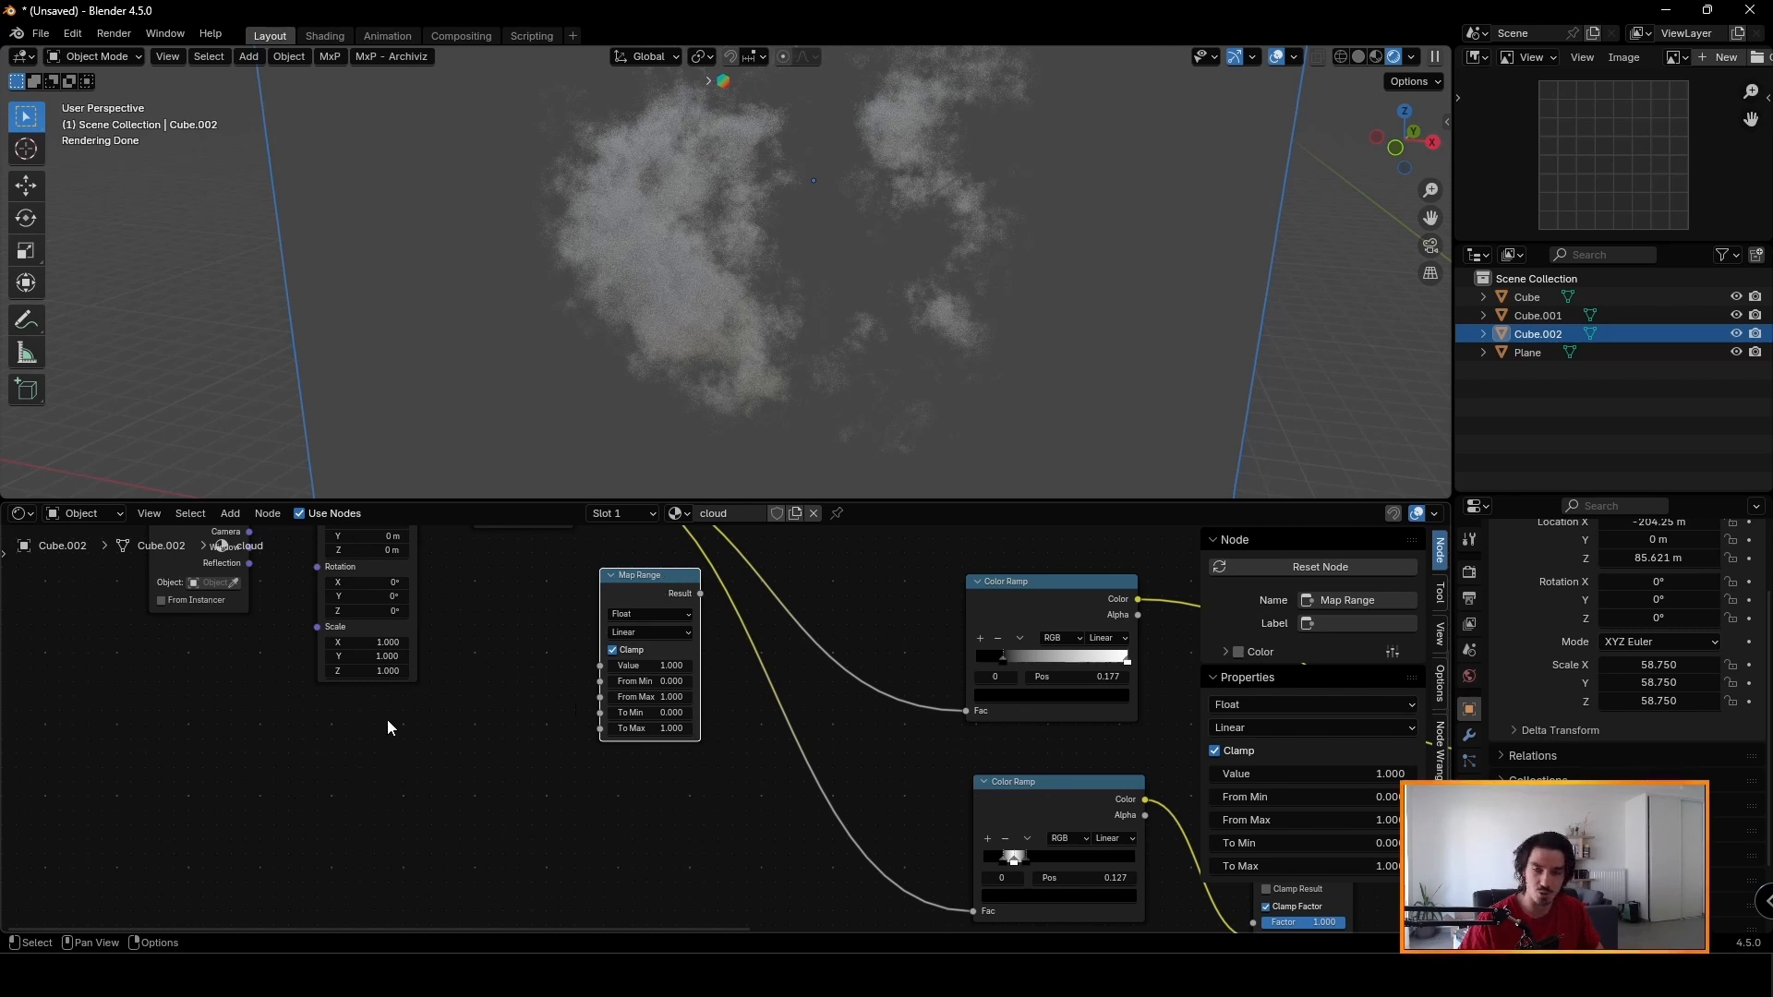
{"action": "scroll", "coordinate": [444, 768], "scroll_direction": "up", "scroll_amount": 3}
{"action": "scroll", "coordinate": [443, 768], "scroll_direction": "right", "scroll_amount": 3}
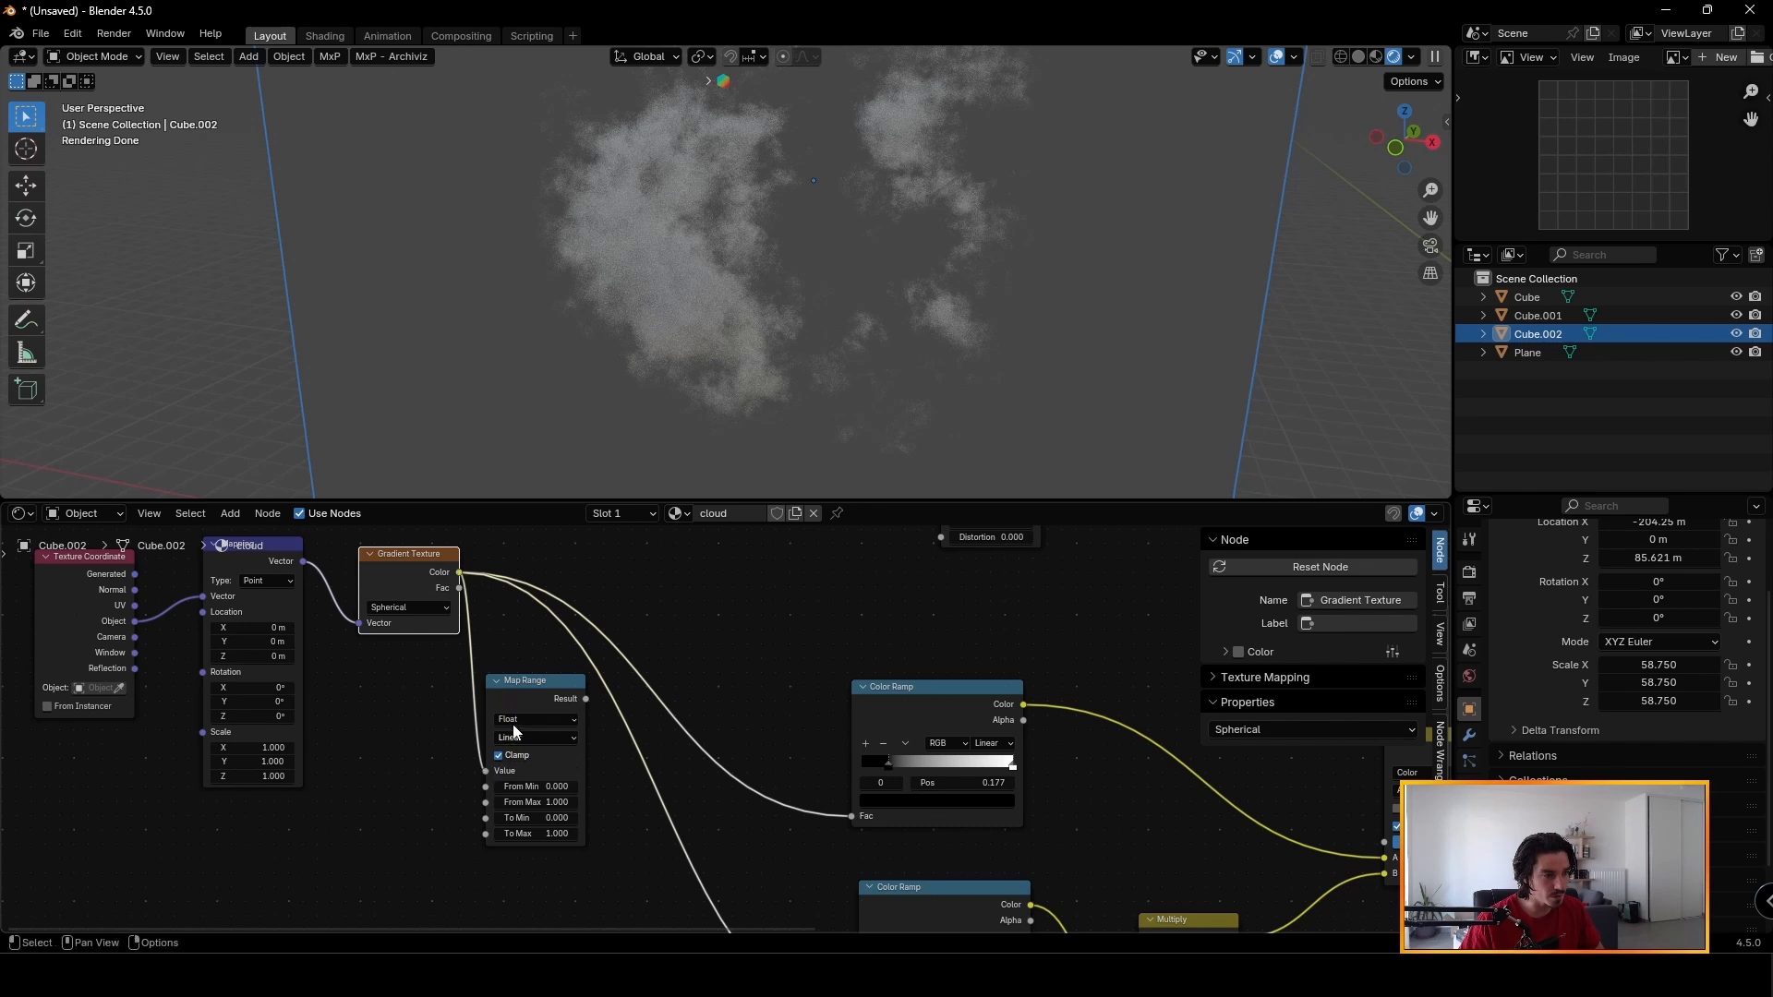
{"action": "left_click_drag", "start_coordinate": [526, 762], "coordinate": [878, 639]}
{"action": "left_click_drag", "start_coordinate": [947, 746], "coordinate": [927, 780]}
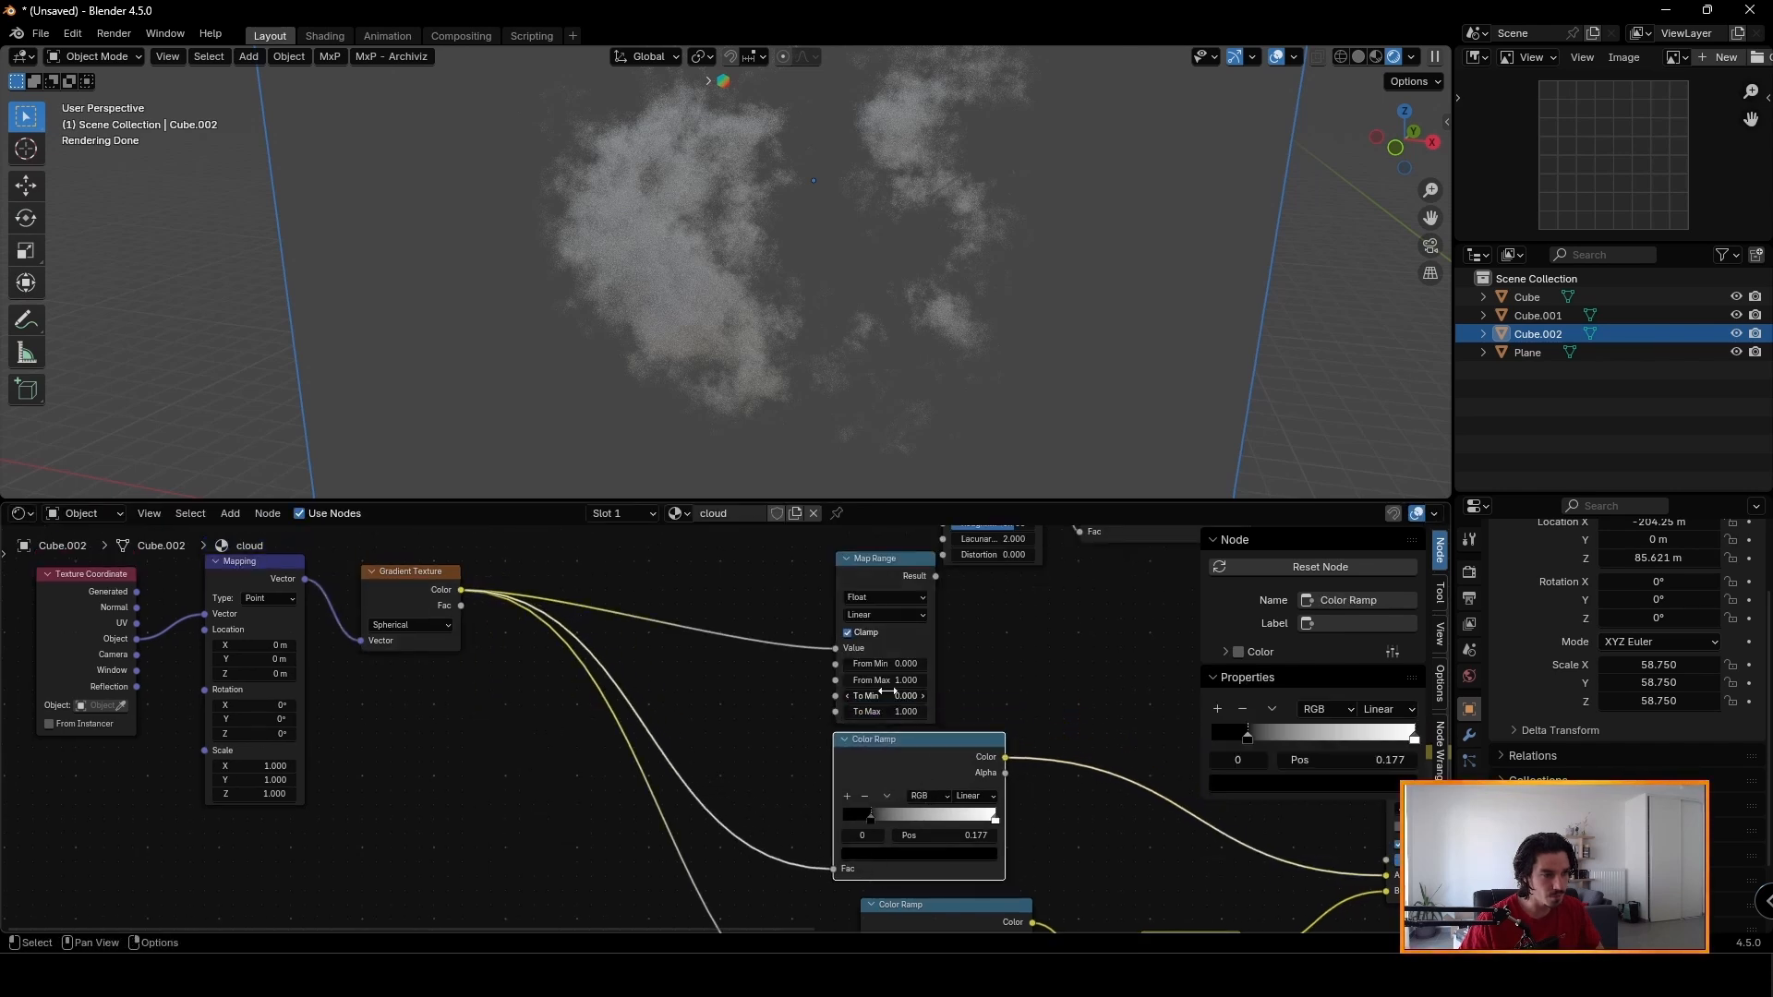
Set the upper gradient Color Ramp's black stop to 0.2 and match it with a Map Range From Min of 0.2.
{"action": "scroll", "coordinate": [887, 693], "scroll_direction": "up", "scroll_amount": 2}
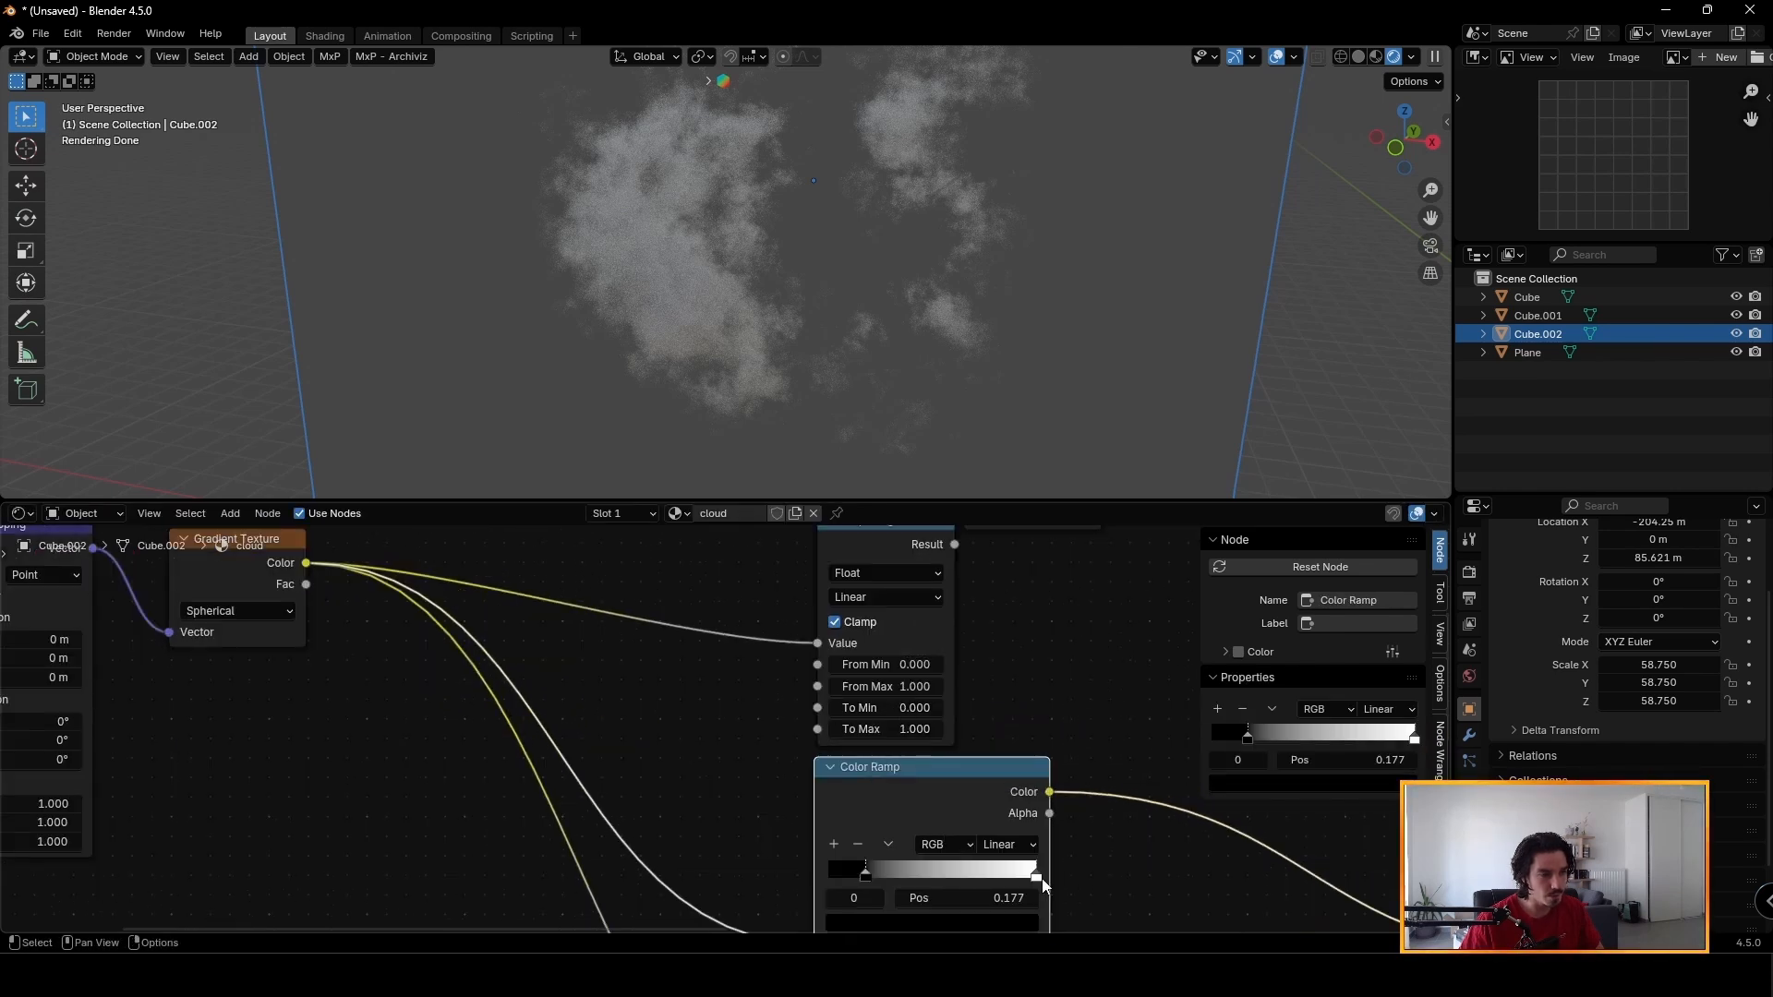
{"action": "scroll", "coordinate": [1023, 842], "scroll_direction": "down", "scroll_amount": 2, "text": "shift"}
{"action": "left_click", "coordinate": [1035, 783]}
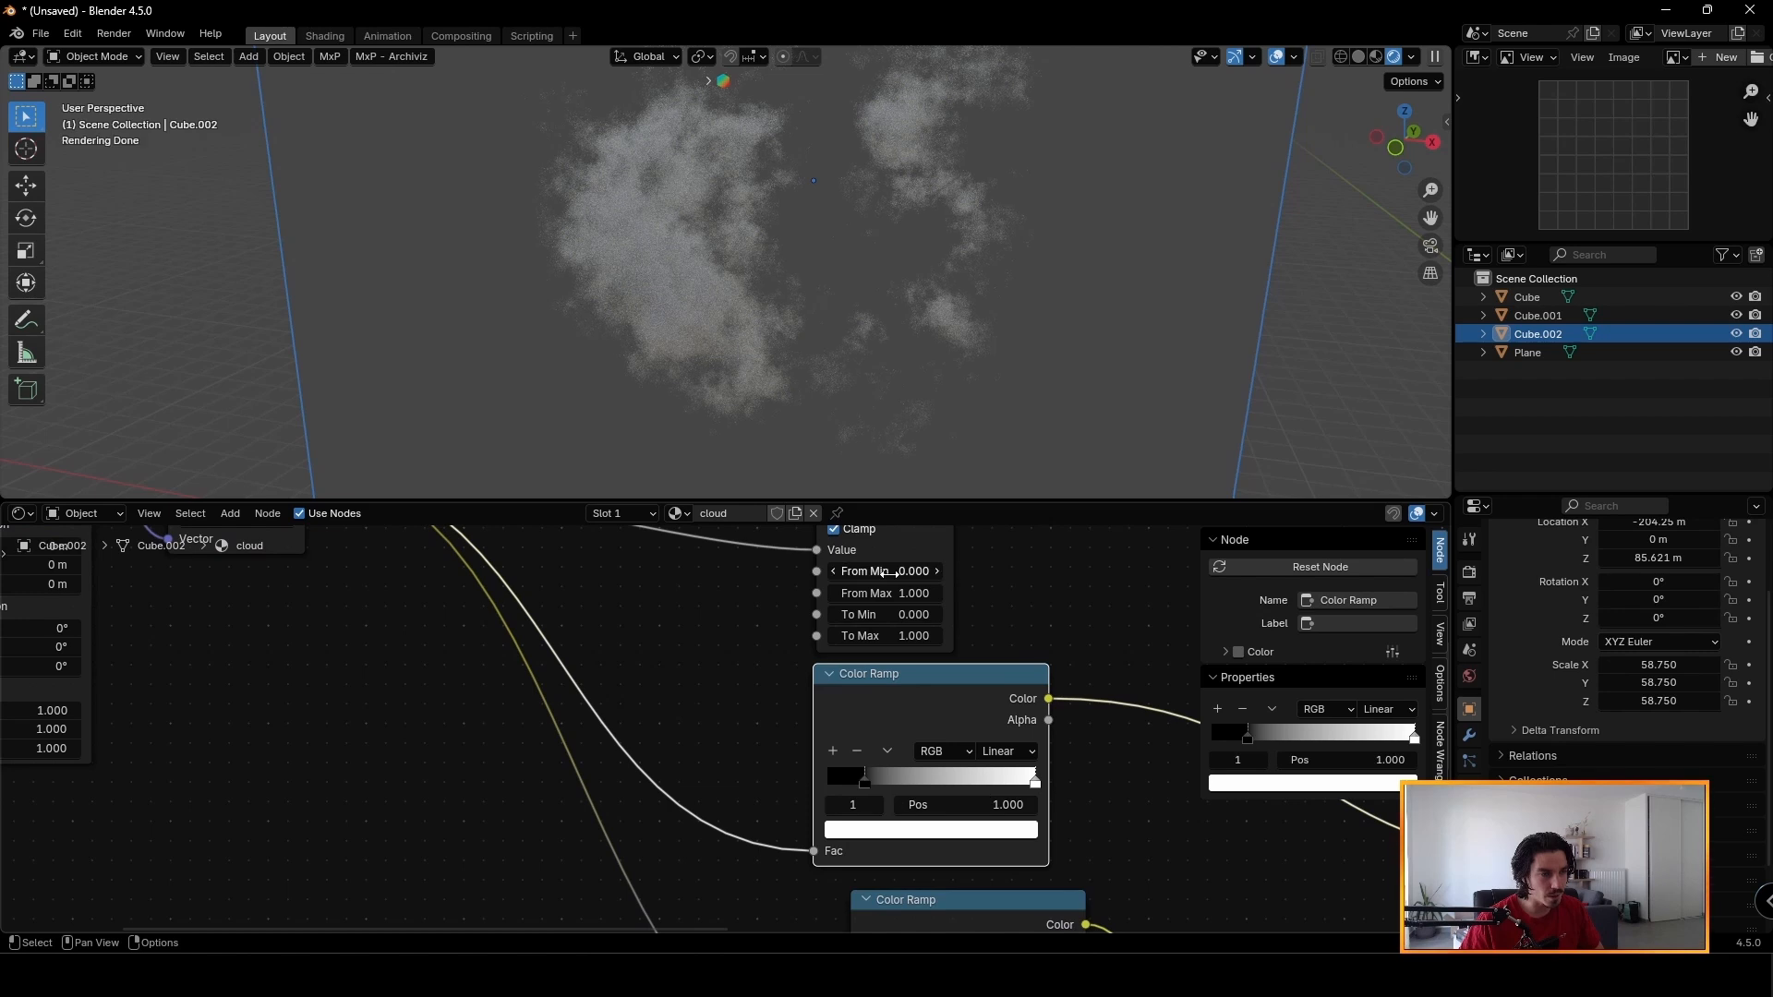
{"action": "left_click", "coordinate": [864, 781]}
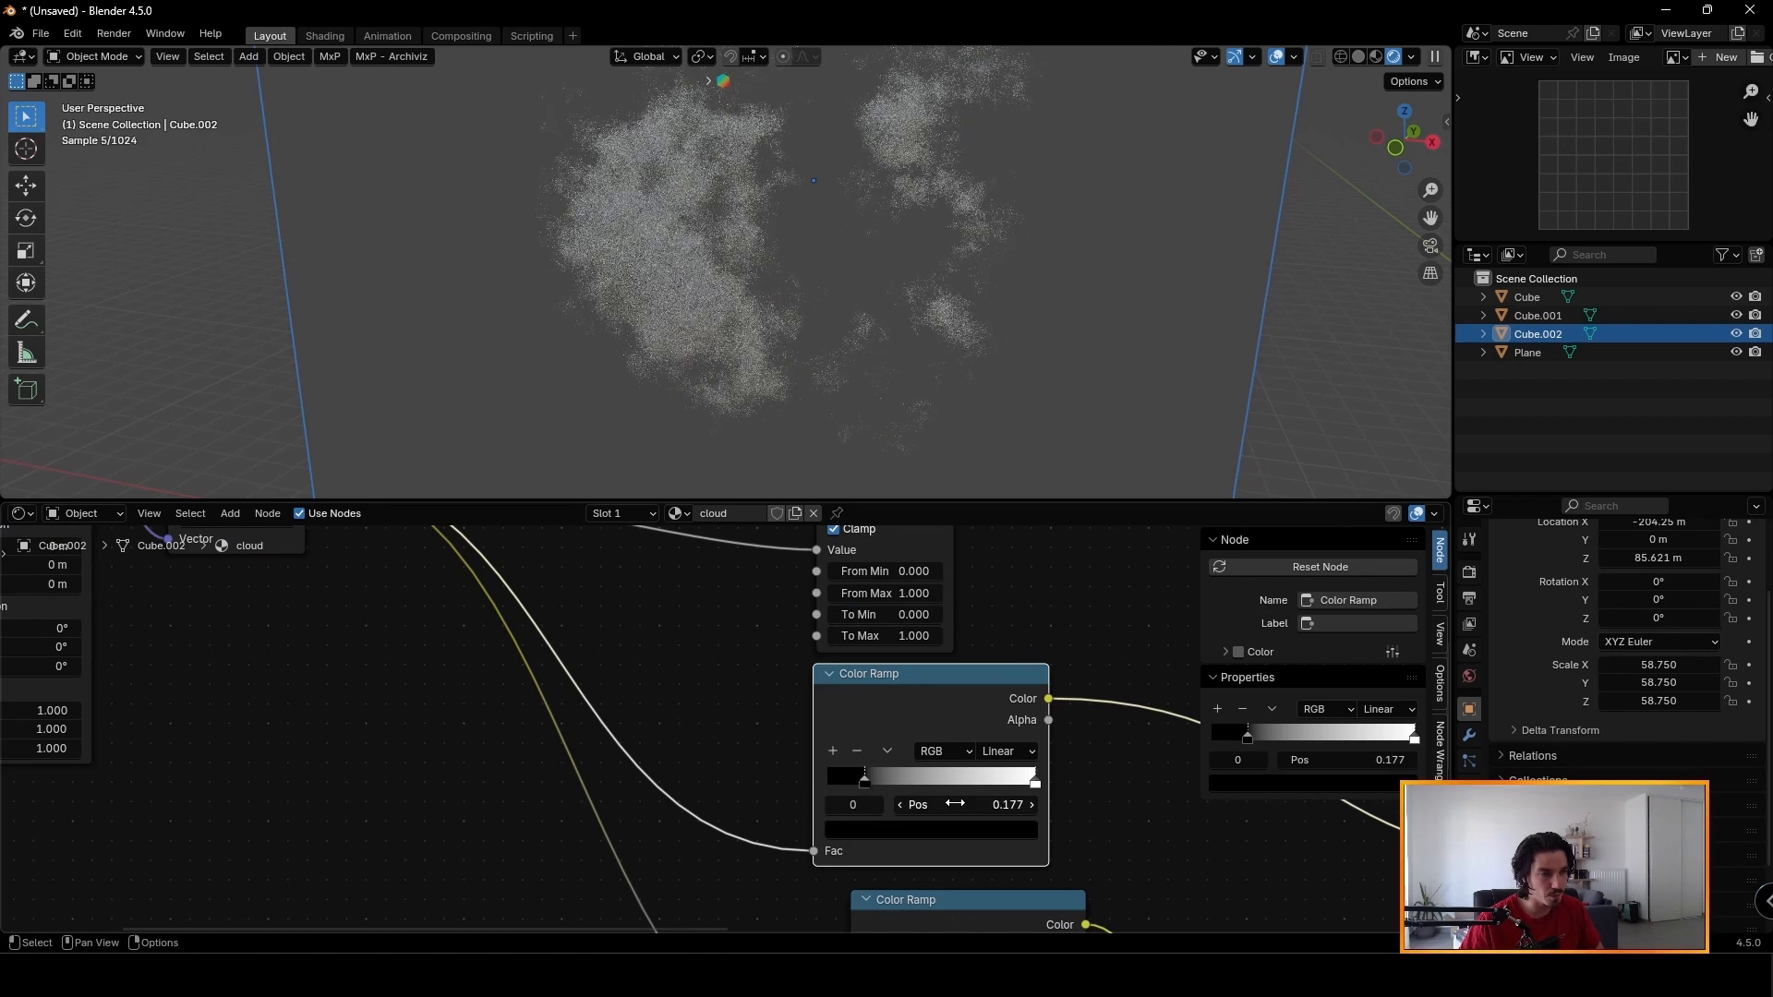
{"action": "left_click", "coordinate": [957, 805]}
{"action": "type", "text": "0.2"}
{"action": "key", "text": "Return"}
{"action": "left_click", "coordinate": [892, 572]}
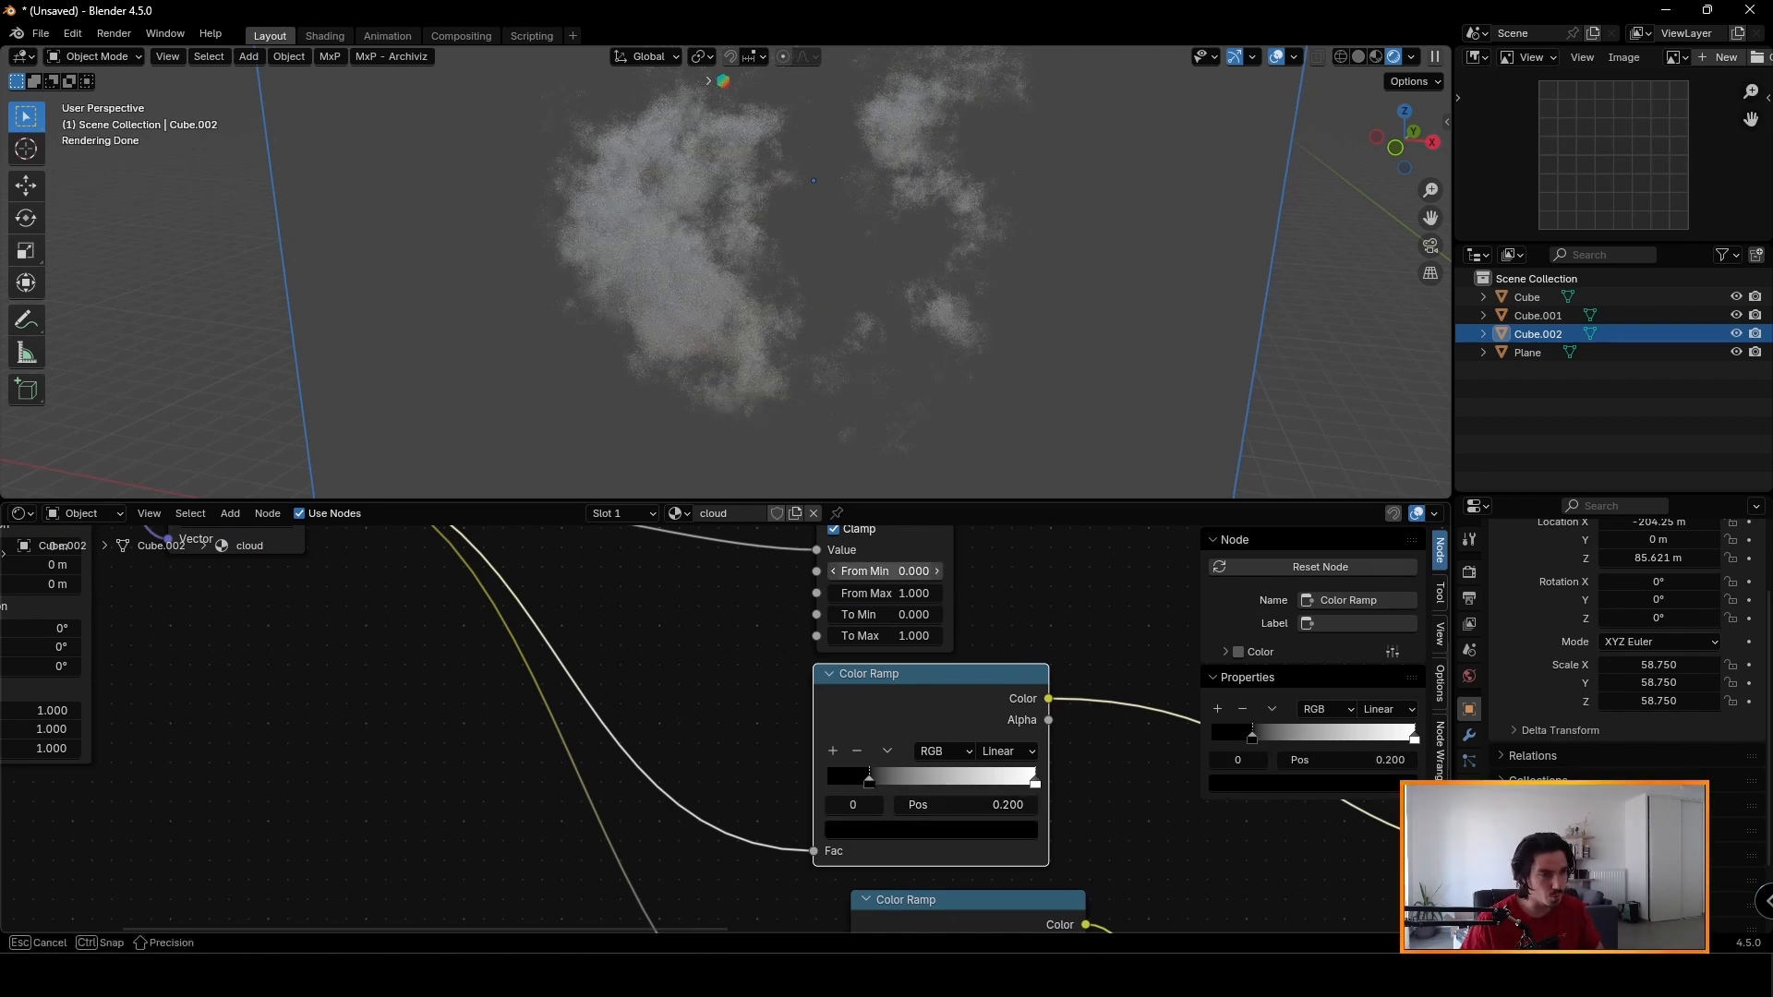
{"action": "type", "text": "0.0"}
{"action": "key", "text": "Return"}
Connect the Map Range's Result to the Add node's A input in place of the upper gradient Color Ramp.
{"action": "scroll", "coordinate": [682, 777], "scroll_direction": "down", "scroll_amount": 3}
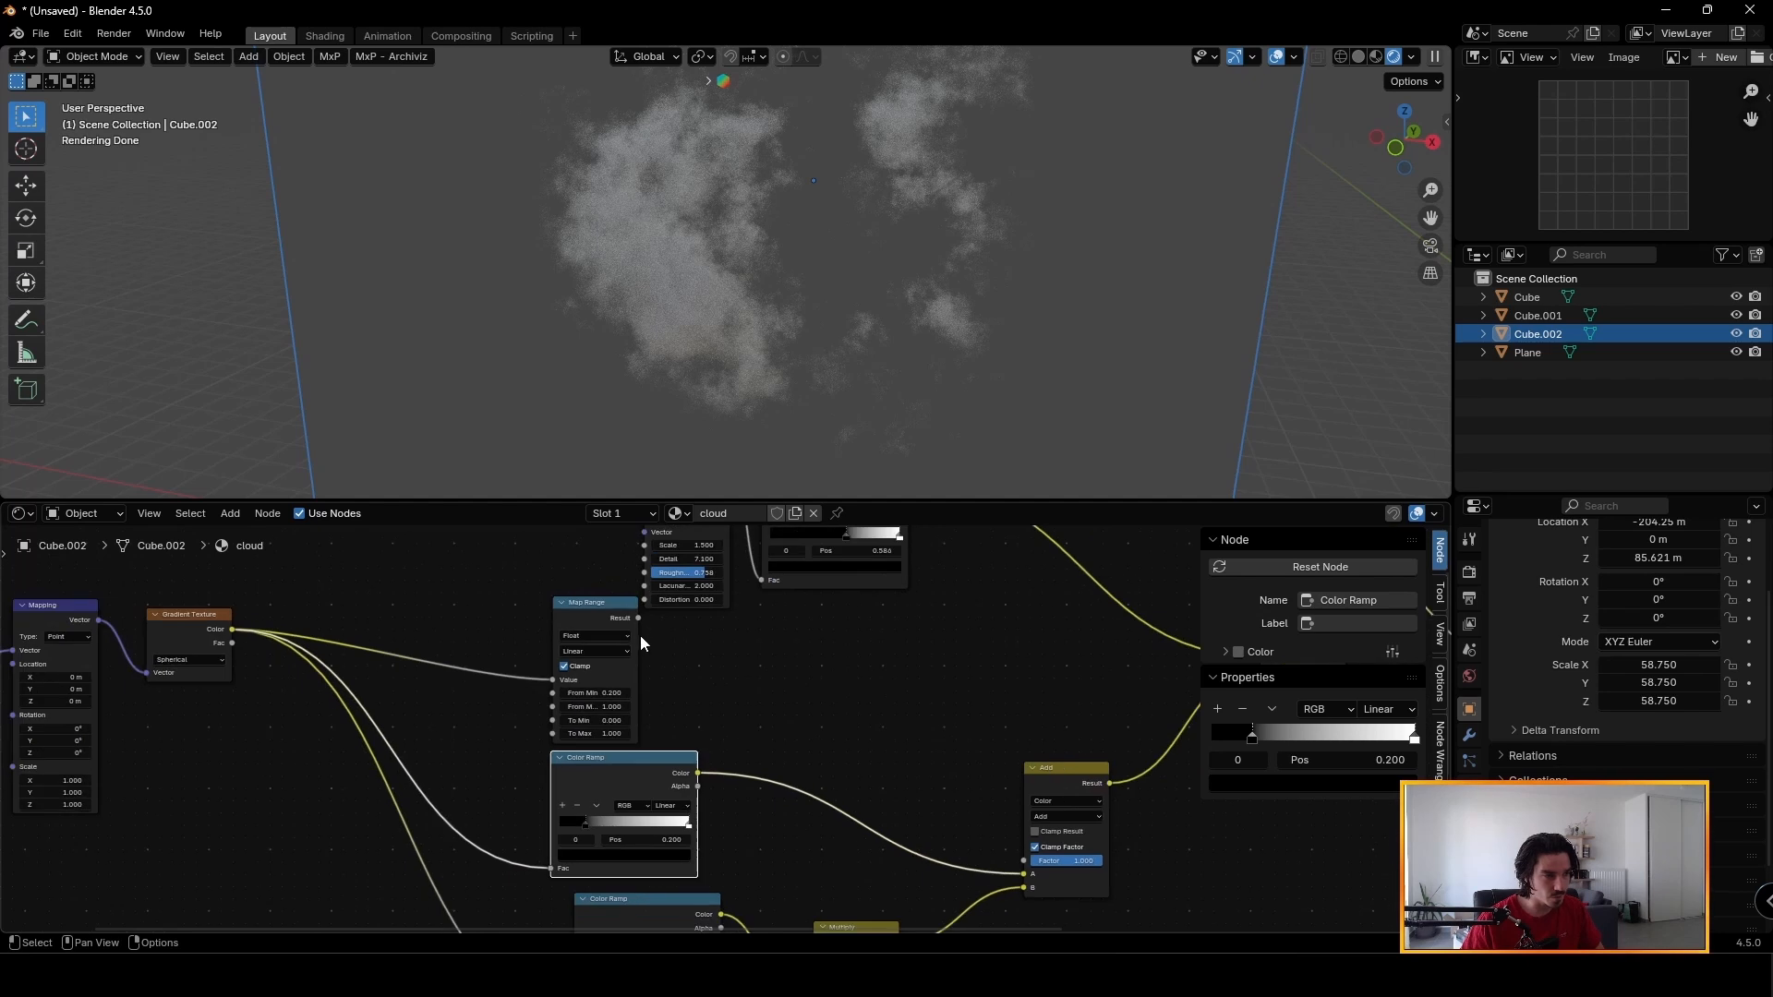
{"action": "left_click_drag", "start_coordinate": [638, 618], "coordinate": [1032, 874]}
{"action": "middle_click_drag", "start_coordinate": [735, 796], "coordinate": [857, 772]}
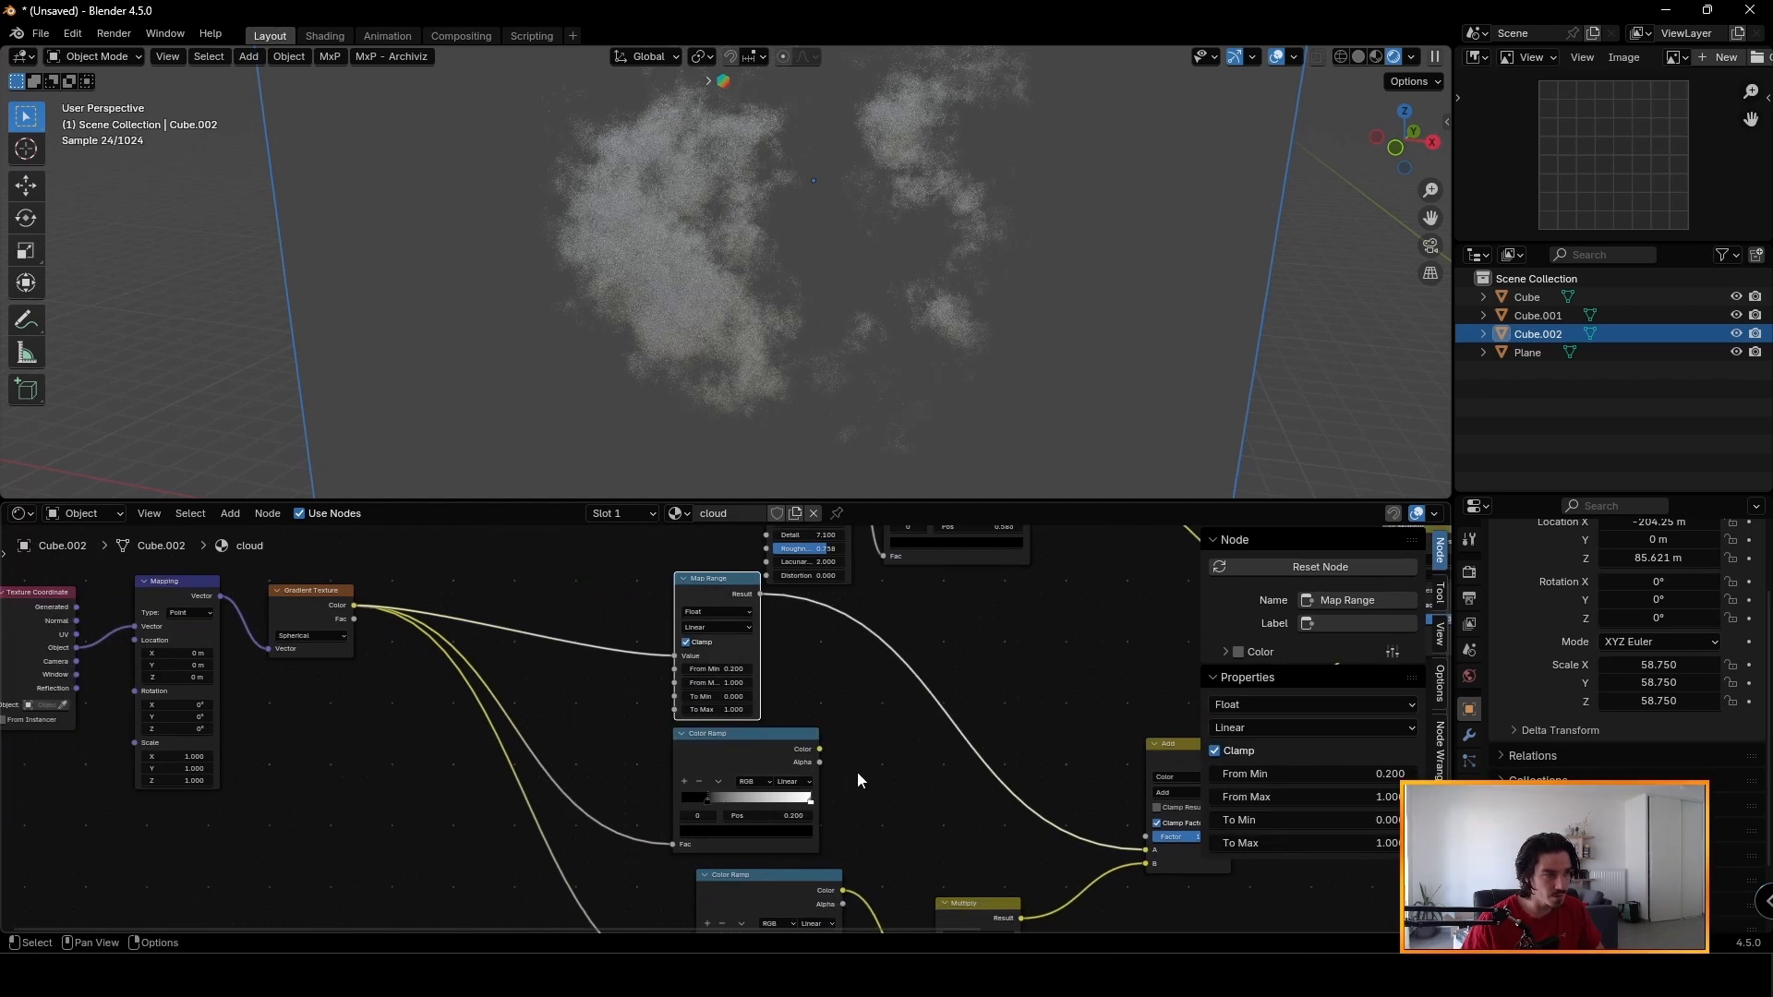
{"action": "left_click", "coordinate": [770, 744]}
{"action": "left_click_drag", "start_coordinate": [770, 745], "coordinate": [773, 745]}
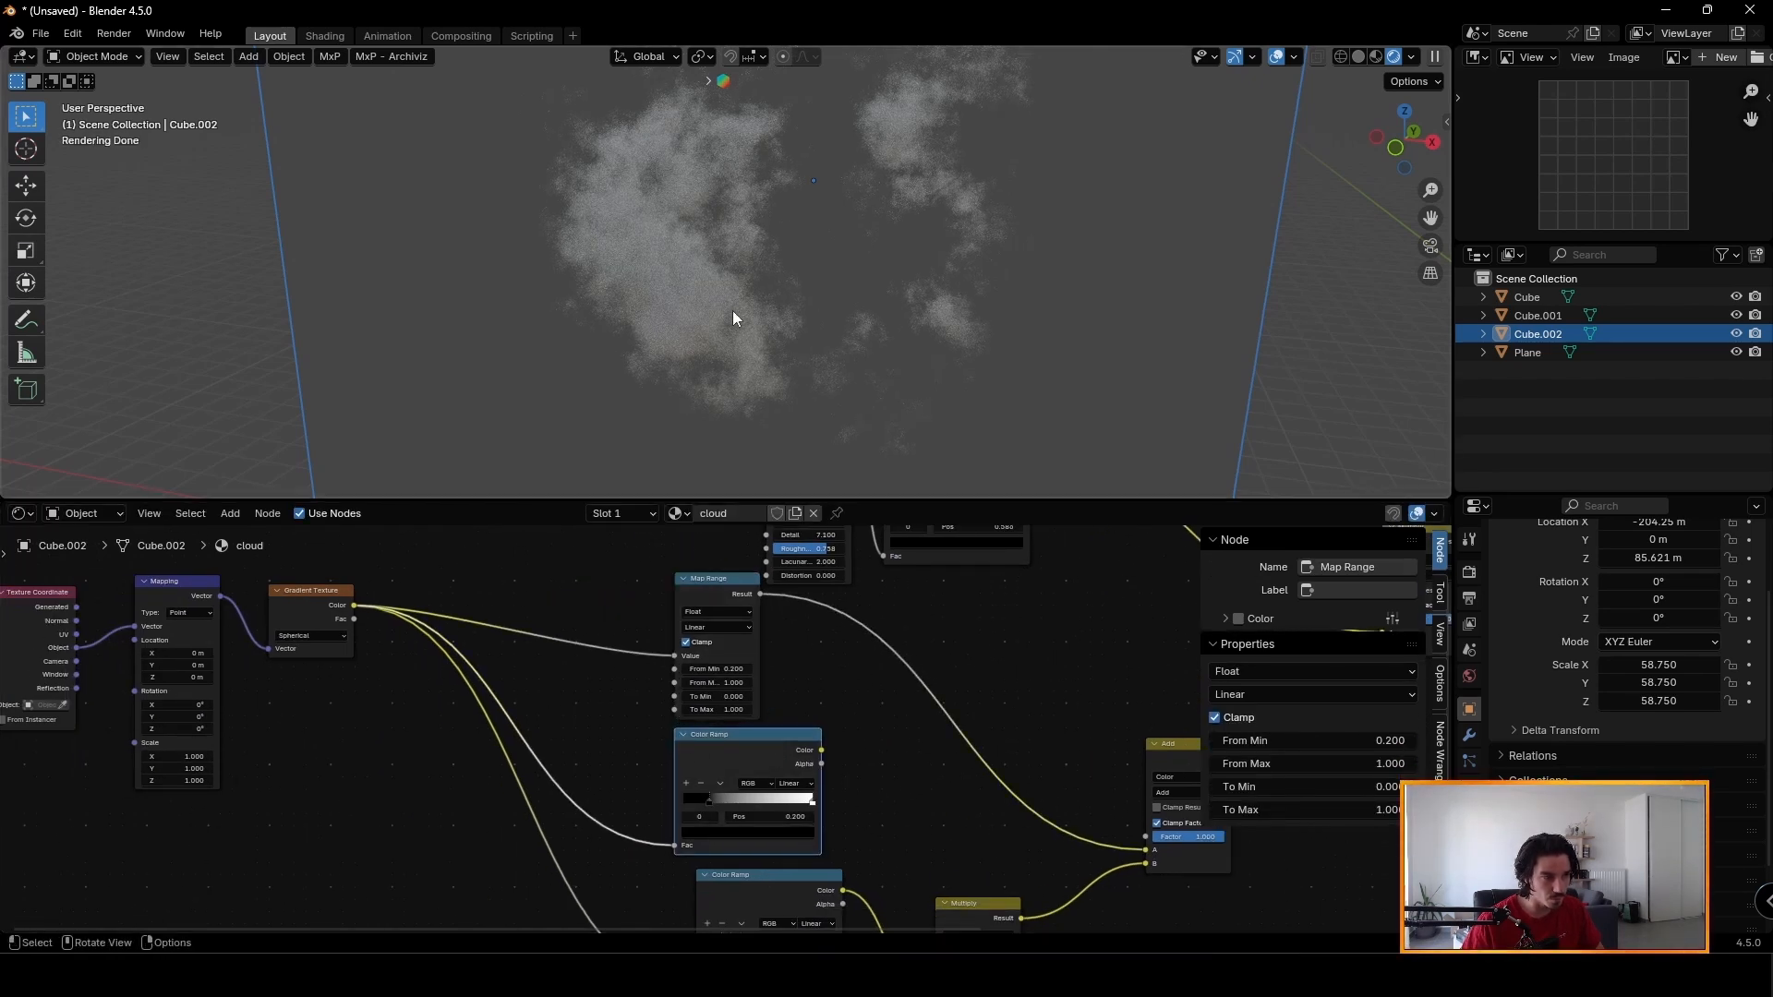
Line up the shell's Color Ramp directly beneath the upper gradient Color Ramp.
{"action": "middle_click_drag", "start_coordinate": [579, 831], "coordinate": [731, 731]}
{"action": "left_click_drag", "start_coordinate": [910, 792], "coordinate": [888, 785]}
{"action": "scroll", "coordinate": [891, 720], "scroll_direction": "down", "scroll_amount": 3}
{"action": "middle_click_drag", "start_coordinate": [889, 785], "coordinate": [876, 622]}
{"action": "left_click_drag", "start_coordinate": [560, 853], "coordinate": [1073, 722]}
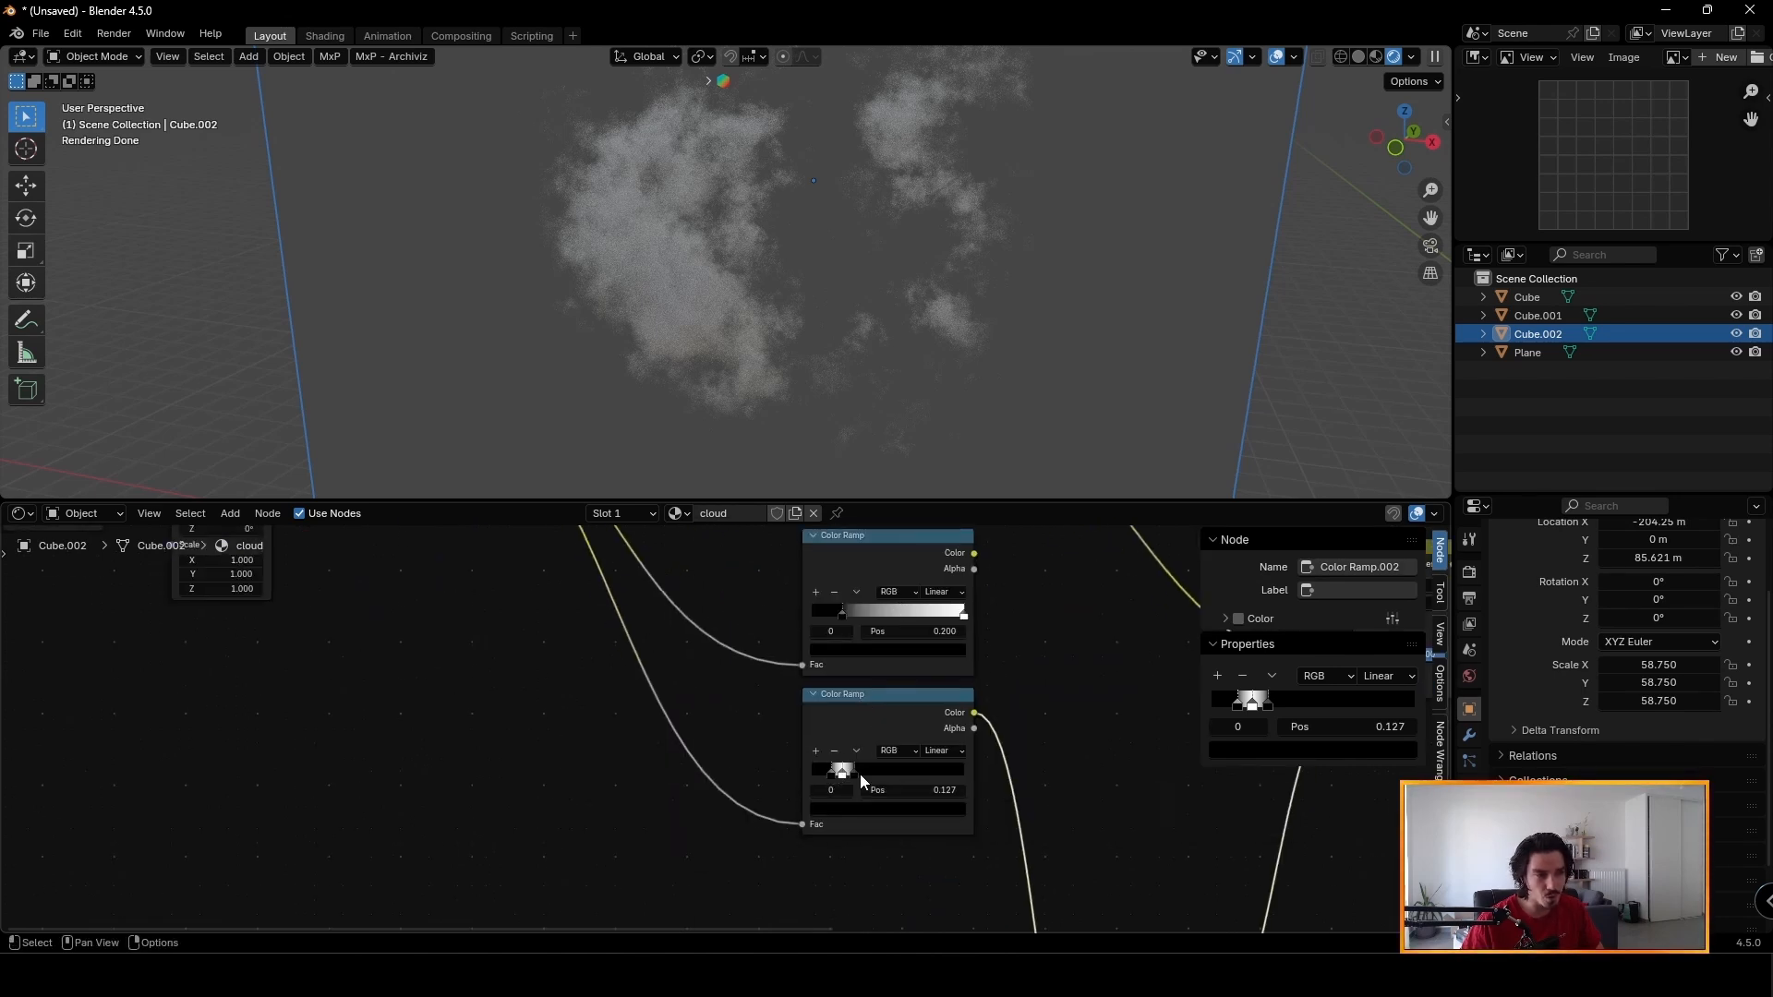
{"action": "left_click", "coordinate": [869, 699]}
Duplicate the Map Range node and place the copy directly below the shell's Color Ramp.
{"action": "middle_click_drag", "start_coordinate": [867, 704], "coordinate": [850, 831]}
{"action": "scroll", "coordinate": [846, 822], "scroll_direction": "down", "scroll_amount": 3}
{"action": "left_click", "coordinate": [831, 561]}
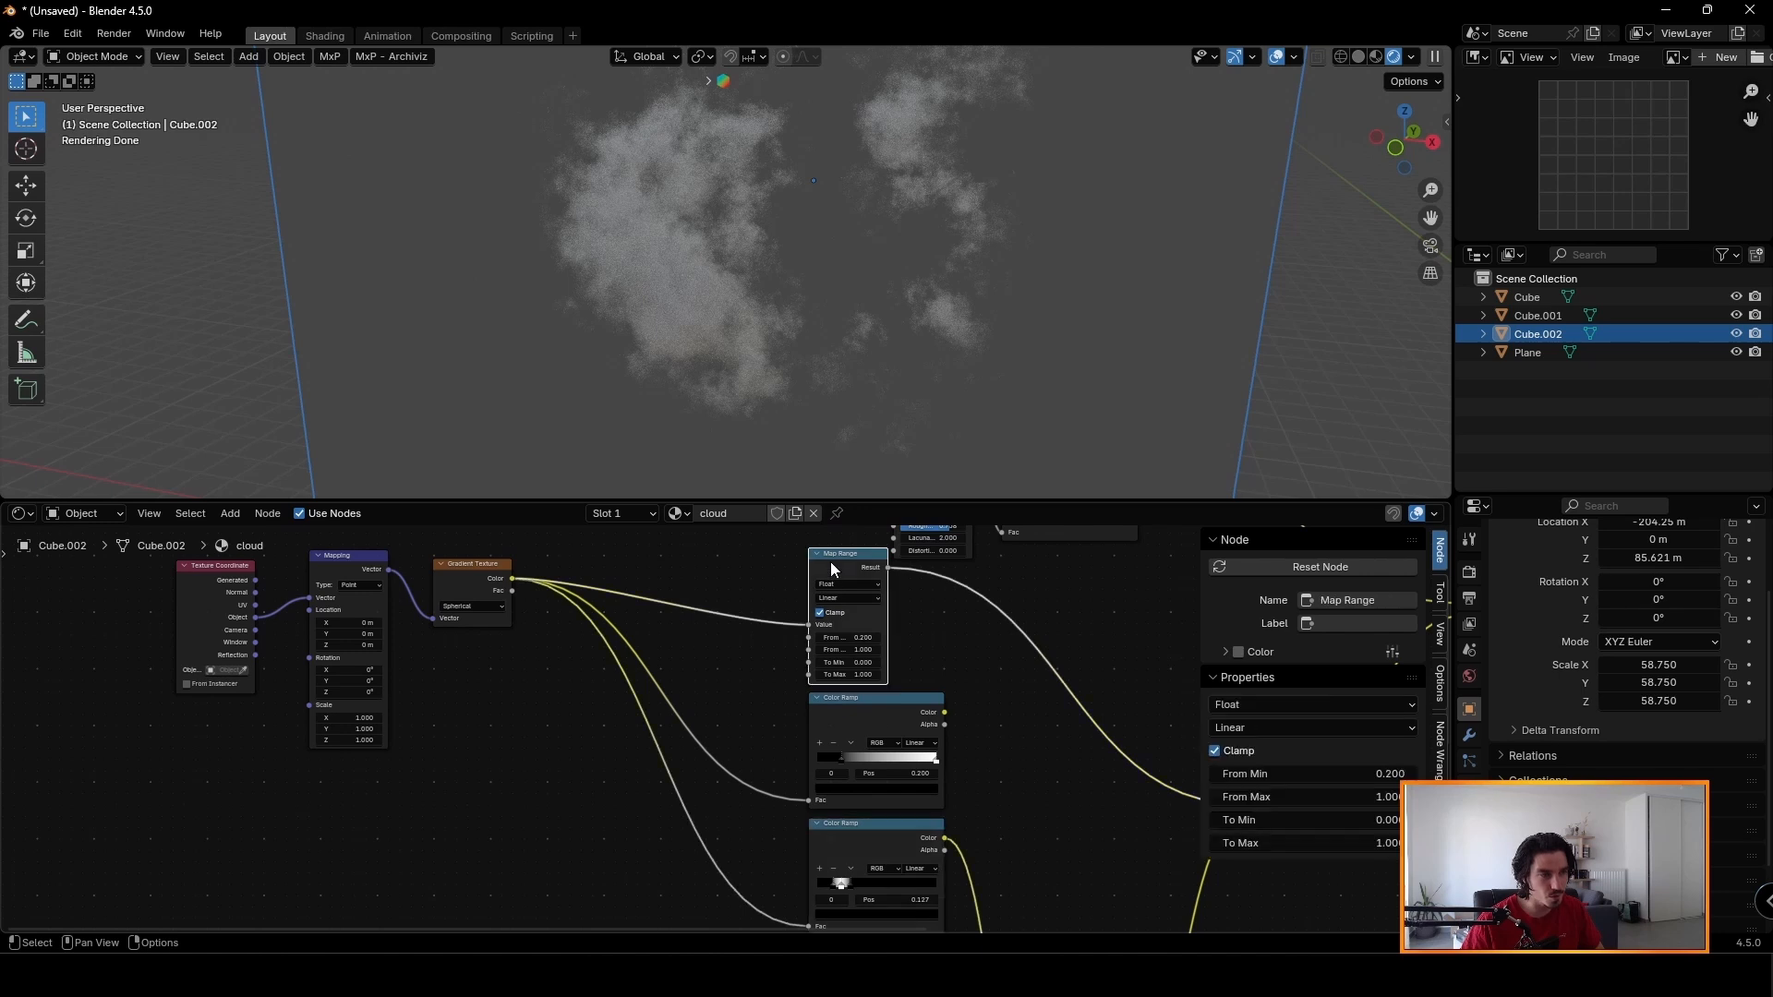
{"action": "key", "text": "shift+d"}
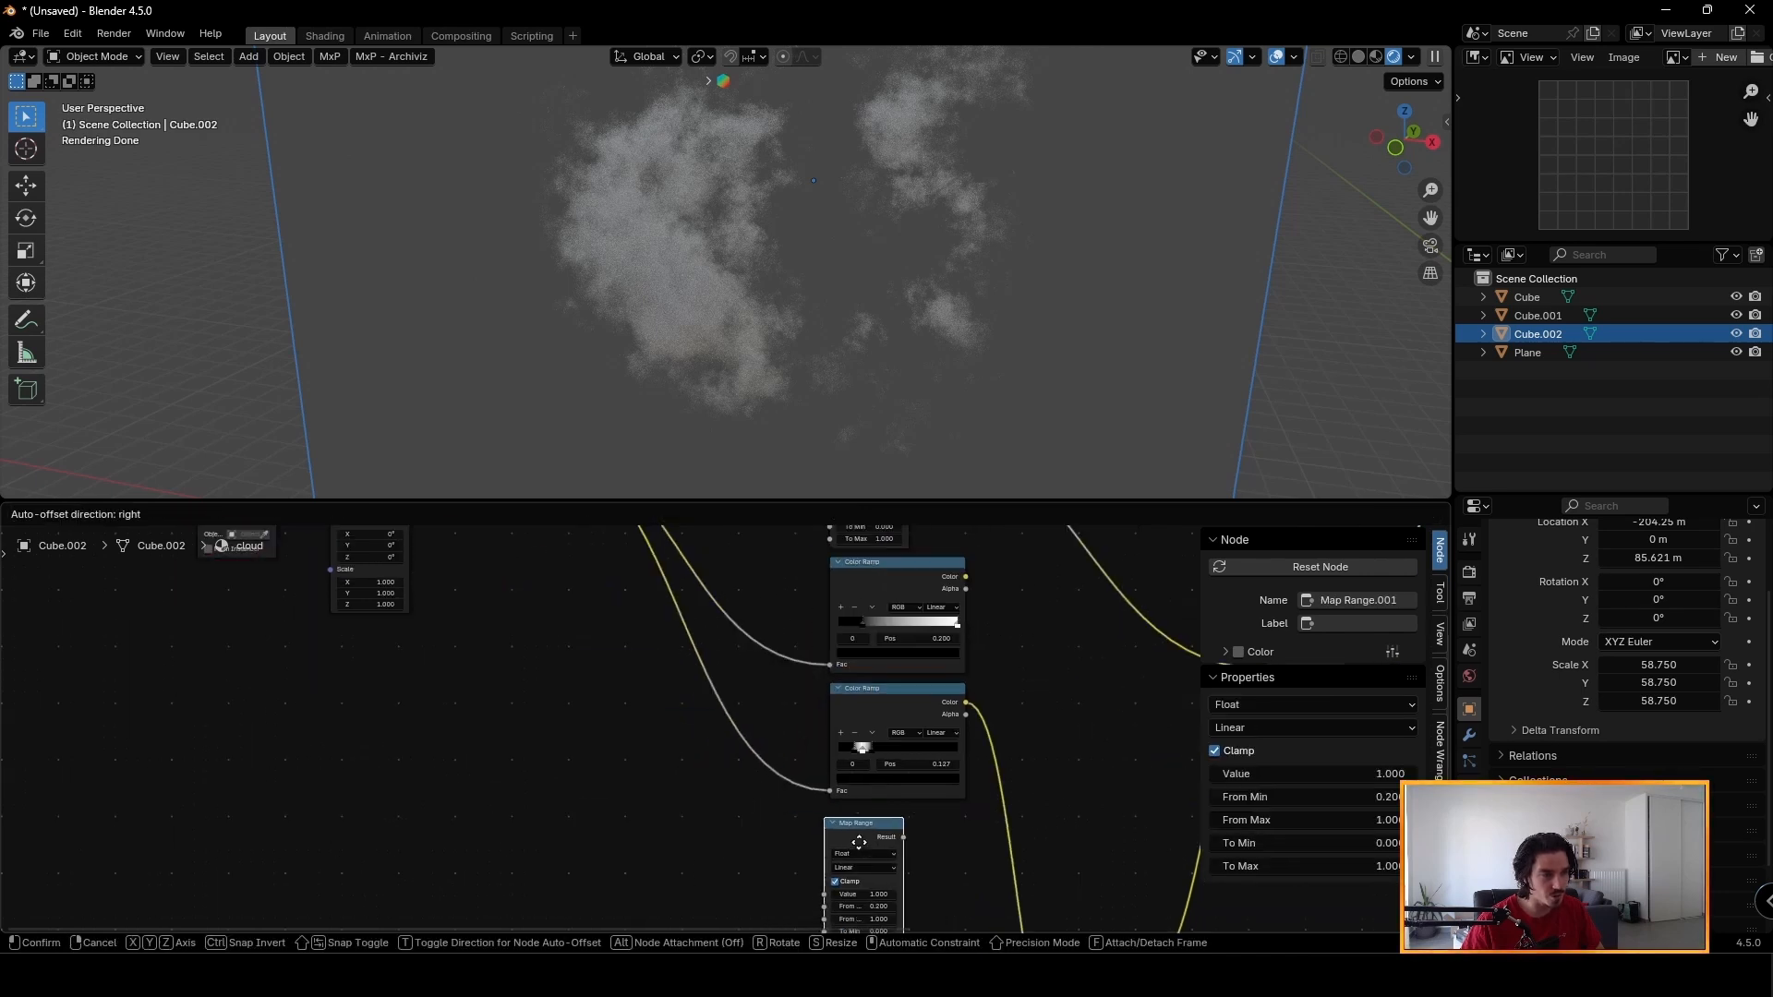
{"action": "left_click", "coordinate": [859, 842]}
{"action": "scroll", "coordinate": [845, 743], "scroll_direction": "up", "scroll_amount": 7}
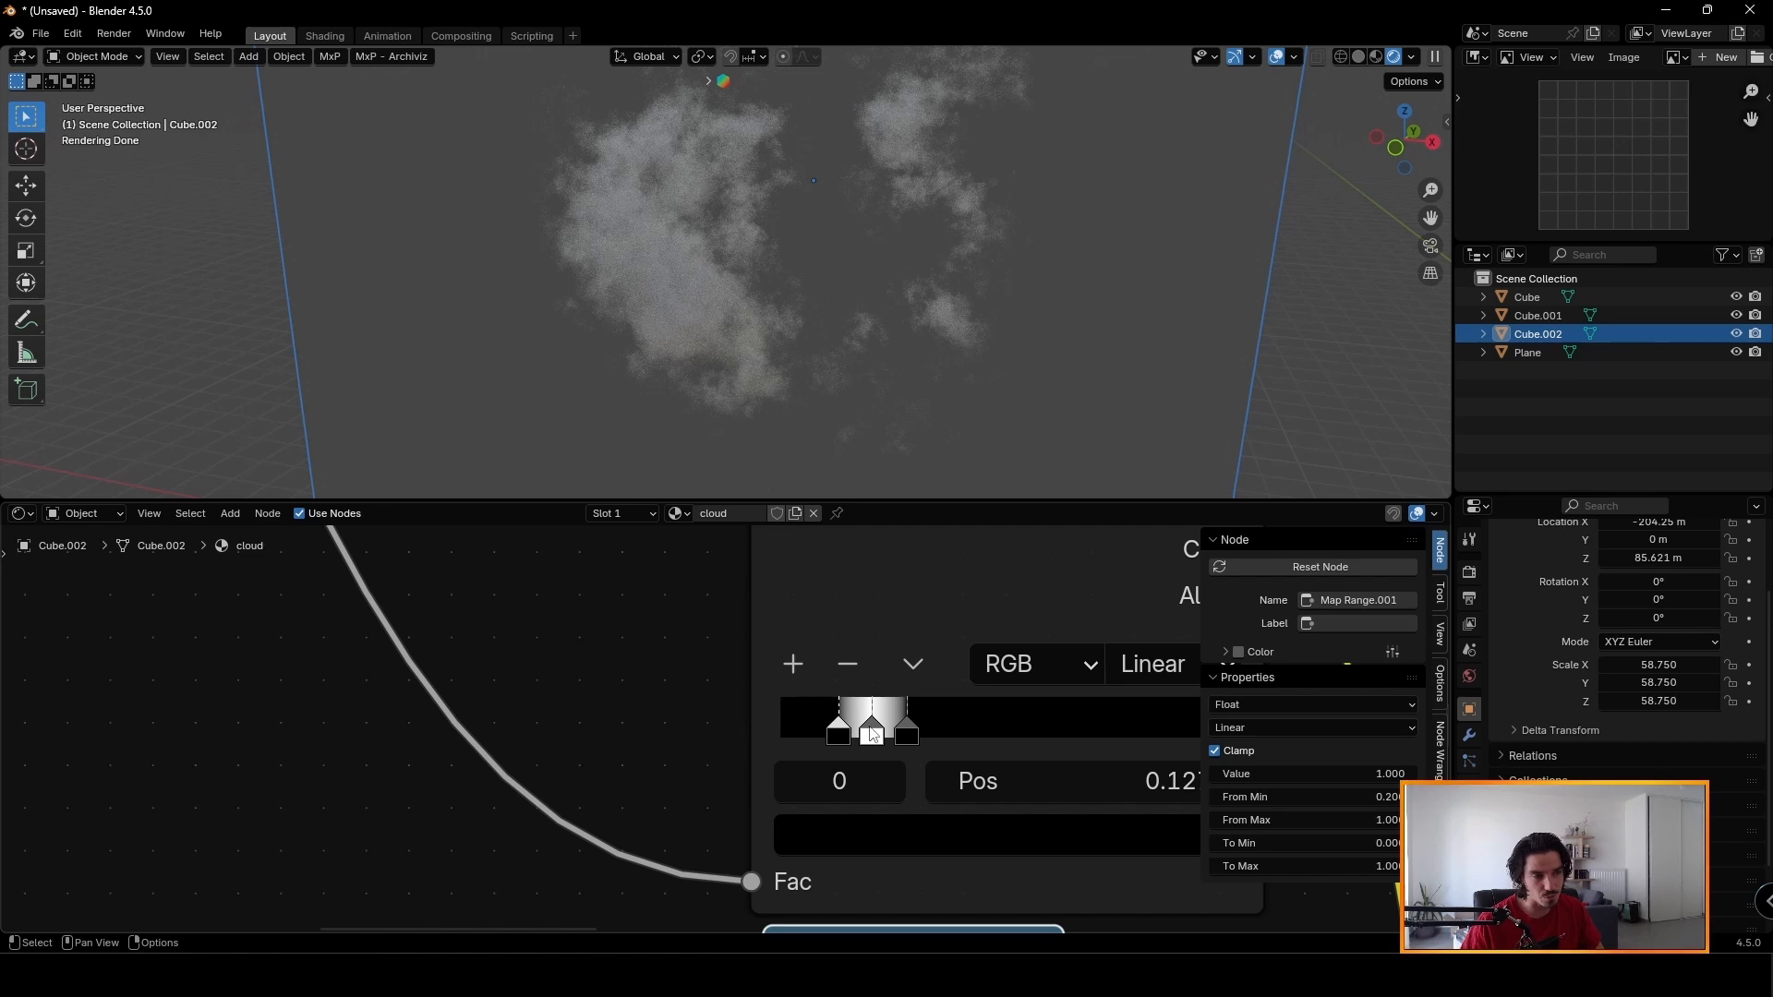
{"action": "scroll", "coordinate": [905, 736], "scroll_direction": "down", "scroll_amount": 2}
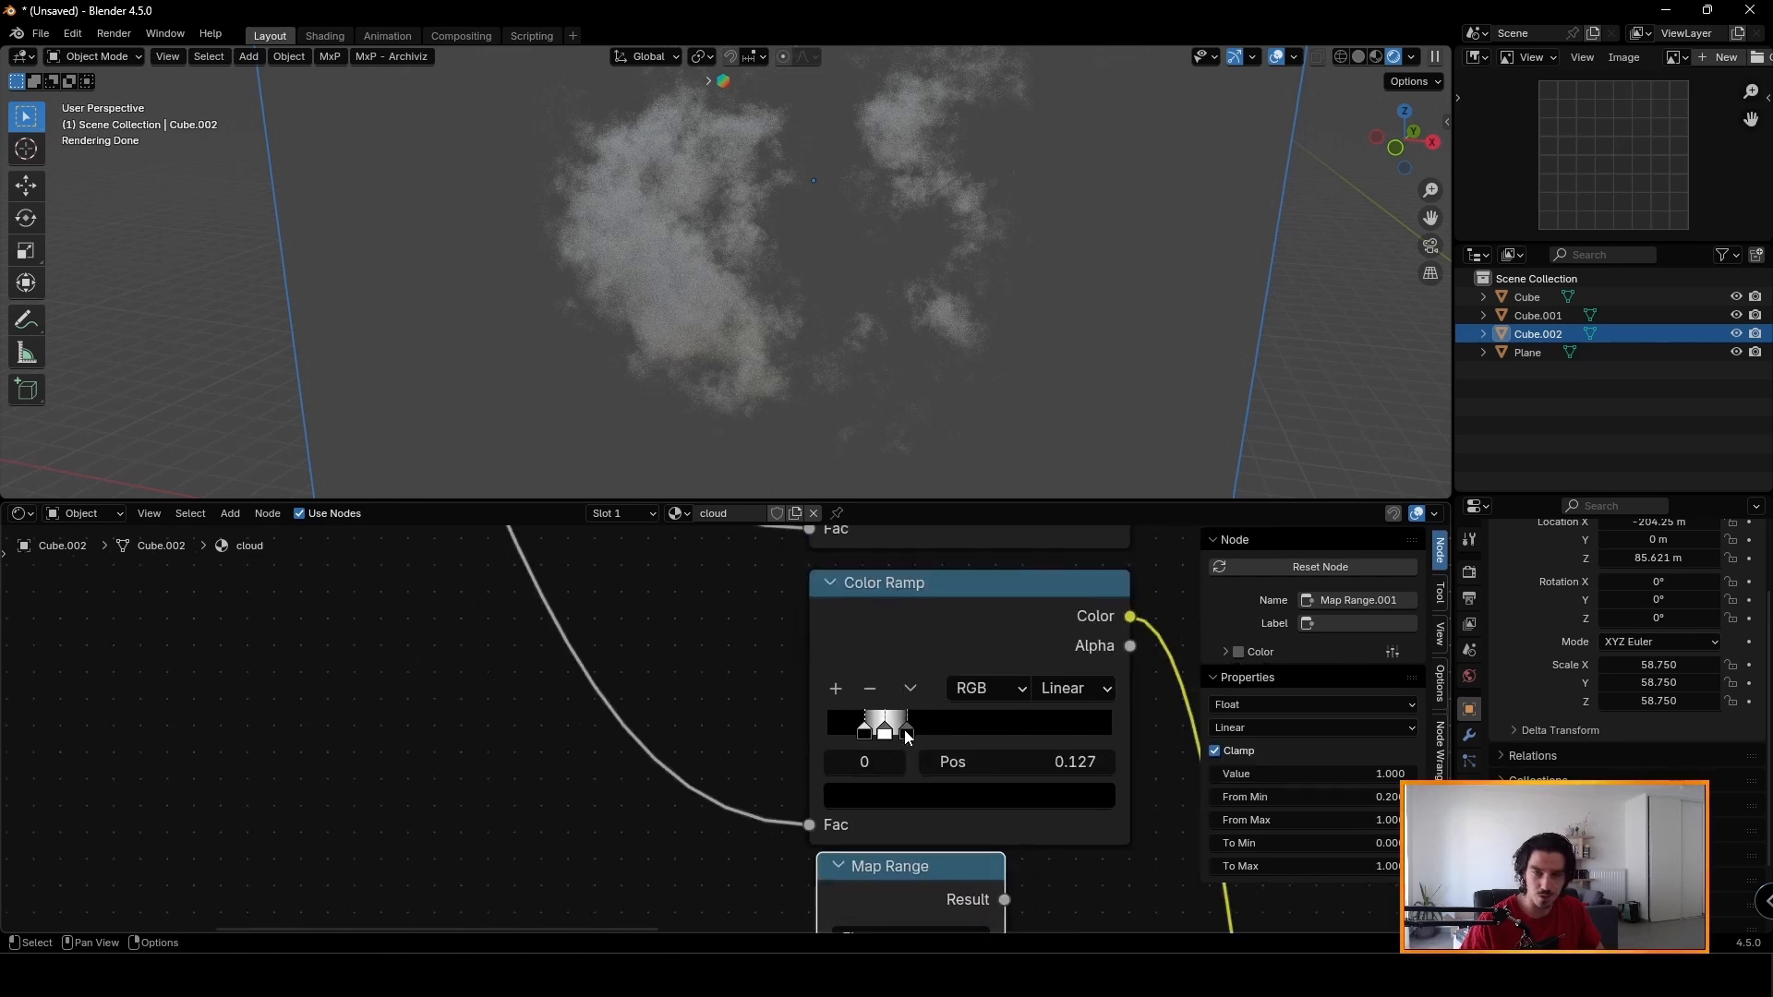
Trace the shell Color Ramp's output to the noise Multiply node, then inspect the ramp's stops.
{"action": "scroll", "coordinate": [904, 730], "scroll_direction": "down", "scroll_amount": 3}
{"action": "middle_click_drag", "start_coordinate": [1113, 663], "coordinate": [983, 633]}
{"action": "left_click_drag", "start_coordinate": [1006, 593], "coordinate": [701, 773]}
{"action": "scroll", "coordinate": [715, 763], "scroll_direction": "down", "scroll_amount": 2}
{"action": "middle_click_drag", "start_coordinate": [1168, 627], "coordinate": [1013, 674]}
{"action": "middle_click_drag", "start_coordinate": [821, 682], "coordinate": [828, 842]}
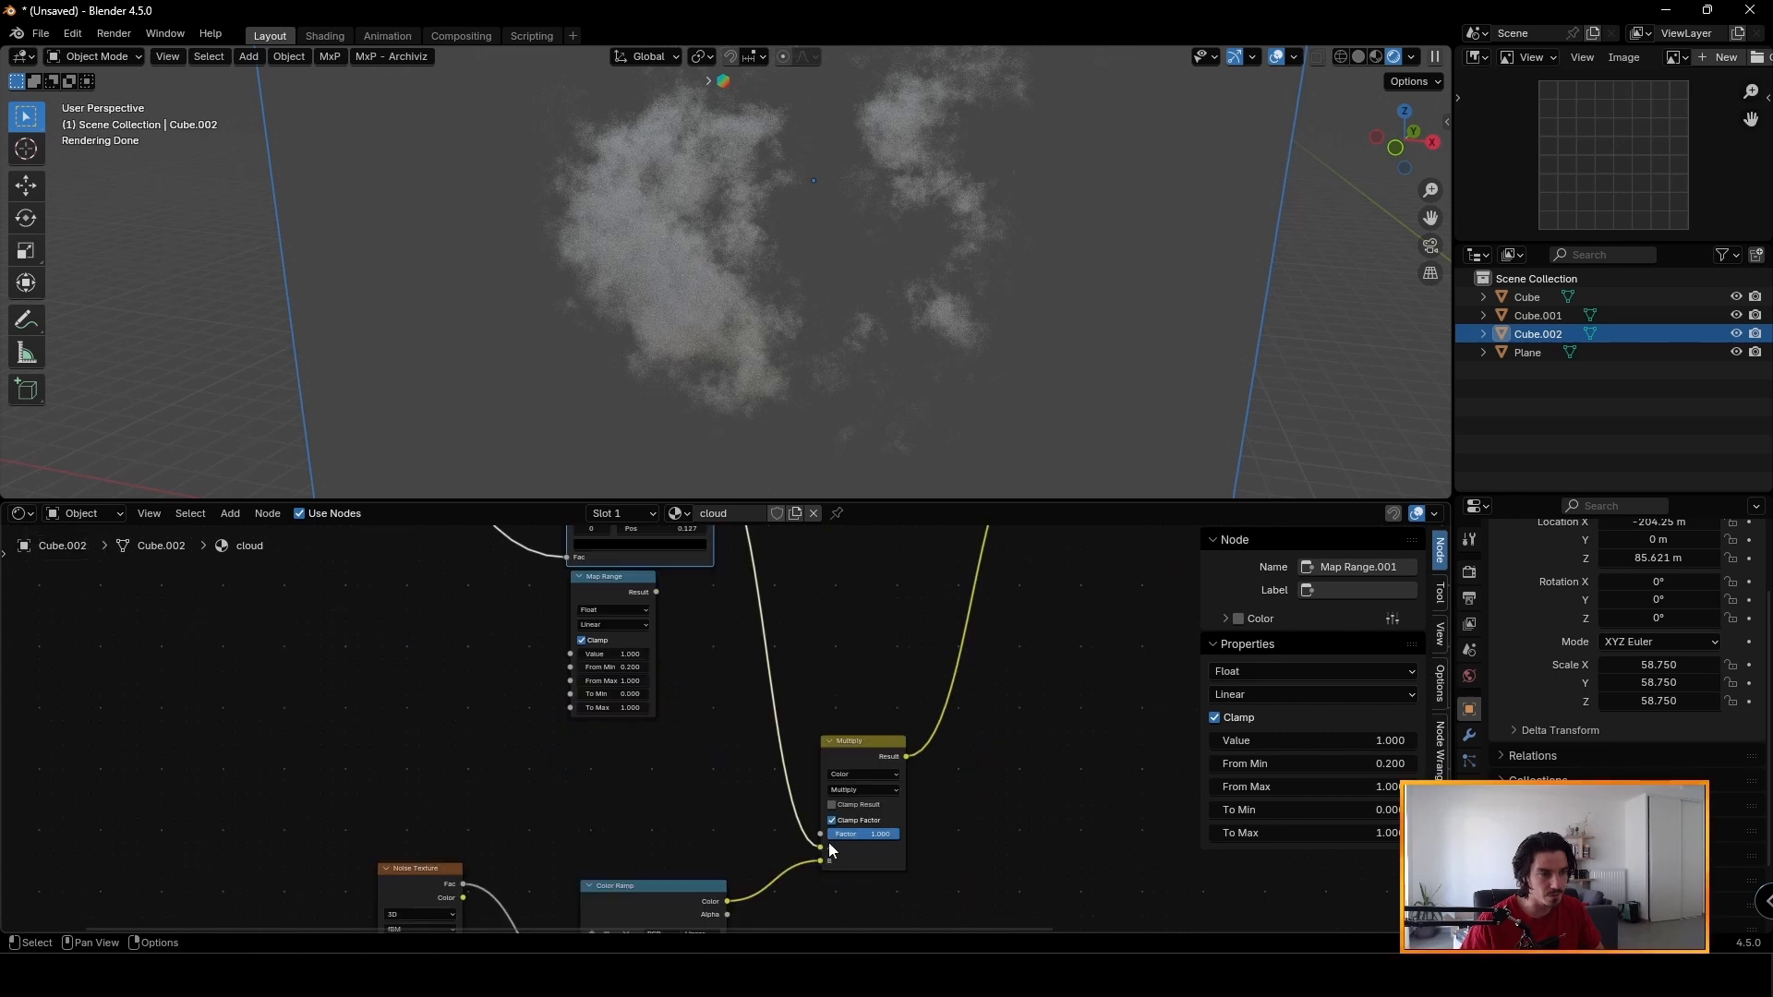
{"action": "middle_click_drag", "start_coordinate": [849, 743], "coordinate": [906, 846]}
{"action": "scroll", "coordinate": [795, 827], "scroll_direction": "down", "scroll_amount": 2}
{"action": "left_click_drag", "start_coordinate": [681, 717], "coordinate": [676, 721]}
{"action": "middle_click_drag", "start_coordinate": [718, 756], "coordinate": [787, 836]}
{"action": "scroll", "coordinate": [776, 830], "scroll_direction": "down", "scroll_amount": 4}
{"action": "left_click_drag", "start_coordinate": [761, 812], "coordinate": [761, 806]}
{"action": "scroll", "coordinate": [755, 697], "scroll_direction": "up", "scroll_amount": 6}
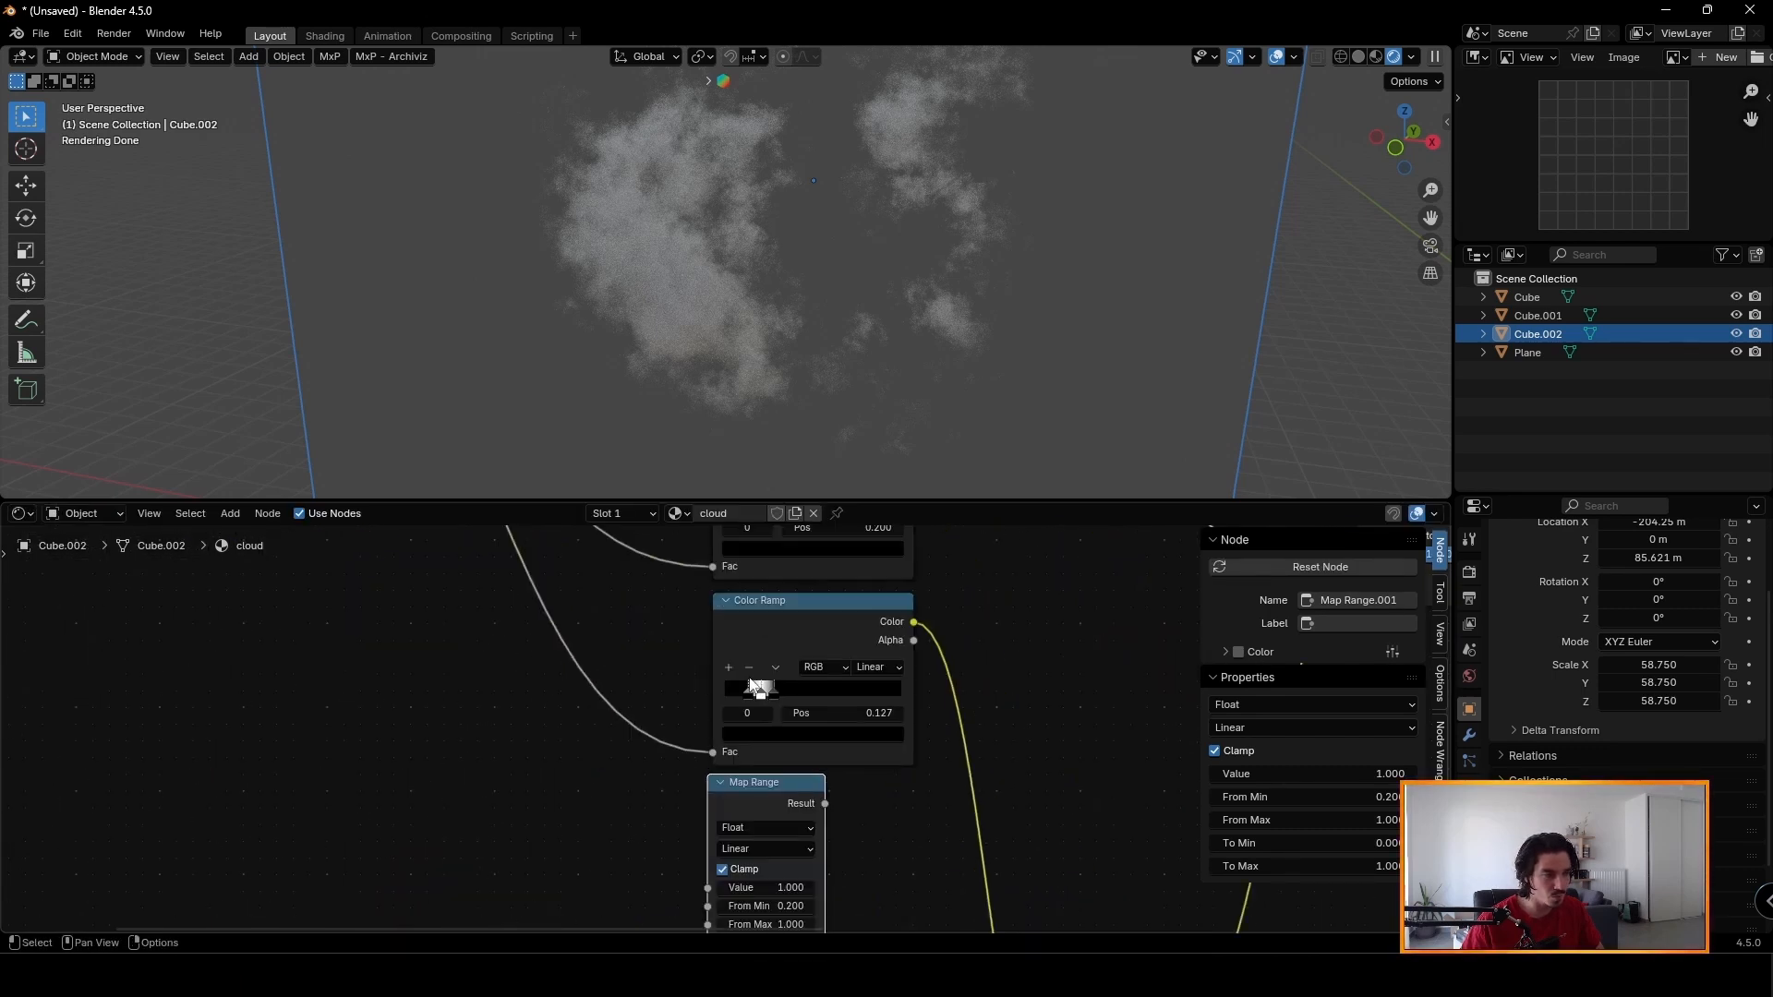
Match the shell Color Ramp's white stop by setting From Max to 0.2 on the Map Range beneath it.
{"action": "left_click", "coordinate": [772, 691]}
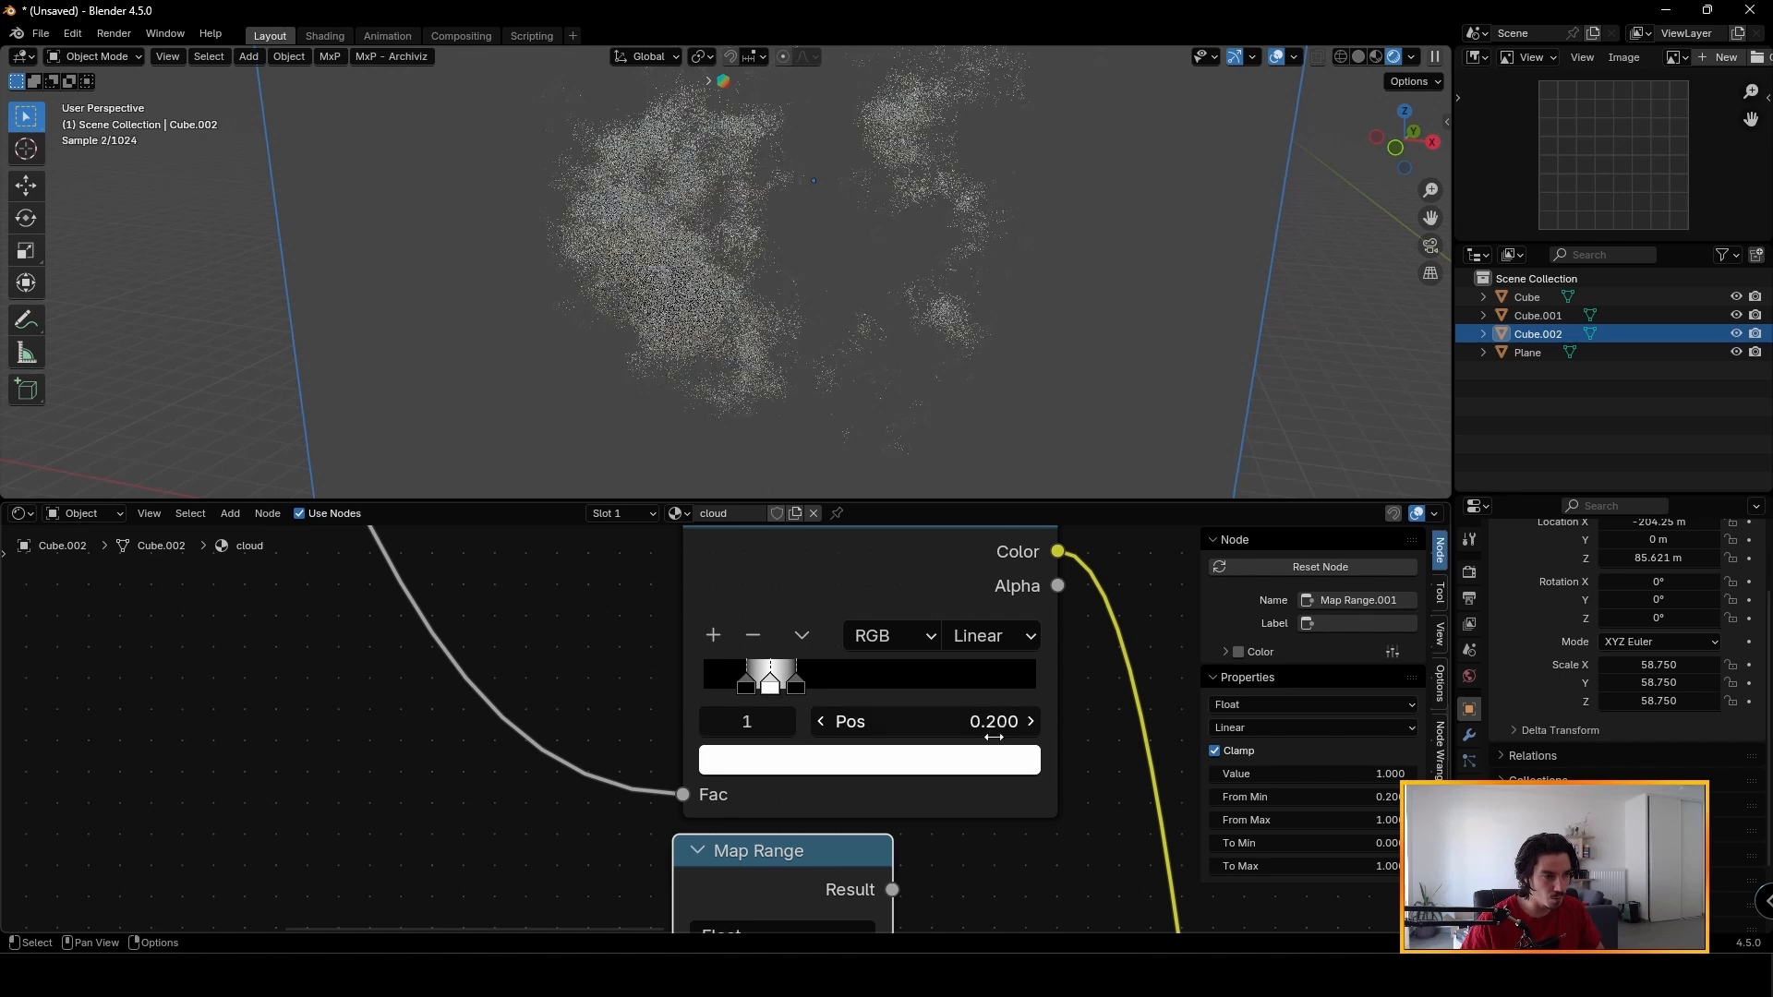
{"action": "middle_click_drag", "start_coordinate": [771, 690], "coordinate": [808, 858]}
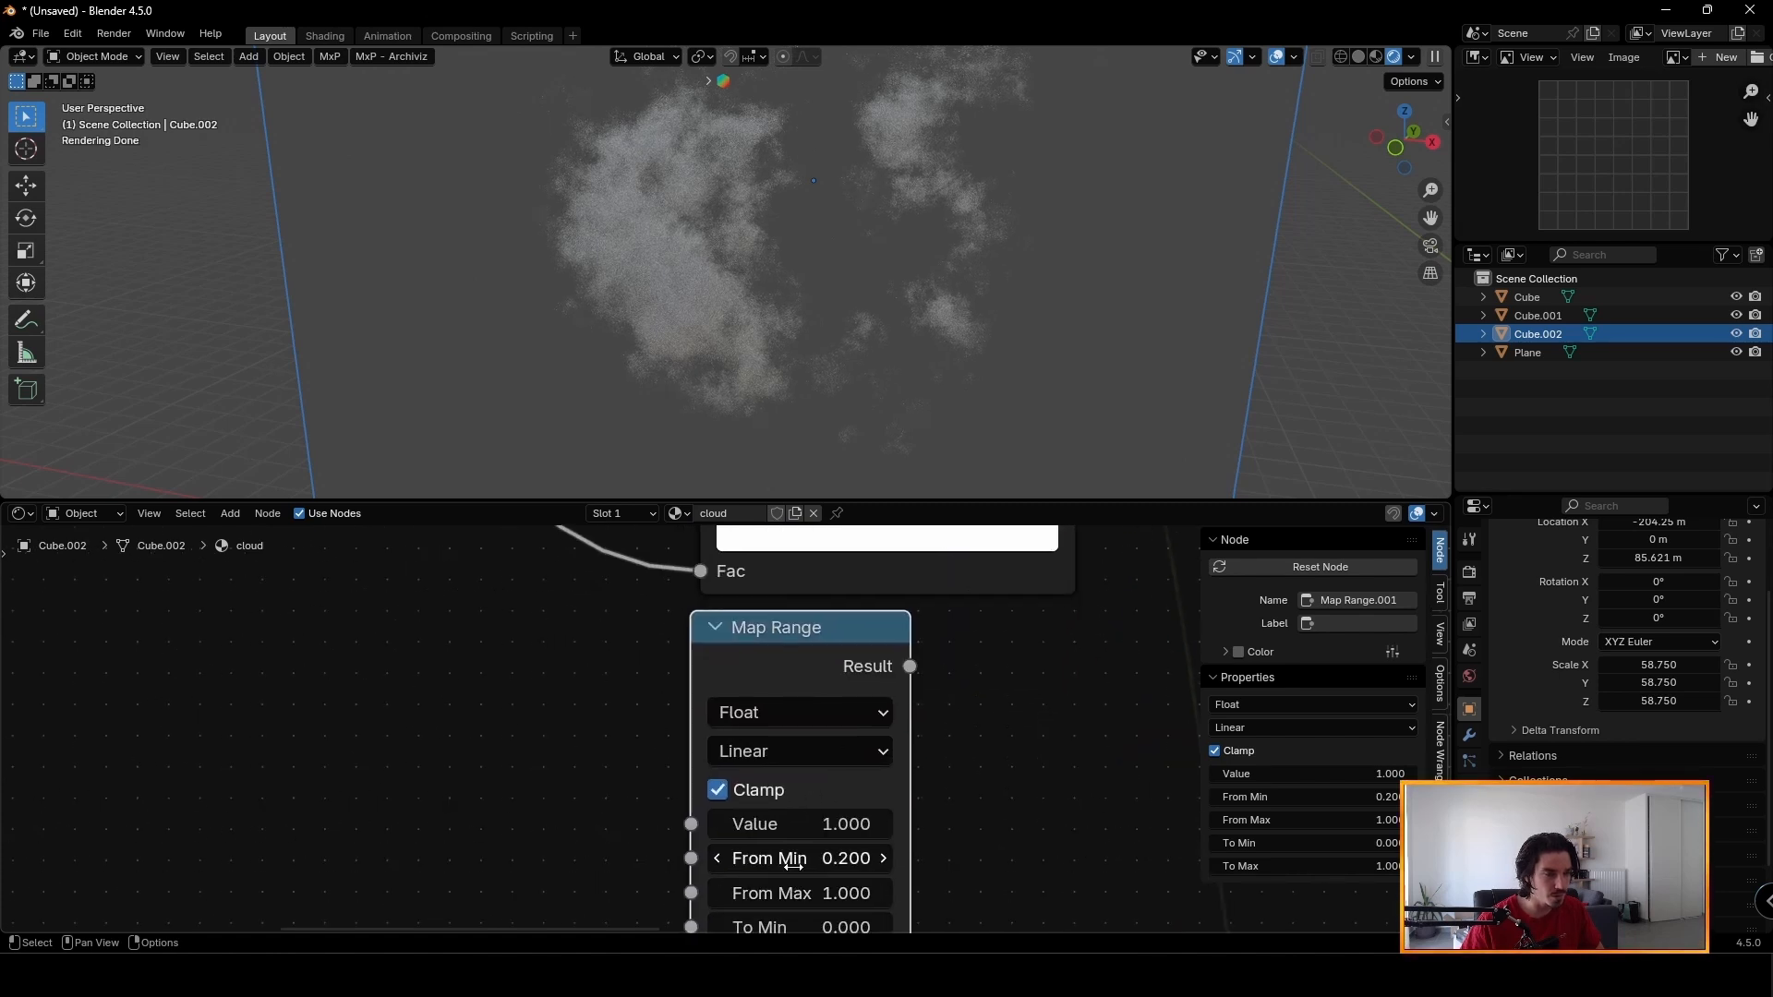
{"action": "left_click", "coordinate": [802, 893]}
{"action": "type", "text": "0.2"}
{"action": "key", "text": "Return"}
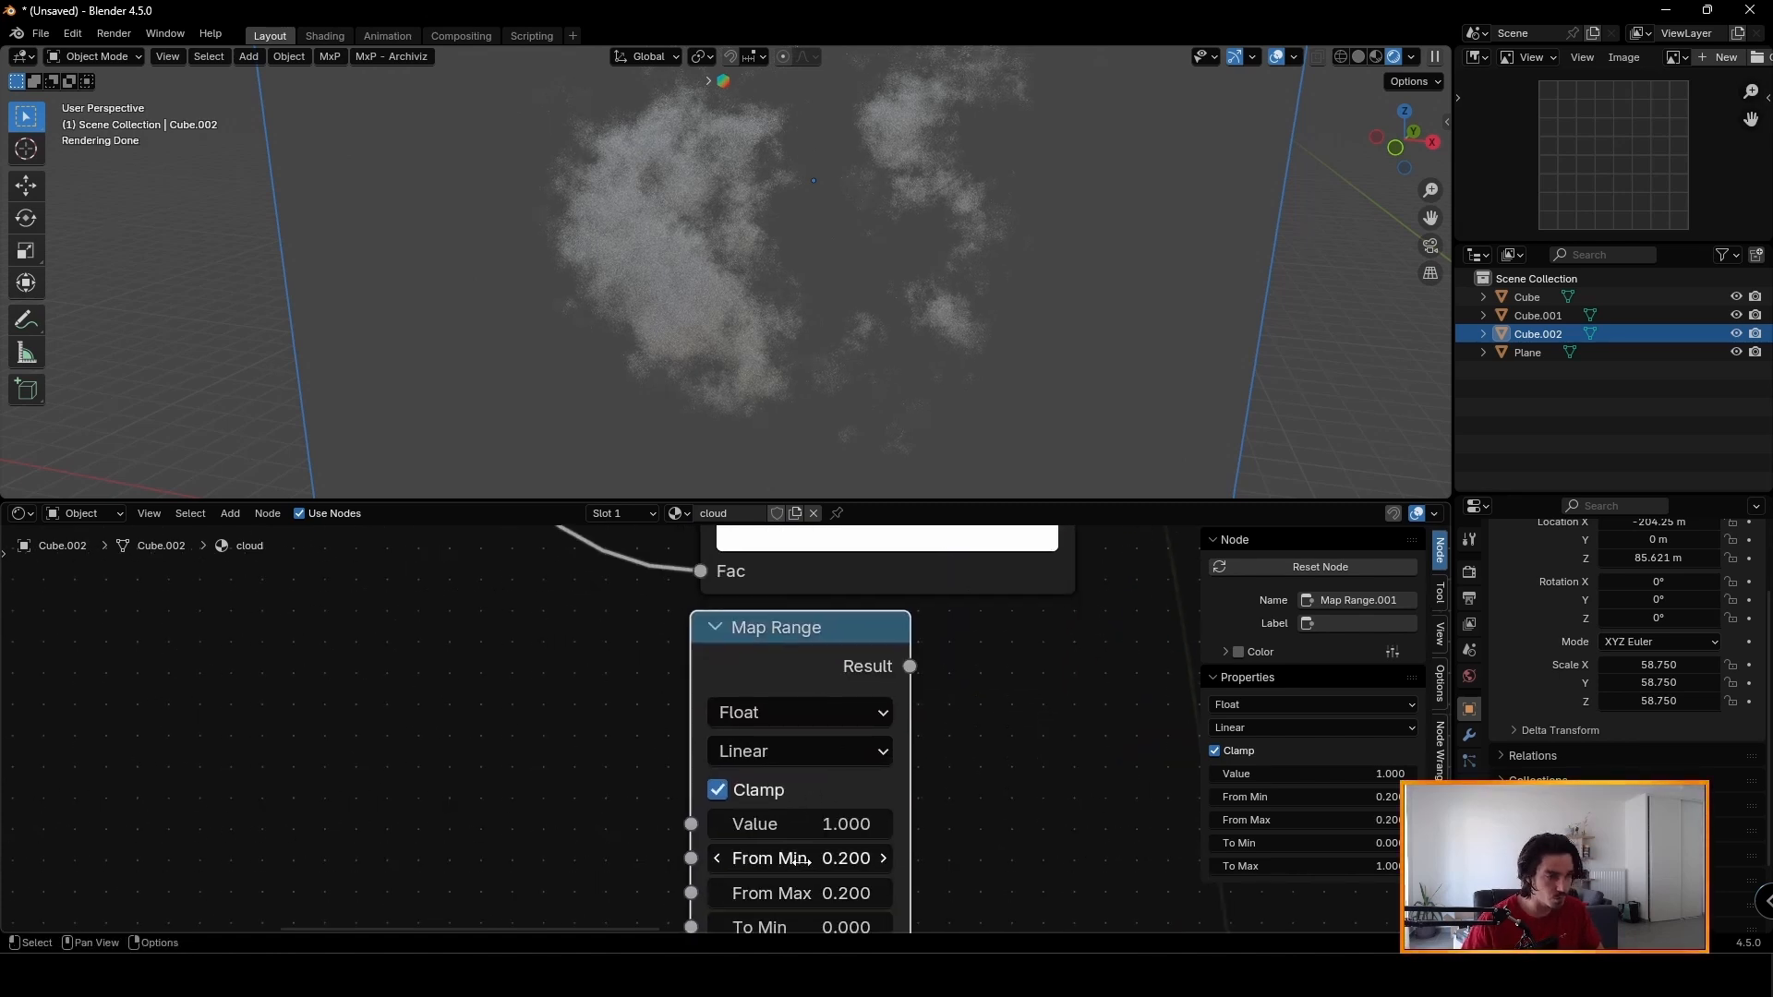
Set the same Map Range's From Min to 0.12 to approximate the shell Color Ramp's first black stop.
{"action": "left_click", "coordinate": [800, 858]}
{"action": "left_click", "coordinate": [1017, 831]}
{"action": "middle_click_drag", "start_coordinate": [923, 625], "coordinate": [903, 674]}
{"action": "left_click", "coordinate": [767, 672]}
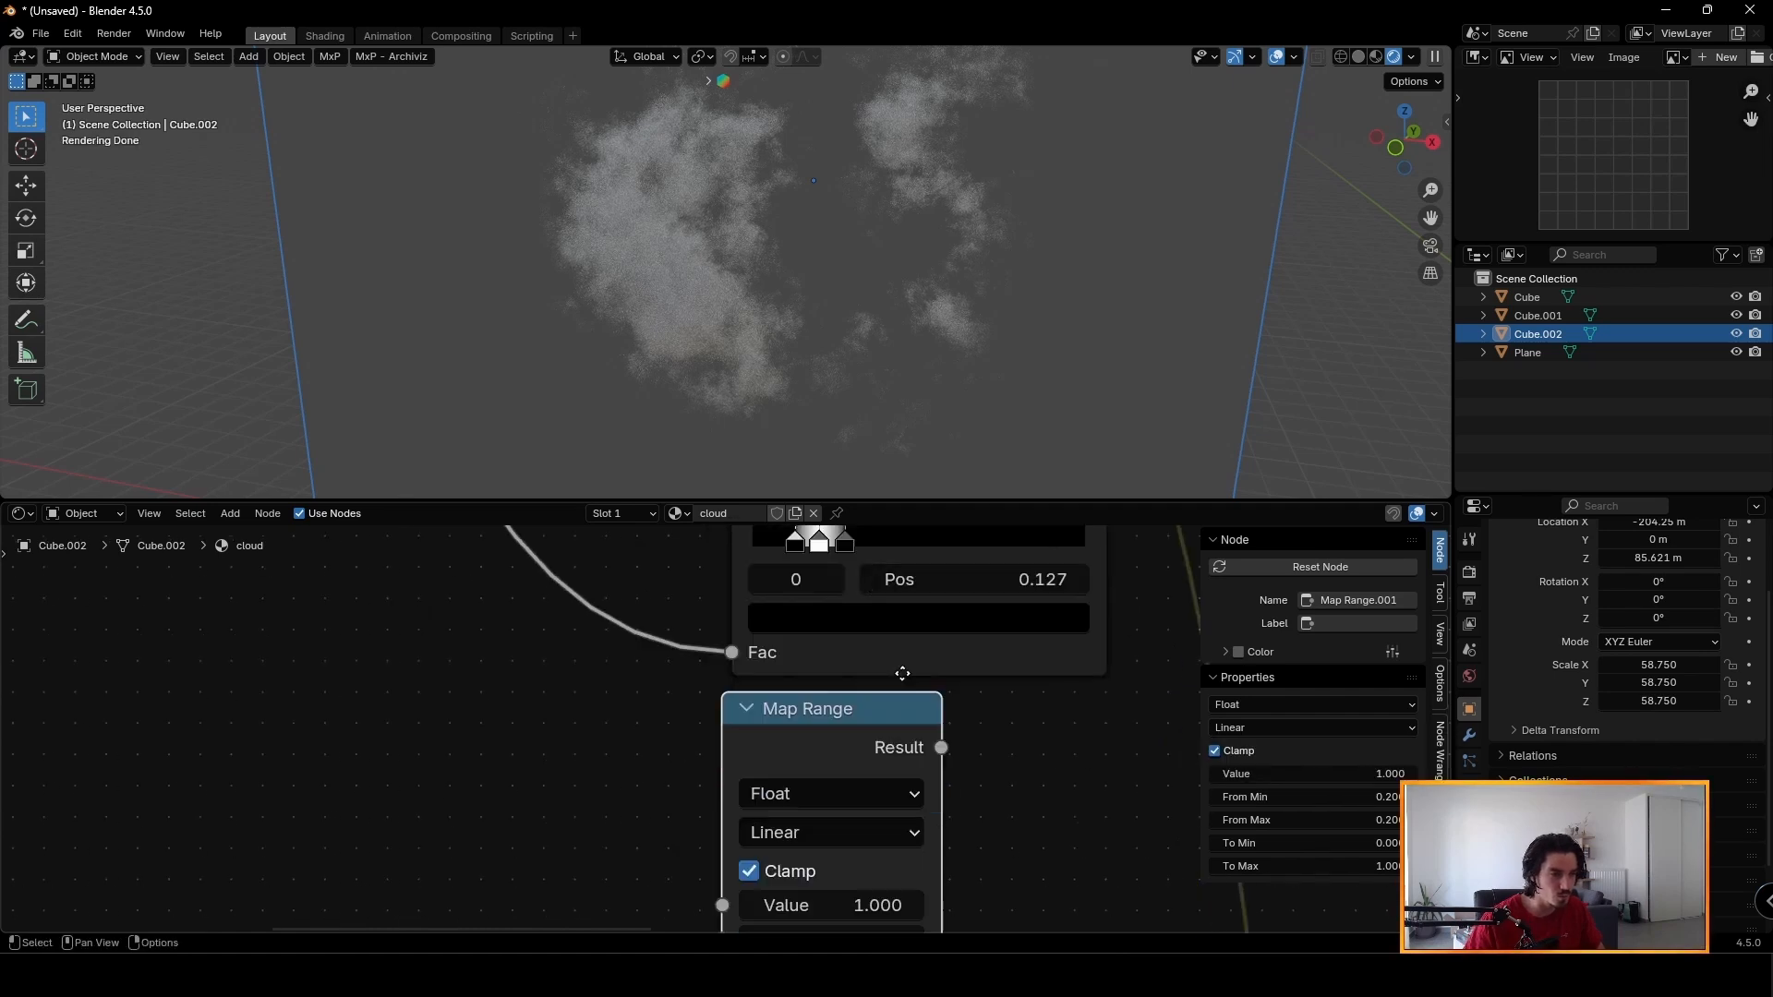
{"action": "scroll", "coordinate": [896, 754], "scroll_direction": "down", "scroll_amount": 4}
{"action": "left_click", "coordinate": [846, 890]}
{"action": "key", "text": "Tab"}
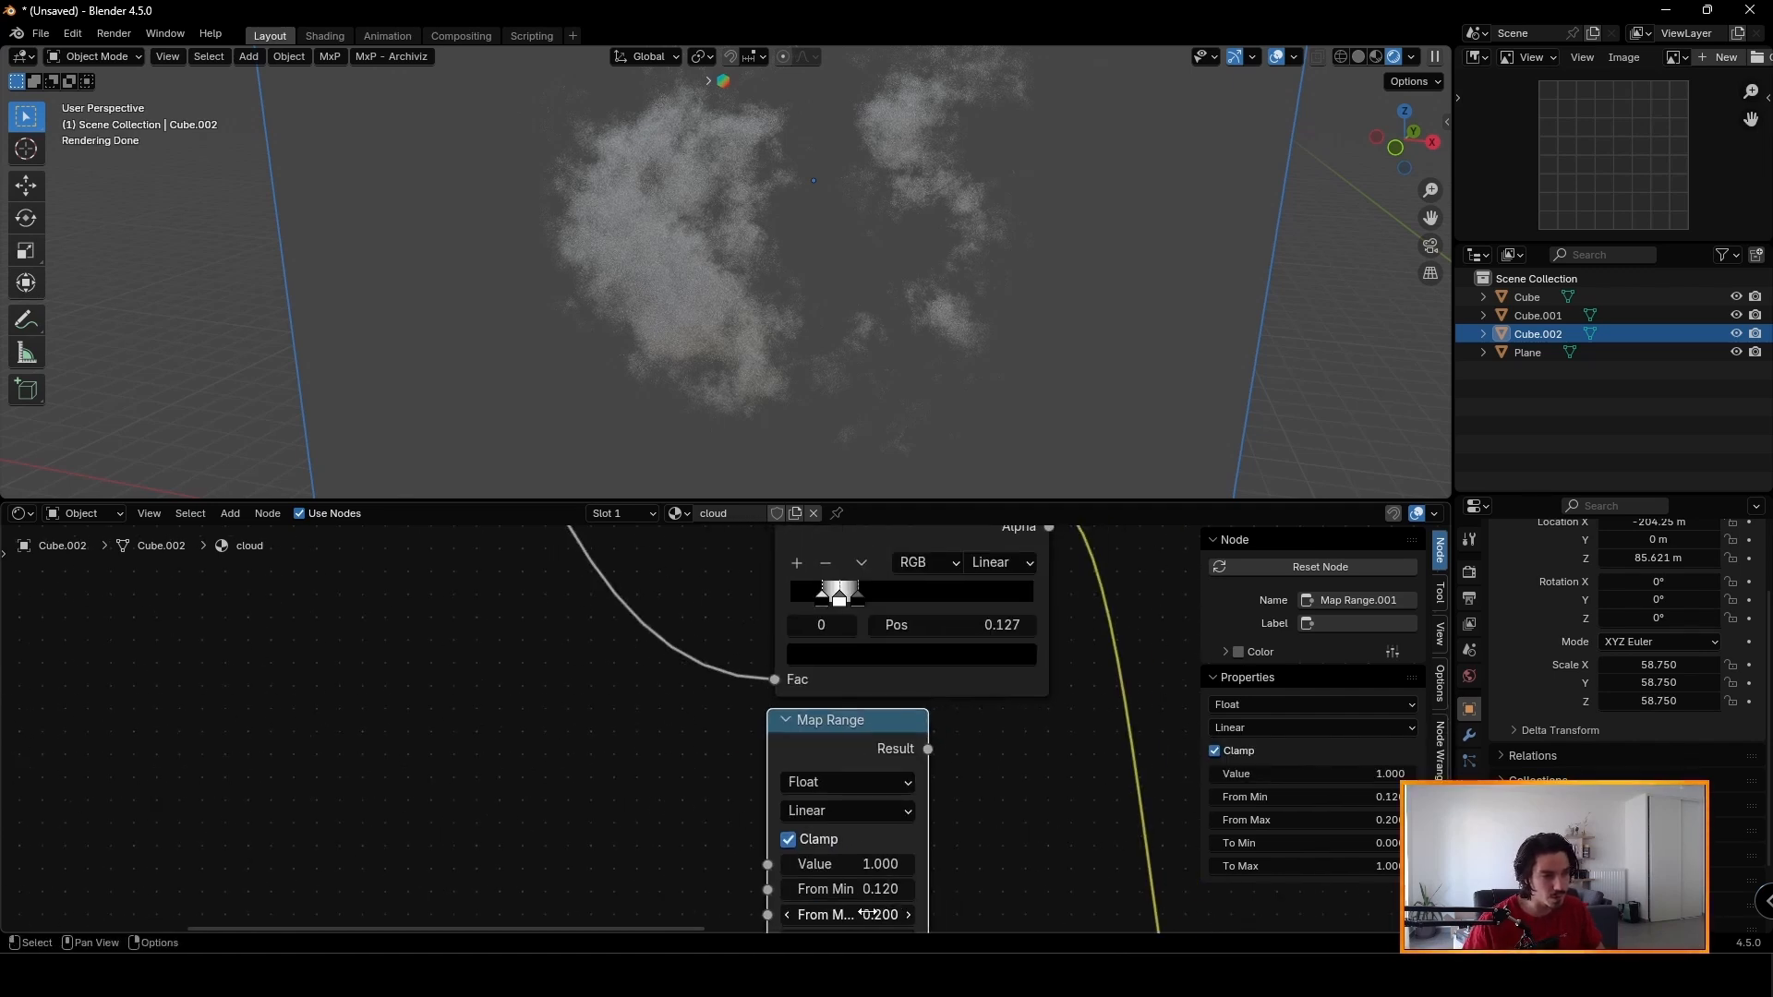
{"action": "key", "text": "Return"}
Connect the Gradient Texture to the lower Map Range's Value input and place a duplicate of that Map Range beside it.
{"action": "scroll", "coordinate": [778, 790], "scroll_direction": "down", "scroll_amount": 6}
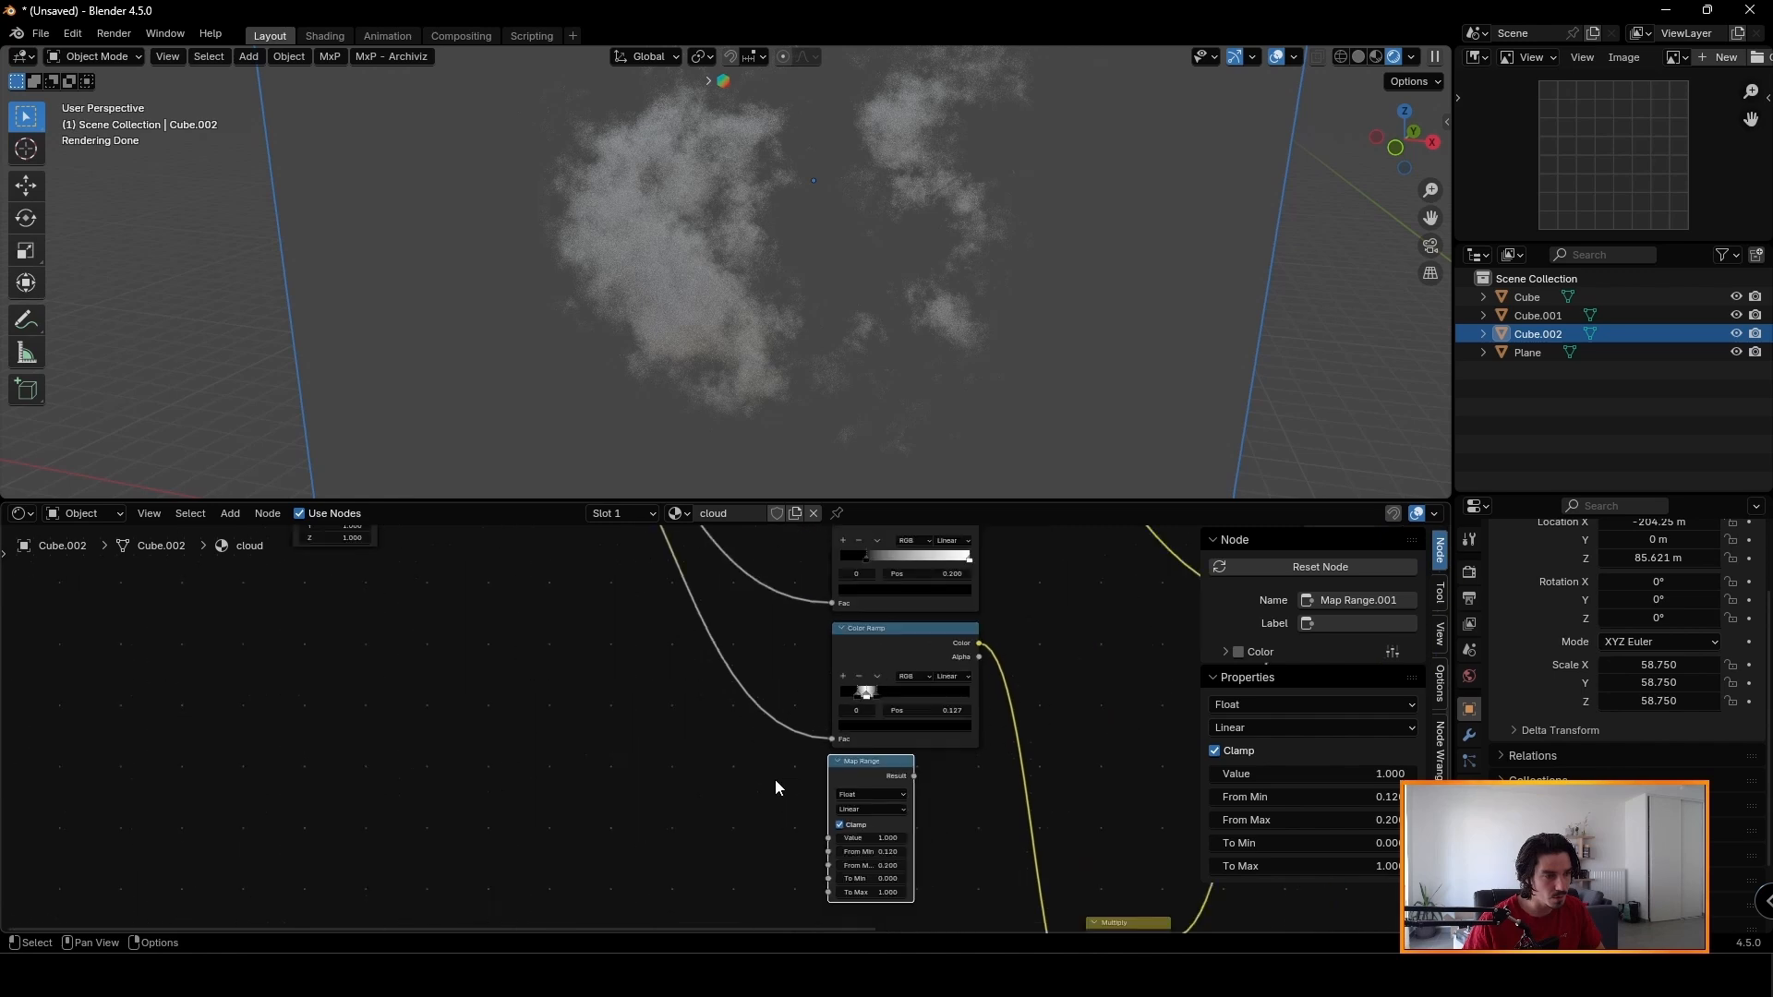
{"action": "left_click_drag", "start_coordinate": [556, 546], "coordinate": [832, 848]}
{"action": "scroll", "coordinate": [892, 813], "scroll_direction": "up", "scroll_amount": 5}
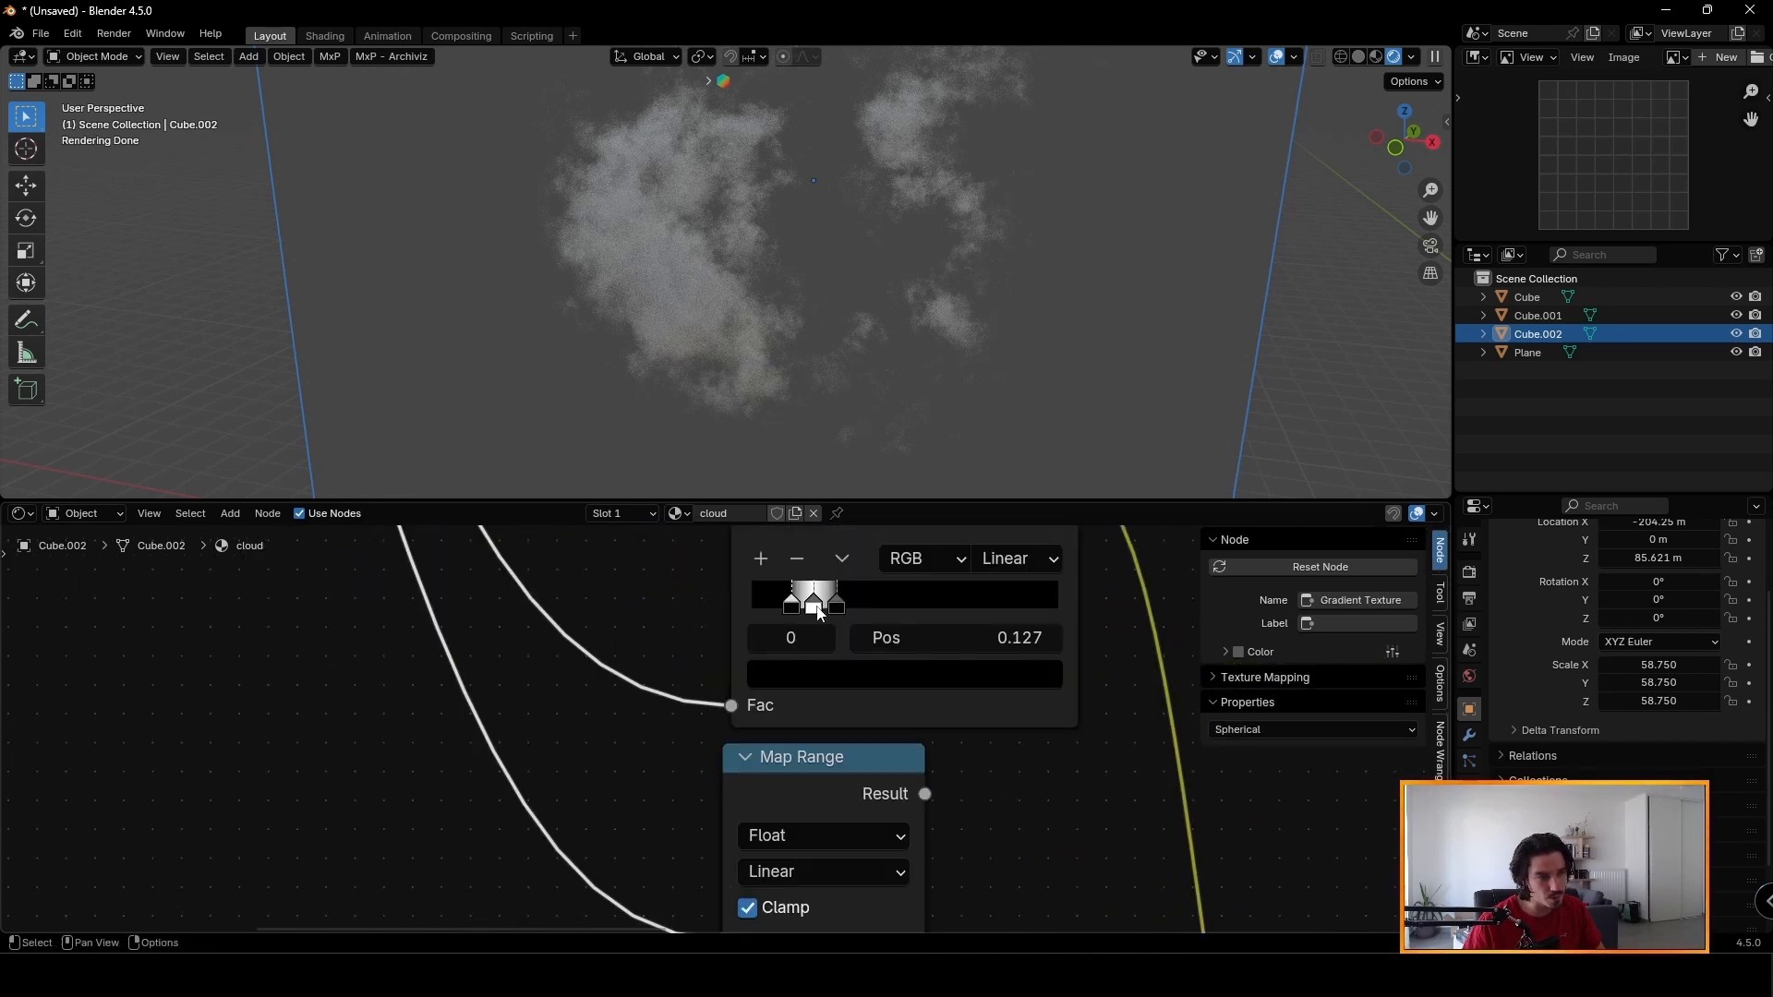
{"action": "scroll", "coordinate": [860, 737], "scroll_direction": "down", "scroll_amount": 3}
{"action": "left_click", "coordinate": [840, 774]}
{"action": "key", "text": "shift+d"}
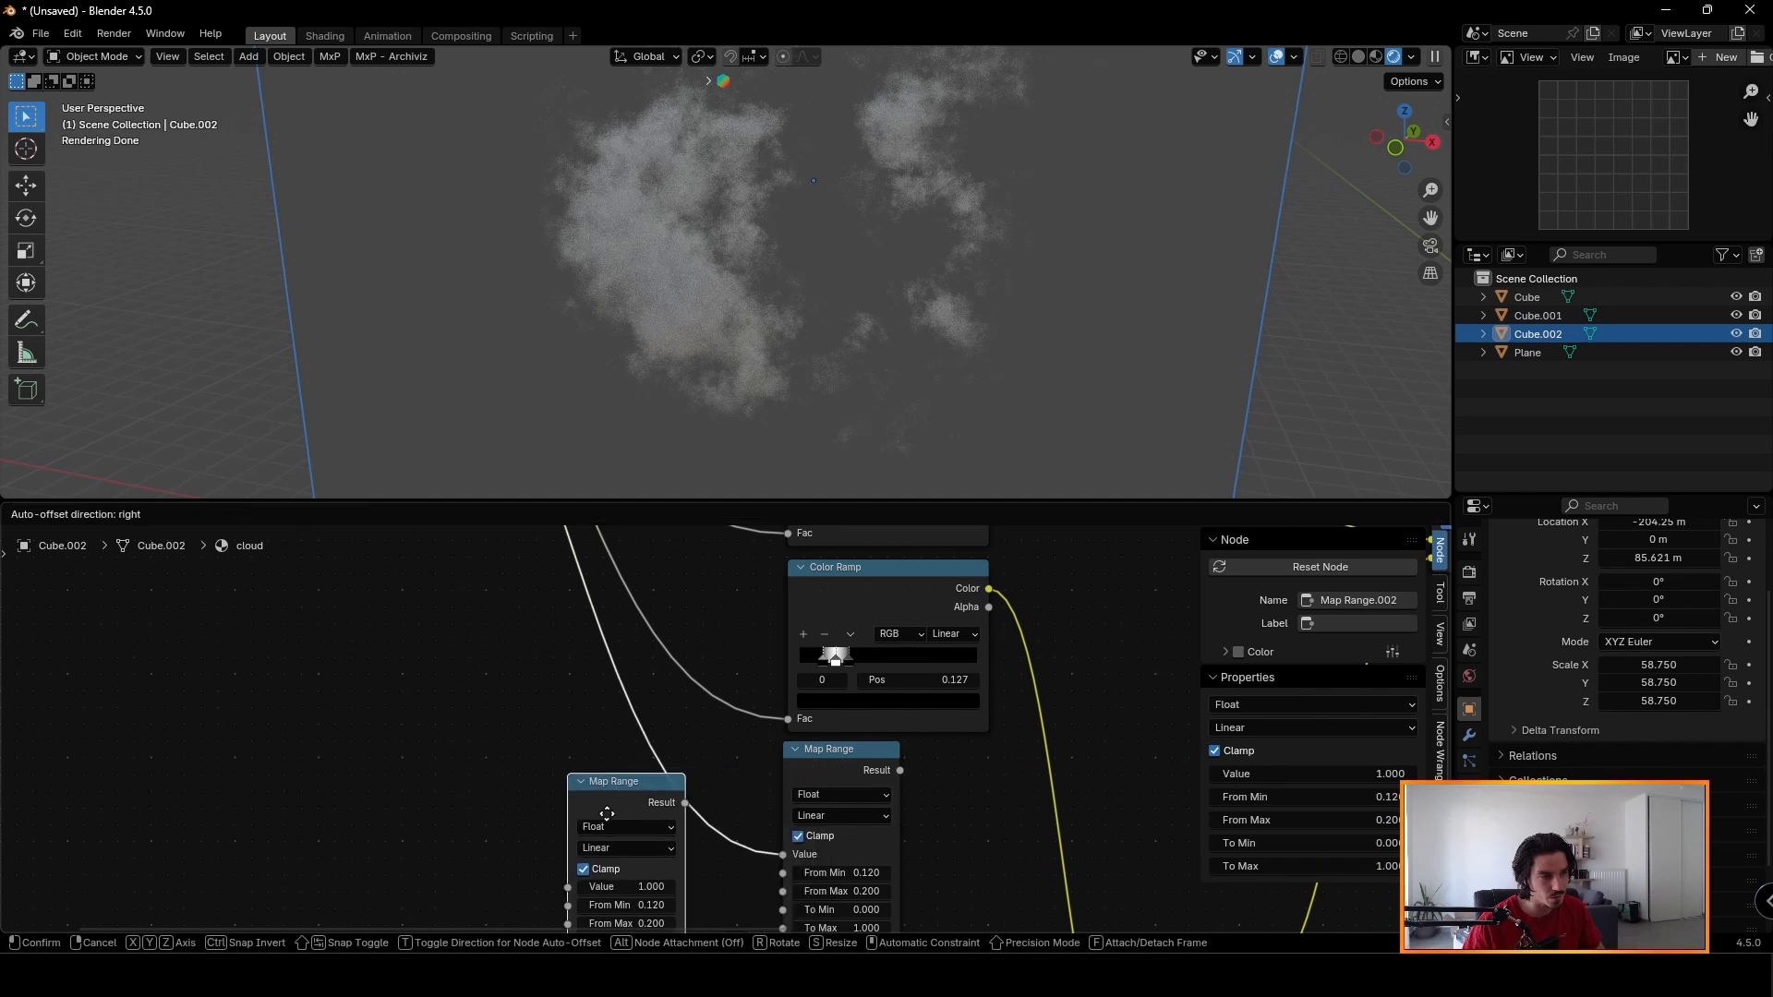
{"action": "left_click", "coordinate": [545, 787]}
Compare the shell Color Ramp's white stop position with the duplicated Map Range's From Max.
{"action": "scroll", "coordinate": [780, 671], "scroll_direction": "up", "scroll_amount": 4}
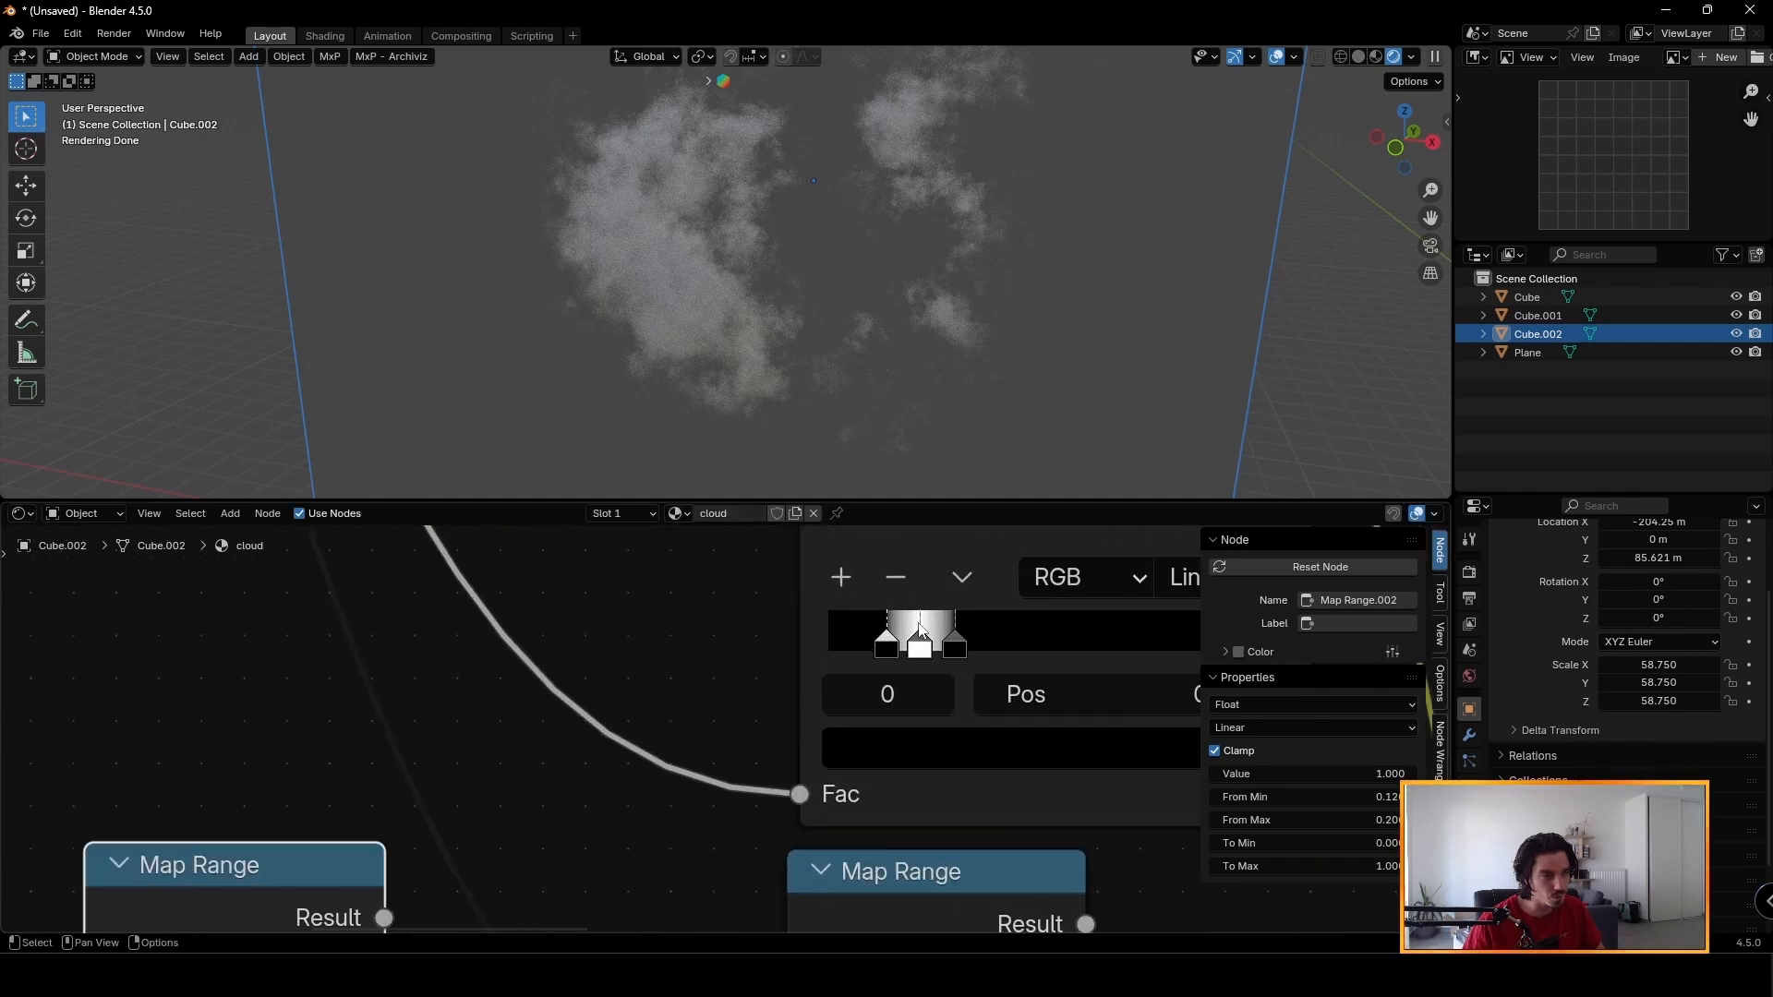
{"action": "left_click", "coordinate": [920, 651]}
{"action": "middle_click_drag", "start_coordinate": [1149, 695], "coordinate": [1013, 695]}
{"action": "middle_click_drag", "start_coordinate": [533, 861], "coordinate": [881, 726]}
{"action": "scroll", "coordinate": [881, 724], "scroll_direction": "down", "scroll_amount": 5}
{"action": "middle_click_drag", "start_coordinate": [711, 884], "coordinate": [796, 757]}
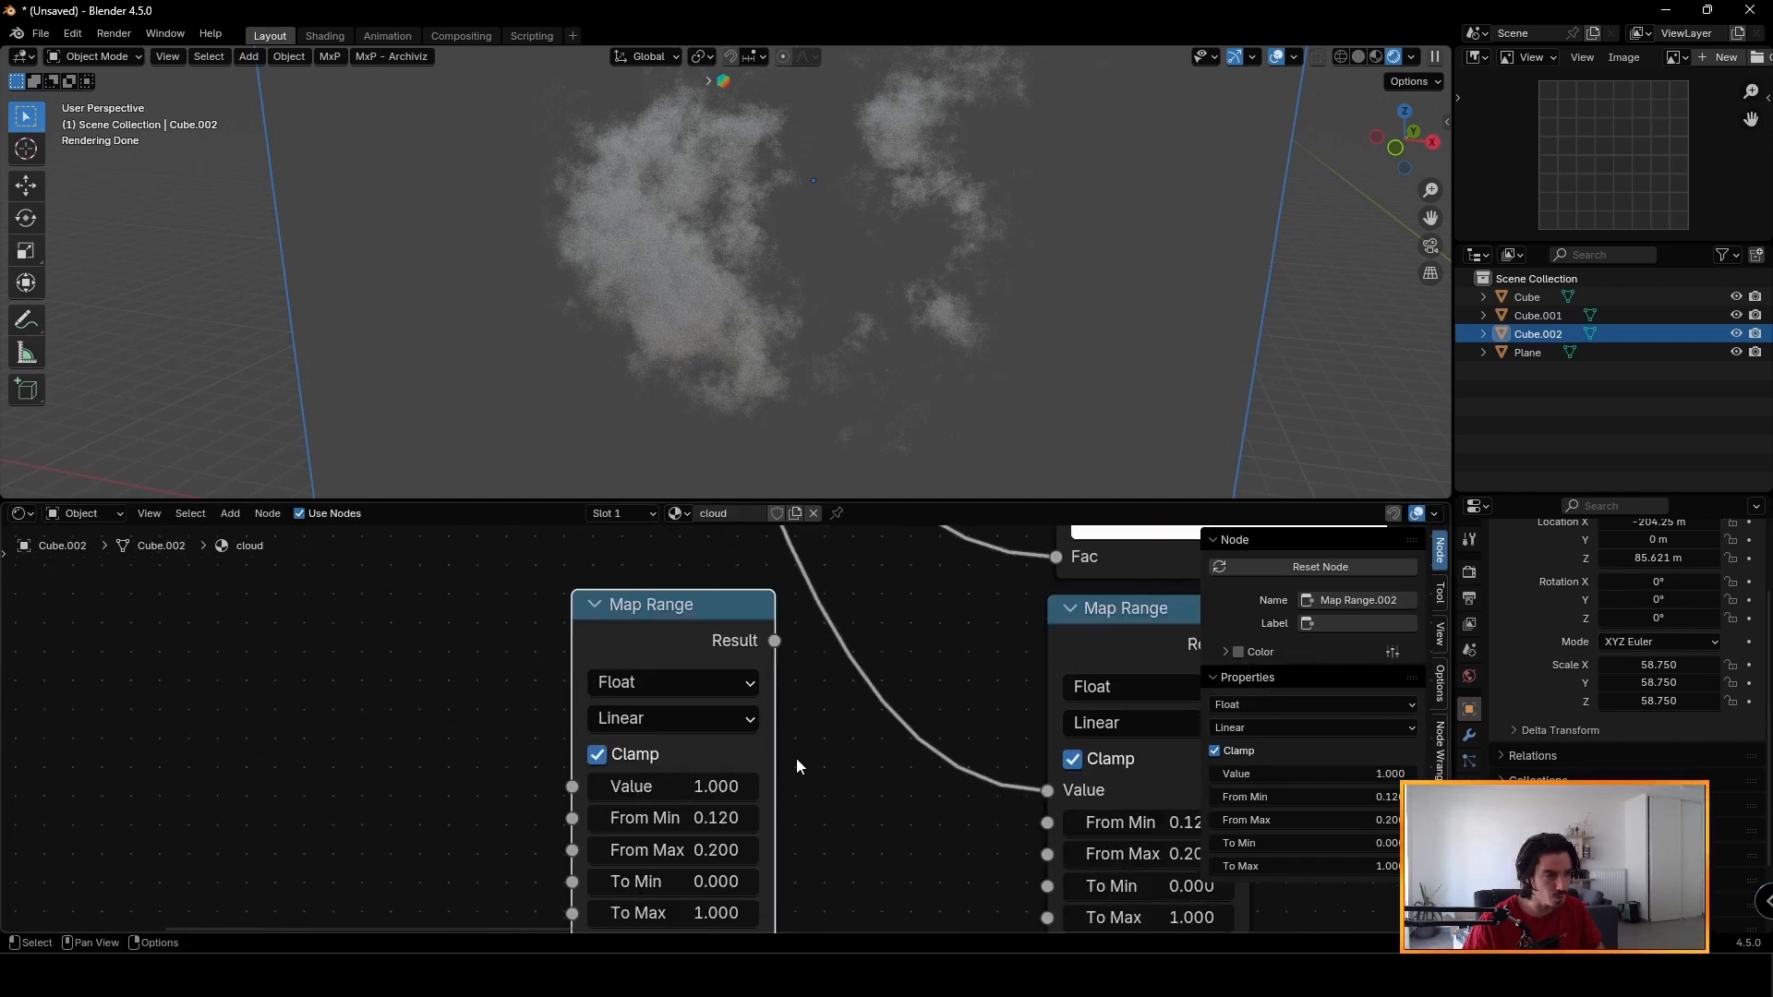
{"action": "left_click", "coordinate": [664, 849]}
{"action": "key", "text": "Escape"}
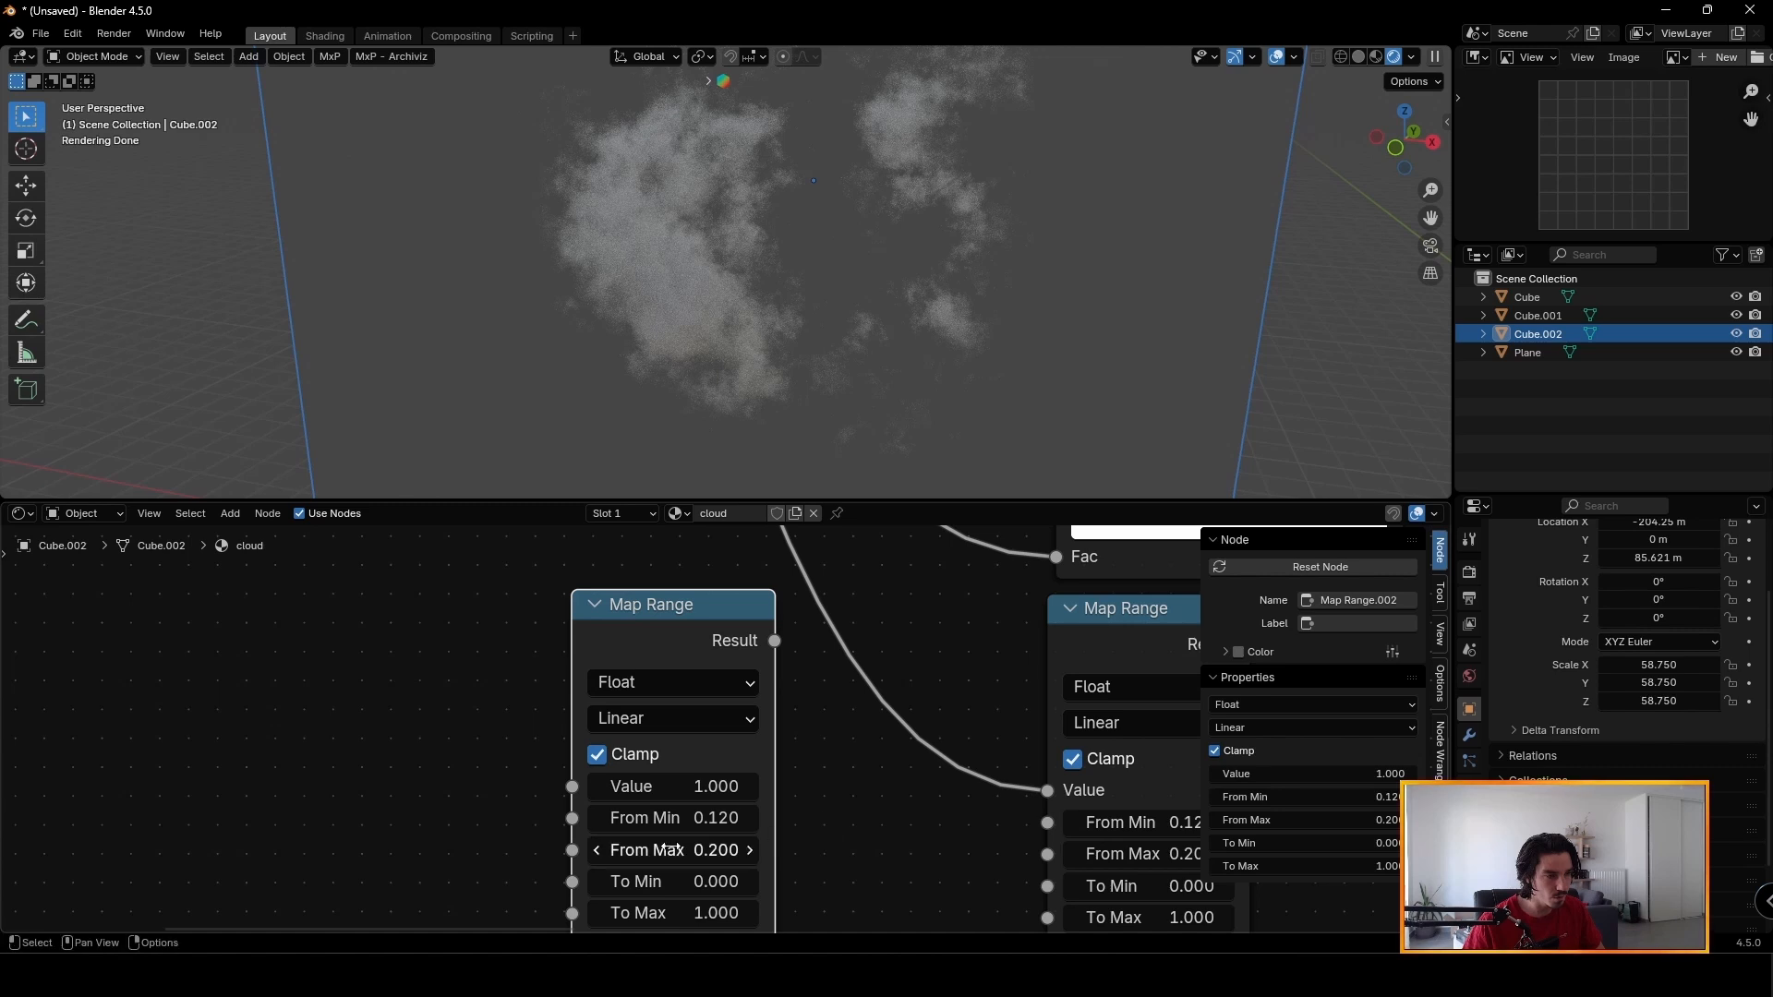
Set the shell Color Ramp's last black stop to position 0.25.
{"action": "middle_click_drag", "start_coordinate": [1053, 582], "coordinate": [792, 722]}
{"action": "scroll", "coordinate": [868, 646], "scroll_direction": "up", "scroll_amount": 3}
{"action": "left_click", "coordinate": [914, 582]}
{"action": "left_click", "coordinate": [1149, 628]}
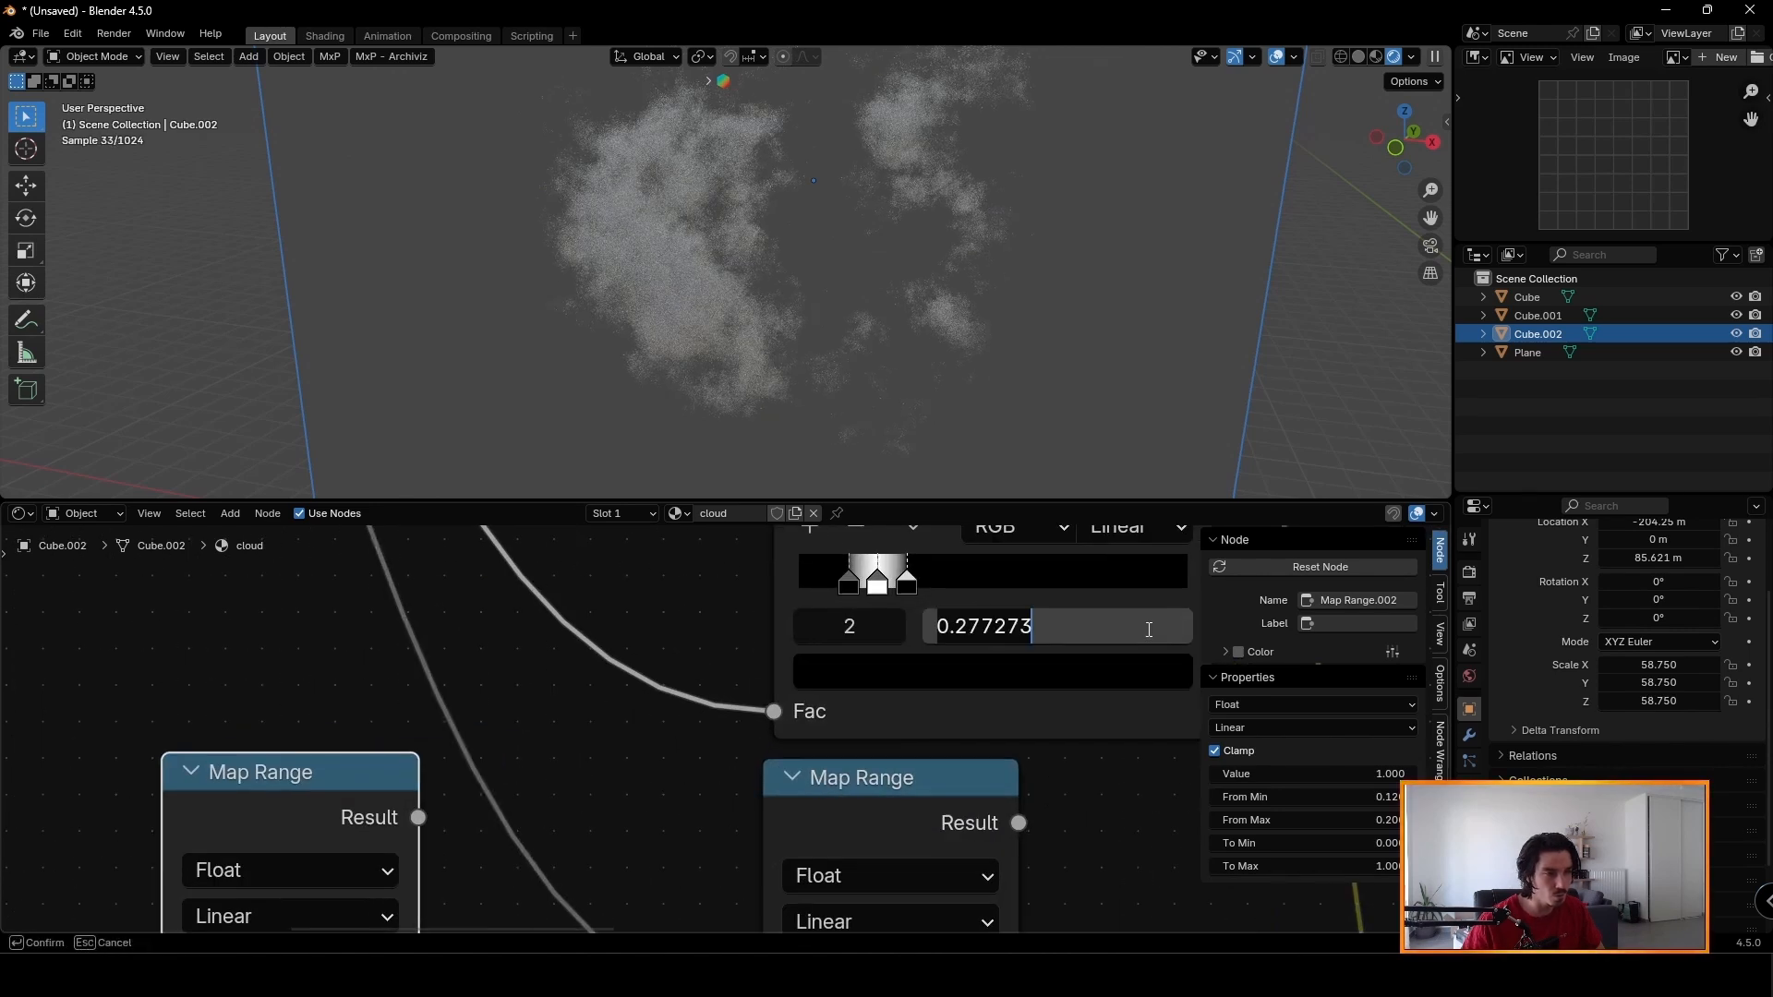
{"action": "type", "text": "0.5"}
{"action": "key", "text": "Return"}
{"action": "left_click", "coordinate": [1082, 617]}
{"action": "type", "text": "1.0"}
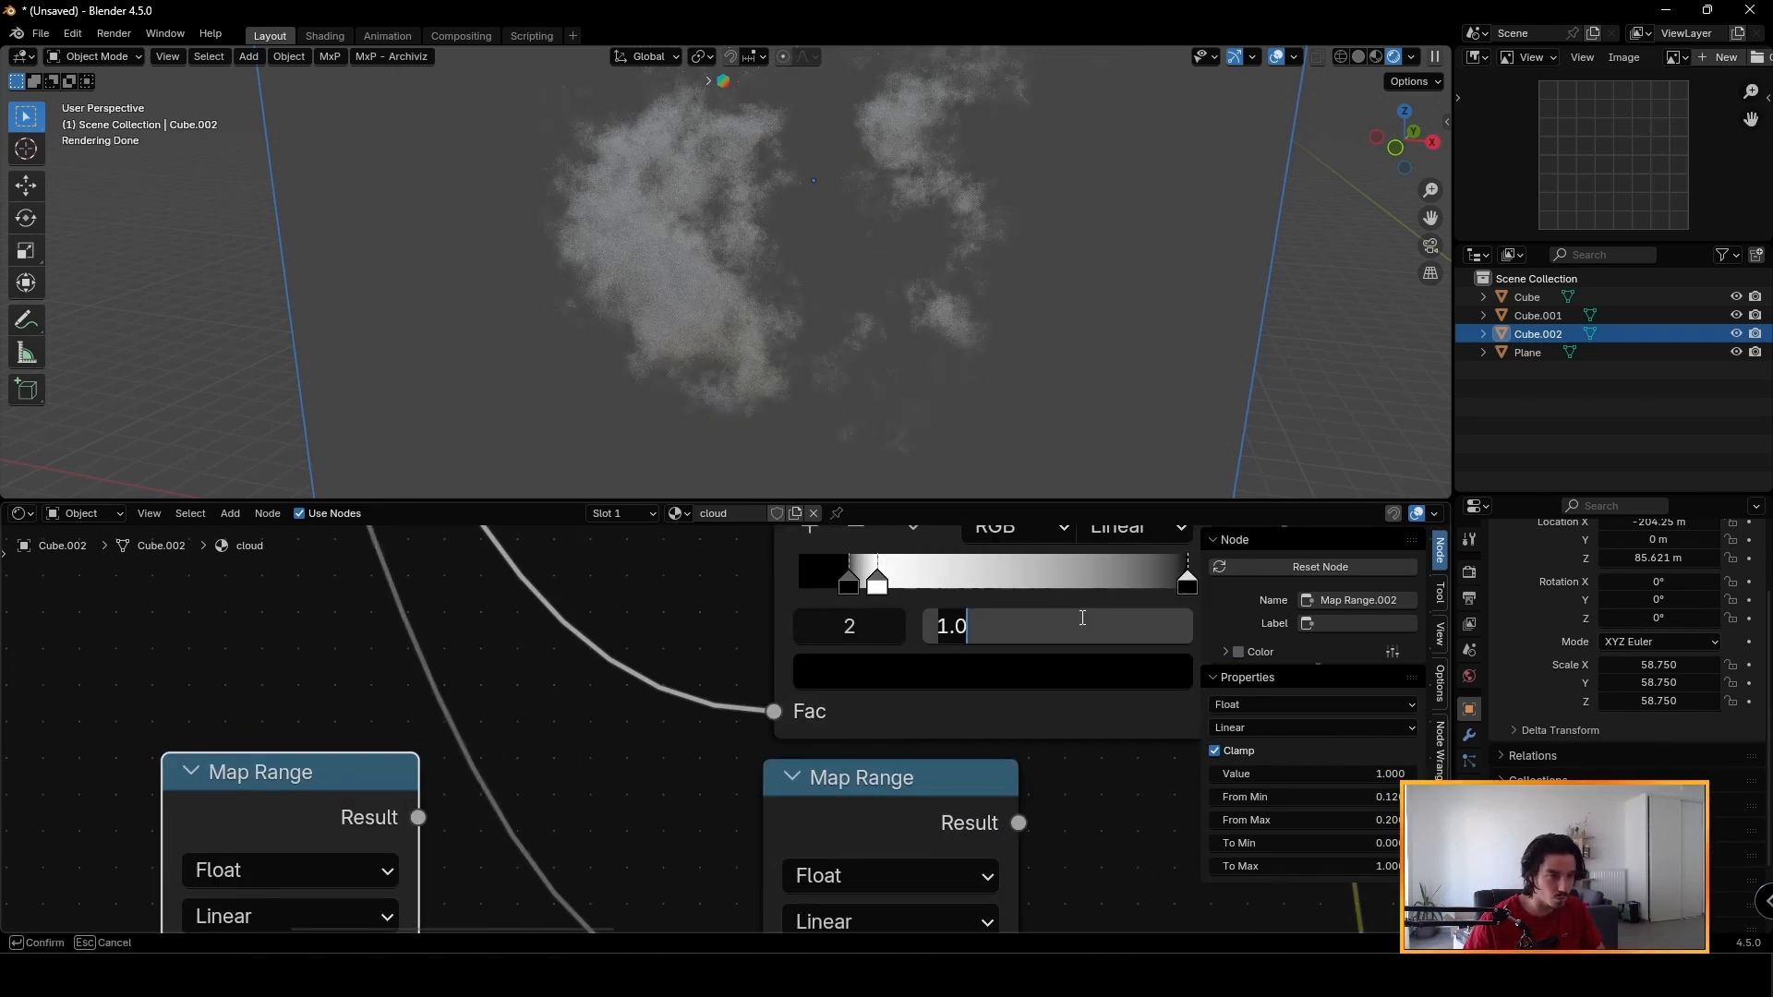
{"action": "key", "text": "Return"}
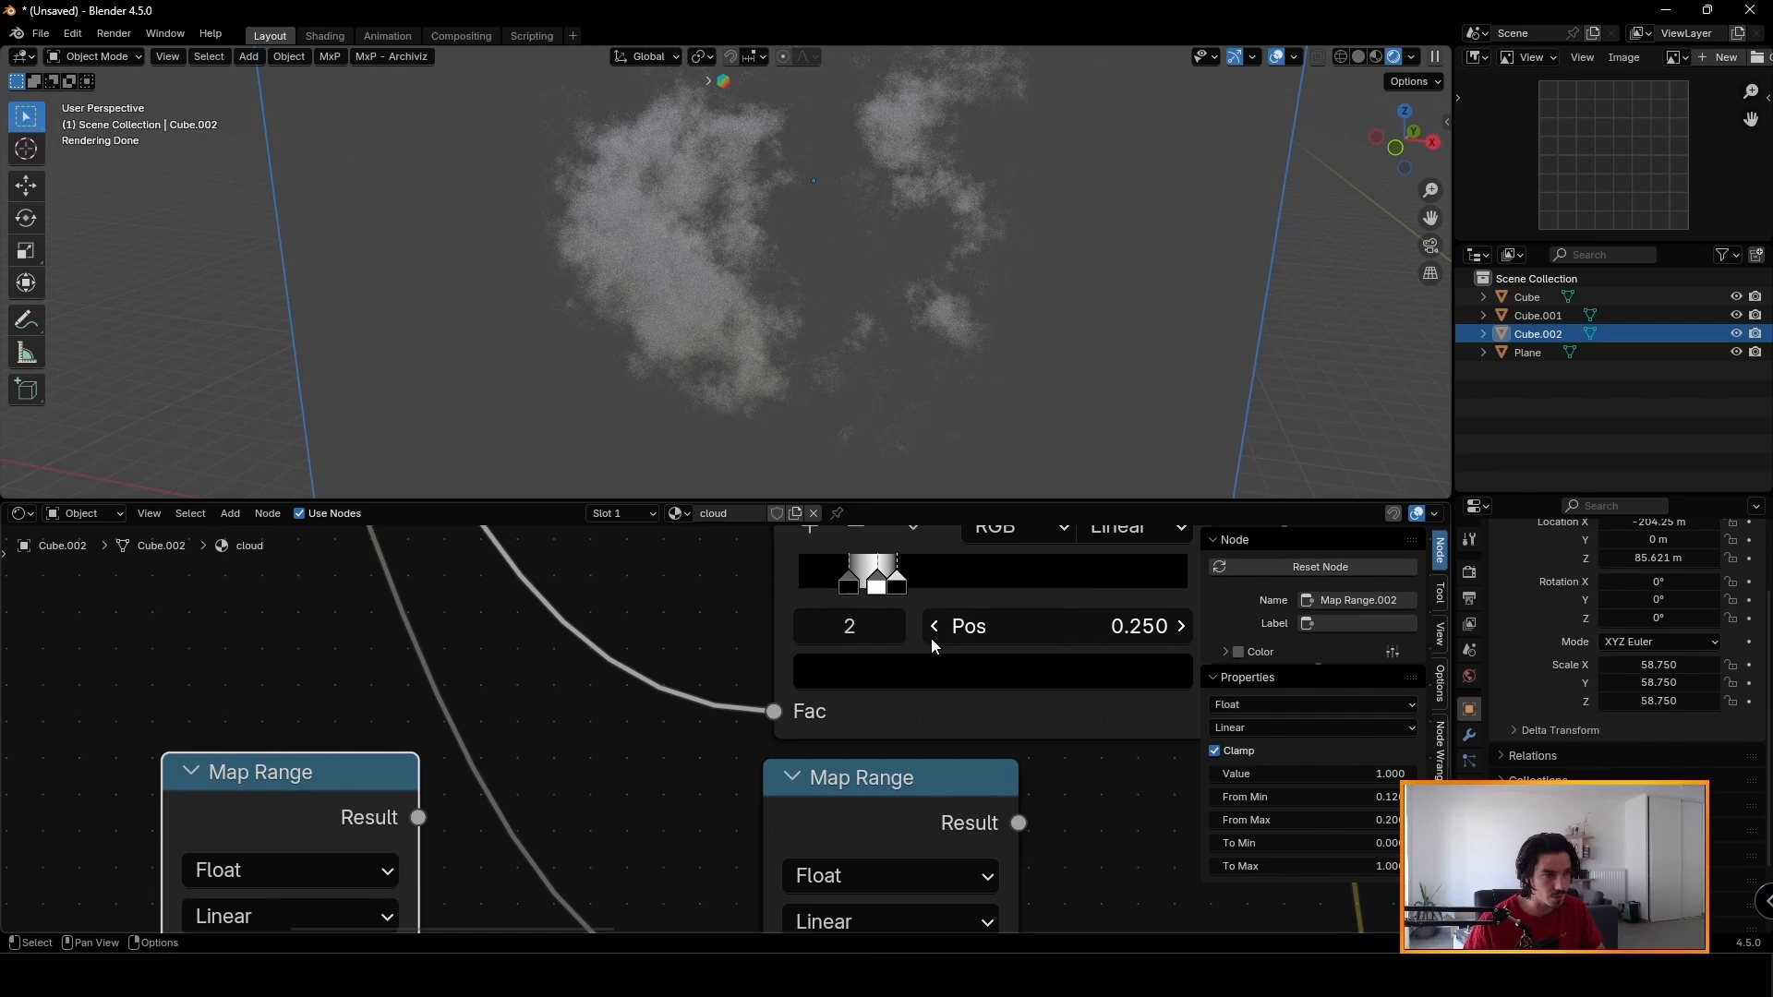
Set the duplicated Map Range's From Min to 0.25, leaving From Max at 0.2, to form the shell's reversed falloff.
{"action": "middle_click_drag", "start_coordinate": [598, 724], "coordinate": [753, 687]}
{"action": "scroll", "coordinate": [753, 687], "scroll_direction": "down", "scroll_amount": 1}
{"action": "scroll", "coordinate": [752, 680], "scroll_direction": "down", "scroll_amount": 1}
{"action": "middle_click_drag", "start_coordinate": [684, 812], "coordinate": [696, 728]}
{"action": "middle_click_drag", "start_coordinate": [796, 645], "coordinate": [709, 771]}
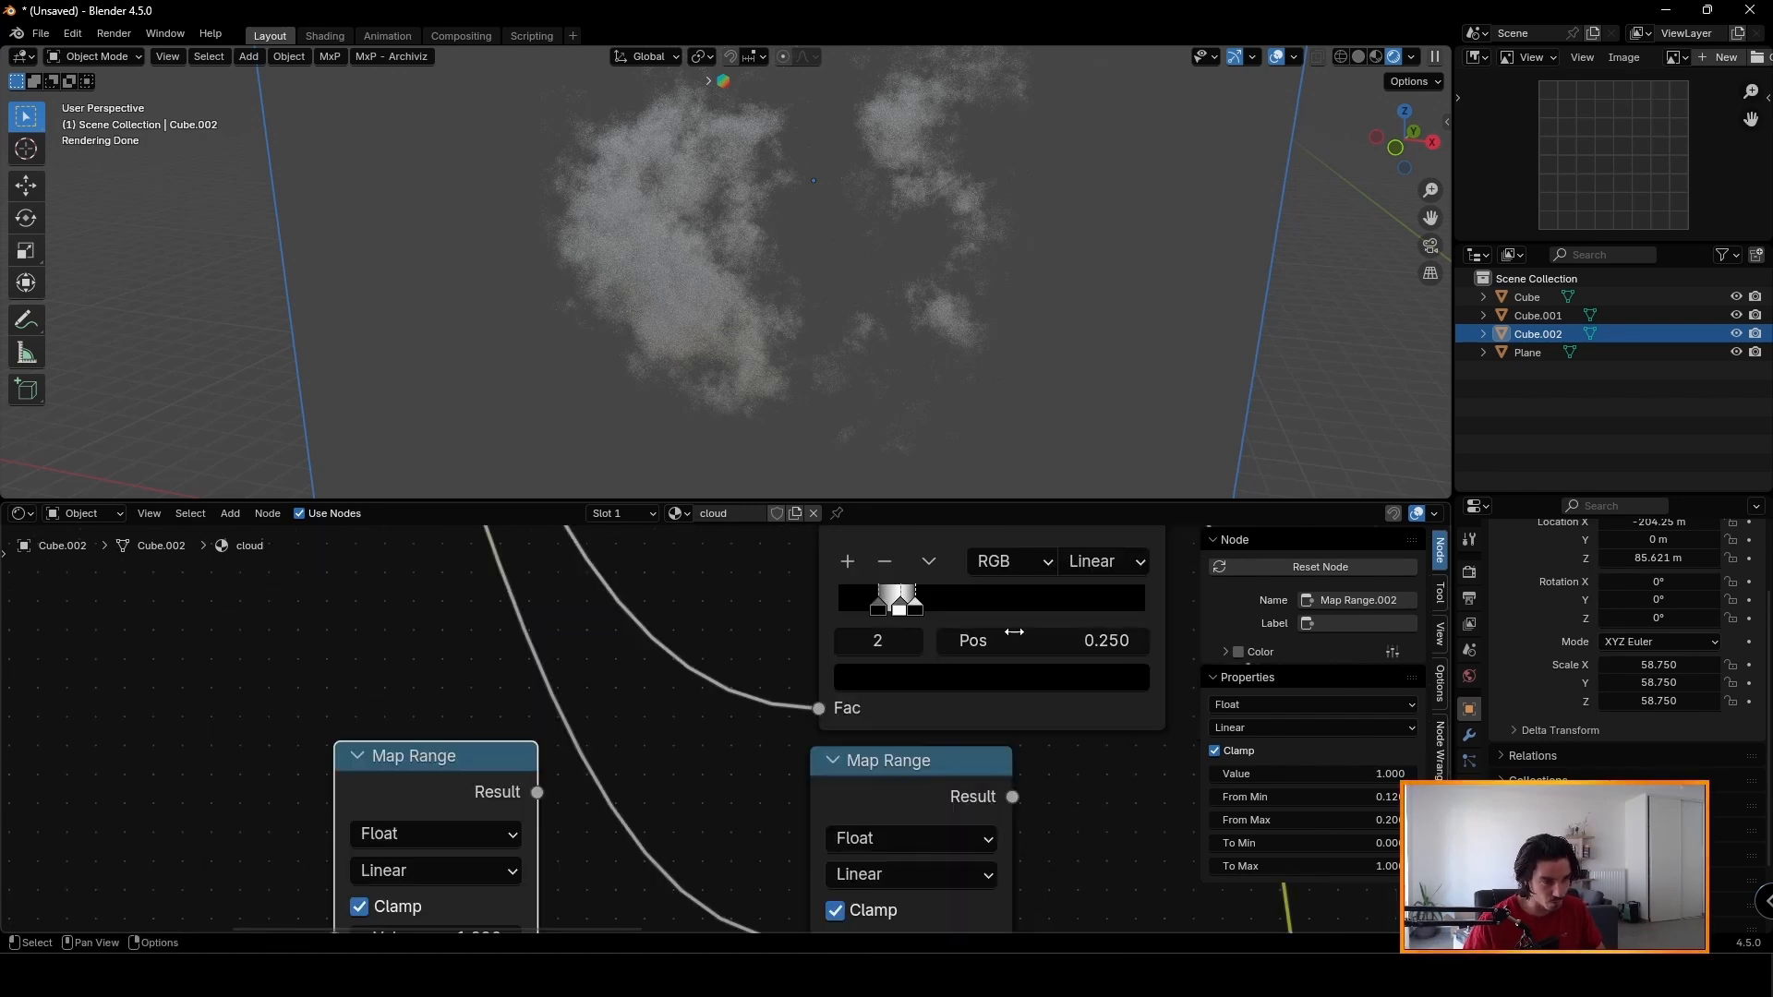
{"action": "middle_click_drag", "start_coordinate": [819, 684], "coordinate": [960, 535]}
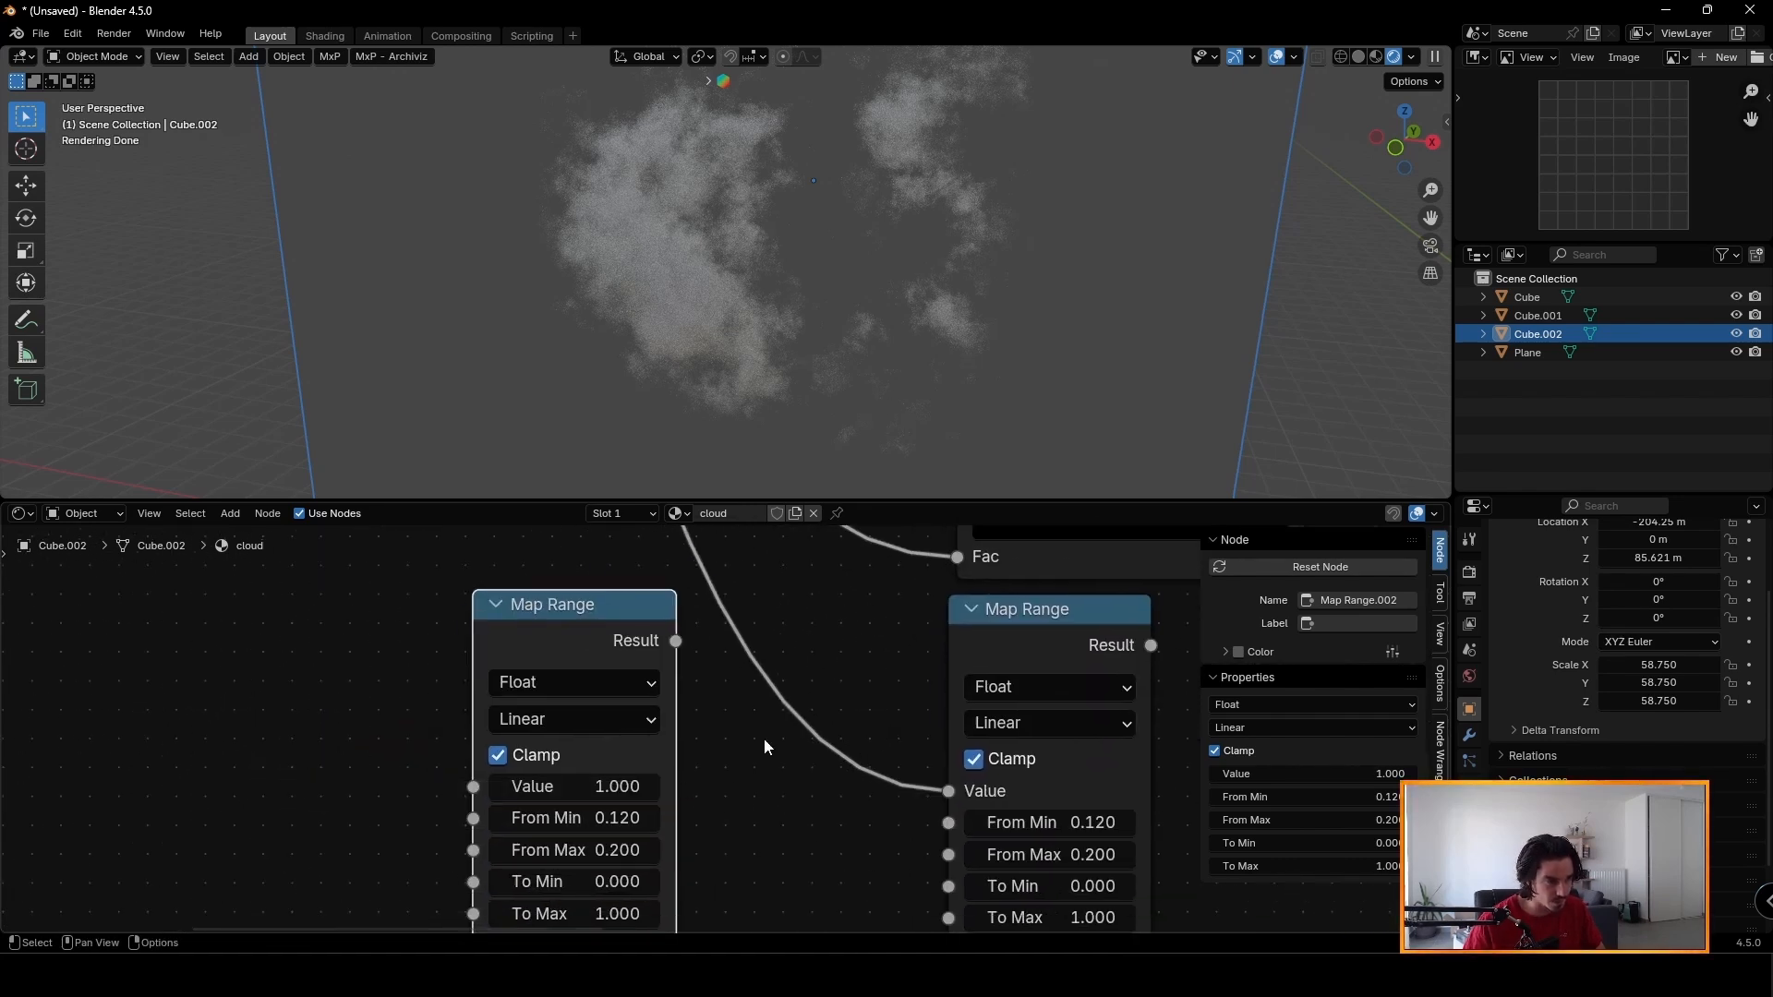
{"action": "left_click", "coordinate": [574, 818]}
{"action": "type", "text": "0.2"}
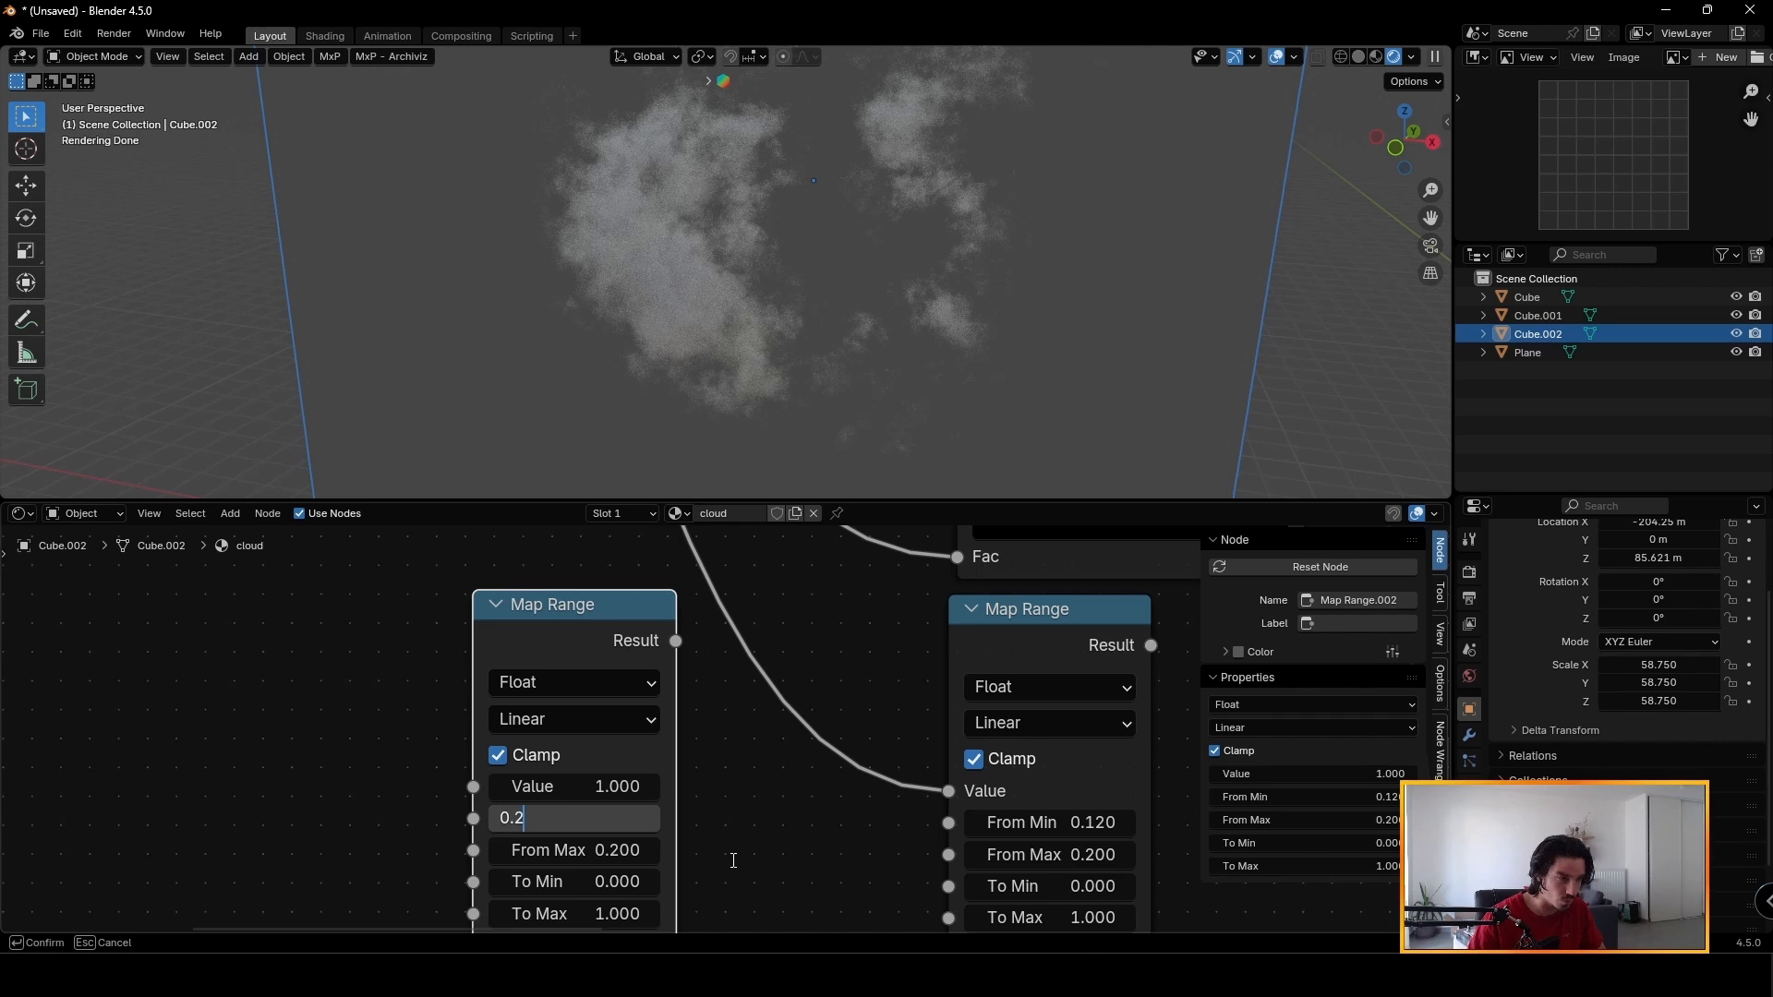
{"action": "type", "text": "5"}
{"action": "key", "text": "Return"}
Connect the Gradient Texture to the duplicated Map Range's Value and stack the two shell Map Range nodes vertically.
{"action": "scroll", "coordinate": [601, 630], "scroll_direction": "down", "scroll_amount": 5}
{"action": "left_click_drag", "start_coordinate": [577, 601], "coordinate": [669, 846]}
{"action": "middle_click_drag", "start_coordinate": [674, 851], "coordinate": [603, 860]}
{"action": "left_click_drag", "start_coordinate": [623, 817], "coordinate": [643, 845]}
{"action": "left_click_drag", "start_coordinate": [745, 804], "coordinate": [613, 714]}
{"action": "left_click_drag", "start_coordinate": [552, 563], "coordinate": [483, 624]}
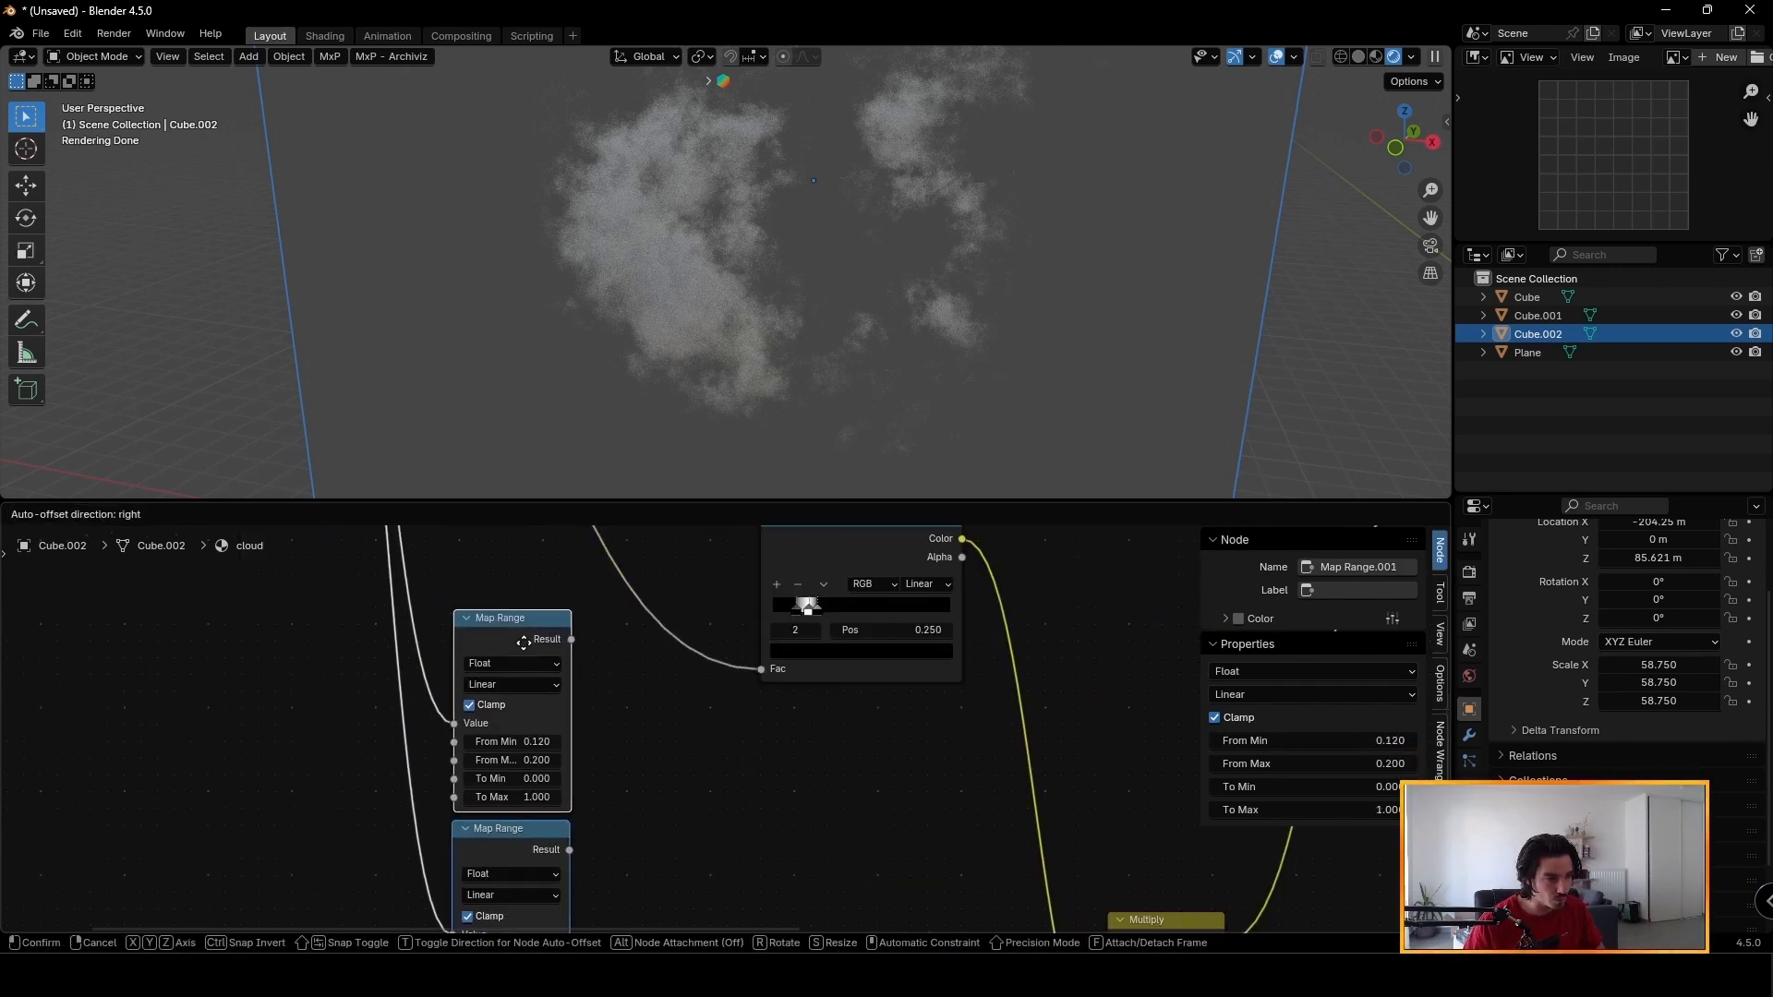
Set the shell Color Ramp's first black stop to position 0.12.
{"action": "scroll", "coordinate": [517, 663], "scroll_direction": "up", "scroll_amount": 2}
{"action": "scroll", "coordinate": [611, 677], "scroll_direction": "down", "scroll_amount": 1}
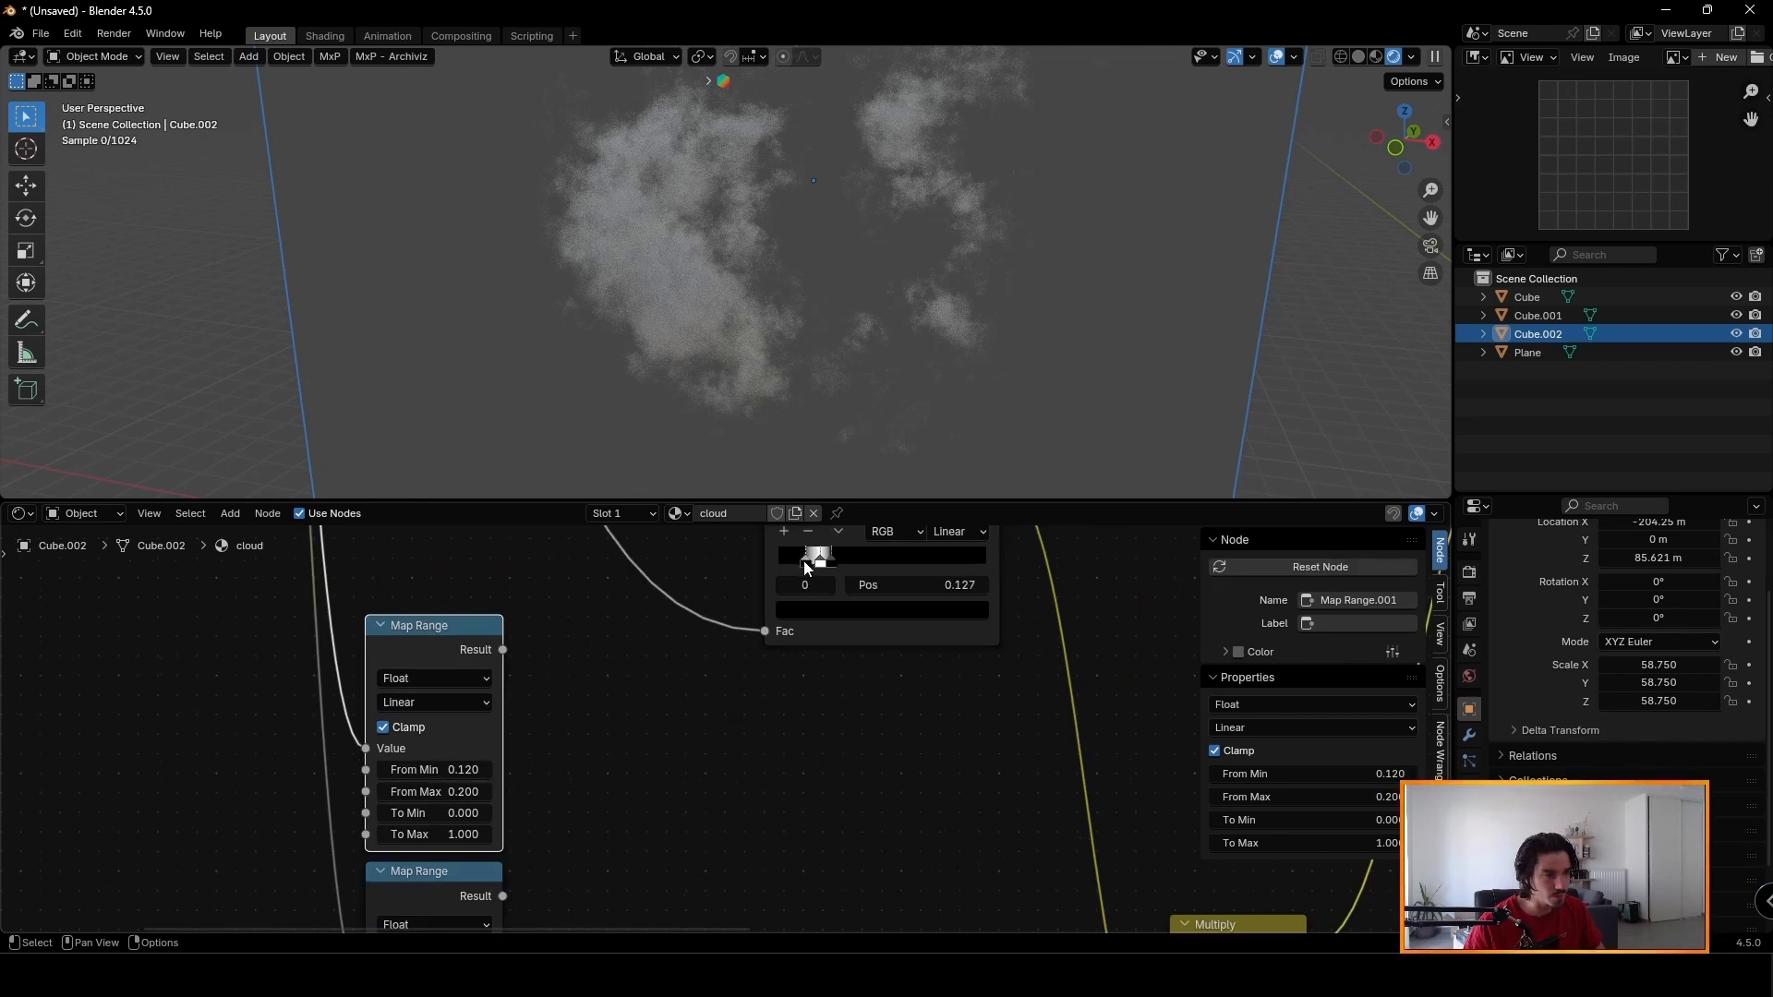
{"action": "left_click", "coordinate": [915, 586]}
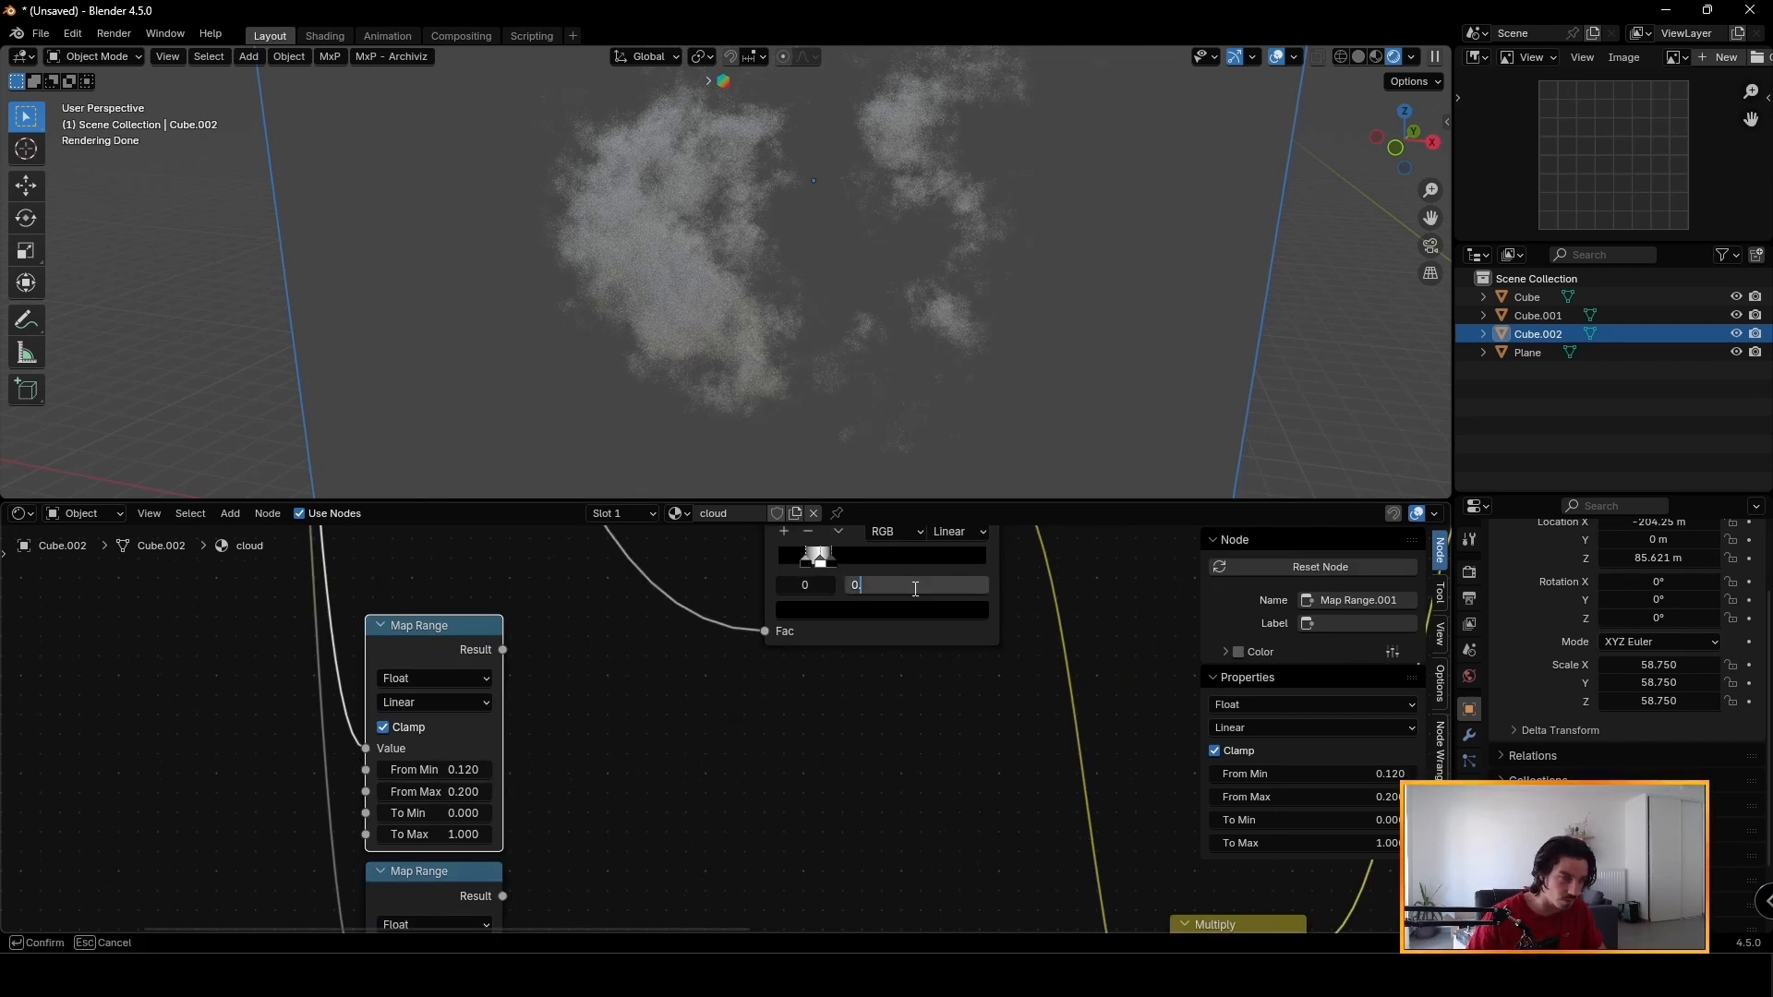
{"action": "key", "text": "Return"}
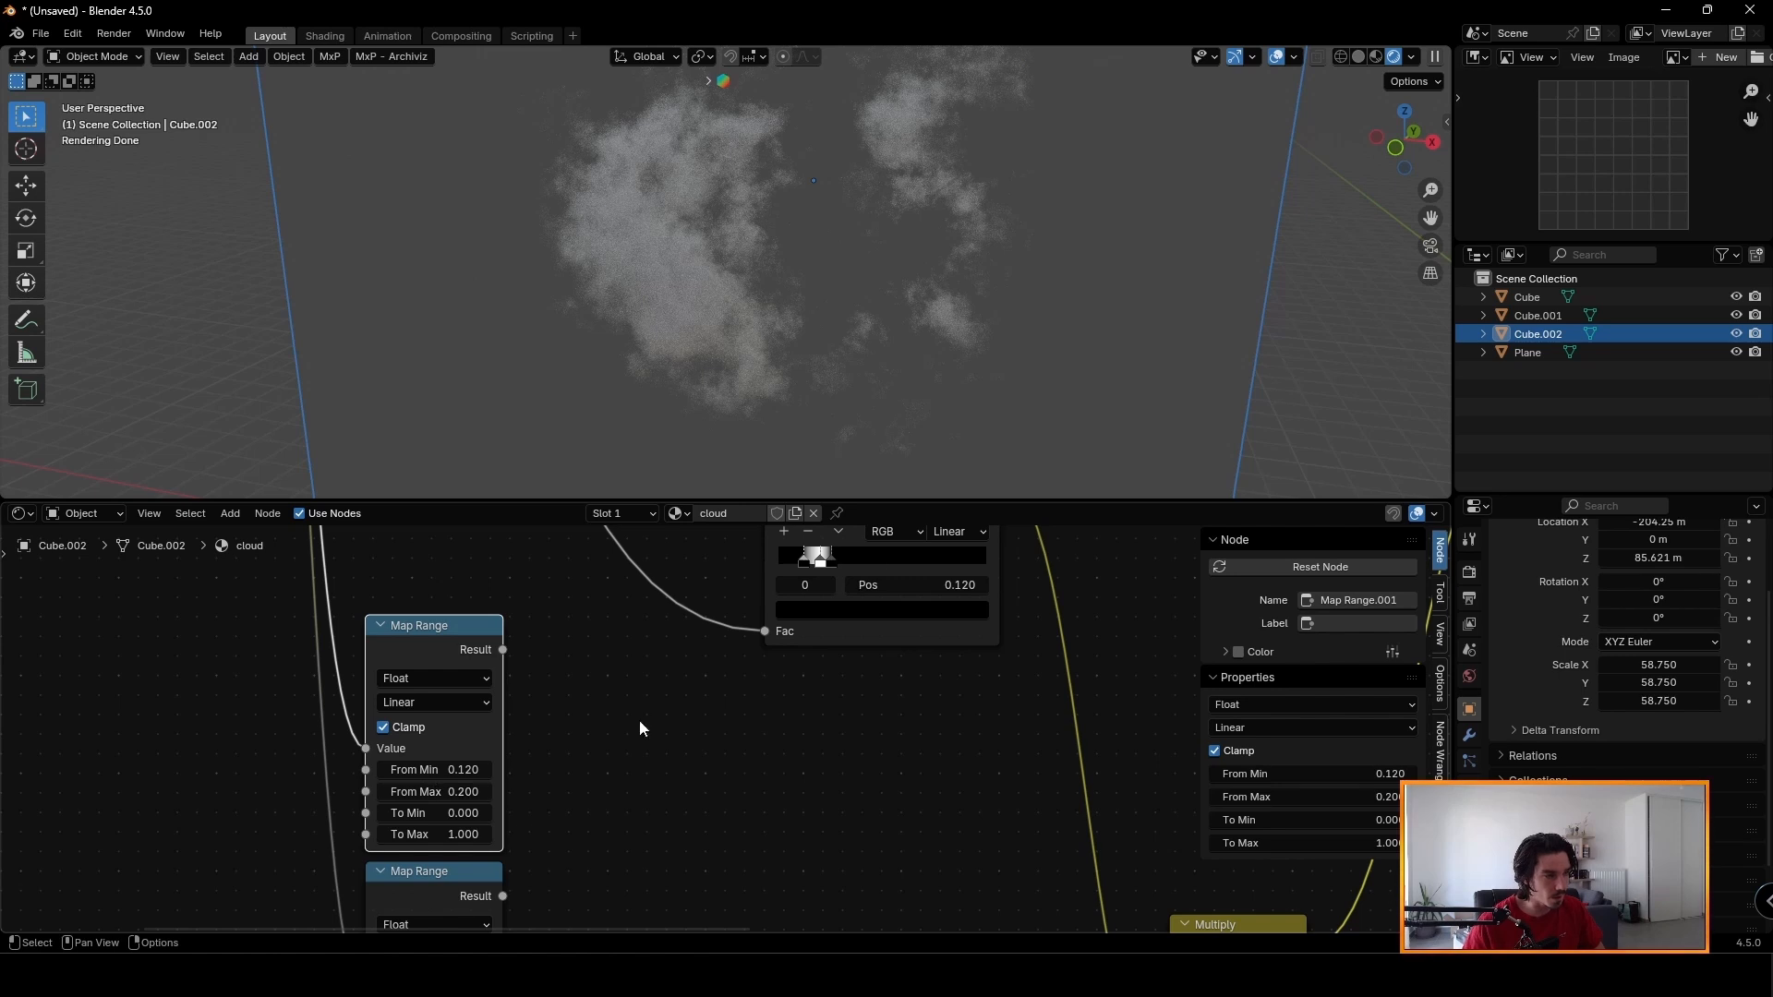
Compare the shell Color Ramp's white and last black stop positions with the From values of both Map Range nodes.
{"action": "left_click", "coordinate": [819, 566]}
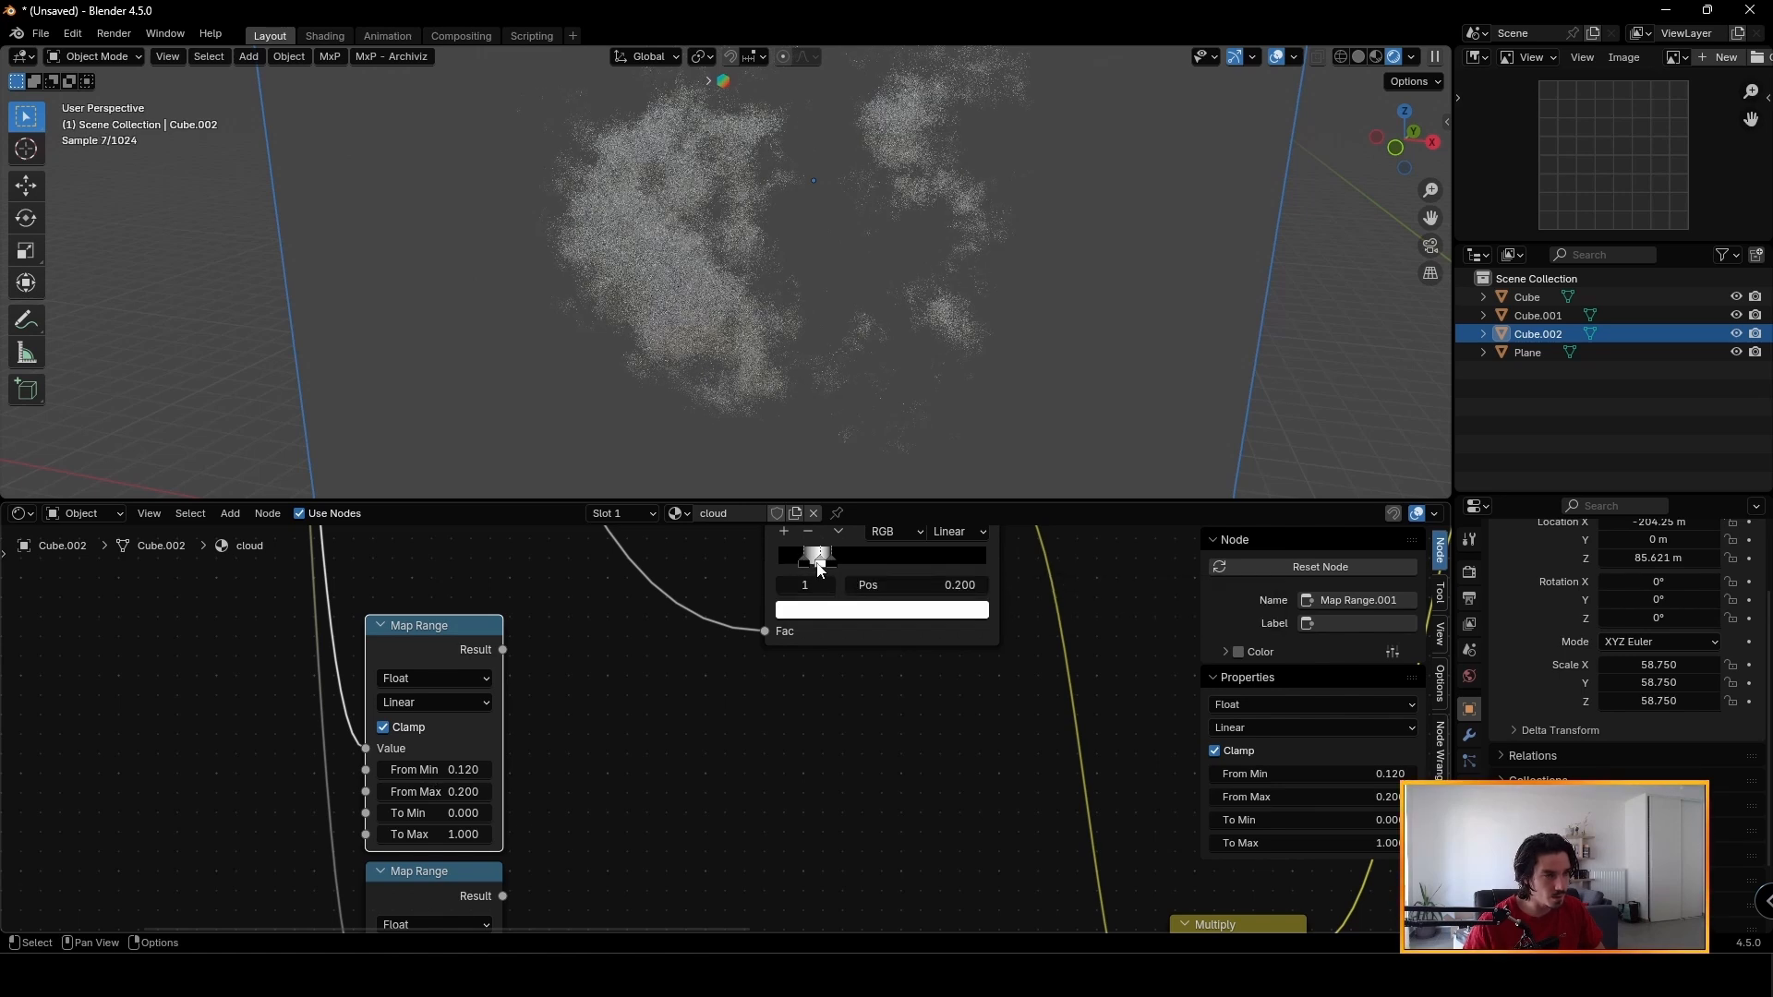
{"action": "left_click_drag", "start_coordinate": [555, 562], "coordinate": [341, 864]}
{"action": "left_click", "coordinate": [434, 878]}
{"action": "middle_click_drag", "start_coordinate": [526, 928], "coordinate": [526, 746]}
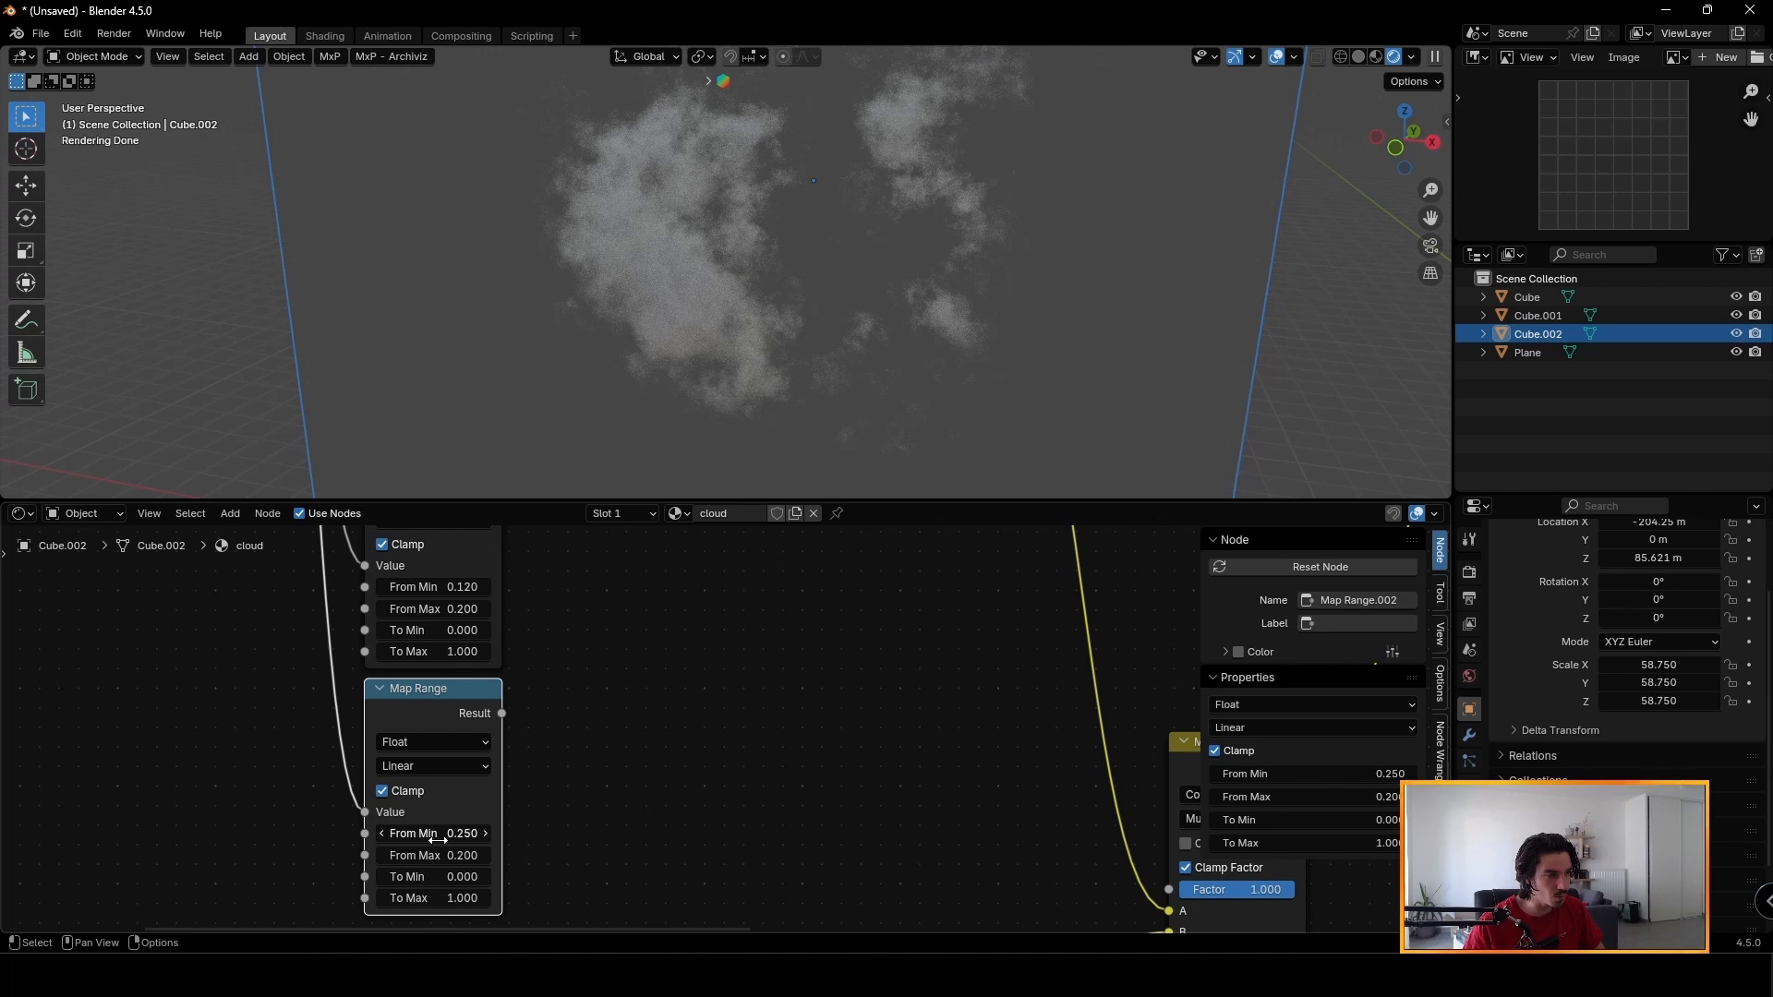
{"action": "middle_click_drag", "start_coordinate": [590, 651], "coordinate": [568, 894]}
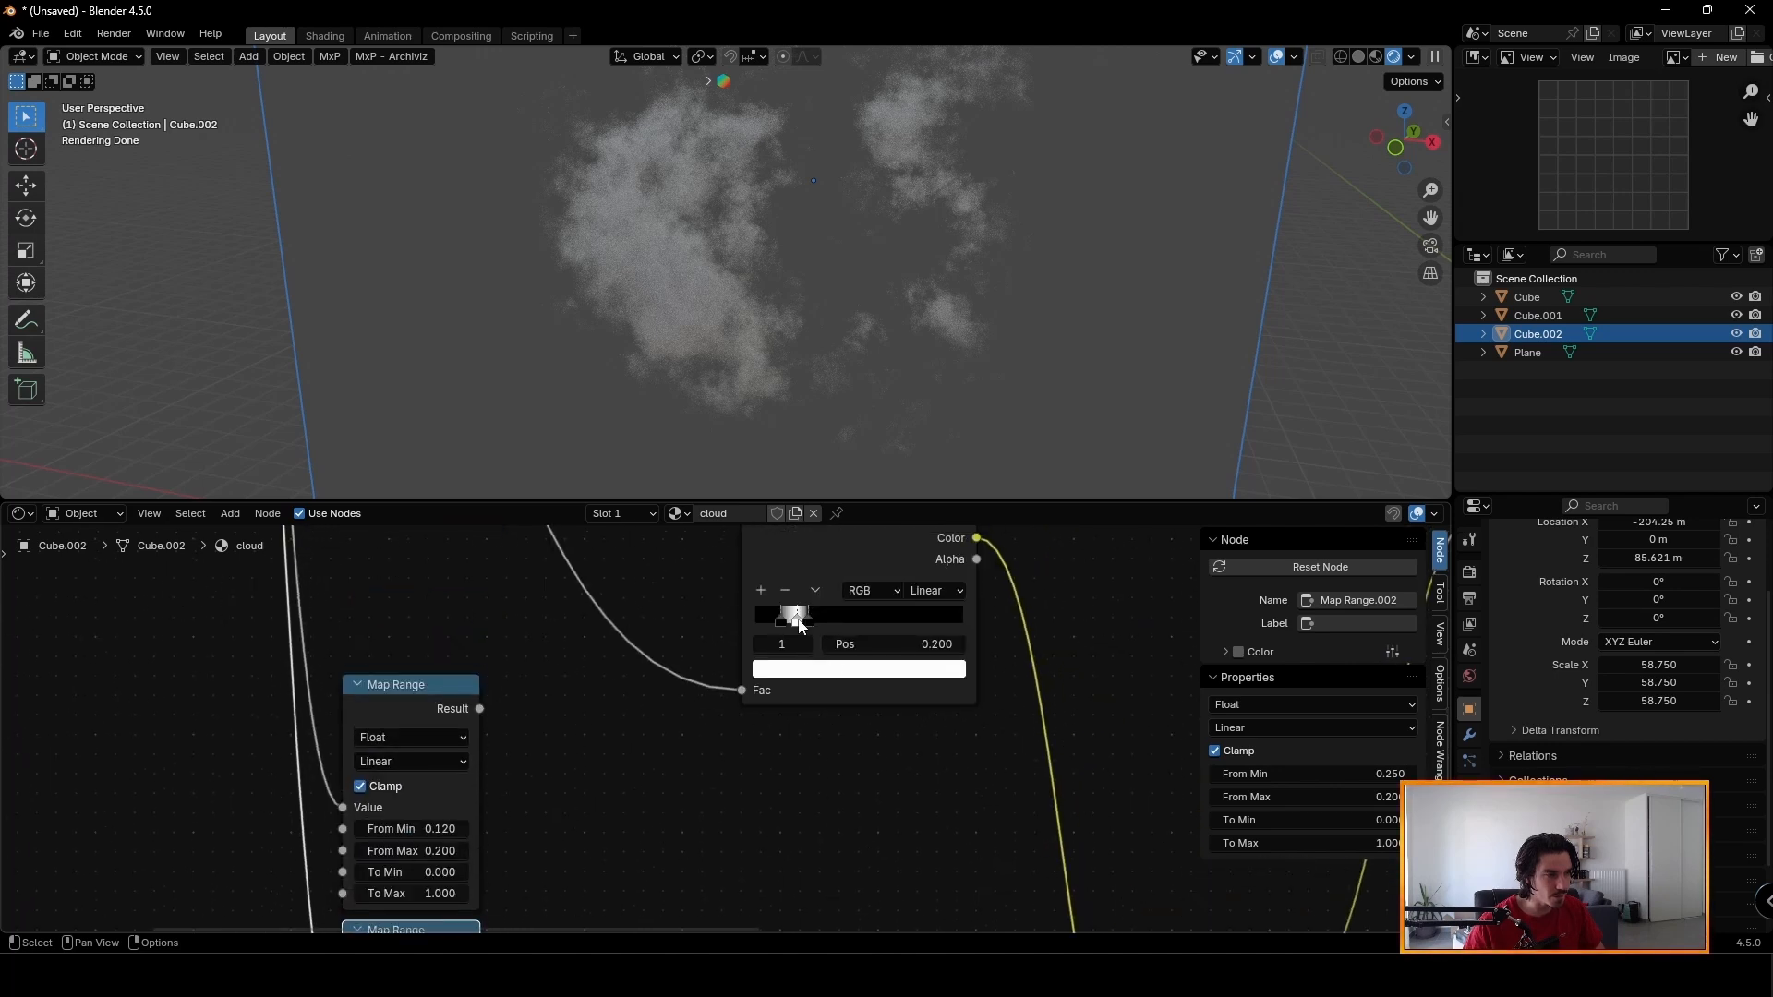
{"action": "left_click", "coordinate": [811, 619]}
{"action": "scroll", "coordinate": [607, 718], "scroll_direction": "down", "scroll_amount": 3}
{"action": "scroll", "coordinate": [628, 665], "scroll_direction": "up", "scroll_amount": 1}
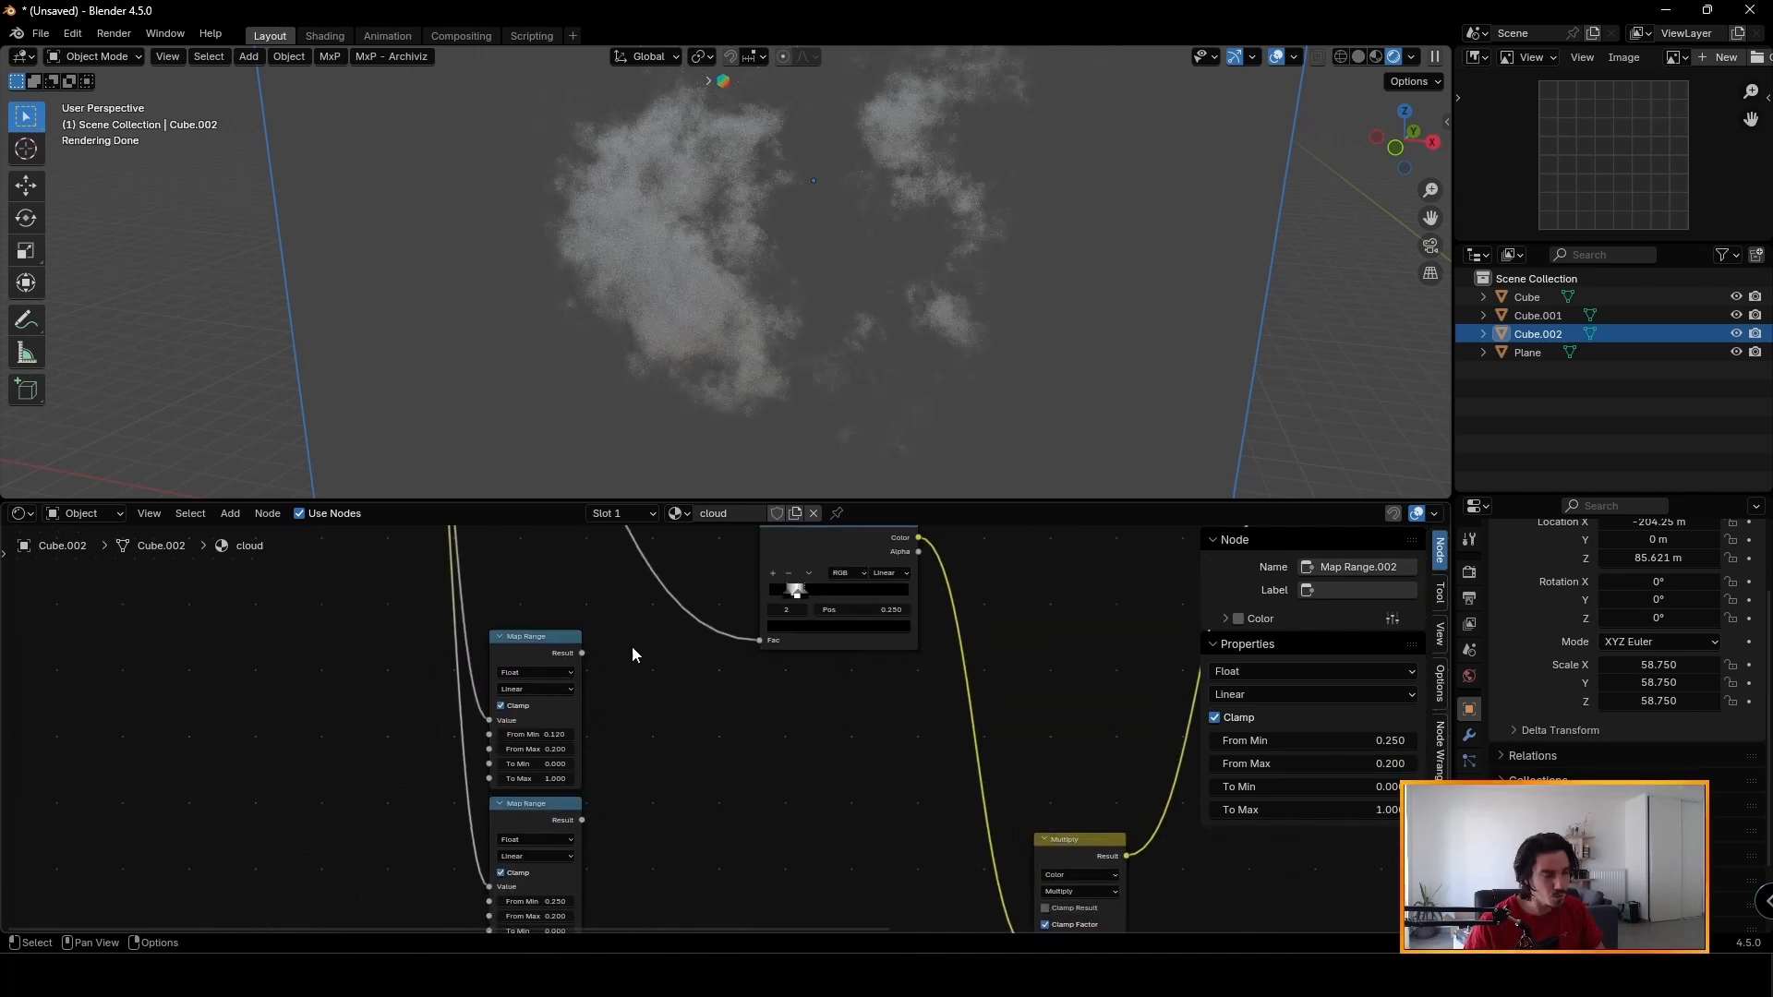
Combine the two shell Map Range results in a new color Mix node set to Multiply with a factor of 1.
{"action": "right_click_drag", "start_coordinate": [552, 657], "coordinate": [551, 824], "text": "alt"}
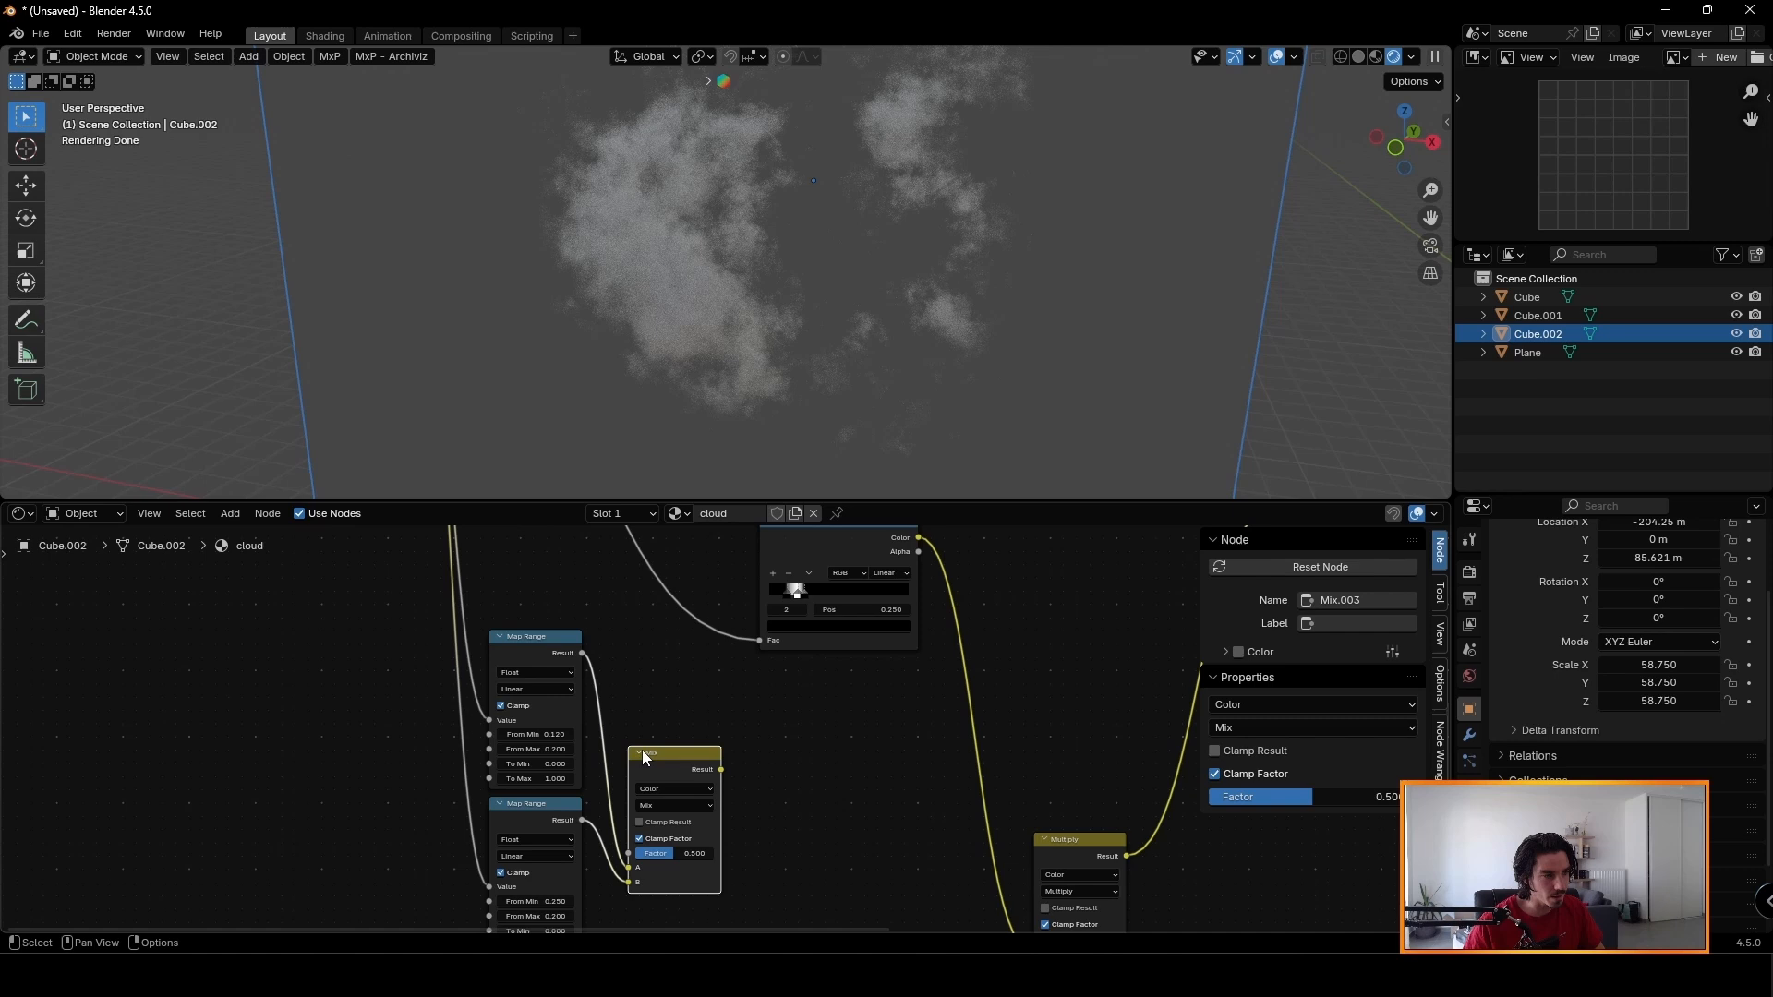
{"action": "left_click", "coordinate": [660, 806]}
{"action": "left_click", "coordinate": [679, 684]}
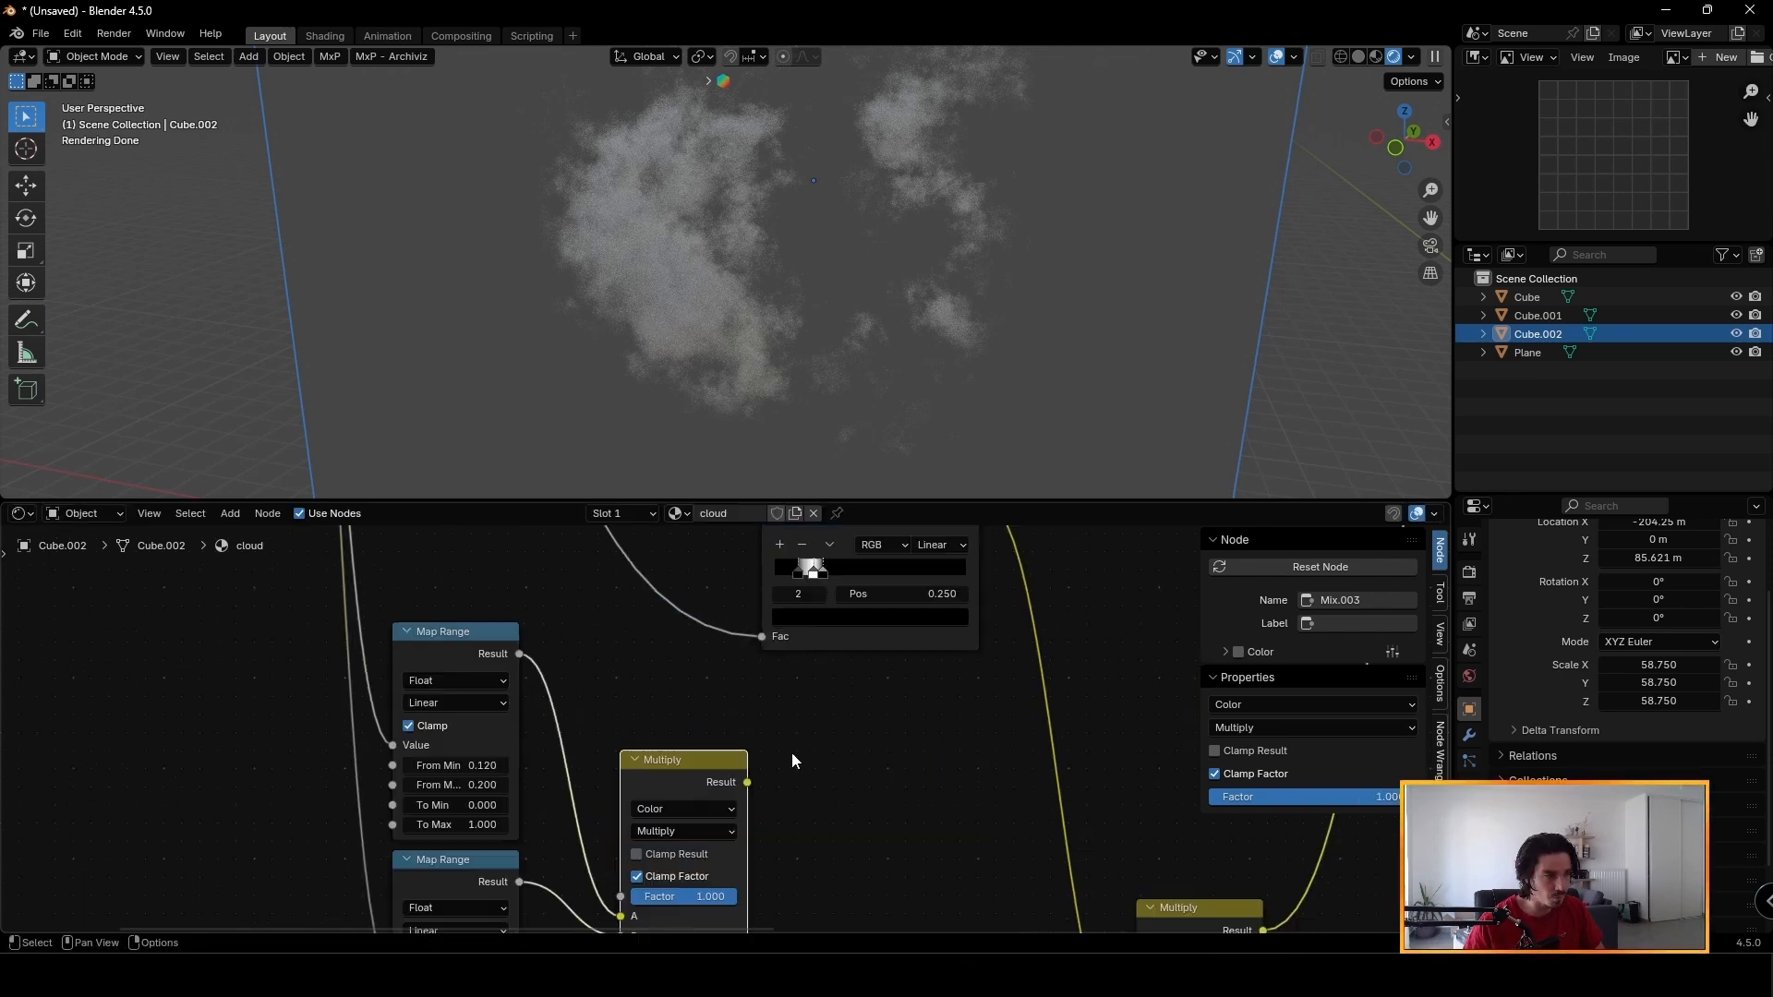
Connect the new Multiply's Result to the noise Multiply's A input and preview the noise-broken shell in the viewport.
{"action": "scroll", "coordinate": [791, 752], "scroll_direction": "down", "scroll_amount": 3}
{"action": "middle_click_drag", "start_coordinate": [791, 752], "coordinate": [643, 734]}
{"action": "scroll", "coordinate": [706, 633], "scroll_direction": "down", "scroll_amount": 4}
{"action": "middle_click_drag", "start_coordinate": [706, 633], "coordinate": [657, 639]}
{"action": "scroll", "coordinate": [657, 640], "scroll_direction": "down", "scroll_amount": 2}
{"action": "left_click_drag", "start_coordinate": [602, 720], "coordinate": [783, 847]}
{"action": "left_click_drag", "start_coordinate": [843, 784], "coordinate": [1111, 634]}
{"action": "middle_click_drag", "start_coordinate": [831, 647], "coordinate": [1020, 600]}
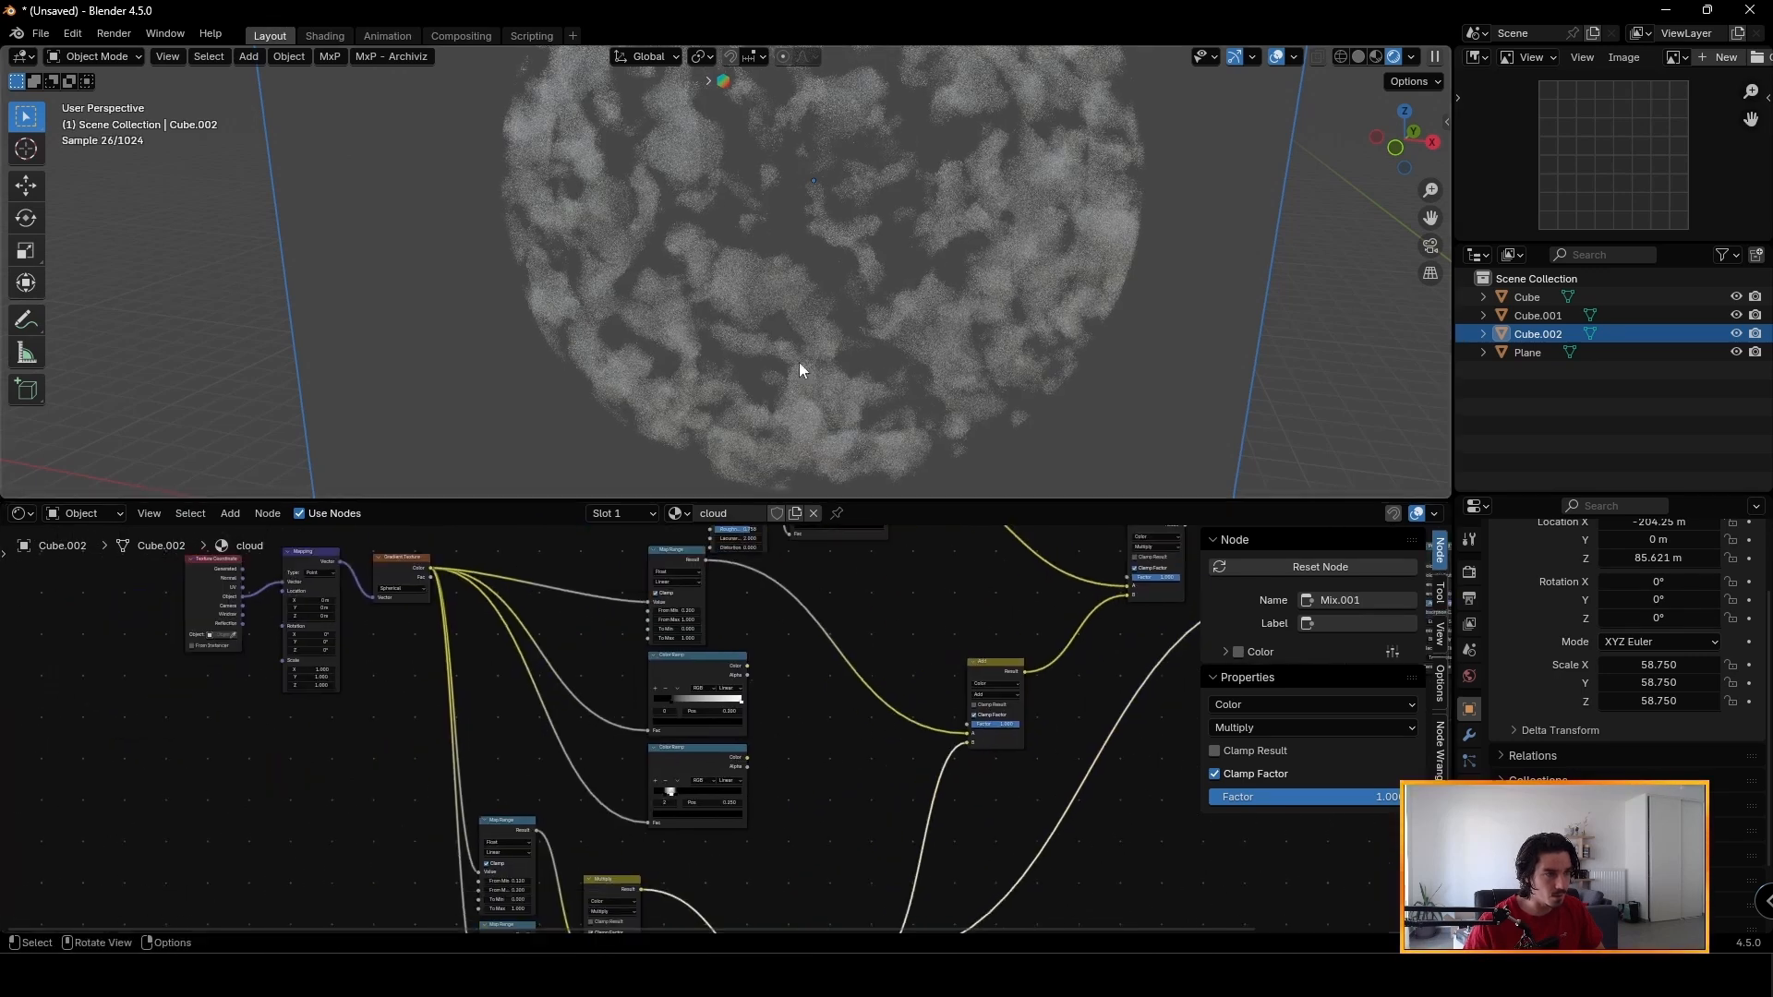
{"action": "middle_click_drag", "start_coordinate": [745, 227], "coordinate": [684, 268]}
Compare the shell Color Ramp with the new Multiply by swapping it into the noise Multiply's A input, then restore the Multiply.
{"action": "left_click_drag", "start_coordinate": [851, 558], "coordinate": [966, 833]}
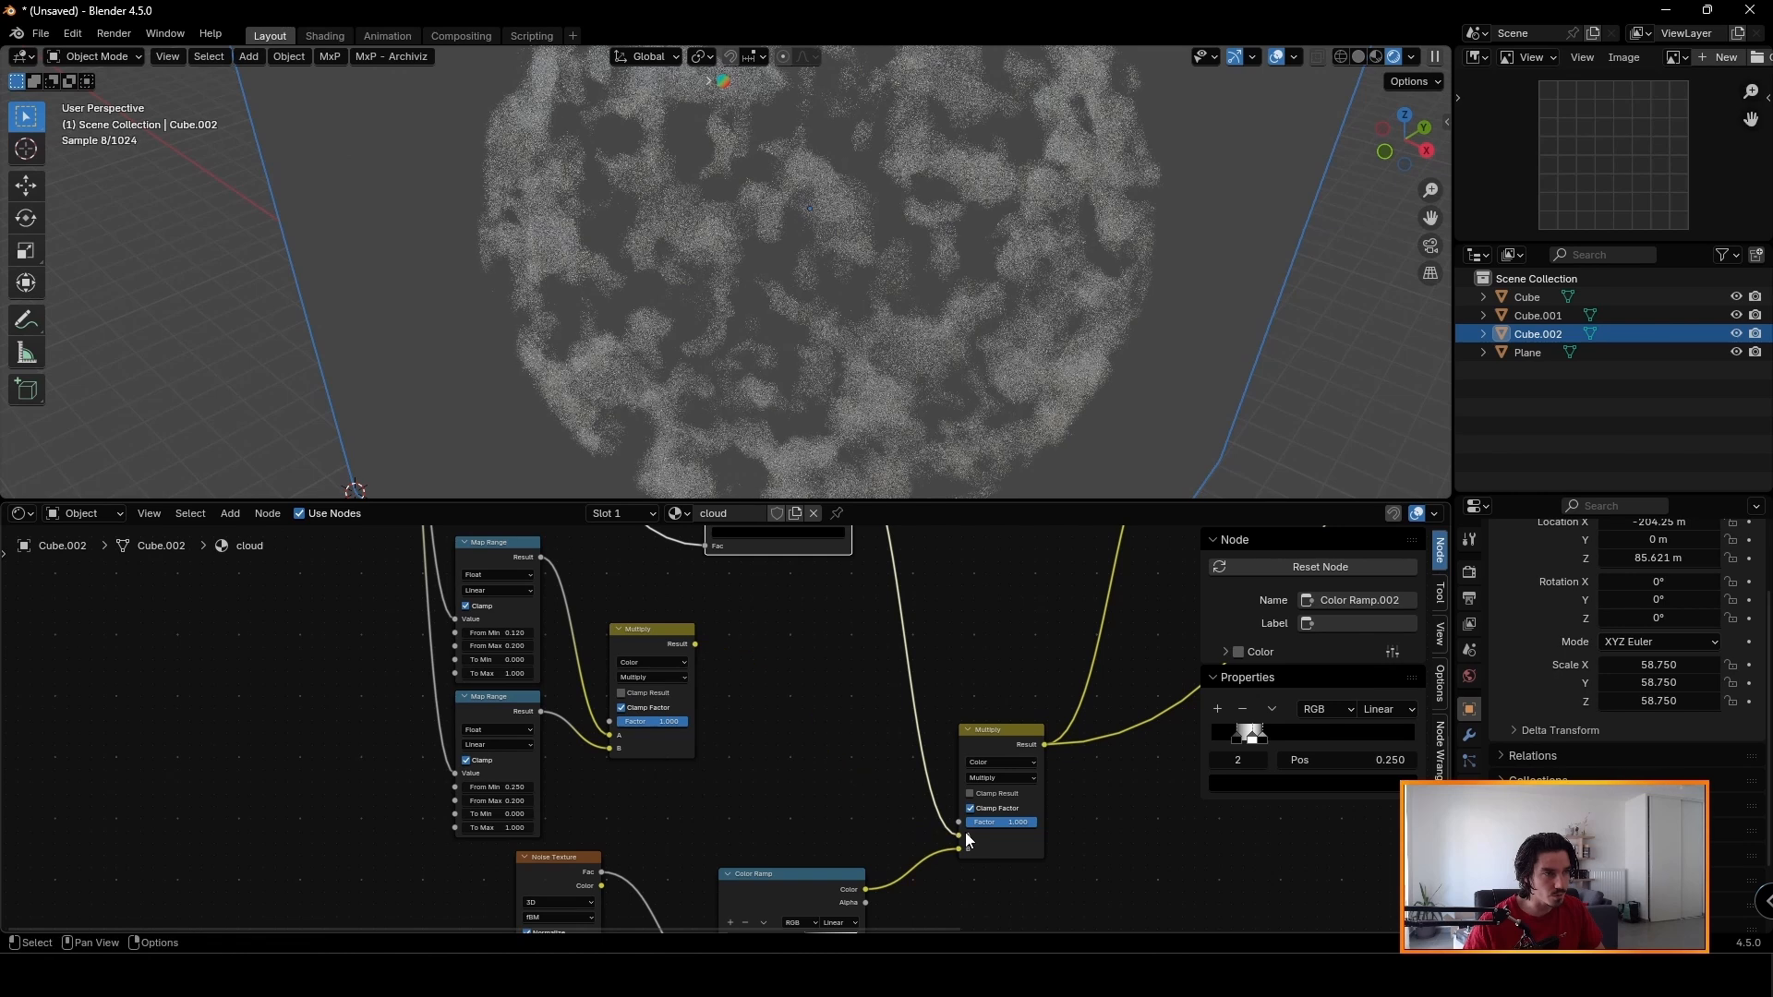
{"action": "middle_click_drag", "start_coordinate": [498, 634], "coordinate": [523, 772]}
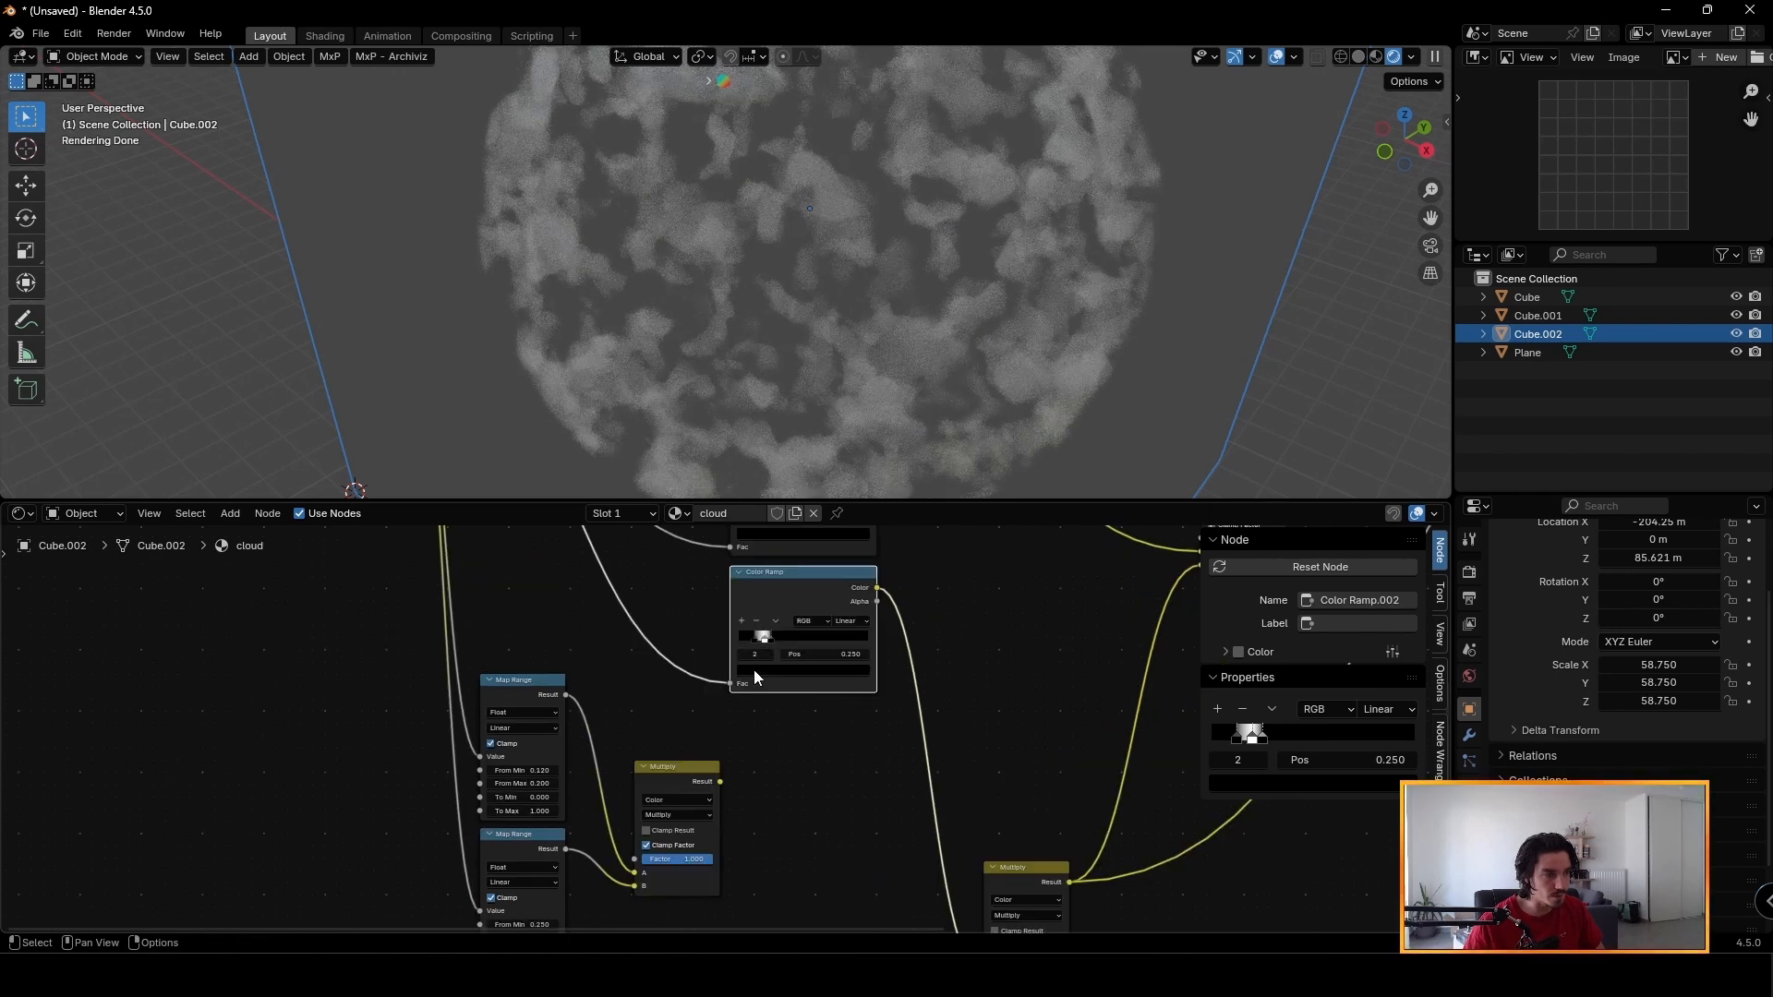
{"action": "middle_click_drag", "start_coordinate": [594, 865], "coordinate": [593, 822]}
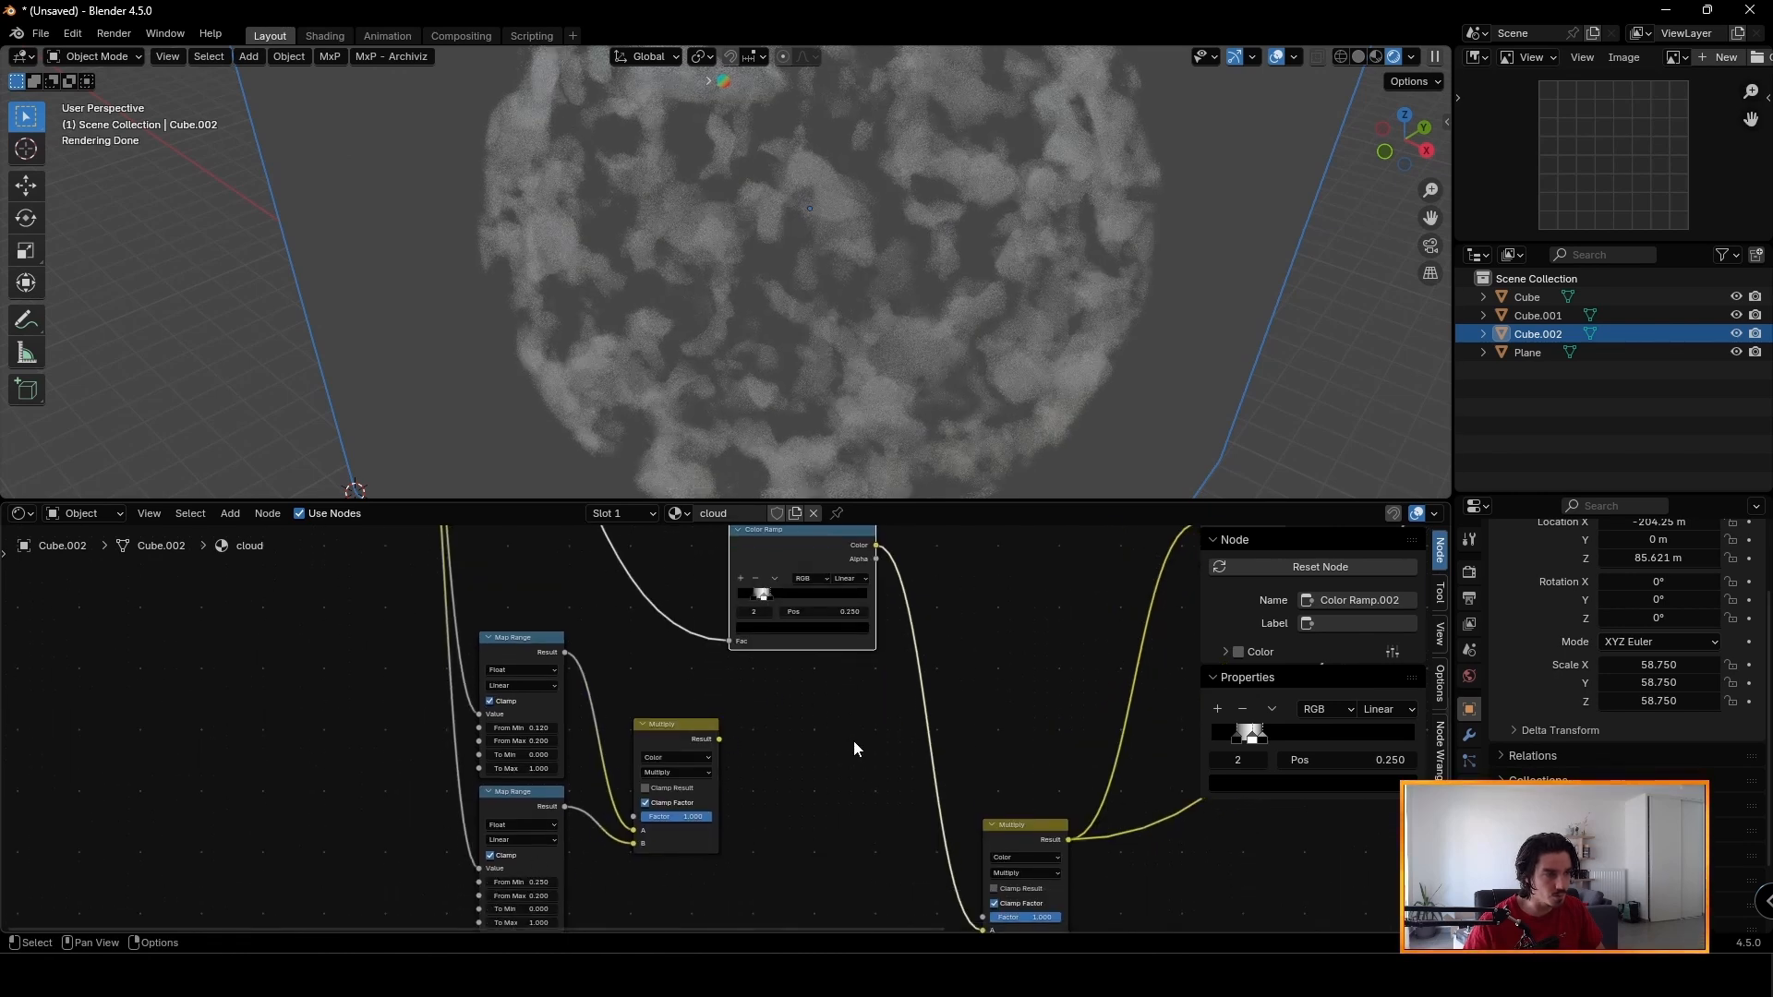
{"action": "middle_click_drag", "start_coordinate": [855, 742], "coordinate": [809, 714]}
{"action": "left_click_drag", "start_coordinate": [674, 713], "coordinate": [948, 868]}
Select both shell Map Range nodes with their Multiply and move them closer beneath the Color Ramps.
{"action": "middle_click_drag", "start_coordinate": [696, 714], "coordinate": [743, 788]}
{"action": "scroll", "coordinate": [743, 788], "scroll_direction": "down", "scroll_amount": 1}
{"action": "left_click_drag", "start_coordinate": [728, 667], "coordinate": [564, 780]}
{"action": "key", "text": "ctrl+z"}
{"action": "left_click_drag", "start_coordinate": [396, 881], "coordinate": [672, 728]}
{"action": "left_click_drag", "start_coordinate": [670, 749], "coordinate": [721, 722]}
{"action": "middle_click_drag", "start_coordinate": [745, 689], "coordinate": [776, 814]}
Add a Value node in the empty area below the Mapping node.
{"action": "left_click", "coordinate": [720, 541]}
{"action": "middle_click_drag", "start_coordinate": [720, 541], "coordinate": [952, 627]}
{"action": "key", "text": "shift+a"}
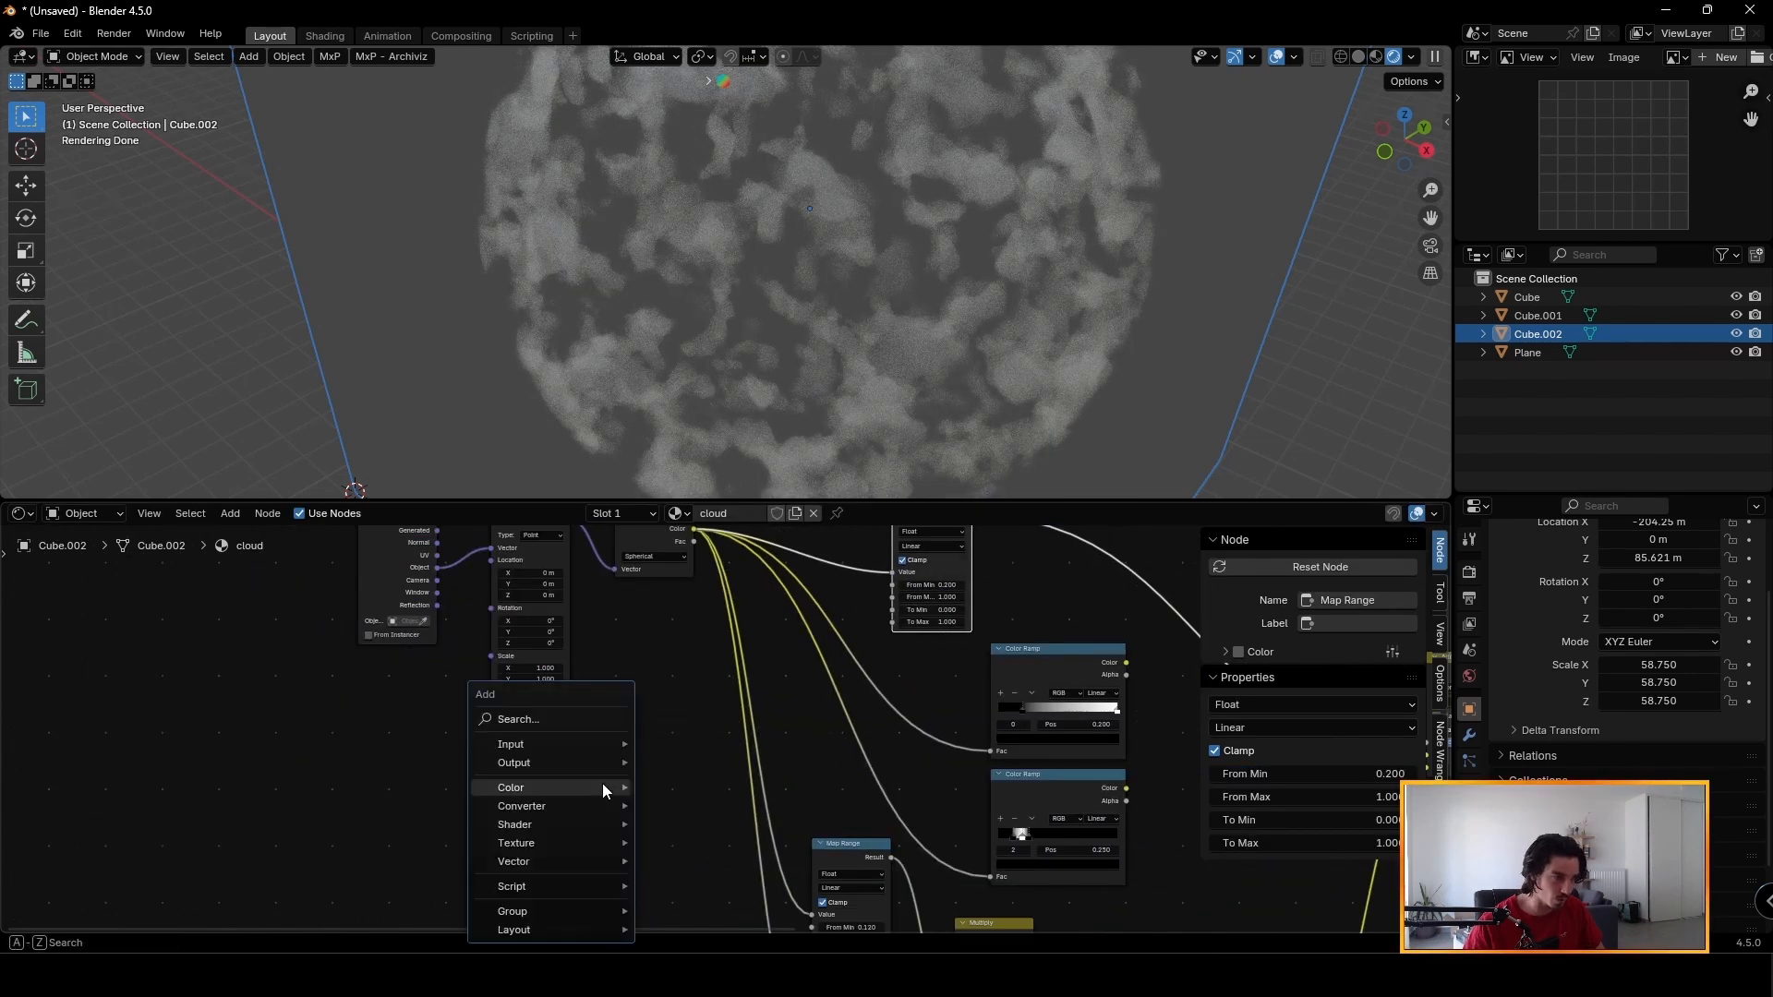
{"action": "type", "text": "va"}
{"action": "key", "text": "Return"}
{"action": "left_click", "coordinate": [547, 830]}
{"action": "scroll", "coordinate": [929, 620], "scroll_direction": "up", "scroll_amount": 4}
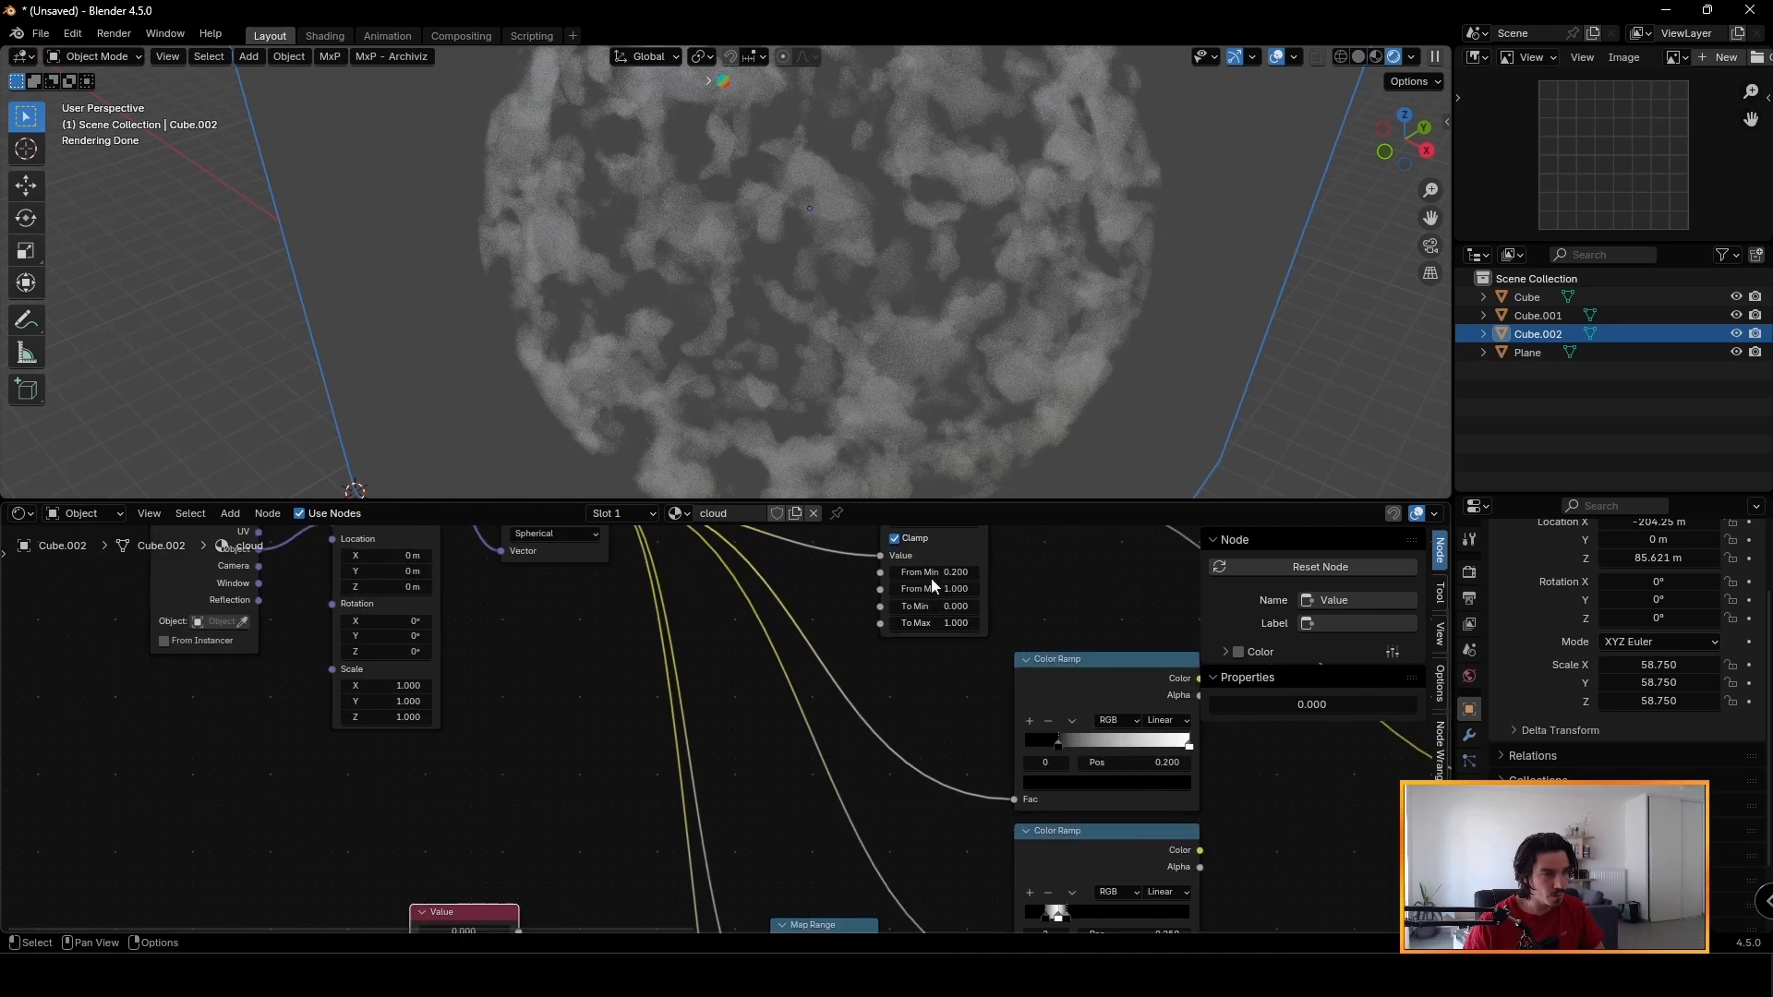
Set the Value node to 0.2 and connect it to the upper gradient Map Range's From Min input.
{"action": "middle_click_drag", "start_coordinate": [935, 572], "coordinate": [986, 517]}
{"action": "left_click", "coordinate": [515, 873]}
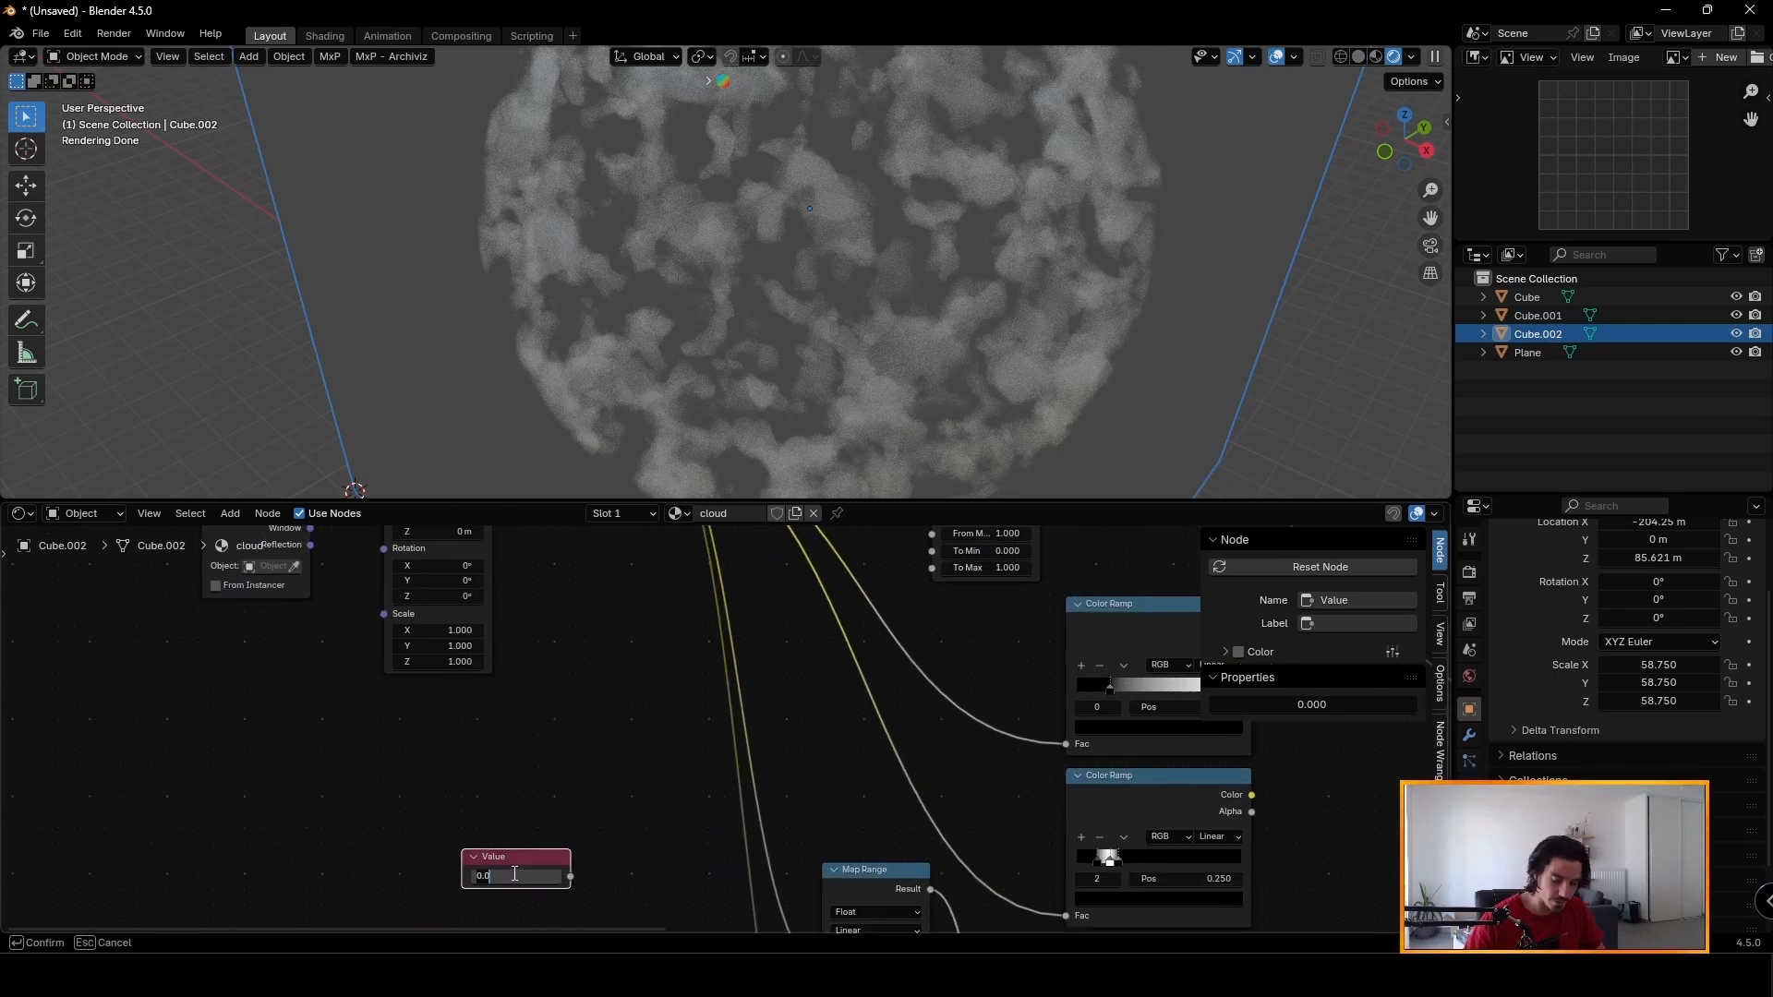
{"action": "type", "text": "0.2"}
{"action": "key", "text": "Return"}
{"action": "left_click_drag", "start_coordinate": [573, 882], "coordinate": [931, 687]}
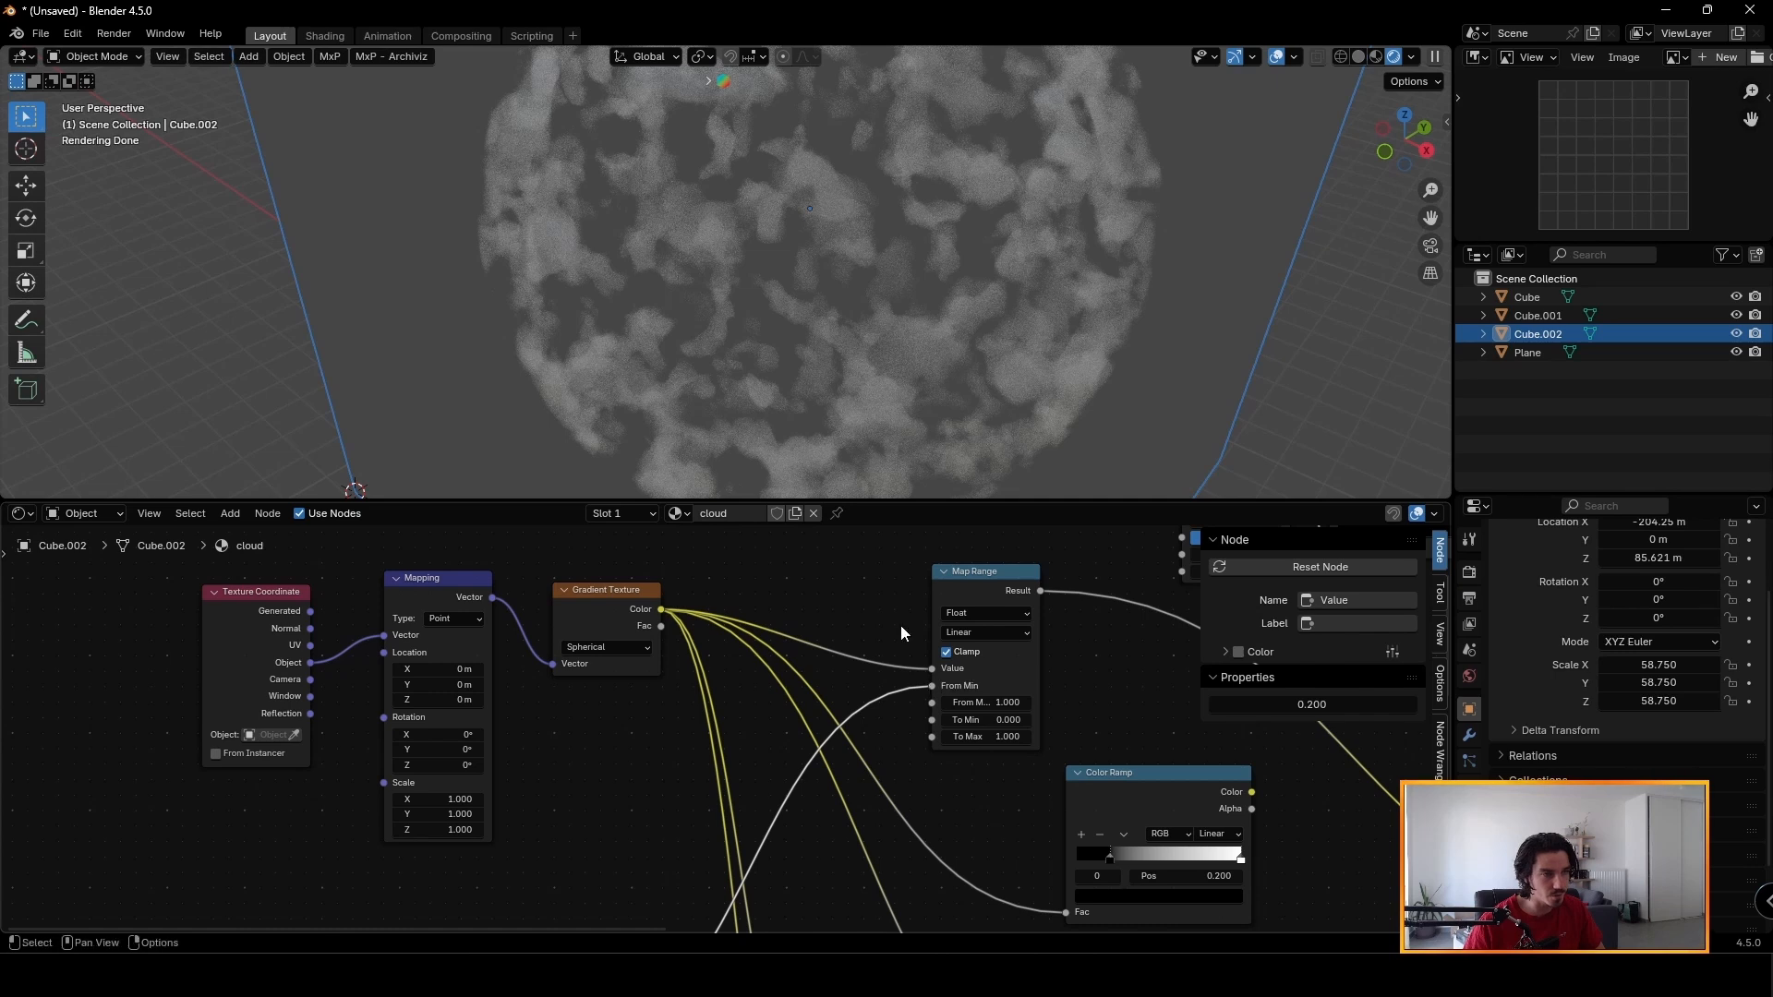
{"action": "left_click_drag", "start_coordinate": [982, 600], "coordinate": [970, 581]}
Connect the Value node's output to the From Max inputs of both shell Map Range nodes.
{"action": "middle_click_drag", "start_coordinate": [926, 779], "coordinate": [922, 622]}
{"action": "middle_click_drag", "start_coordinate": [849, 901], "coordinate": [858, 677]}
{"action": "left_click_drag", "start_coordinate": [575, 665], "coordinate": [837, 792]}
{"action": "scroll", "coordinate": [1042, 667], "scroll_direction": "up", "scroll_amount": 2}
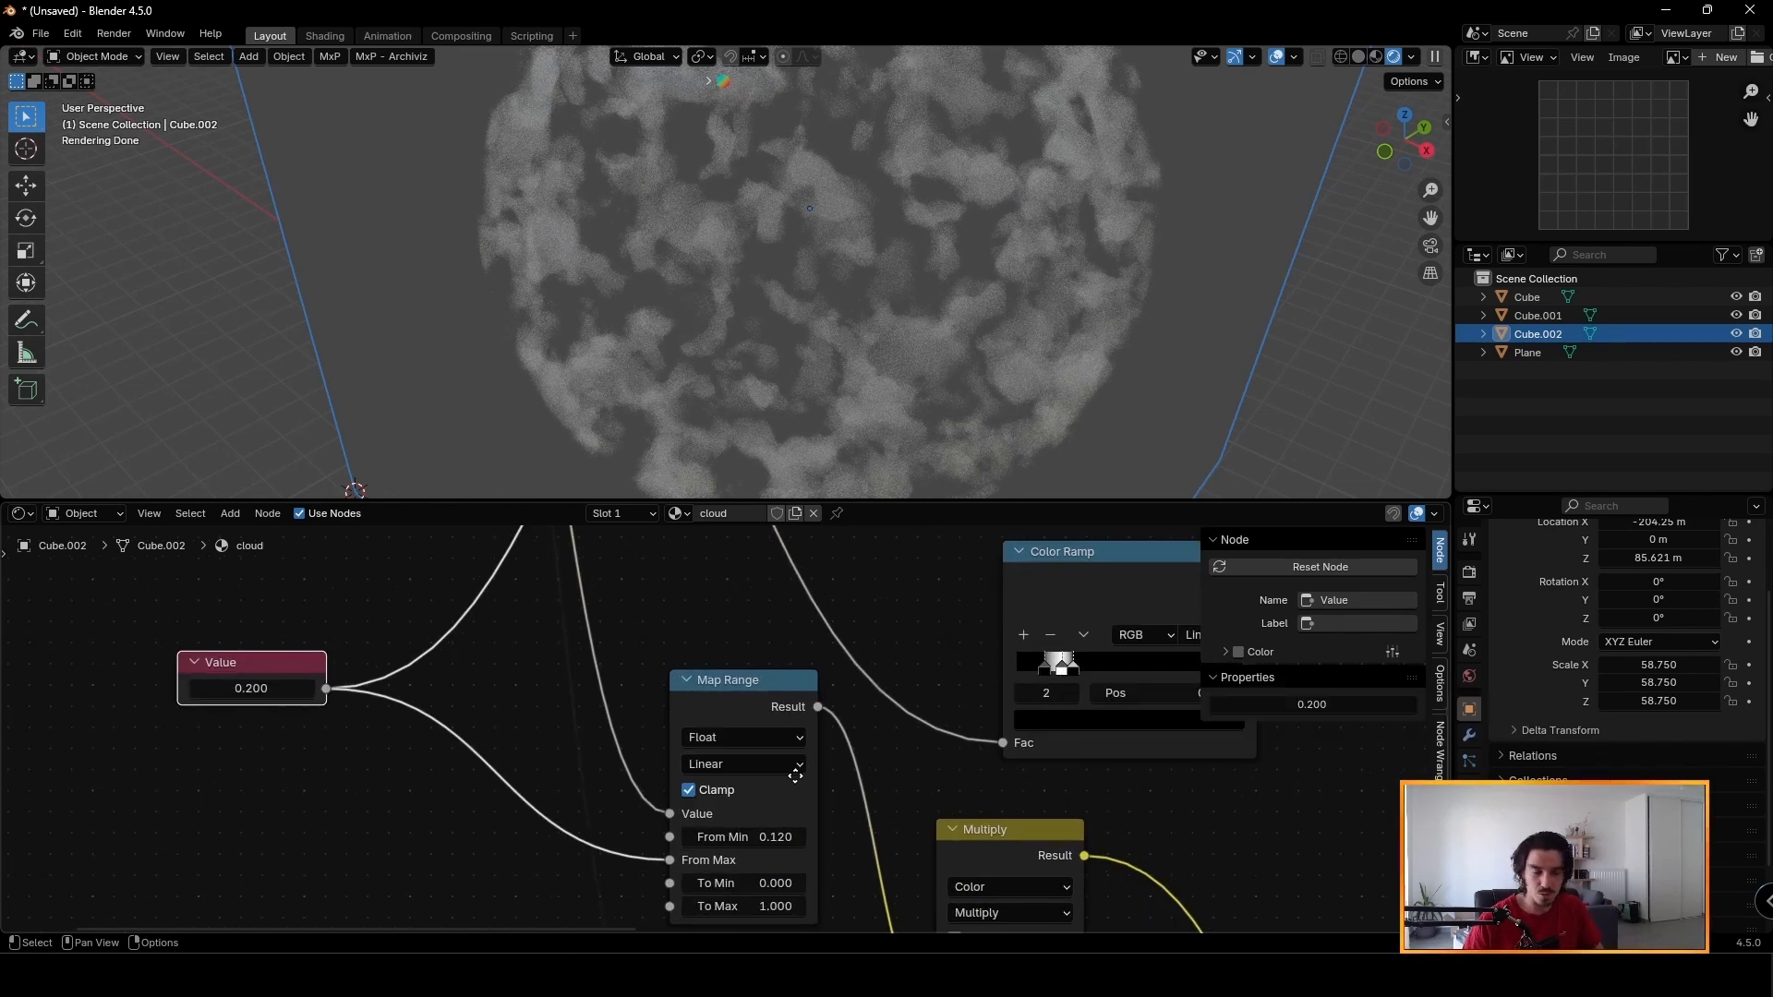
{"action": "middle_click_drag", "start_coordinate": [342, 702], "coordinate": [392, 545]}
{"action": "scroll", "coordinate": [392, 545], "scroll_direction": "down", "scroll_amount": 2}
{"action": "left_click_drag", "start_coordinate": [383, 534], "coordinate": [641, 811]}
Move the shell Multiply node slightly away from its Map Ranges so it sits directly beneath the Color Ramp.
{"action": "middle_click_drag", "start_coordinate": [690, 689], "coordinate": [700, 735]}
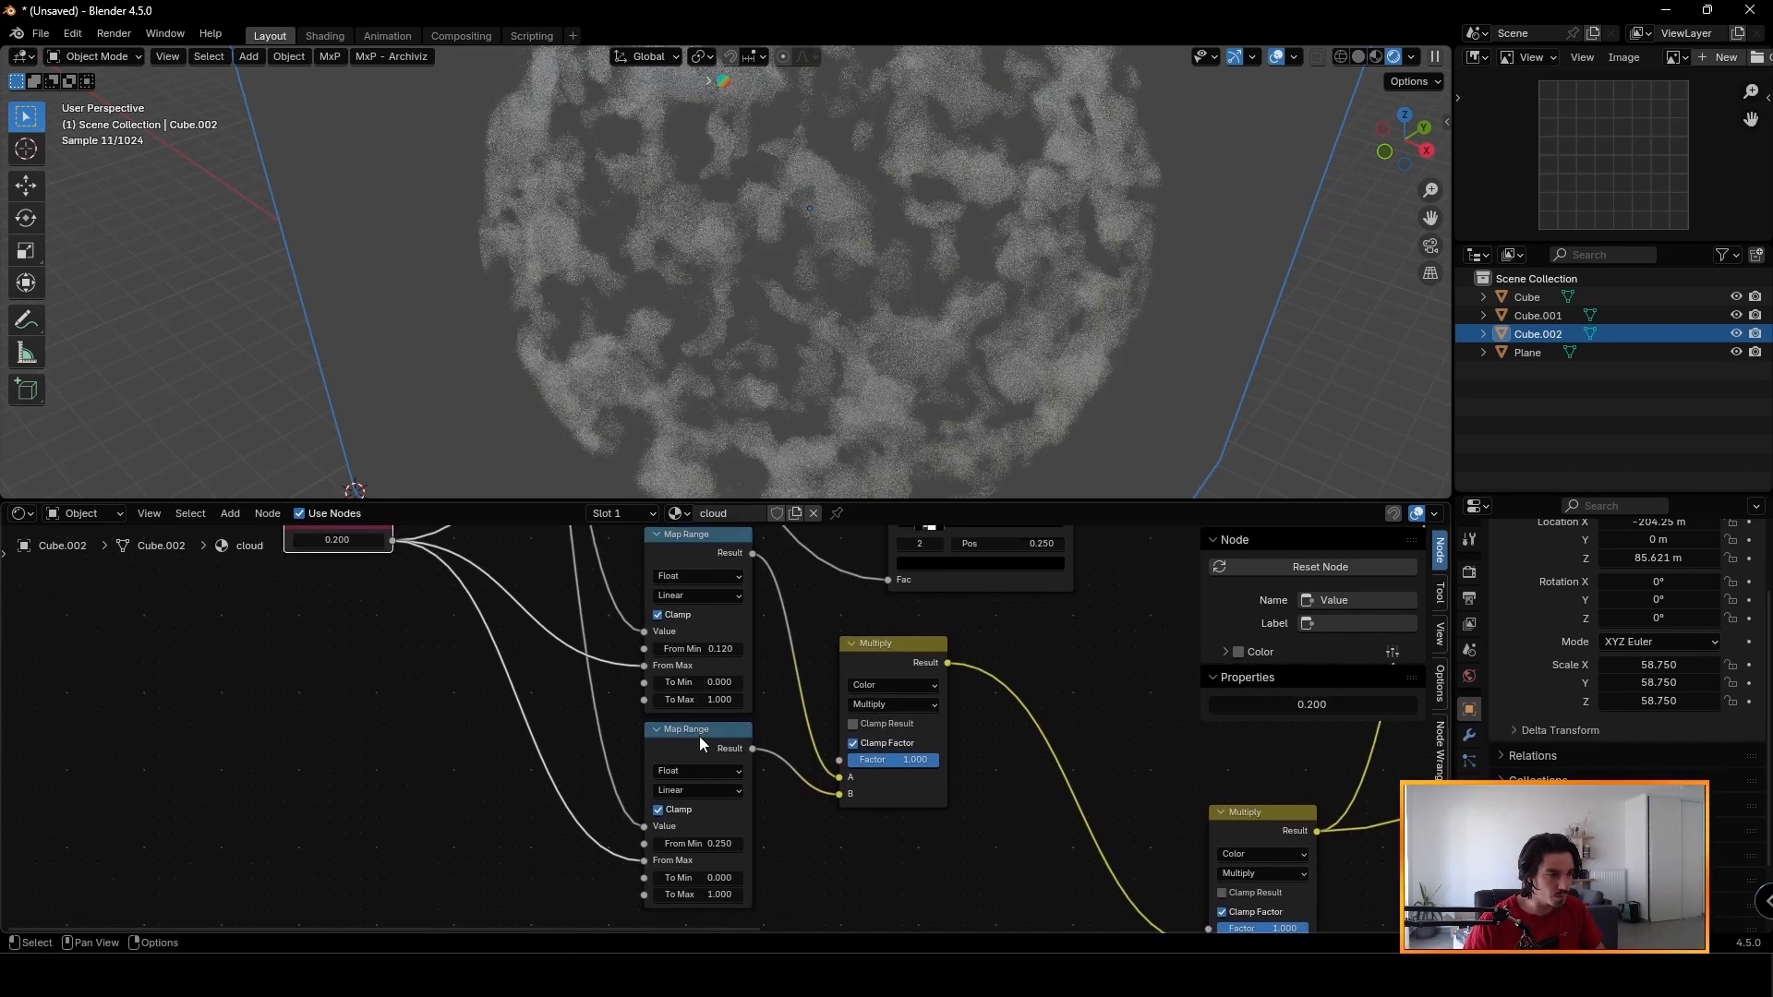
{"action": "left_click", "coordinate": [700, 735]}
{"action": "scroll", "coordinate": [700, 735], "scroll_direction": "down", "scroll_amount": 3}
{"action": "scroll", "coordinate": [662, 691], "scroll_direction": "up", "scroll_amount": 4}
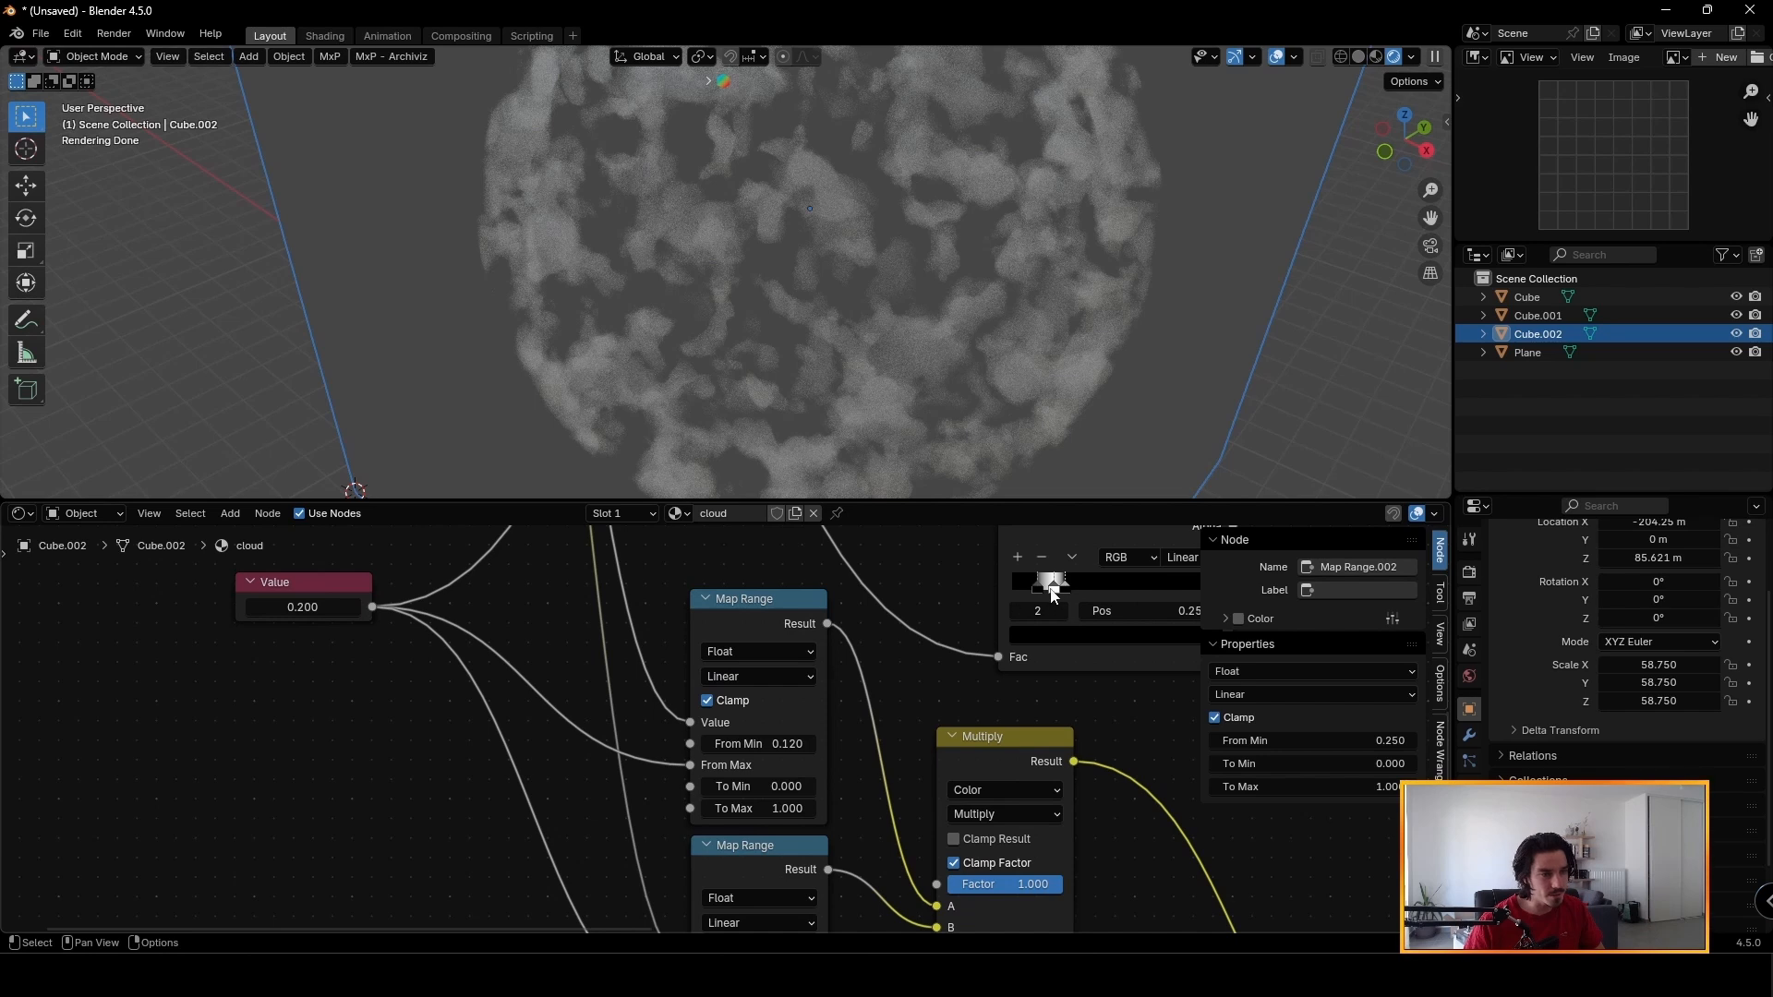
{"action": "left_click", "coordinate": [1036, 763]}
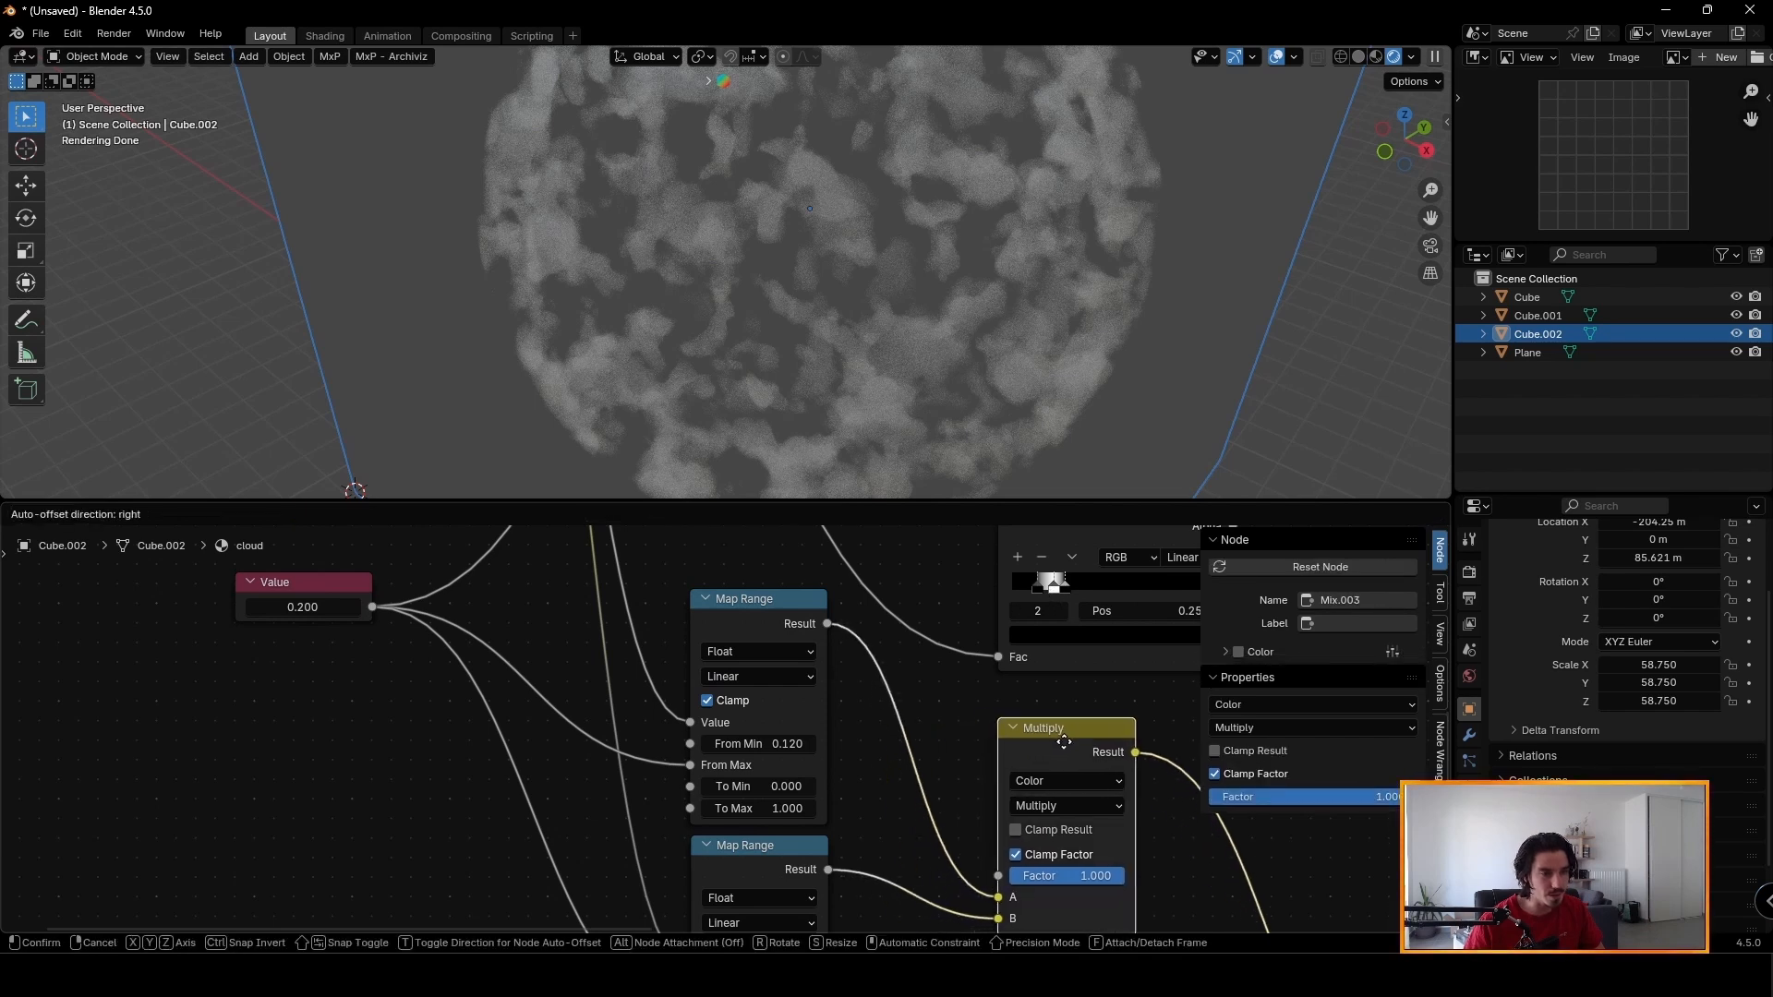
Check the positions of the shell Color Ramp's white stop and last black stop.
{"action": "scroll", "coordinate": [945, 794], "scroll_direction": "down", "scroll_amount": 3}
{"action": "scroll", "coordinate": [1069, 654], "scroll_direction": "up", "scroll_amount": 2}
{"action": "scroll", "coordinate": [1069, 654], "scroll_direction": "up", "scroll_amount": 3}
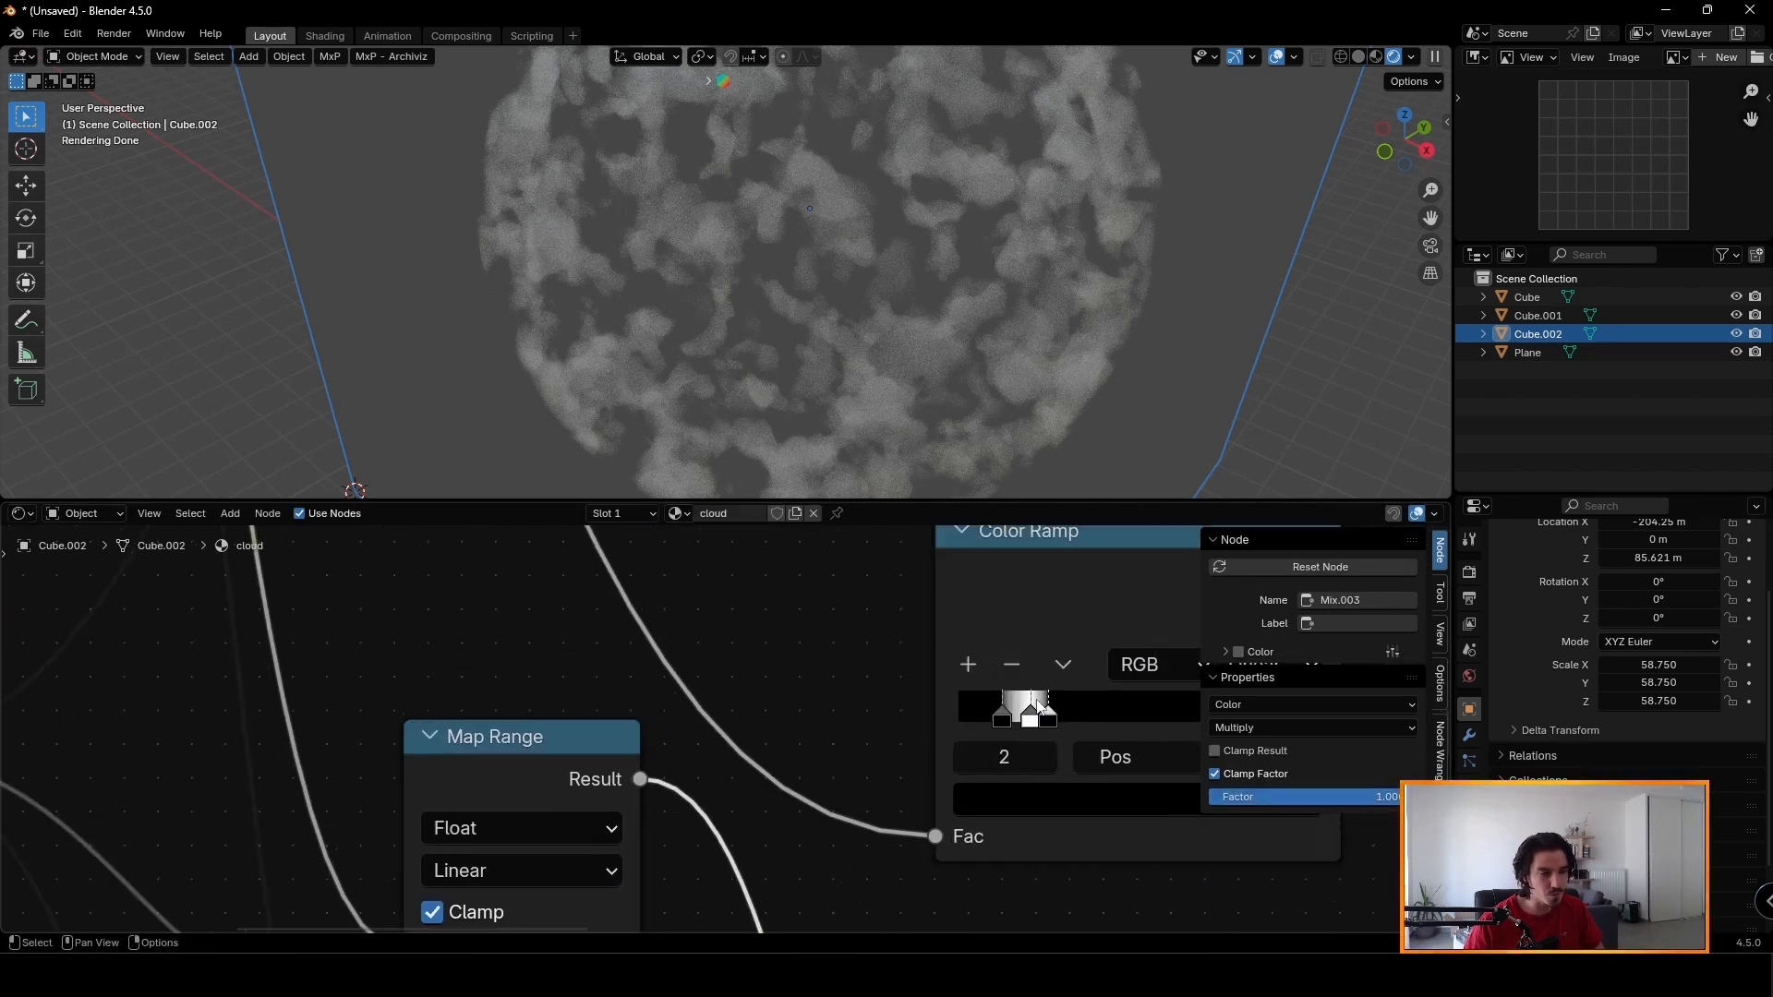
{"action": "middle_click_drag", "start_coordinate": [1027, 729], "coordinate": [933, 737]}
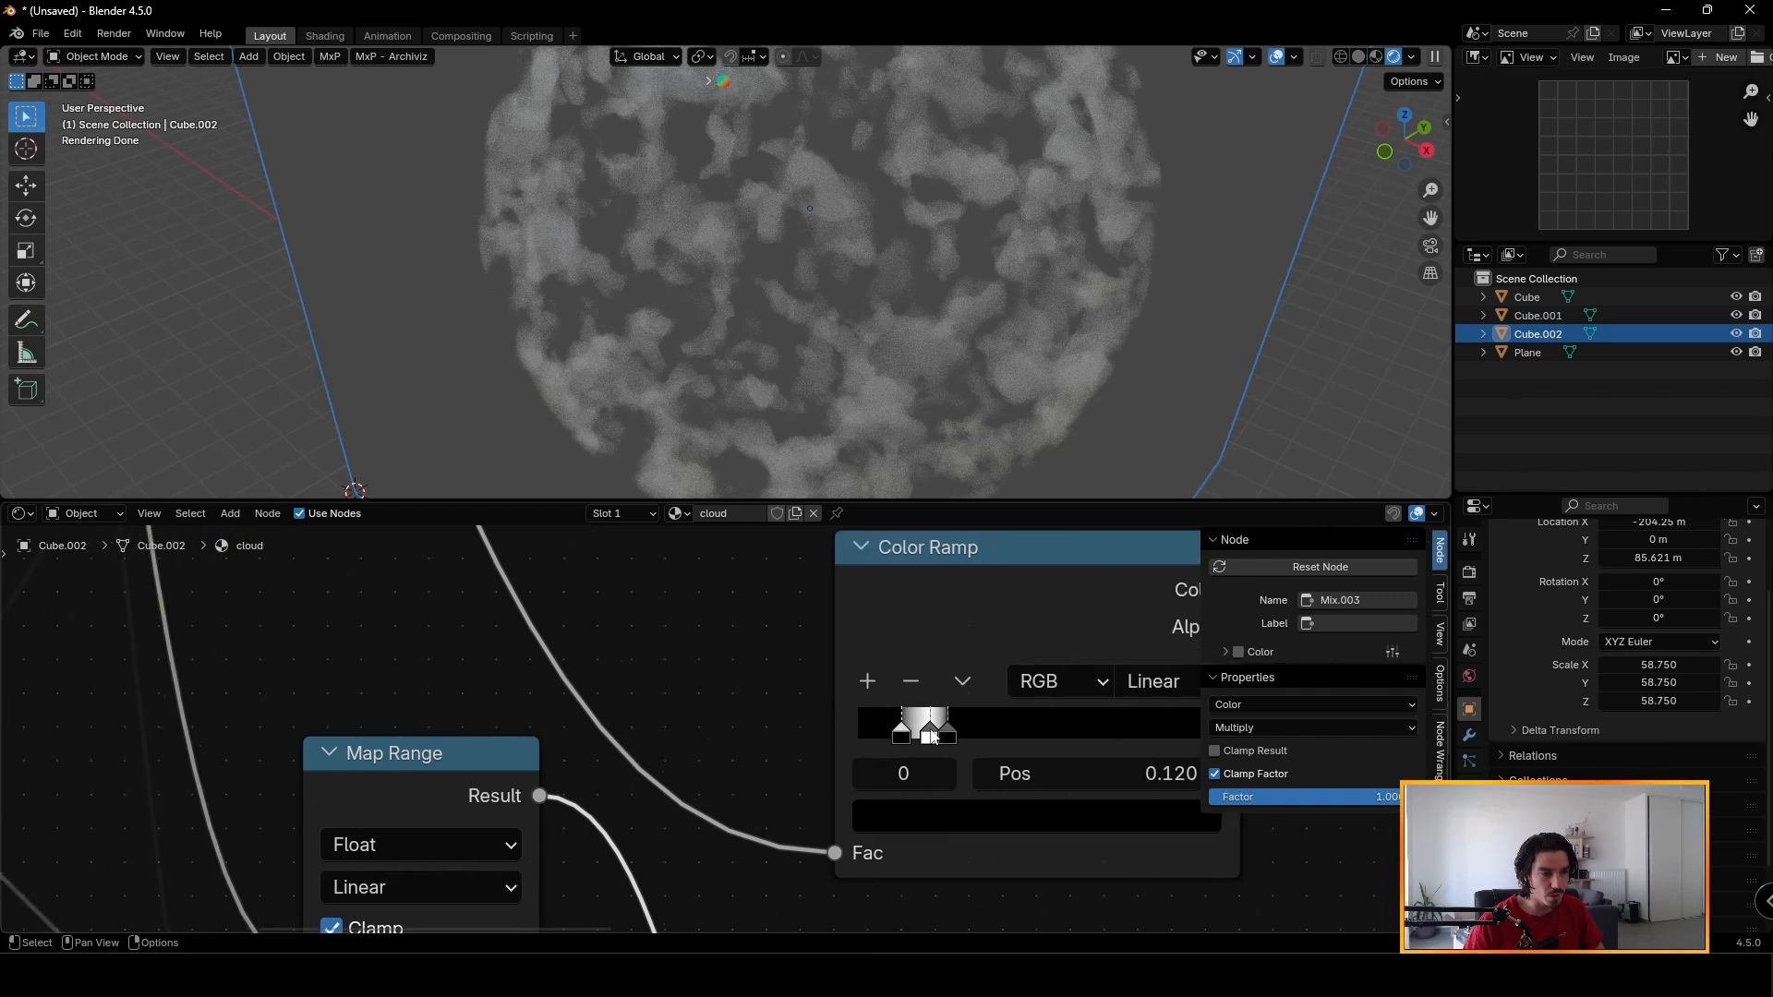
{"action": "left_click", "coordinate": [931, 736]}
{"action": "left_click", "coordinate": [949, 736]}
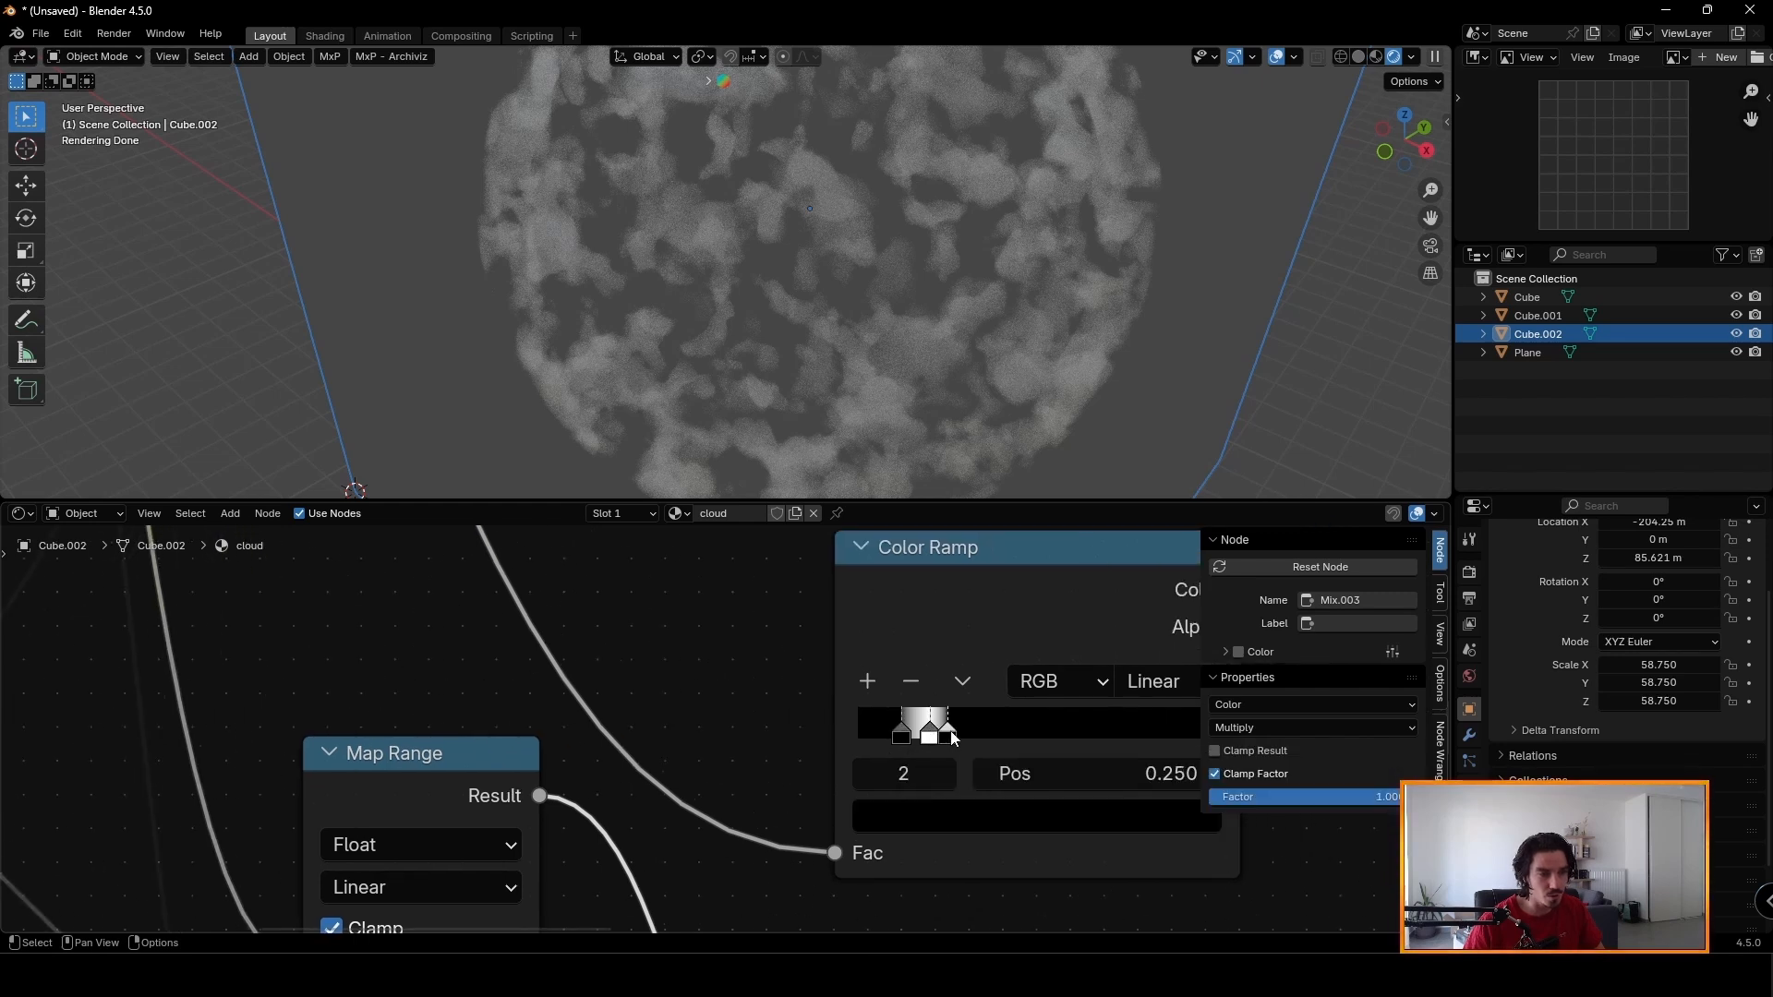
{"action": "scroll", "coordinate": [903, 757], "scroll_direction": "down", "scroll_amount": 2}
Move the Value node further from the shell Map Ranges and add a Math node in the space between them.
{"action": "middle_click_drag", "start_coordinate": [551, 797], "coordinate": [983, 734]}
{"action": "left_click_drag", "start_coordinate": [484, 674], "coordinate": [74, 680]}
{"action": "left_click", "coordinate": [276, 801]}
{"action": "key", "text": "shift+a"}
{"action": "type", "text": "math"}
{"action": "key", "text": "Return"}
{"action": "left_click", "coordinate": [668, 618]}
{"action": "left_click_drag", "start_coordinate": [637, 624], "coordinate": [565, 626]}
Connect the Value node to the Math node's first input, set the second to 0.08, and change the operation to Subtract.
{"action": "left_click_drag", "start_coordinate": [137, 706], "coordinate": [541, 718]}
{"action": "middle_click_drag", "start_coordinate": [717, 709], "coordinate": [445, 732]}
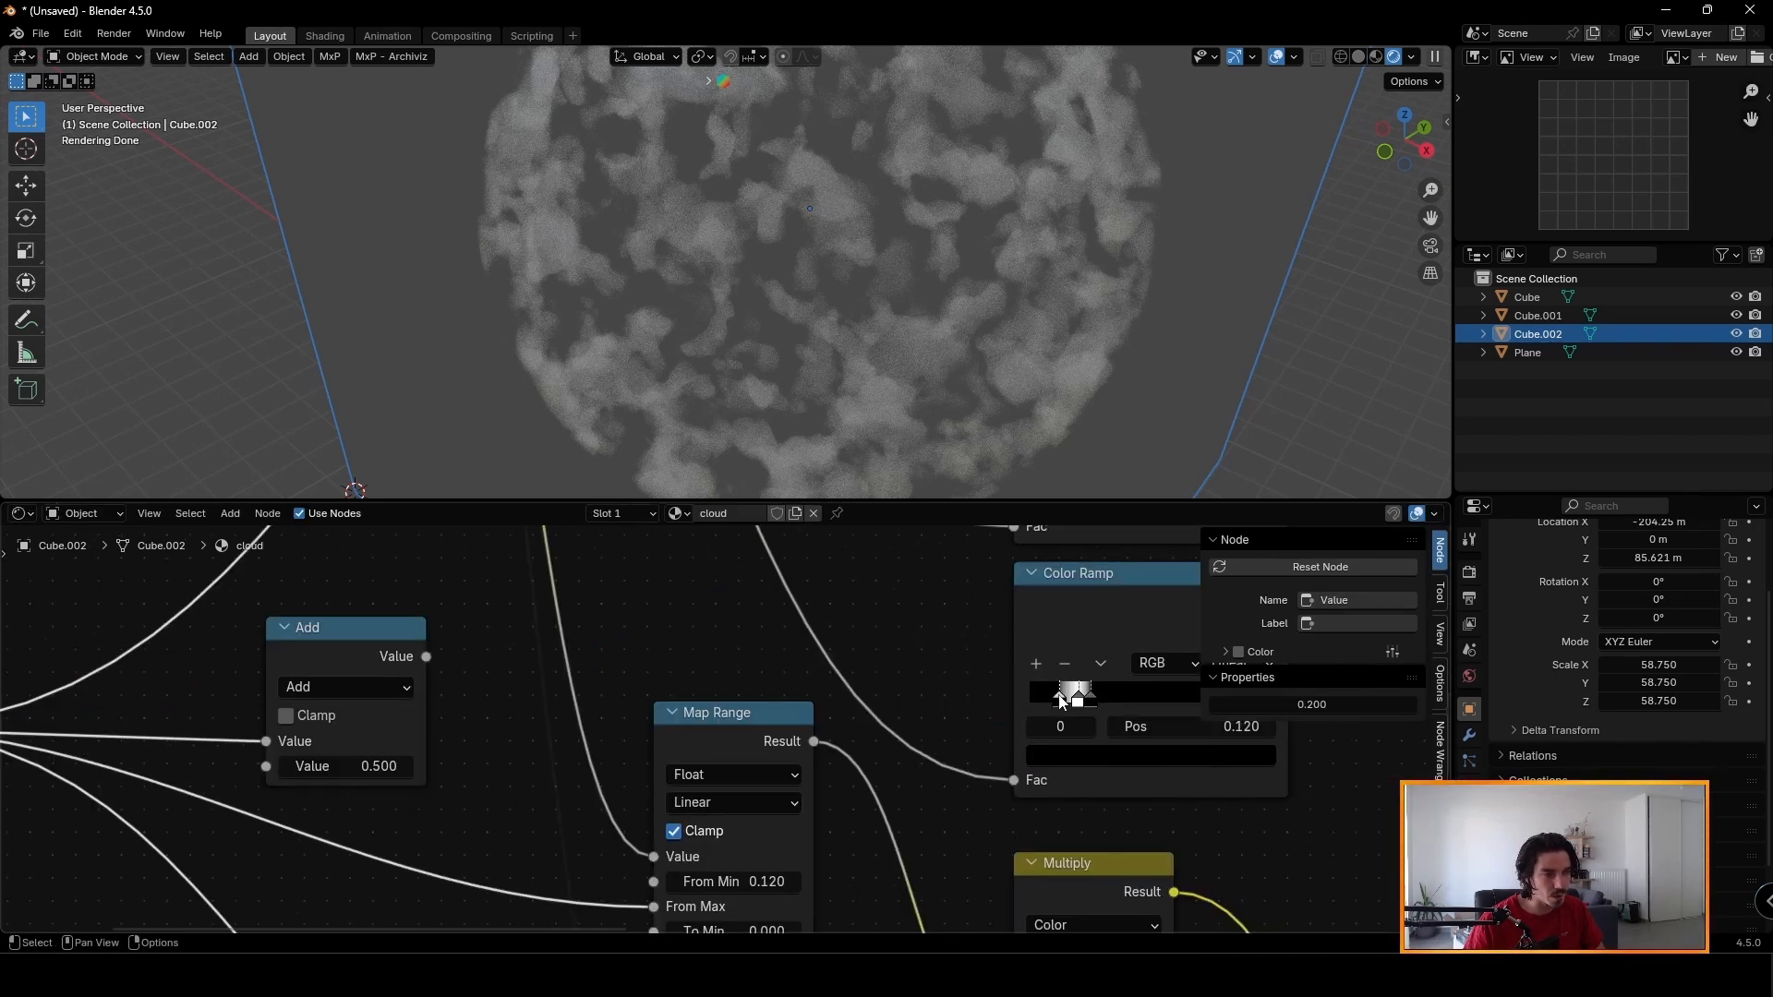
{"action": "middle_click_drag", "start_coordinate": [1060, 697], "coordinate": [995, 698]}
{"action": "middle_click_drag", "start_coordinate": [306, 772], "coordinate": [418, 762]}
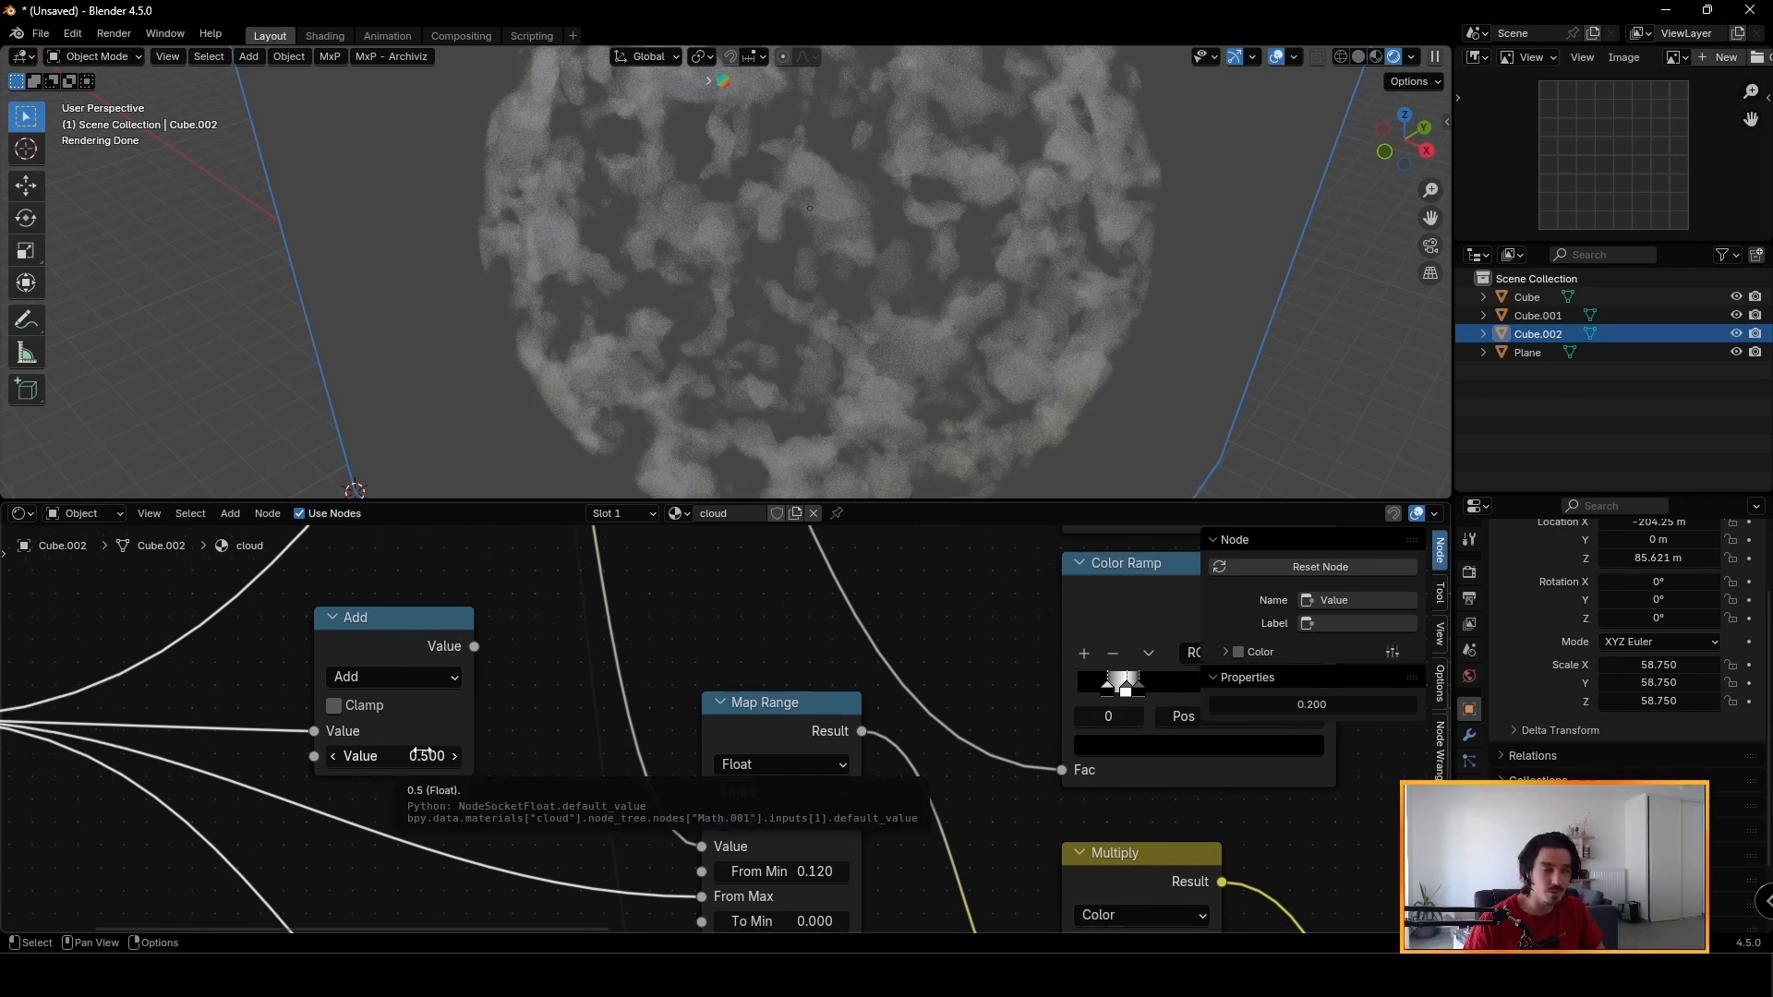
{"action": "left_click", "coordinate": [427, 756]}
{"action": "type", "text": "0.08"}
{"action": "key", "text": "Return"}
{"action": "left_click", "coordinate": [394, 677]}
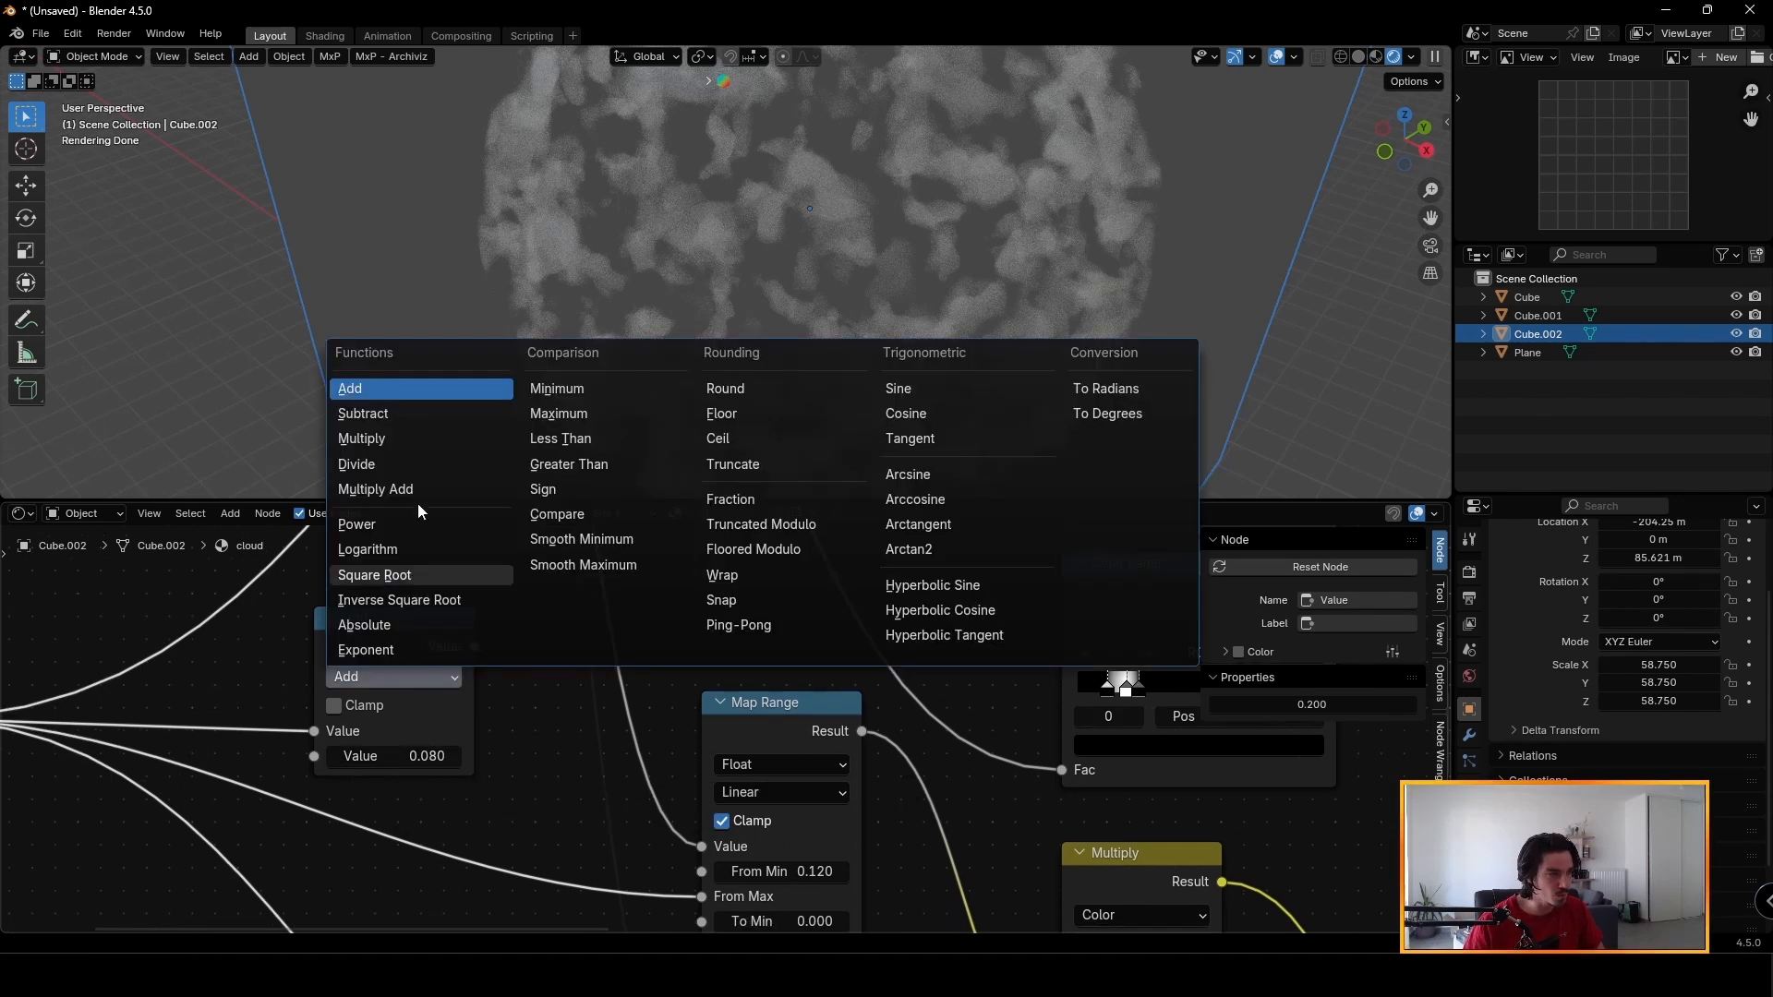
{"action": "left_click", "coordinate": [392, 413]}
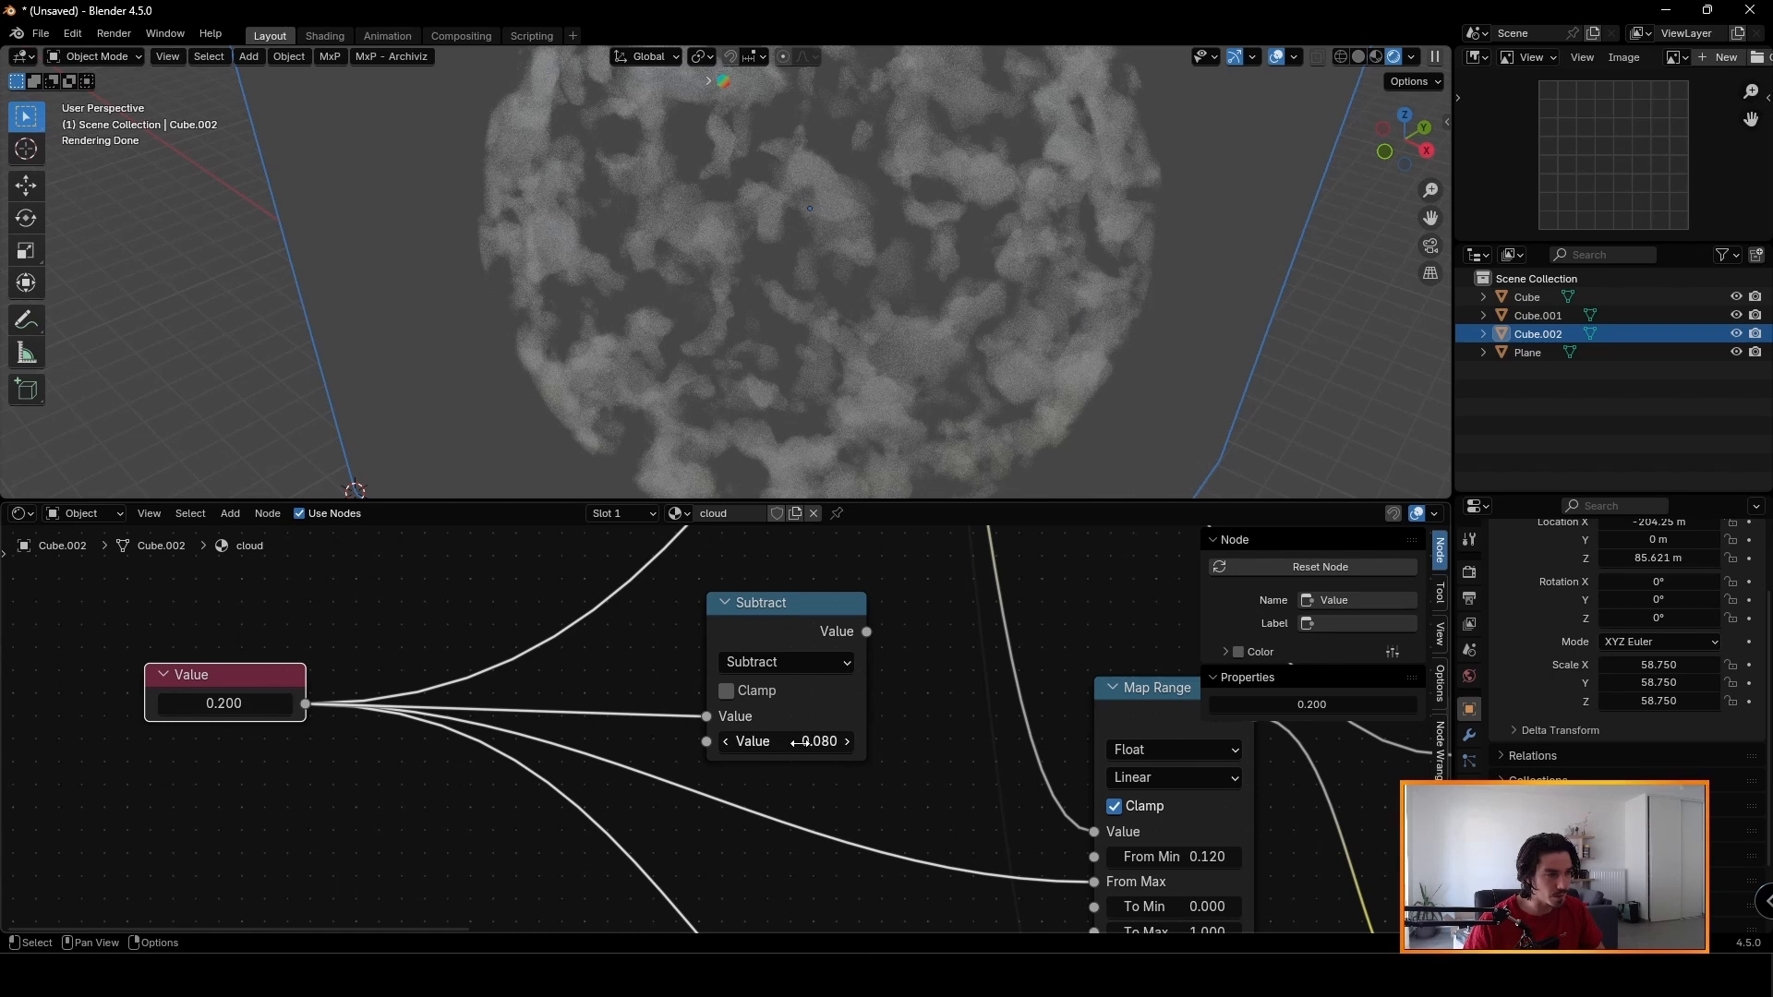
Connect the Subtract node's output to the From Min input of the first shell Map Range.
{"action": "middle_click_drag", "start_coordinate": [800, 743], "coordinate": [233, 780]}
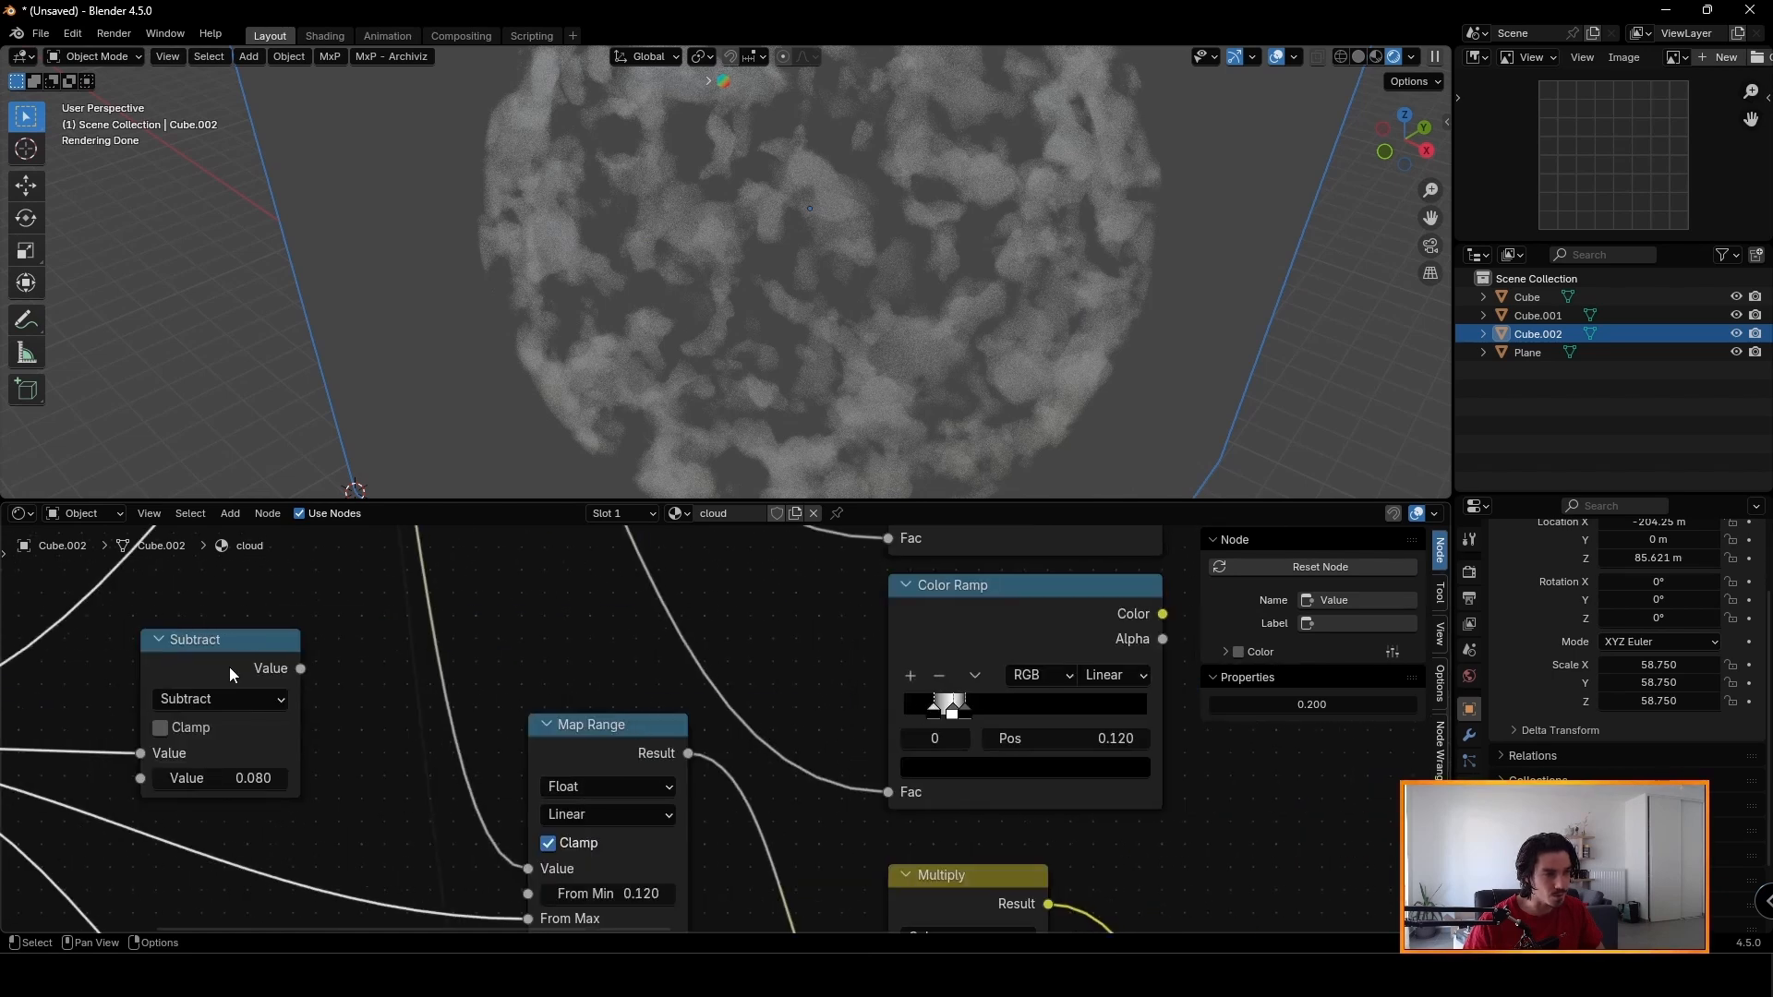
{"action": "middle_click_drag", "start_coordinate": [438, 708], "coordinate": [495, 550]}
{"action": "left_click_drag", "start_coordinate": [454, 560], "coordinate": [698, 780]}
{"action": "scroll", "coordinate": [698, 778], "scroll_direction": "down", "scroll_amount": 2}
{"action": "middle_click_drag", "start_coordinate": [573, 706], "coordinate": [902, 589]}
{"action": "middle_click_drag", "start_coordinate": [772, 526], "coordinate": [796, 609]}
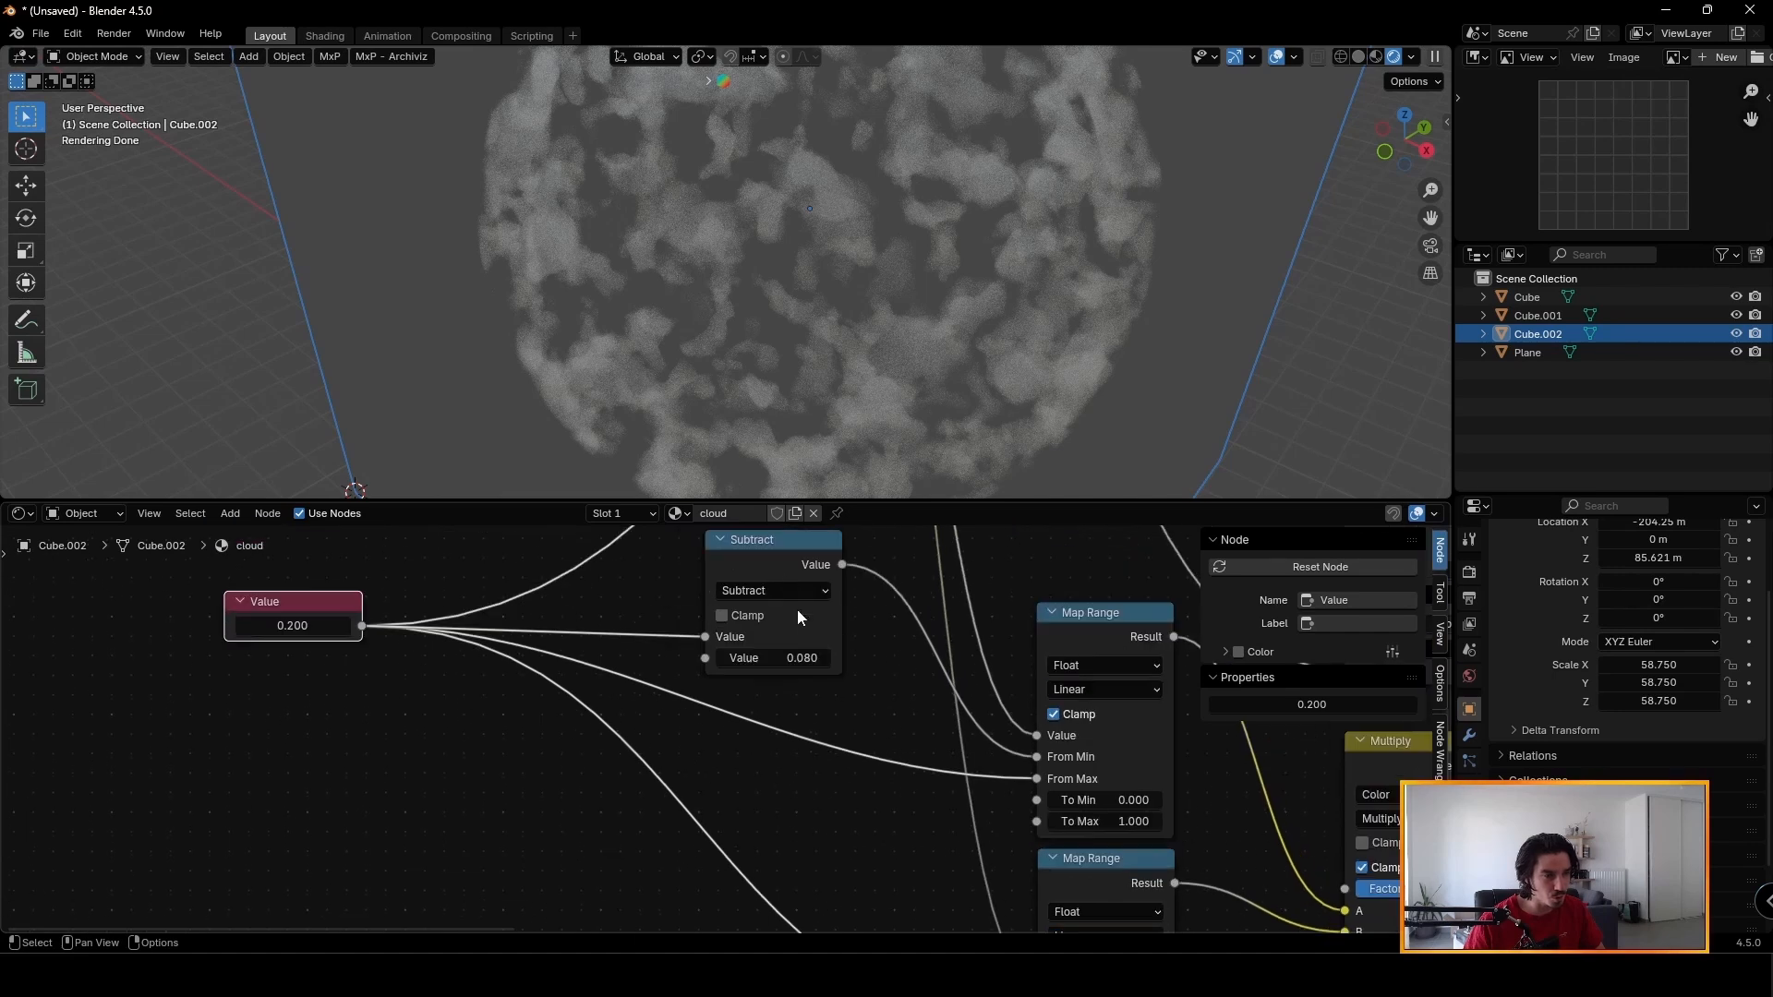
Duplicate the Subtract node, place the copy below it, and change its operation to Add.
{"action": "left_click", "coordinate": [796, 609]}
{"action": "key", "text": "shift+d"}
{"action": "left_click", "coordinate": [623, 928]}
{"action": "middle_click_drag", "start_coordinate": [624, 929], "coordinate": [679, 813]}
{"action": "left_click", "coordinate": [661, 799]}
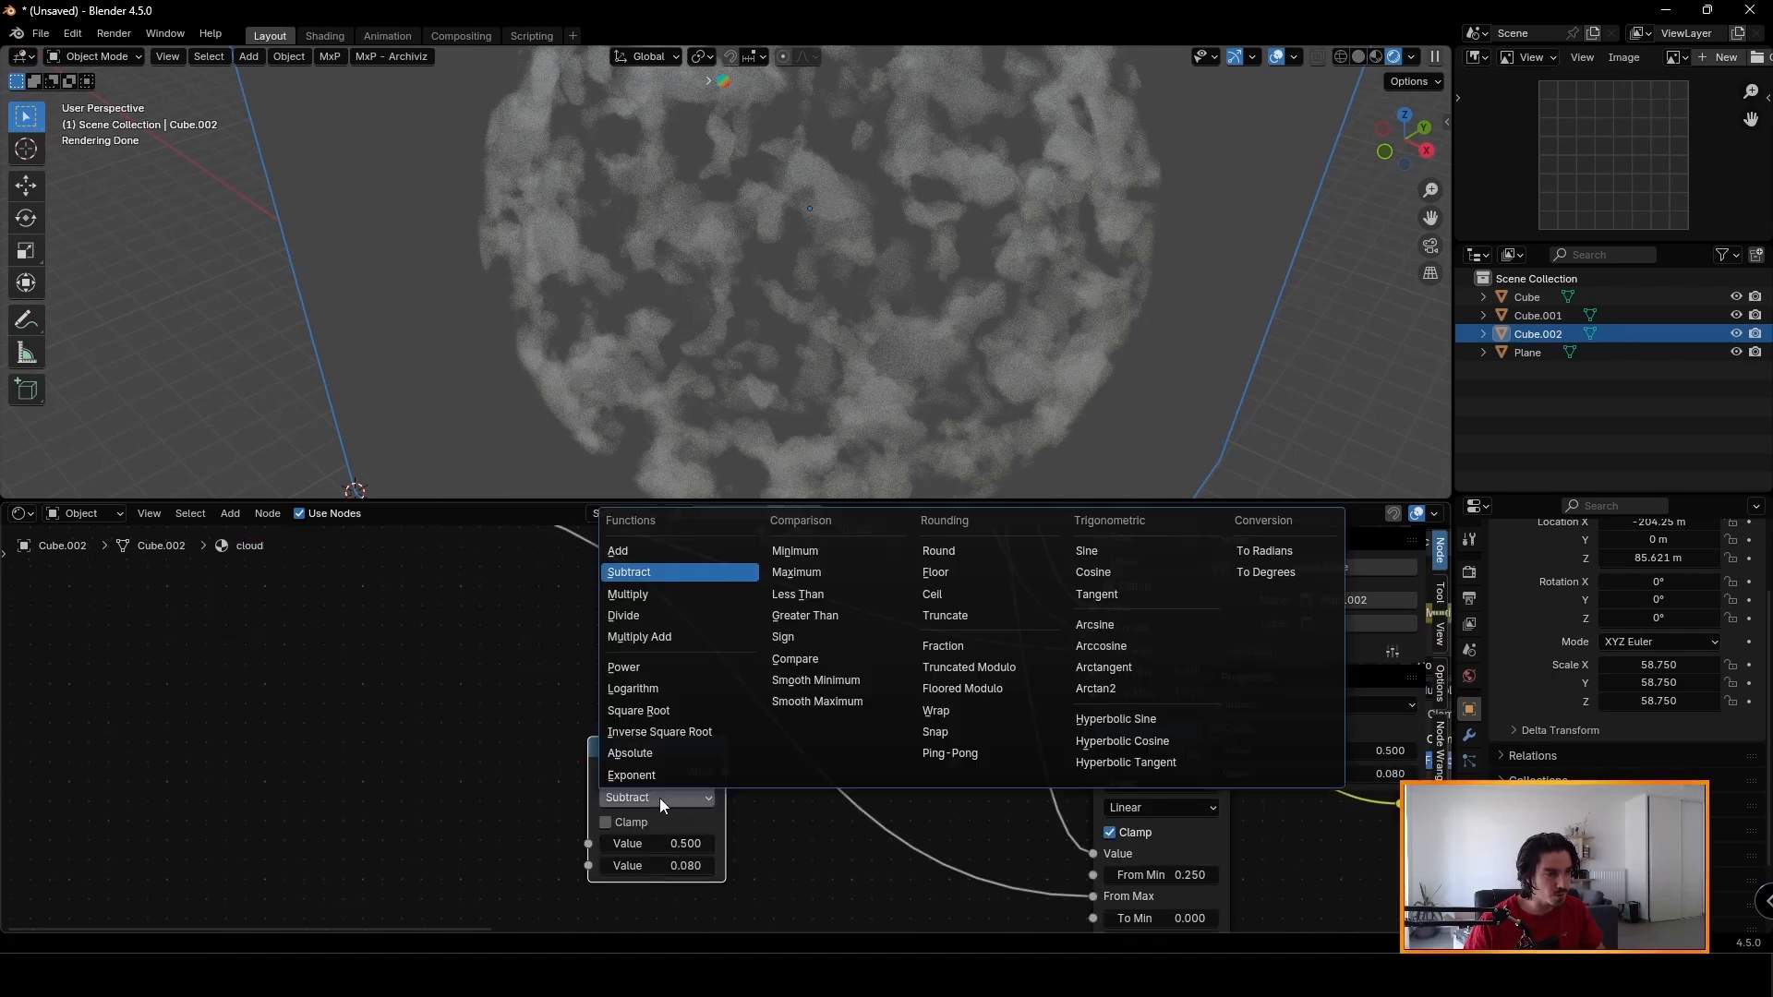
{"action": "left_click", "coordinate": [636, 552]}
Check the shell Color Ramp's white and last black stops, and set the Add node's second value to 0.05.
{"action": "middle_click_drag", "start_coordinate": [1031, 768], "coordinate": [811, 685]}
{"action": "middle_click_drag", "start_coordinate": [929, 610], "coordinate": [700, 869]}
{"action": "left_click", "coordinate": [1007, 654]}
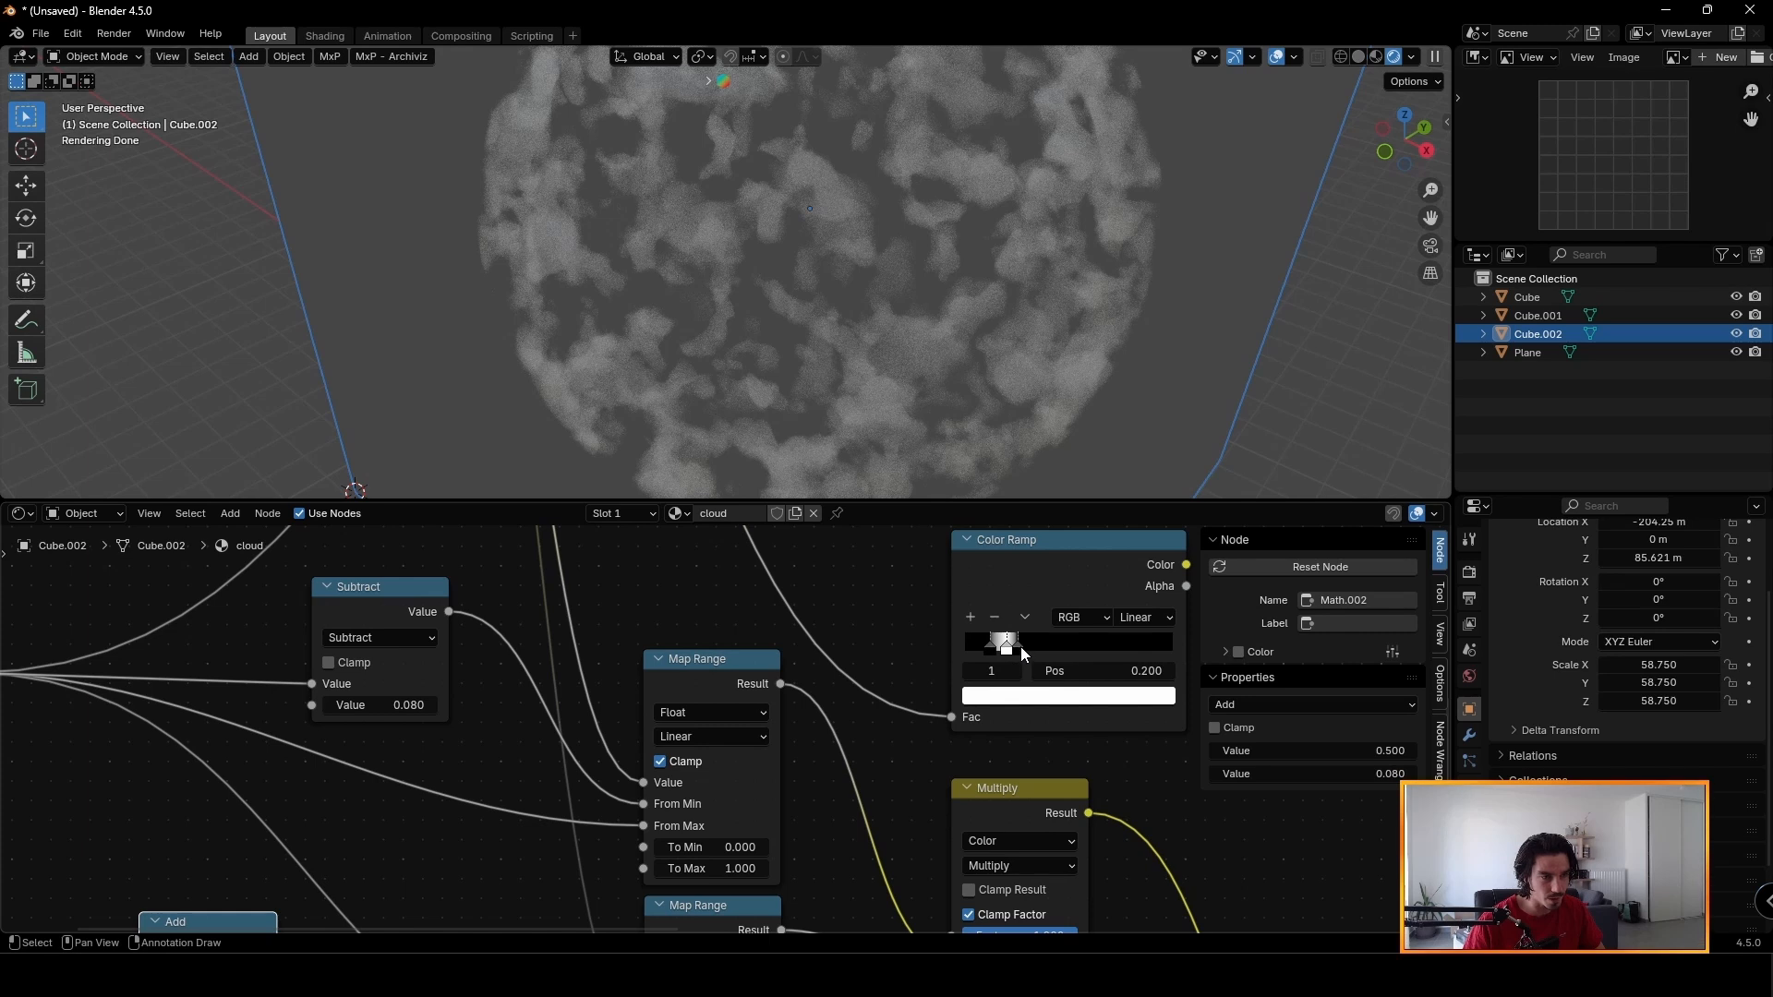
{"action": "left_click", "coordinate": [1020, 646]}
{"action": "middle_click_drag", "start_coordinate": [755, 838], "coordinate": [1169, 612]}
{"action": "left_click", "coordinate": [637, 813]}
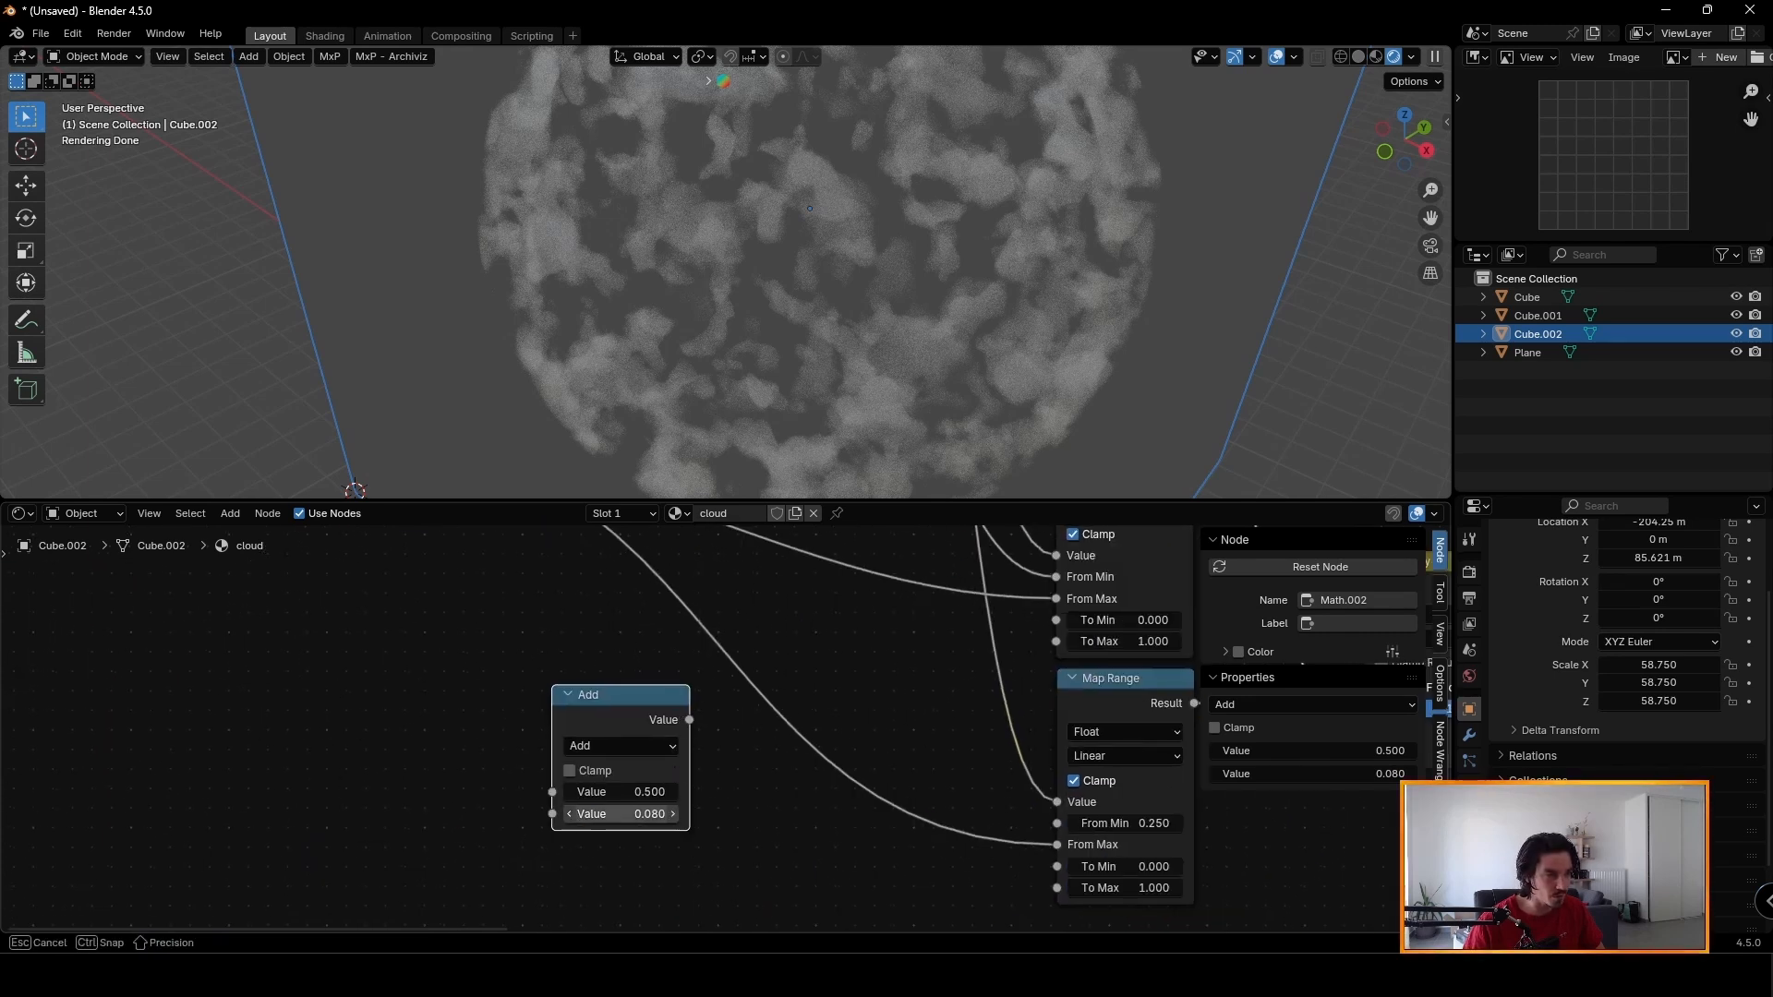
{"action": "middle_click_drag", "start_coordinate": [636, 813], "coordinate": [693, 970]}
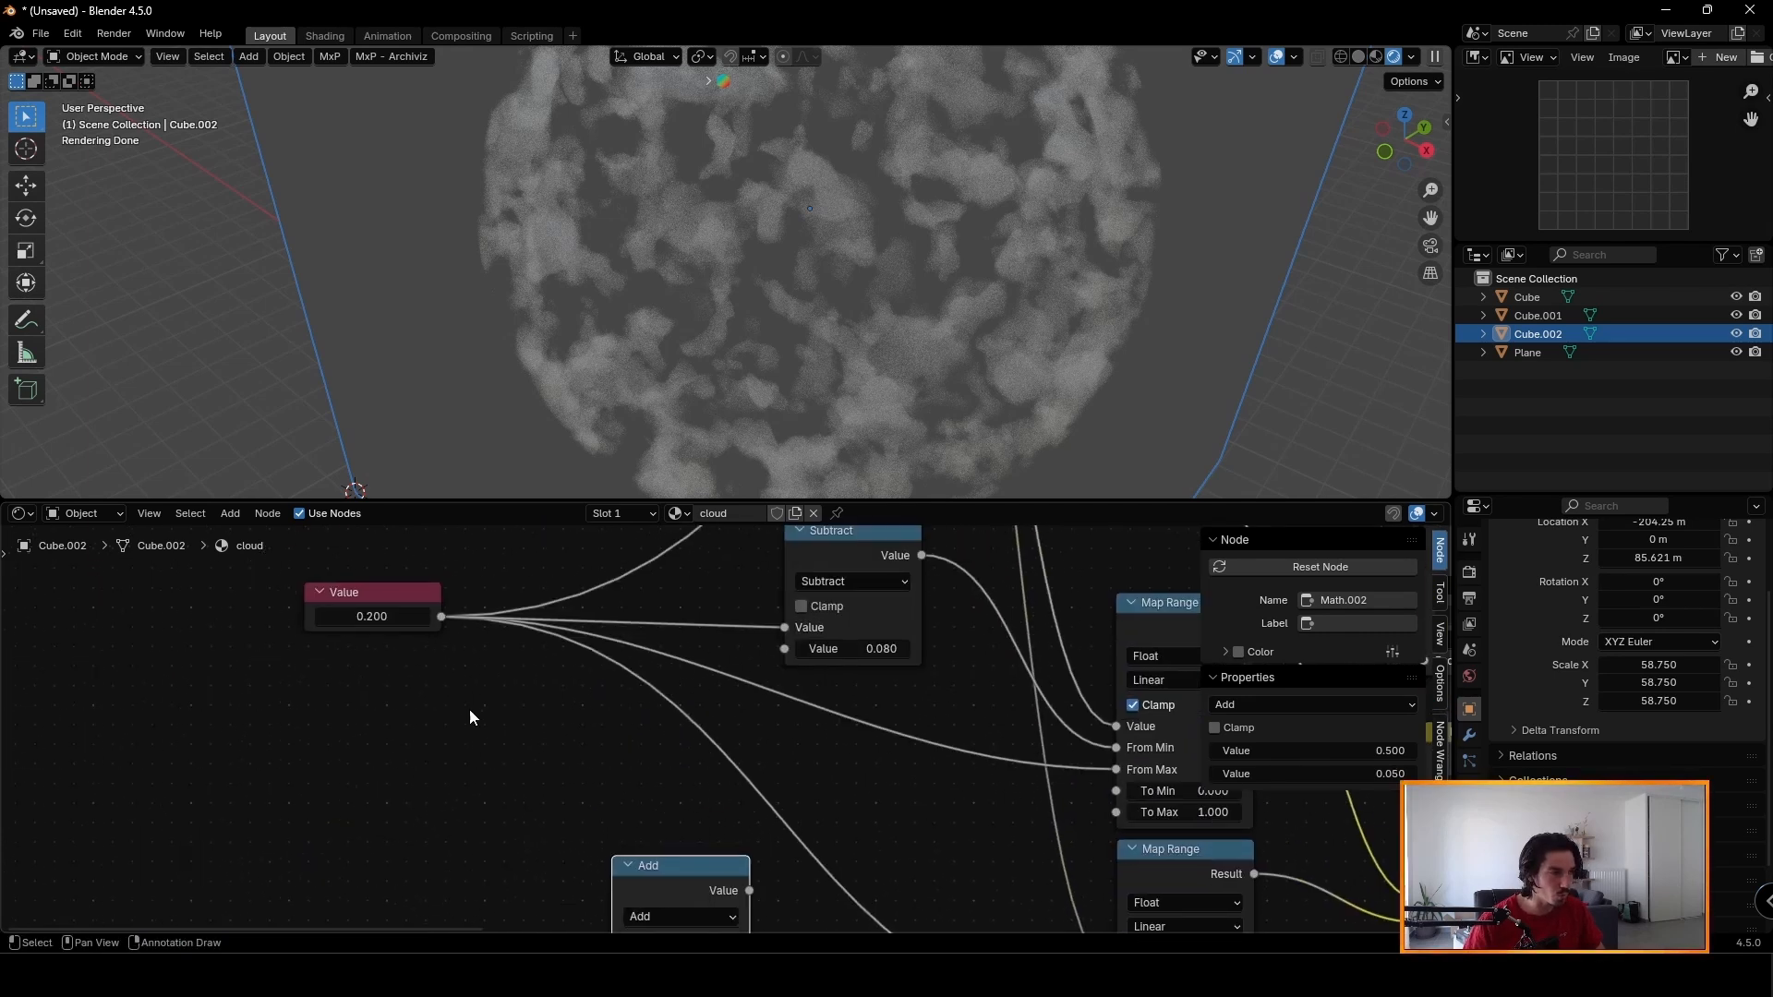
Connect the Value node through the Add node to the second shell Map Range's From Min, and align Add beneath Subtract.
{"action": "left_click_drag", "start_coordinate": [443, 607], "coordinate": [615, 879]}
{"action": "middle_click_drag", "start_coordinate": [616, 879], "coordinate": [467, 888]}
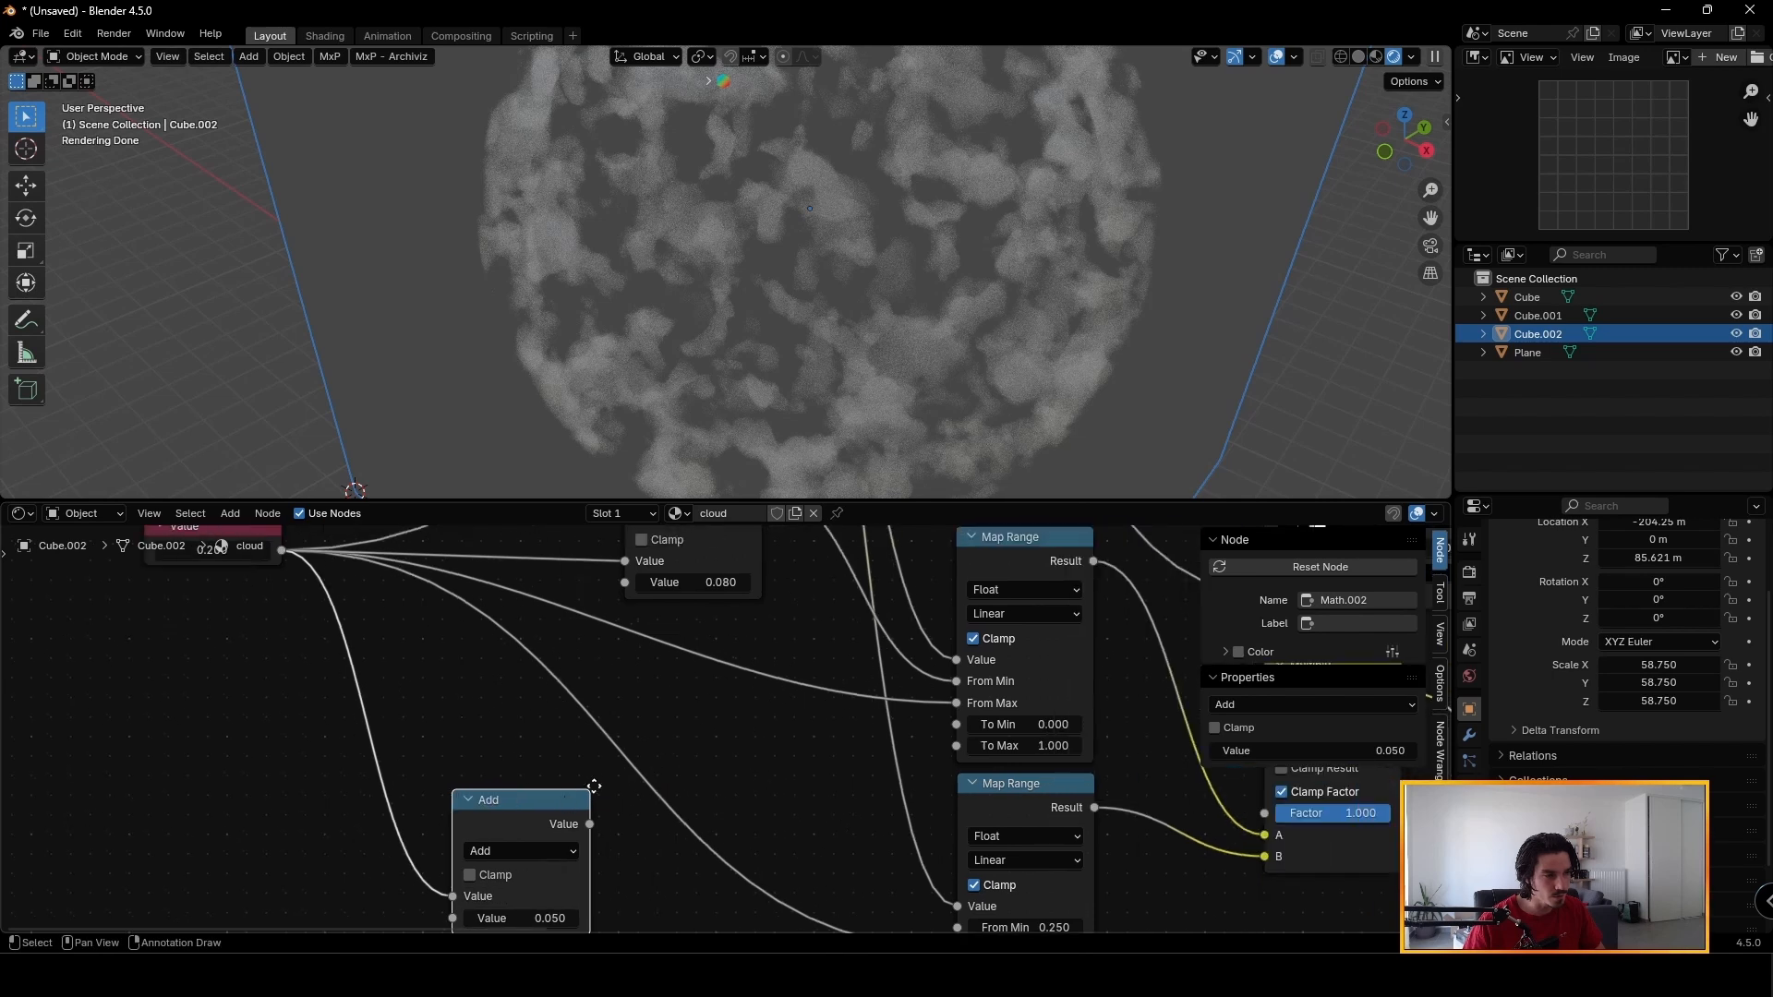
{"action": "middle_click_drag", "start_coordinate": [581, 875], "coordinate": [580, 833]}
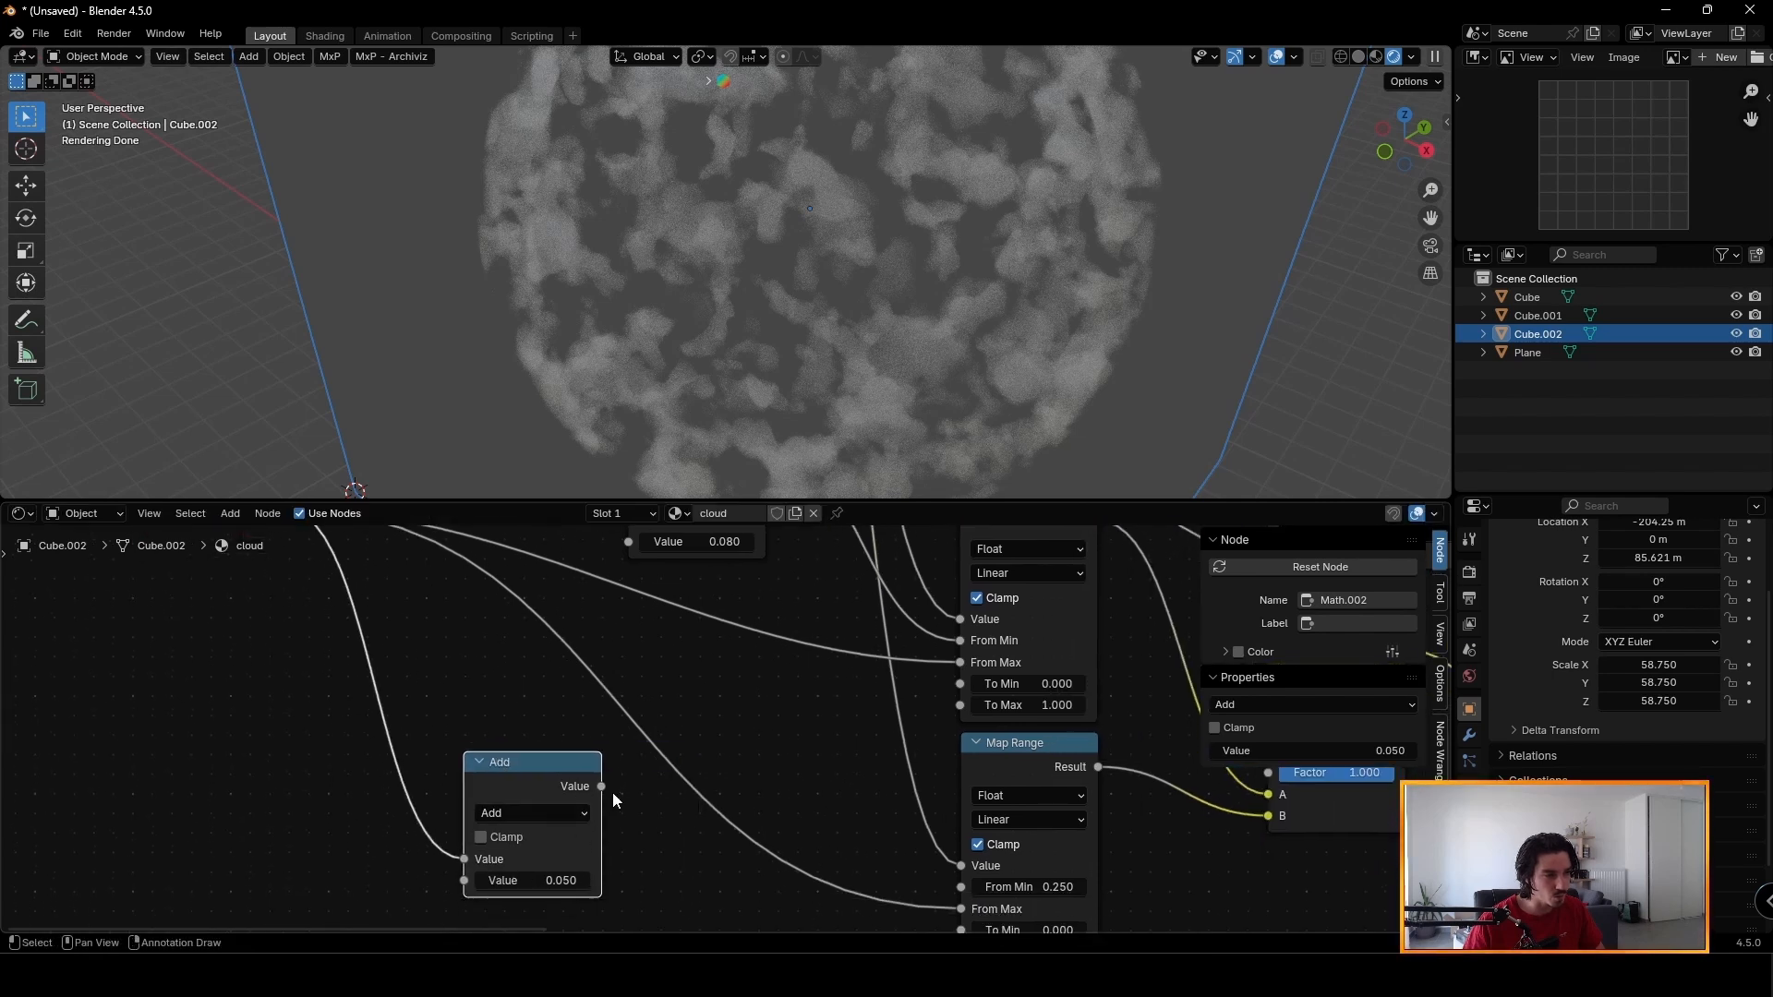
{"action": "left_click_drag", "start_coordinate": [934, 883], "coordinate": [961, 887]}
{"action": "scroll", "coordinate": [539, 784], "scroll_direction": "down", "scroll_amount": 2}
{"action": "left_click_drag", "start_coordinate": [535, 755], "coordinate": [674, 707]}
{"action": "middle_click_drag", "start_coordinate": [638, 724], "coordinate": [691, 789]}
Try a lower setting on the shared Value node to preview the shell's size, then restore 0.200.
{"action": "scroll", "coordinate": [343, 654], "scroll_direction": "up", "scroll_amount": 2}
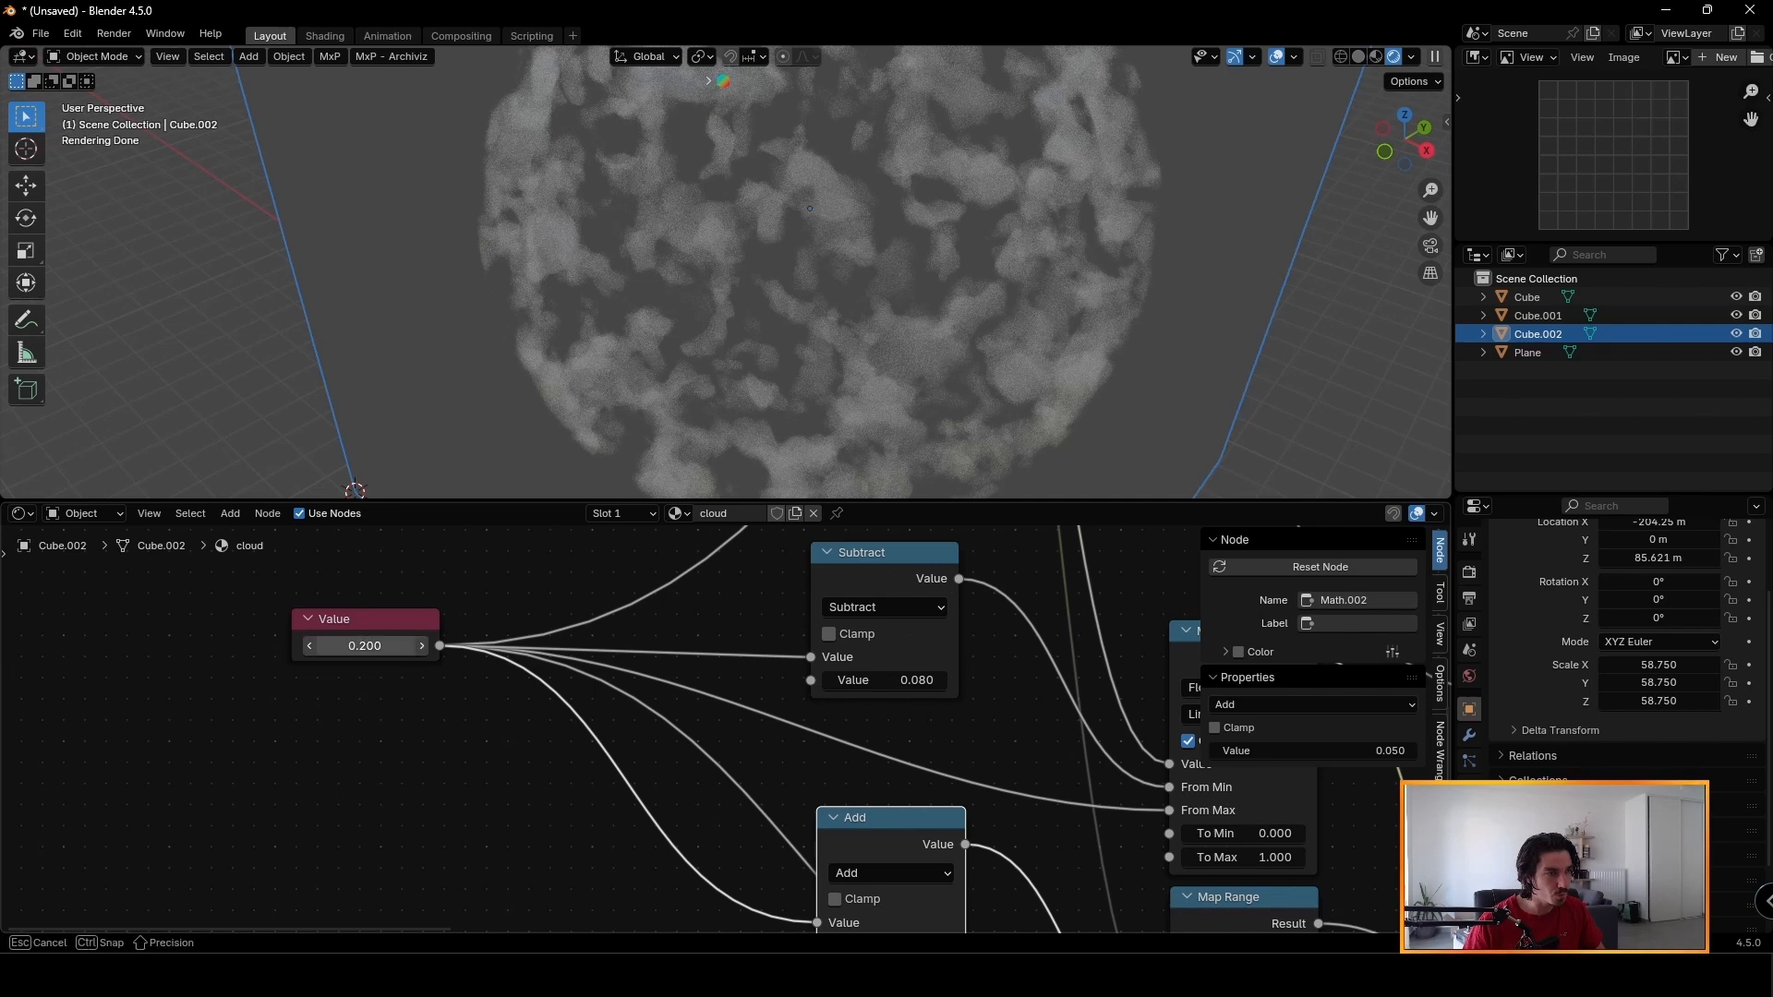
{"action": "left_click_drag", "start_coordinate": [344, 646], "coordinate": [339, 644]}
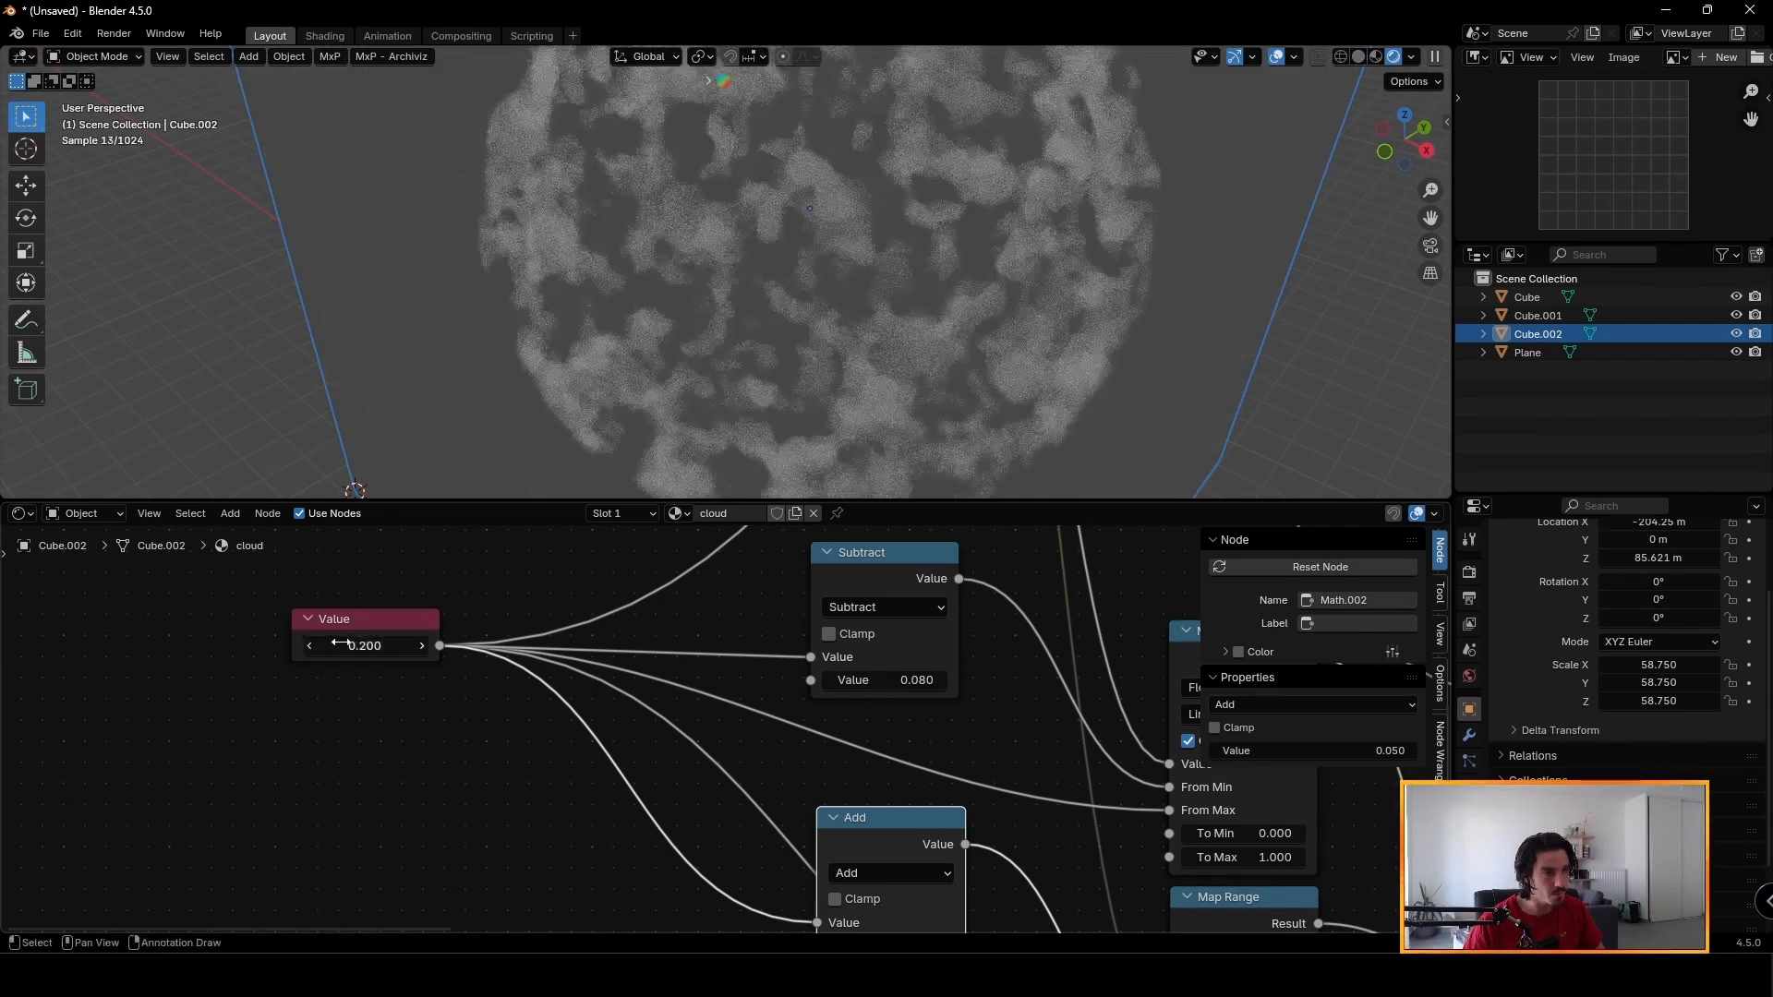
{"action": "left_click_drag", "start_coordinate": [364, 645], "coordinate": [314, 646]}
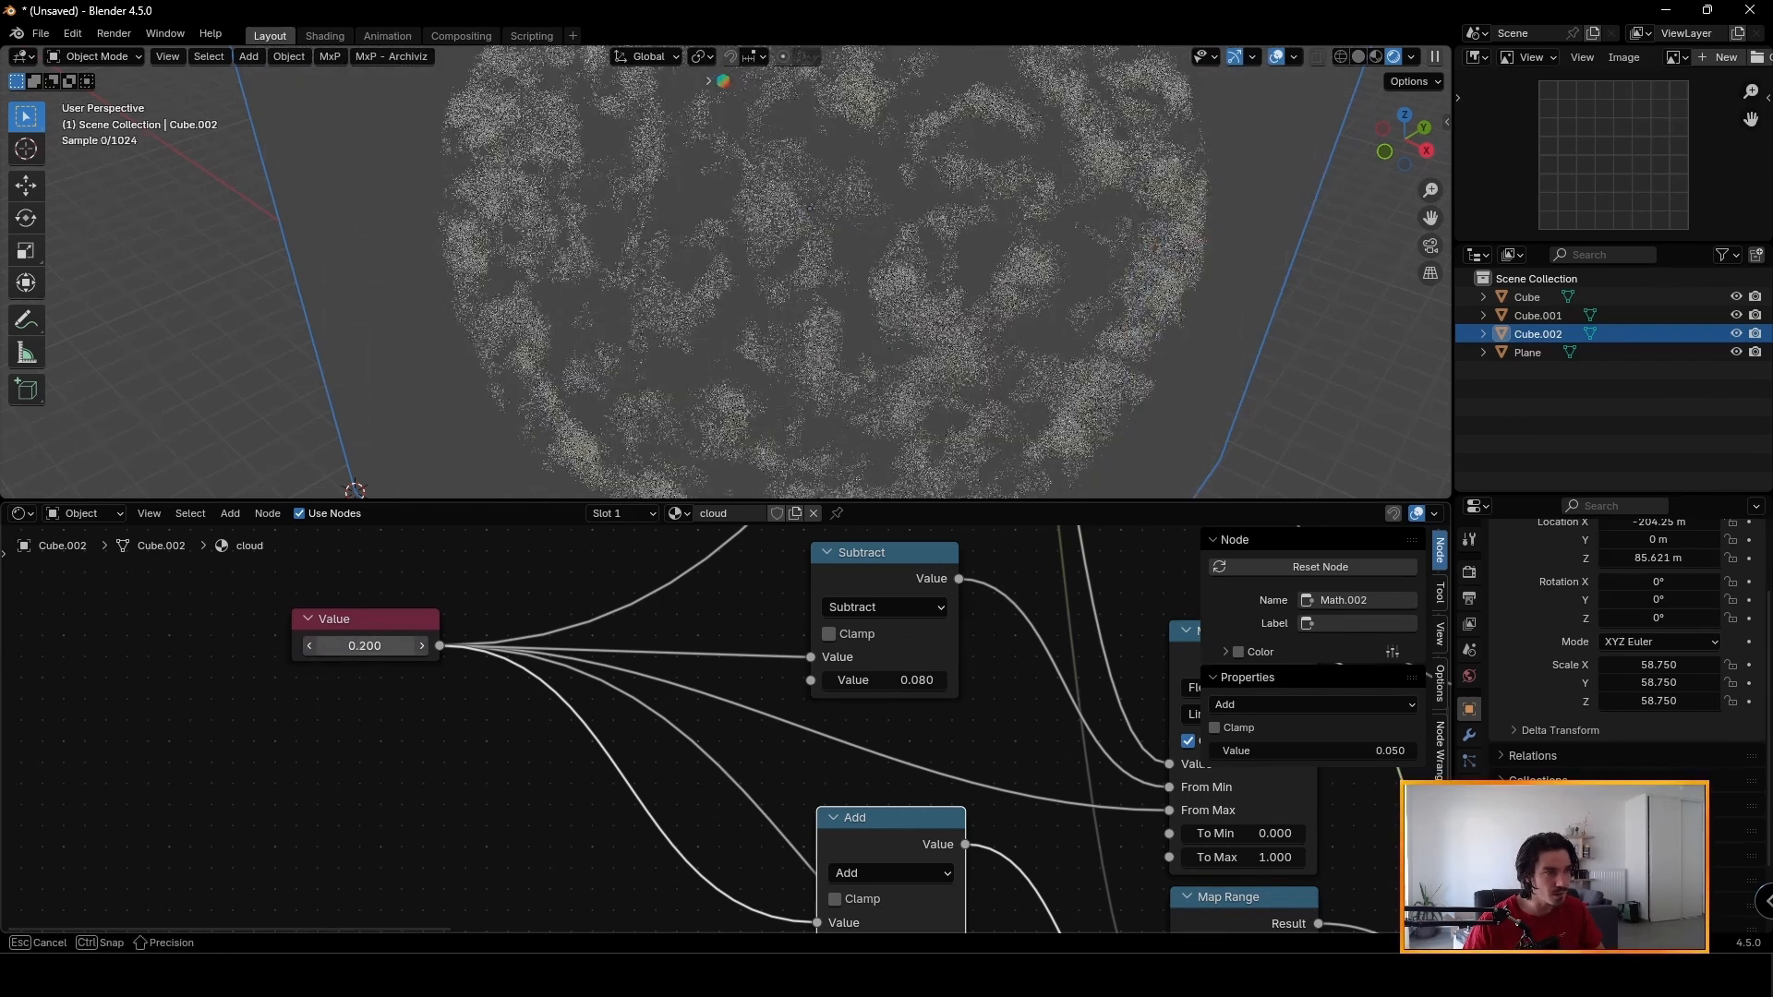
{"action": "key", "text": "Escape"}
Compare the Subtract and Map Range setup with the three stops on the shell Color Ramp.
{"action": "mouse_move", "coordinate": [1063, 767]}
{"action": "middle_mouse_down"}
{"action": "mouse_move", "coordinate": [862, 735]}
{"action": "mouse_move", "coordinate": [399, 809]}
{"action": "mouse_move", "coordinate": [819, 738]}
{"action": "mouse_move", "coordinate": [1052, 752]}
{"action": "middle_mouse_up"}
{"action": "scroll", "coordinate": [891, 669], "scroll_direction": "up", "scroll_amount": 7}
{"action": "scroll", "coordinate": [850, 657], "scroll_direction": "down", "scroll_amount": 1}
{"action": "scroll", "coordinate": [1052, 752], "scroll_direction": "down", "scroll_amount": 4}
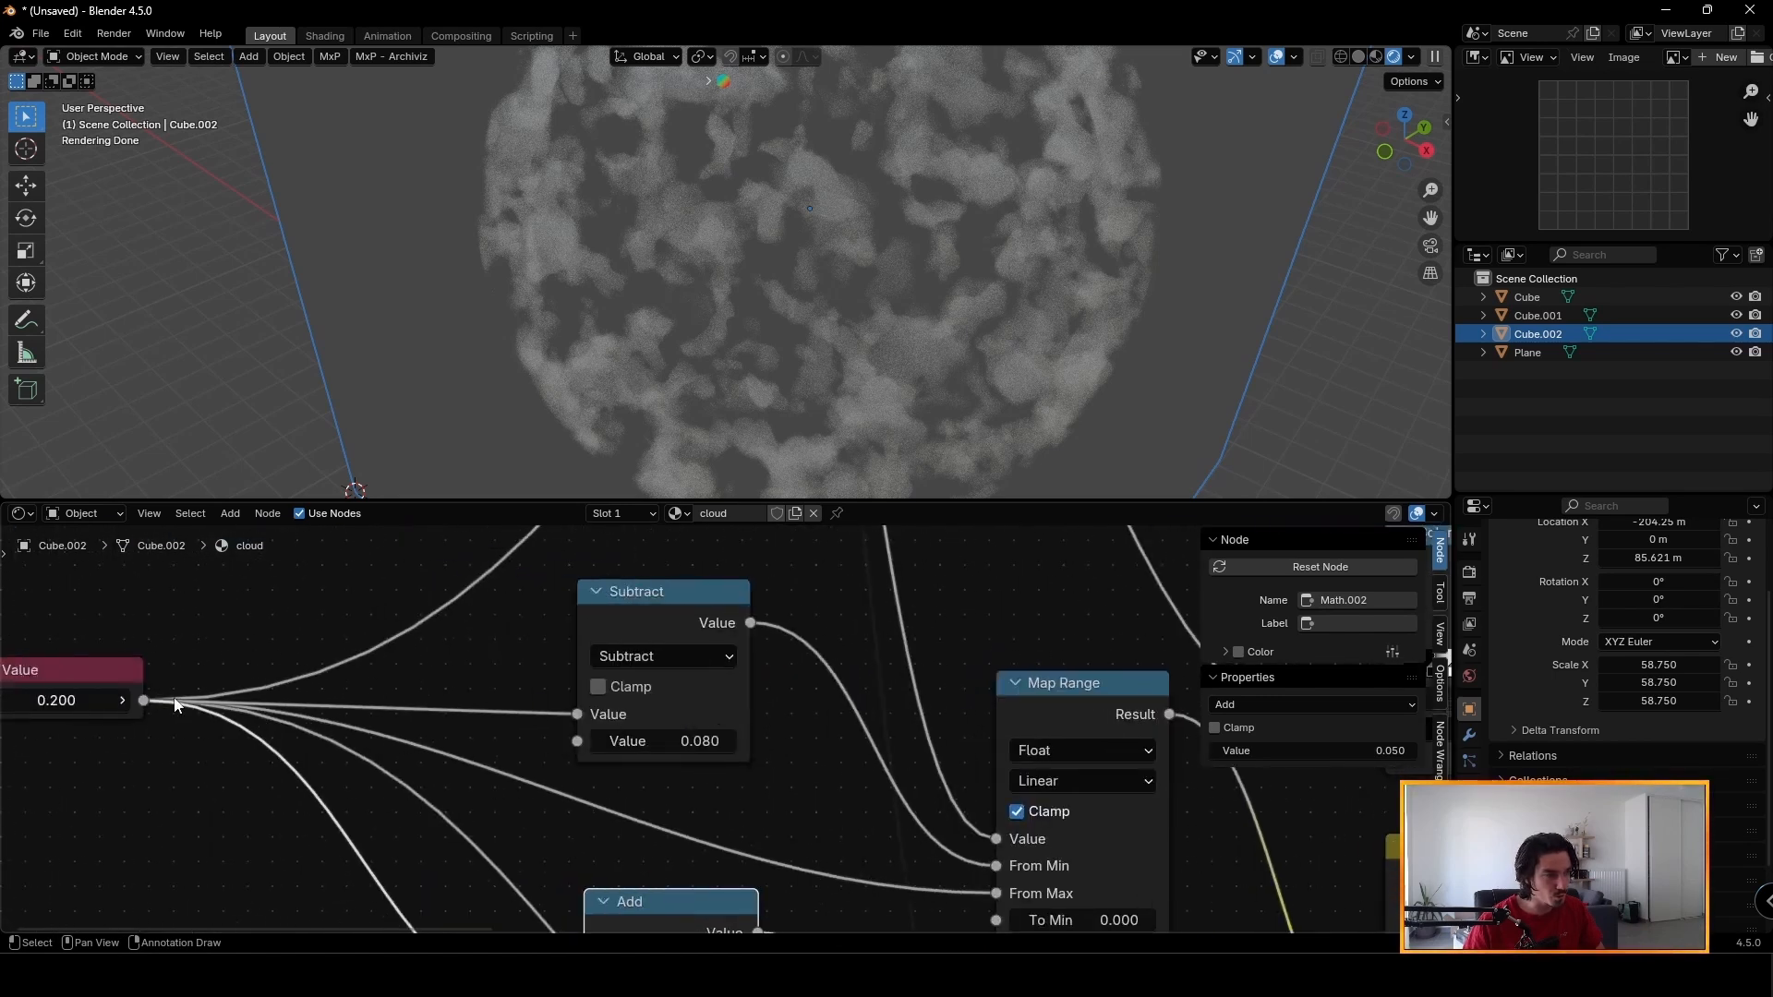
{"action": "middle_click_drag", "start_coordinate": [874, 676], "coordinate": [130, 729]}
{"action": "scroll", "coordinate": [702, 728], "scroll_direction": "up", "scroll_amount": 5}
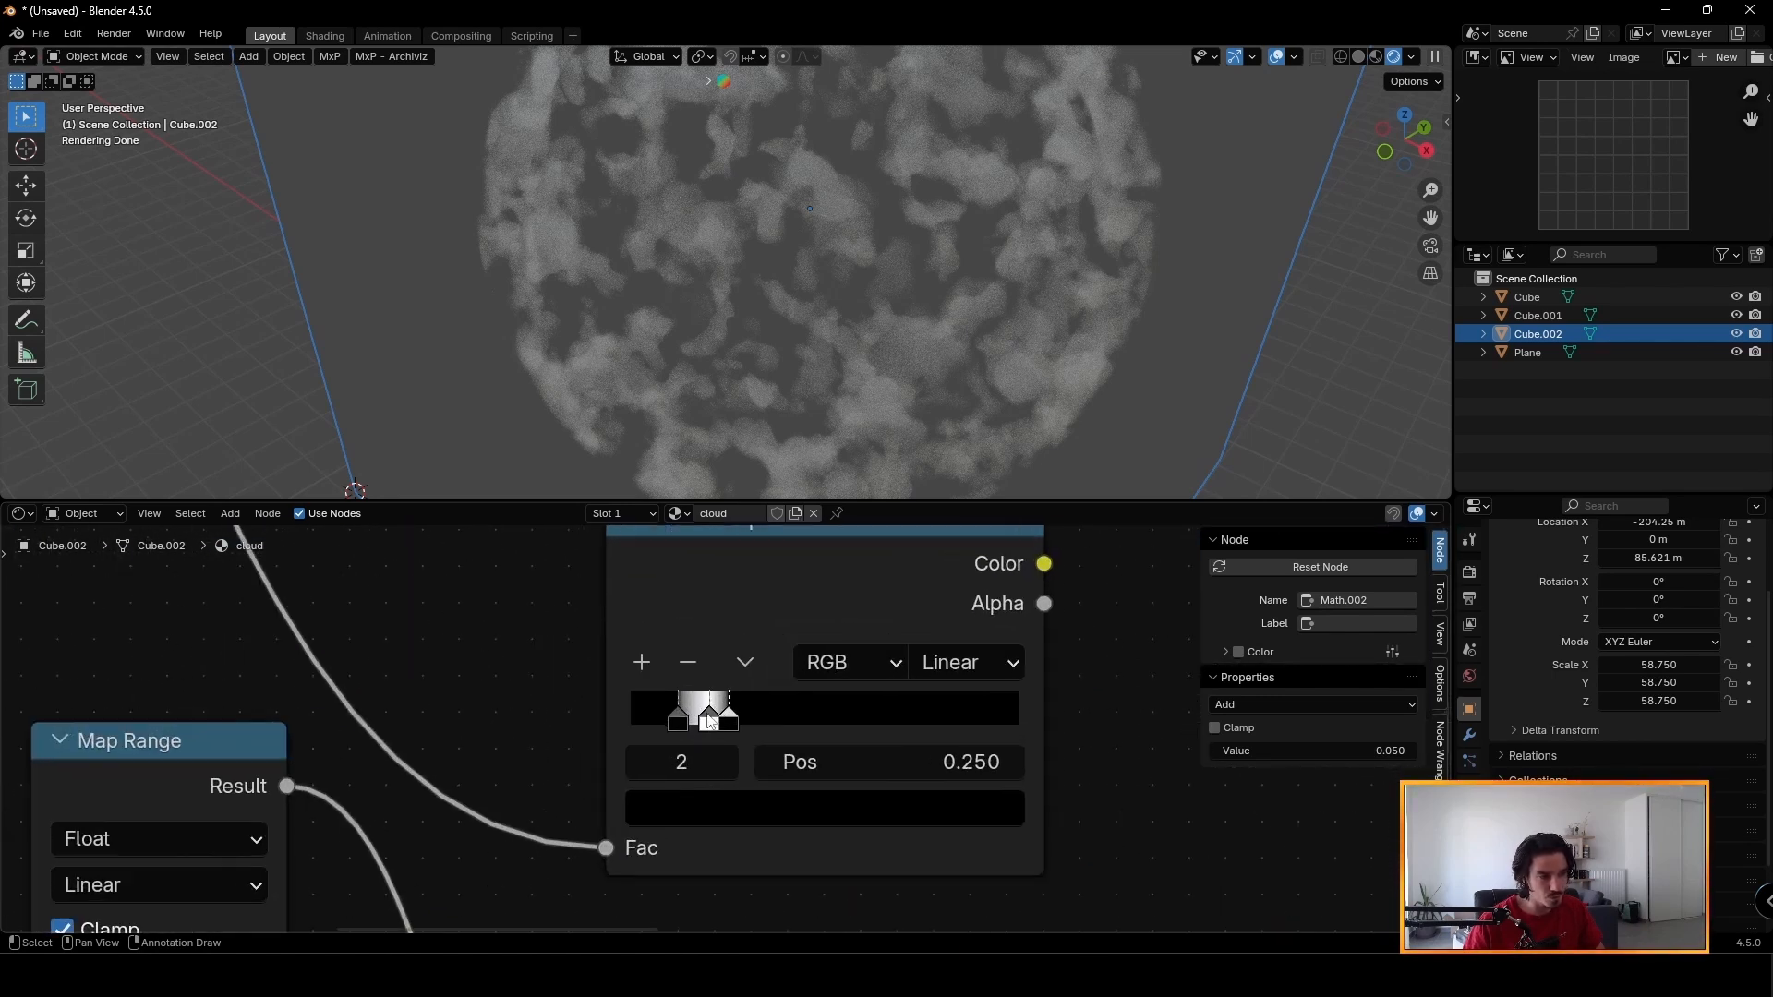
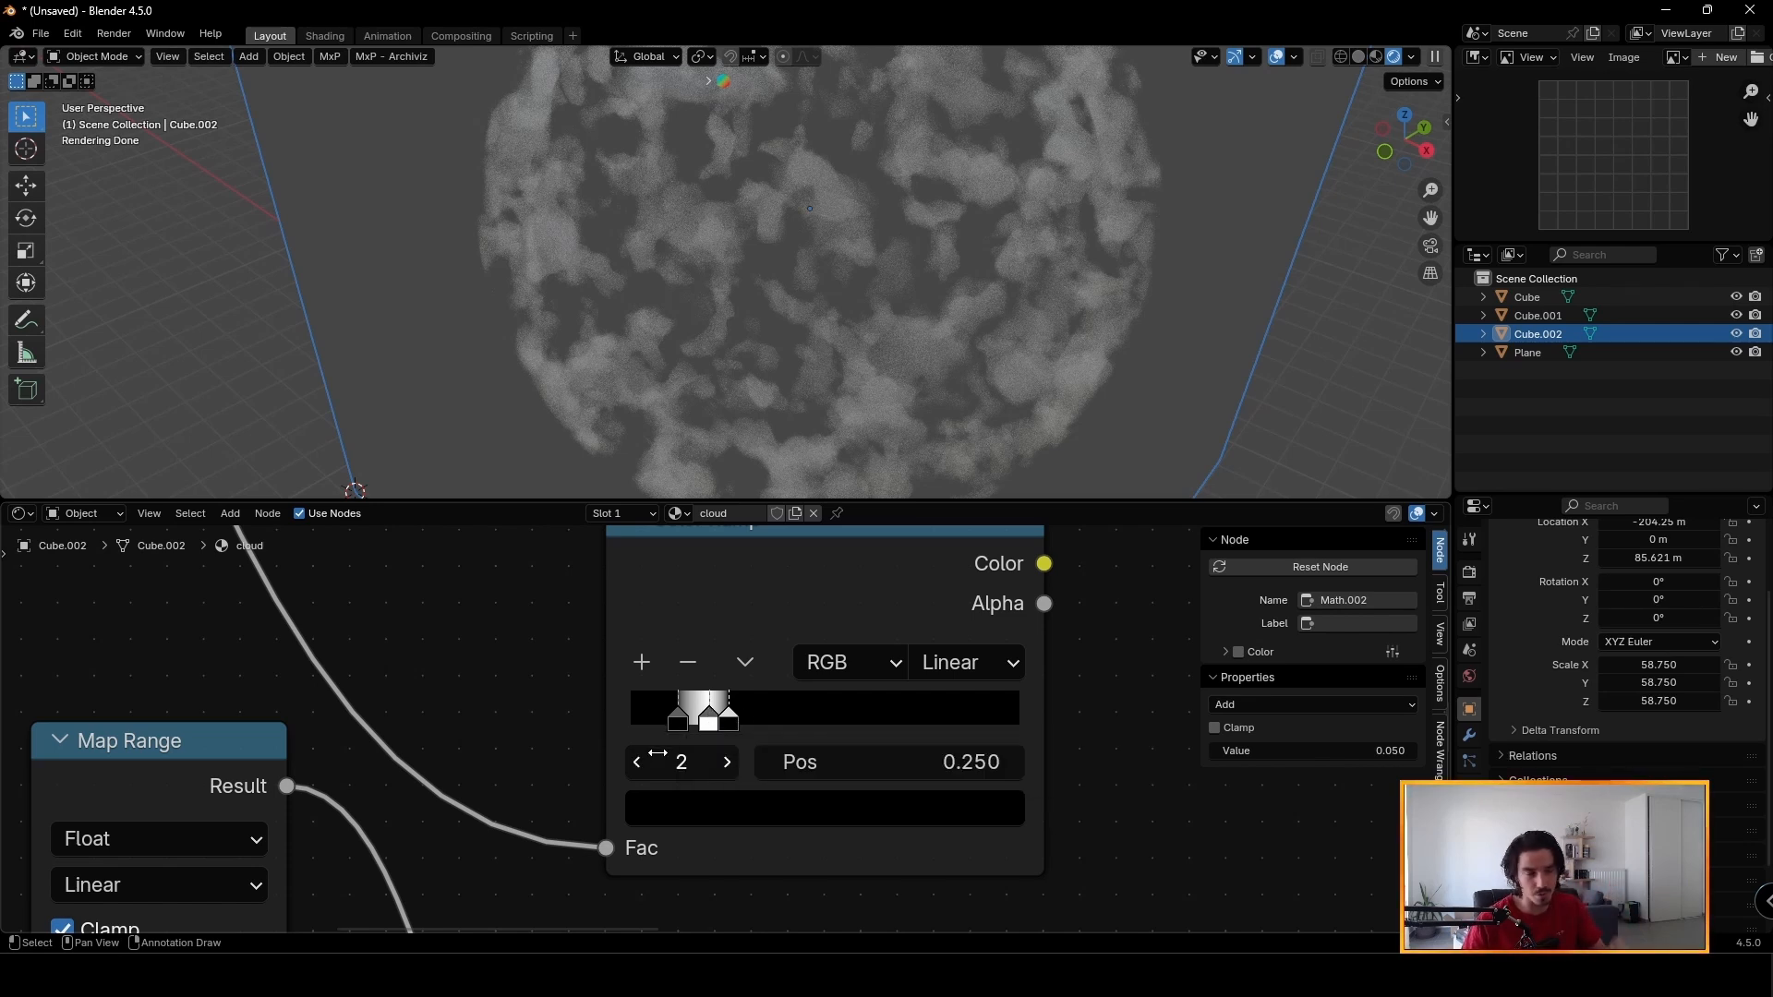
{"action": "scroll", "coordinate": [725, 733], "scroll_direction": "down", "scroll_amount": 6}
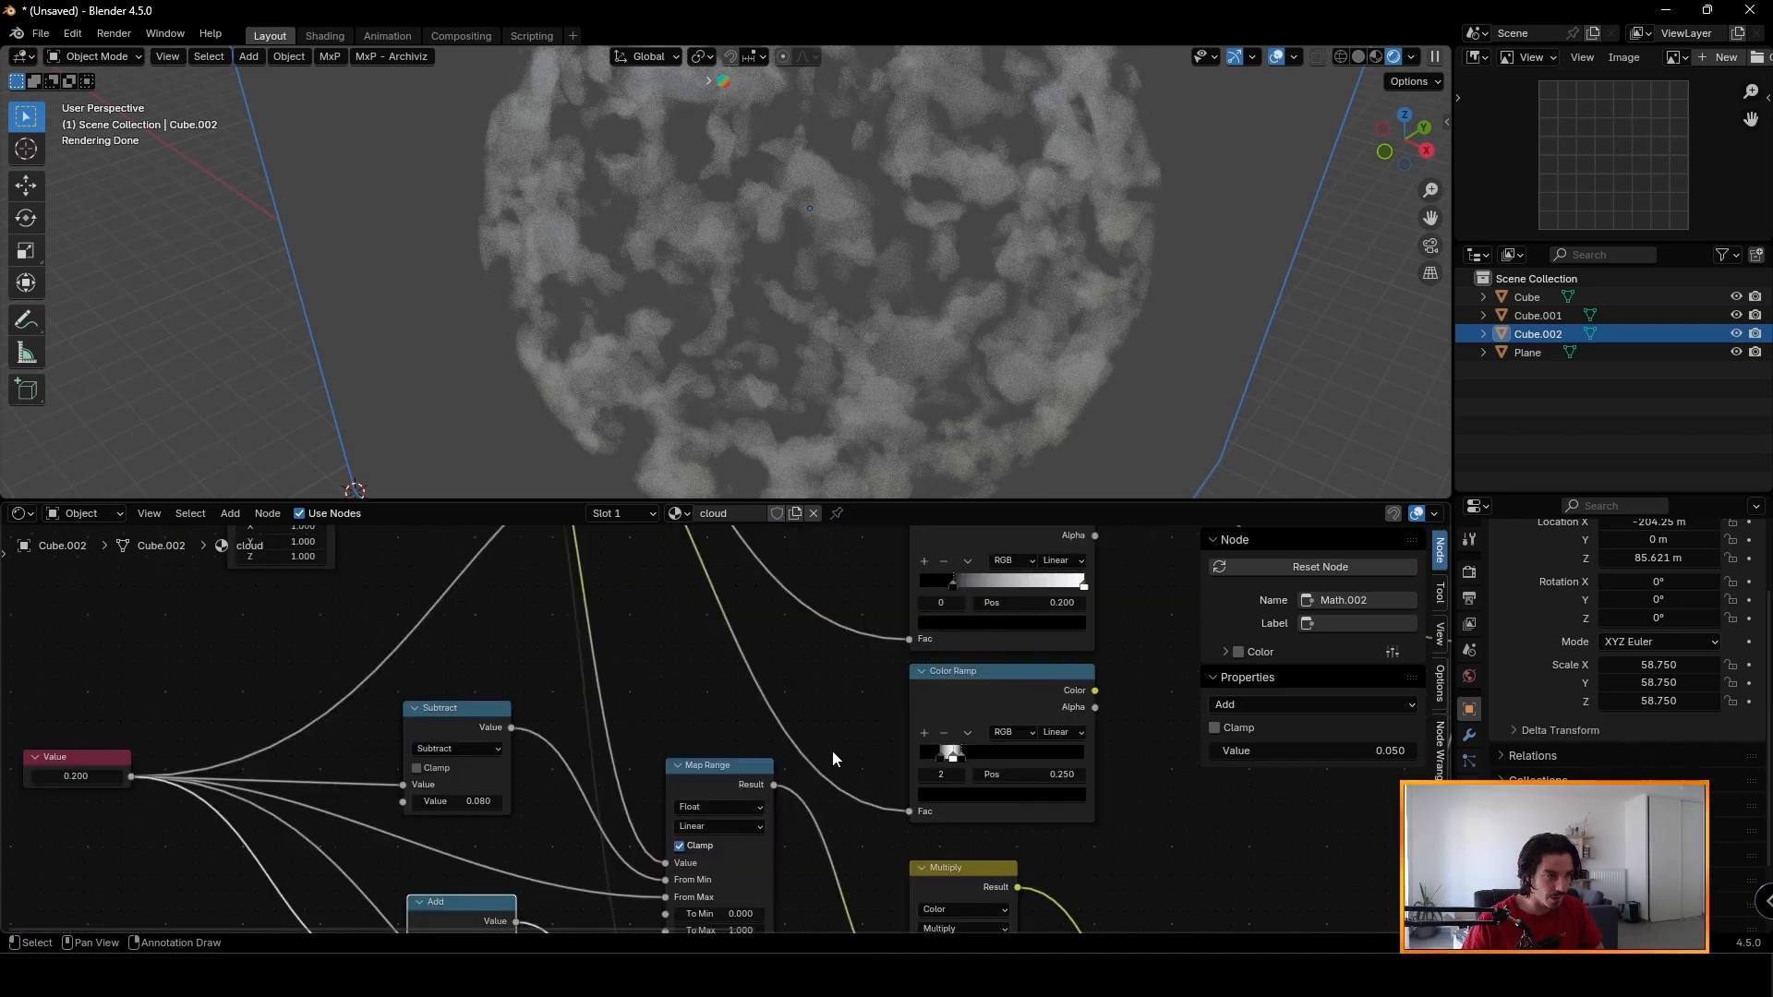
{"action": "middle_click_drag", "start_coordinate": [909, 589], "coordinate": [795, 796]}
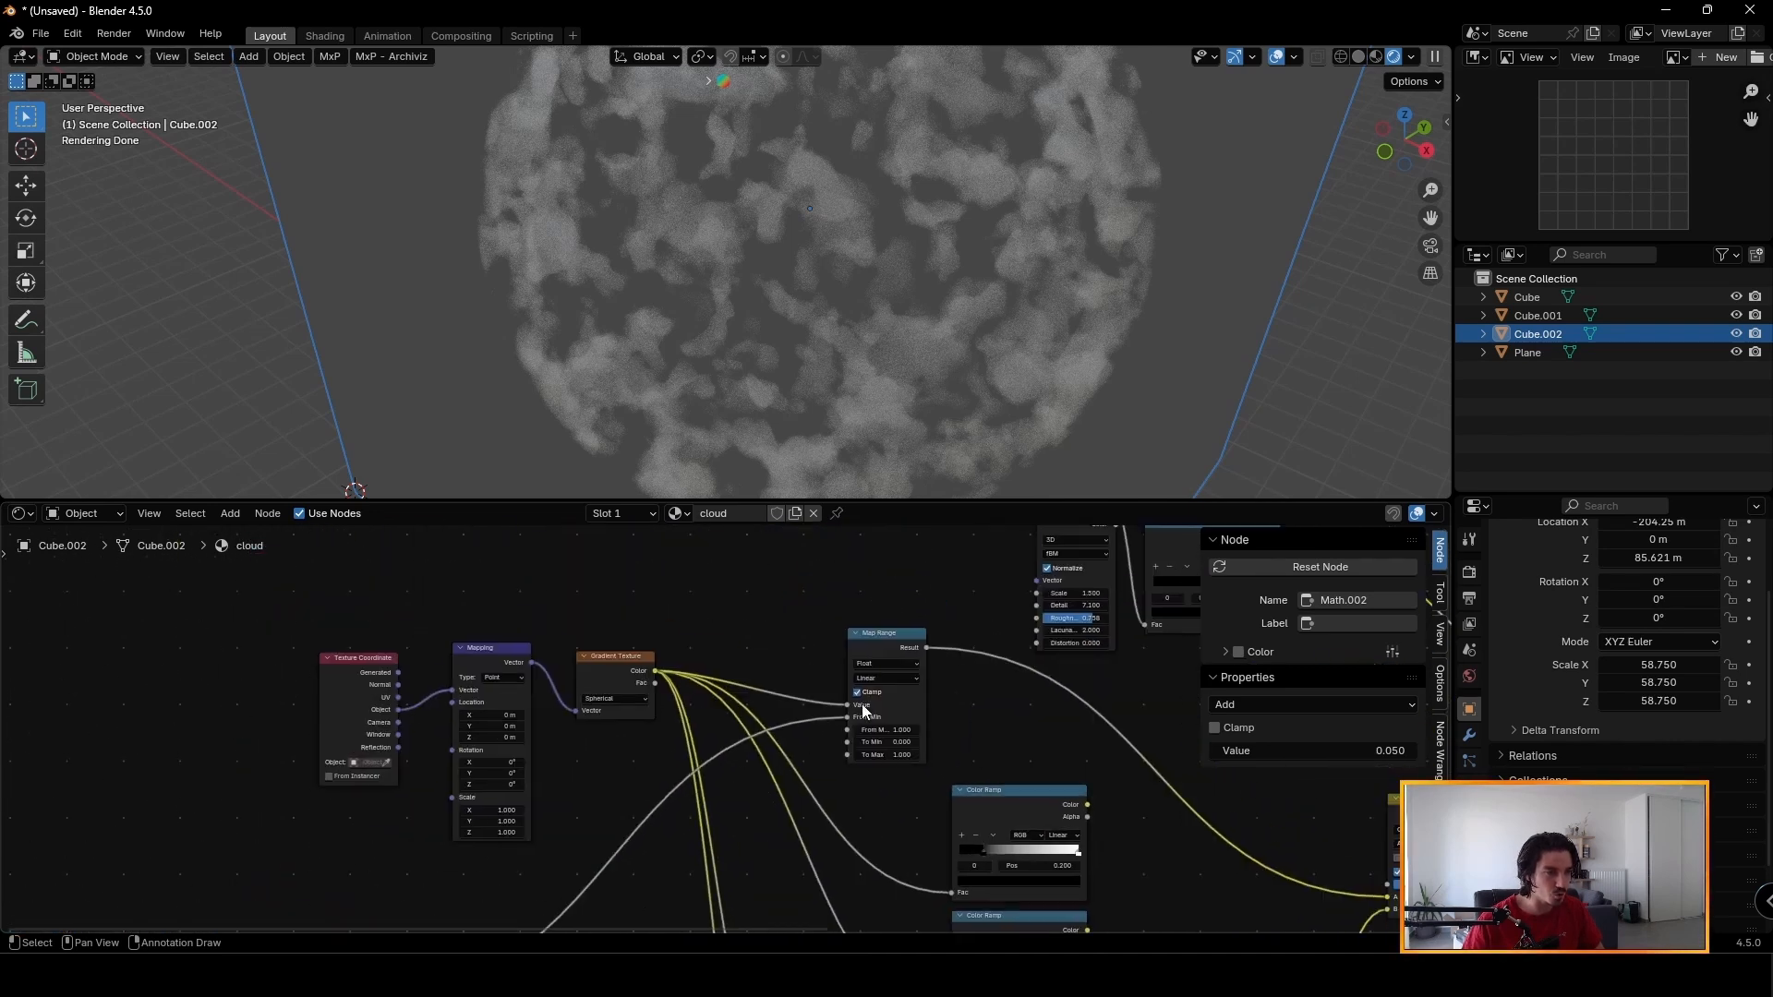
Preview the solid sphere by connecting the upper Map Range's Result directly to the density Multiply's input.
{"action": "scroll", "coordinate": [865, 709], "scroll_direction": "up", "scroll_amount": 4}
{"action": "left_click_drag", "start_coordinate": [881, 648], "coordinate": [912, 644]}
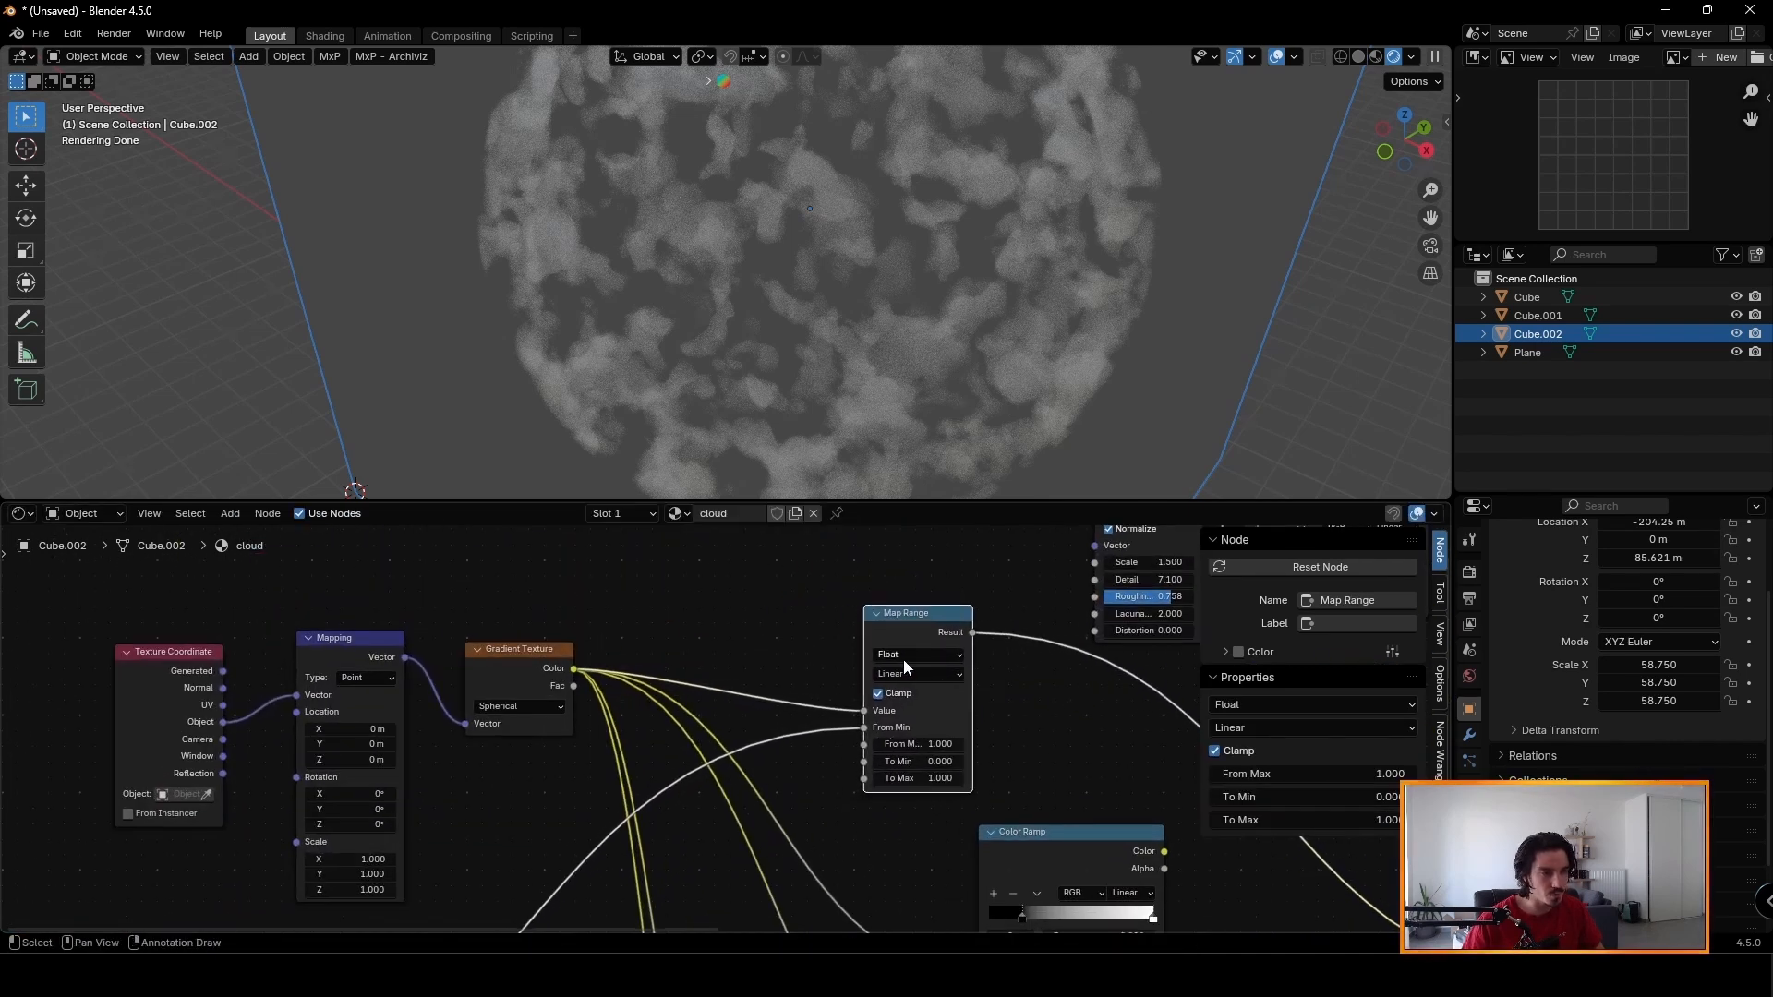
{"action": "middle_click_drag", "start_coordinate": [1016, 685], "coordinate": [564, 697]}
{"action": "scroll", "coordinate": [563, 697], "scroll_direction": "down", "scroll_amount": 4}
{"action": "left_click_drag", "start_coordinate": [1532, 696], "coordinate": [1175, 719]}
{"action": "middle_click_drag", "start_coordinate": [390, 733], "coordinate": [713, 651]}
{"action": "scroll", "coordinate": [713, 651], "scroll_direction": "up", "scroll_amount": 5}
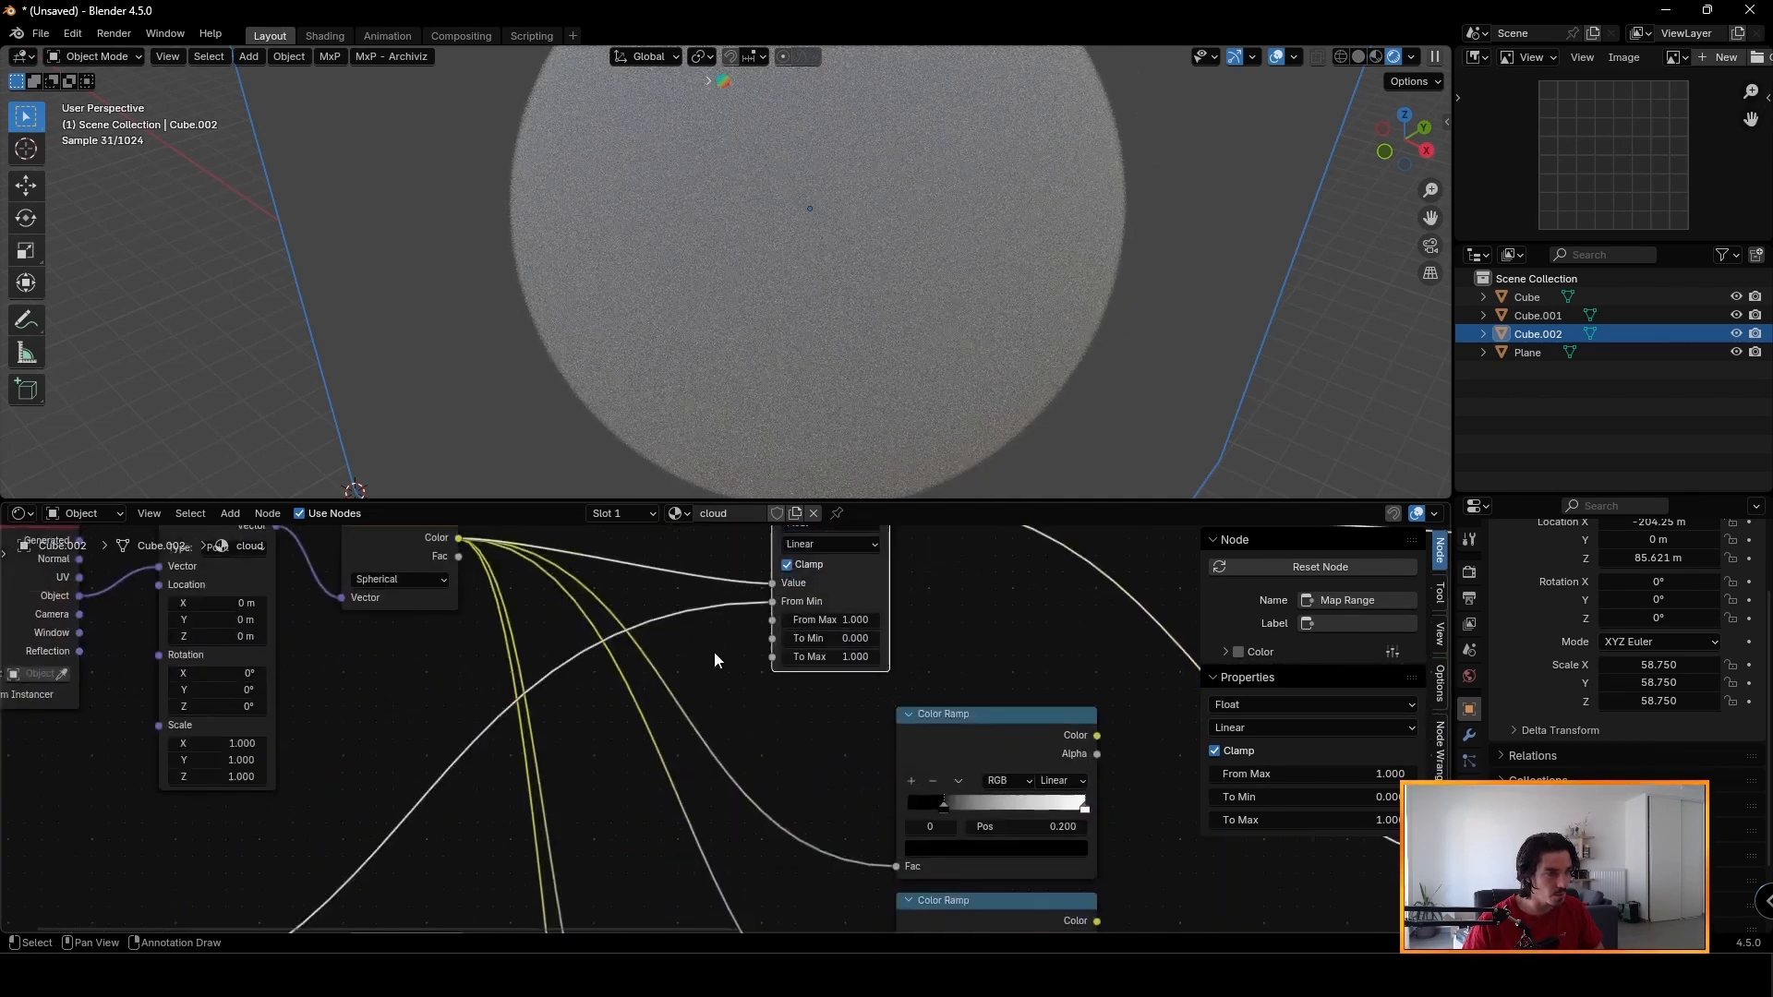
Try adjusting the shared Value node while previewing the solid sphere, and keep it at 0.200.
{"action": "scroll", "coordinate": [713, 651], "scroll_direction": "down", "scroll_amount": 7}
{"action": "middle_click_drag", "start_coordinate": [476, 838], "coordinate": [734, 745]}
{"action": "scroll", "coordinate": [555, 776], "scroll_direction": "up", "scroll_amount": 5}
{"action": "mouse_move", "coordinate": [545, 775]}
{"action": "left_mouse_down"}
{"action": "mouse_move", "coordinate": [600, 775]}
{"action": "mouse_move", "coordinate": [527, 775]}
{"action": "mouse_move", "coordinate": [545, 774]}
{"action": "left_mouse_up"}
{"action": "scroll", "coordinate": [842, 660], "scroll_direction": "down", "scroll_amount": 4}
{"action": "middle_click_drag", "start_coordinate": [1121, 594], "coordinate": [549, 736]}
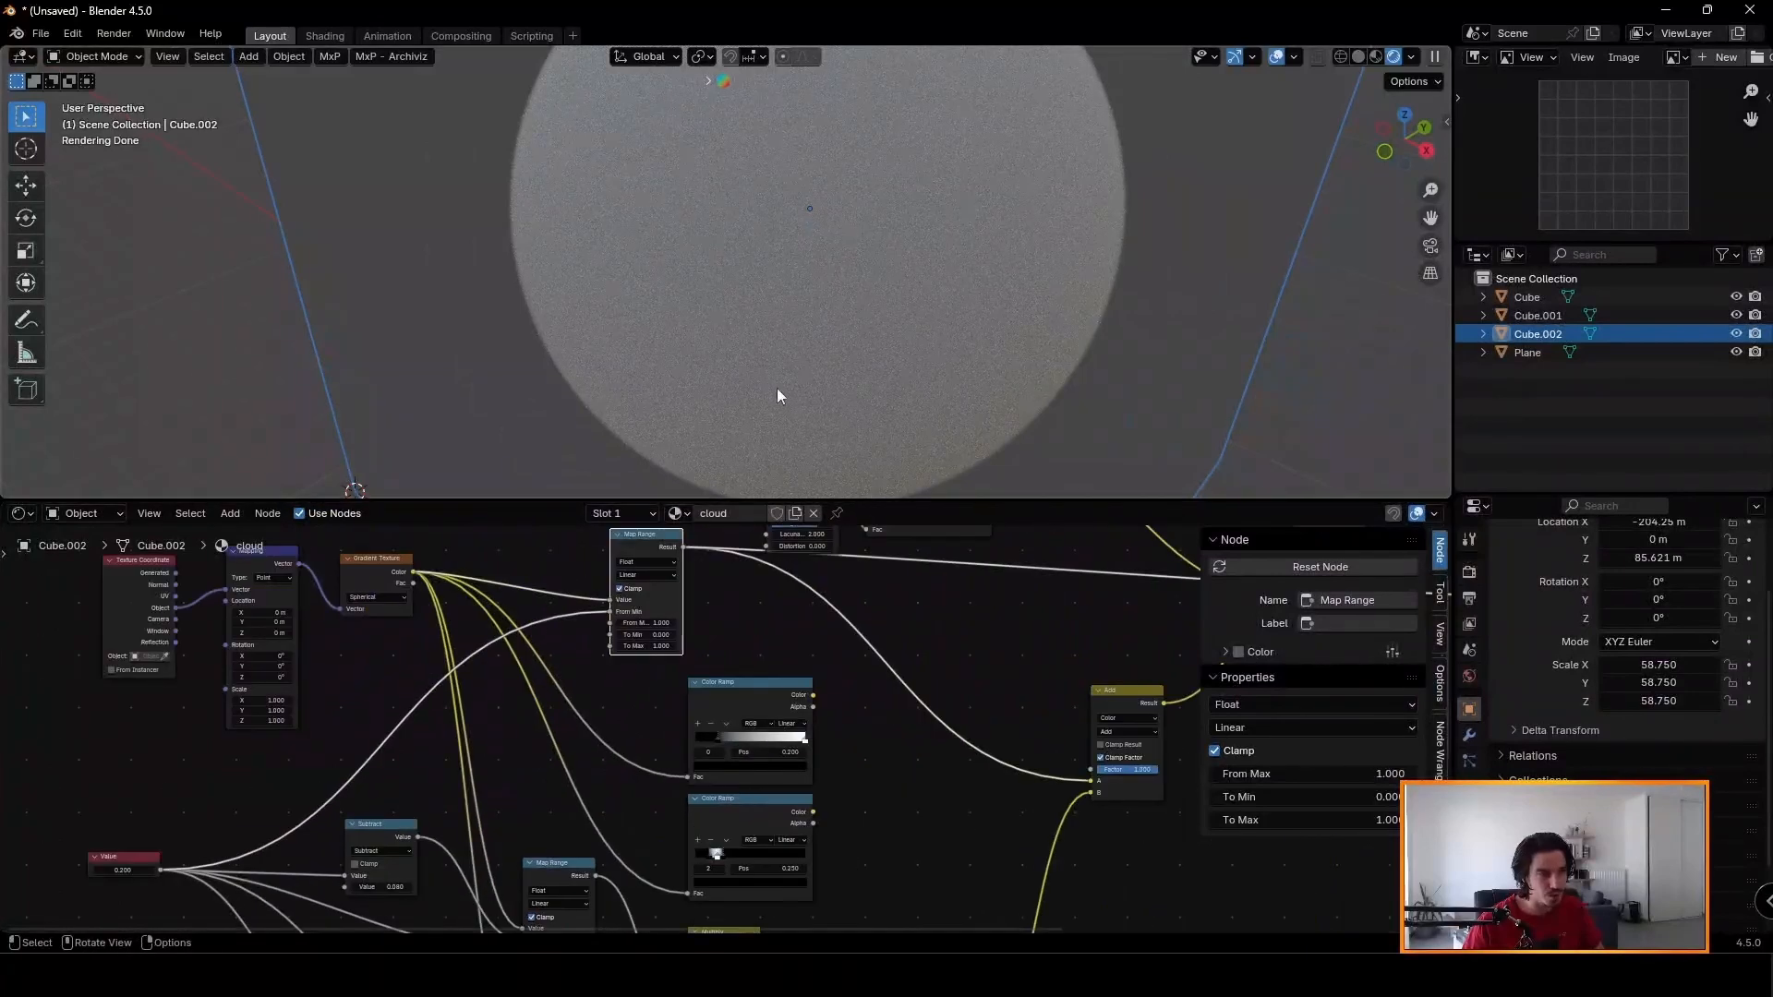
Restore the noise Multiply's connection into the density Multiply and view the cloud from another angle.
{"action": "middle_click_drag", "start_coordinate": [700, 883], "coordinate": [706, 773]}
{"action": "scroll", "coordinate": [711, 768], "scroll_direction": "up", "scroll_amount": 9}
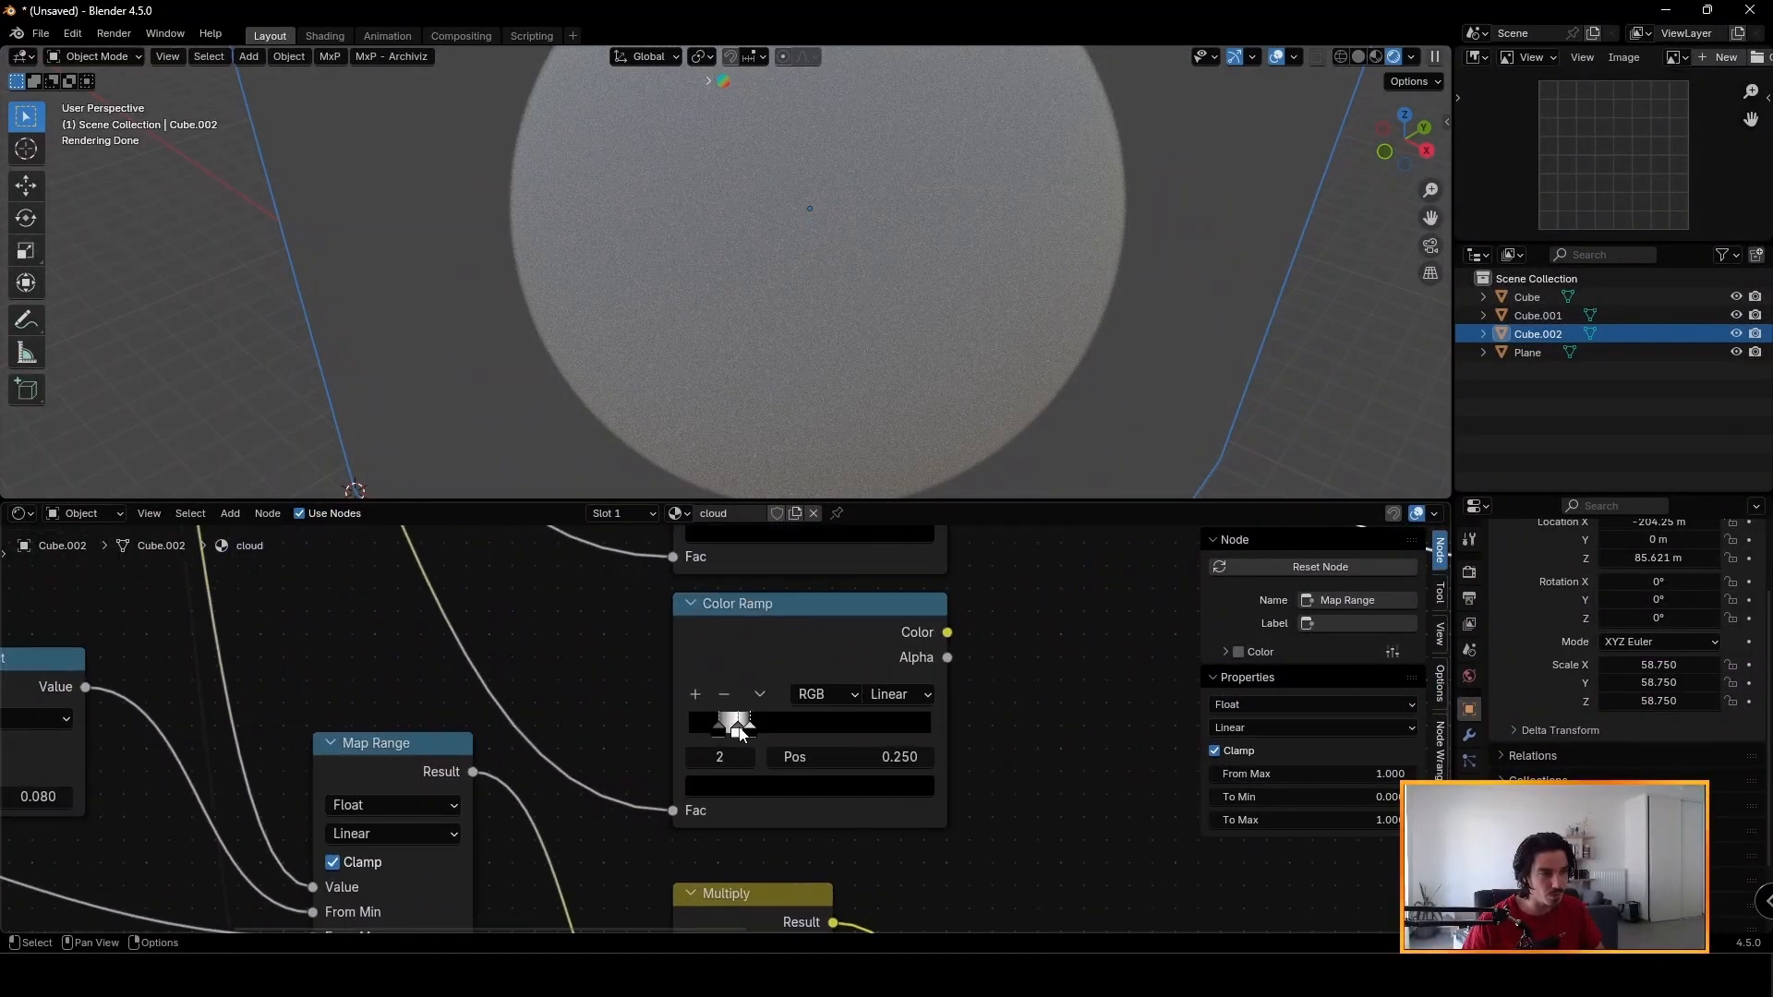
{"action": "key", "text": "Home"}
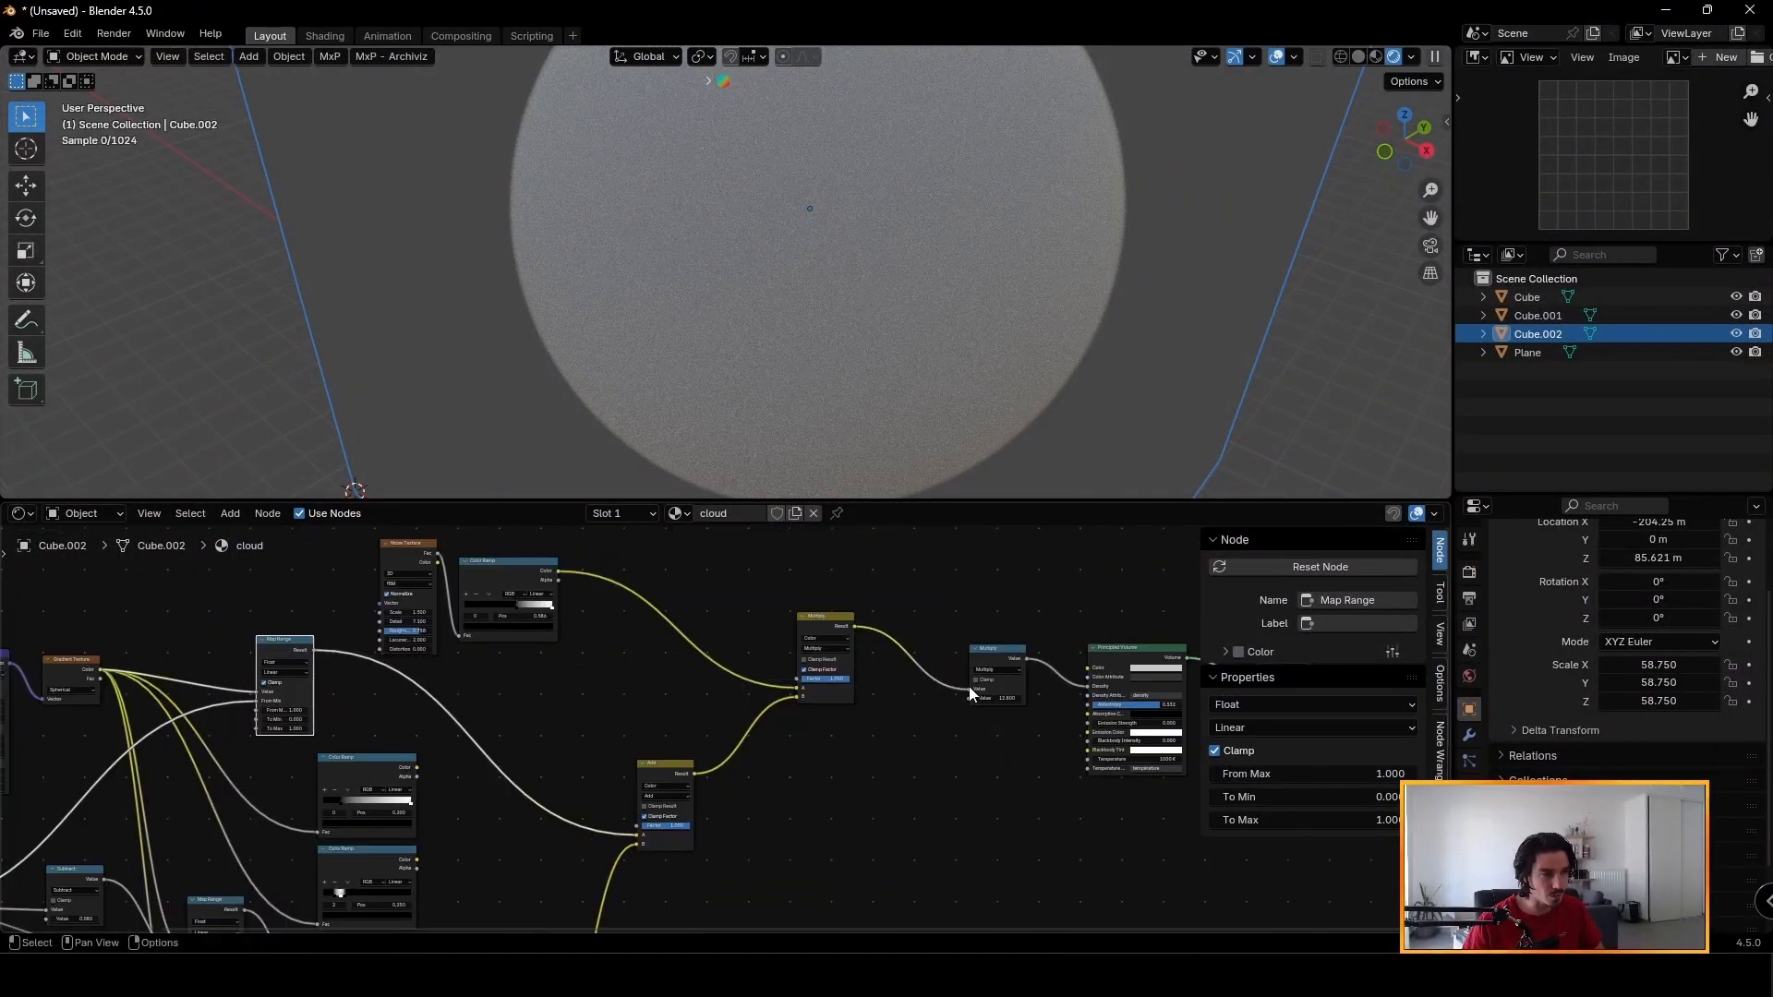
{"action": "middle_click_drag", "start_coordinate": [887, 305], "coordinate": [749, 246]}
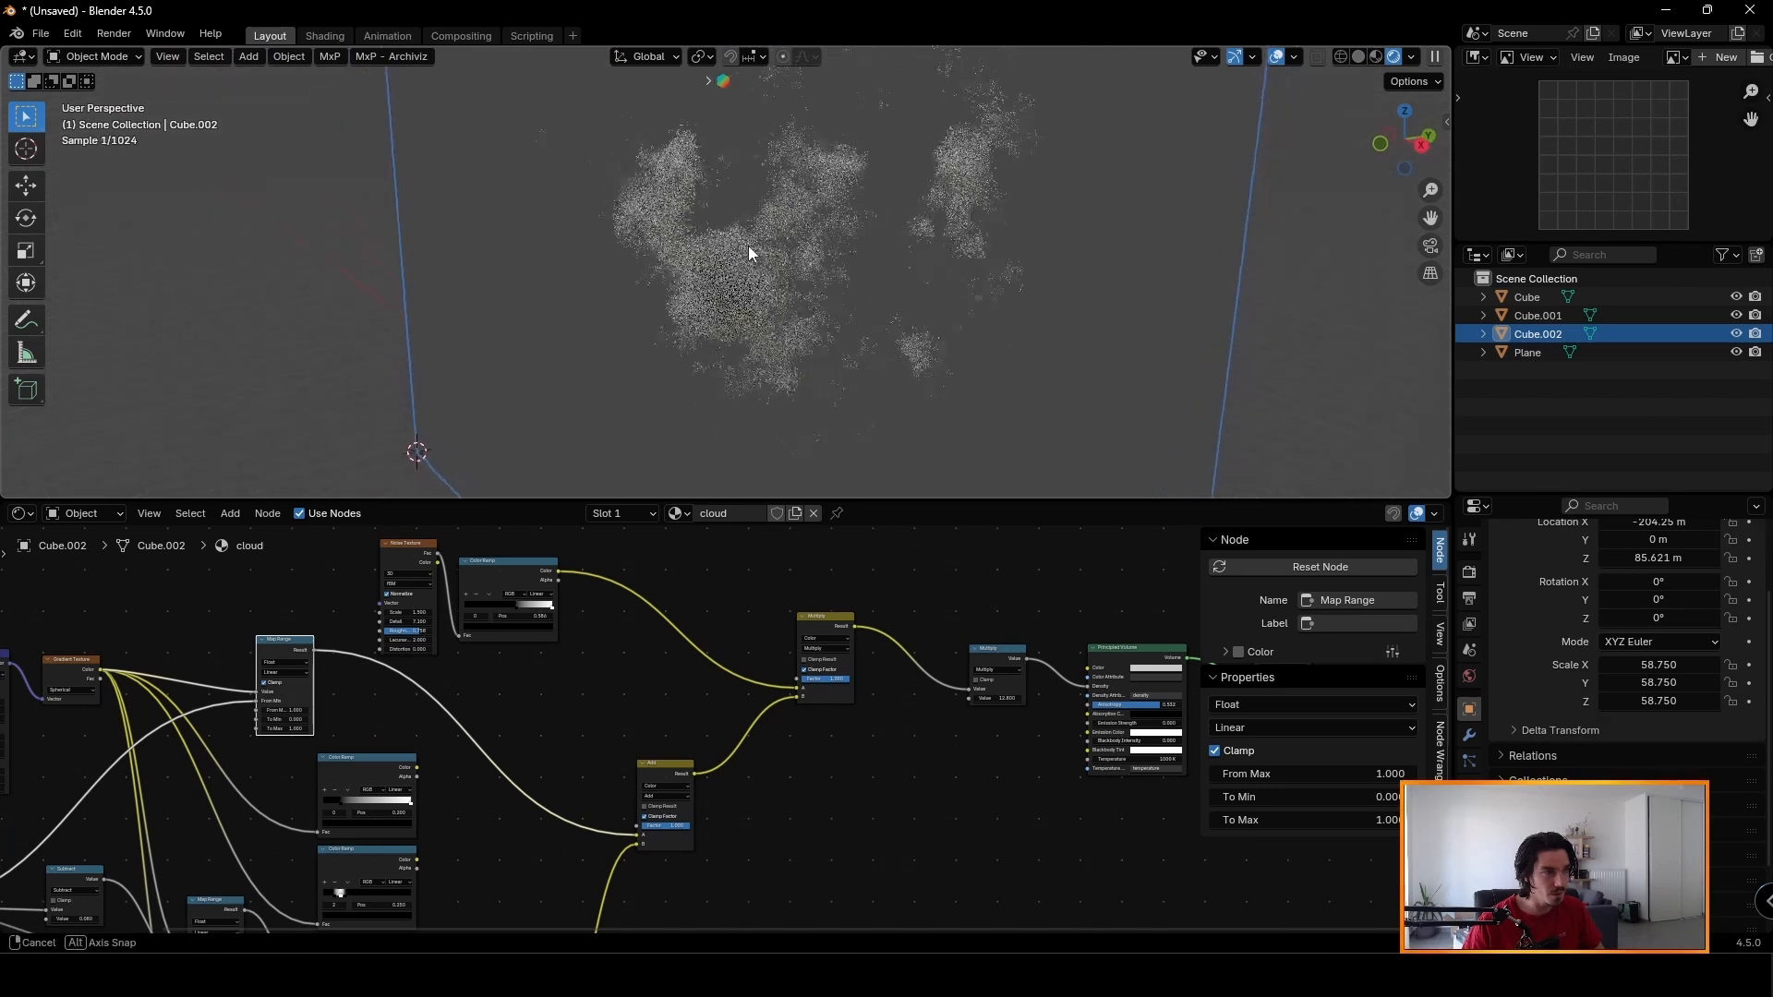
Try the shared Value node at 0.300 while watching the cloud.
{"action": "middle_click_drag", "start_coordinate": [687, 795], "coordinate": [754, 800]}
{"action": "middle_click_drag", "start_coordinate": [371, 751], "coordinate": [430, 624]}
{"action": "scroll", "coordinate": [729, 386], "scroll_direction": "down", "scroll_amount": 3}
{"action": "middle_click_drag", "start_coordinate": [279, 809], "coordinate": [582, 704]}
{"action": "scroll", "coordinate": [582, 710], "scroll_direction": "up", "scroll_amount": 4}
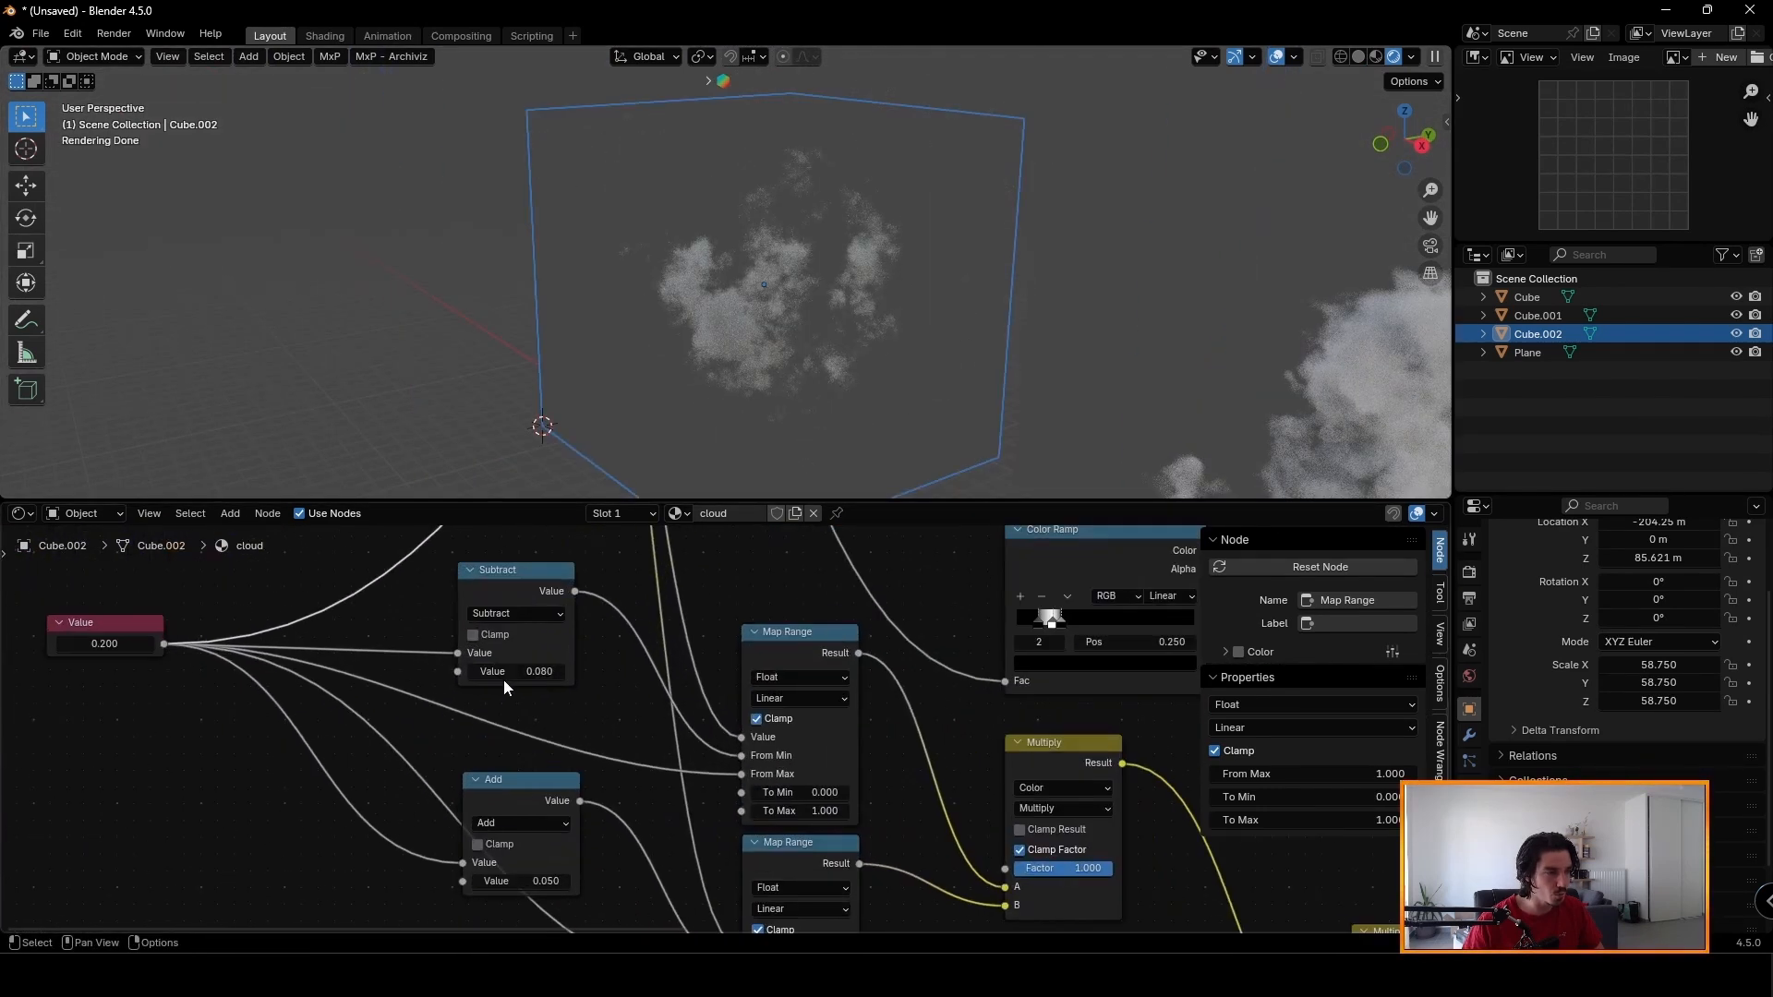
{"action": "mouse_move", "coordinate": [162, 647]}
{"action": "left_mouse_down"}
{"action": "mouse_move", "coordinate": [208, 647]}
{"action": "mouse_move", "coordinate": [166, 647]}
{"action": "mouse_move", "coordinate": [185, 647]}
{"action": "left_mouse_up"}
{"action": "scroll", "coordinate": [653, 639], "scroll_direction": "down", "scroll_amount": 5}
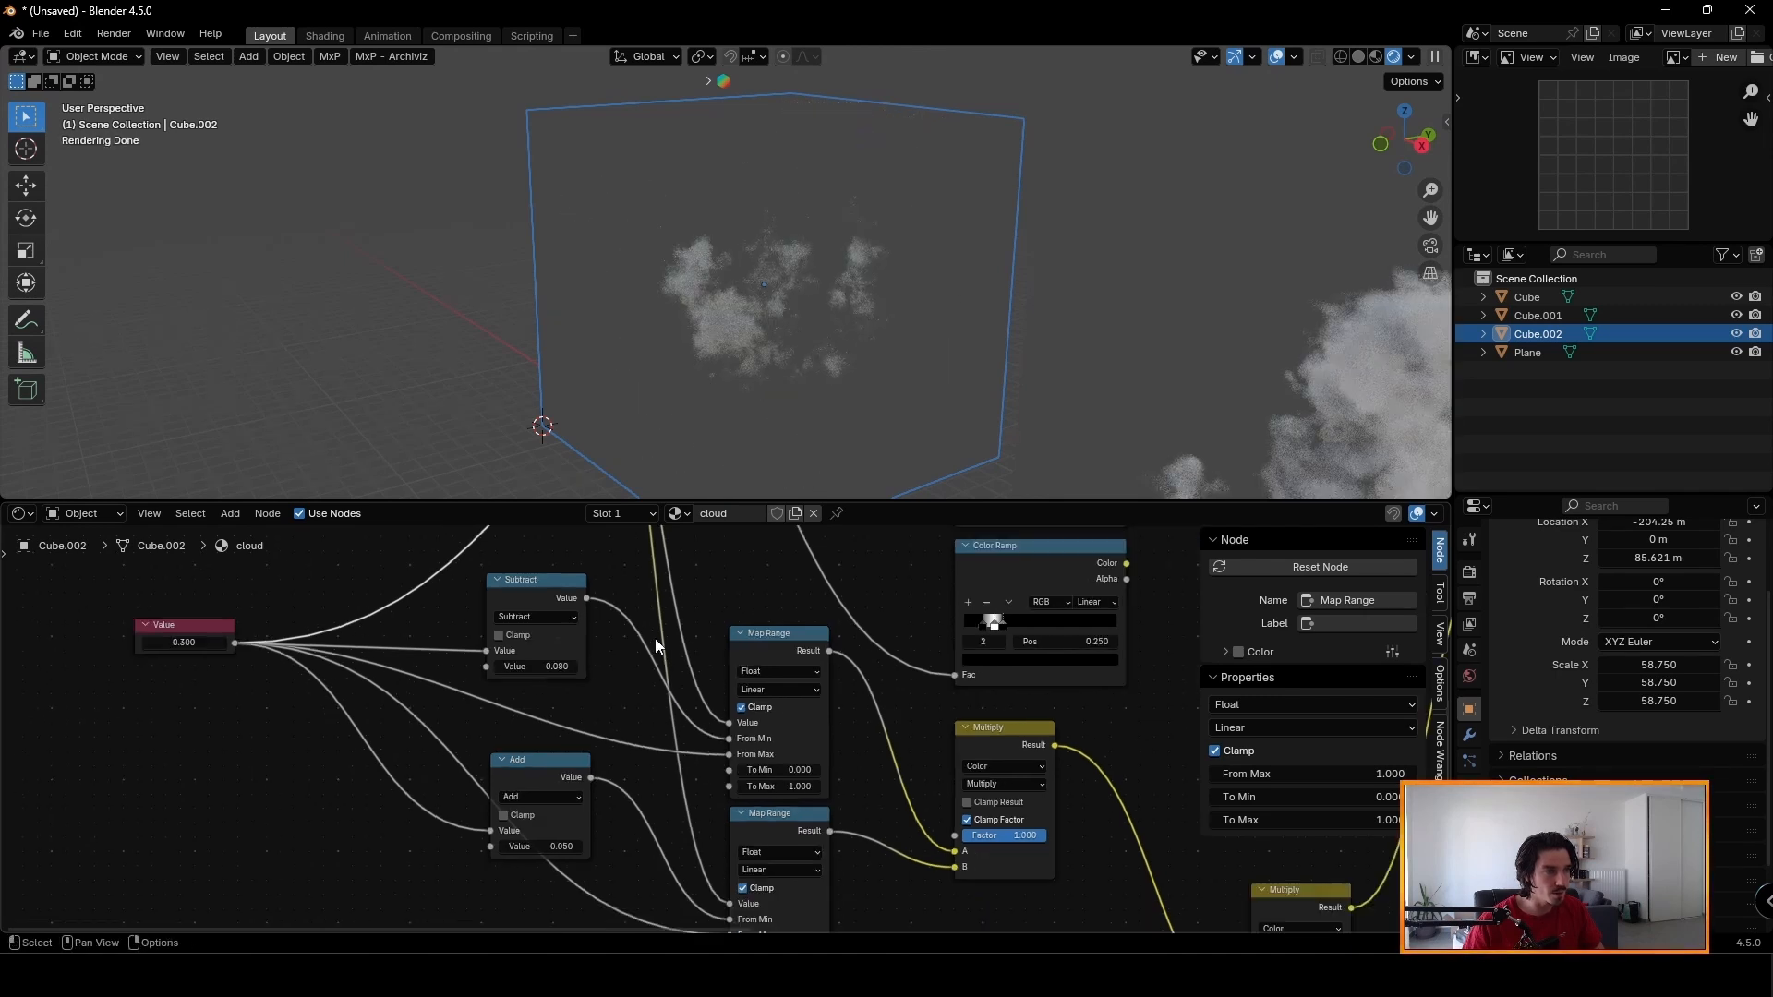
Set the shared Value to 0.100 and space the Value, Subtract and Add nodes away from the Map Ranges.
{"action": "middle_click_drag", "start_coordinate": [719, 545], "coordinate": [743, 698]}
{"action": "middle_click_drag", "start_coordinate": [817, 545], "coordinate": [828, 695]}
{"action": "scroll", "coordinate": [839, 656], "scroll_direction": "up", "scroll_amount": 1}
{"action": "middle_click_drag", "start_coordinate": [1084, 635], "coordinate": [956, 712]}
{"action": "scroll", "coordinate": [956, 712], "scroll_direction": "up", "scroll_amount": 5}
{"action": "left_click_drag", "start_coordinate": [865, 739], "coordinate": [891, 739]}
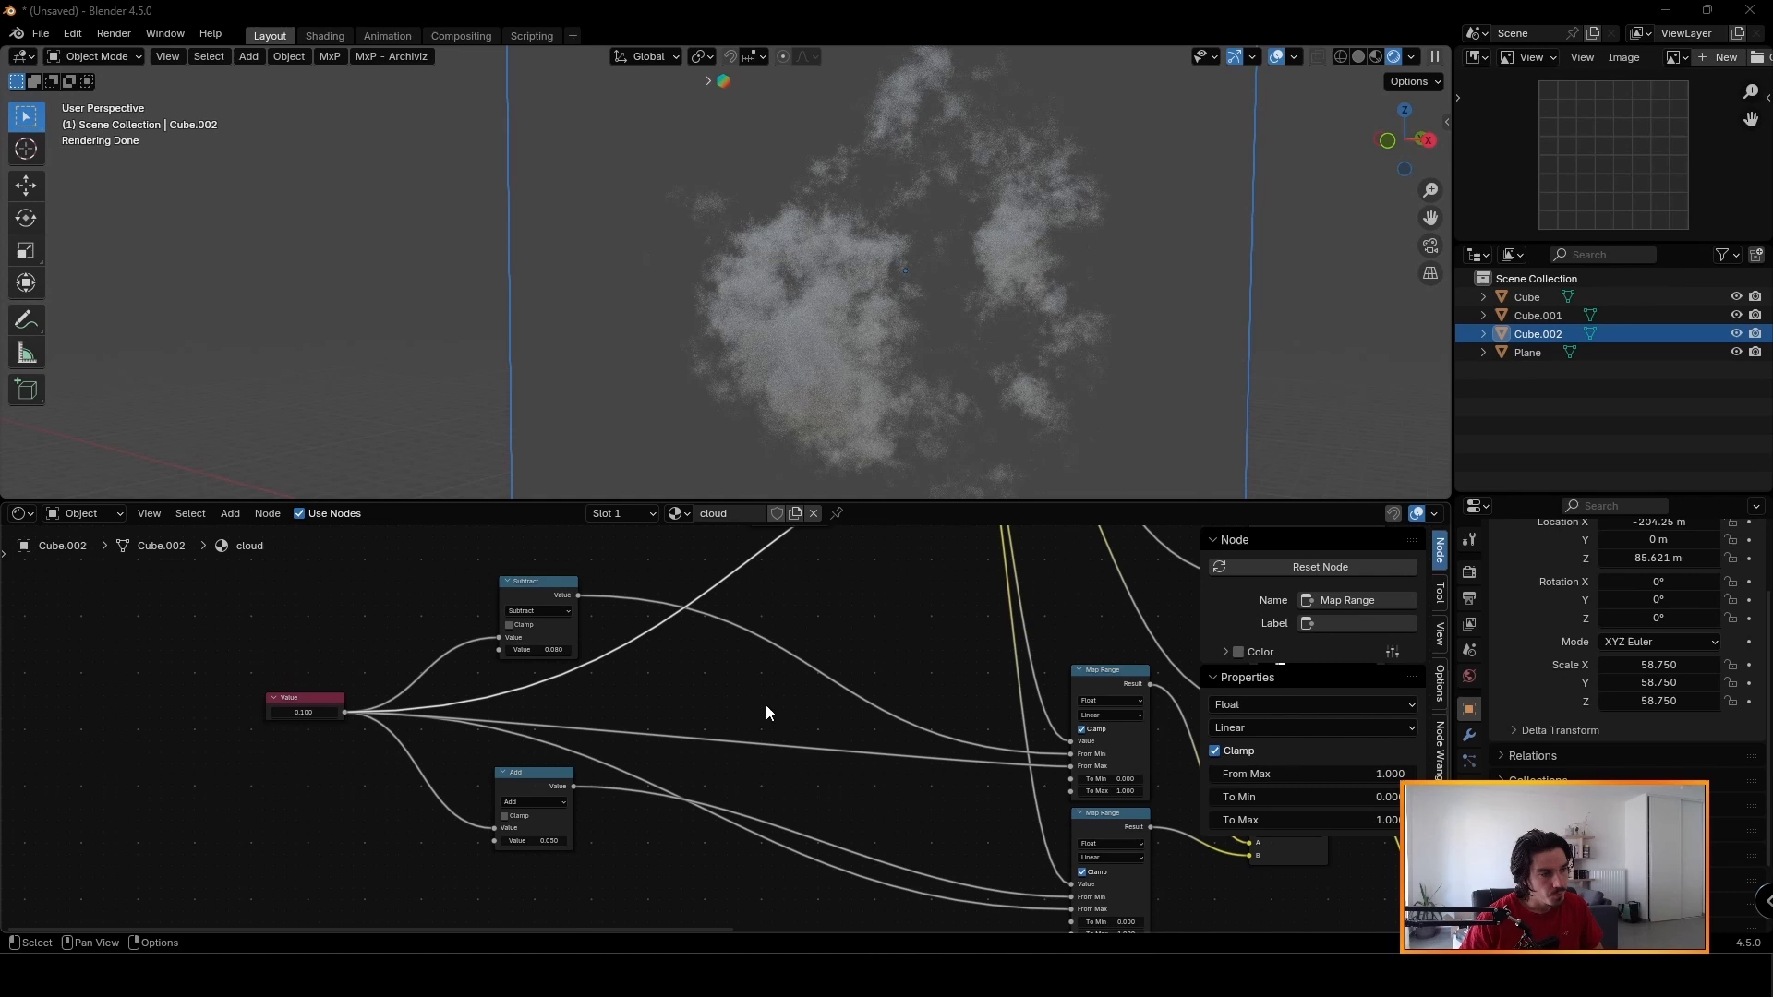
Review how the Value, Subtract and Add nodes feed the two shell Map Ranges.
{"action": "scroll", "coordinate": [739, 706], "scroll_direction": "left", "scroll_amount": 2, "text": "ctrl"}
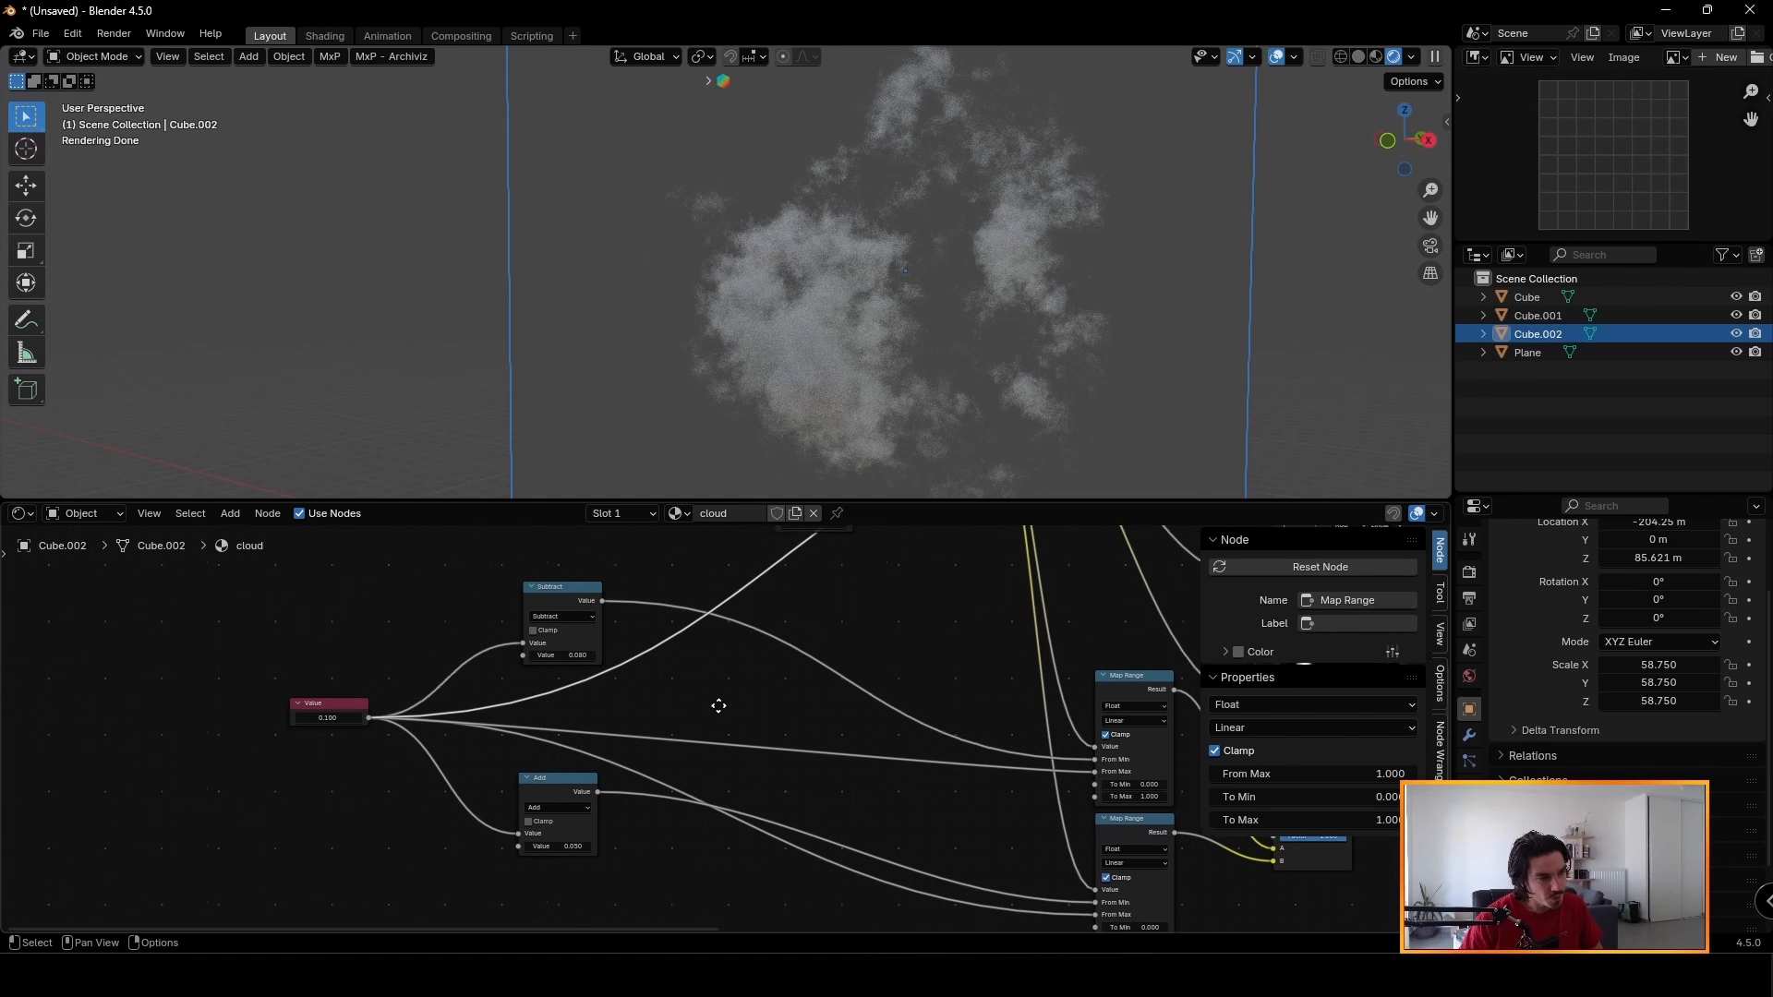
{"action": "scroll", "coordinate": [580, 770], "scroll_direction": "up", "scroll_amount": 4}
{"action": "middle_click_drag", "start_coordinate": [587, 739], "coordinate": [675, 764]}
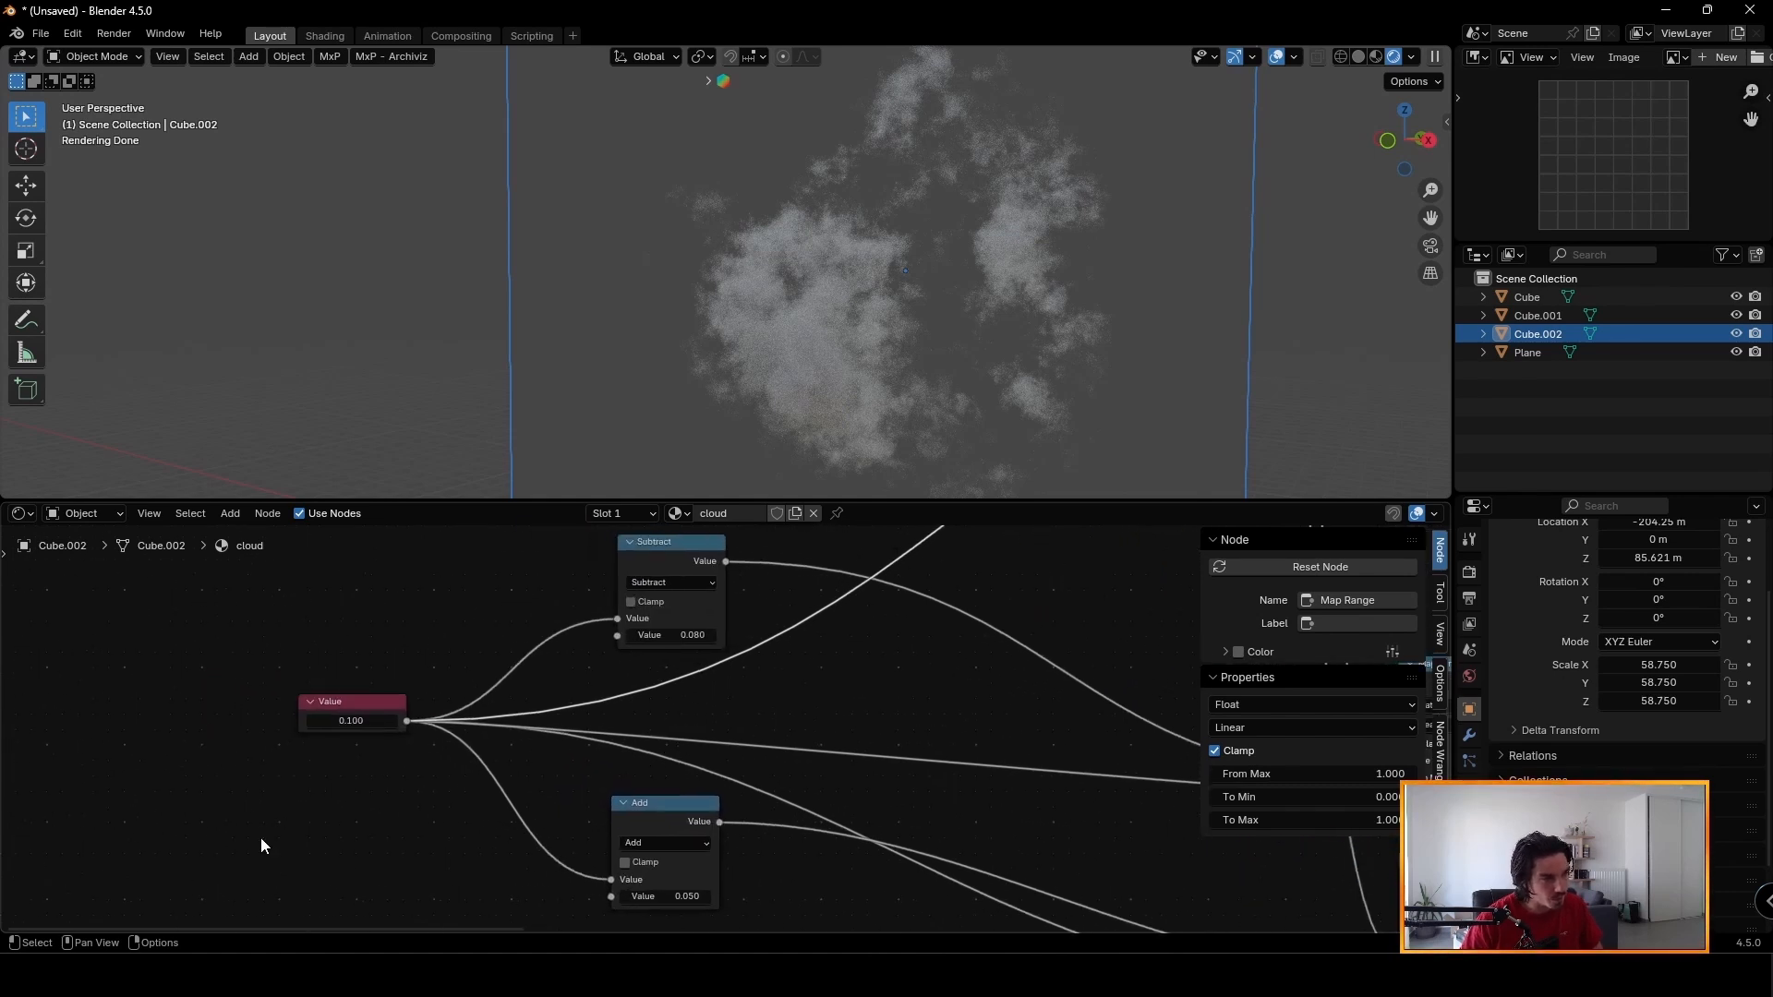
{"action": "left_click_drag", "start_coordinate": [273, 634], "coordinate": [818, 926]}
{"action": "middle_click_drag", "start_coordinate": [817, 926], "coordinate": [346, 595]}
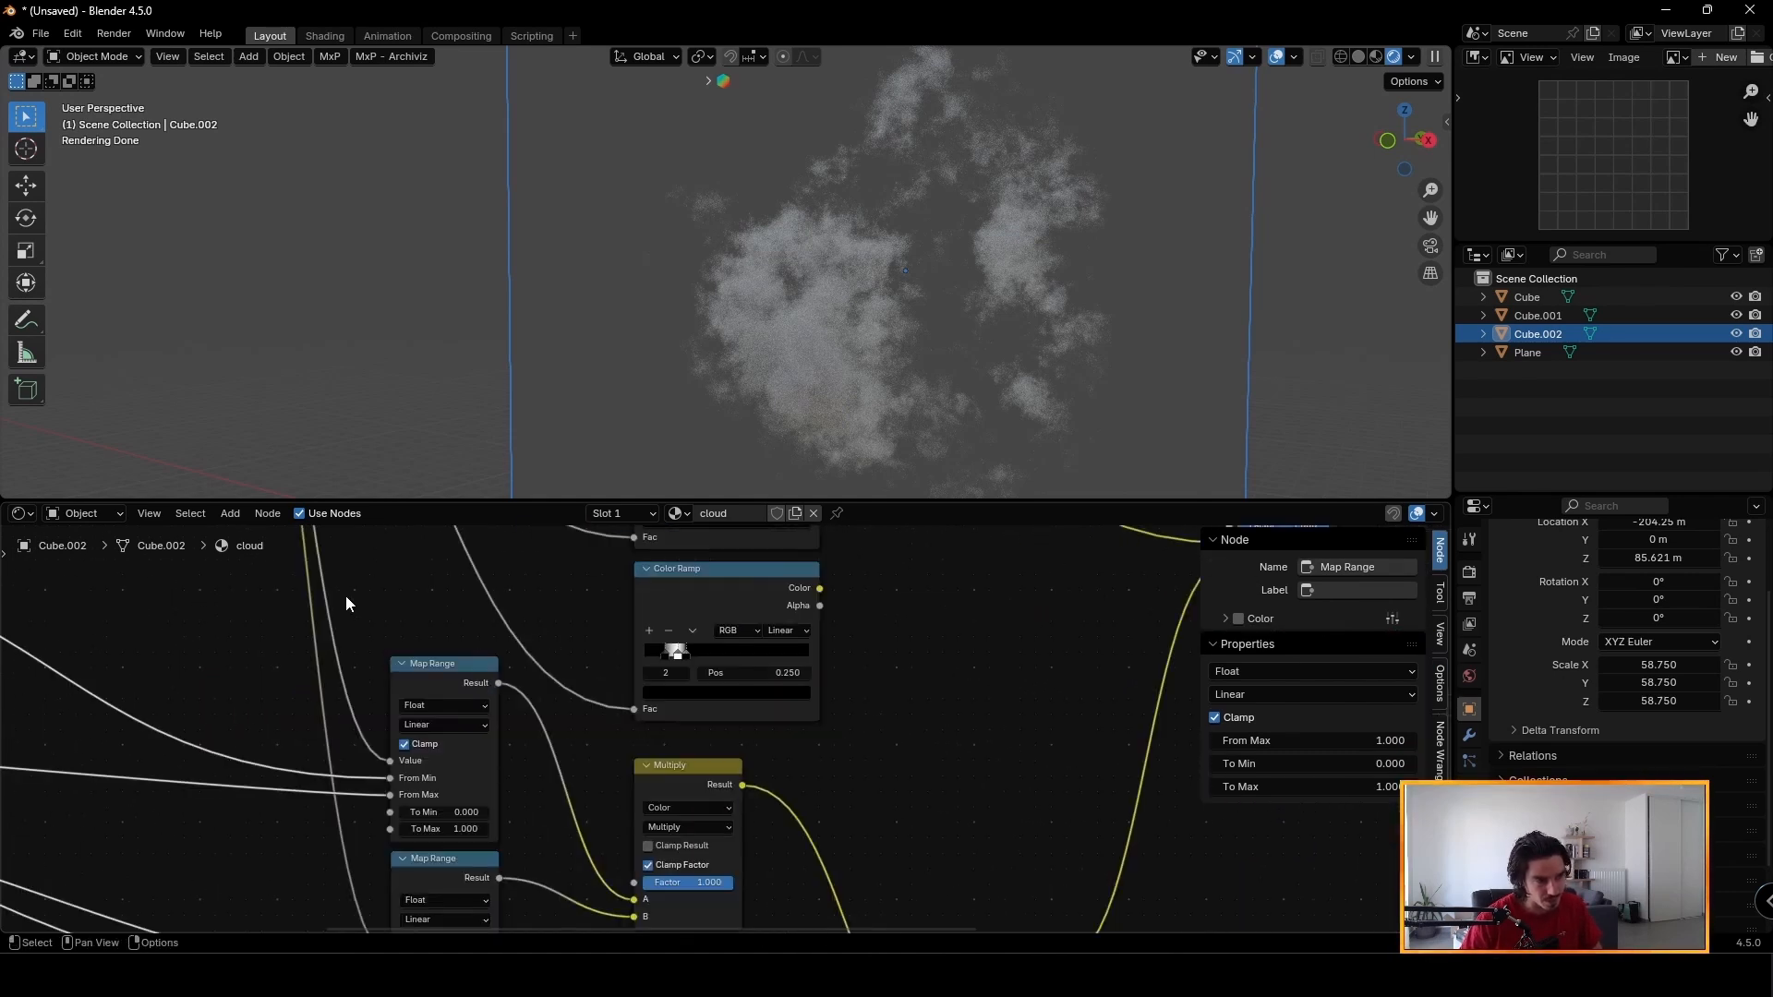
{"action": "key", "text": "KP_Decimal"}
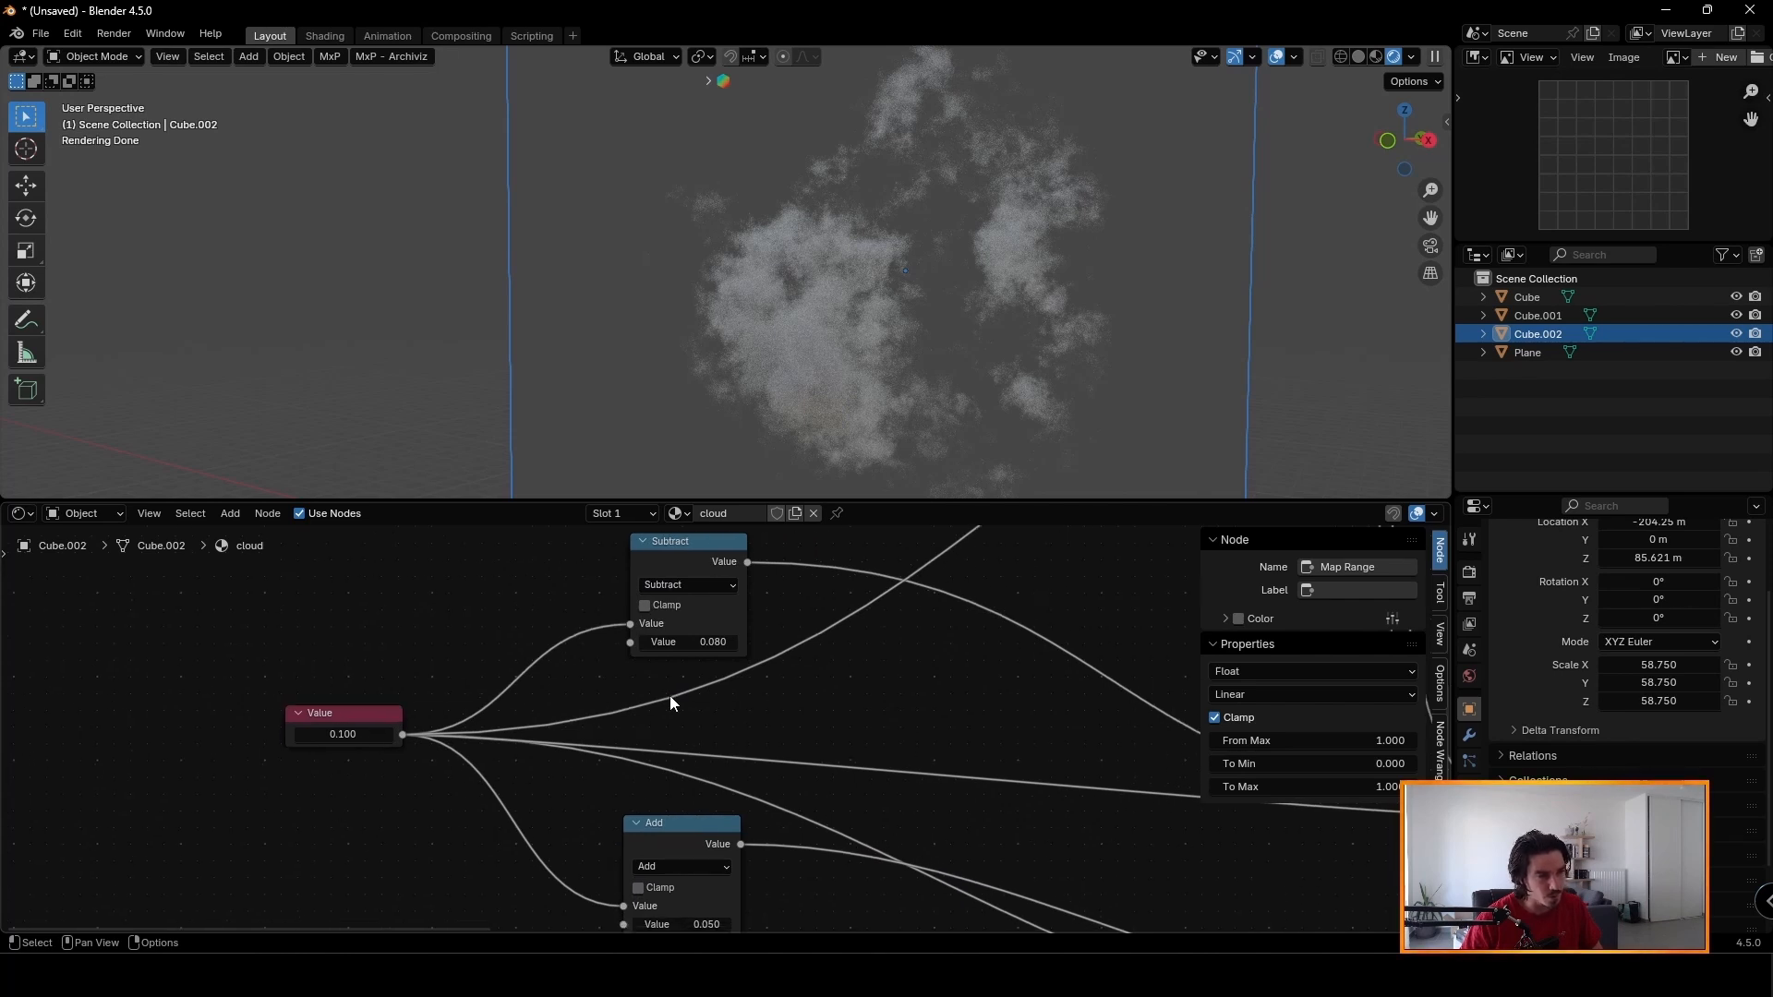
{"action": "left_click", "coordinate": [671, 566]}
{"action": "left_click_drag", "start_coordinate": [775, 596], "coordinate": [283, 900]}
{"action": "left_click_drag", "start_coordinate": [218, 905], "coordinate": [716, 605]}
{"action": "left_click_drag", "start_coordinate": [712, 551], "coordinate": [629, 541]}
{"action": "left_click", "coordinate": [770, 685]}
{"action": "middle_click_drag", "start_coordinate": [816, 685], "coordinate": [813, 713]}
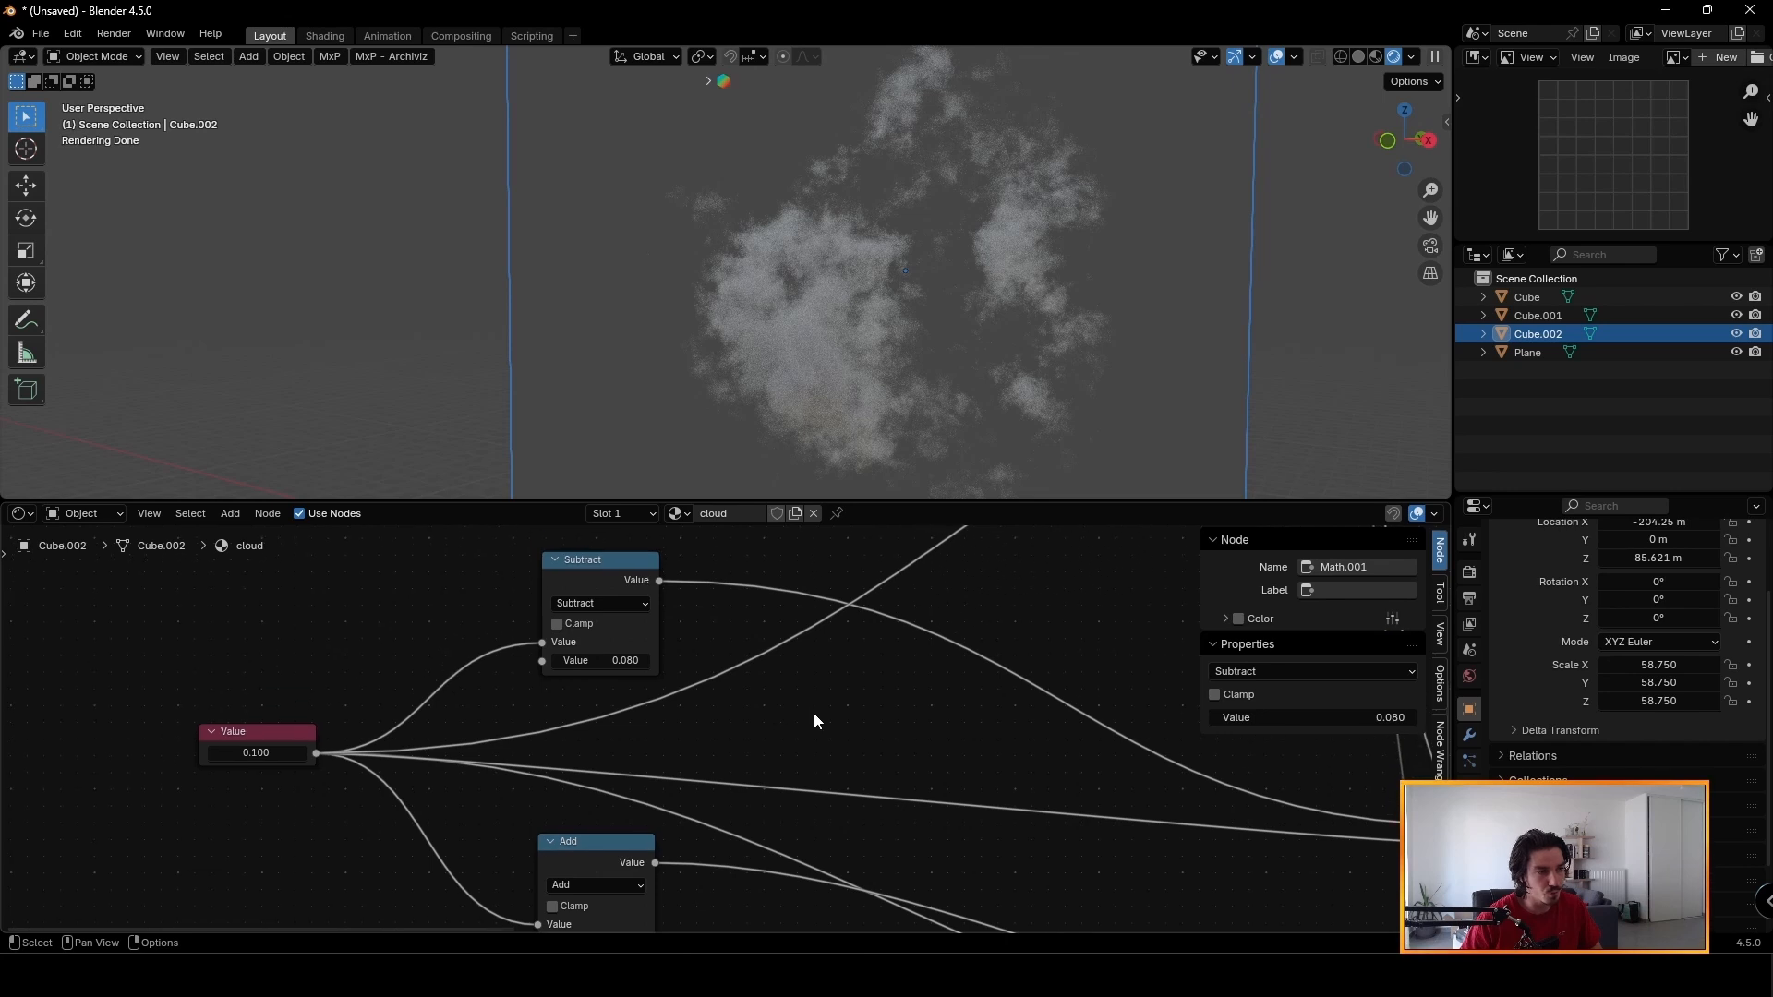
Add a Divide Math node with divisor 1000, feed the Value node into it, and set the Value to 100.
{"action": "key", "text": "shift+a"}
{"action": "left_click", "coordinate": [828, 660]}
{"action": "left_click", "coordinate": [887, 711]}
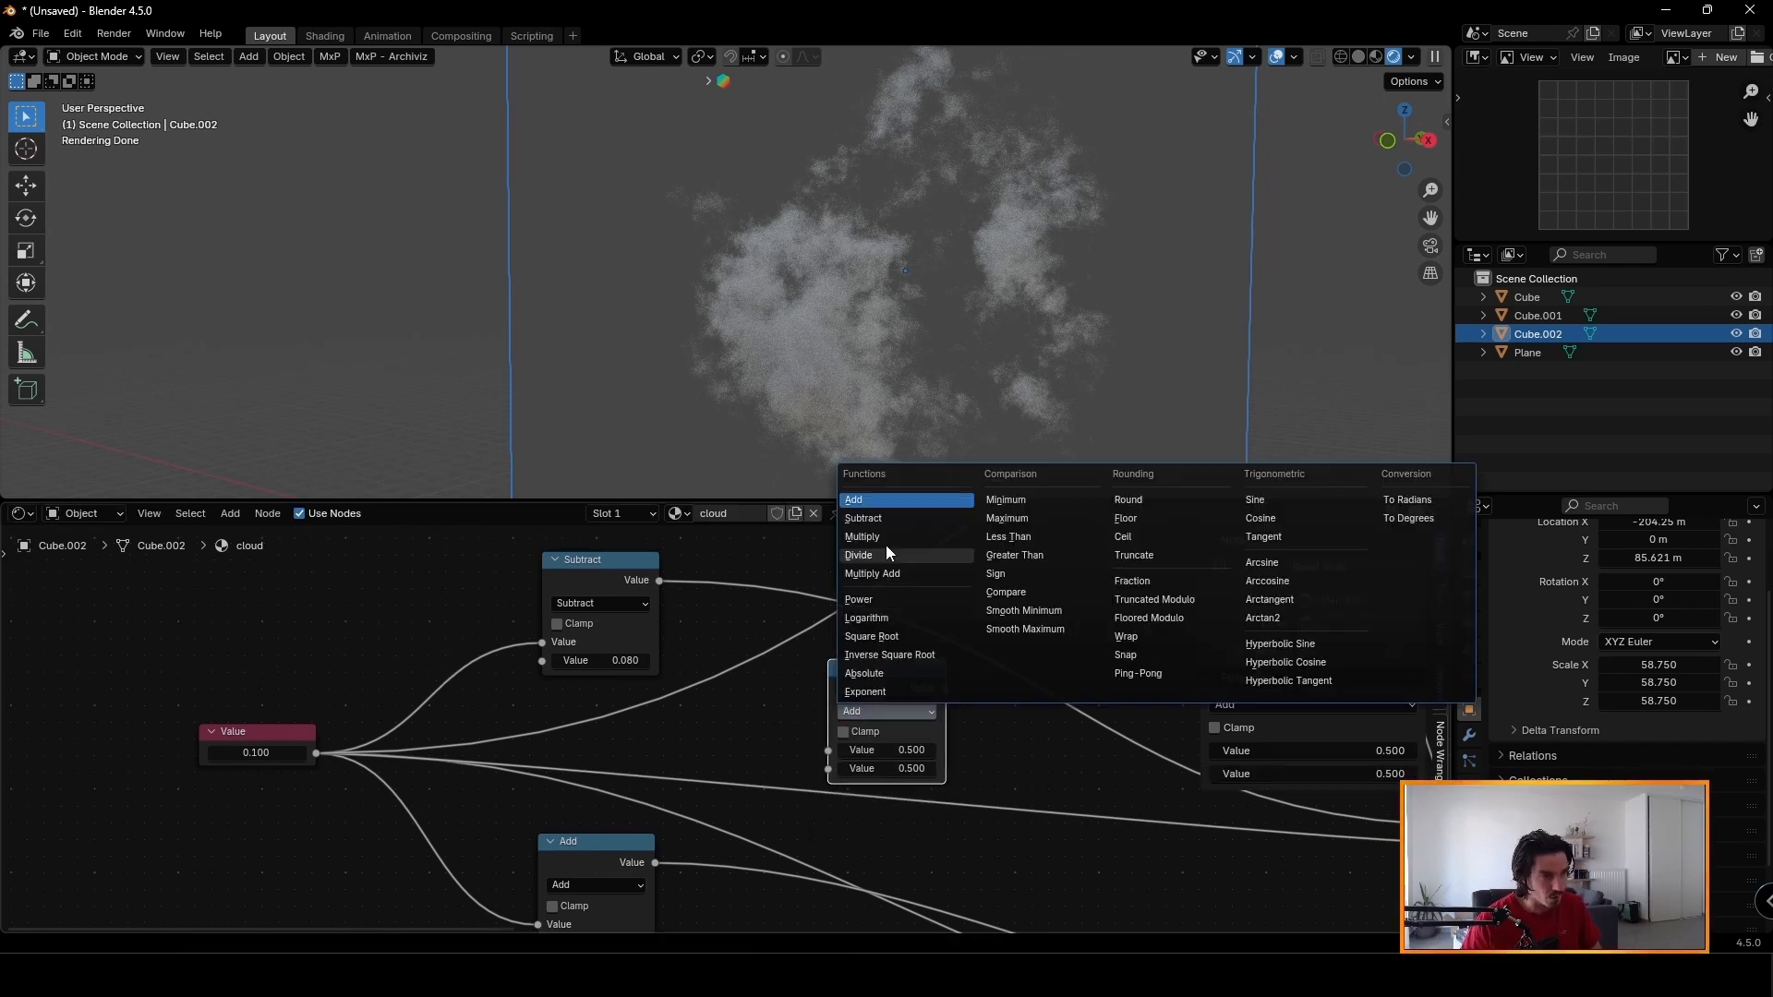
{"action": "left_click", "coordinate": [872, 554]}
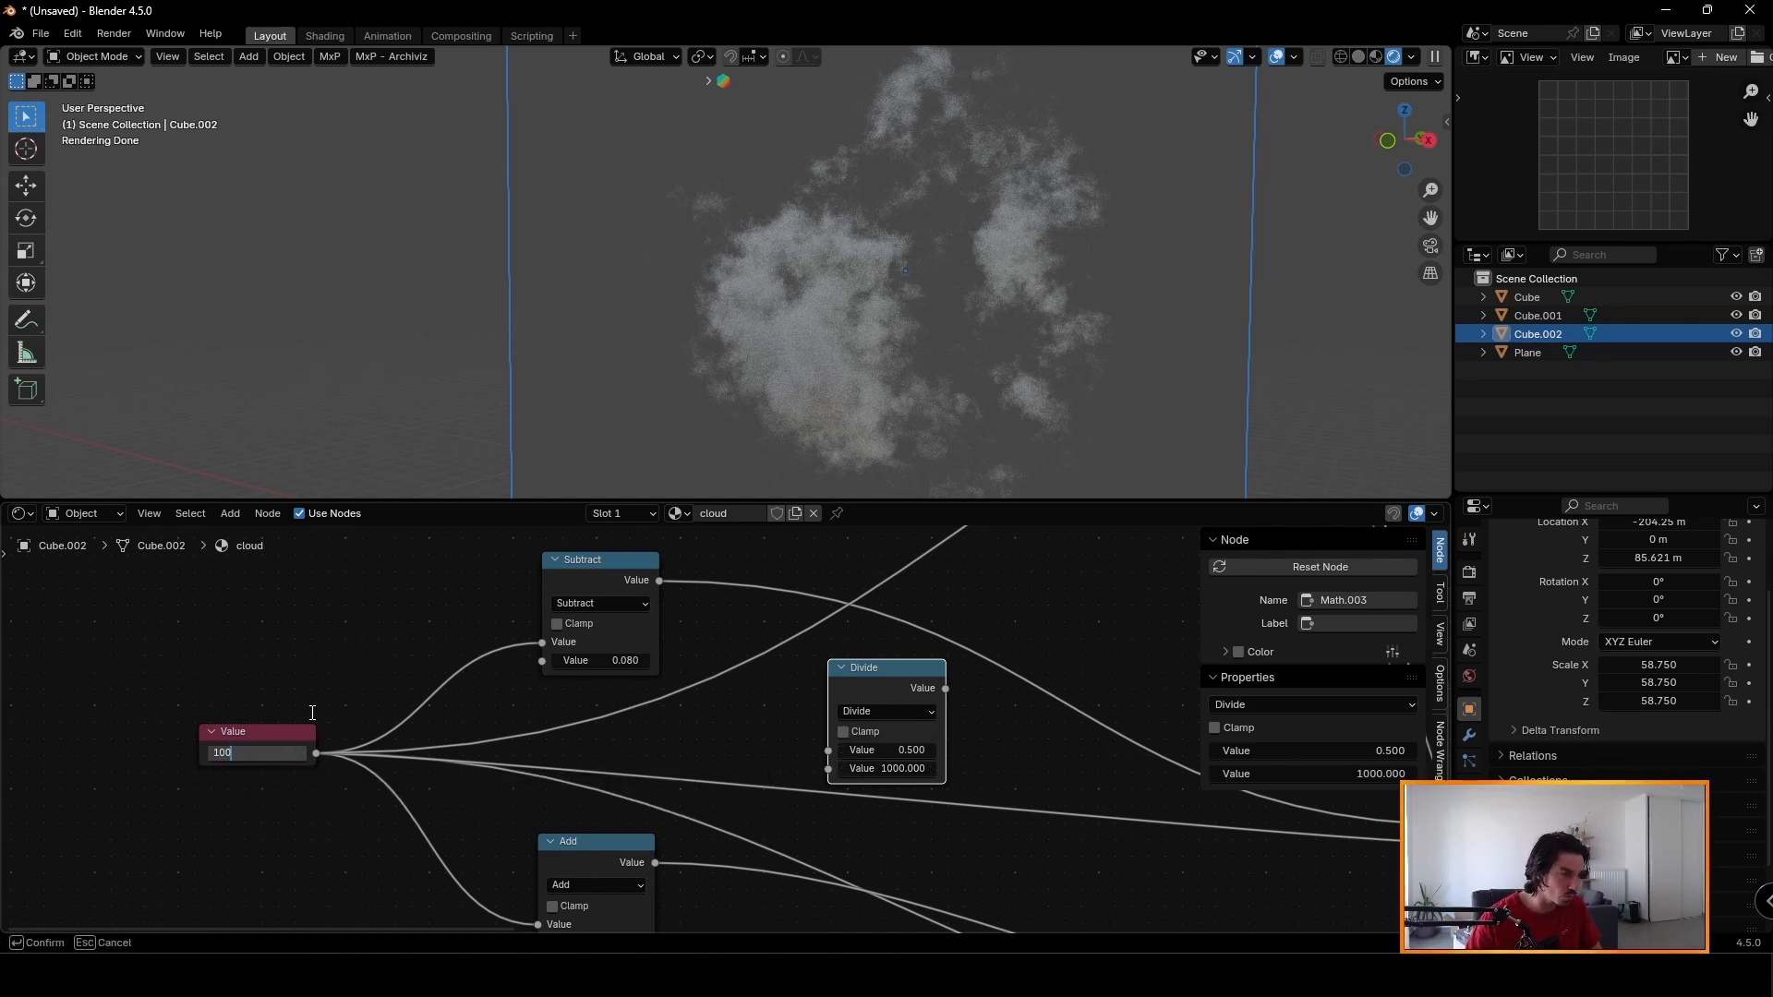
{"action": "left_click_drag", "start_coordinate": [316, 753], "coordinate": [829, 749]}
{"action": "left_click", "coordinate": [275, 721]}
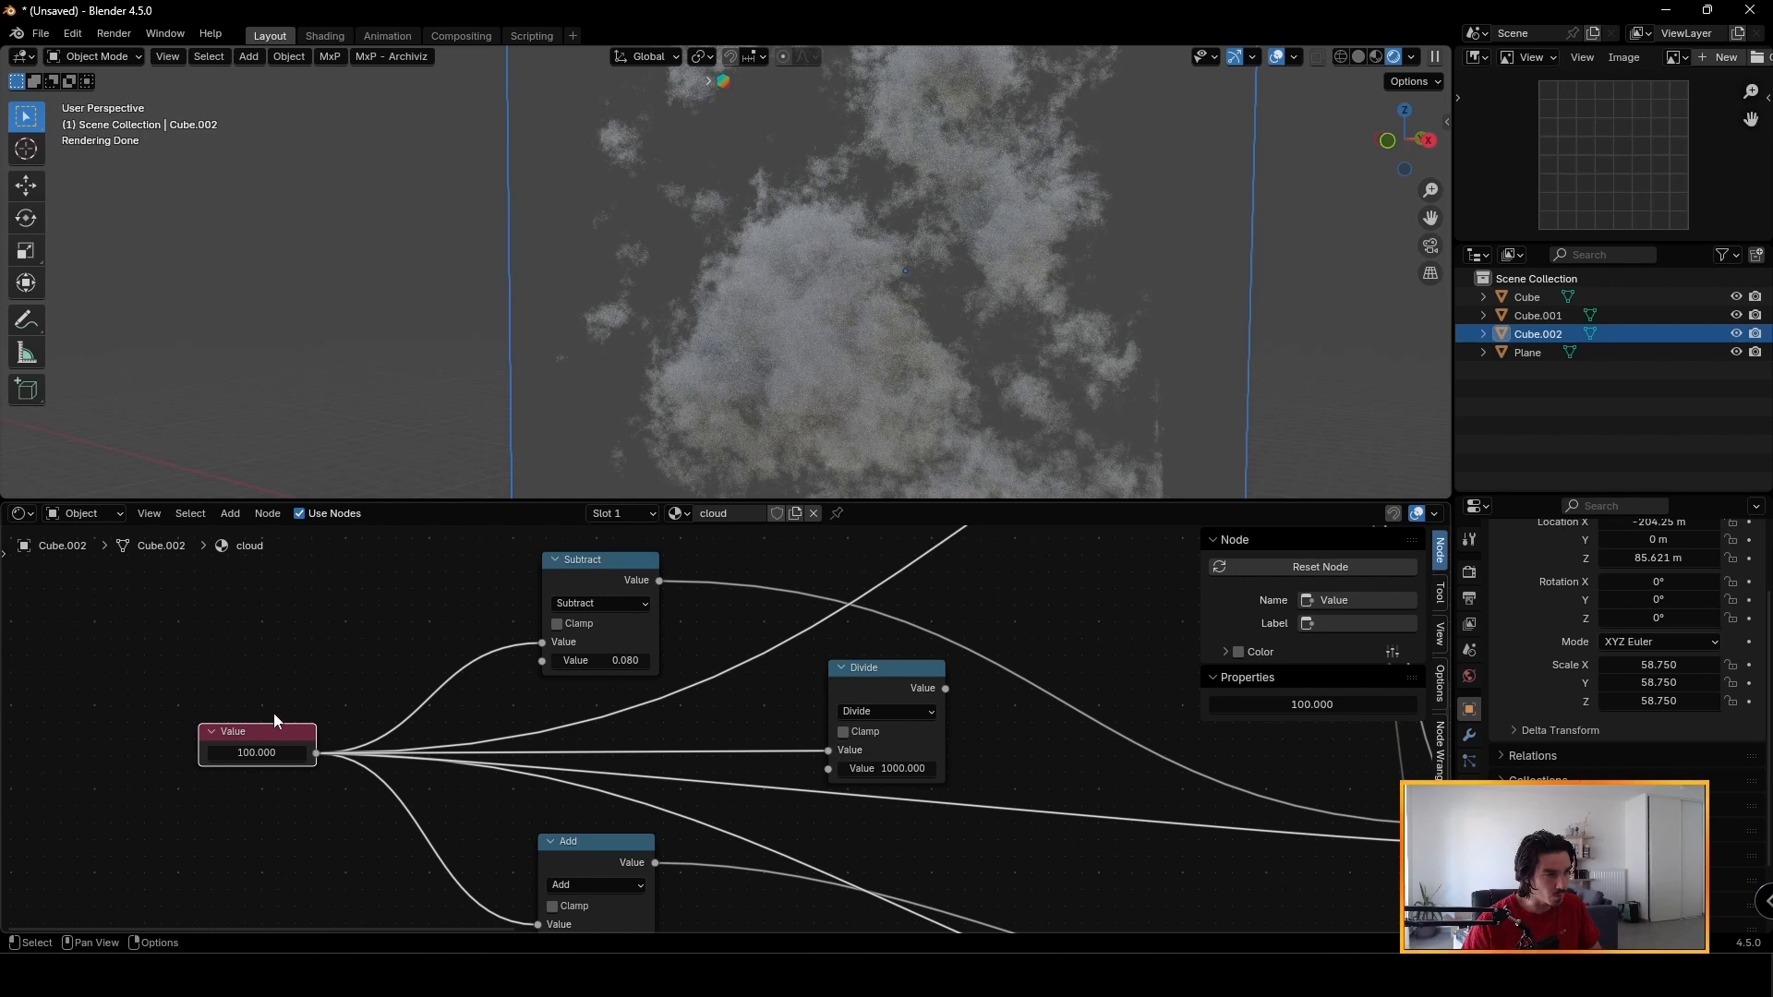
Connect the Divide node's output to the From Max of the first shell Map Range.
{"action": "middle_click_drag", "start_coordinate": [1016, 736], "coordinate": [616, 728]}
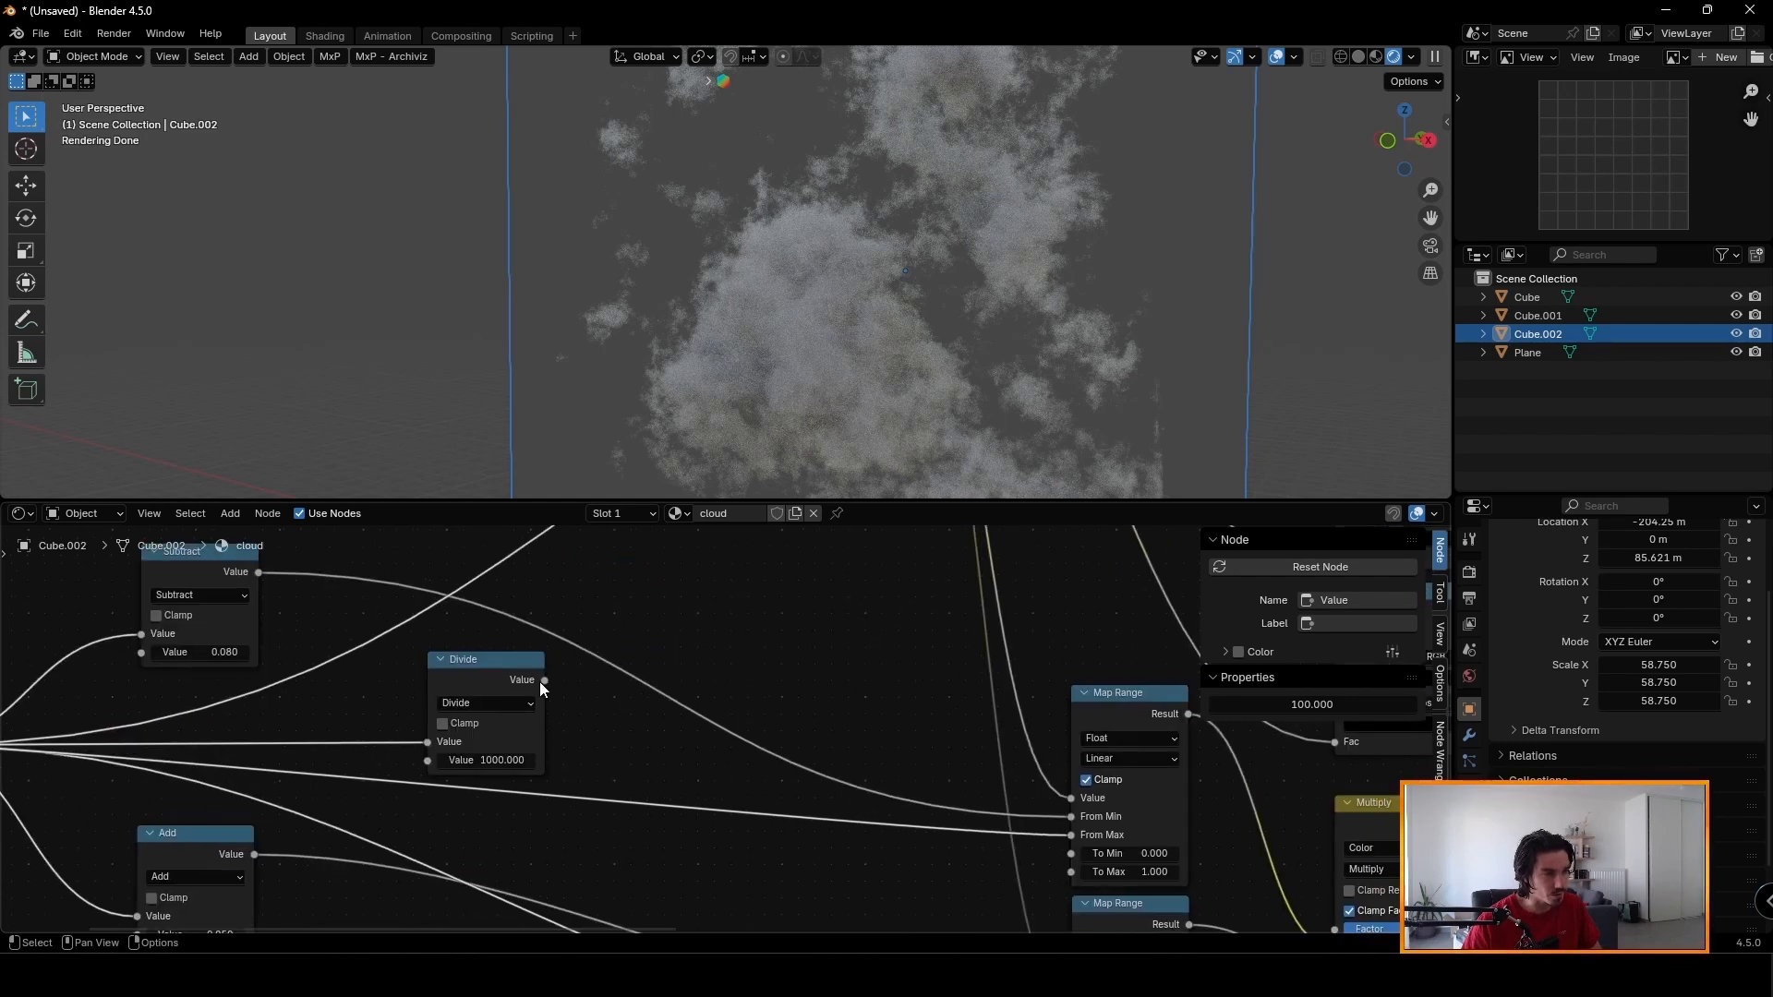
{"action": "left_click_drag", "start_coordinate": [544, 681], "coordinate": [676, 784]}
{"action": "right_click", "coordinate": [676, 784]}
{"action": "mouse_move", "coordinate": [346, 749]}
{"action": "middle_mouse_down"}
{"action": "mouse_move", "coordinate": [694, 750]}
{"action": "mouse_move", "coordinate": [379, 750]}
{"action": "middle_mouse_up"}
{"action": "key", "text": "Return"}
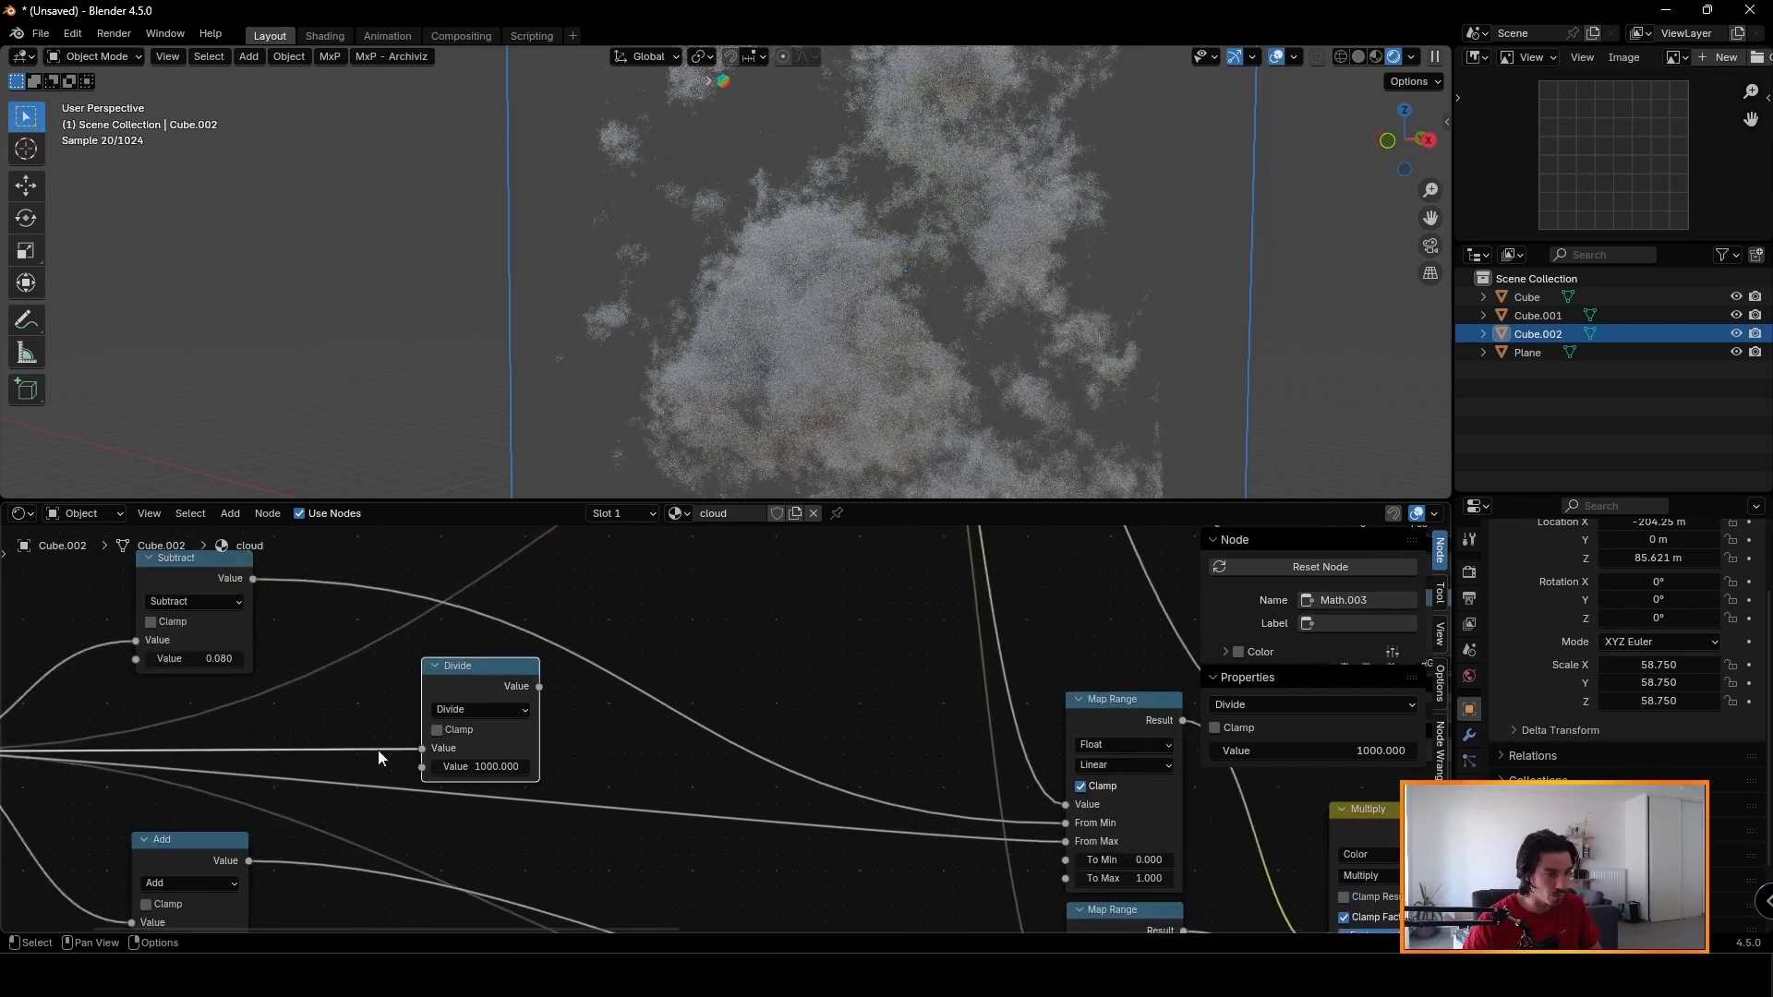
{"action": "left_click_drag", "start_coordinate": [1037, 833], "coordinate": [1030, 700]}
Connect the Divide output to the gradient Map Range's From Min as well and set the shared Value to 200.
{"action": "middle_click_drag", "start_coordinate": [618, 553], "coordinate": [676, 781]}
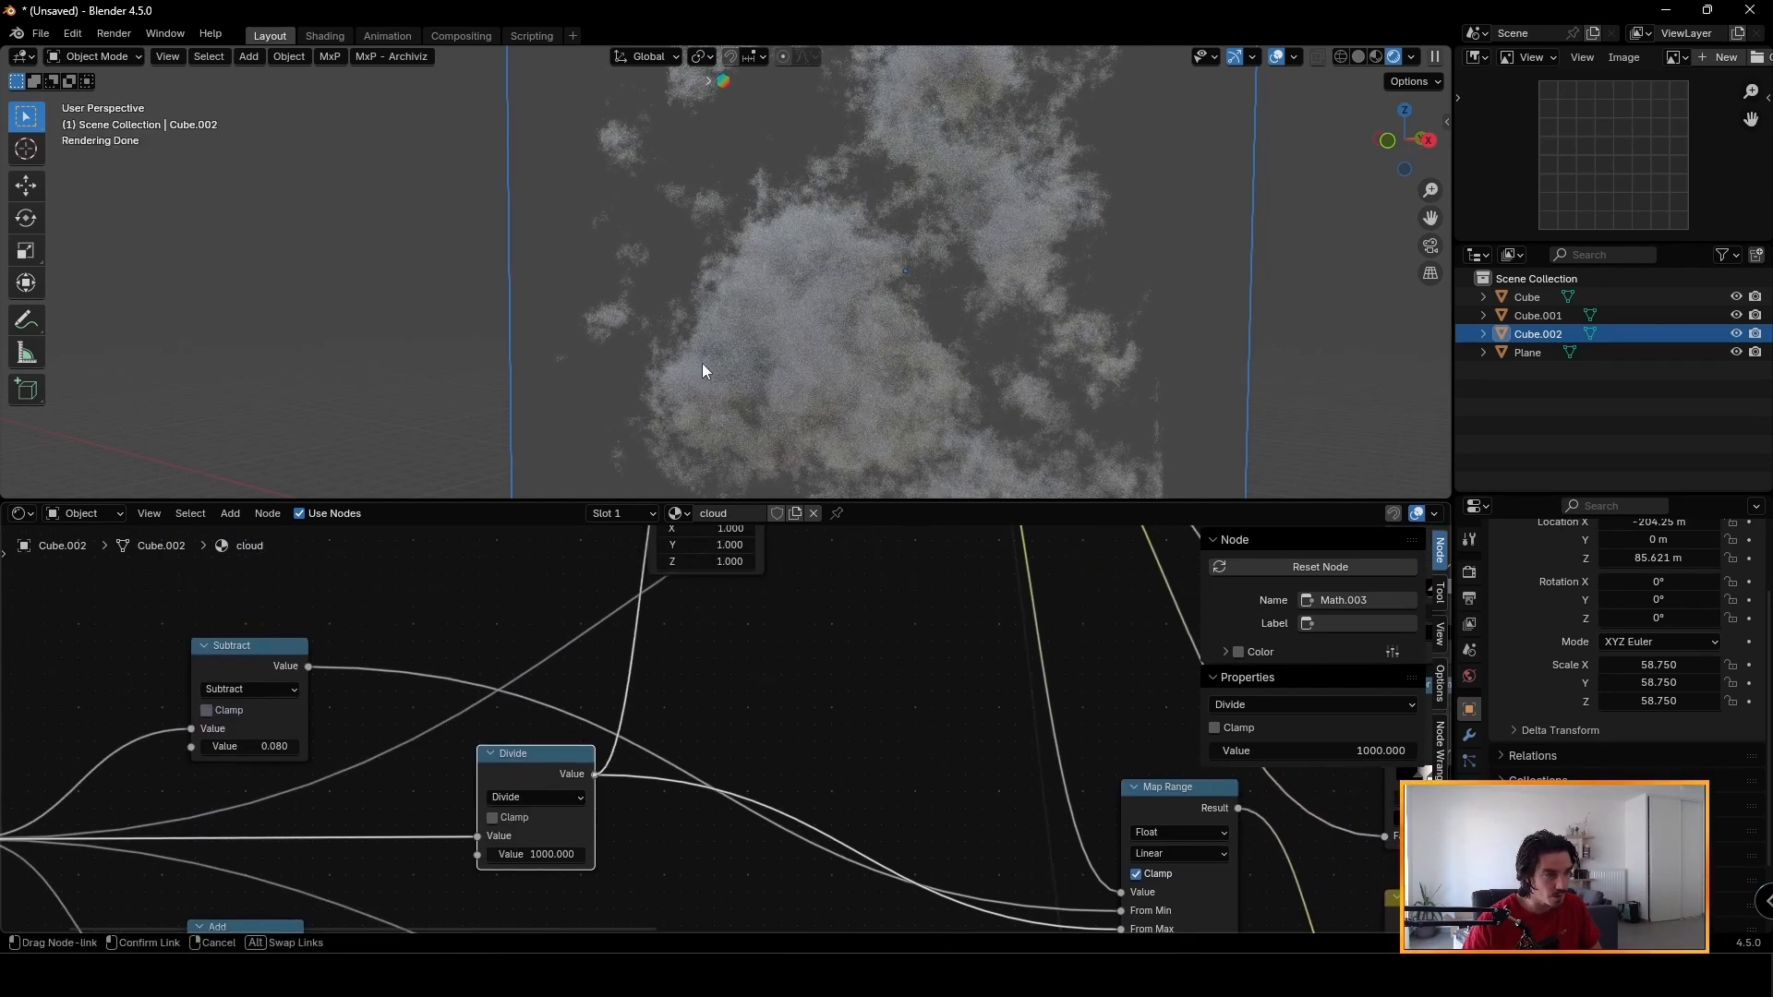
{"action": "left_click_drag", "start_coordinate": [702, 364], "coordinate": [1066, 745]}
{"action": "middle_click_drag", "start_coordinate": [713, 846], "coordinate": [1133, 445]}
{"action": "scroll", "coordinate": [852, 724], "scroll_direction": "down", "scroll_amount": 1}
{"action": "left_click_drag", "start_coordinate": [897, 680], "coordinate": [877, 691]}
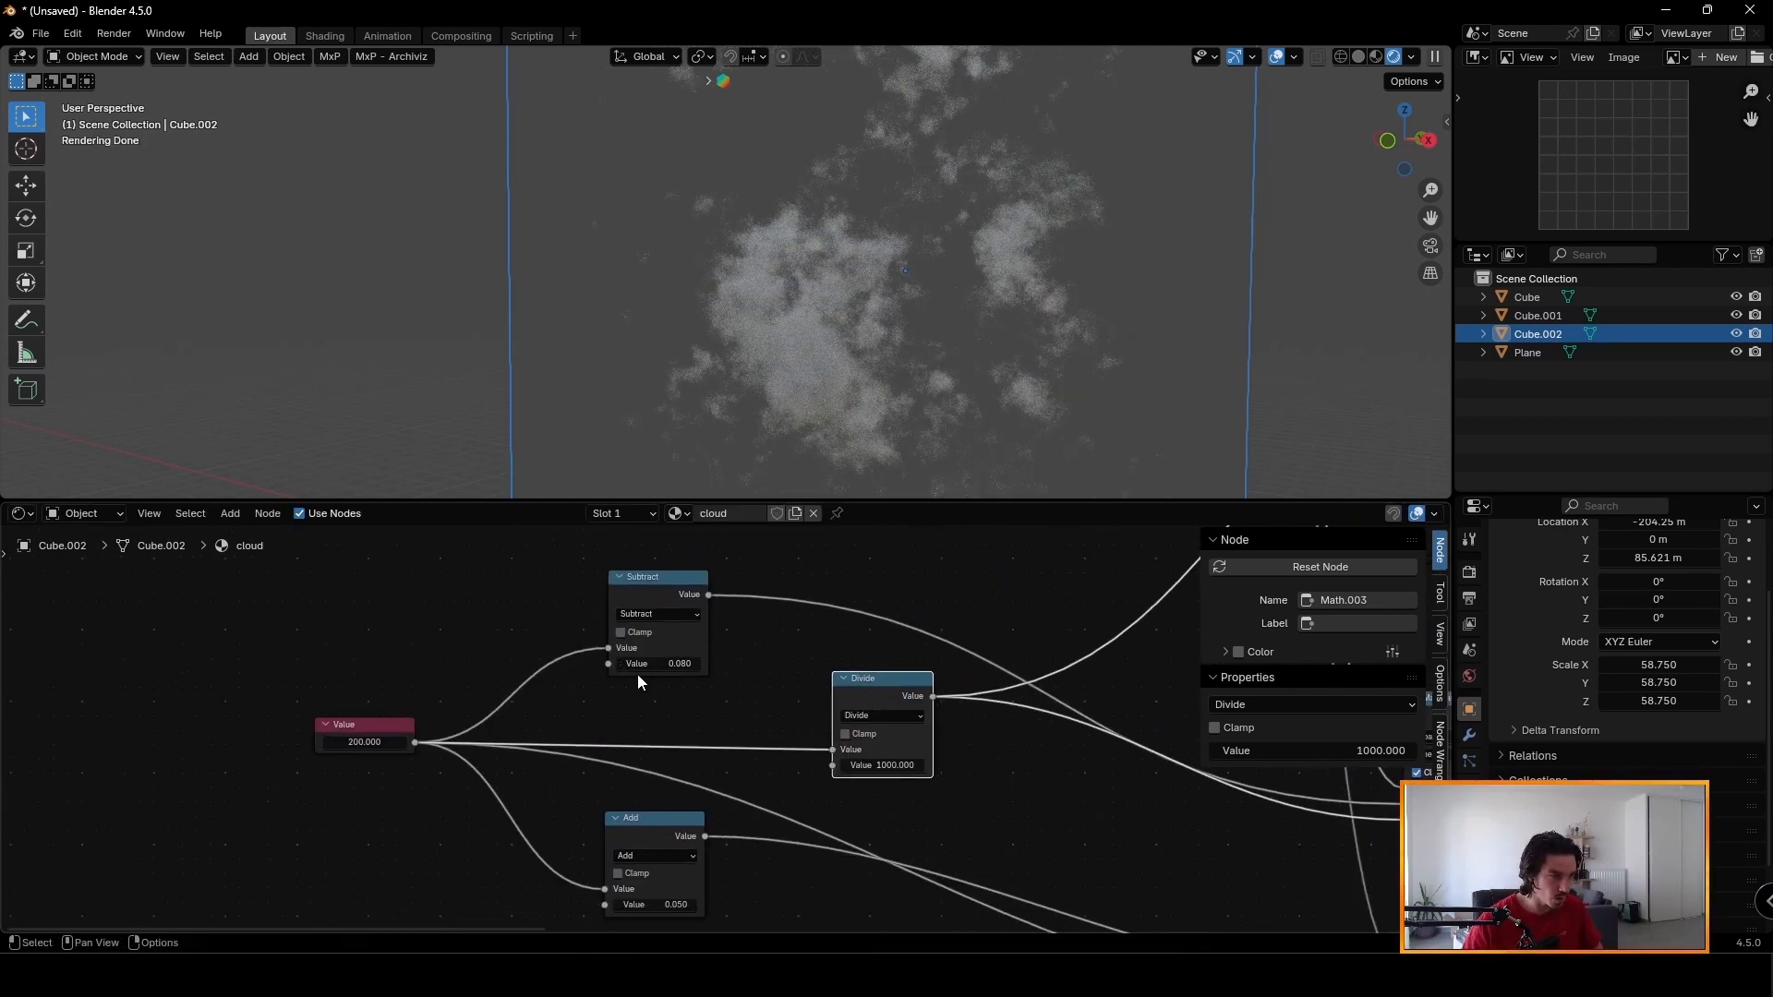
Set the Subtract amount to 80 and insert a duplicate of the Divide node between Subtract and the Map Range.
{"action": "scroll", "coordinate": [637, 681], "scroll_direction": "up", "scroll_amount": 1}
{"action": "left_click", "coordinate": [667, 660]}
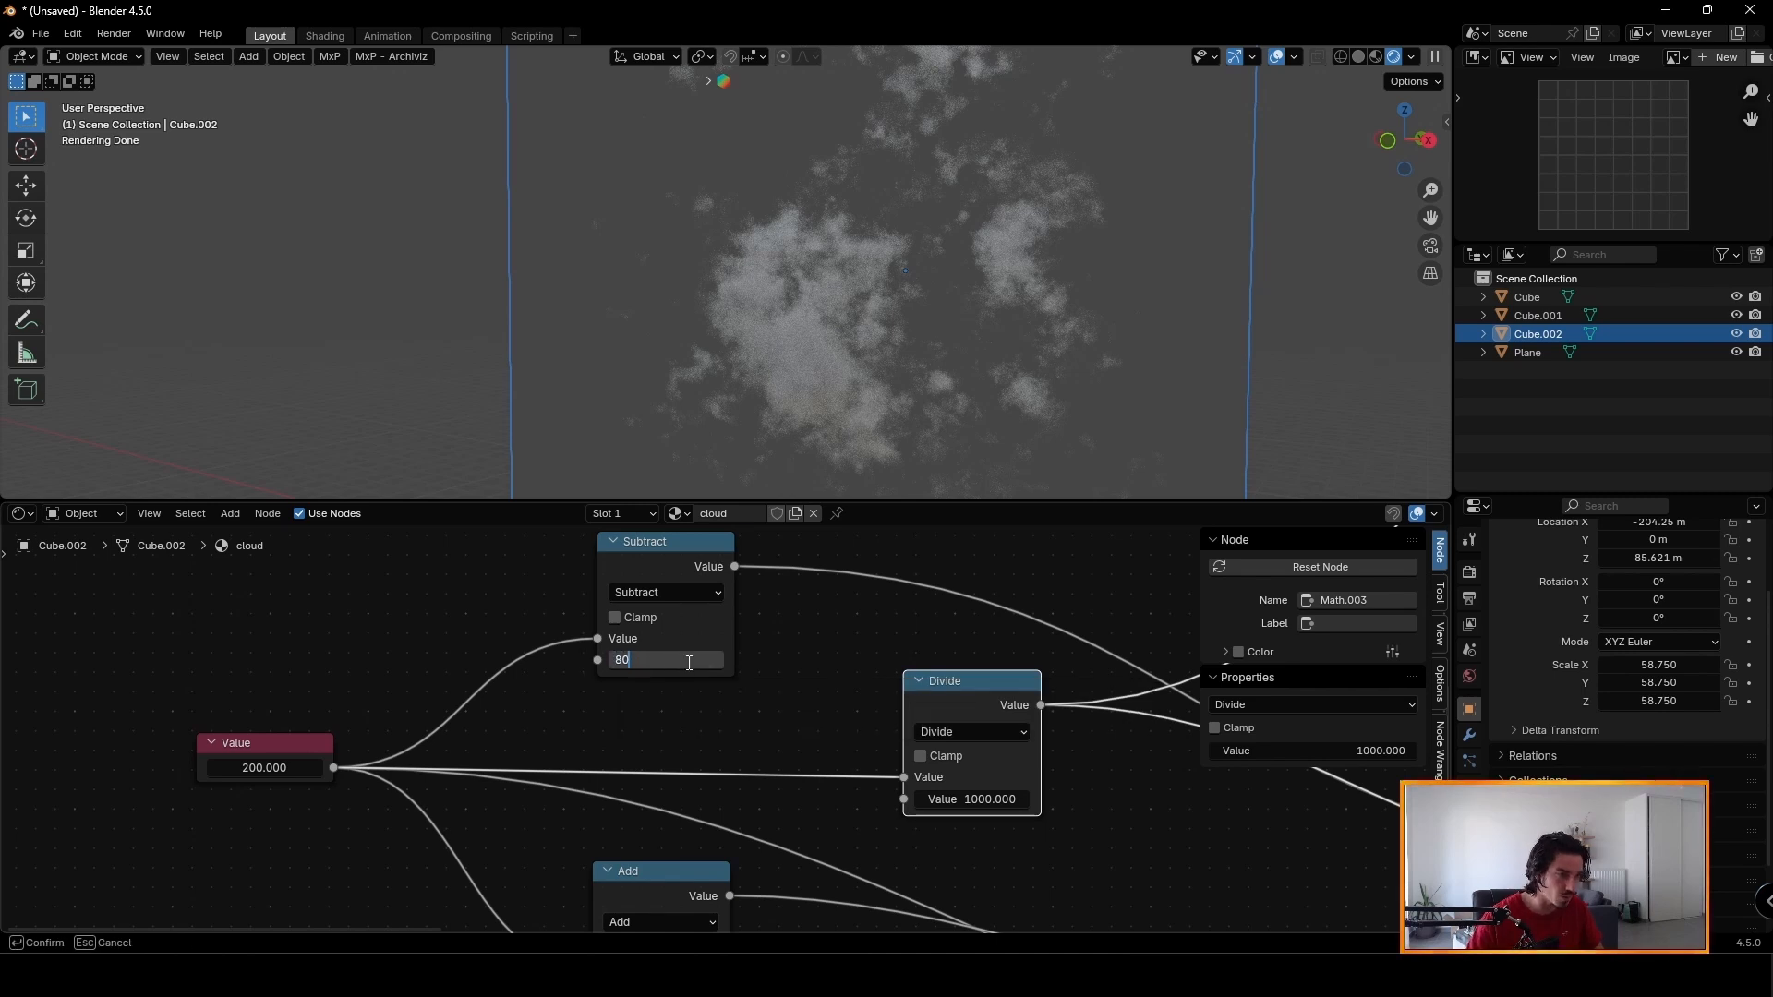
{"action": "key", "text": "Return"}
{"action": "left_click", "coordinate": [919, 681]}
{"action": "key", "text": "shift+d"}
{"action": "left_click", "coordinate": [912, 611]}
{"action": "left_click", "coordinate": [918, 683]}
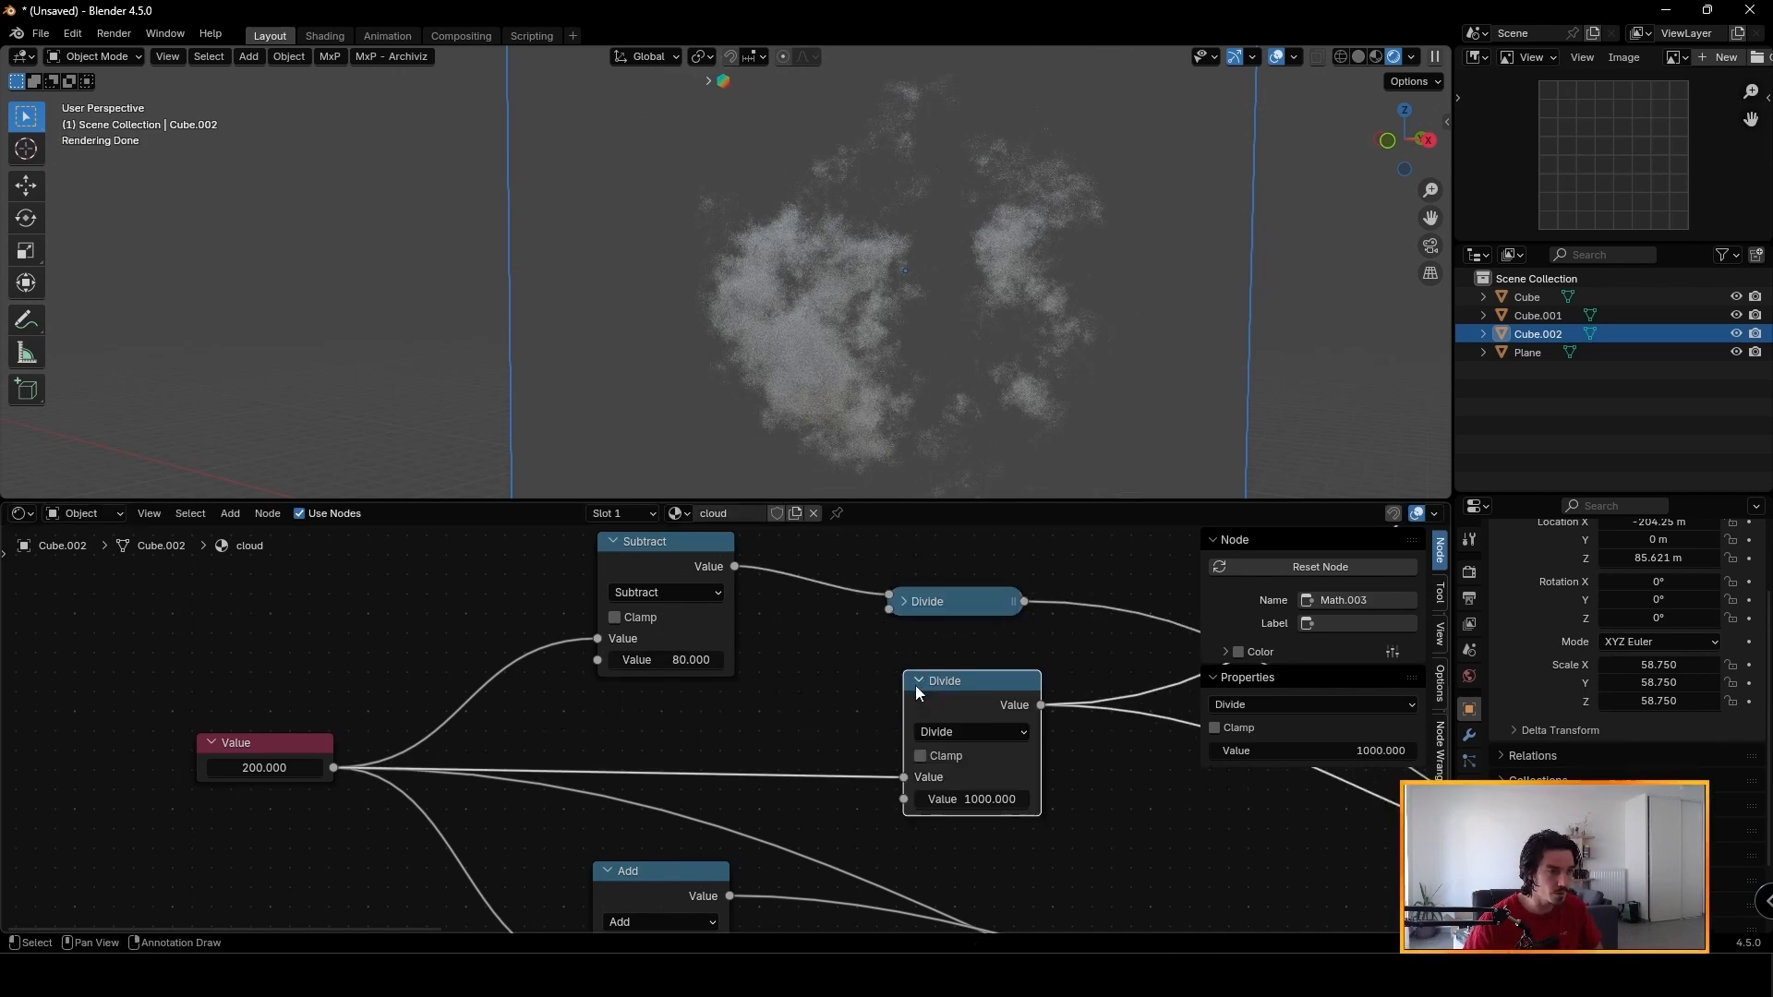
Set the Add amount to 50 and insert another Divide duplicate on the Value node's link to the second shell Map Range.
{"action": "scroll", "coordinate": [915, 692], "scroll_direction": "up", "scroll_amount": 1}
{"action": "middle_click_drag", "start_coordinate": [915, 693], "coordinate": [931, 539]}
{"action": "left_click", "coordinate": [656, 860]}
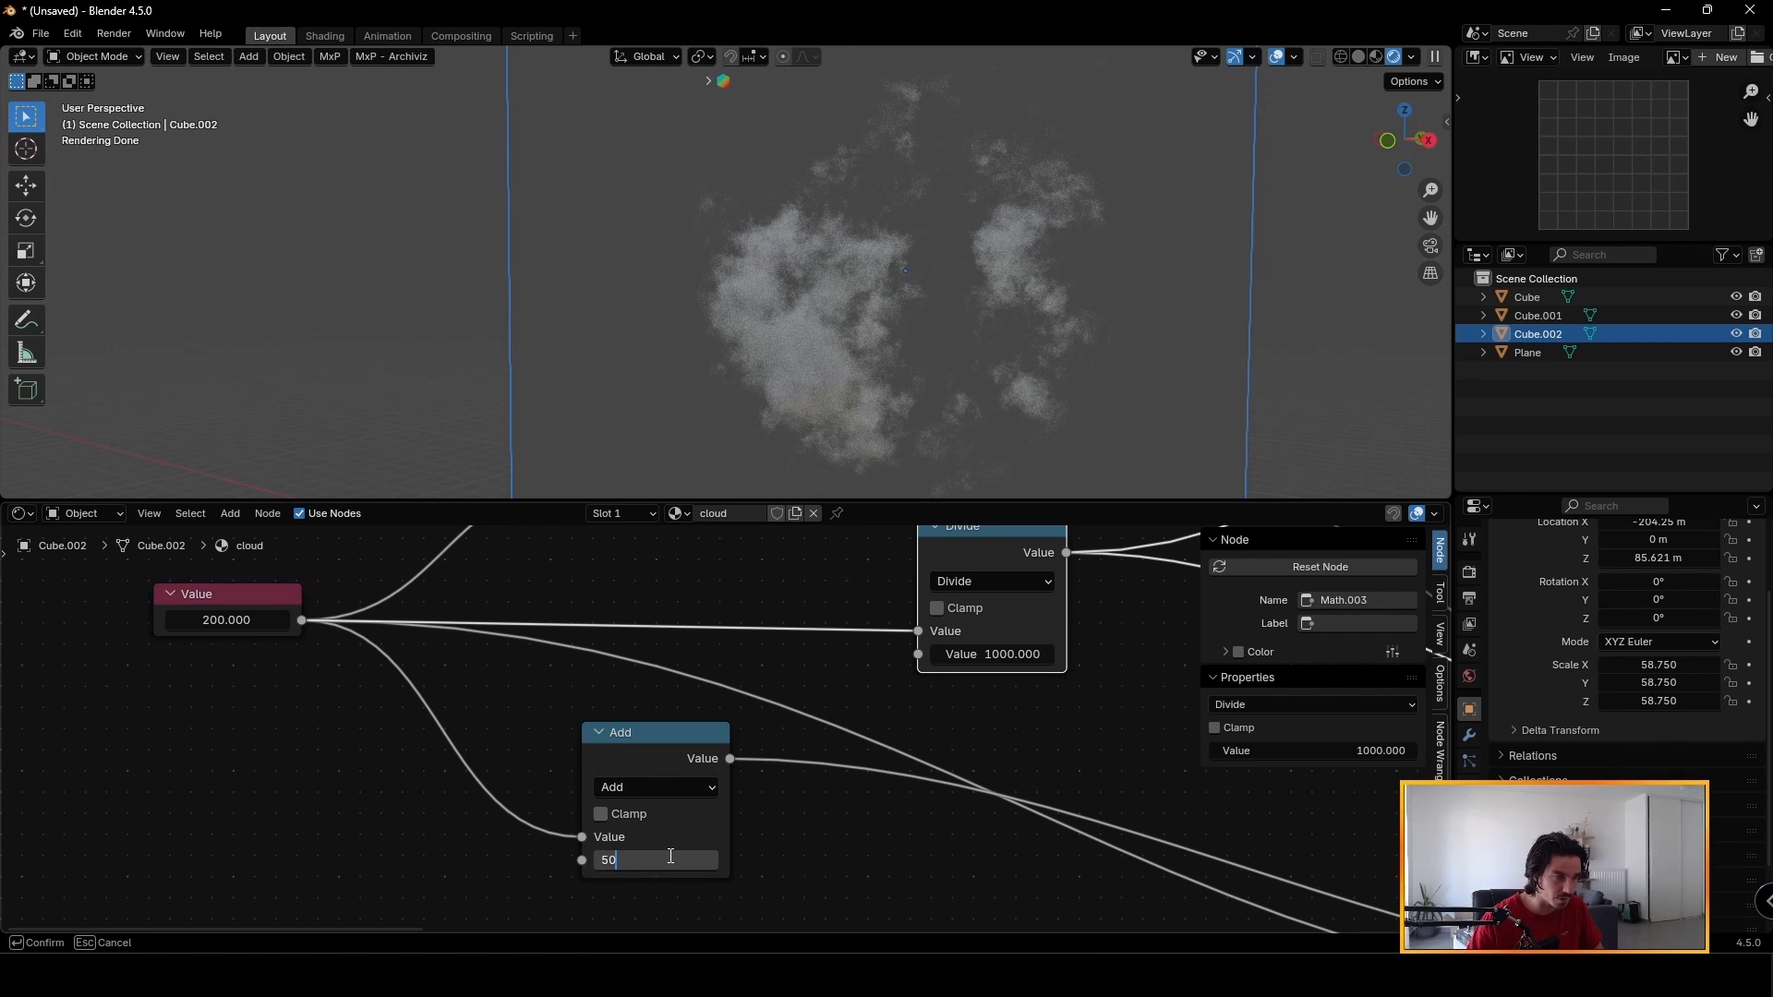
{"action": "key", "text": "shift+d"}
{"action": "left_click", "coordinate": [837, 772]}
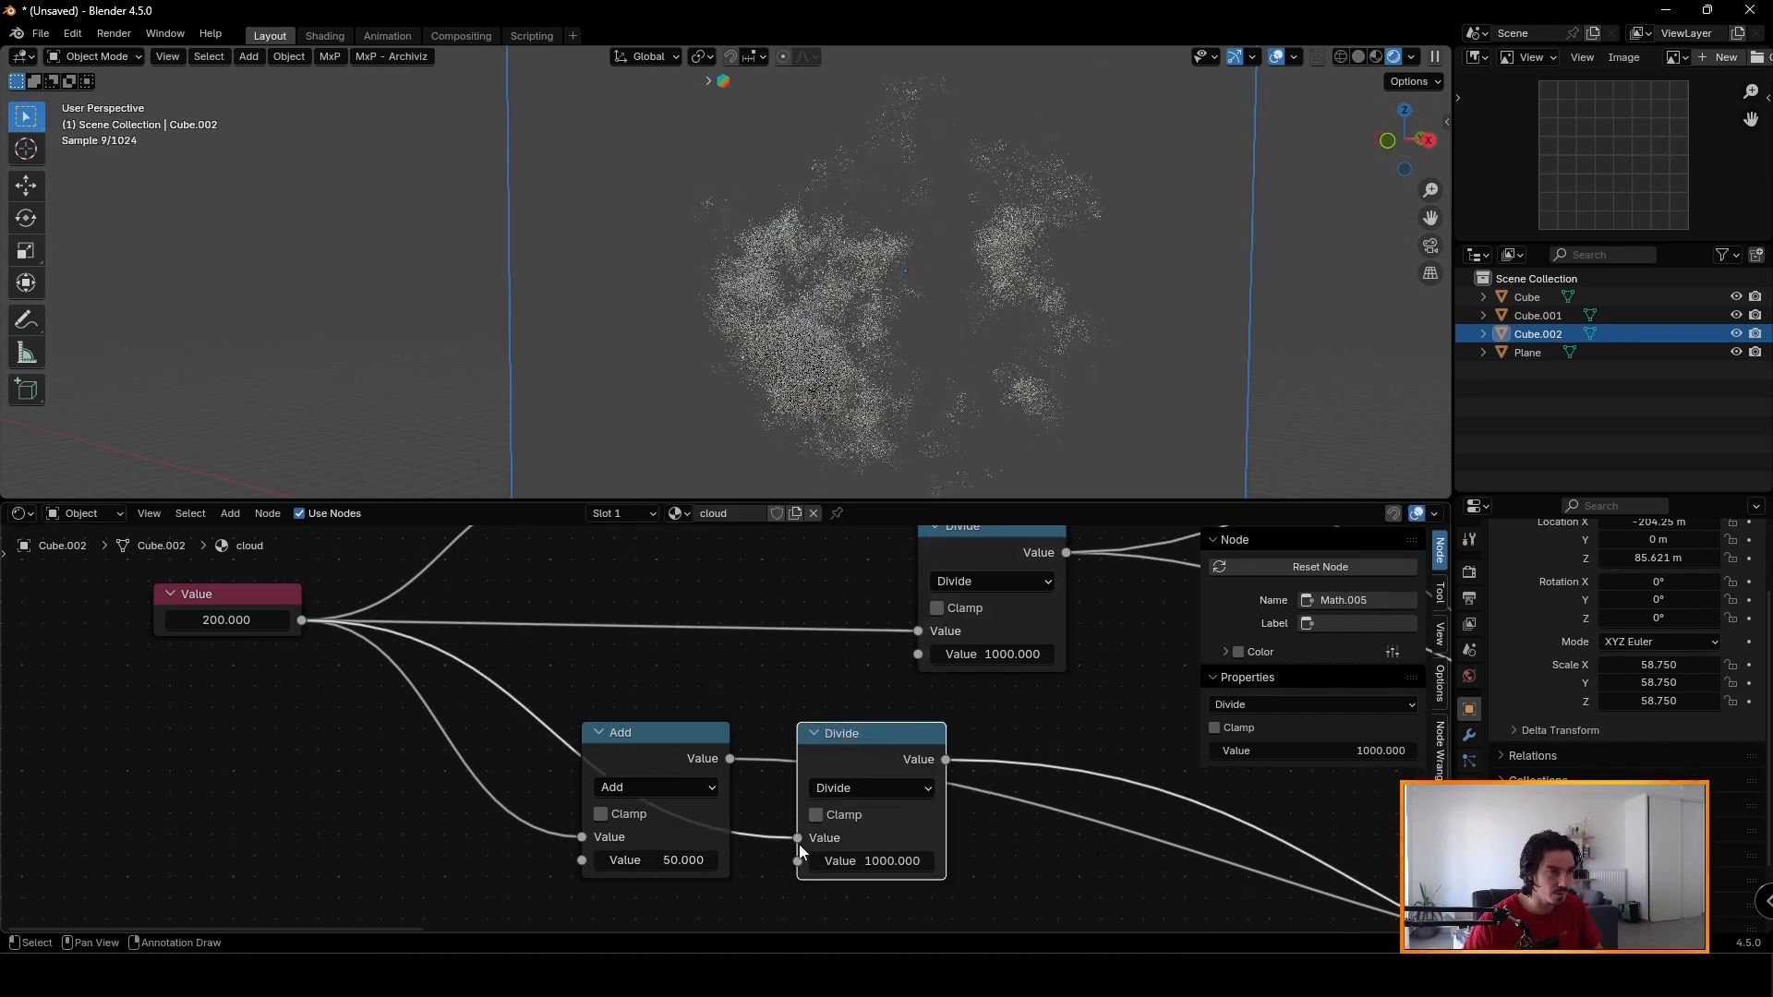
{"action": "left_click_drag", "start_coordinate": [836, 772], "coordinate": [965, 880]}
{"action": "middle_click_drag", "start_coordinate": [271, 658], "coordinate": [552, 707]}
{"action": "scroll", "coordinate": [552, 706], "scroll_direction": "down", "scroll_amount": 2}
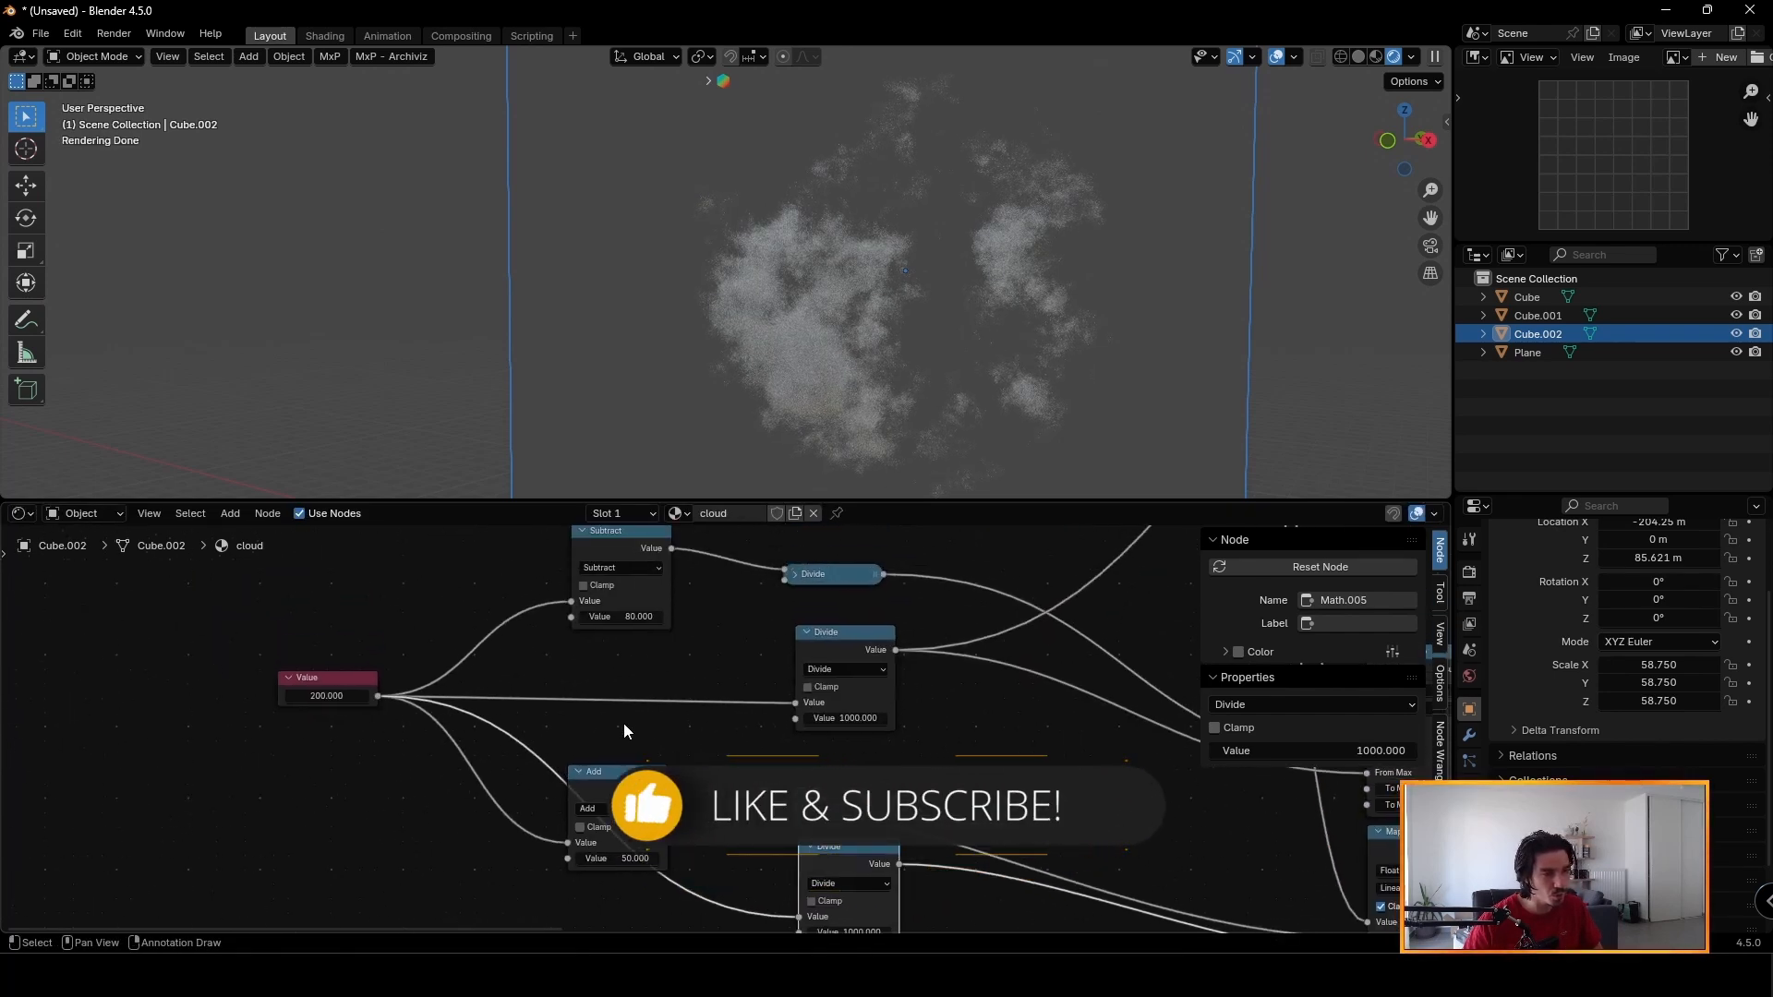
Expand the collapsed Divide node after Subtract and raise the shared Value to 231.500.
{"action": "double_click", "coordinate": [784, 593]}
{"action": "left_click_drag", "start_coordinate": [413, 722], "coordinate": [477, 721]}
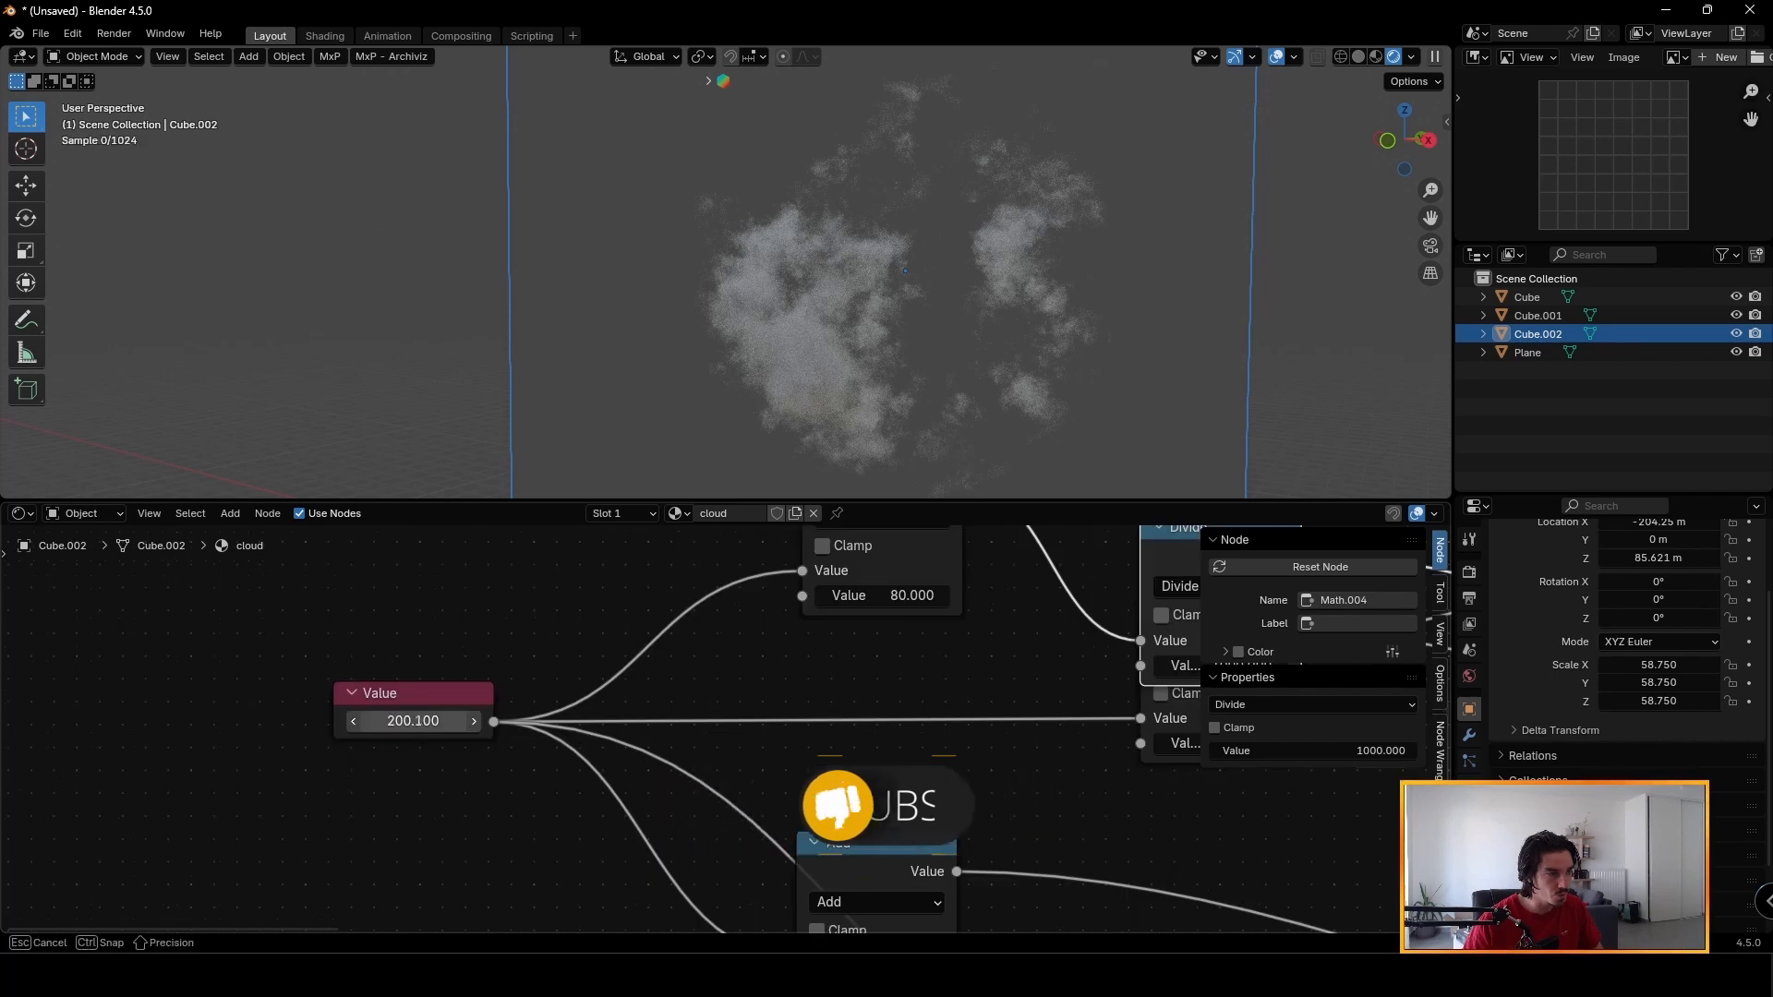
{"action": "scroll", "coordinate": [413, 721], "scroll_direction": "down", "scroll_amount": 3}
{"action": "middle_click_drag", "start_coordinate": [809, 914], "coordinate": [784, 819]}
{"action": "scroll", "coordinate": [783, 819], "scroll_direction": "up", "scroll_amount": 5}
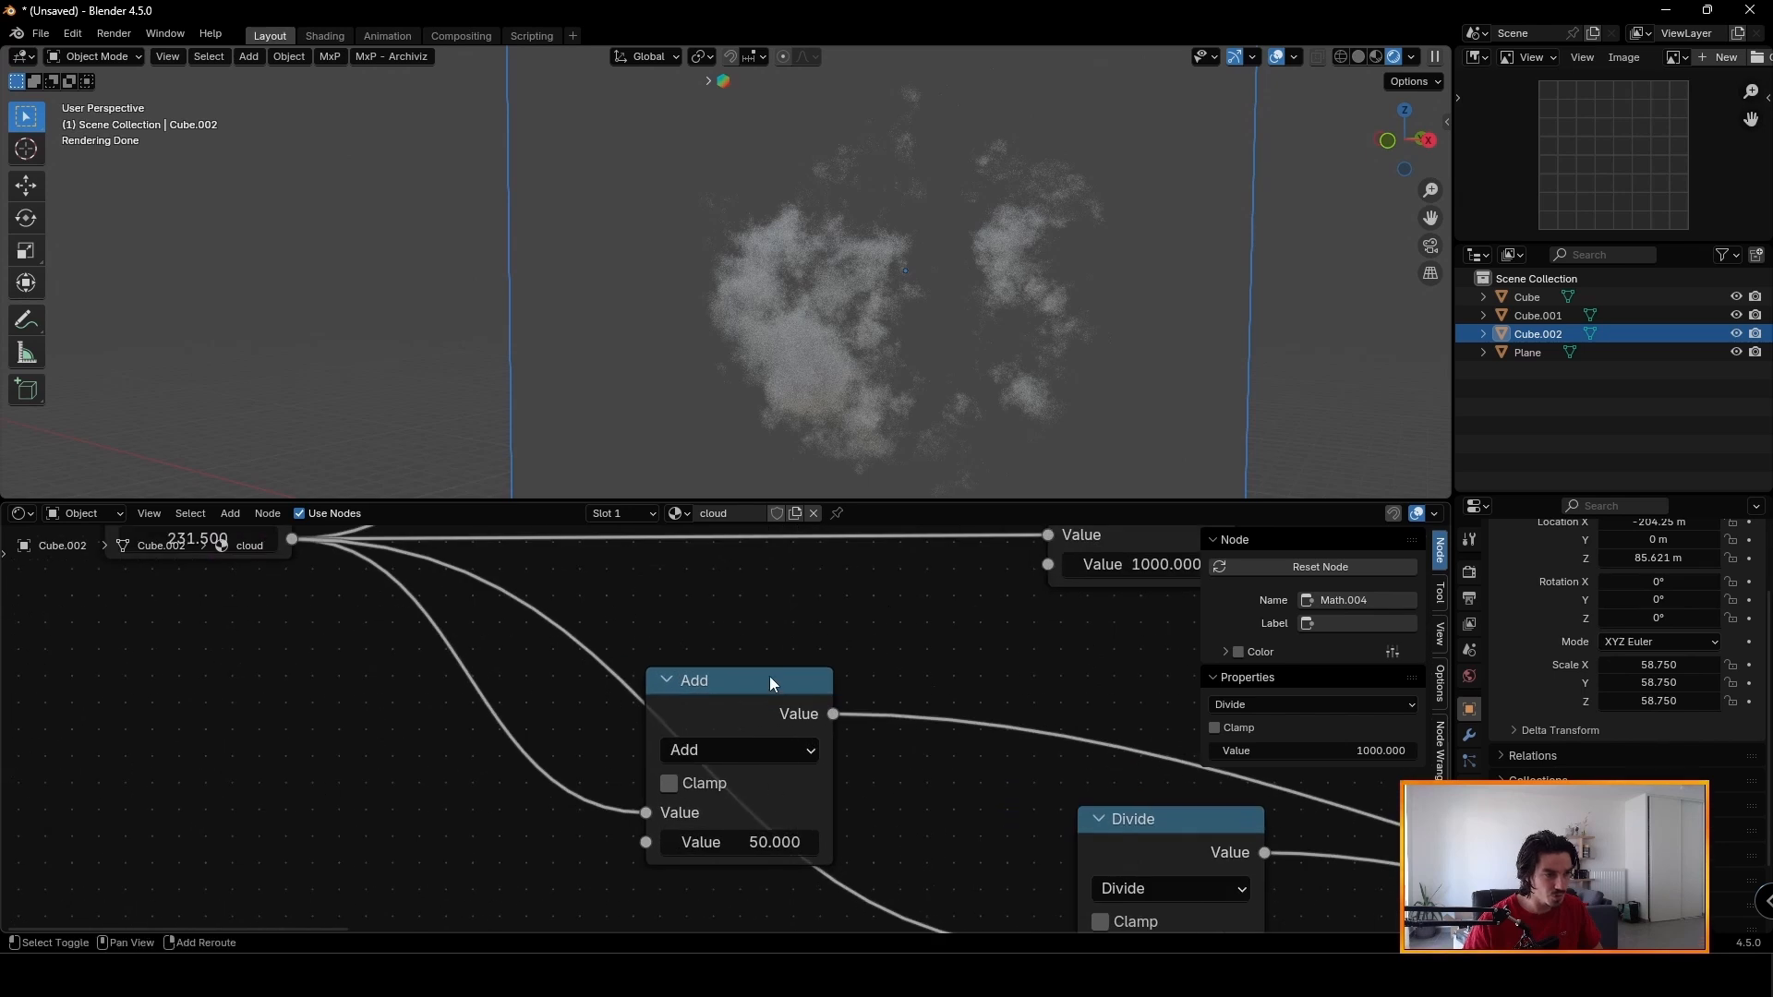
{"action": "middle_click_drag", "start_coordinate": [768, 677], "coordinate": [780, 701]}
{"action": "left_click_drag", "start_coordinate": [757, 724], "coordinate": [744, 731]}
{"action": "scroll", "coordinate": [745, 732], "scroll_direction": "down", "scroll_amount": 5}
{"action": "middle_click_drag", "start_coordinate": [757, 695], "coordinate": [437, 761]}
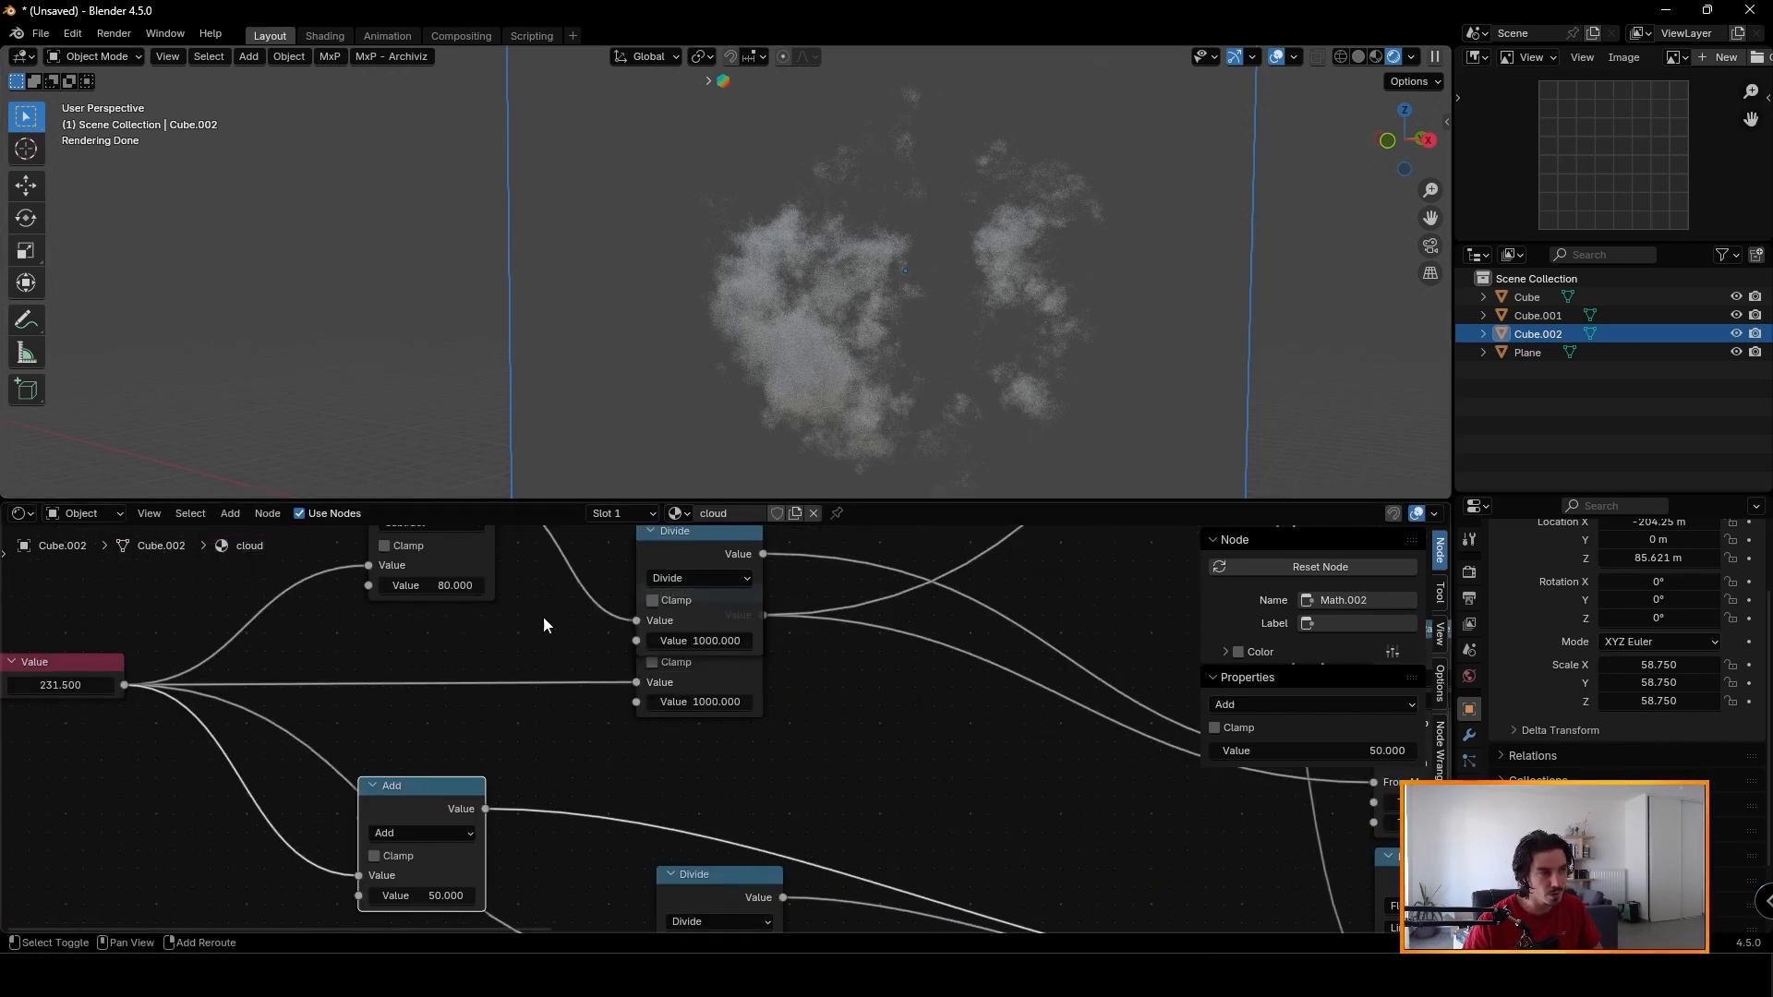
Try different amounts in the Subtract node, including 227.500, and settle on 120.
{"action": "scroll", "coordinate": [434, 586], "scroll_direction": "up", "scroll_amount": 2}
{"action": "middle_click_drag", "start_coordinate": [434, 585], "coordinate": [672, 717]}
{"action": "scroll", "coordinate": [672, 717], "scroll_direction": "up", "scroll_amount": 6}
{"action": "left_click_drag", "start_coordinate": [672, 716], "coordinate": [562, 717]}
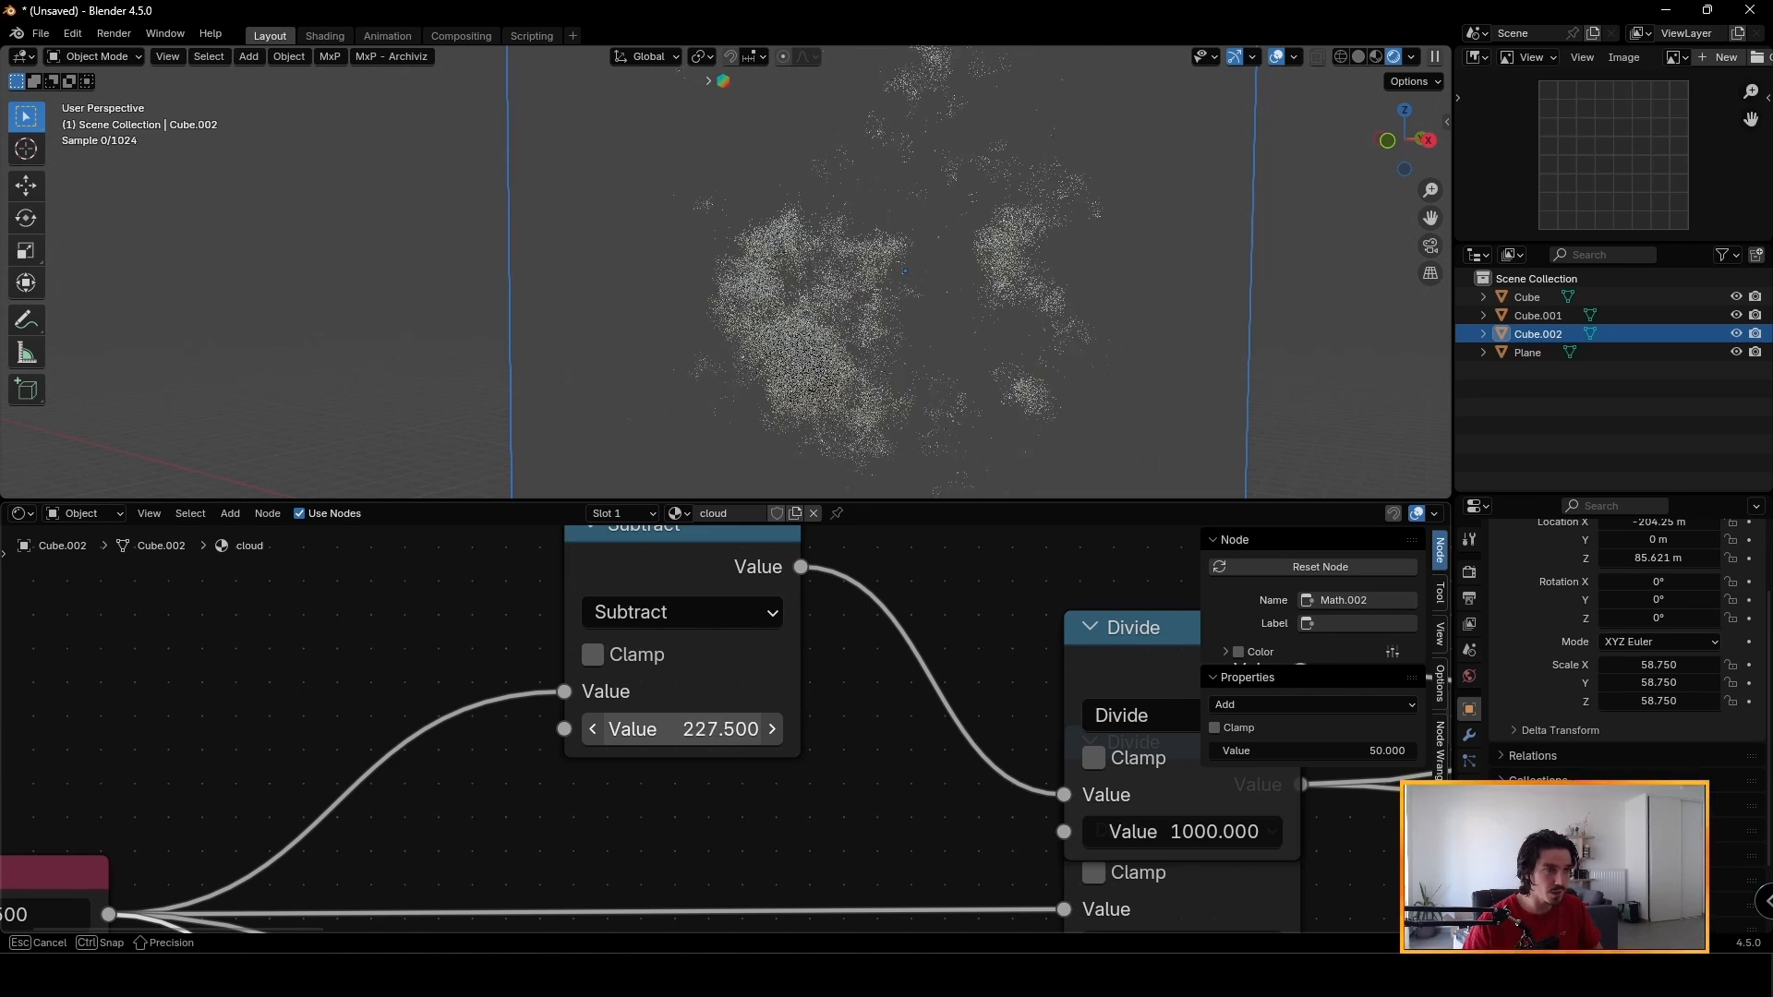
{"action": "scroll", "coordinate": [851, 302], "scroll_direction": "down", "scroll_amount": 3}
{"action": "left_click_drag", "start_coordinate": [681, 729], "coordinate": [969, 729]}
{"action": "scroll", "coordinate": [851, 302], "scroll_direction": "up", "scroll_amount": 2}
{"action": "scroll", "coordinate": [999, 244], "scroll_direction": "down", "scroll_amount": 3}
Inspect the Sky Texture in the World shader nodes and return to the cube's cloud material.
{"action": "middle_click_drag", "start_coordinate": [927, 205], "coordinate": [971, 178]}
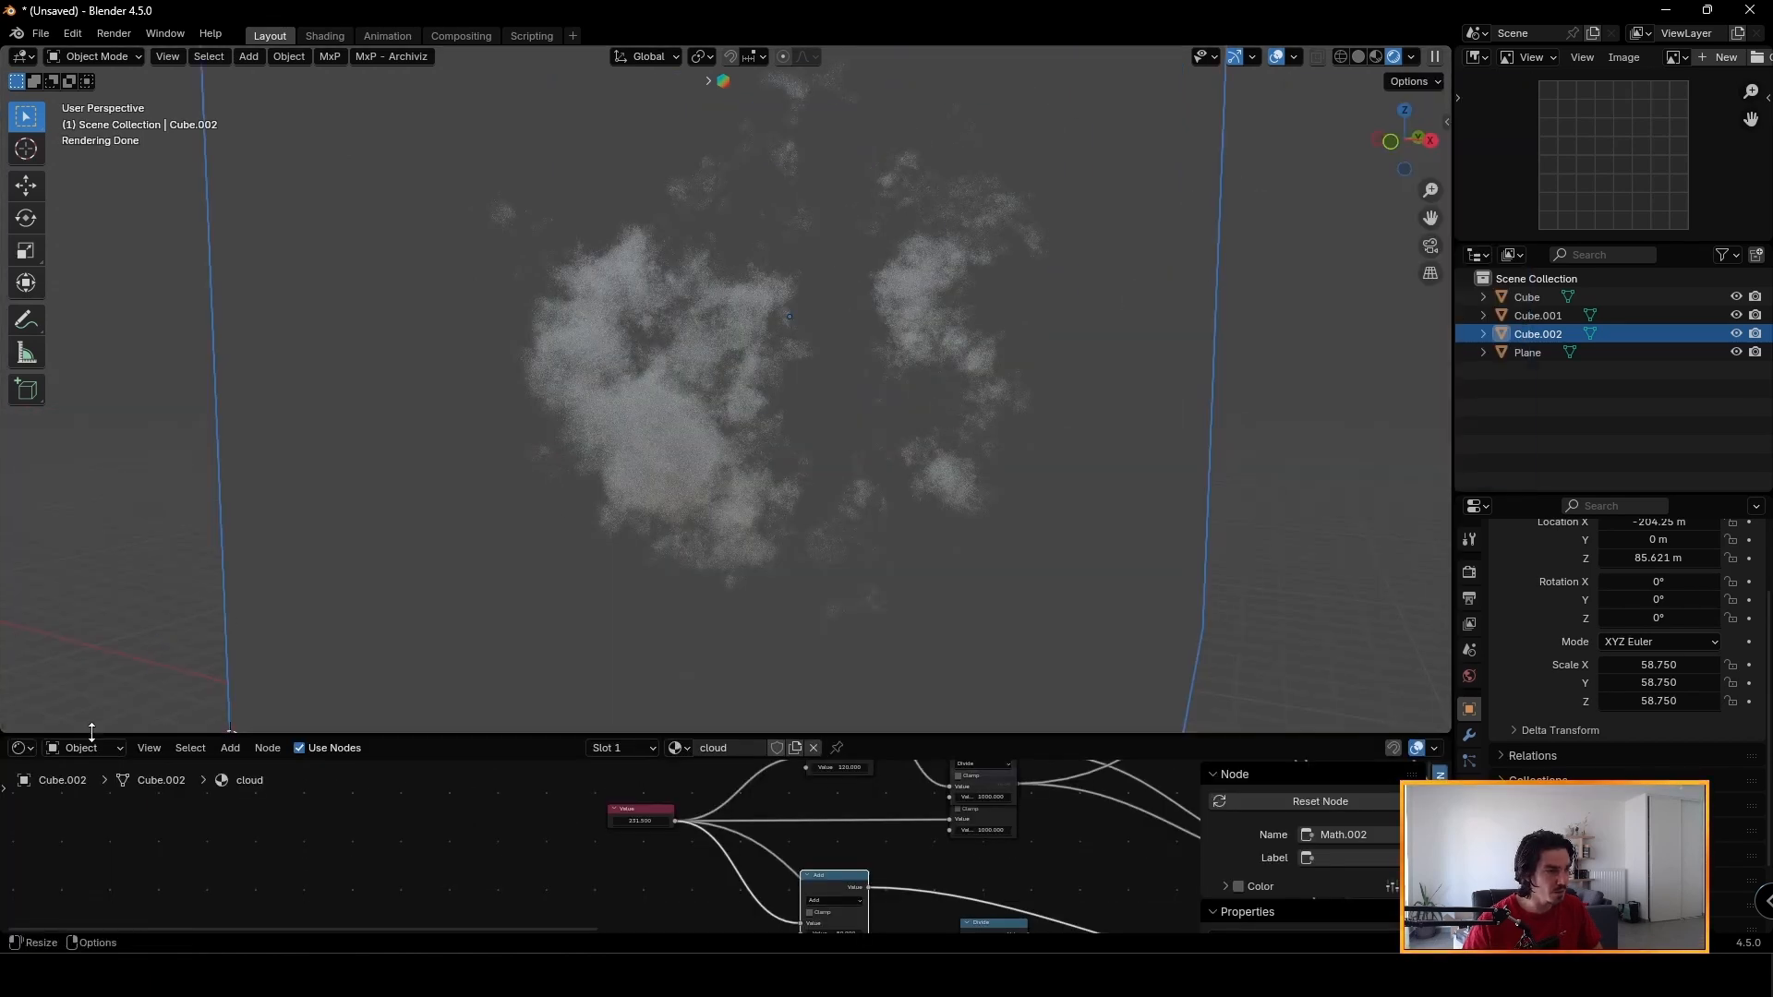
{"action": "left_click", "coordinate": [87, 748]}
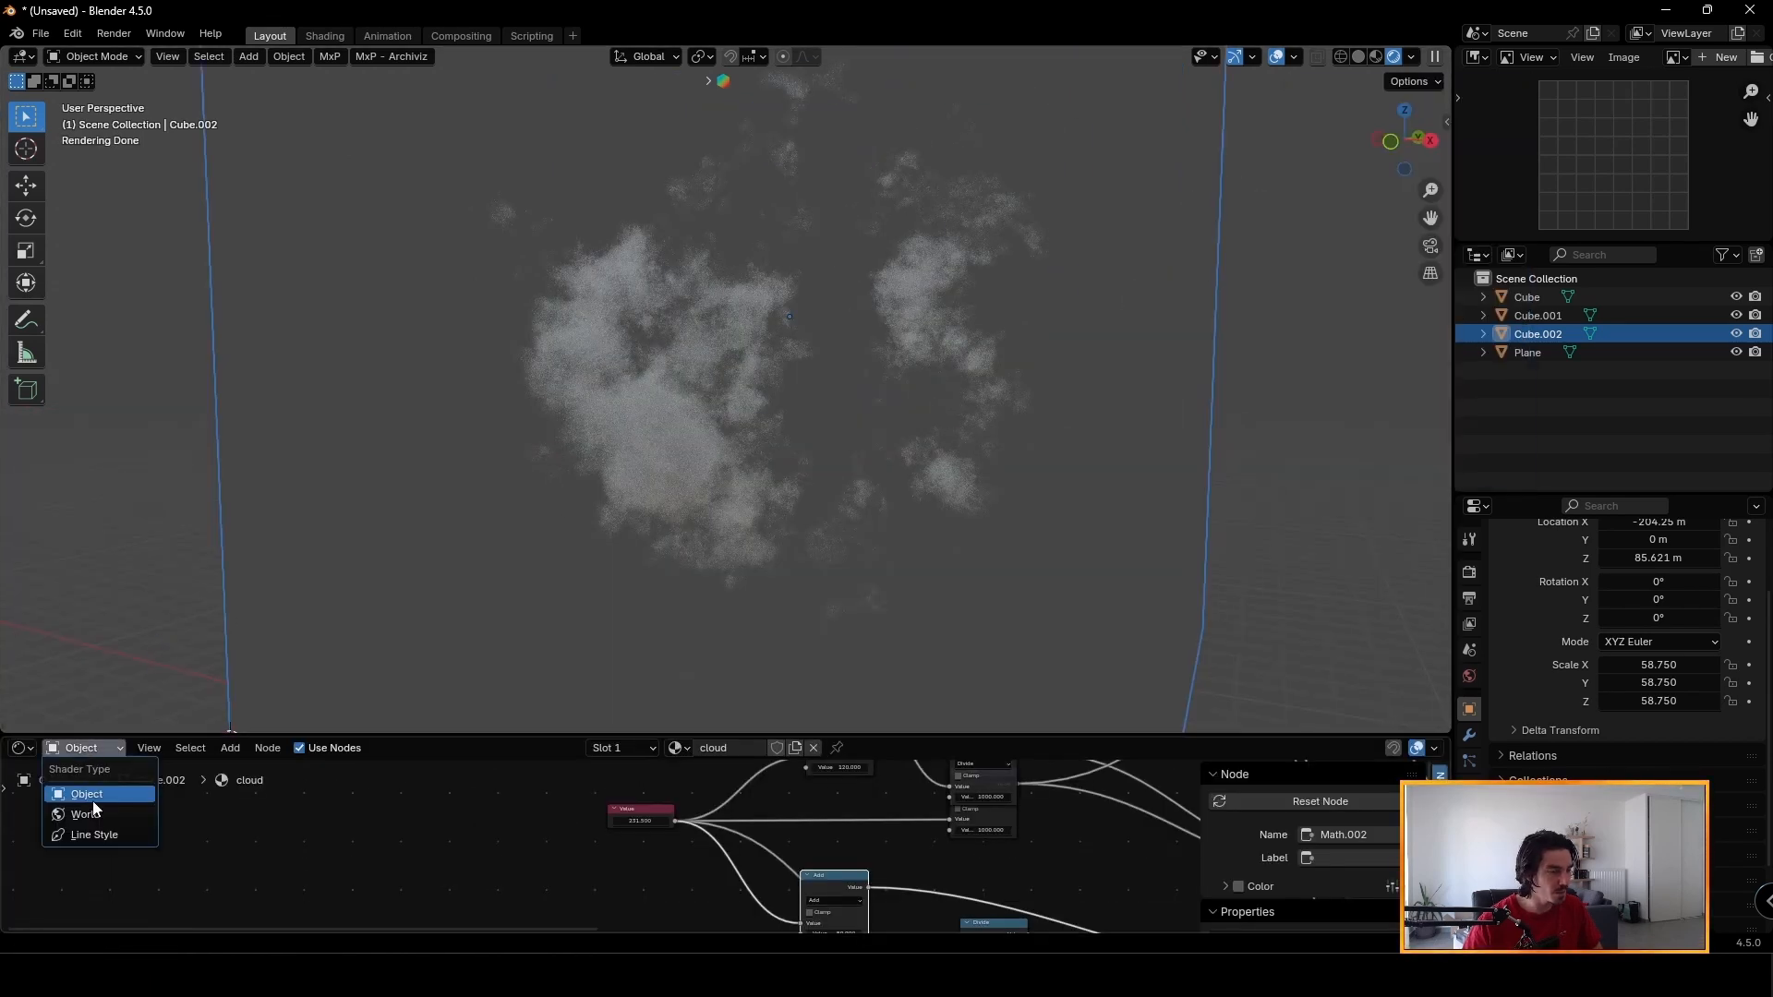
{"action": "left_click", "coordinate": [87, 816]}
{"action": "scroll", "coordinate": [595, 886], "scroll_direction": "up", "scroll_amount": 4}
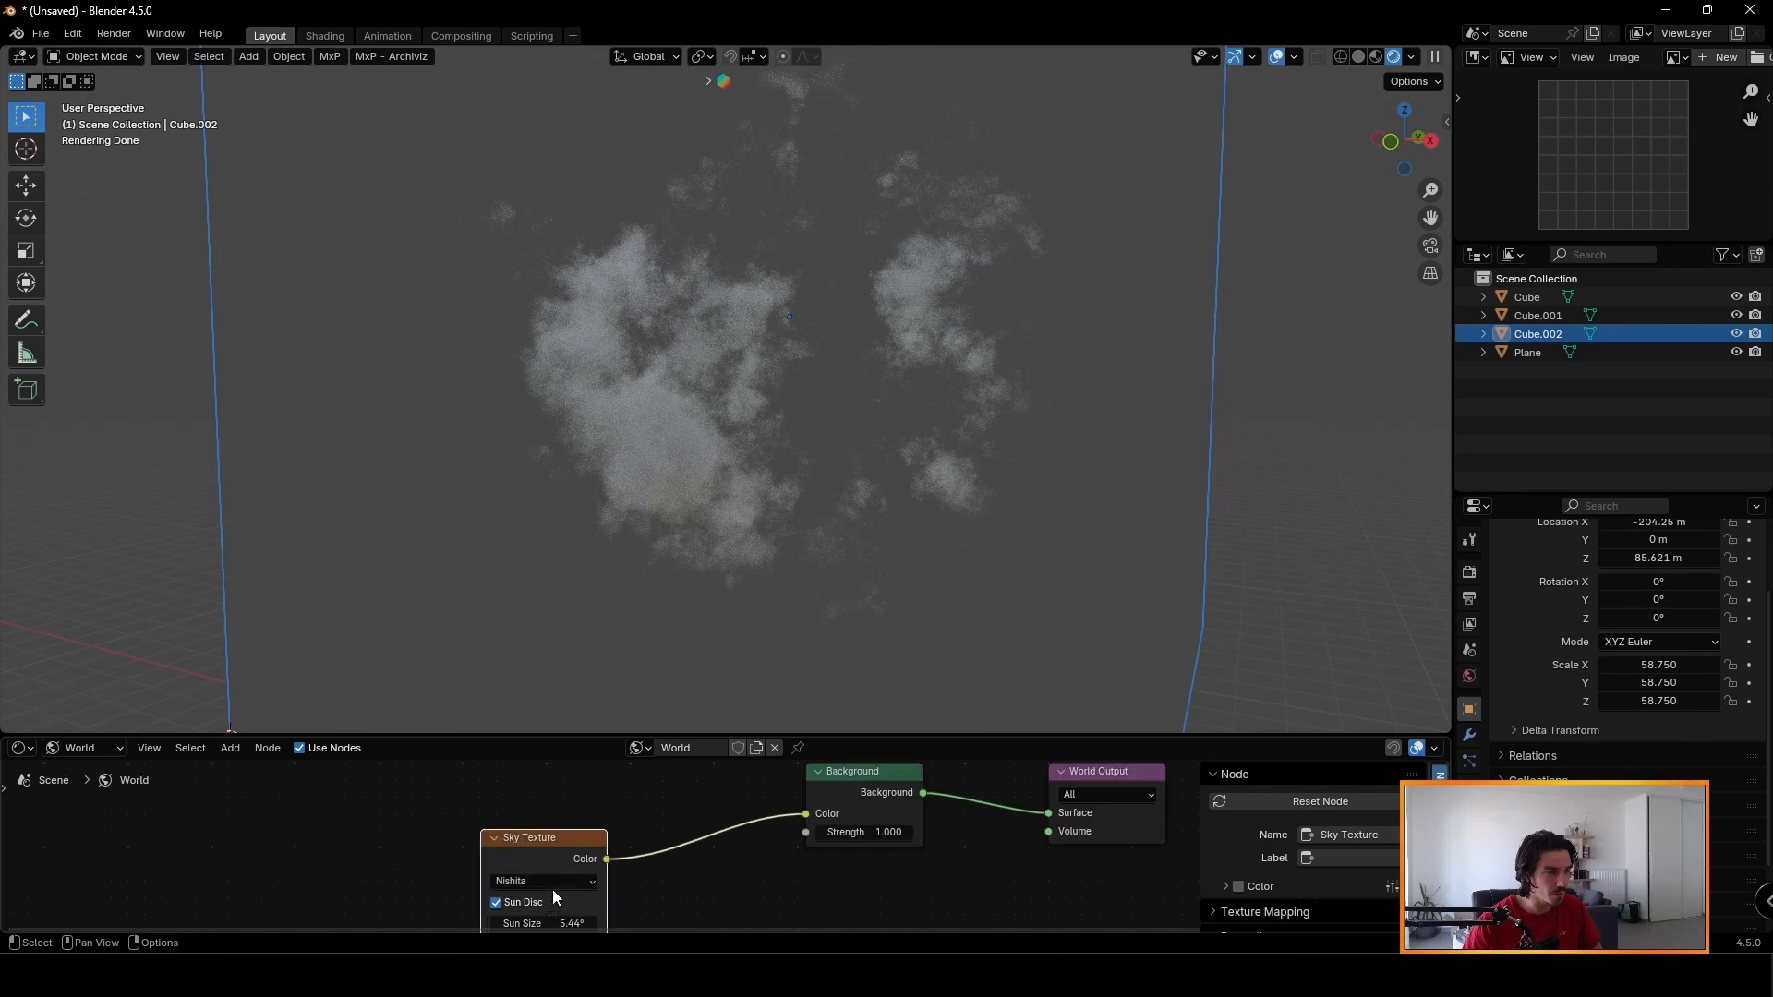
{"action": "left_click_drag", "start_coordinate": [554, 899], "coordinate": [575, 835]}
{"action": "left_click", "coordinate": [576, 835]}
{"action": "left_click", "coordinate": [87, 748]}
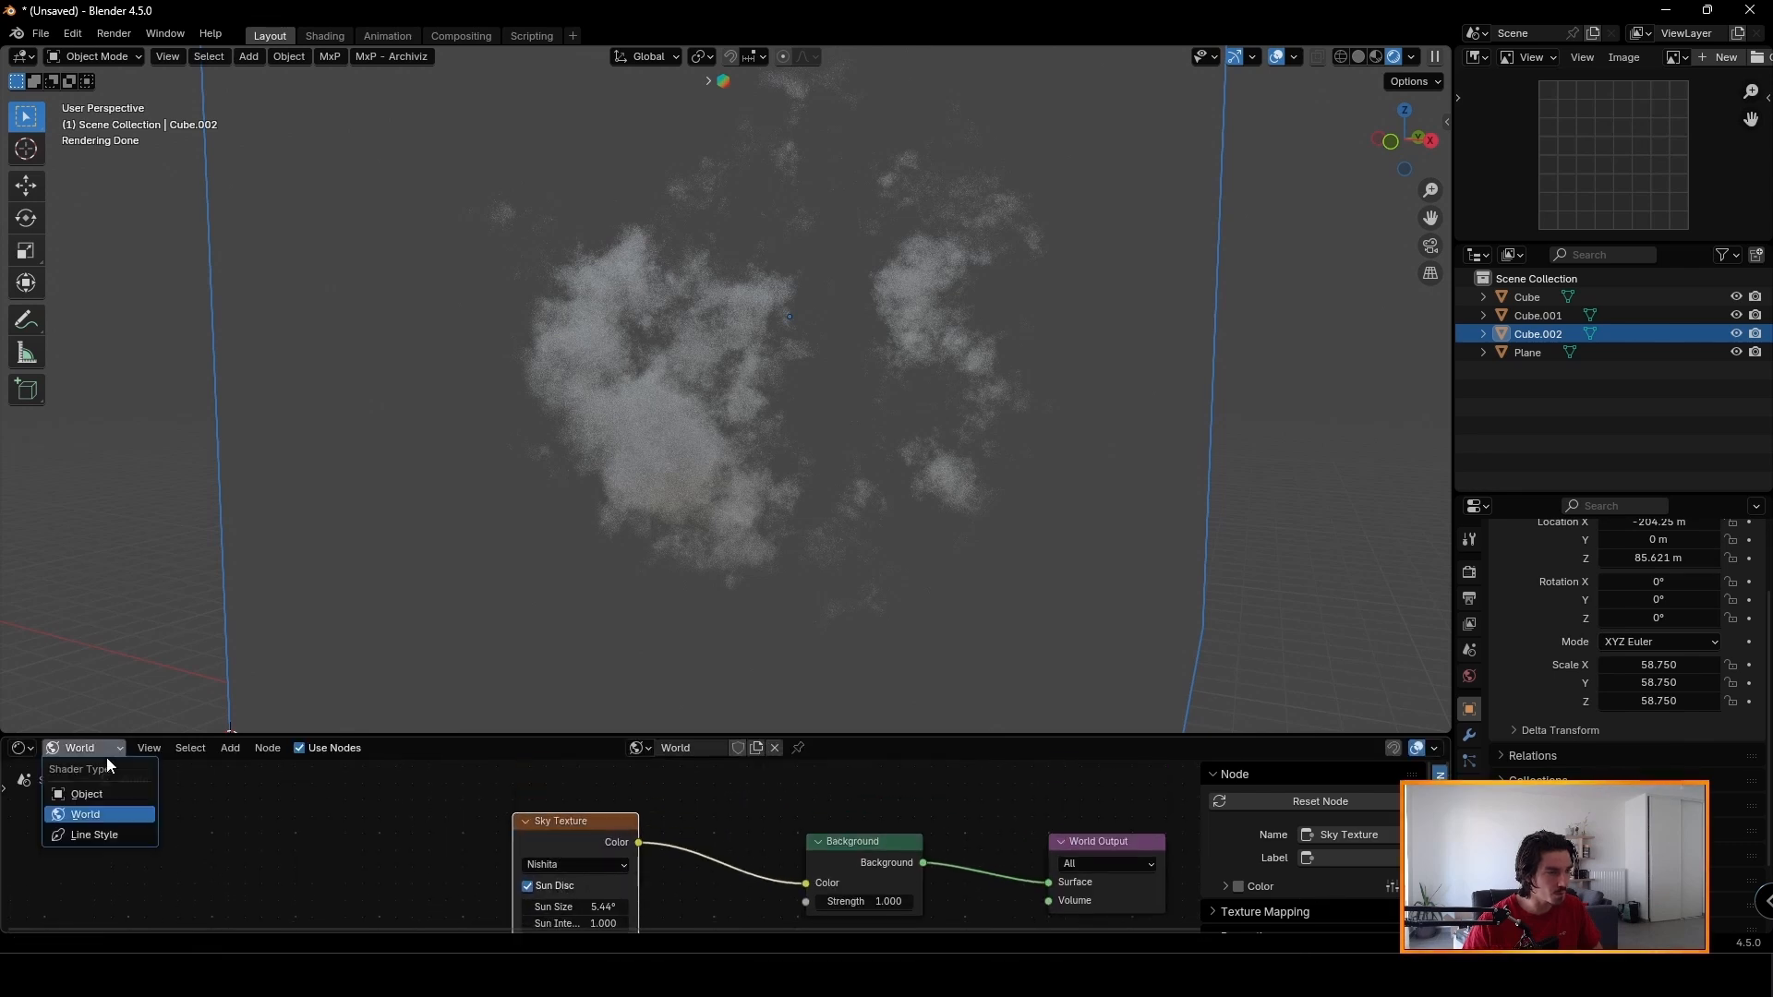
{"action": "left_click", "coordinate": [87, 798]}
Light the rendered viewport with the scene world's sky and view the clouds against it.
{"action": "left_click", "coordinate": [1411, 57]}
{"action": "left_click", "coordinate": [1339, 224]}
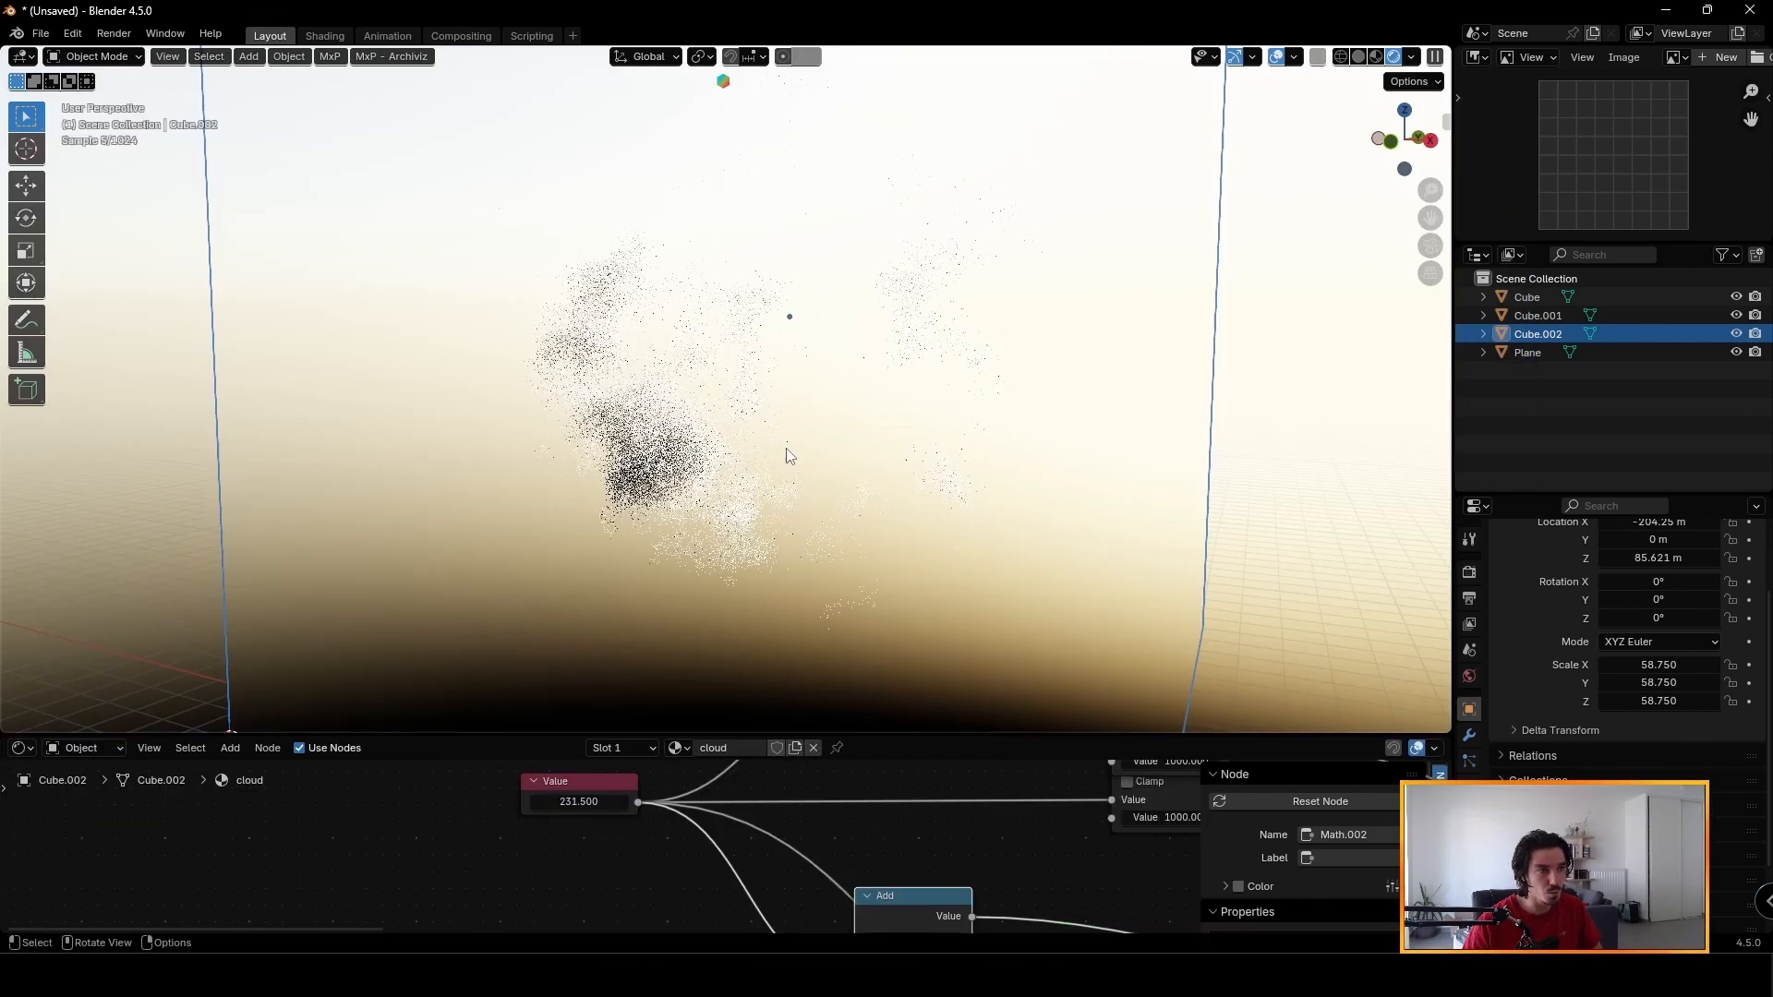
{"action": "middle_click_drag", "start_coordinate": [785, 447], "coordinate": [951, 377]}
{"action": "scroll", "coordinate": [750, 437], "scroll_direction": "down", "scroll_amount": 5}
{"action": "middle_click_drag", "start_coordinate": [750, 444], "coordinate": [911, 385]}
Move the cloud cube about 40 m up along the Z axis.
{"action": "key", "text": "g"}
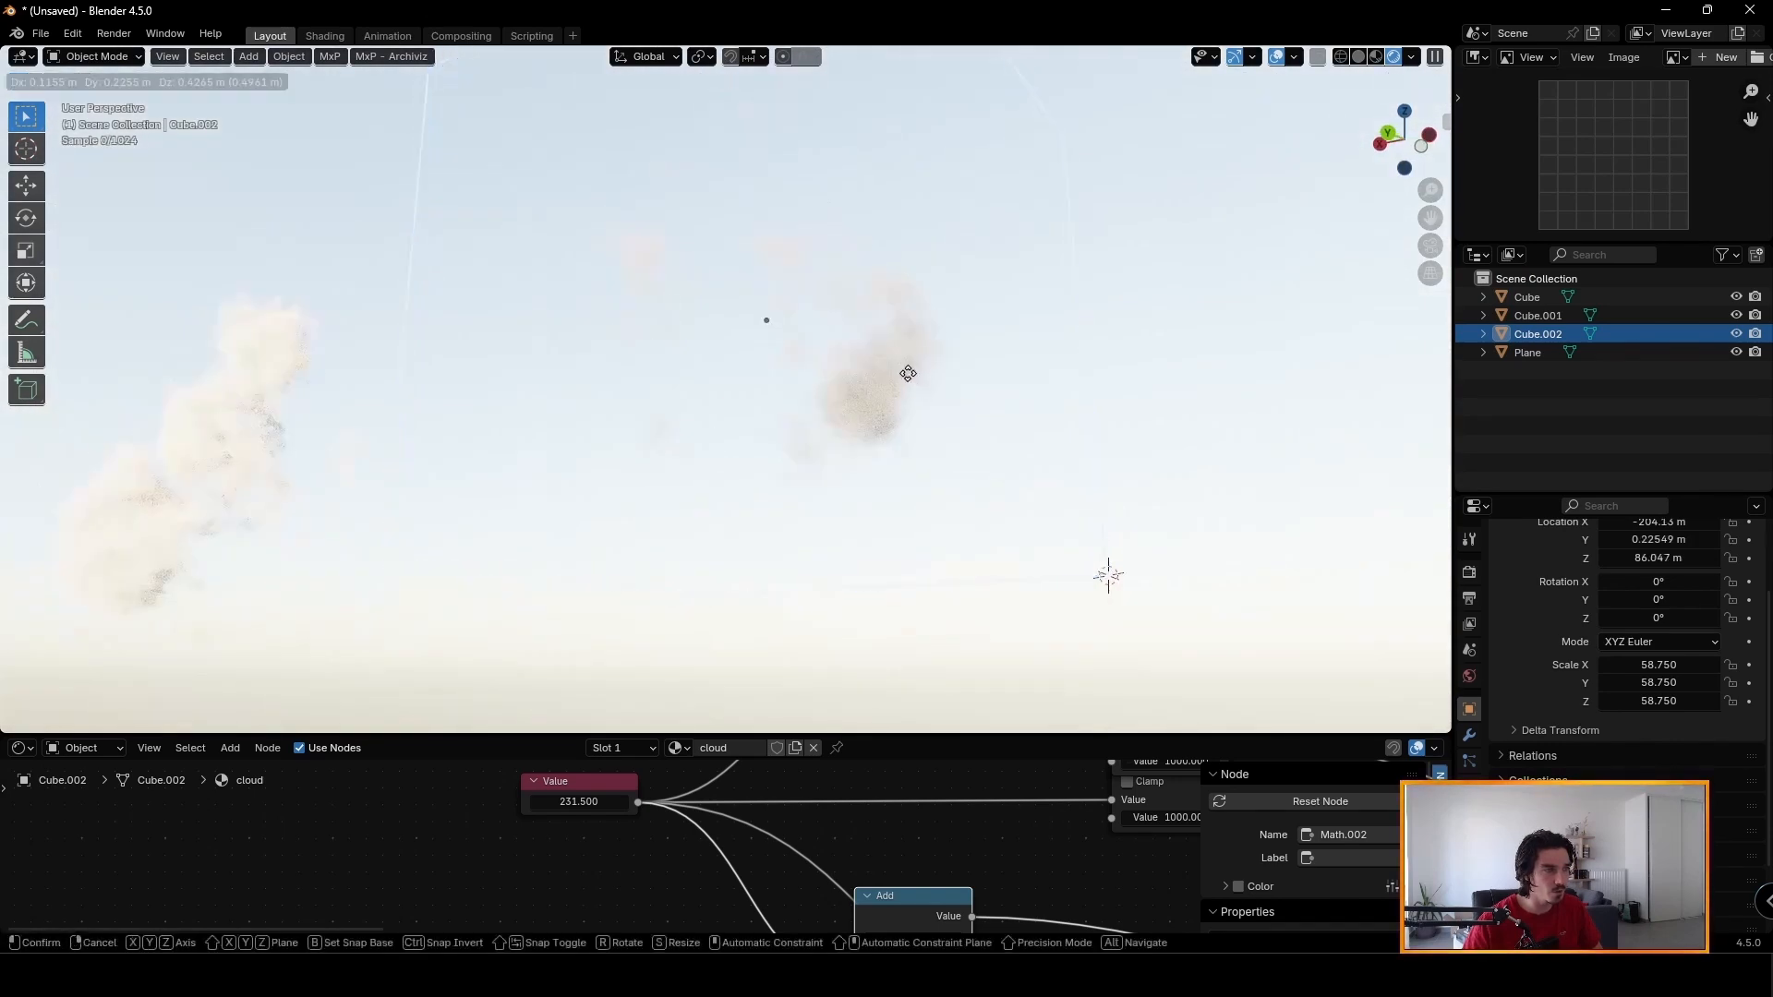
{"action": "key", "text": "z"}
{"action": "left_click", "coordinate": [910, 231]}
{"action": "middle_click_drag", "start_coordinate": [785, 236], "coordinate": [791, 279]}
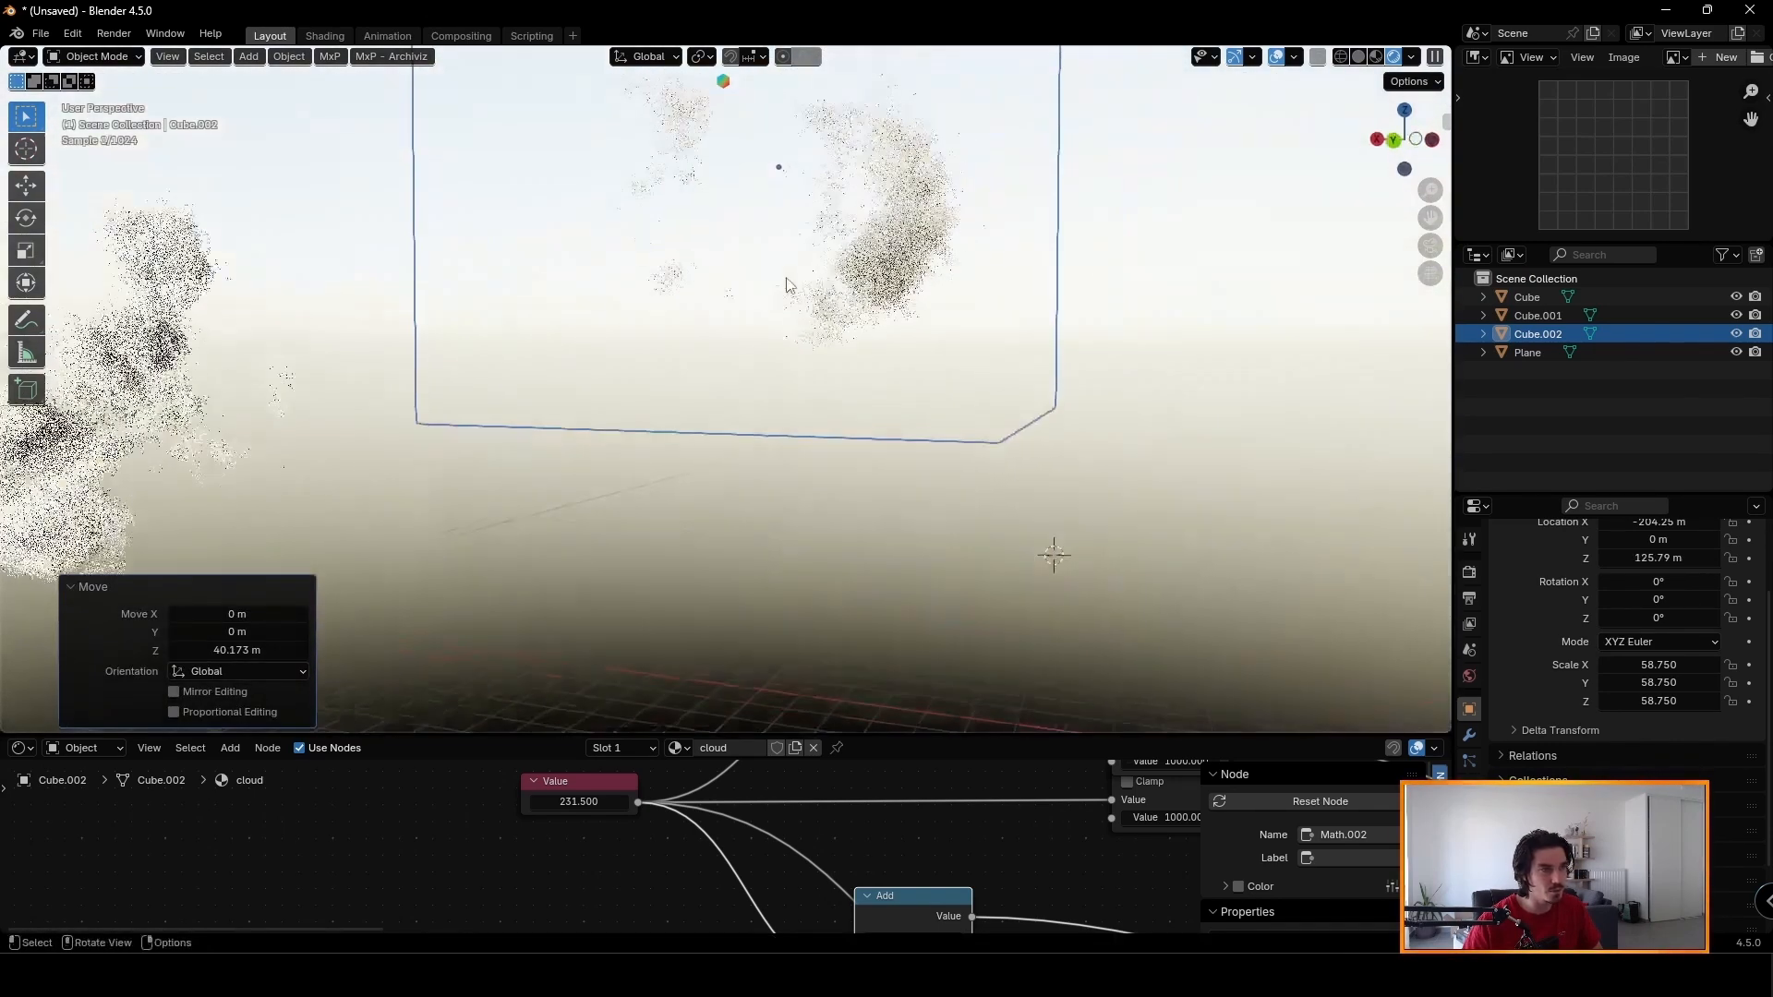
Adjust the Scale and Detail of the Noise Texture that shapes the main cloud while previewing it.
{"action": "left_click_drag", "start_coordinate": [868, 734], "coordinate": [831, 487]}
{"action": "scroll", "coordinate": [789, 683], "scroll_direction": "down", "scroll_amount": 6}
{"action": "middle_click_drag", "start_coordinate": [889, 556], "coordinate": [305, 910]}
{"action": "scroll", "coordinate": [554, 792], "scroll_direction": "up", "scroll_amount": 6}
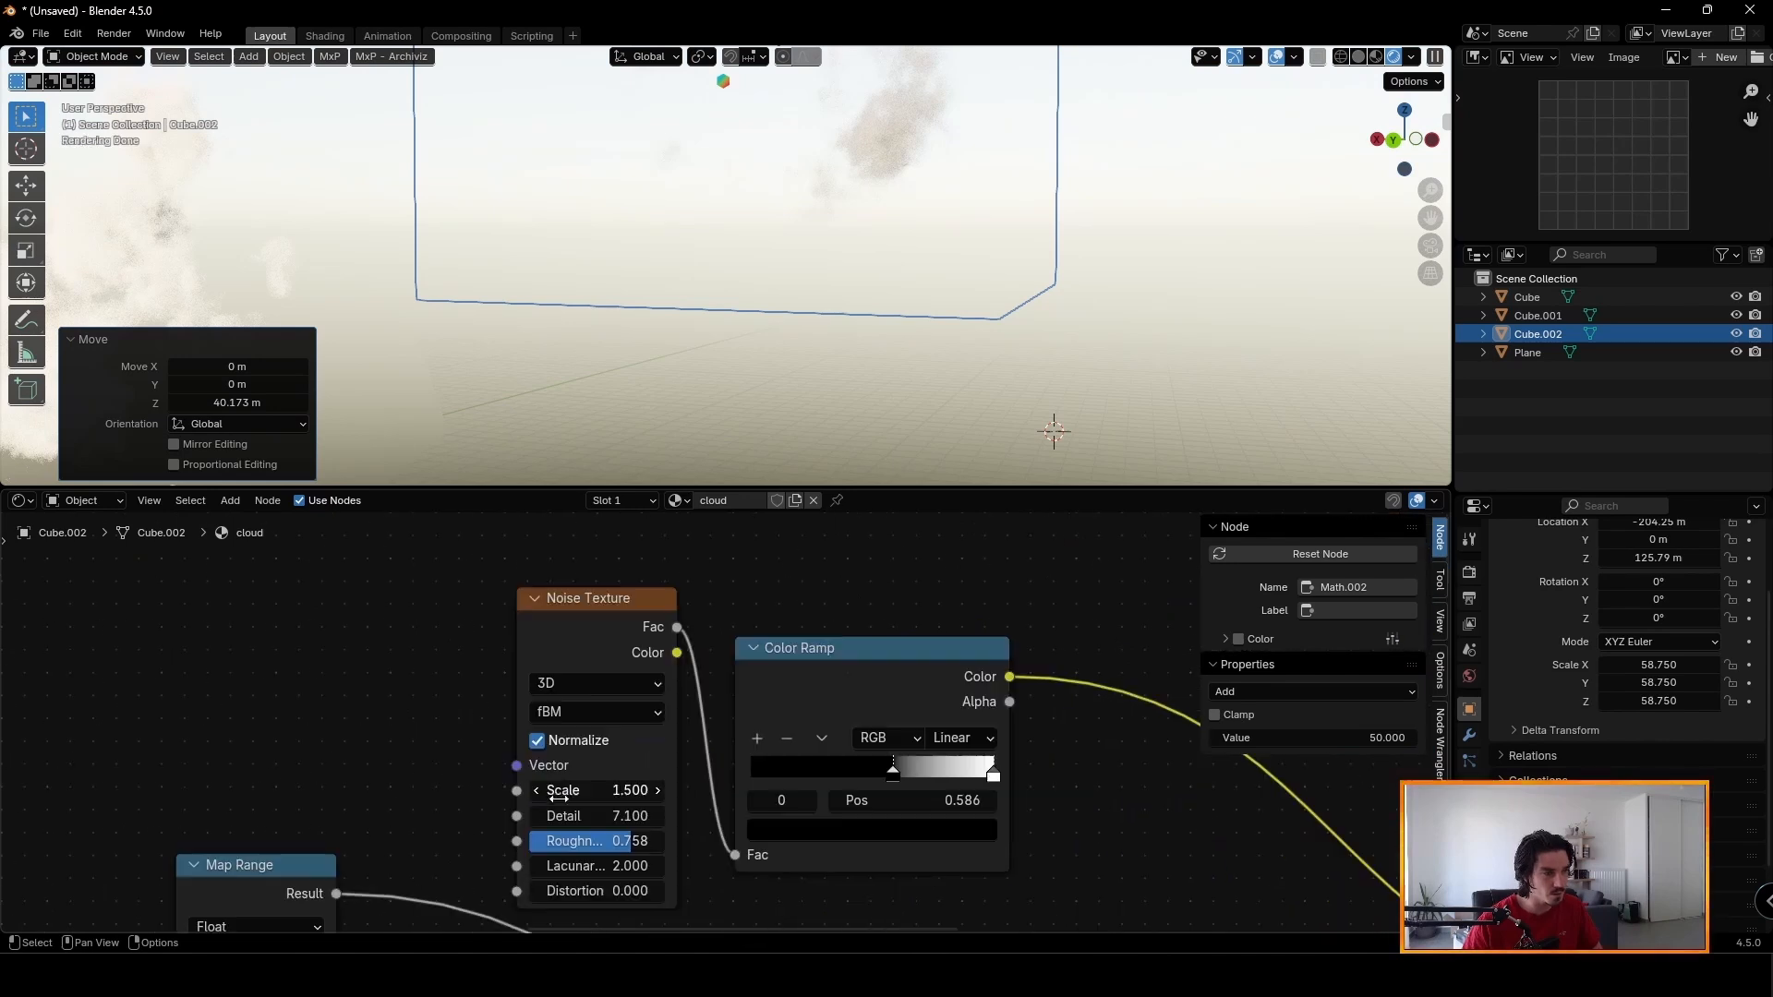
{"action": "left_click_drag", "start_coordinate": [554, 791], "coordinate": [665, 791]}
{"action": "middle_click_drag", "start_coordinate": [815, 277], "coordinate": [836, 397]}
{"action": "left_click_drag", "start_coordinate": [619, 791], "coordinate": [559, 790]}
{"action": "middle_click_drag", "start_coordinate": [793, 377], "coordinate": [858, 275]}
{"action": "scroll", "coordinate": [855, 274], "scroll_direction": "up", "scroll_amount": 1}
{"action": "left_click_drag", "start_coordinate": [596, 816], "coordinate": [573, 817]}
Adjust the Noise Texture below the shell Map Ranges to scale 16.1, detail 8.4 and roughness about 0.37, checking the cloud.
{"action": "scroll", "coordinate": [596, 828], "scroll_direction": "down", "scroll_amount": 3}
{"action": "middle_click_drag", "start_coordinate": [595, 828], "coordinate": [628, 675]}
{"action": "middle_click_drag", "start_coordinate": [732, 761], "coordinate": [827, 841]}
{"action": "scroll", "coordinate": [499, 813], "scroll_direction": "up", "scroll_amount": 3}
{"action": "mouse_move", "coordinate": [596, 868]}
{"action": "left_mouse_down"}
{"action": "mouse_move", "coordinate": [647, 867]}
{"action": "mouse_move", "coordinate": [608, 867]}
{"action": "left_mouse_up"}
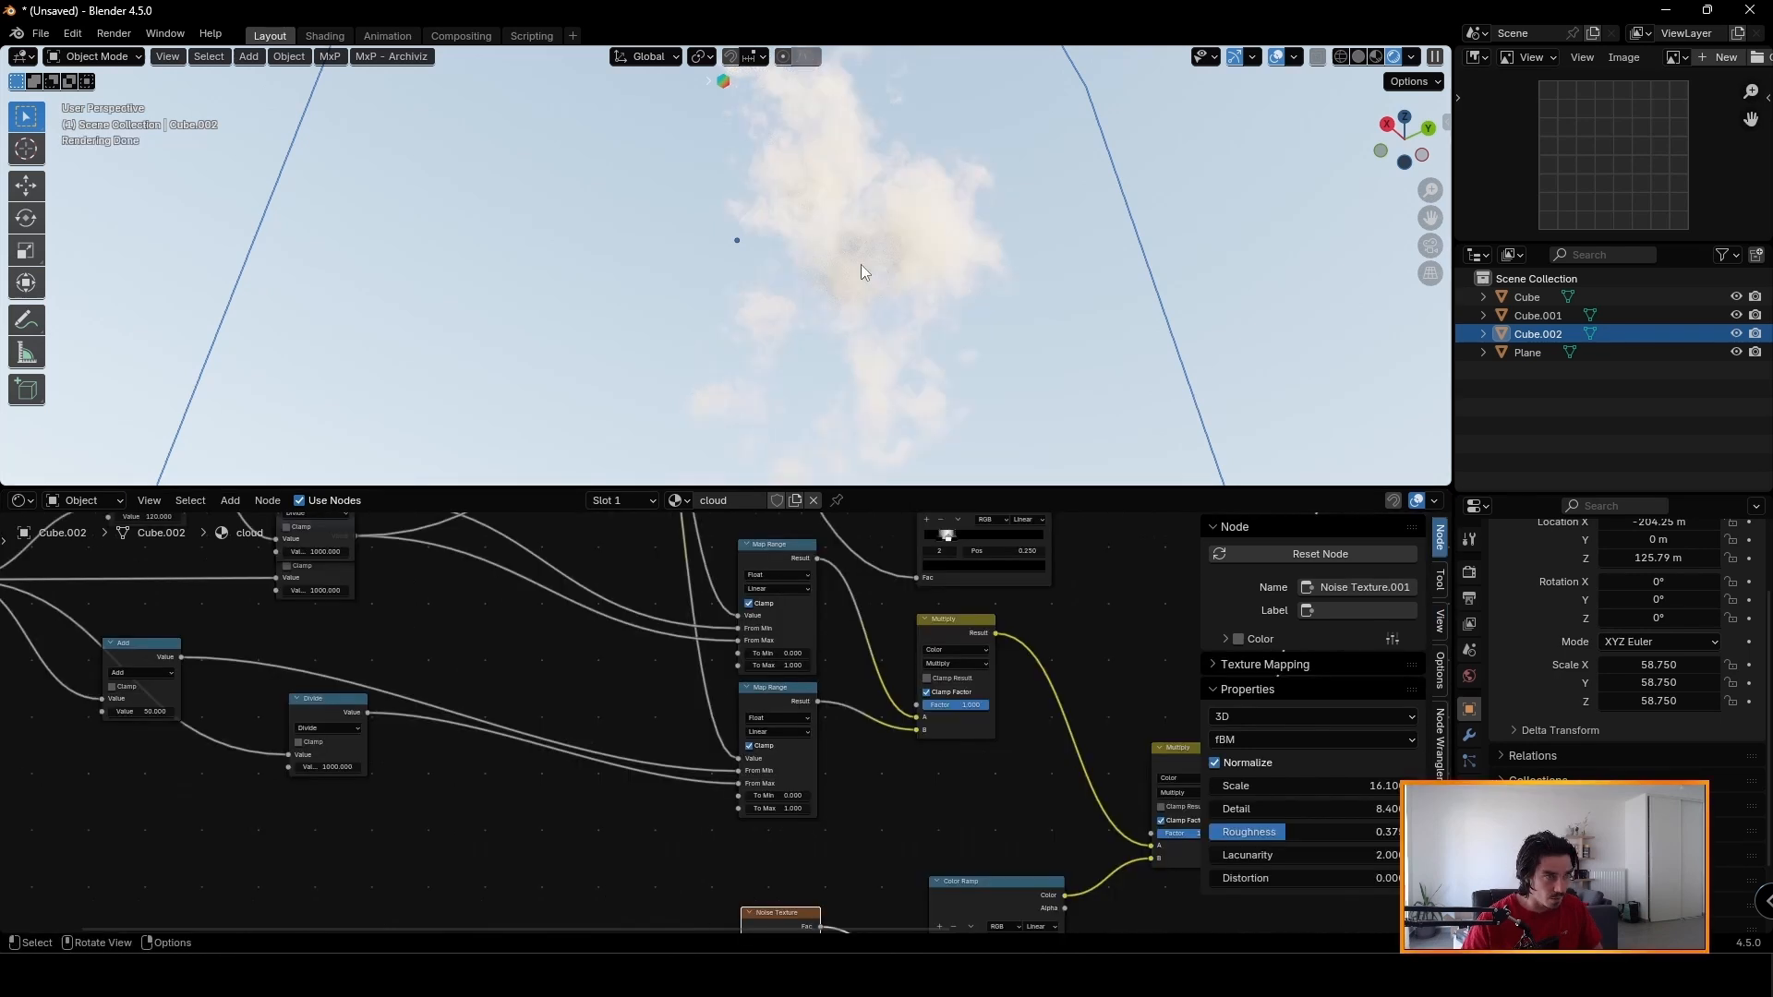
{"action": "scroll", "coordinate": [856, 262], "scroll_direction": "down", "scroll_amount": 3}
{"action": "middle_click_drag", "start_coordinate": [857, 262], "coordinate": [901, 310]}
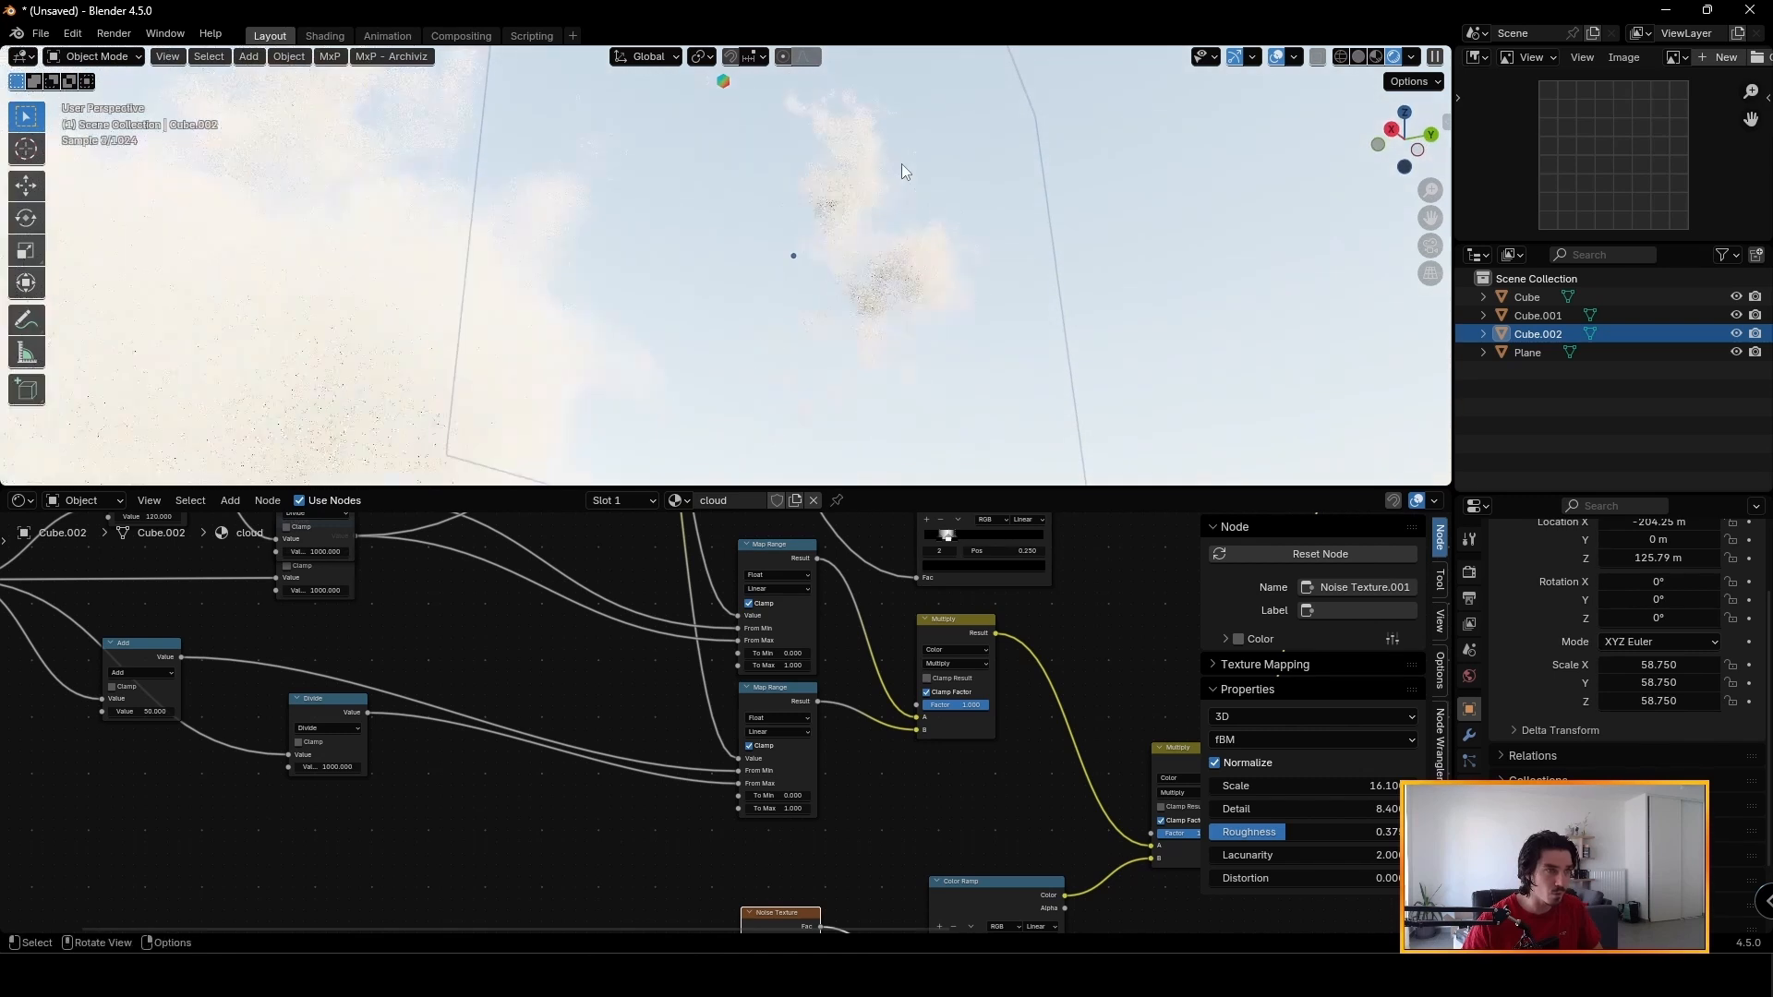
{"action": "middle_click_drag", "start_coordinate": [901, 172], "coordinate": [787, 125]}
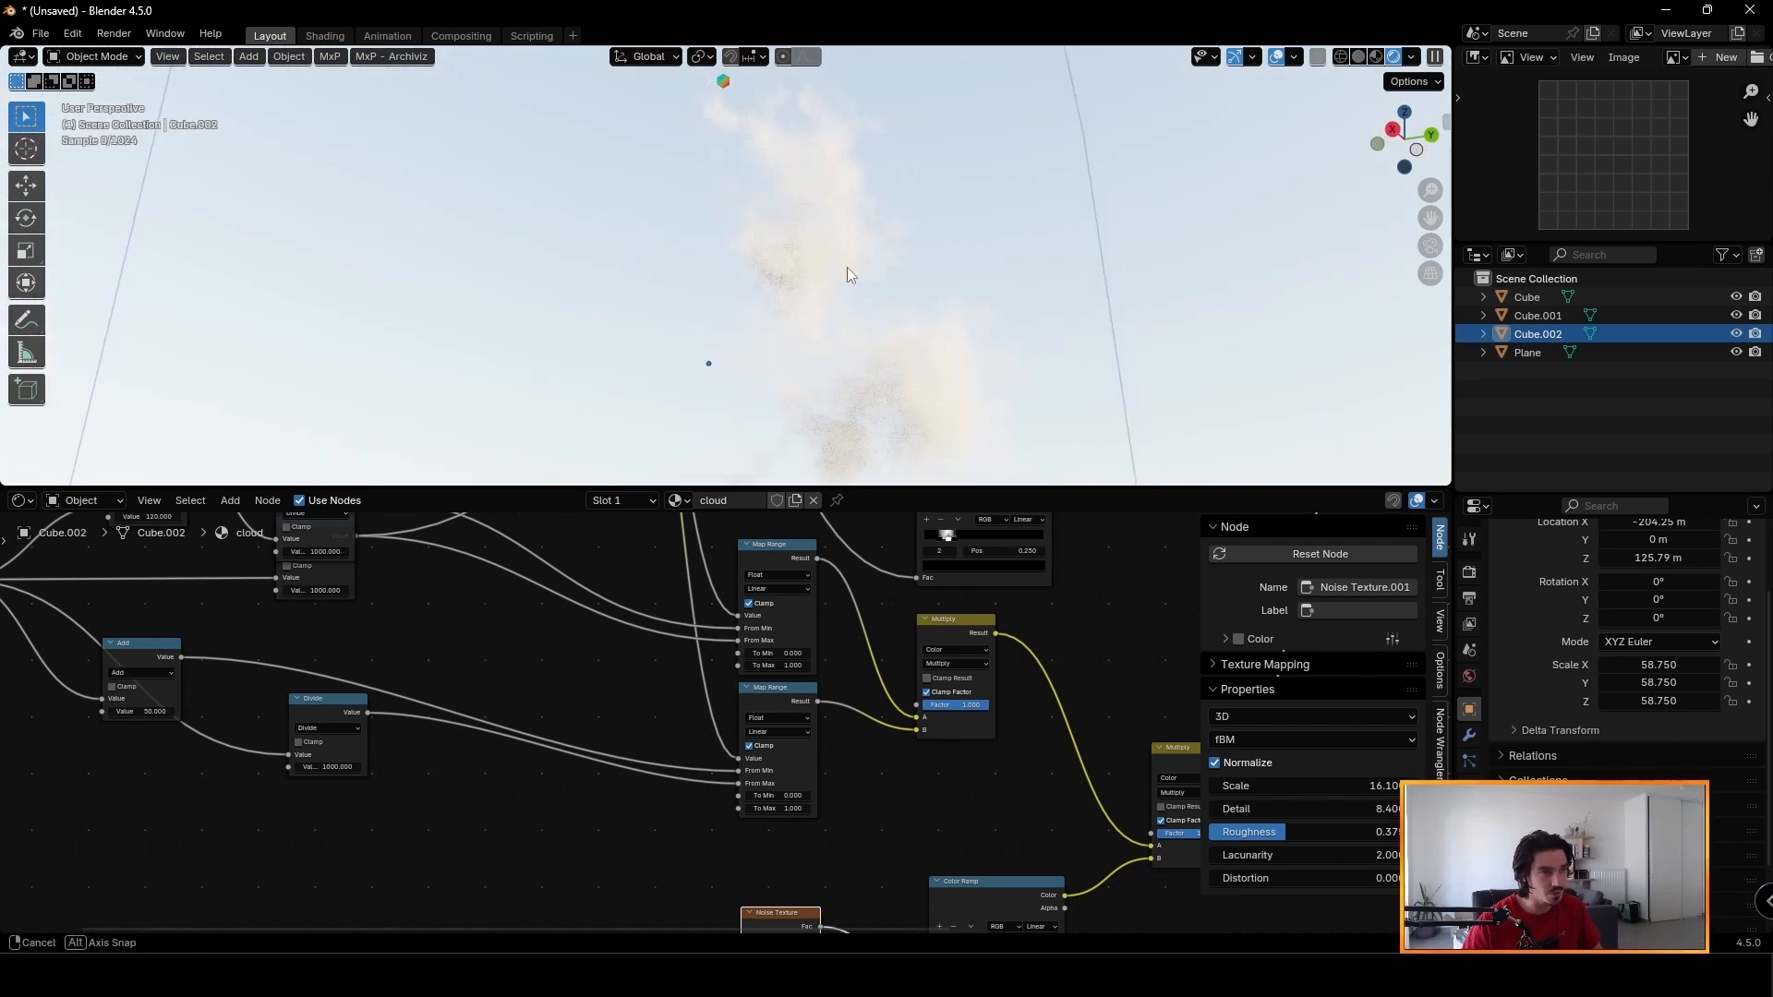
Lower the Background Strength in the world shader to dim the sky, and return to the cloud material's nodes.
{"action": "middle_click_drag", "start_coordinate": [844, 277], "coordinate": [1032, 487]}
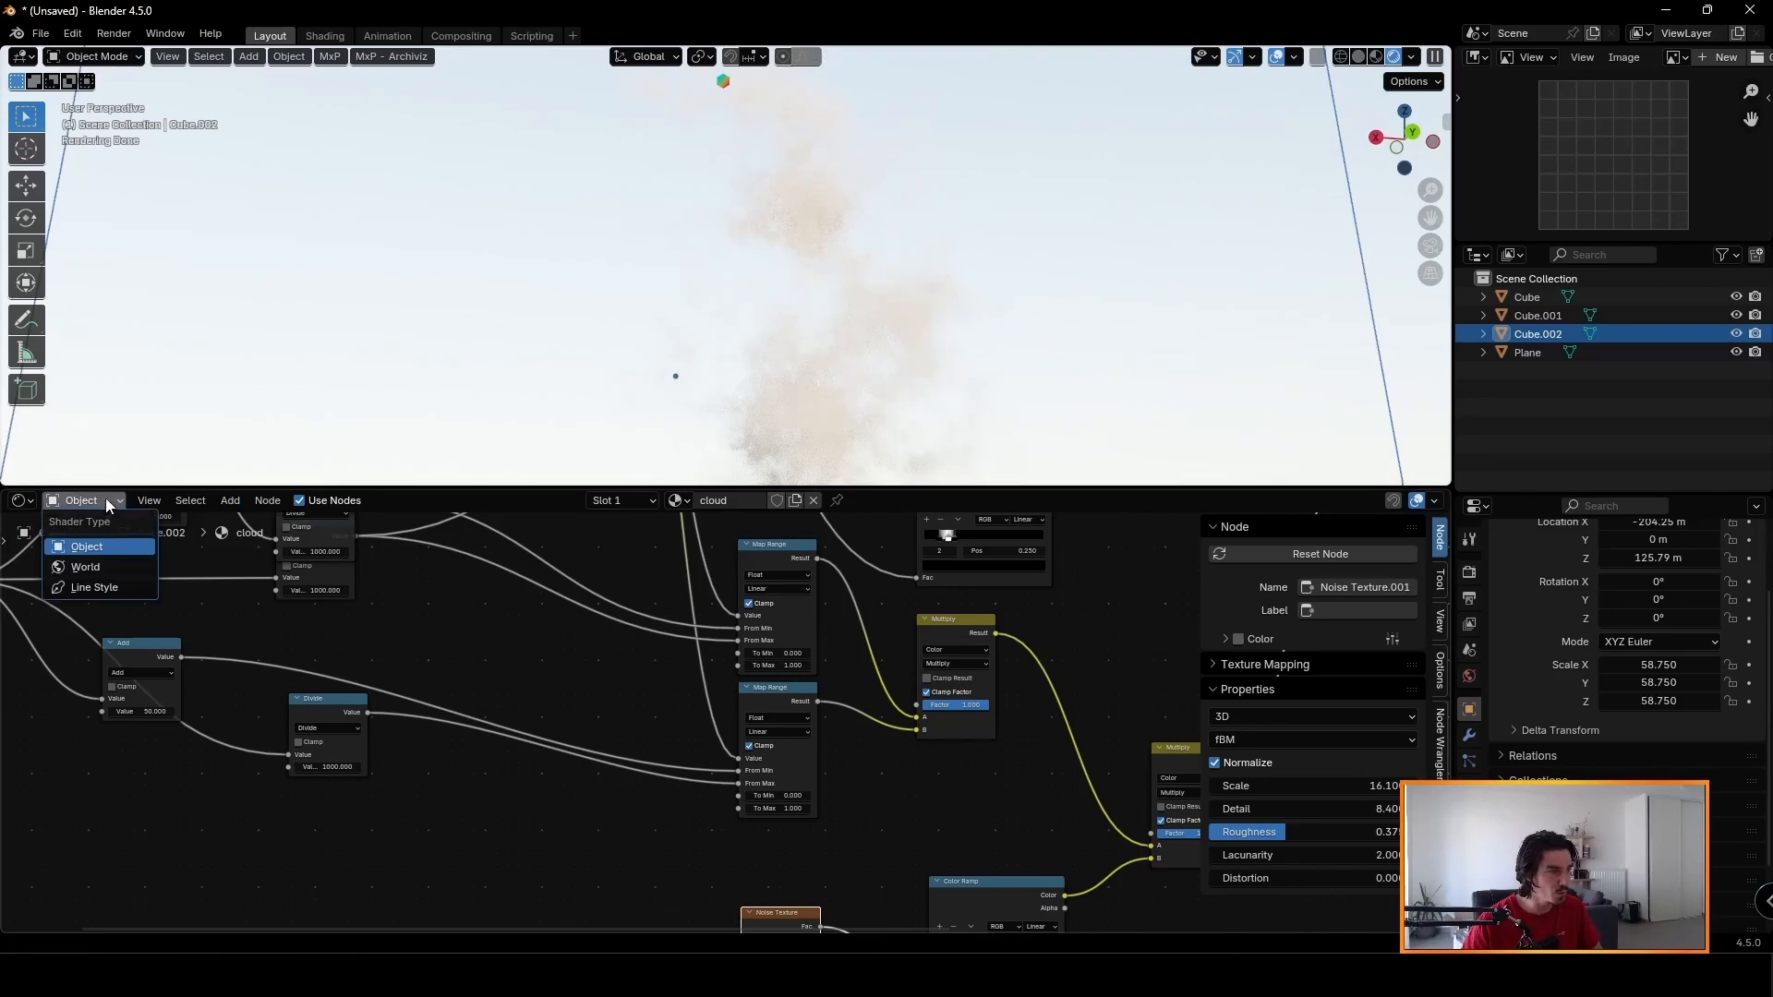
{"action": "left_click", "coordinate": [107, 566]}
{"action": "scroll", "coordinate": [736, 779], "scroll_direction": "up", "scroll_amount": 3}
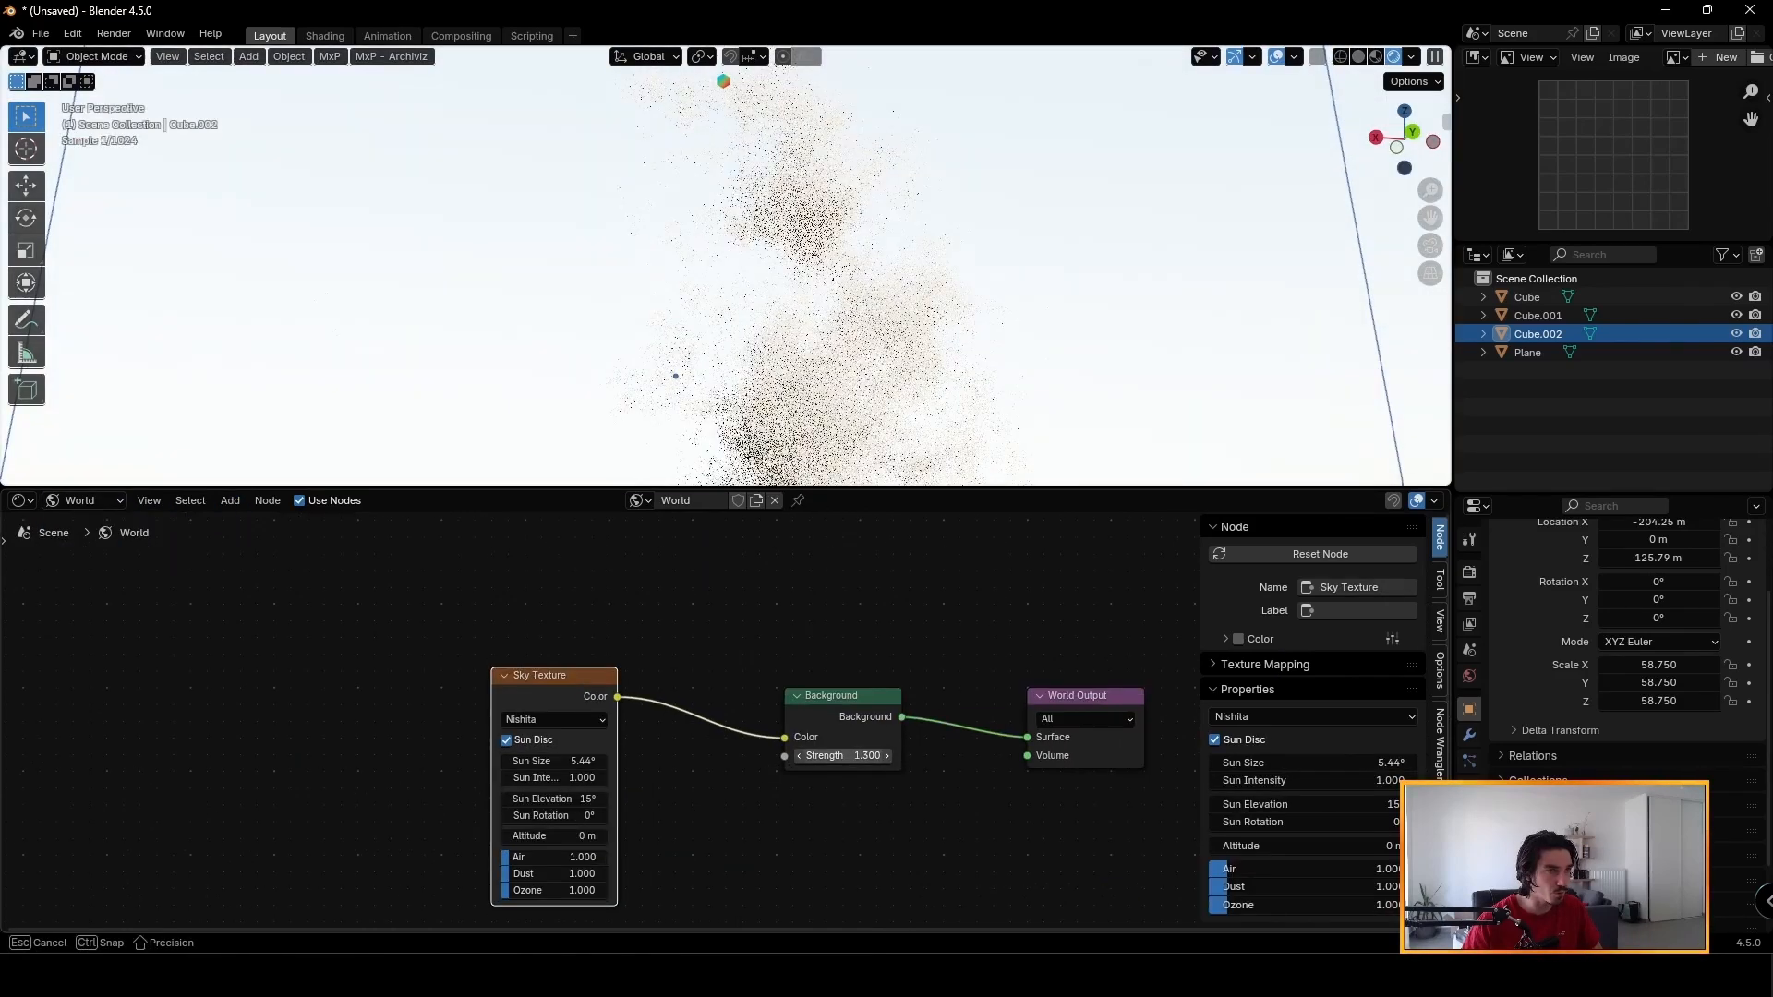
{"action": "left_click_drag", "start_coordinate": [843, 756], "coordinate": [779, 755]}
{"action": "left_click", "coordinate": [85, 501]}
{"action": "left_click", "coordinate": [107, 547]}
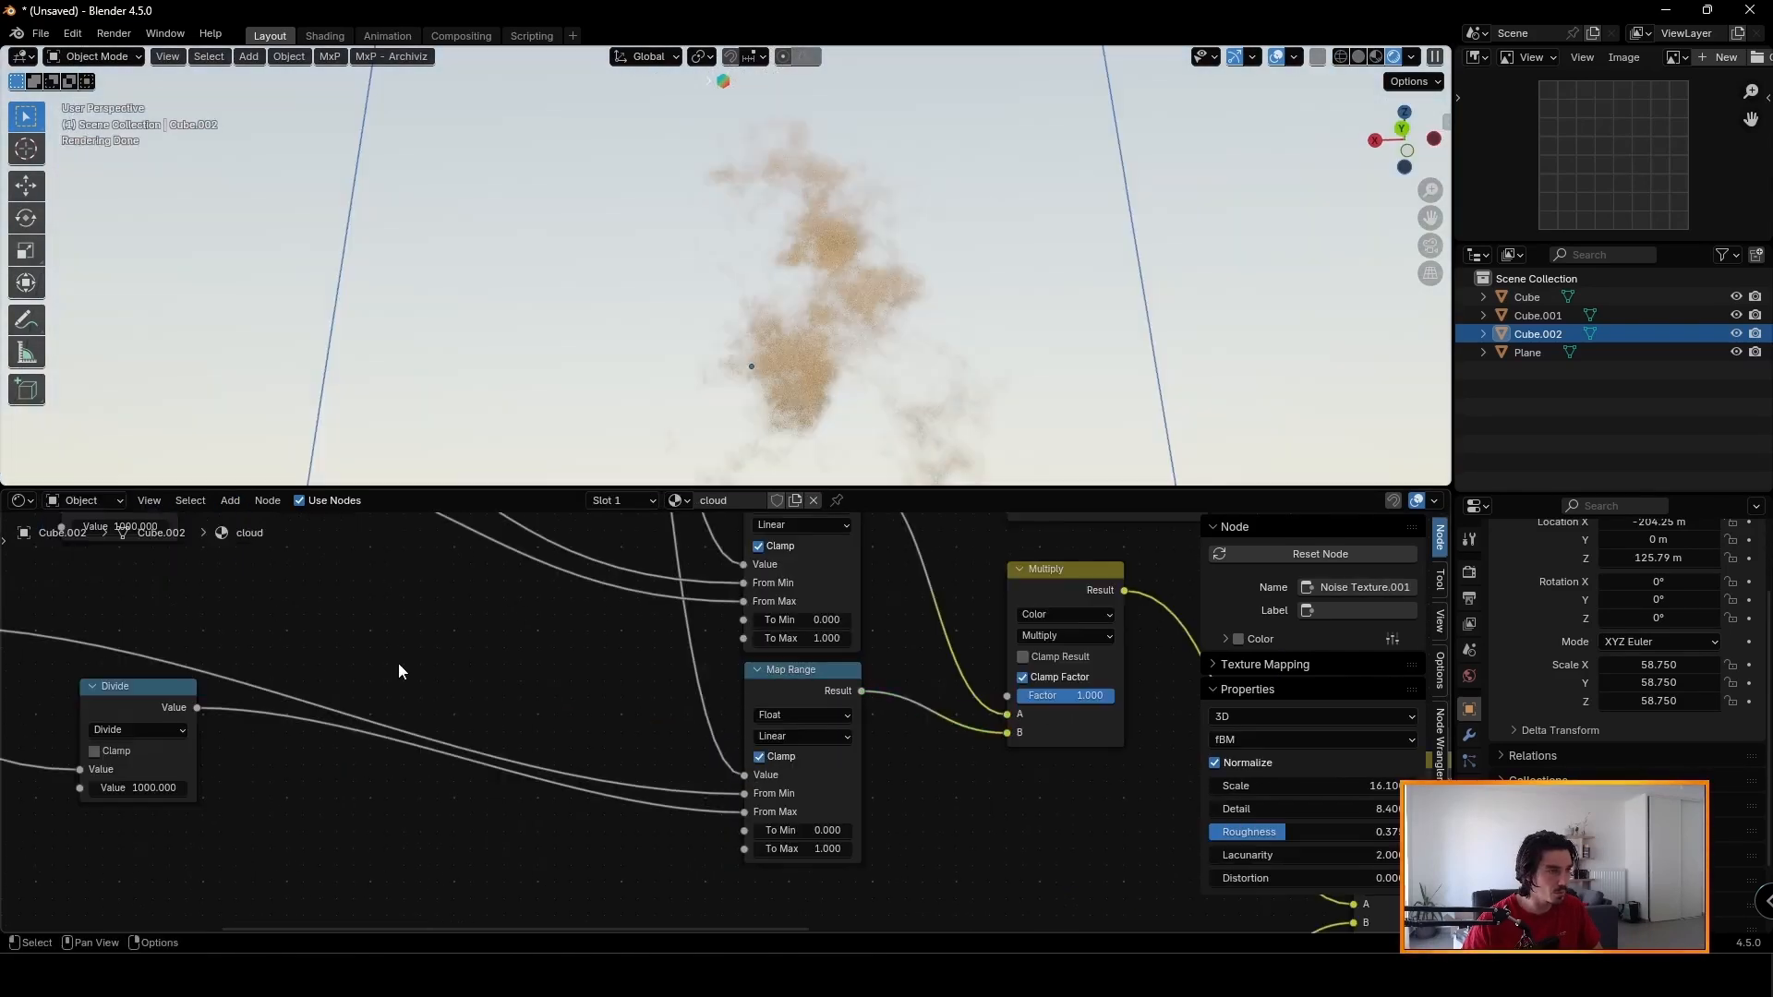
Set the main cloud's Noise Texture to roughness 0.650 and scale 2.000 while checking the cloud.
{"action": "middle_click_drag", "start_coordinate": [700, 540], "coordinate": [702, 785]}
{"action": "scroll", "coordinate": [702, 785], "scroll_direction": "down", "scroll_amount": 7}
{"action": "middle_click_drag", "start_coordinate": [725, 675], "coordinate": [880, 923]}
{"action": "scroll", "coordinate": [784, 739], "scroll_direction": "up", "scroll_amount": 6}
{"action": "middle_click_drag", "start_coordinate": [1025, 556], "coordinate": [911, 700]}
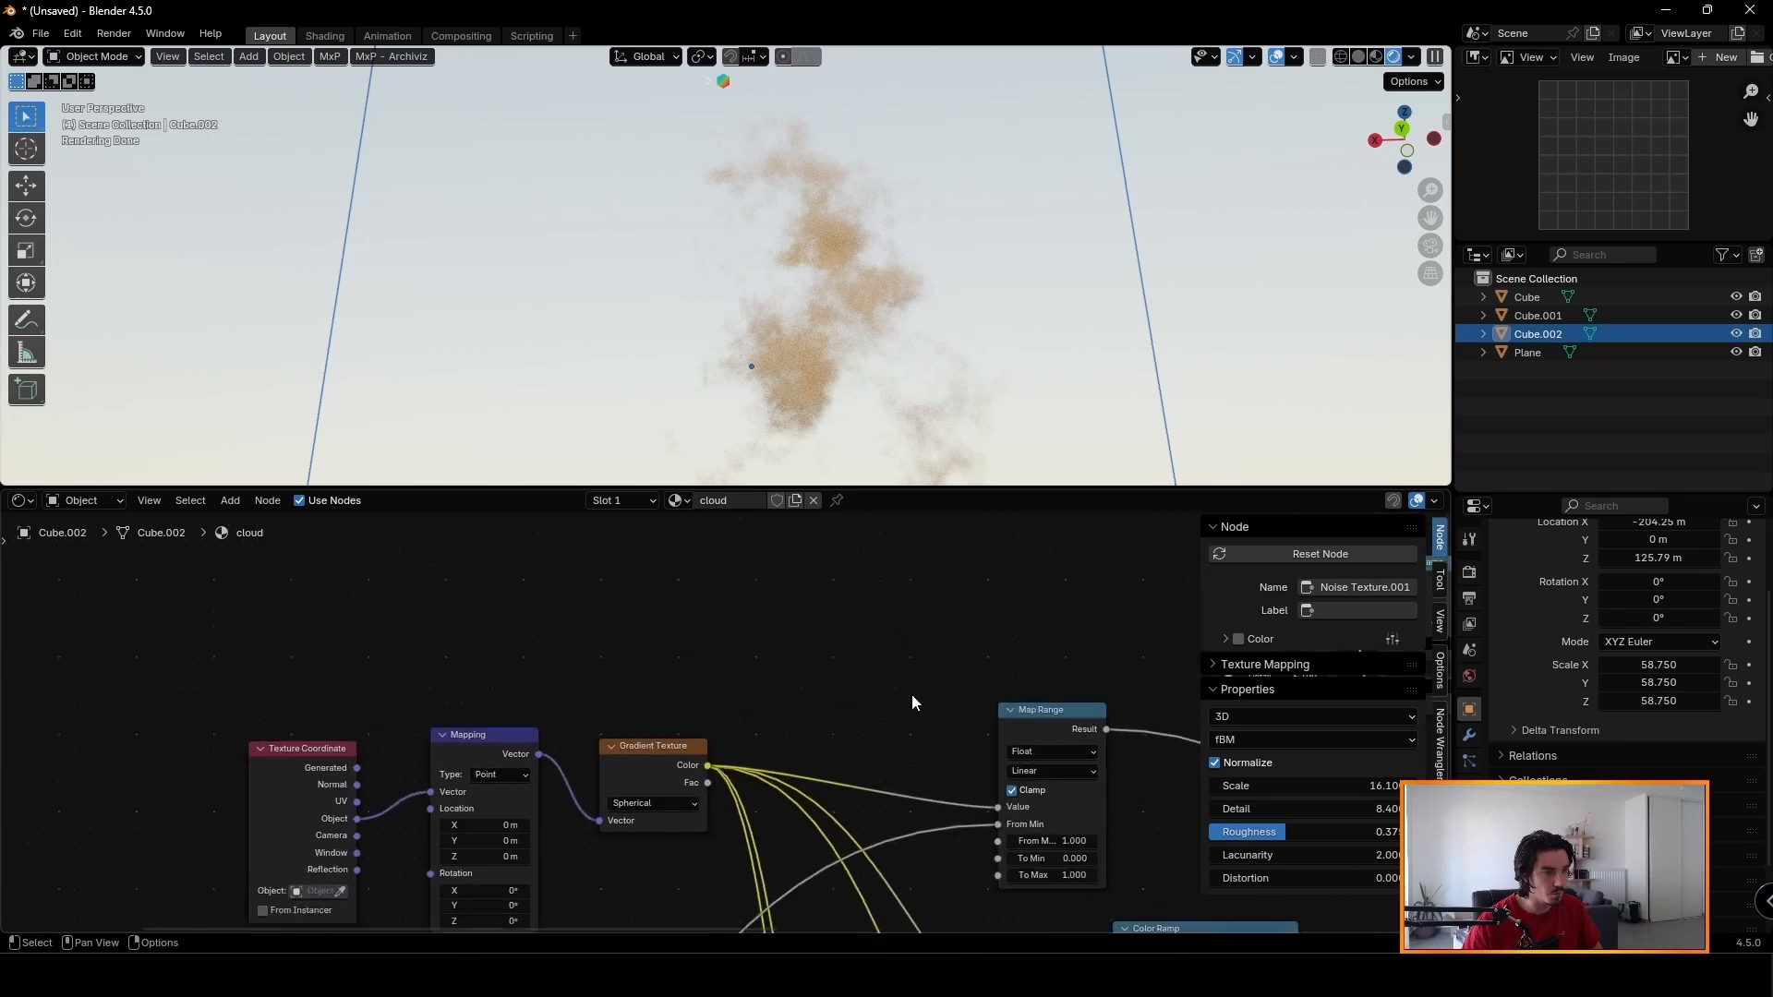
{"action": "middle_click_drag", "start_coordinate": [1146, 637], "coordinate": [558, 719]}
{"action": "scroll", "coordinate": [900, 709], "scroll_direction": "up", "scroll_amount": 3}
{"action": "mouse_move", "coordinate": [545, 850]}
{"action": "left_mouse_down"}
{"action": "mouse_move", "coordinate": [490, 850]}
{"action": "mouse_move", "coordinate": [518, 850]}
{"action": "left_mouse_up"}
{"action": "middle_click_drag", "start_coordinate": [868, 402], "coordinate": [876, 338], "text": "shift"}
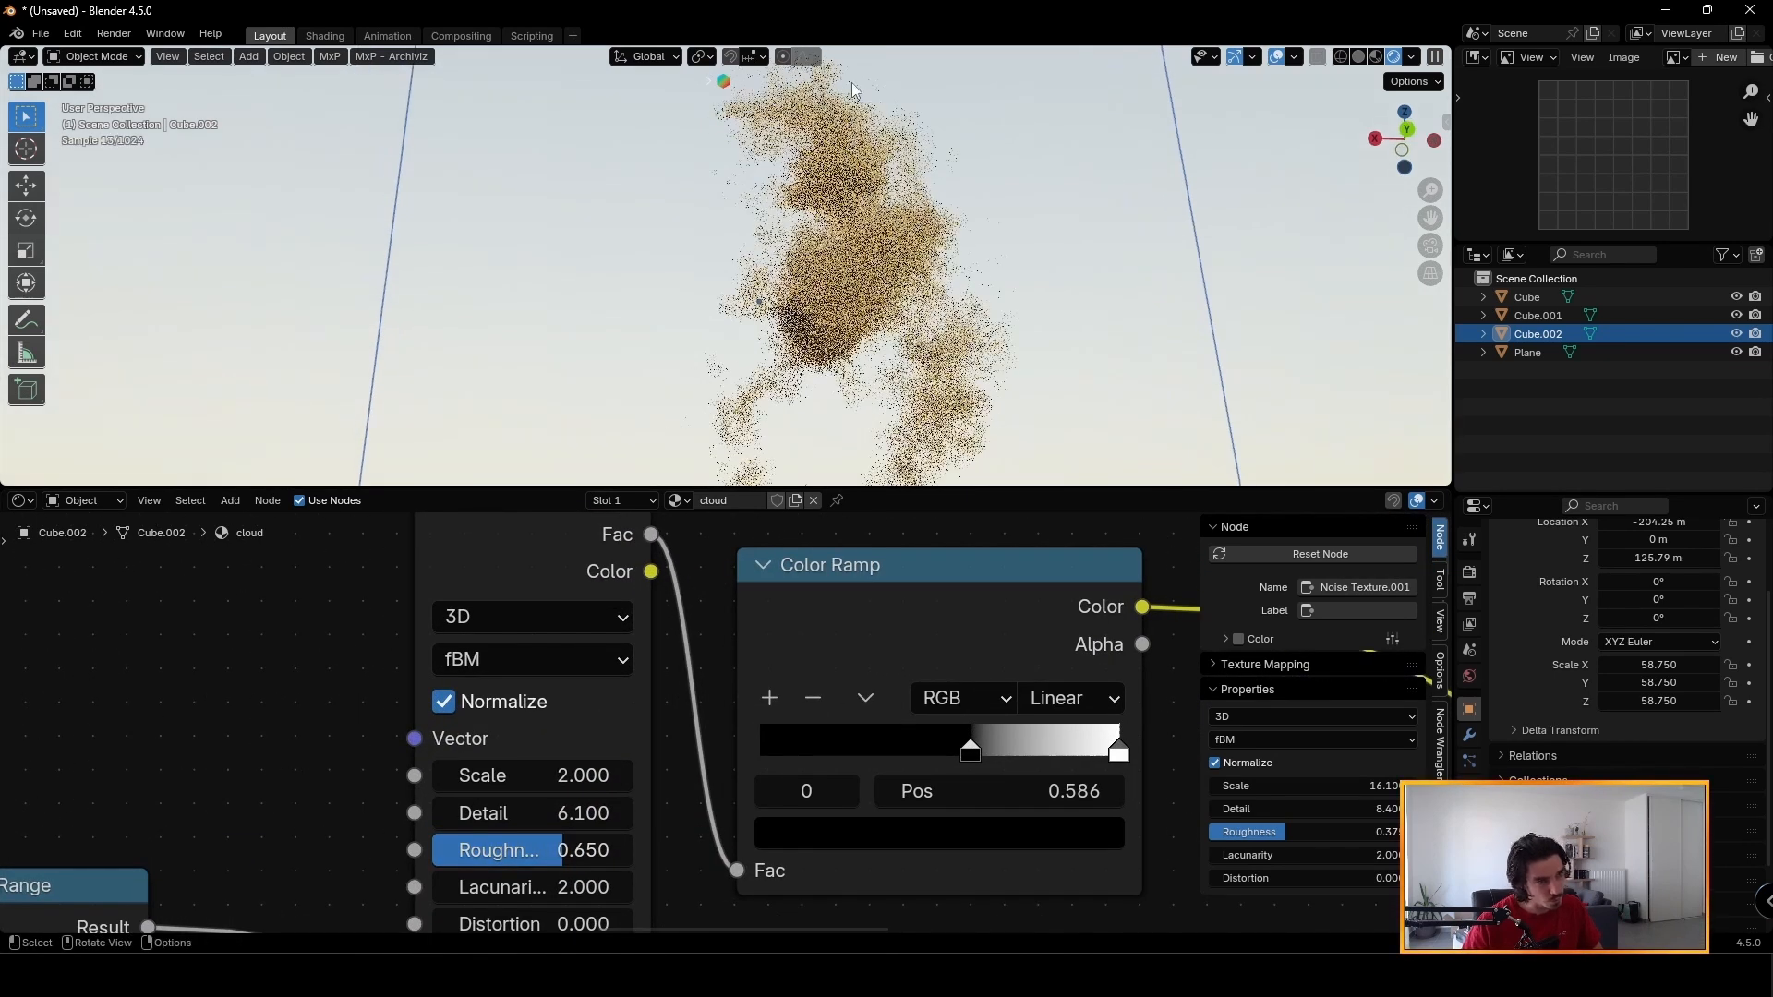
{"action": "mouse_move", "coordinate": [526, 778]}
{"action": "left_mouse_down"}
{"action": "mouse_move", "coordinate": [568, 778]}
{"action": "mouse_move", "coordinate": [499, 777]}
{"action": "mouse_move", "coordinate": [526, 778]}
{"action": "left_mouse_up"}
Duplicate the cloud cube, and move and rotate the copy so its cloud takes a different orientation near the original.
{"action": "middle_click_drag", "start_coordinate": [780, 217], "coordinate": [1033, 252]}
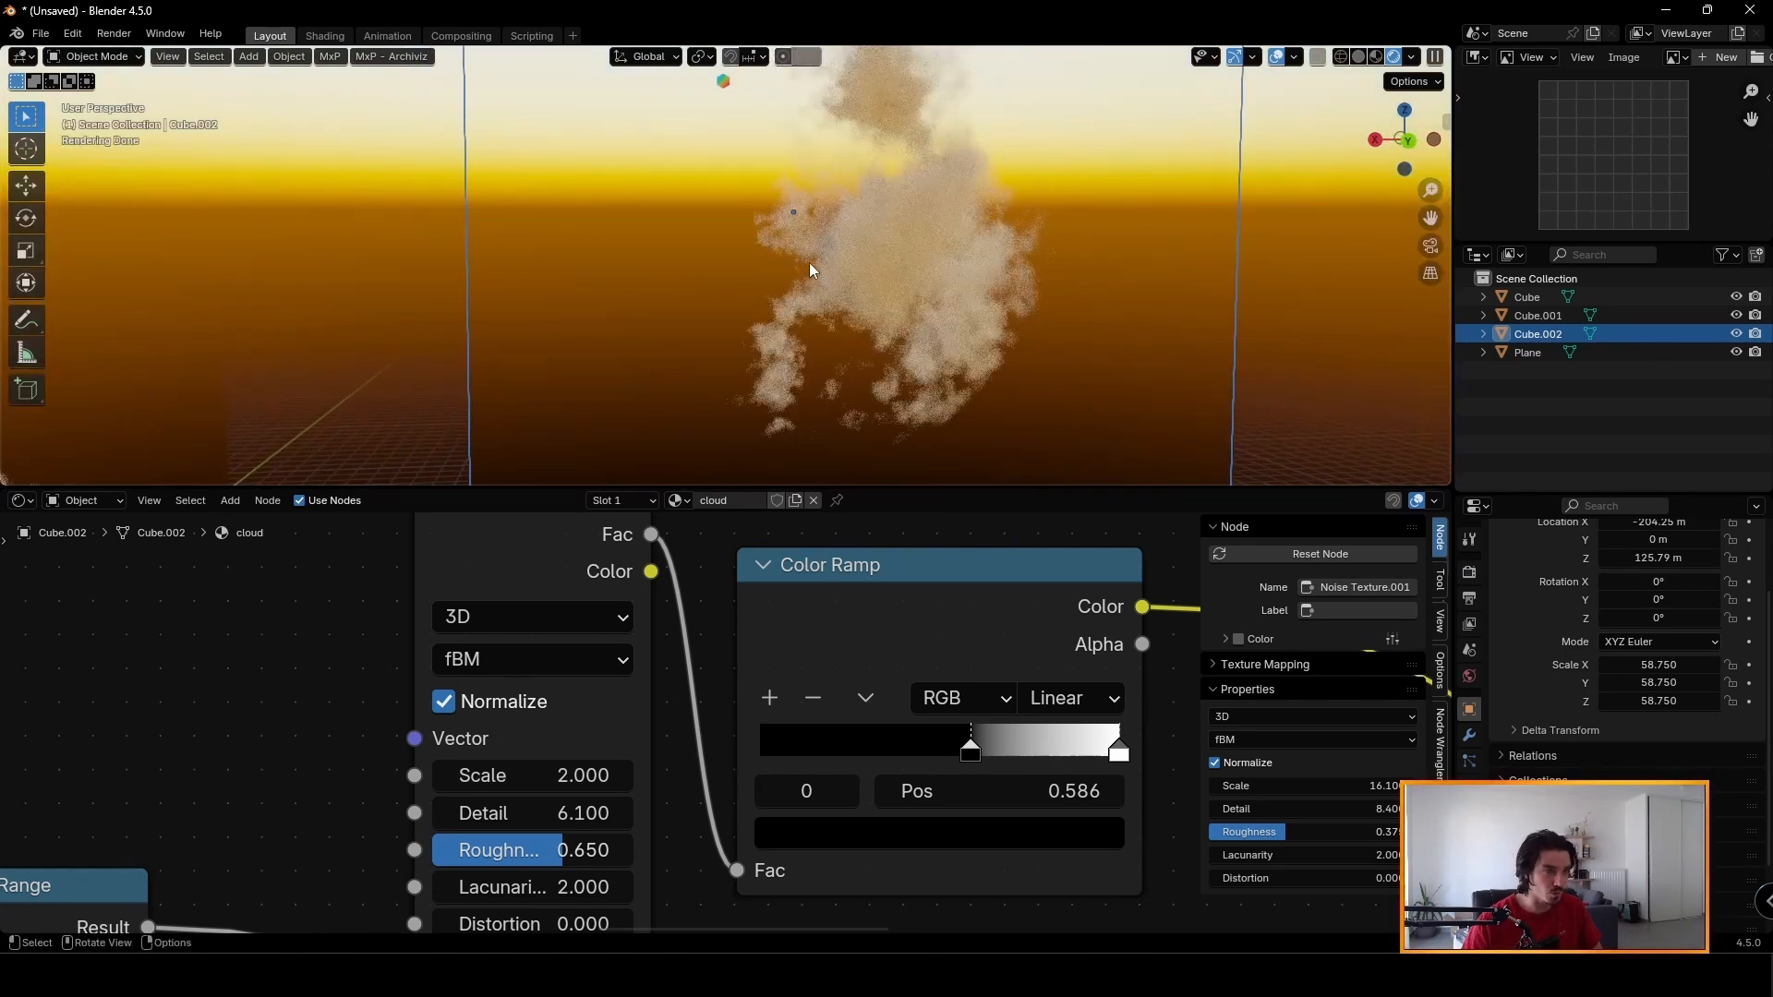
{"action": "key", "text": "shift+d"}
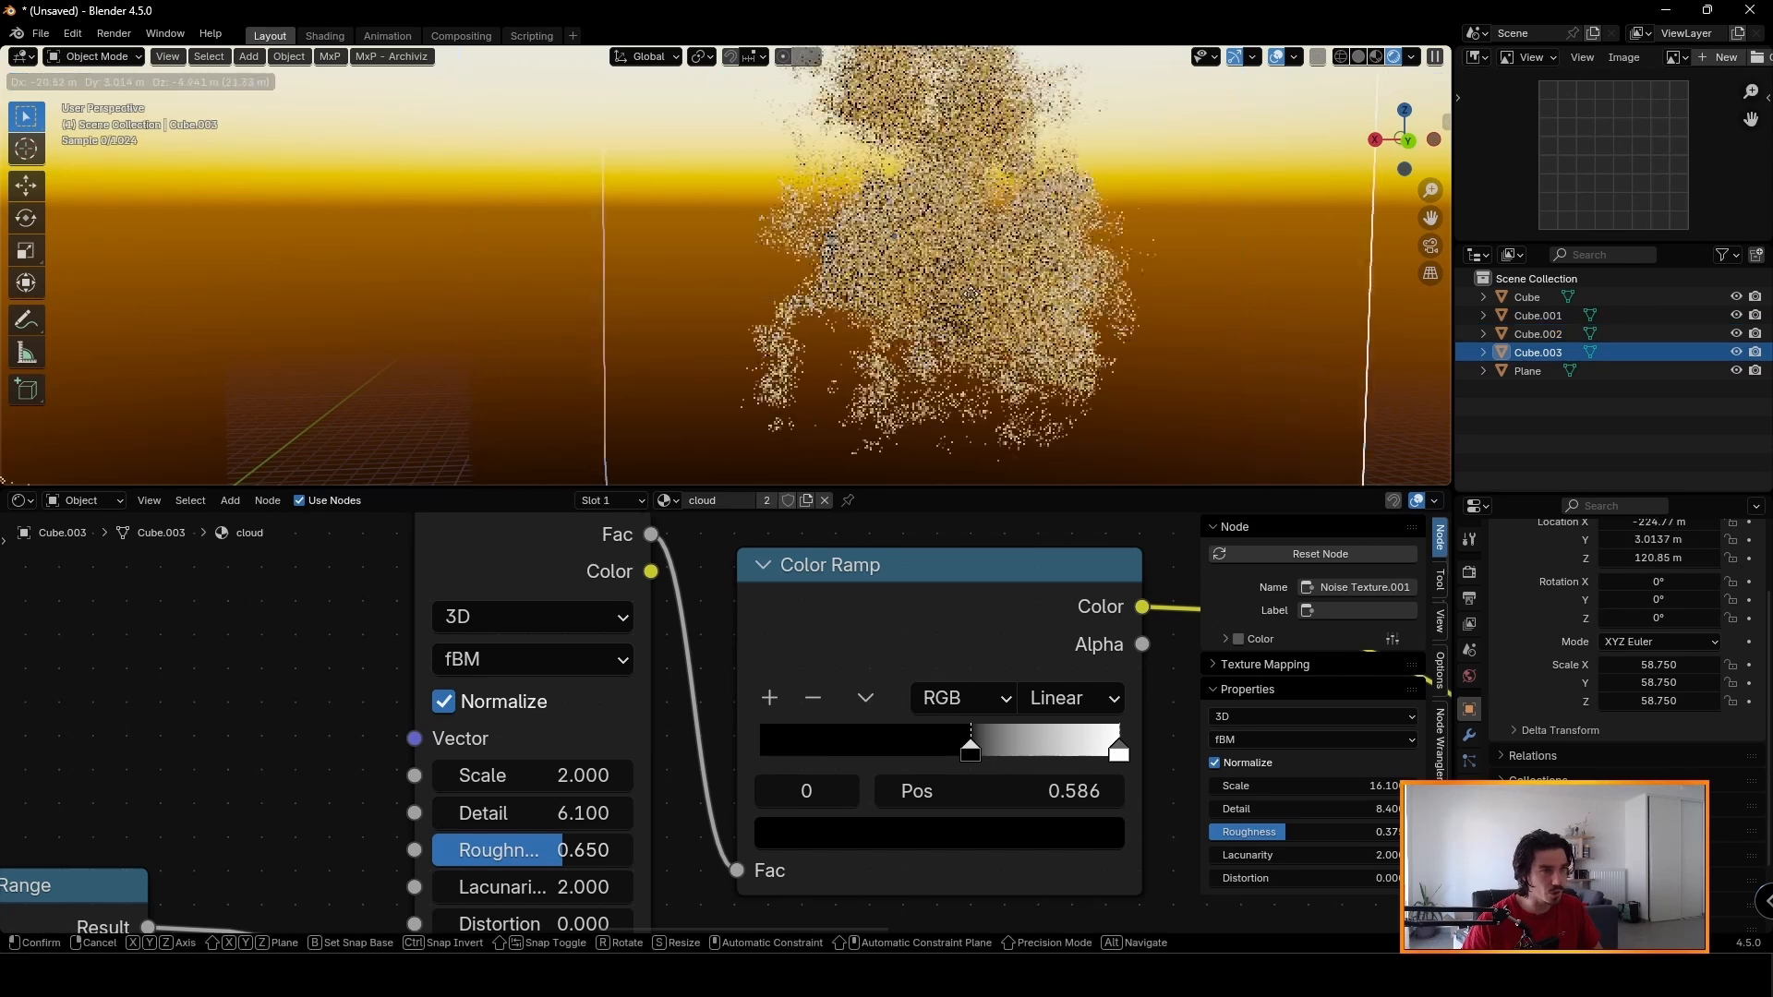
{"action": "left_click", "coordinate": [944, 287]}
{"action": "key", "text": "r"}
{"action": "left_click", "coordinate": [871, 155]}
{"action": "key", "text": "g"}
{"action": "left_click", "coordinate": [961, 185]}
{"action": "key", "text": "r"}
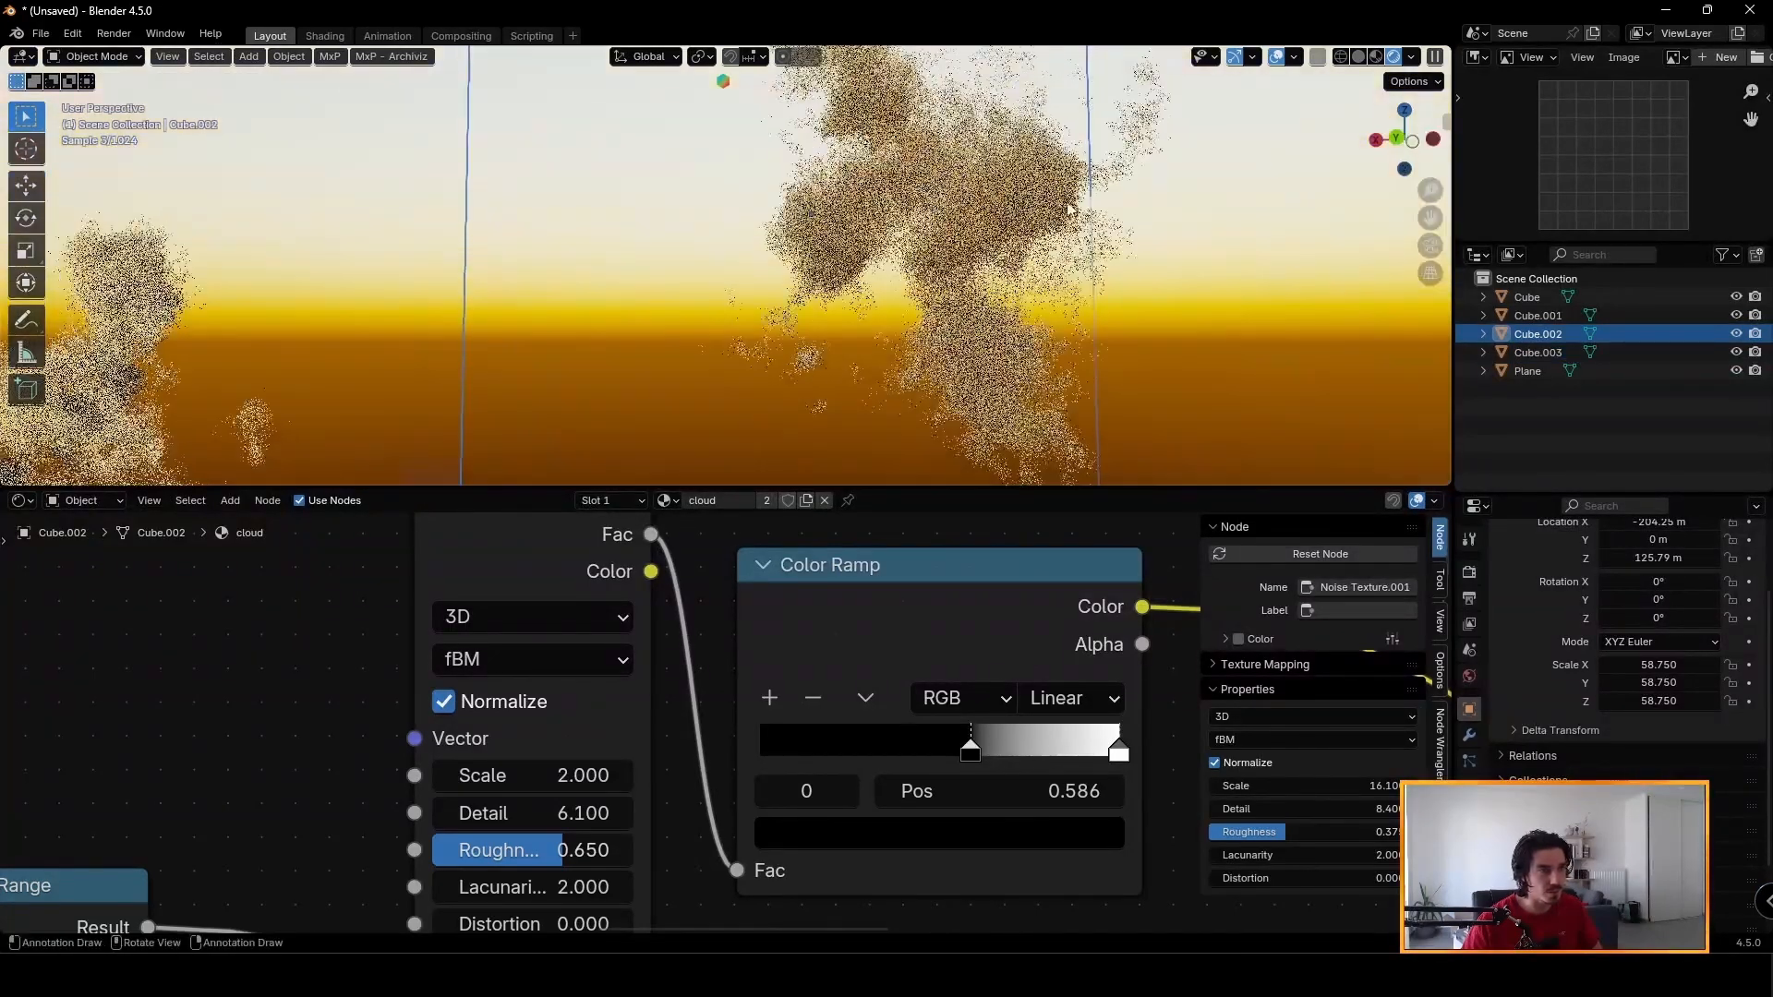
{"action": "left_click", "coordinate": [1071, 178]}
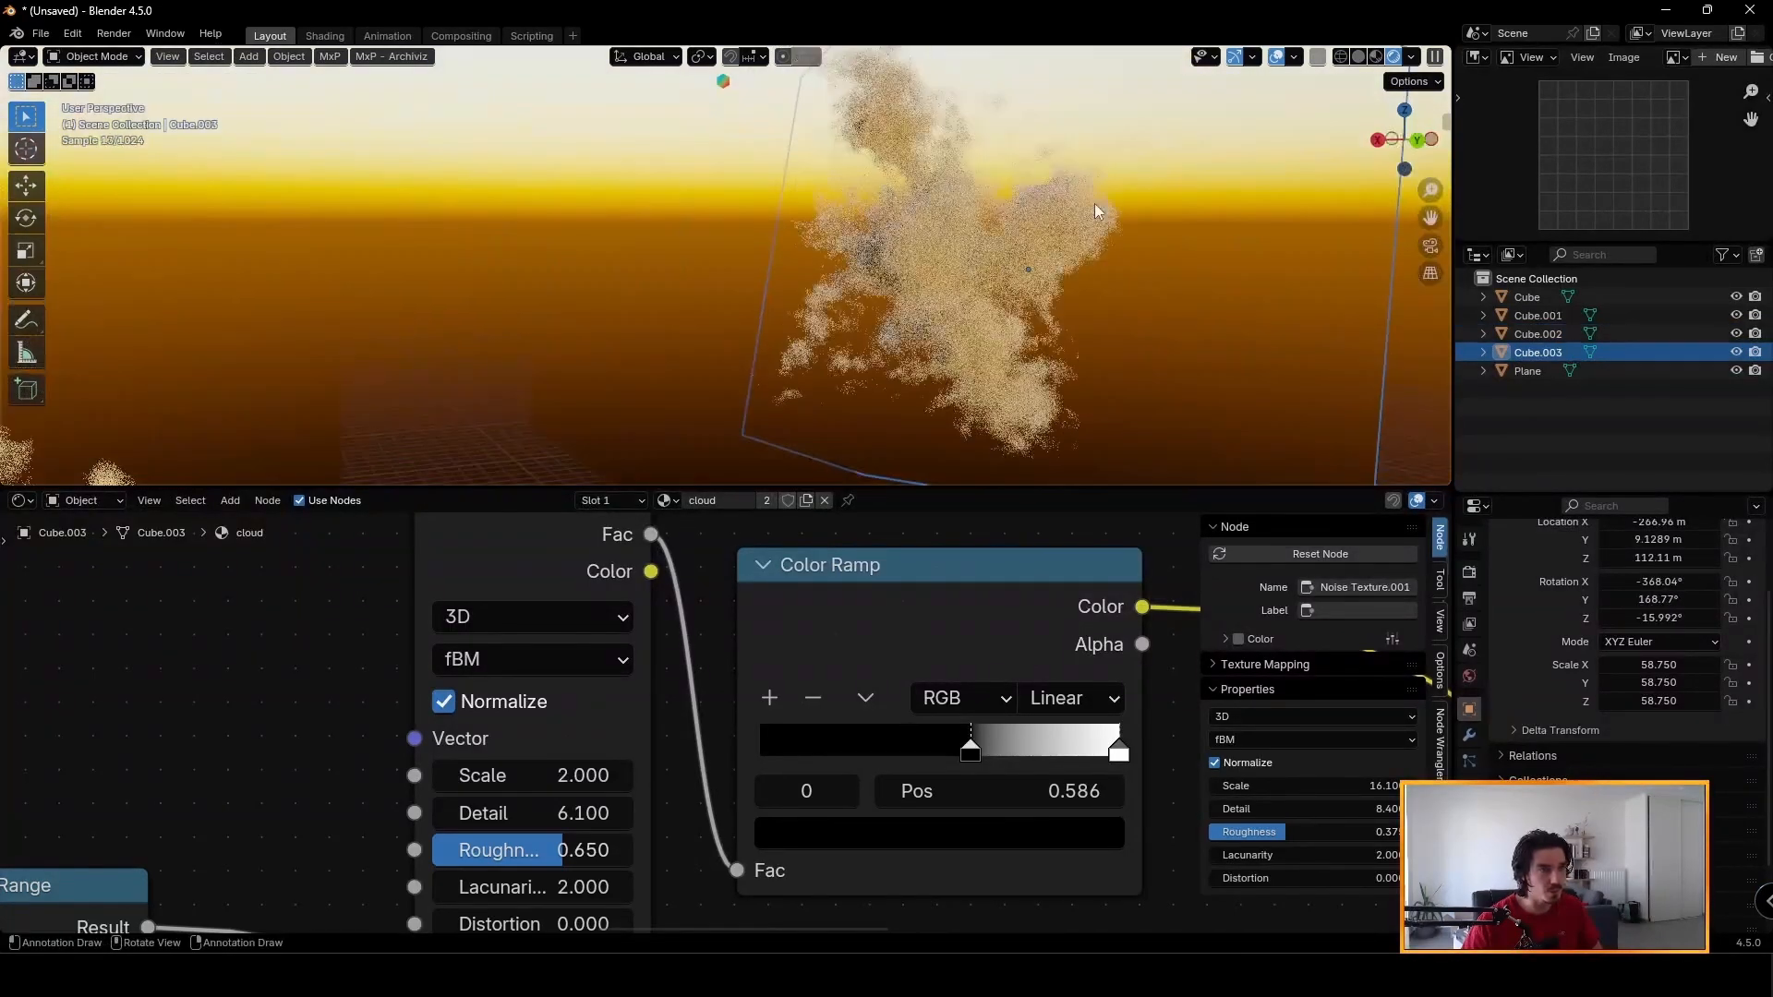
Set the Detail of the main cloud's Noise Texture to 3.600 and adjust the Value node that controls the cloud.
{"action": "middle_click_drag", "start_coordinate": [1095, 210], "coordinate": [953, 224]}
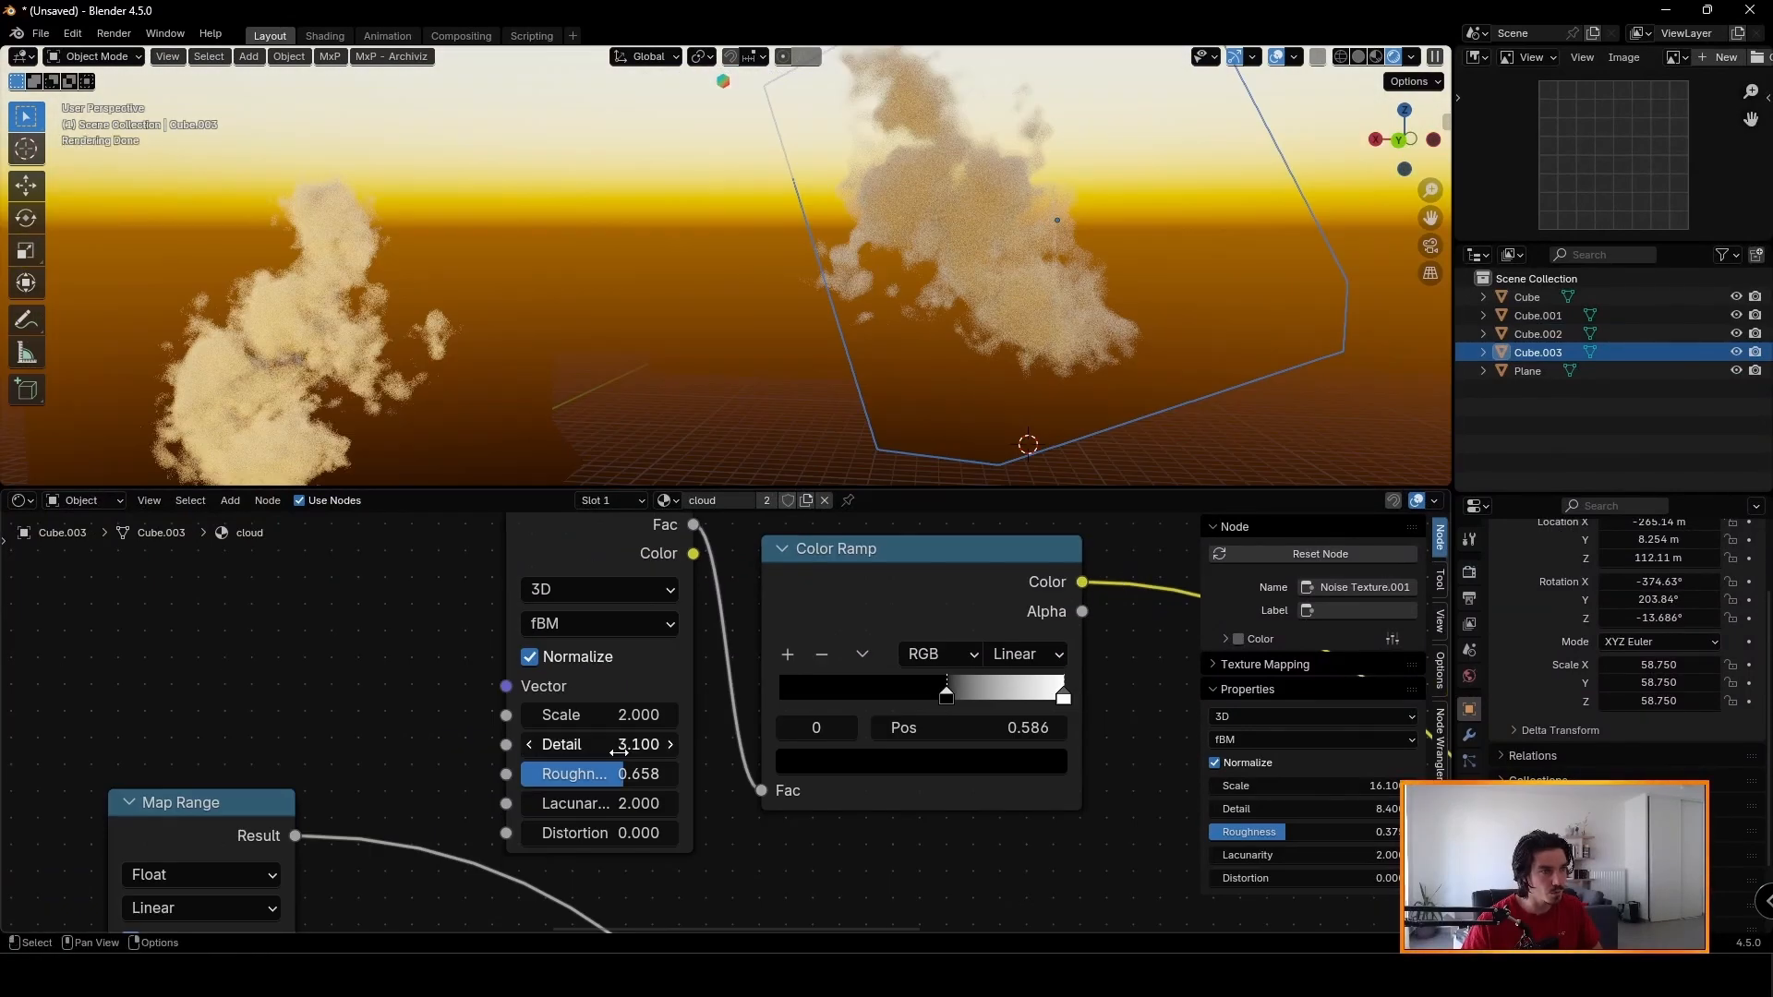
{"action": "left_click_drag", "start_coordinate": [601, 744], "coordinate": [647, 744]}
{"action": "left_click", "coordinate": [689, 159]}
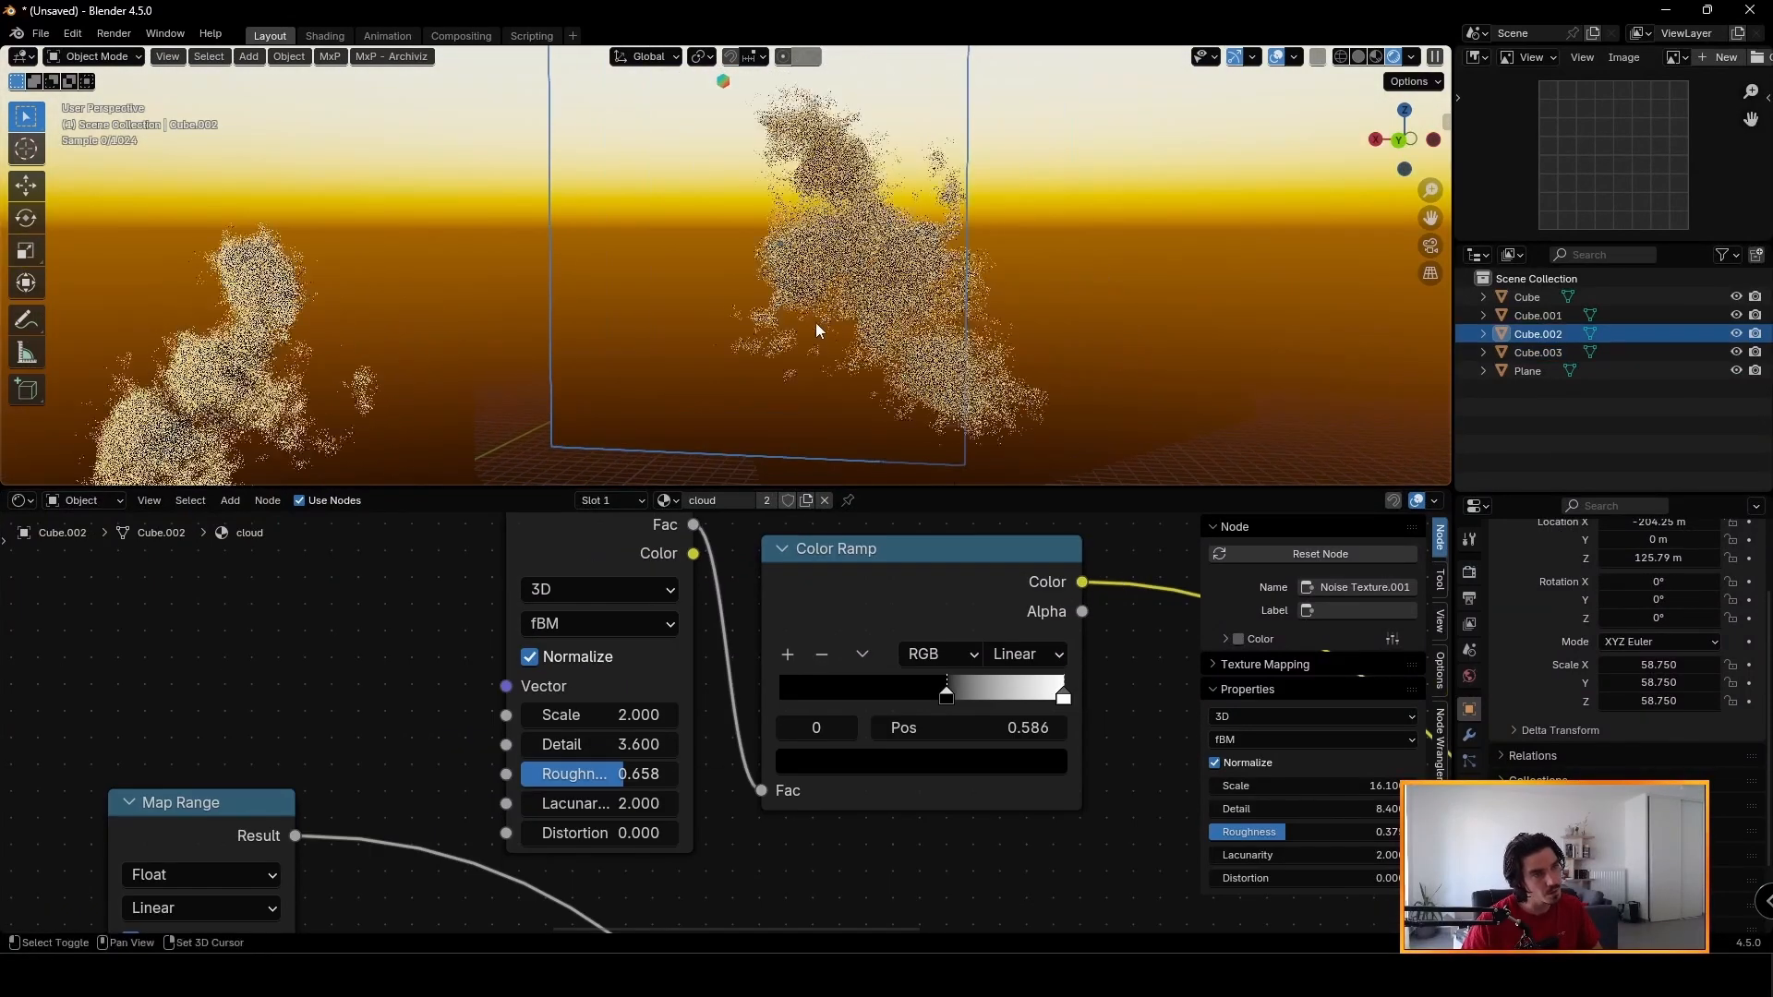
{"action": "middle_click_drag", "start_coordinate": [968, 338], "coordinate": [896, 289], "text": "shift"}
{"action": "left_click_drag", "start_coordinate": [274, 715], "coordinate": [249, 751]}
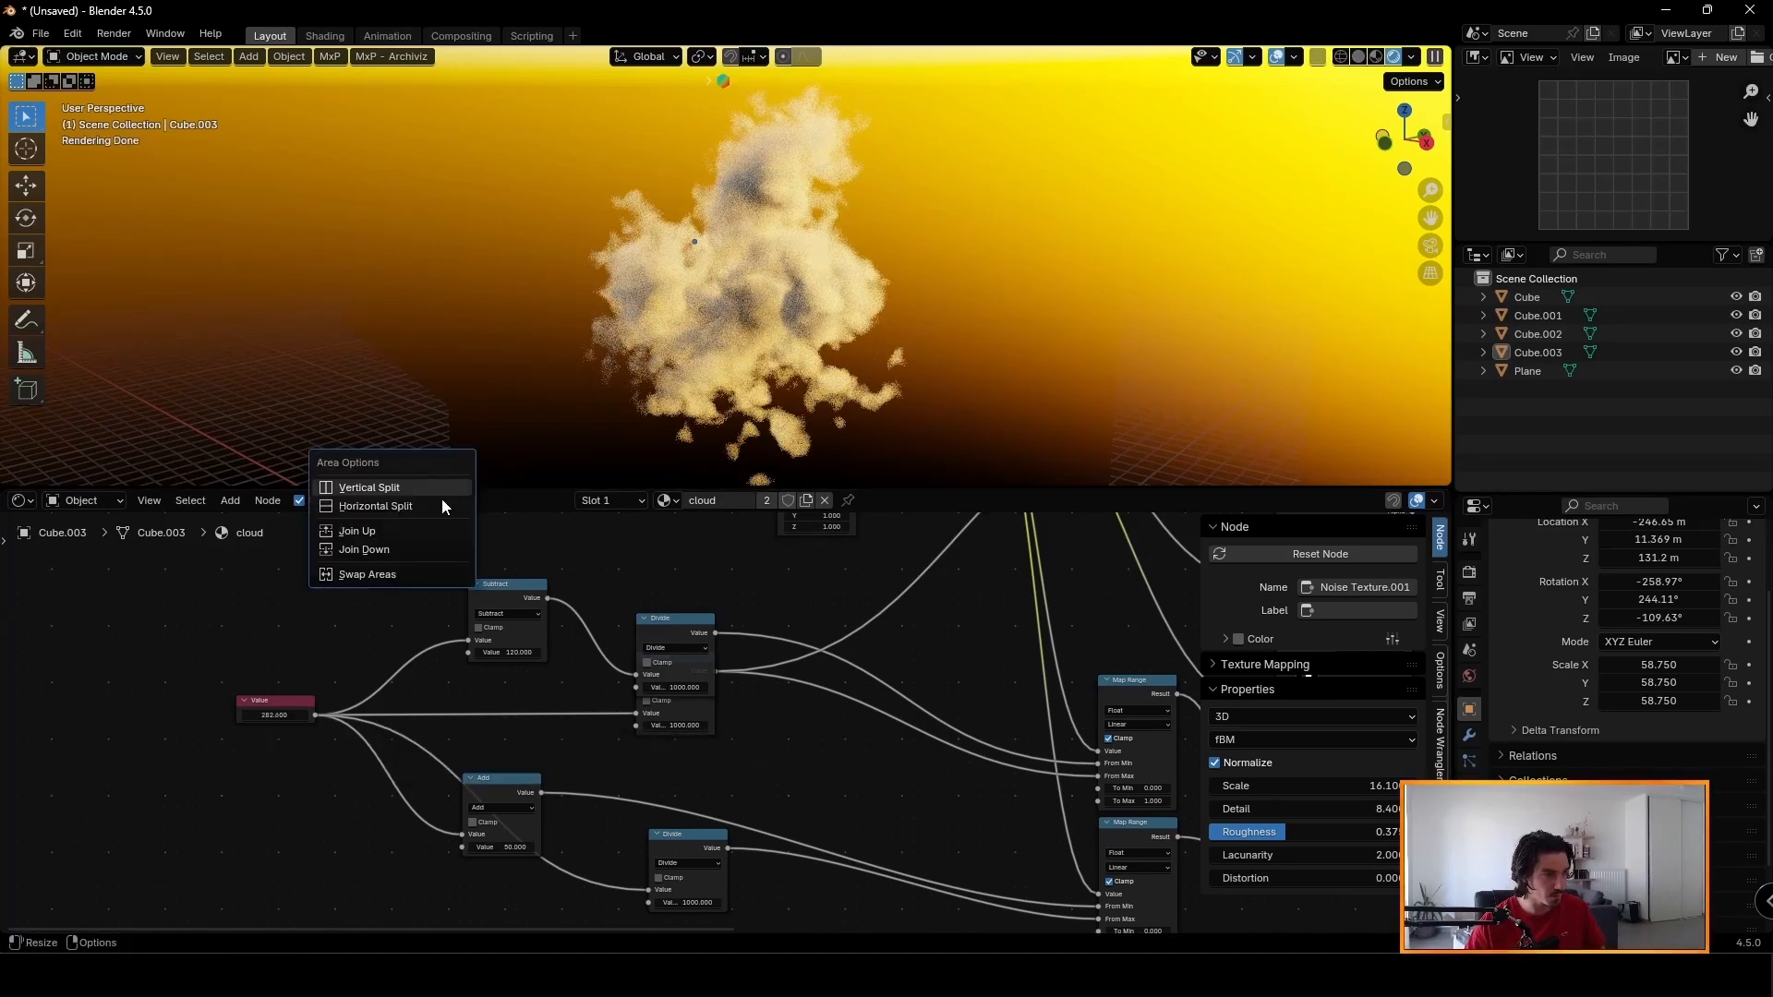
Split the node editor area horizontally and turn the lower strip into a Timeline.
{"action": "left_click", "coordinate": [397, 506]}
{"action": "left_click", "coordinate": [185, 867]}
{"action": "left_click", "coordinate": [21, 879]}
Keyframe the Value node at frame 1, and animate it to about 659 at frame 50.
{"action": "left_click", "coordinate": [268, 717]}
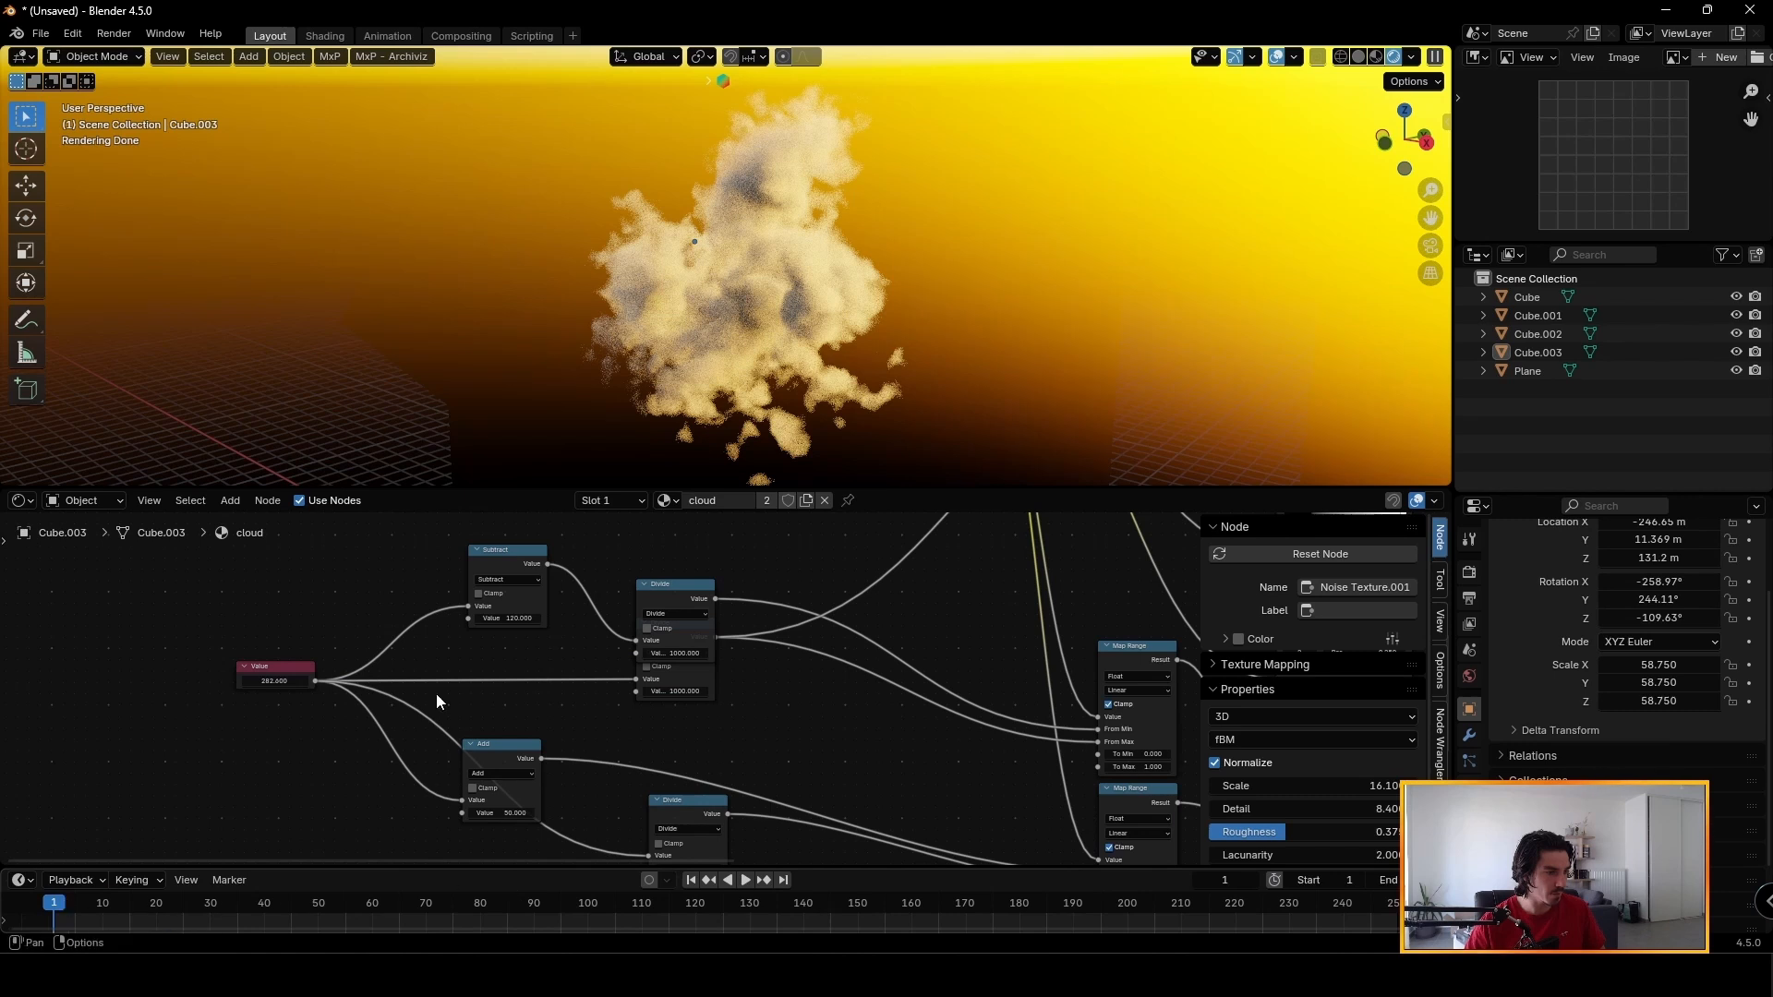
{"action": "key", "text": "i"}
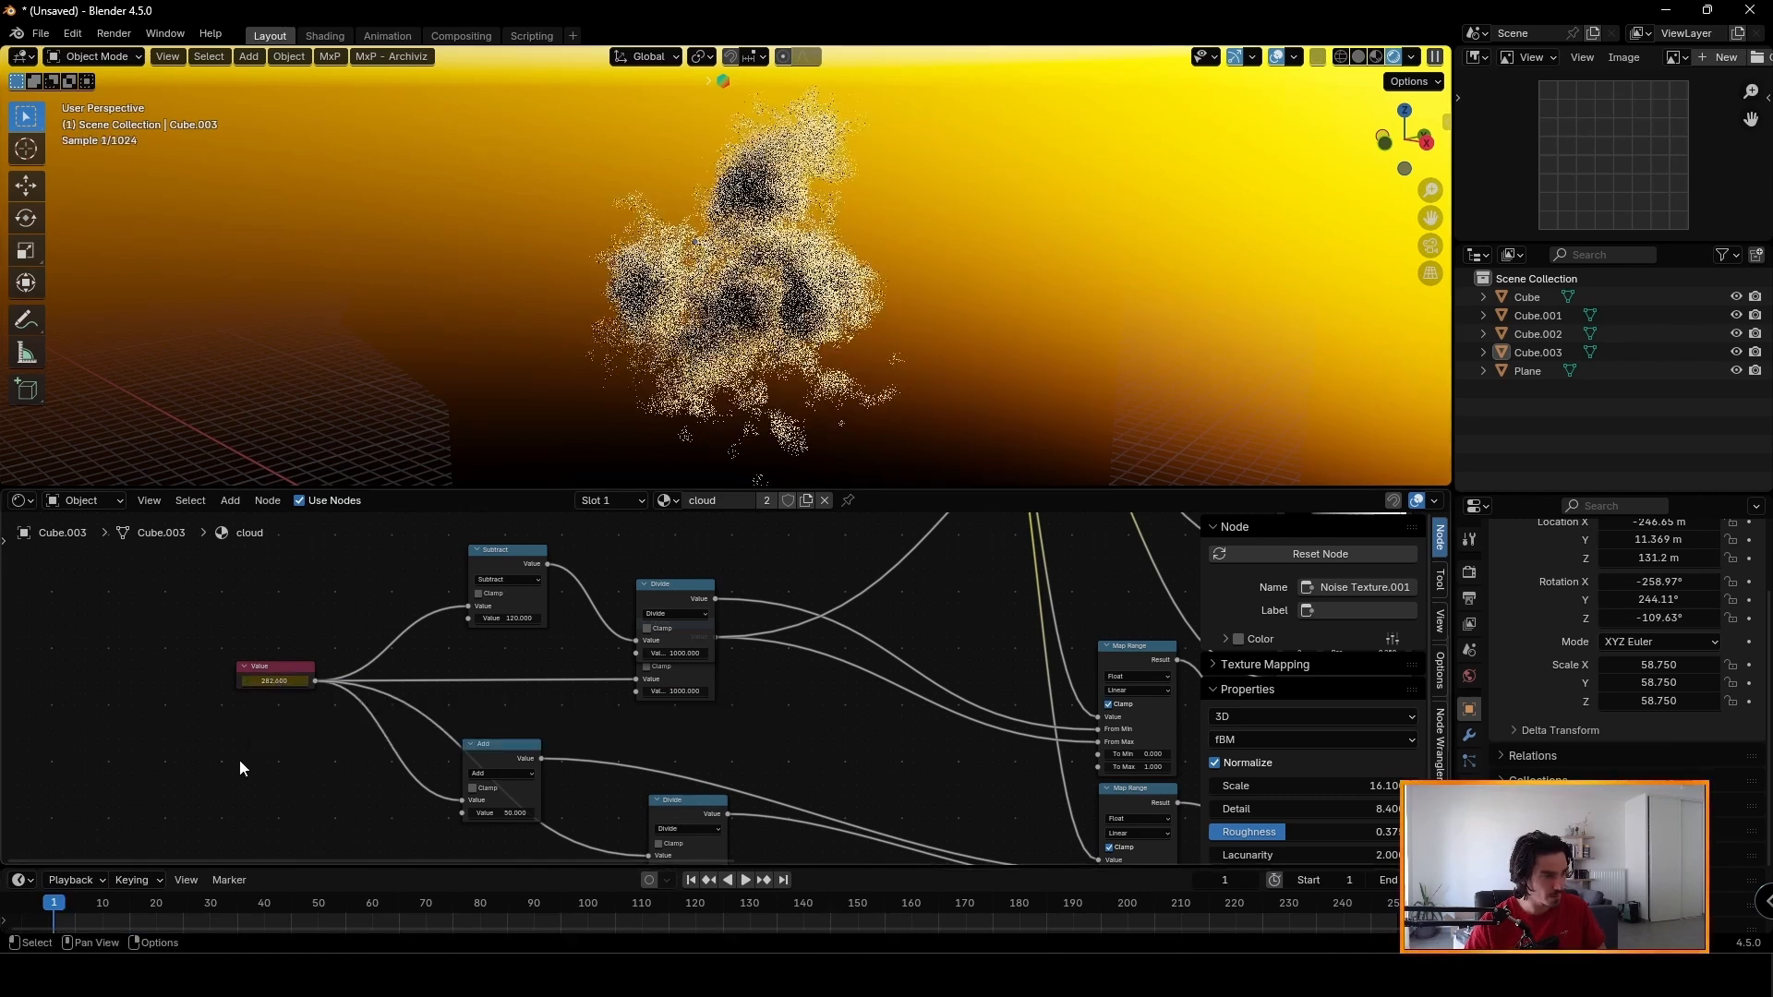
{"action": "left_click_drag", "start_coordinate": [54, 913], "coordinate": [317, 922]}
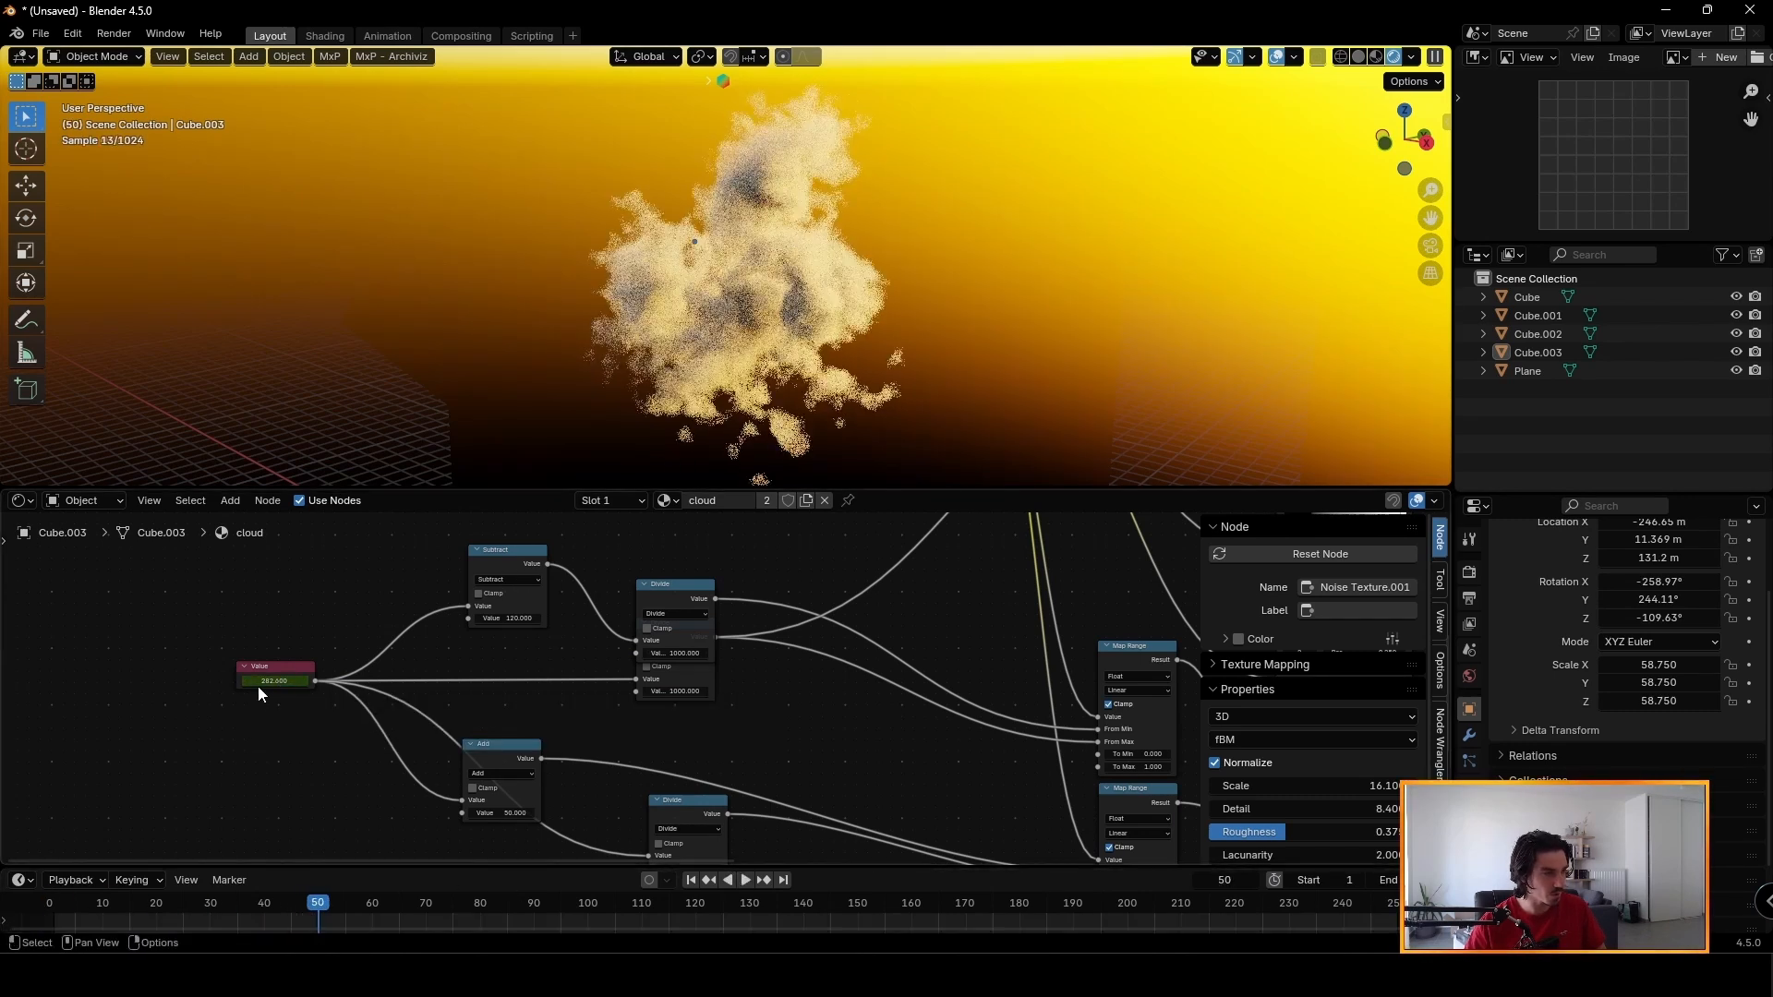
{"action": "mouse_move", "coordinate": [258, 684]}
{"action": "left_mouse_down"}
{"action": "mouse_move", "coordinate": [332, 683]}
{"action": "mouse_move", "coordinate": [258, 683]}
{"action": "left_mouse_up"}
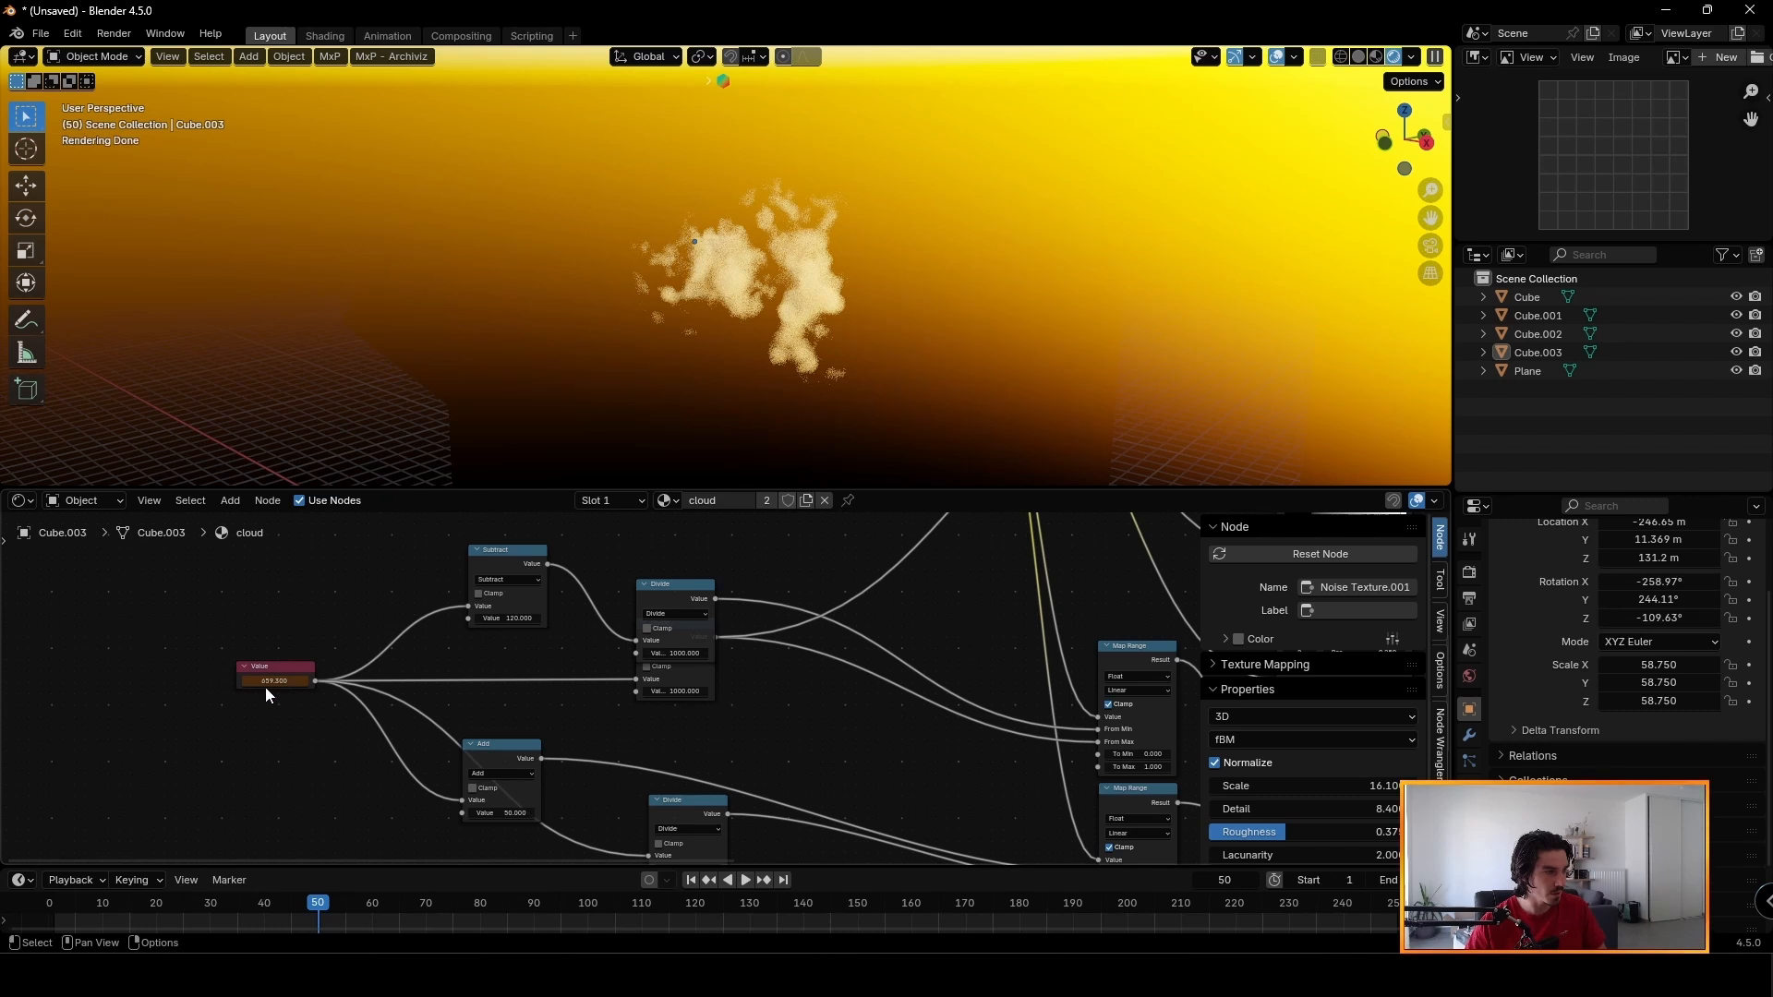
Play back the Value animation to watch how the rendered cloud changes shape, and stop the playback.
{"action": "key", "text": "space"}
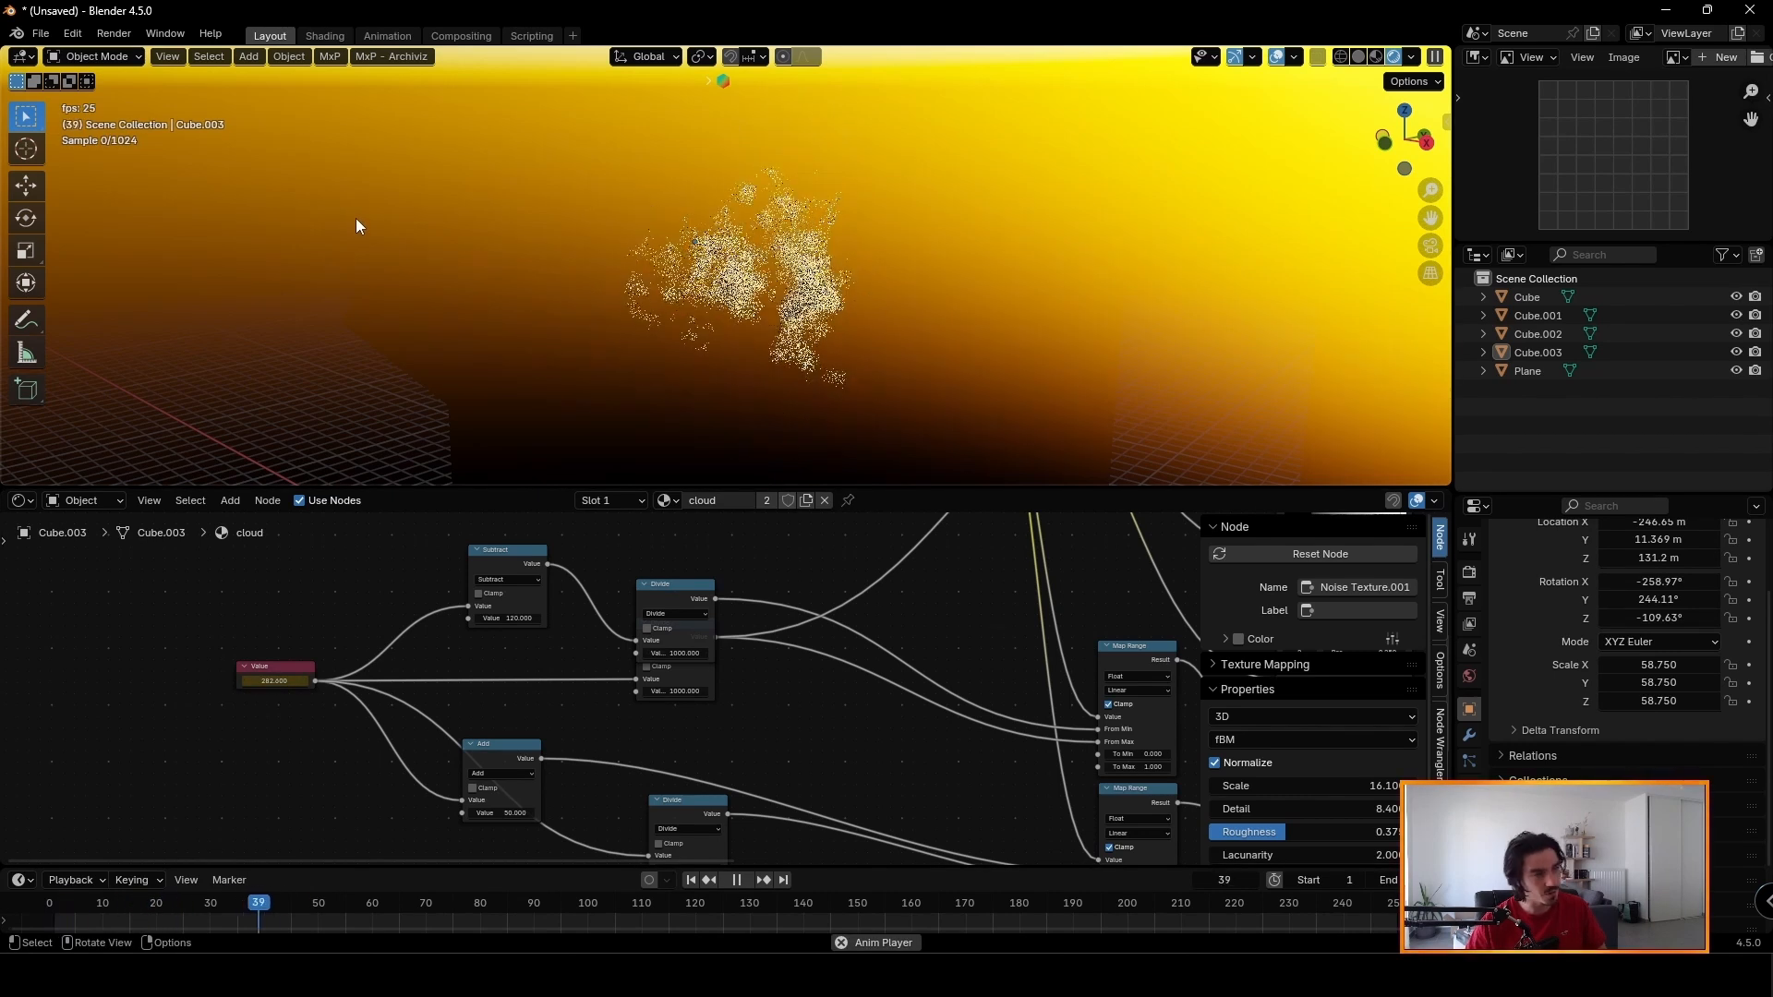
{"action": "left_click_drag", "start_coordinate": [314, 901], "coordinate": [1306, 860]}
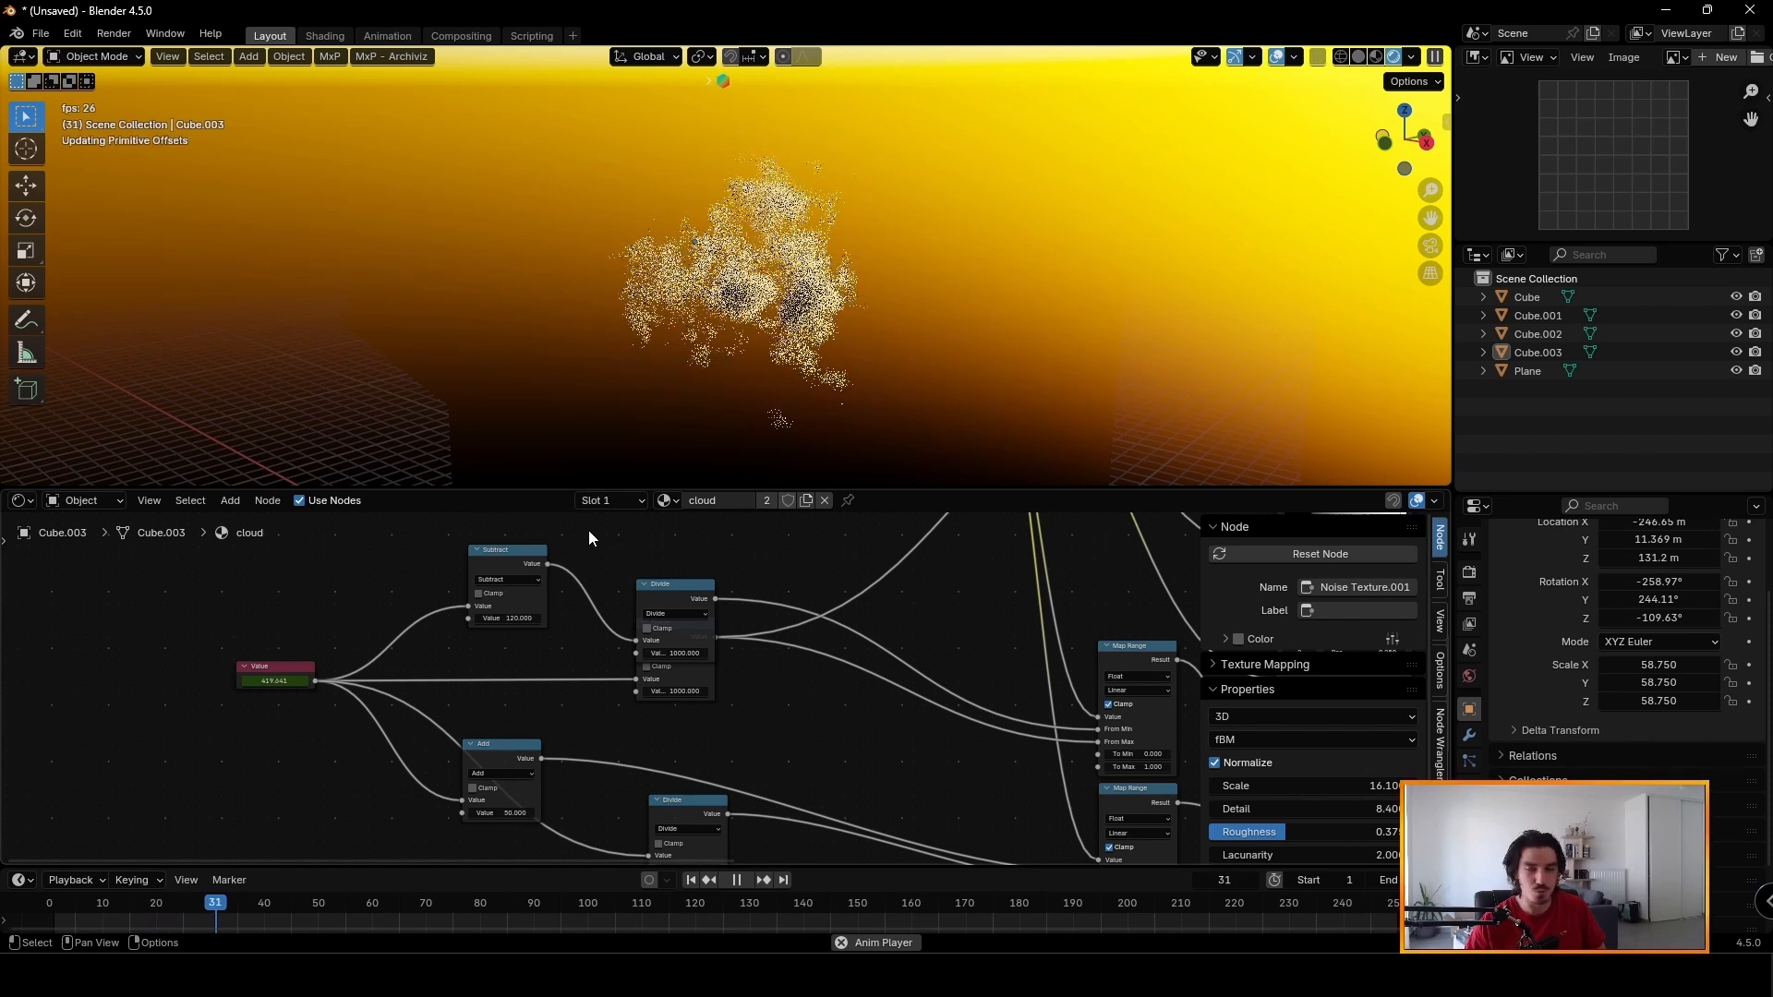
{"action": "key", "text": "space"}
Set the Scale of the main cloud's Noise Texture to 4.800 while checking the cloud at frame 34.
{"action": "left_click", "coordinate": [273, 667]}
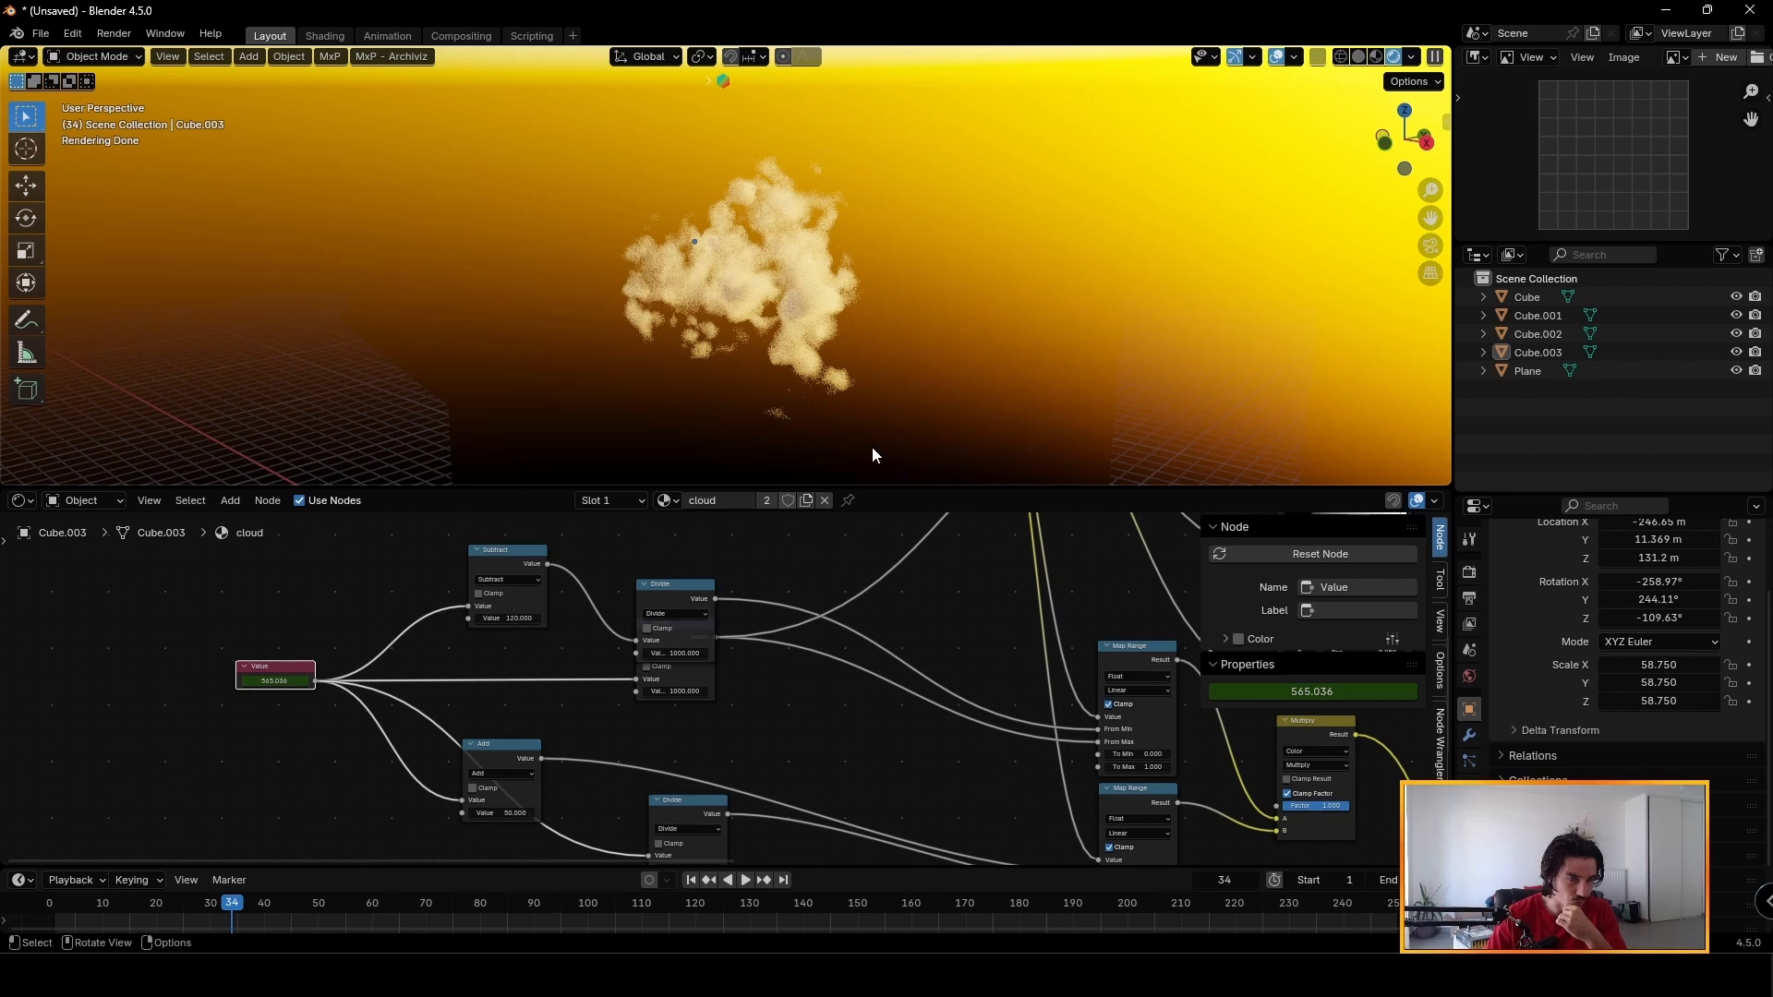
{"action": "middle_click_drag", "start_coordinate": [741, 314], "coordinate": [704, 286]}
{"action": "middle_click_drag", "start_coordinate": [754, 595], "coordinate": [652, 821]}
{"action": "left_click", "coordinate": [597, 808]}
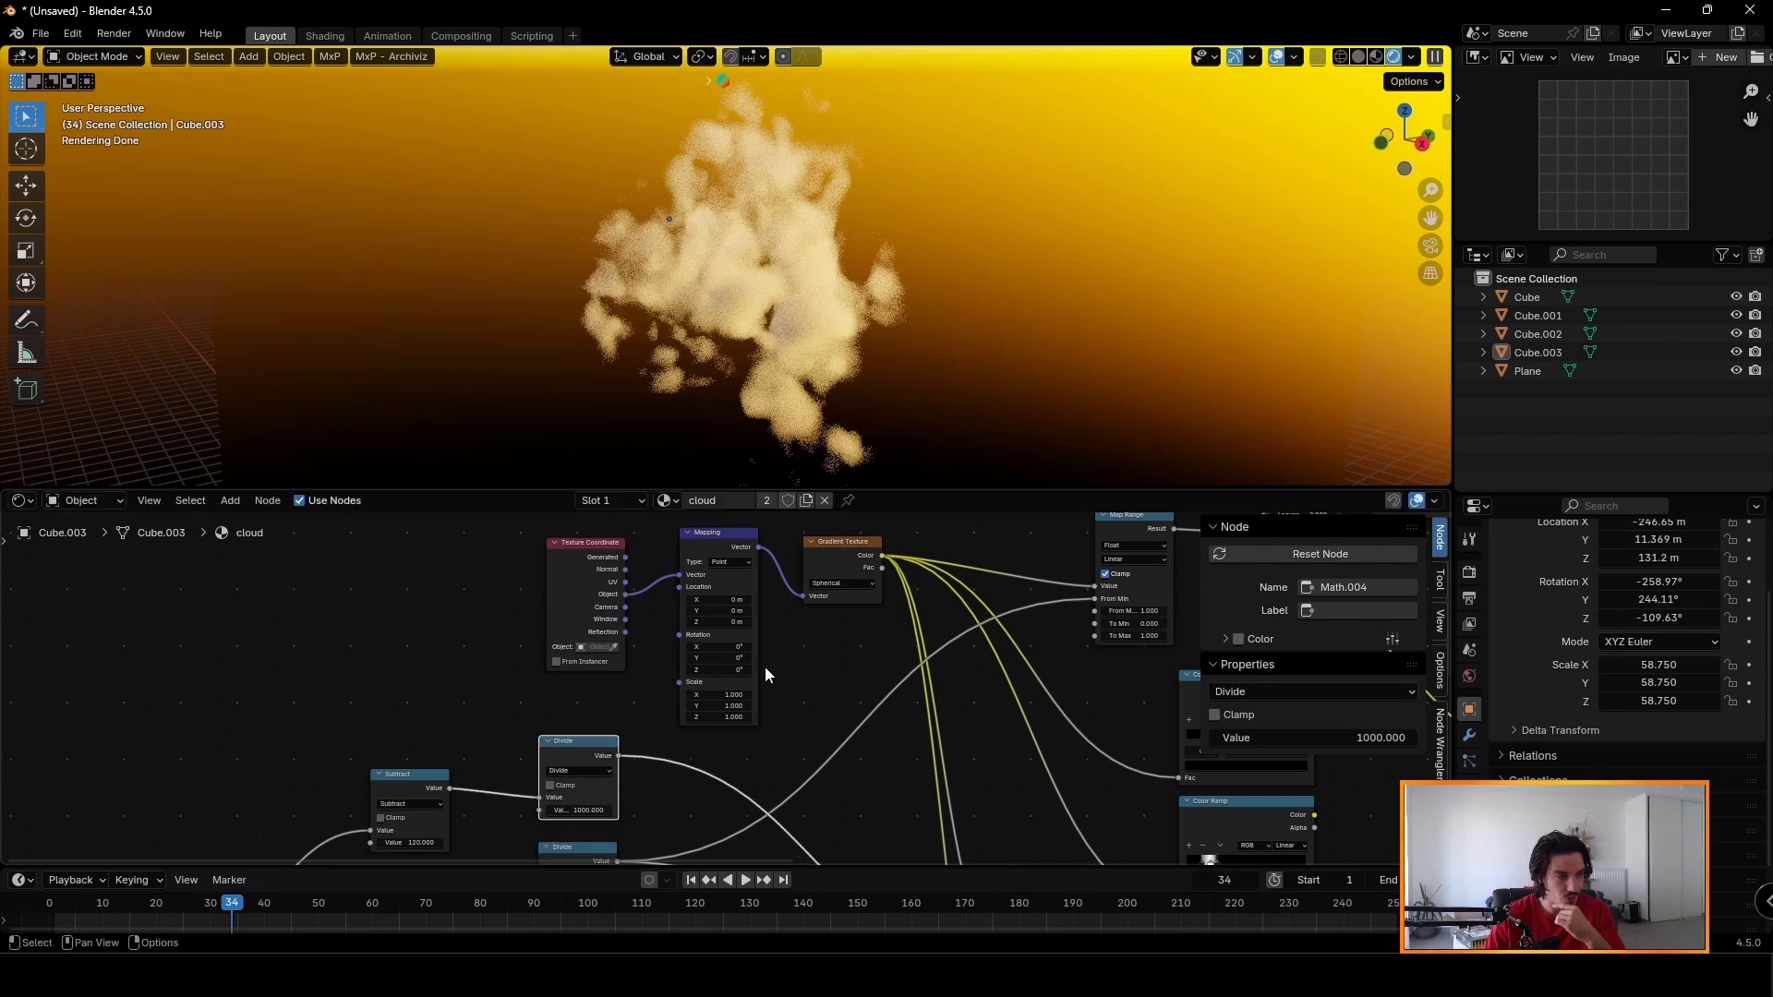
{"action": "middle_click_drag", "start_coordinate": [1005, 517], "coordinate": [857, 600]}
{"action": "scroll", "coordinate": [850, 745], "scroll_direction": "up", "scroll_amount": 2}
{"action": "scroll", "coordinate": [849, 745], "scroll_direction": "up", "scroll_amount": 2}
{"action": "left_click", "coordinate": [816, 555]}
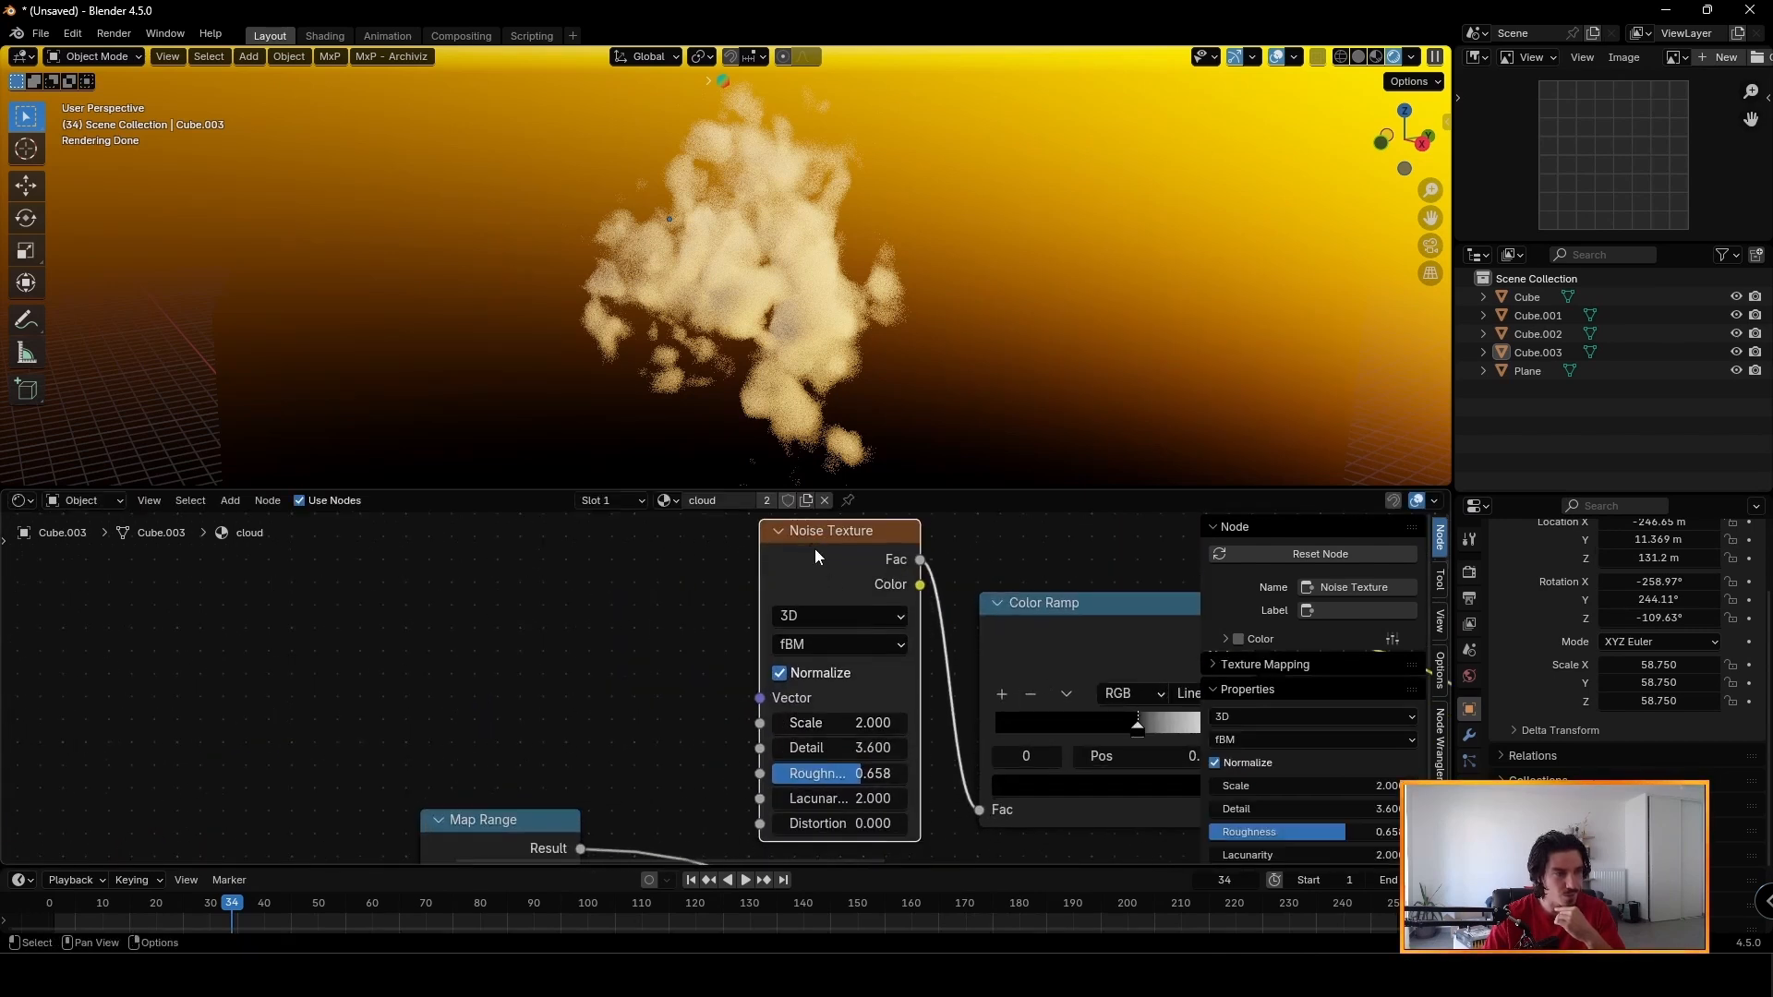
{"action": "mouse_move", "coordinate": [840, 722]}
{"action": "left_mouse_down"}
{"action": "mouse_move", "coordinate": [767, 722]}
{"action": "mouse_move", "coordinate": [1025, 722]}
{"action": "mouse_move", "coordinate": [826, 723]}
{"action": "left_mouse_up"}
Reposition the Subtract node and the main Value node upward to free space below the Value node.
{"action": "middle_click_drag", "start_coordinate": [1149, 732], "coordinate": [1068, 676]}
{"action": "scroll", "coordinate": [977, 739], "scroll_direction": "down", "scroll_amount": 3}
{"action": "middle_click_drag", "start_coordinate": [467, 625], "coordinate": [613, 791]}
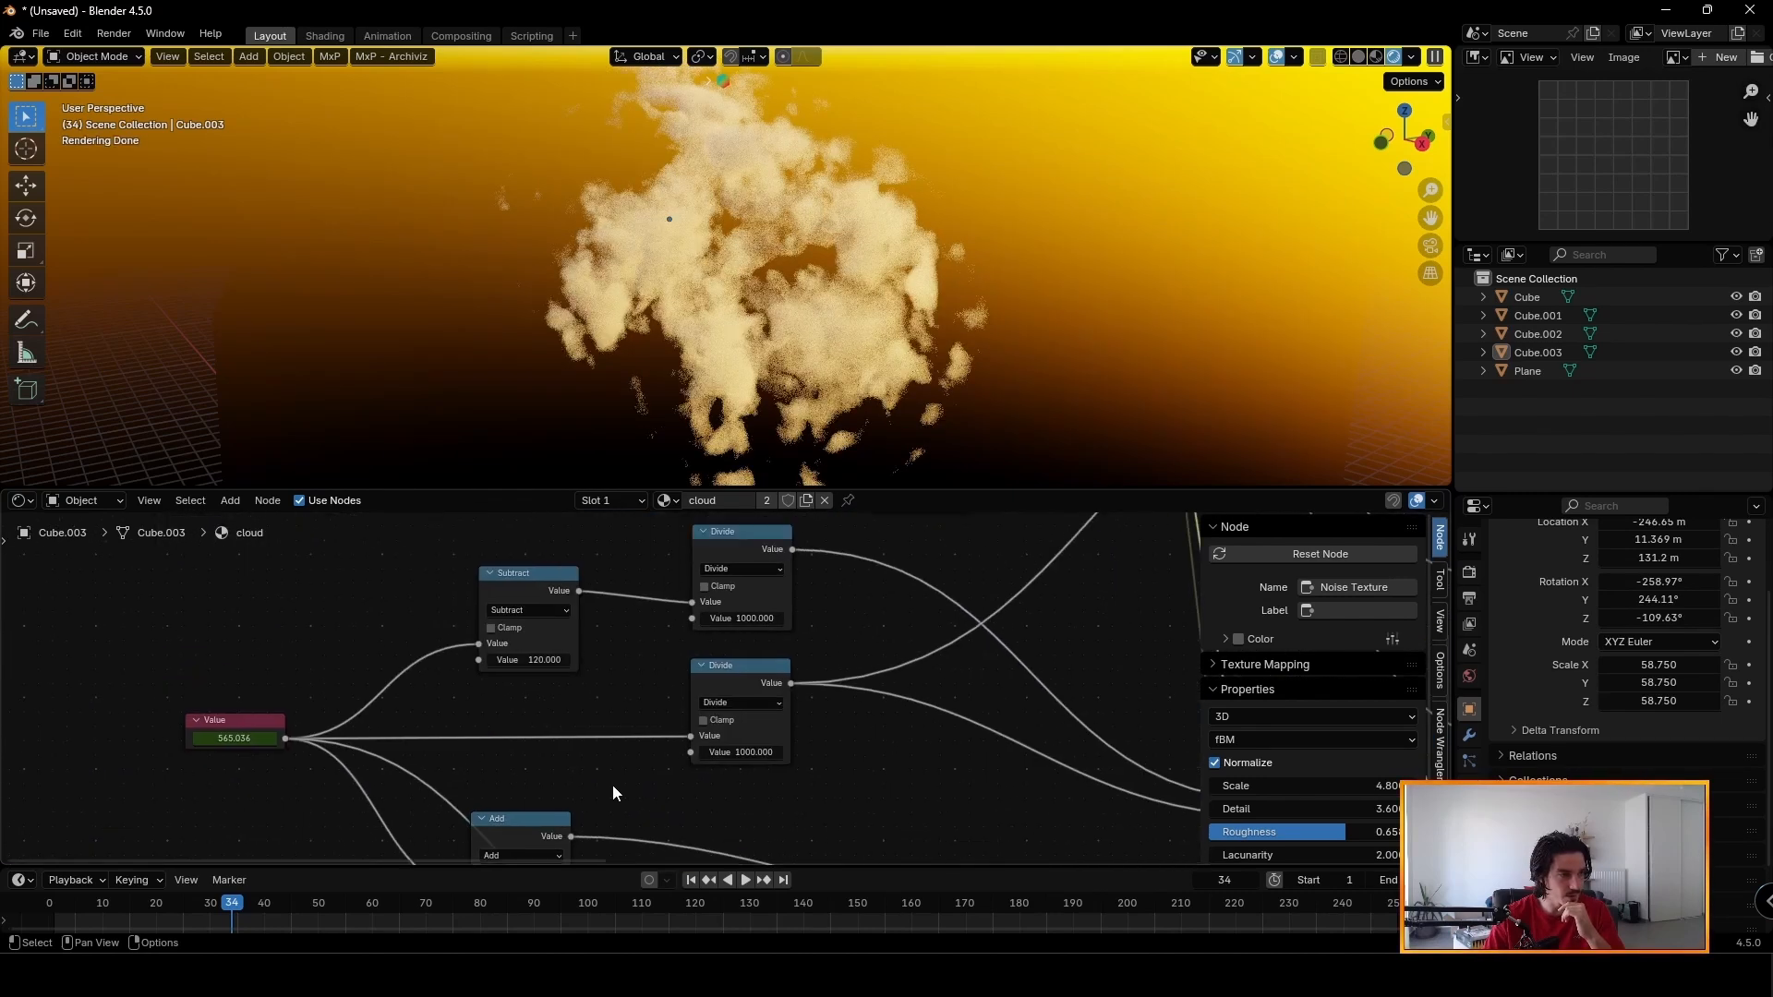
{"action": "middle_click_drag", "start_coordinate": [531, 594], "coordinate": [590, 717]}
{"action": "left_click_drag", "start_coordinate": [590, 717], "coordinate": [554, 670]}
{"action": "left_click_drag", "start_coordinate": [297, 838], "coordinate": [335, 661]}
Add a second Value node set to 120 below the first and connect it to the Subtract node's second input.
{"action": "left_click", "coordinate": [316, 768]}
{"action": "key", "text": "shift+a"}
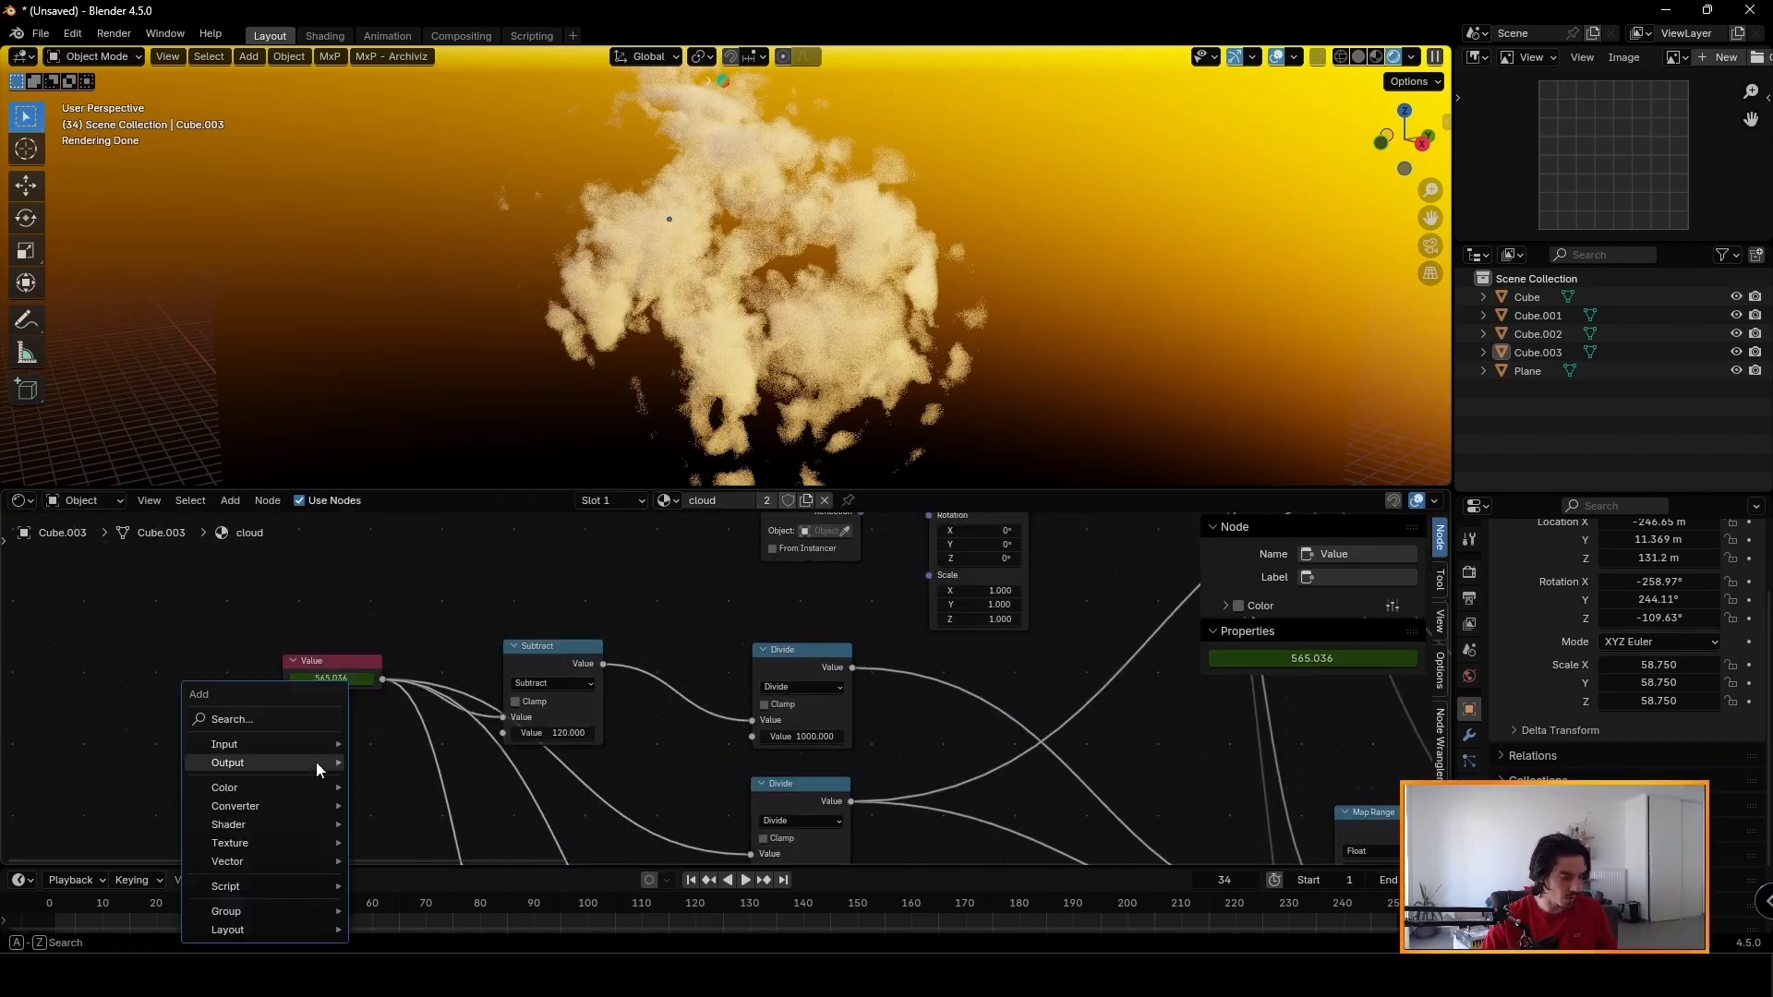
{"action": "type", "text": "value"}
{"action": "key", "text": "Return"}
{"action": "left_click", "coordinate": [280, 754]}
{"action": "type", "text": "120.000"}
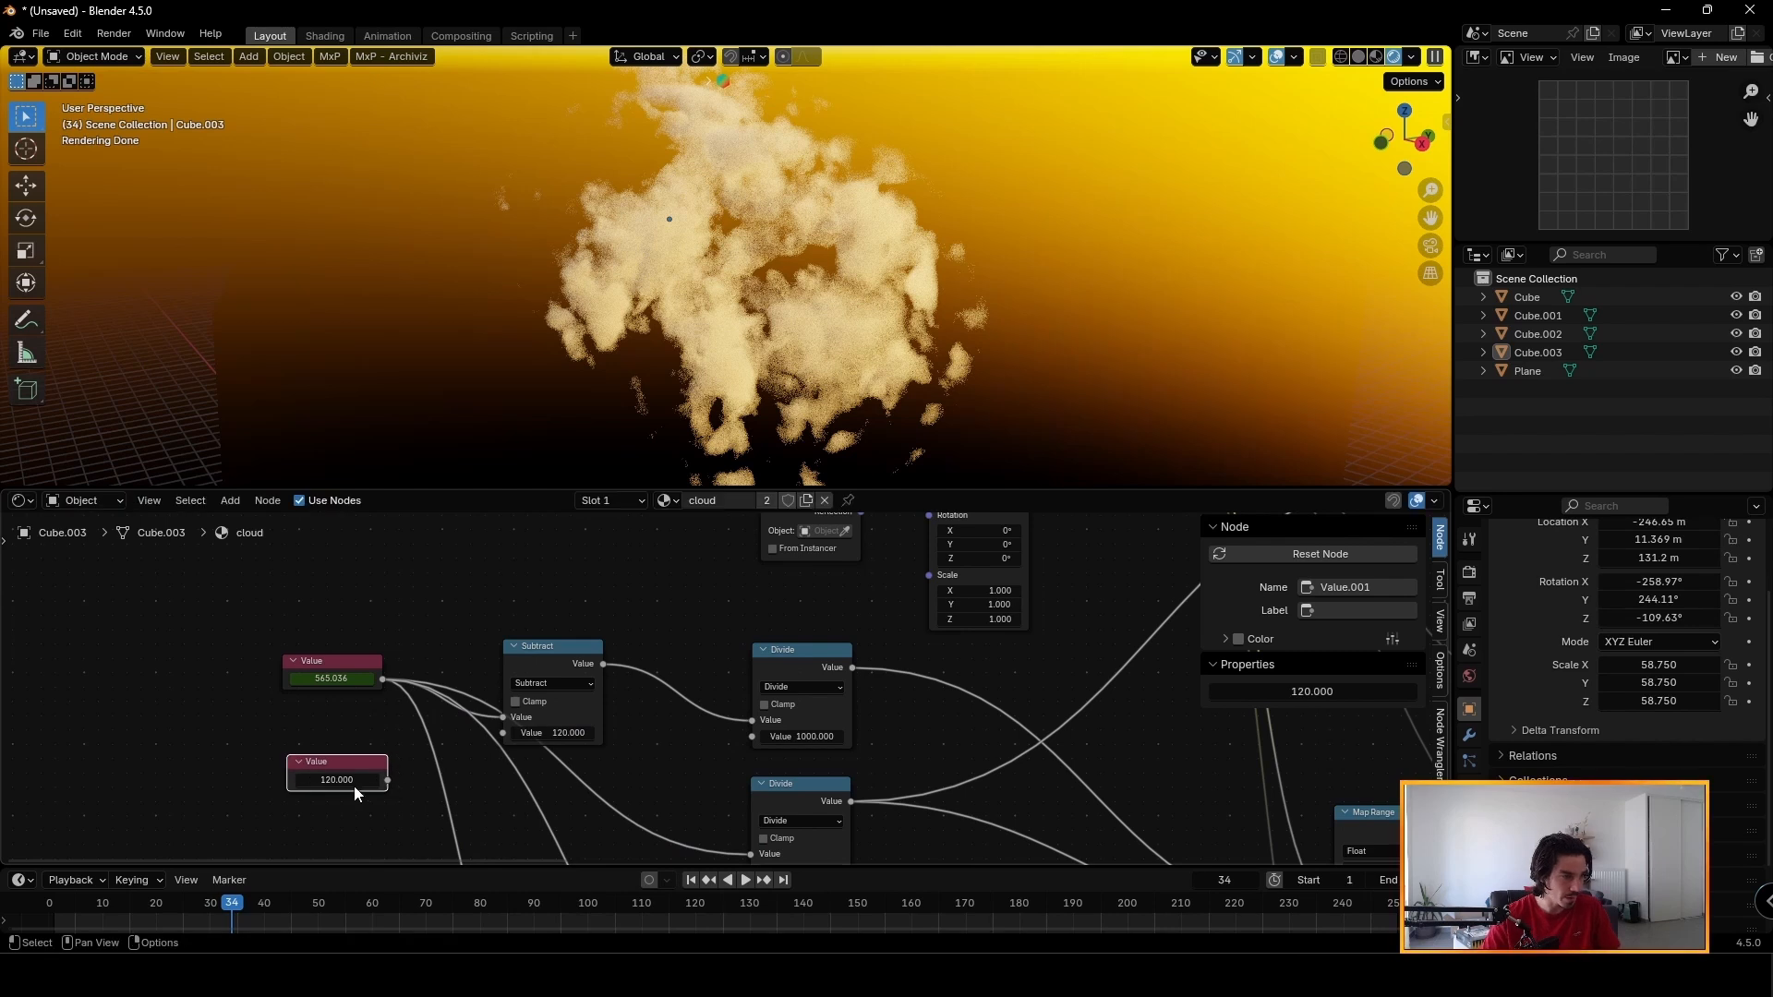
{"action": "left_click_drag", "start_coordinate": [391, 781], "coordinate": [504, 733]}
Raise the new Value node to 332.900 and the main Value node to about 685 to test the cloud's shape.
{"action": "scroll", "coordinate": [511, 734], "scroll_direction": "up", "scroll_amount": 2}
{"action": "left_click_drag", "start_coordinate": [337, 780], "coordinate": [379, 773]}
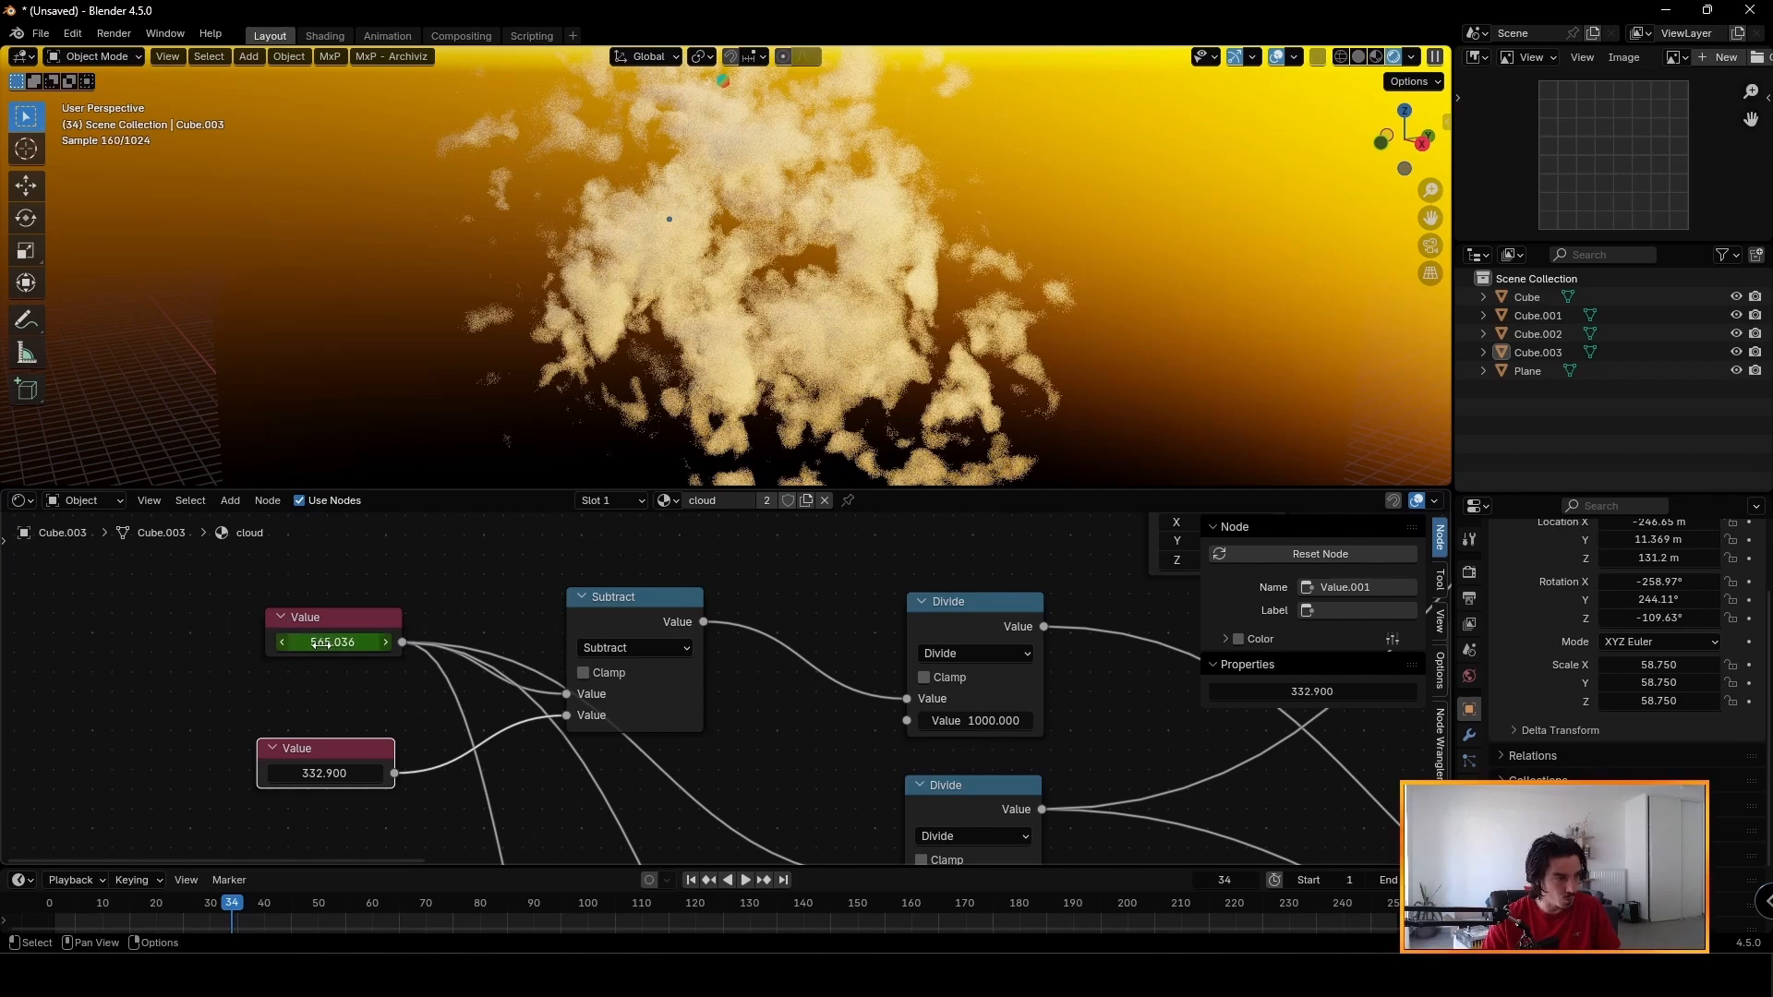
{"action": "left_click_drag", "start_coordinate": [320, 644], "coordinate": [356, 644]}
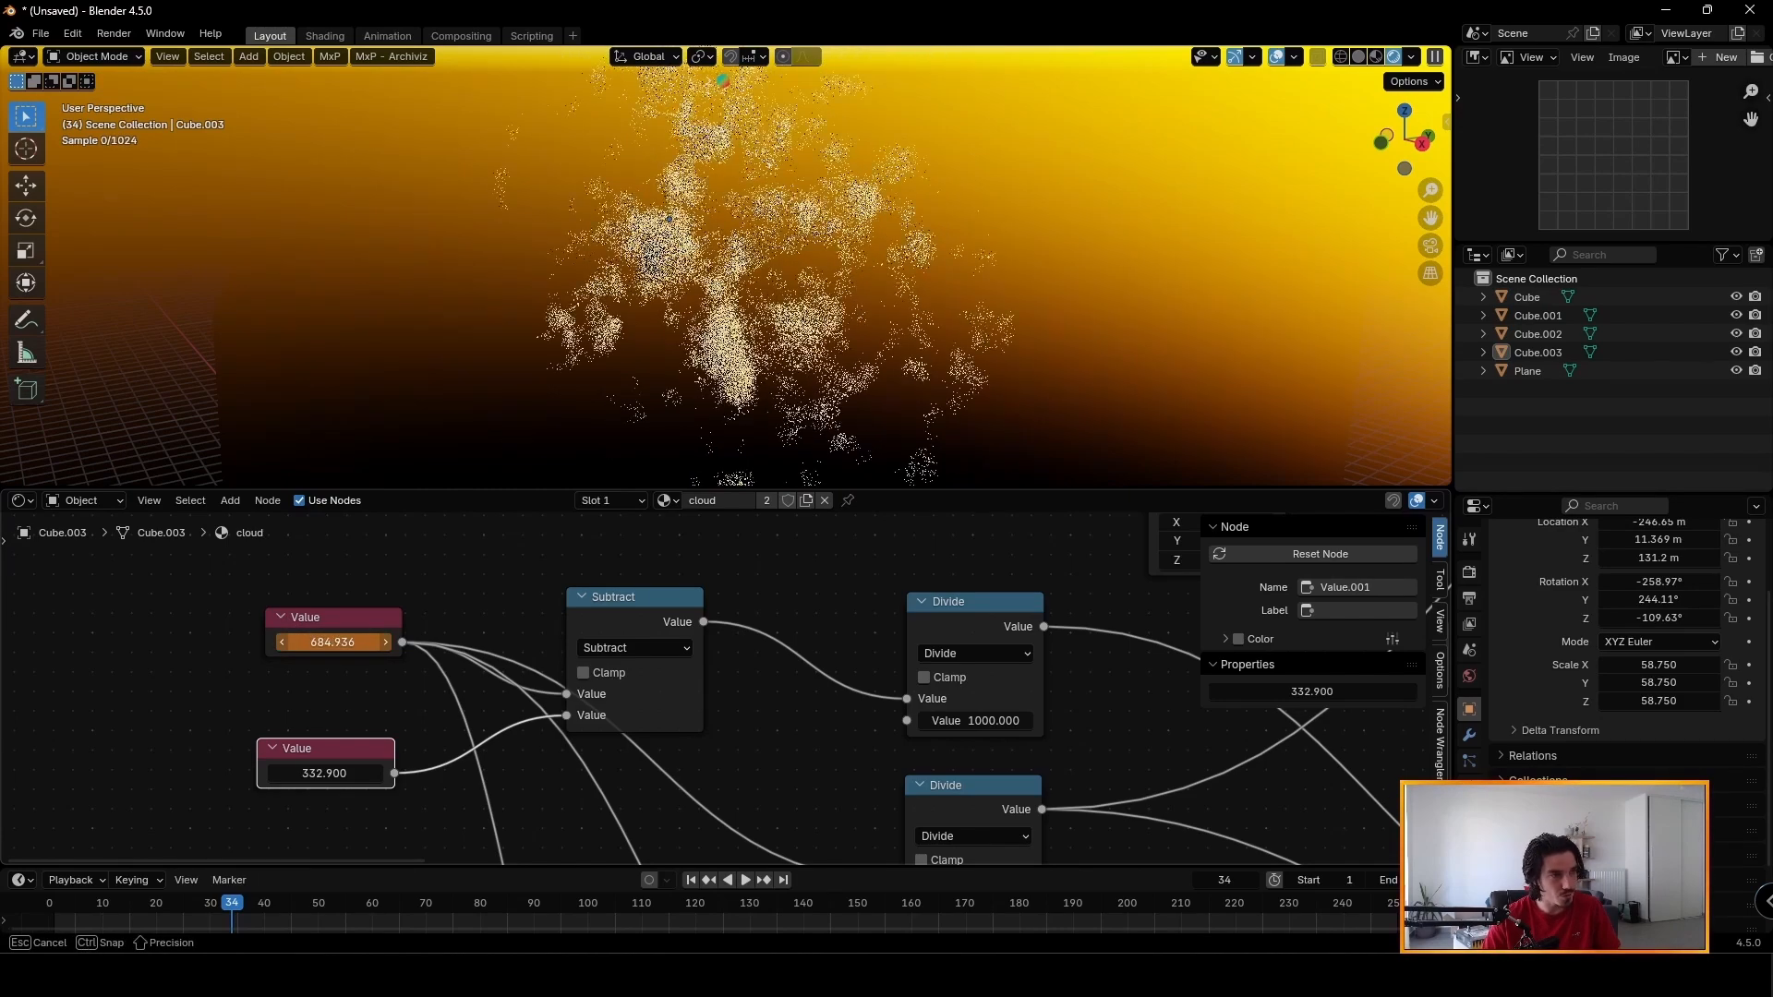